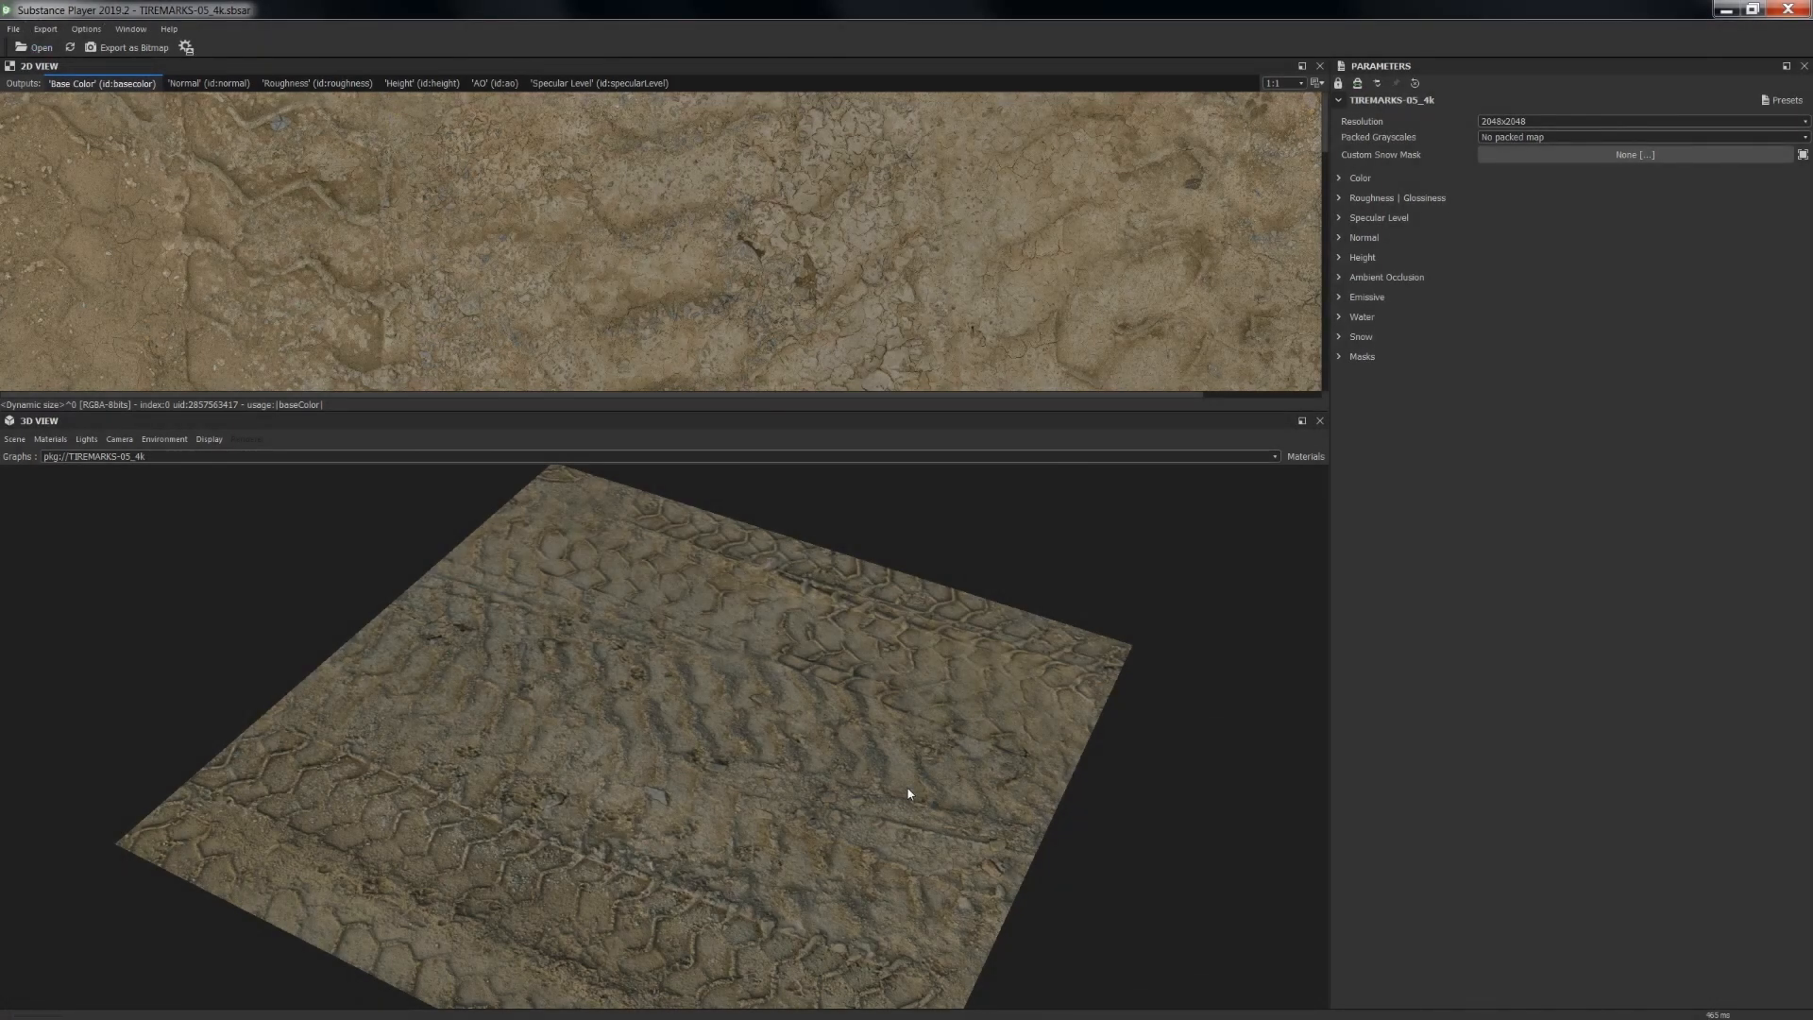
- Switch the default material's physically_metallic_roughness definition from Parallax Occlusion to Tessellation
{"action": "left_click_drag", "start_coordinate": [704, 703], "coordinate": [652, 753]}
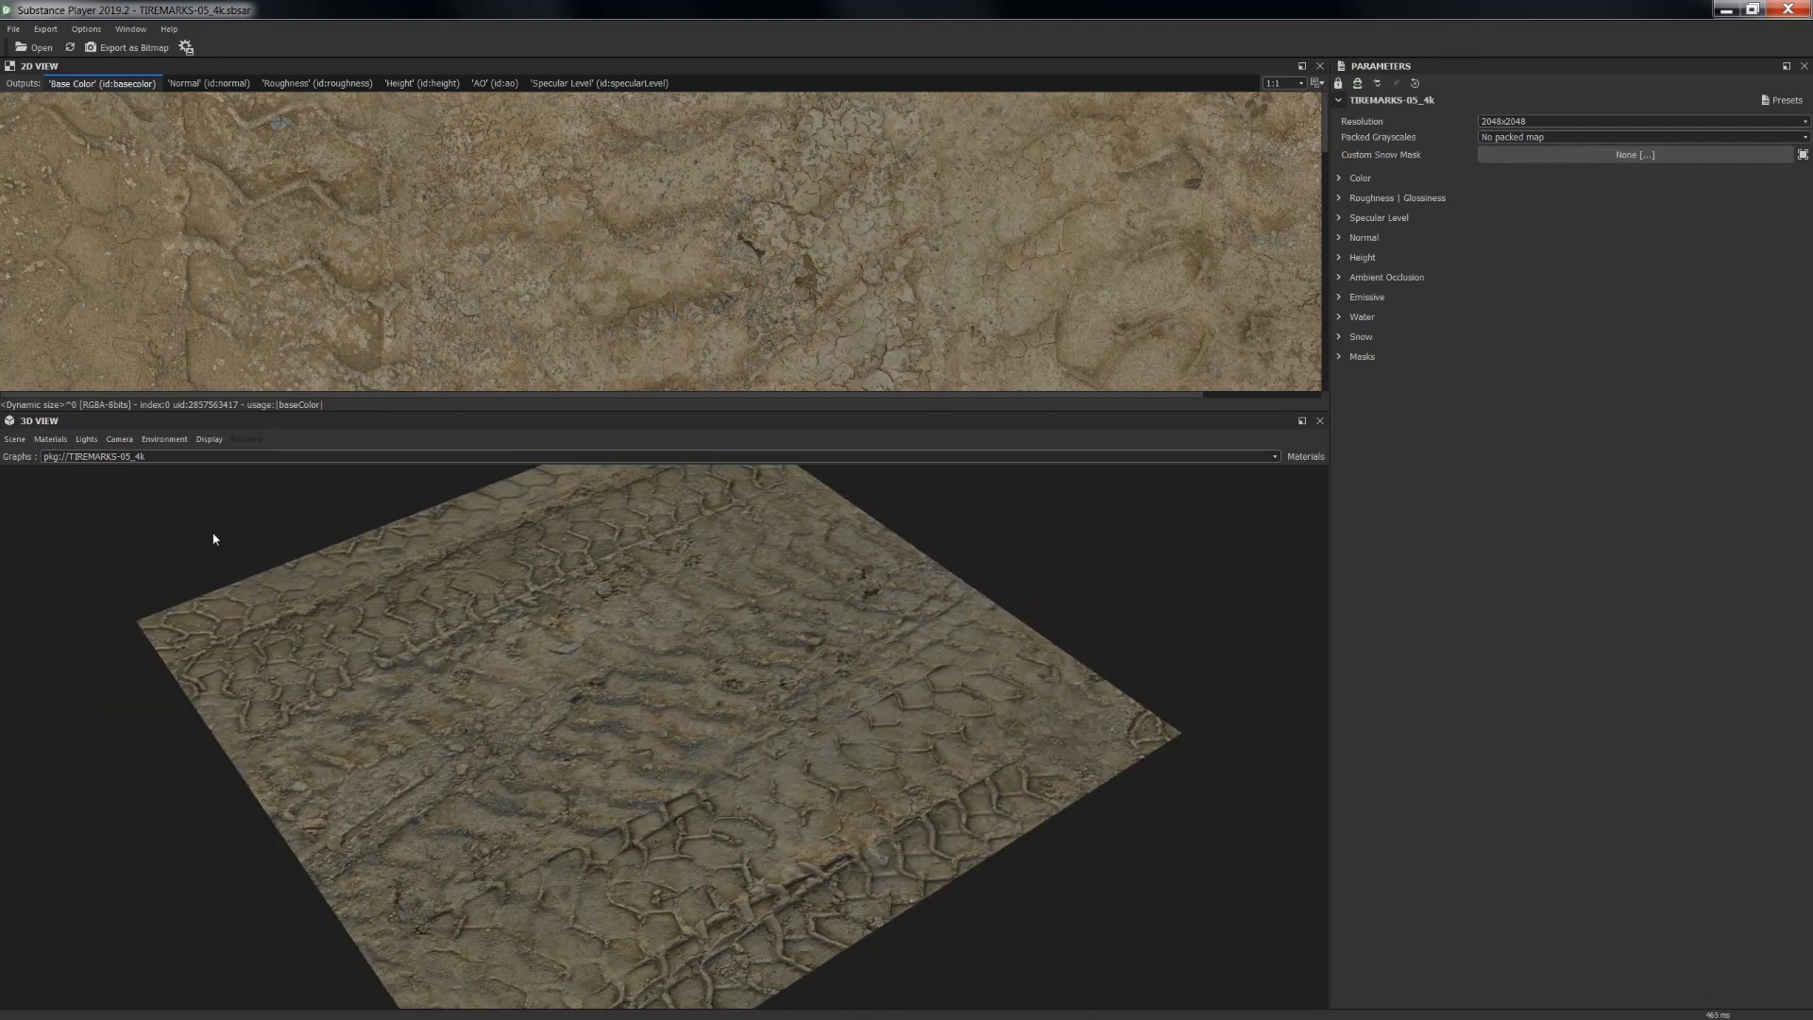
{"action": "left_click", "coordinate": [50, 439]}
{"action": "mouse_move", "coordinate": [113, 458]}
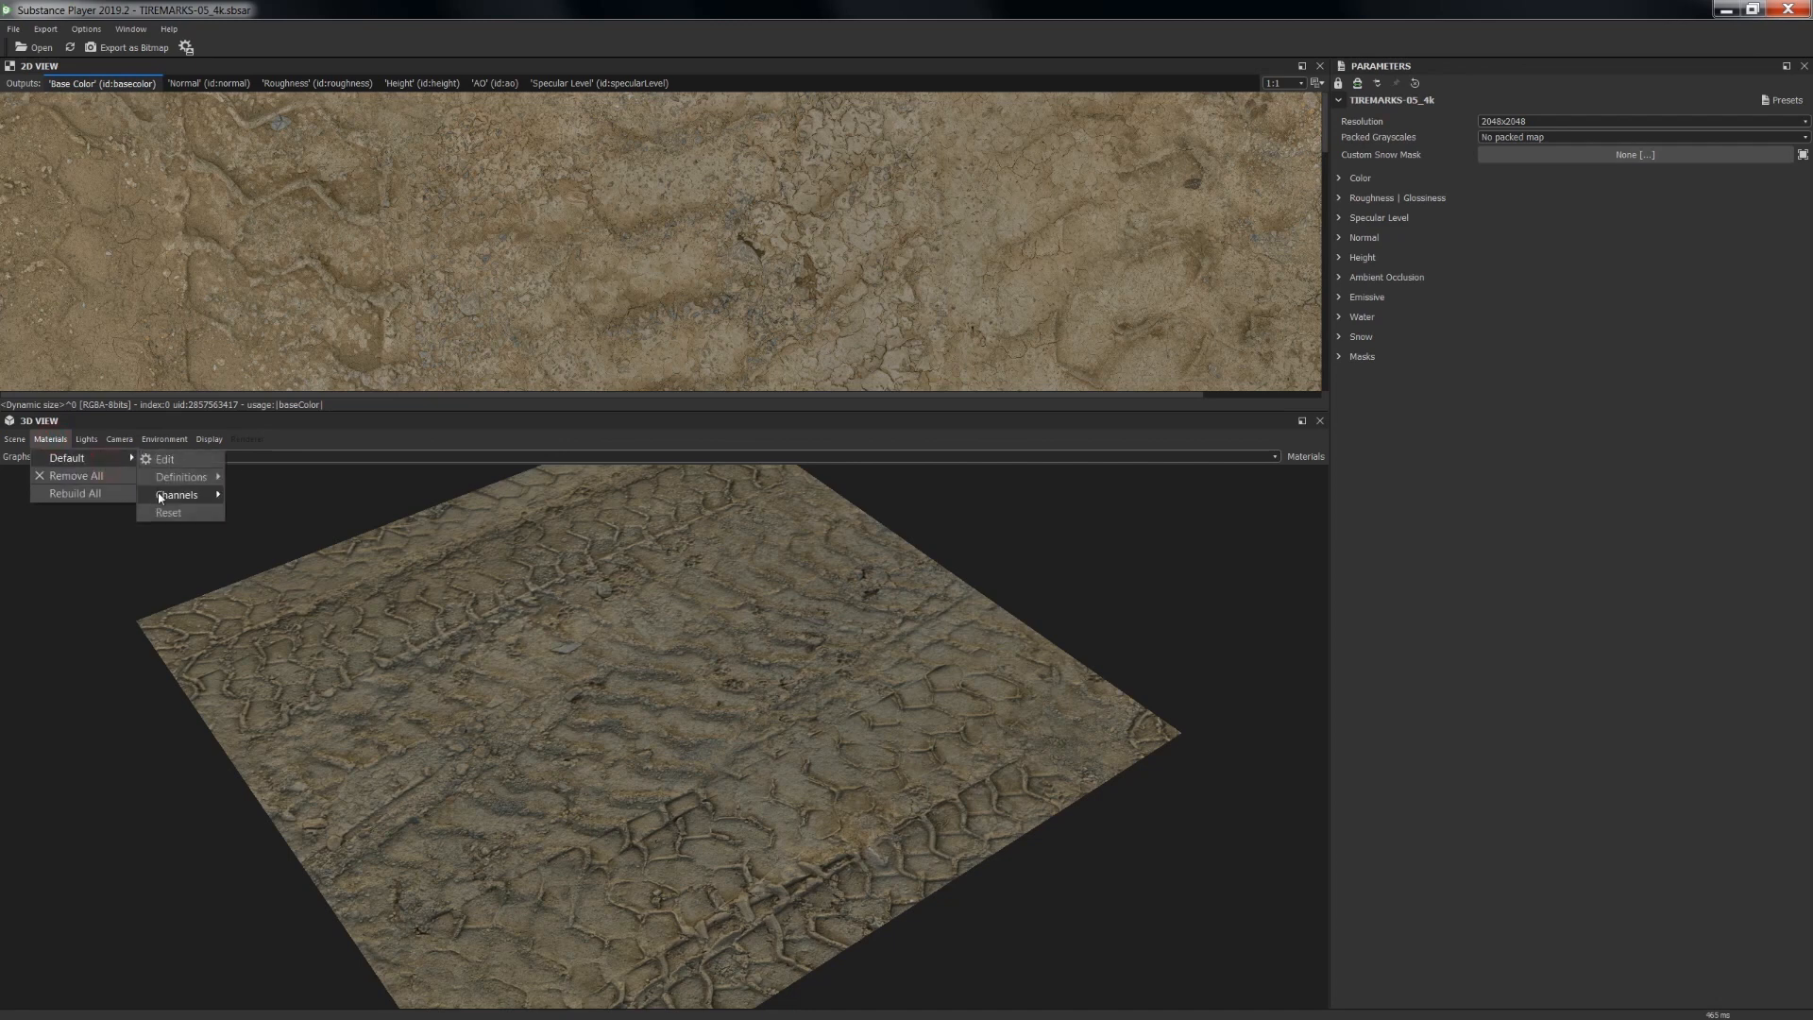
{"action": "mouse_move", "coordinate": [192, 477]}
{"action": "left_click", "coordinate": [395, 528]}
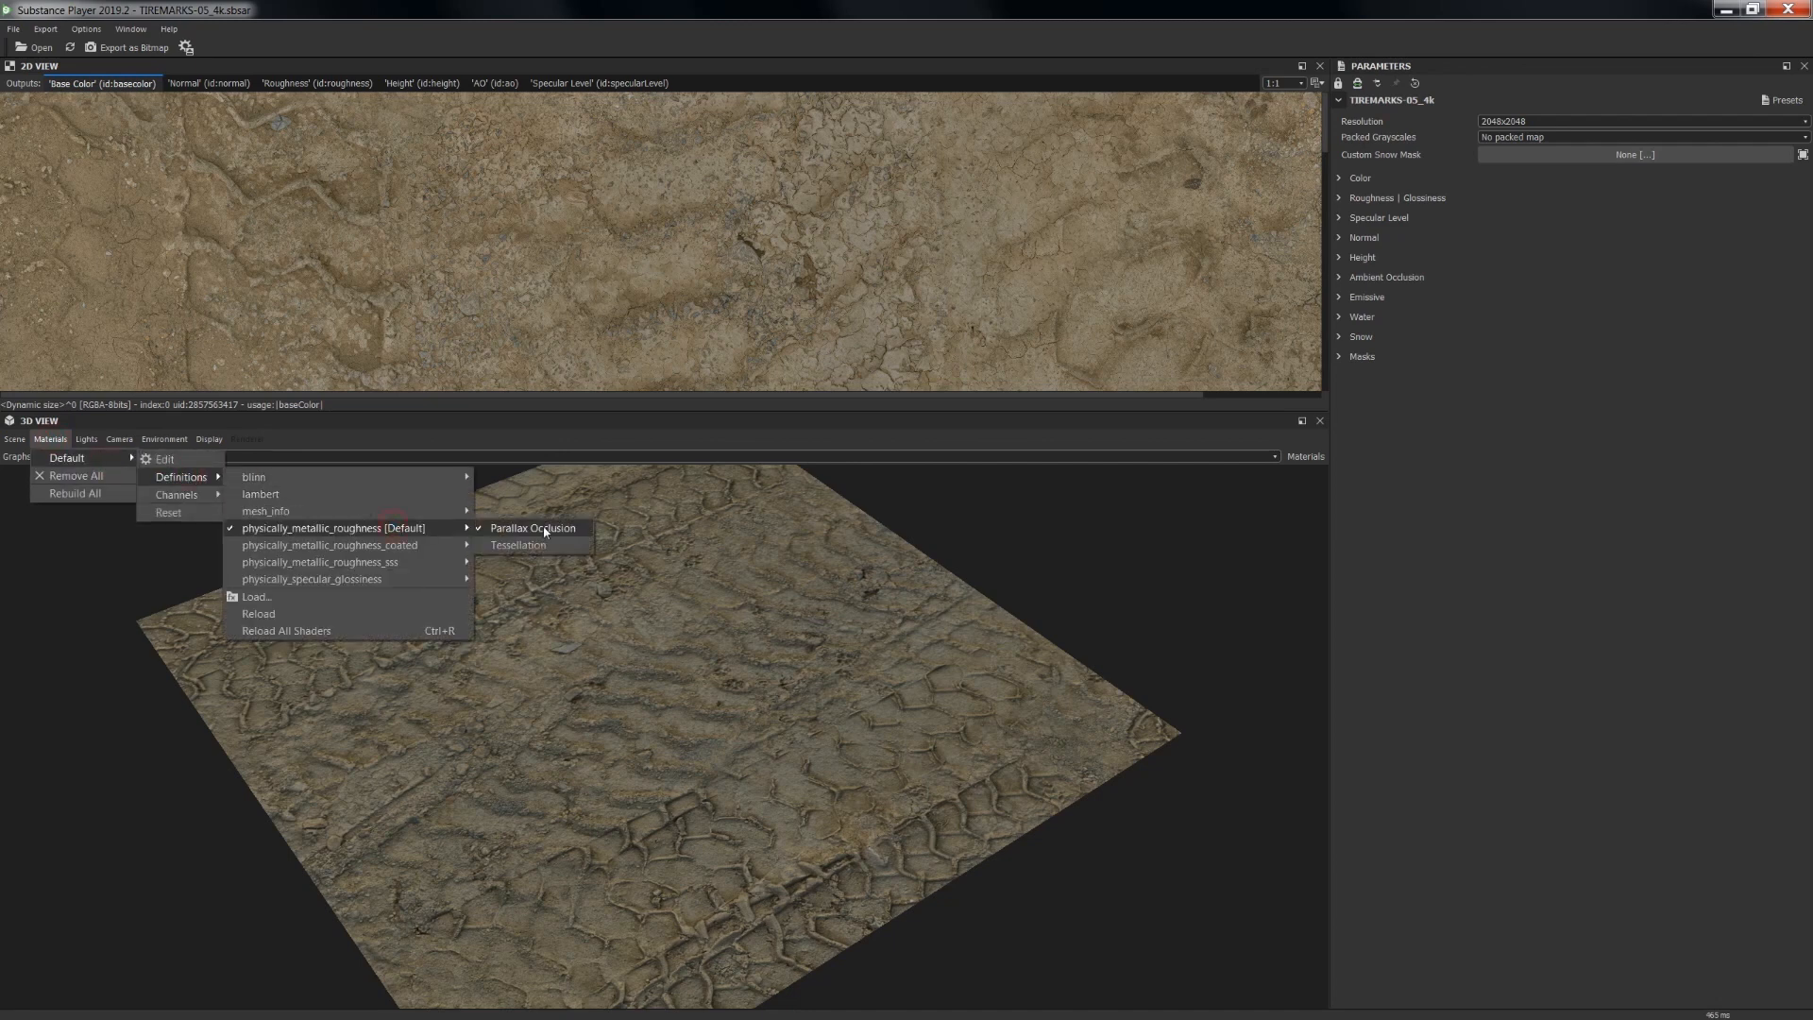
{"action": "left_click", "coordinate": [521, 546]}
- Set the material's Tessellation Factor to 16 and its height Scale to about 3.8
{"action": "left_click_drag", "start_coordinate": [1236, 478], "coordinate": [1270, 478]}
{"action": "left_click_drag", "start_coordinate": [1180, 532], "coordinate": [1219, 541]}
{"action": "scroll", "coordinate": [661, 770], "scroll_direction": "up", "scroll_amount": 5}
{"action": "left_click_drag", "start_coordinate": [727, 649], "coordinate": [680, 661]}
{"action": "left_click_drag", "start_coordinate": [1219, 531], "coordinate": [1212, 530]}
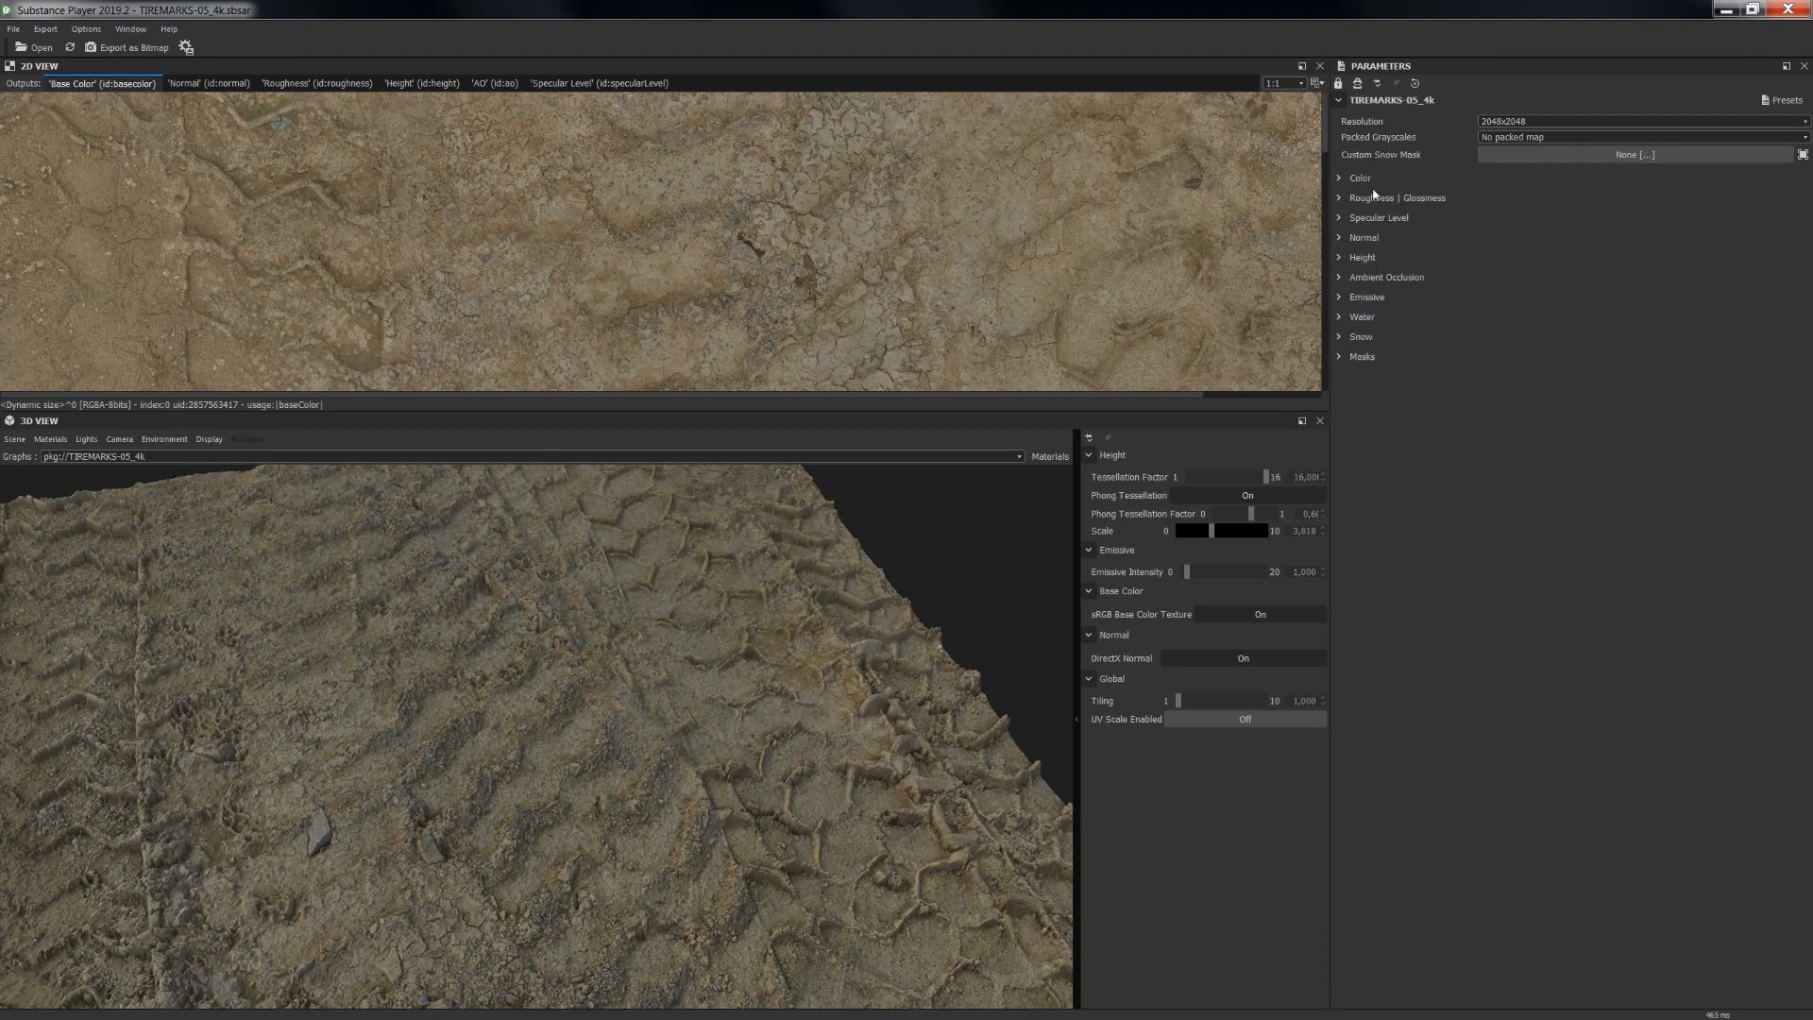
- Set the Sharpen amount in the texture's Color parameters to about 0.147
{"action": "left_click", "coordinate": [1340, 178]}
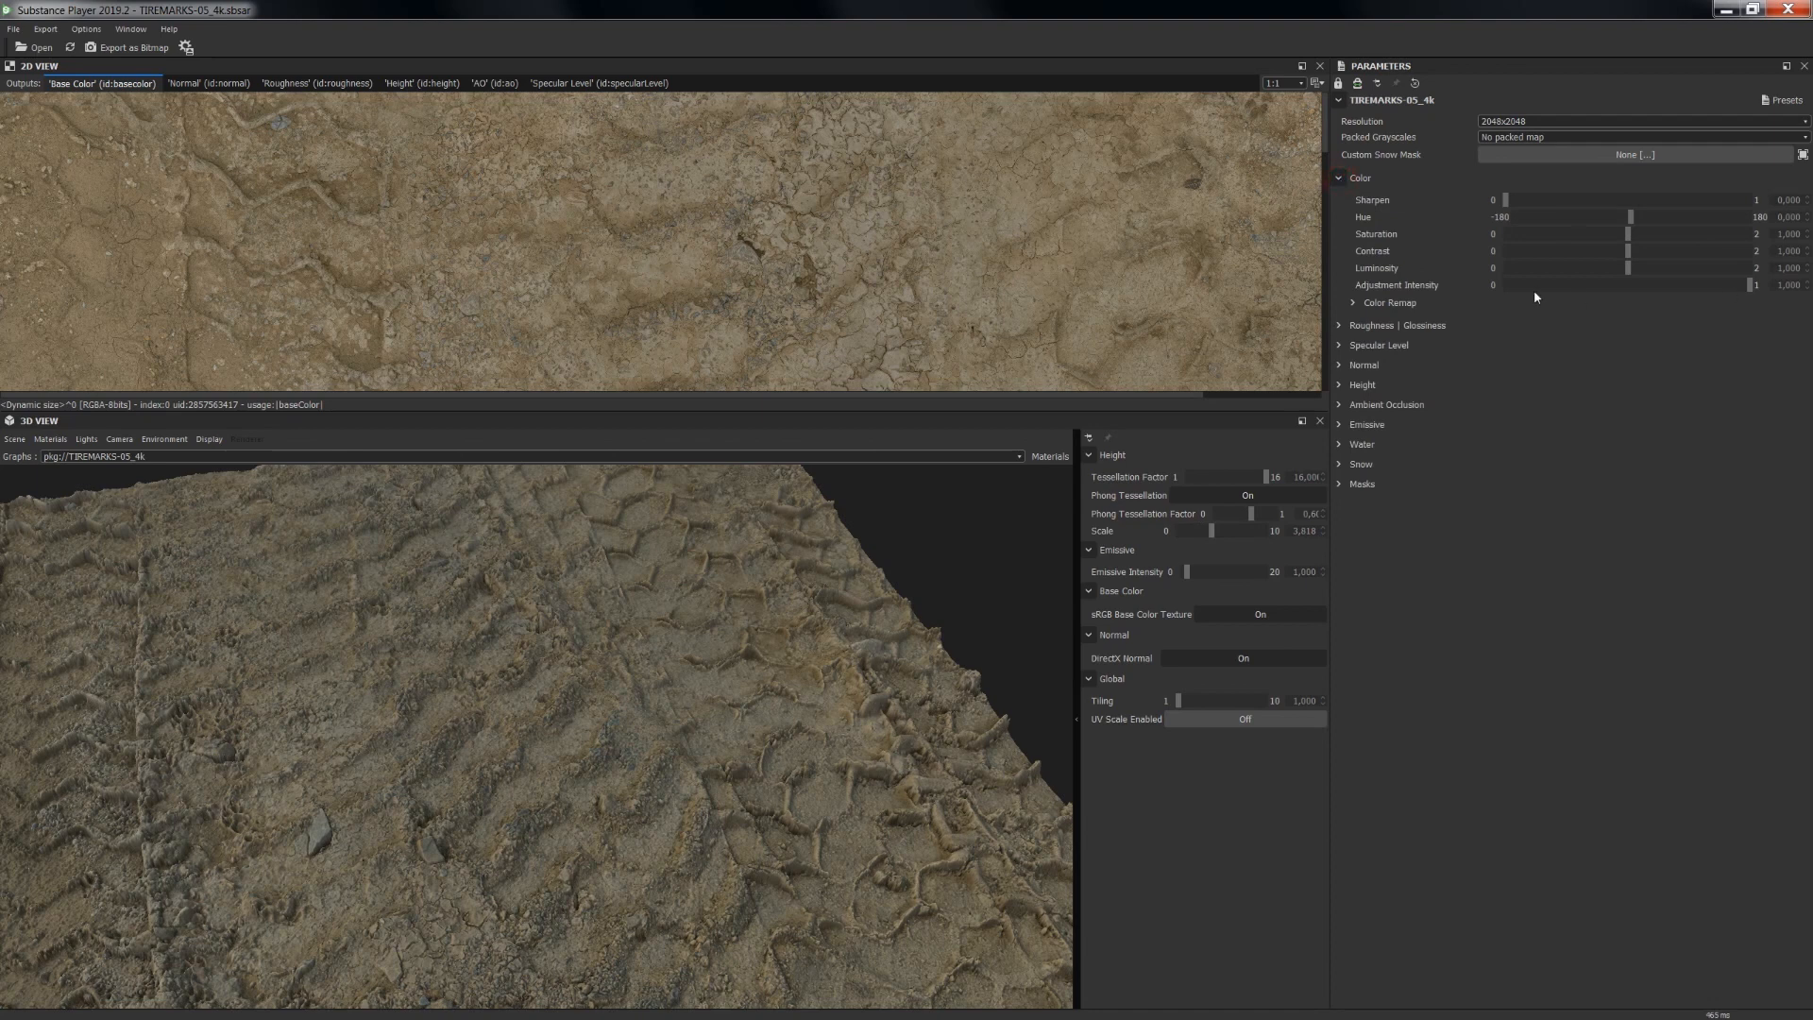
{"action": "left_click_drag", "start_coordinate": [1532, 202], "coordinate": [1543, 201]}
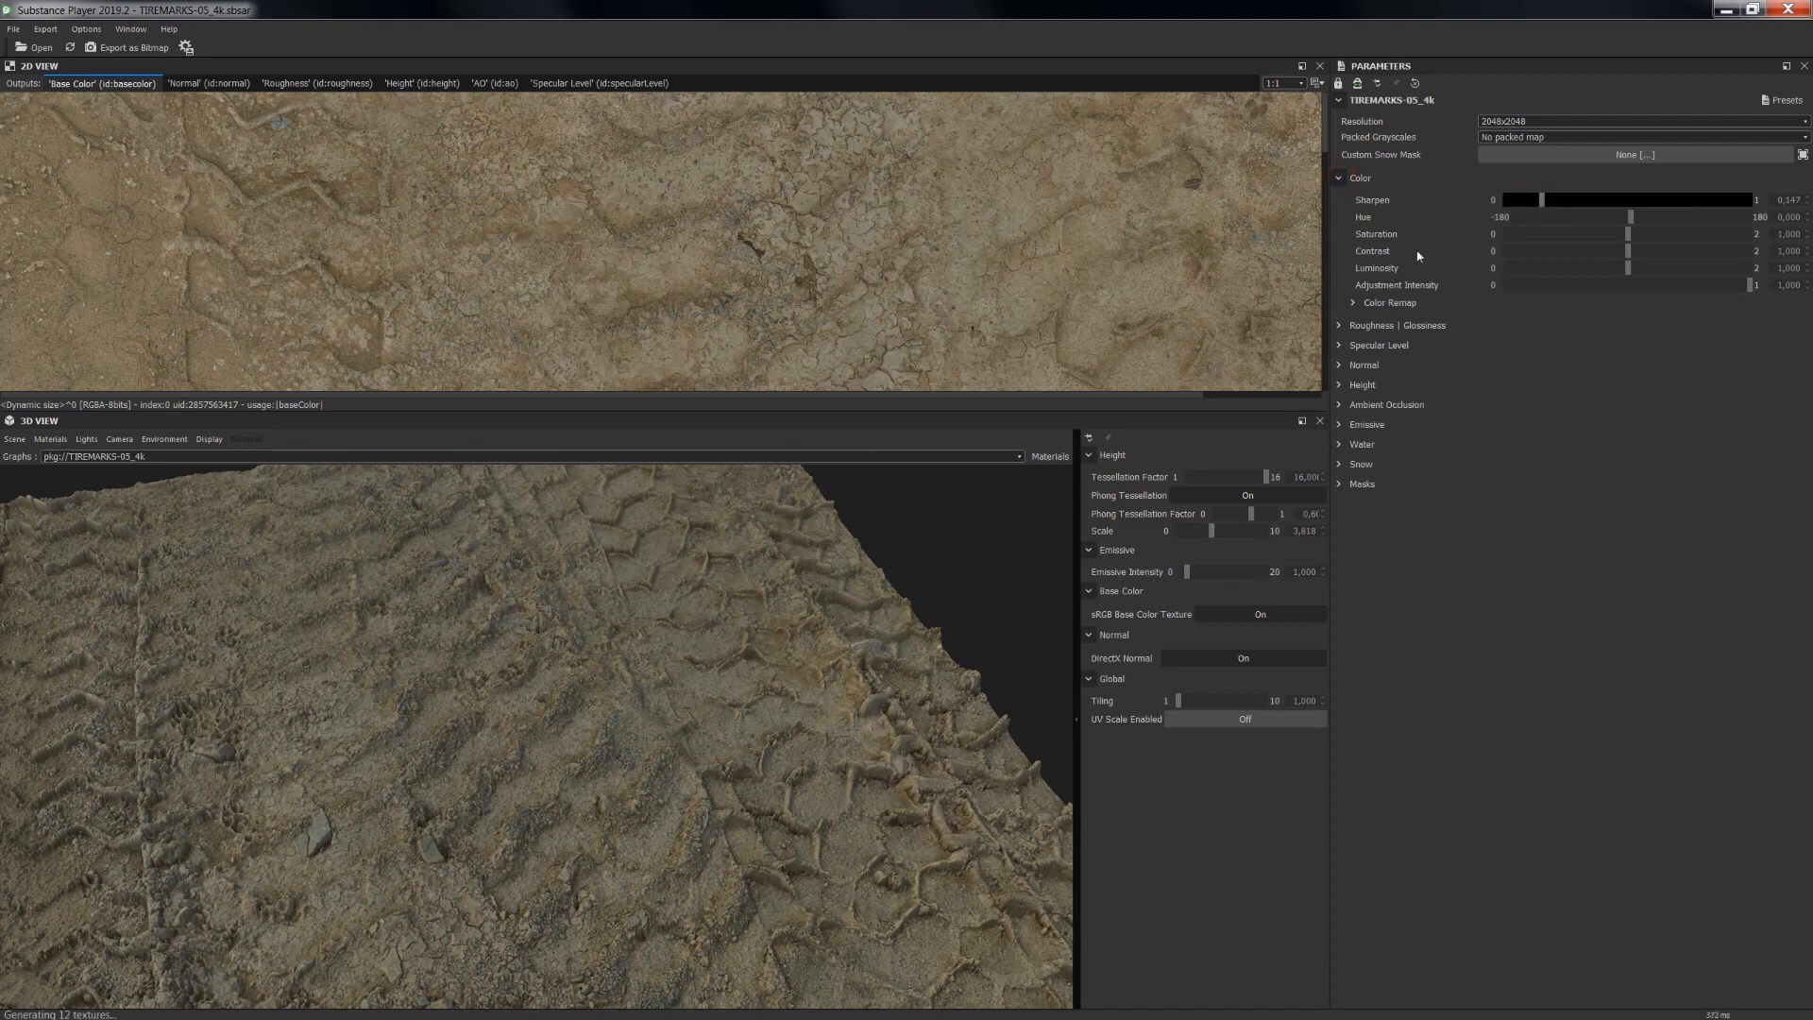
{"action": "left_click_drag", "start_coordinate": [631, 730], "coordinate": [661, 699]}
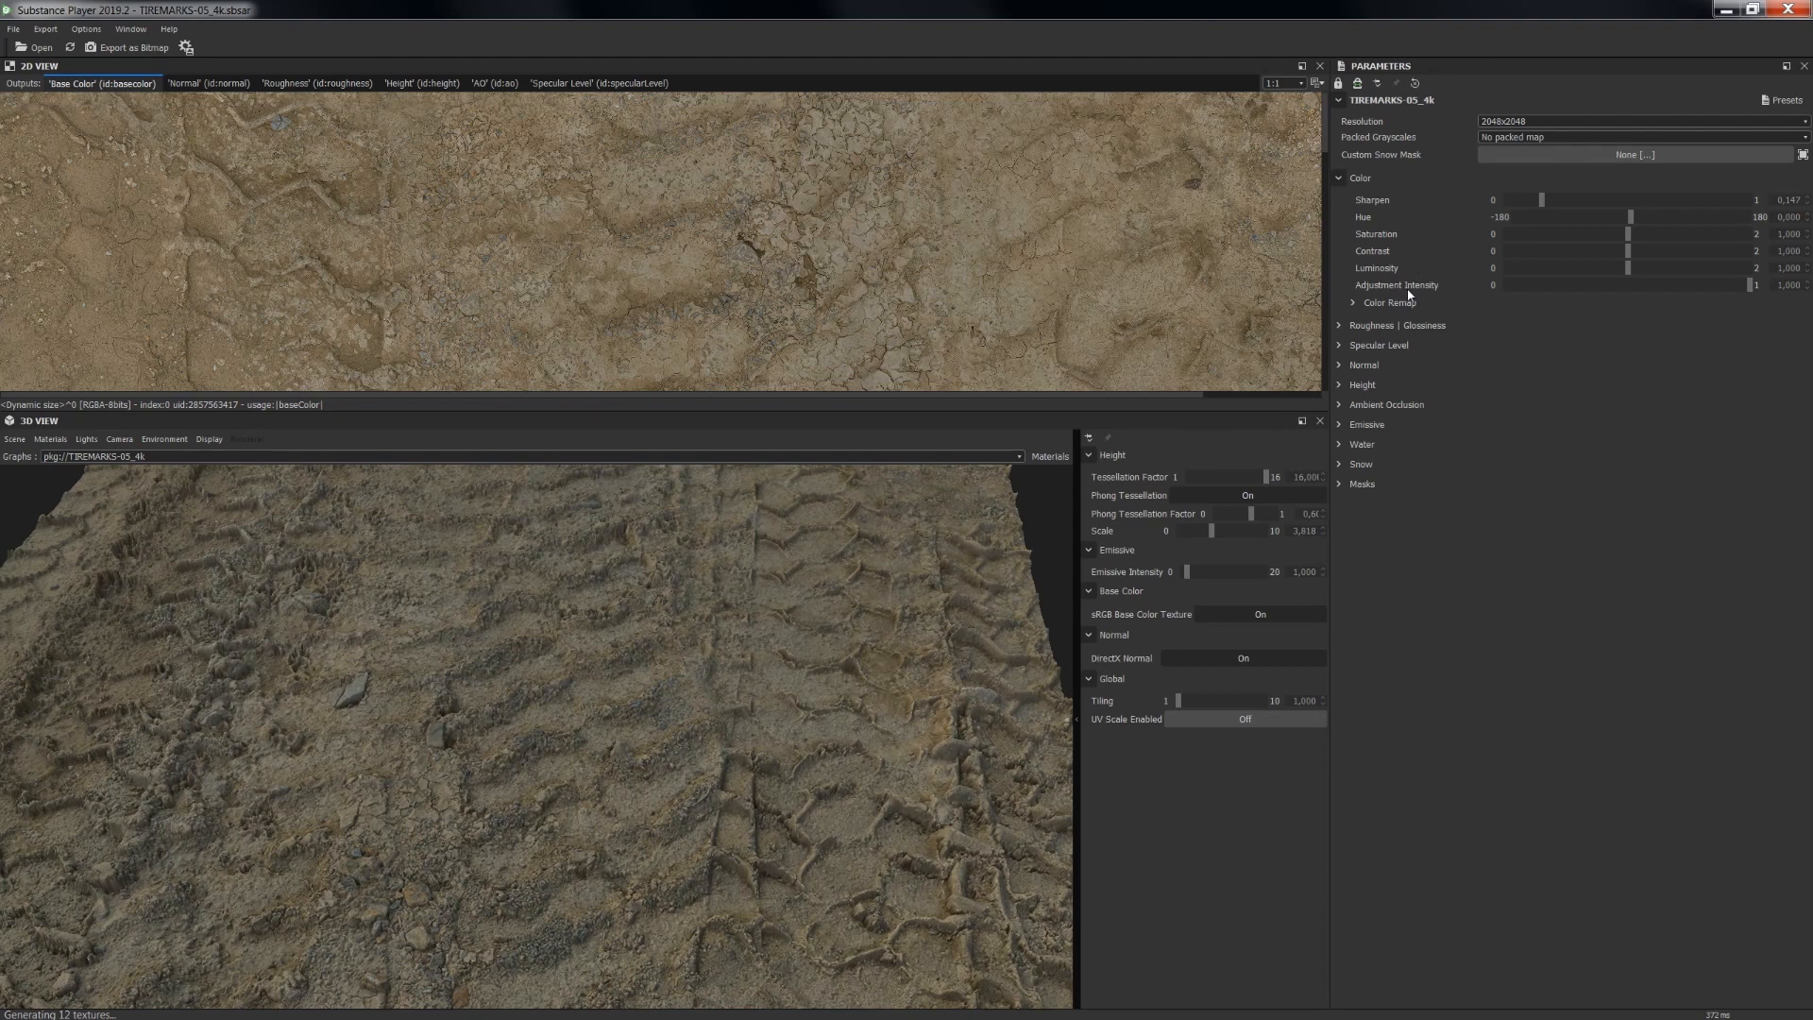
{"action": "left_click", "coordinate": [1337, 180]}
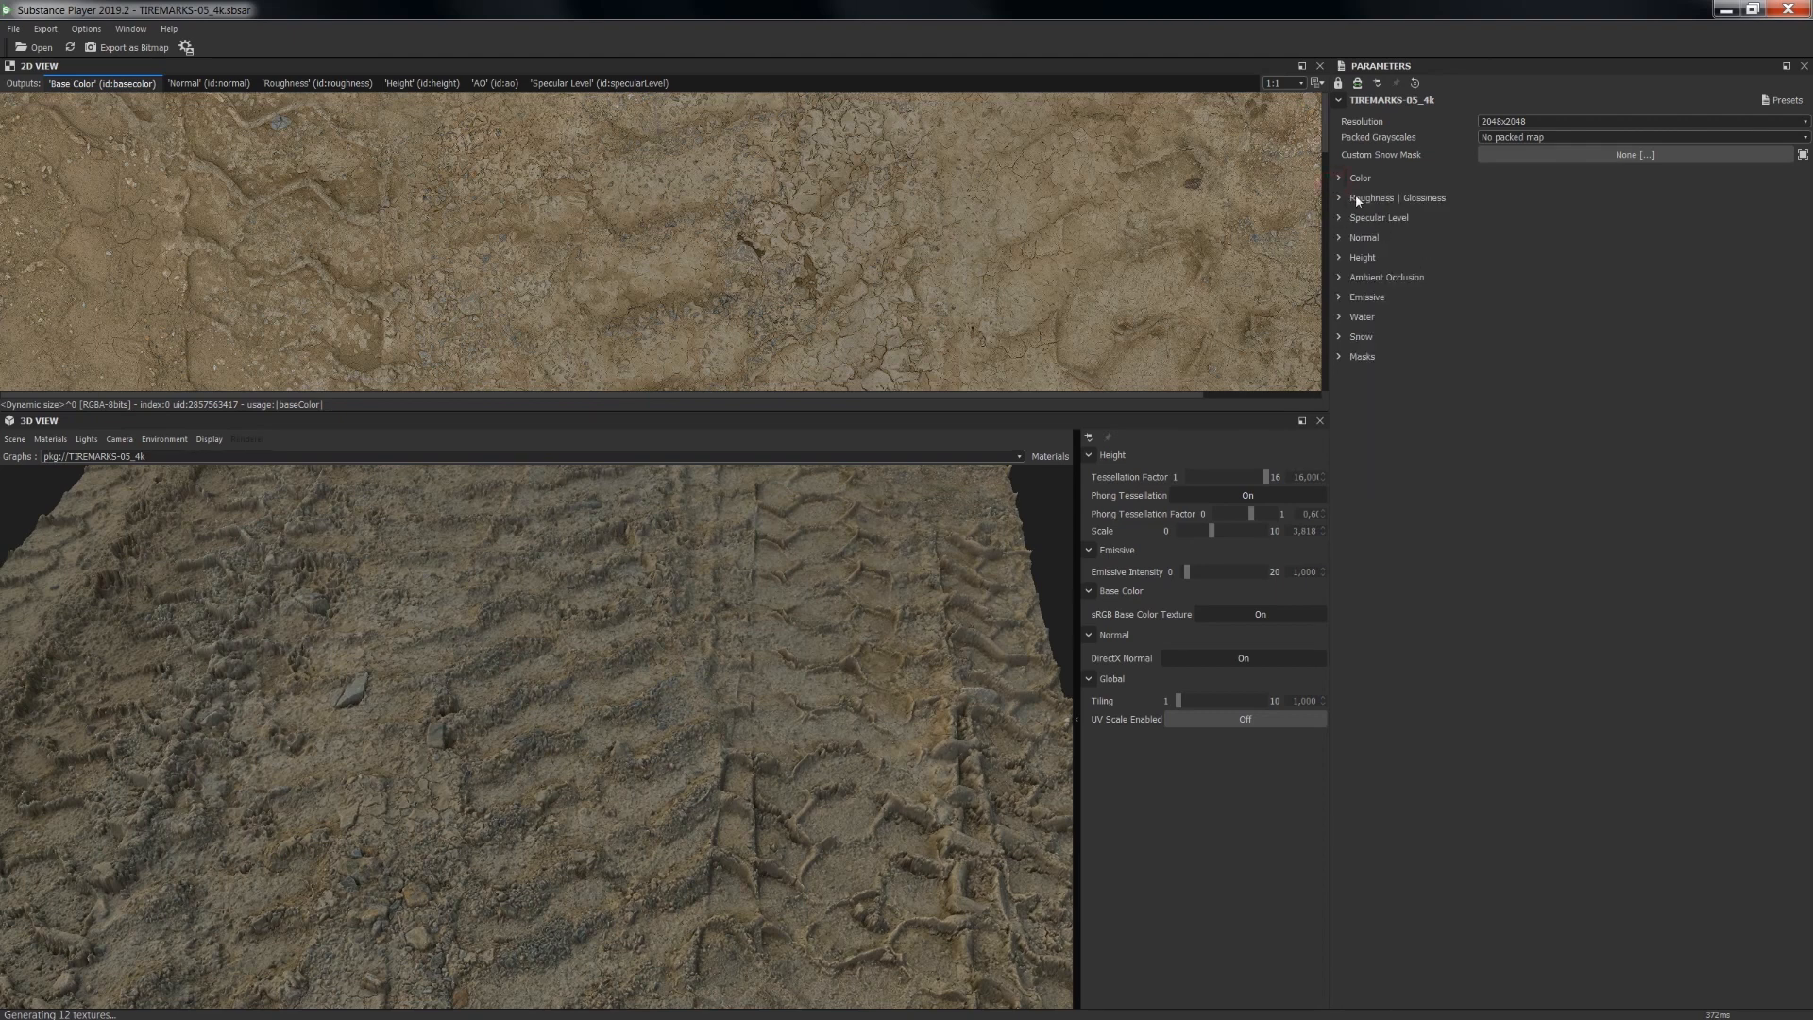
{"action": "left_click", "coordinate": [1339, 200]}
{"action": "left_click", "coordinate": [1340, 199]}
- Enable the Water effect on the tire-marks texture and inspect the flooded ground in 3D
{"action": "left_click", "coordinate": [1341, 317]}
{"action": "left_click", "coordinate": [1600, 340]}
{"action": "left_click_drag", "start_coordinate": [568, 631], "coordinate": [692, 654]}
{"action": "right_click_drag", "start_coordinate": [692, 654], "coordinate": [829, 600]}
{"action": "middle_click_drag", "start_coordinate": [829, 606], "coordinate": [648, 648]}
{"action": "left_click_drag", "start_coordinate": [648, 648], "coordinate": [713, 665]}
{"action": "right_click_drag", "start_coordinate": [714, 666], "coordinate": [753, 674]}
{"action": "left_click_drag", "start_coordinate": [753, 675], "coordinate": [623, 642]}
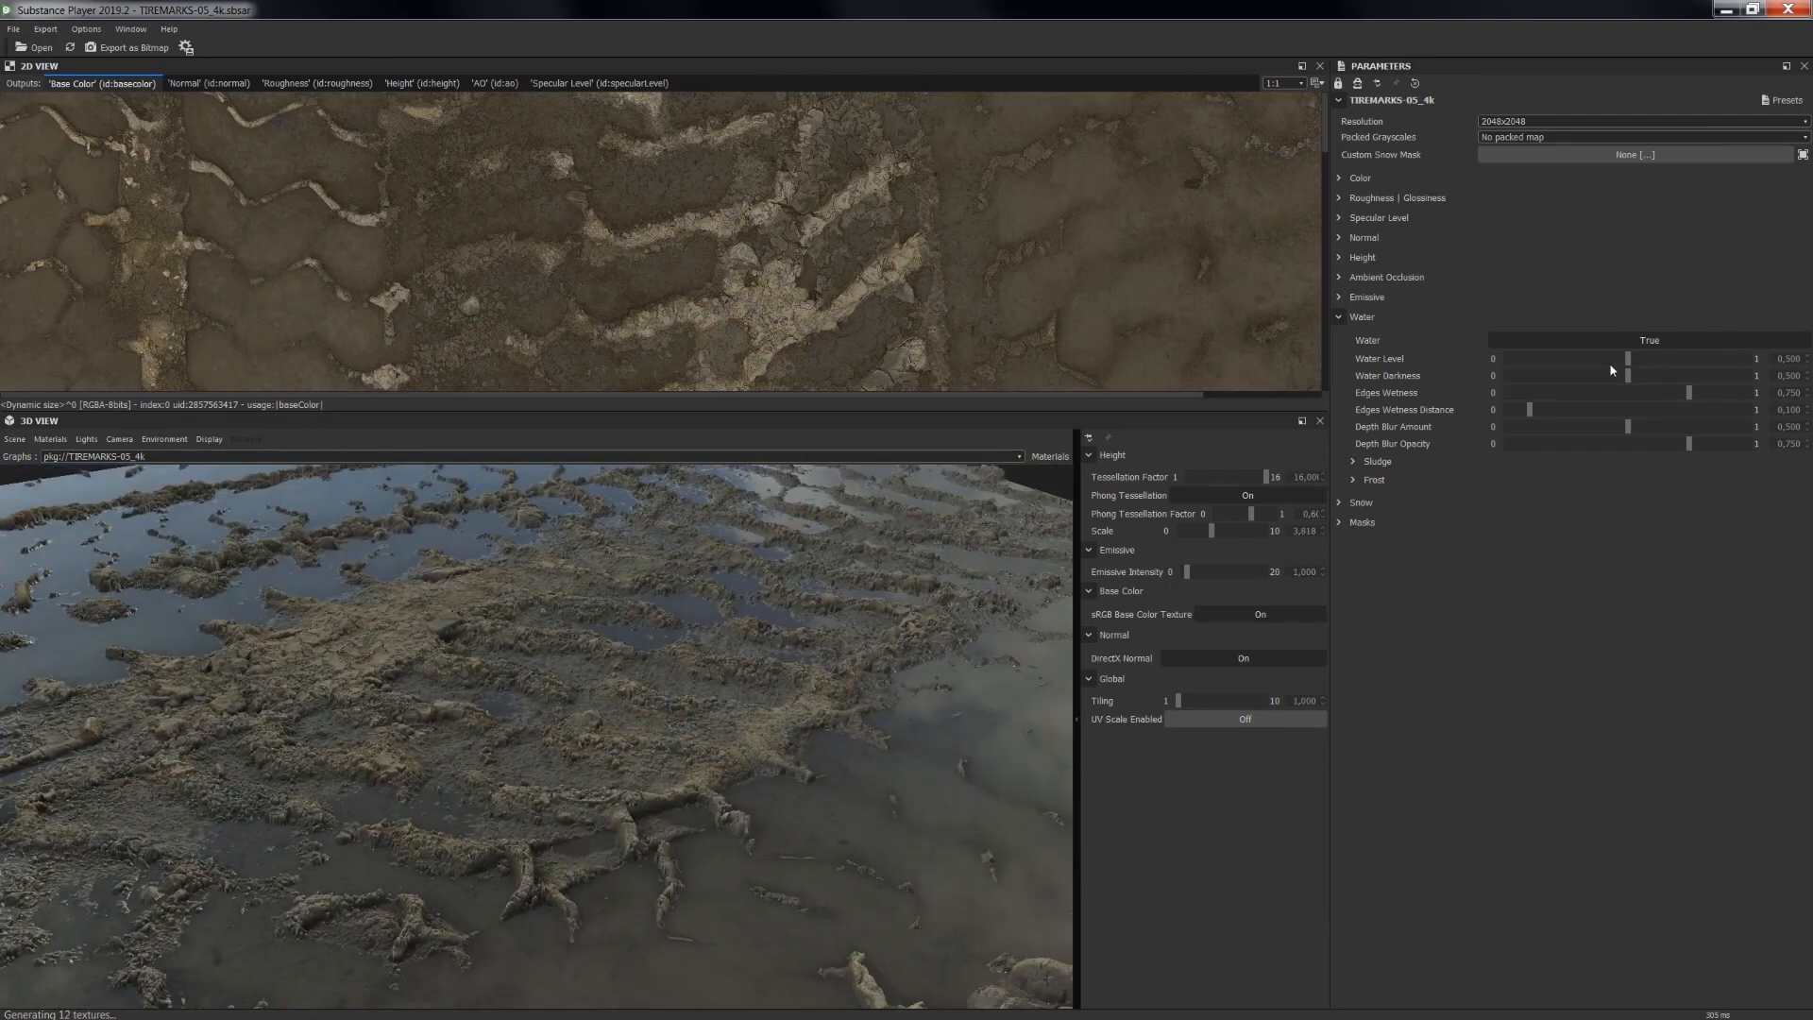
- Set the Water Level to about 0.336 and the Edges Wetness Distance to about 0.139
{"action": "left_click", "coordinate": [1588, 360]}
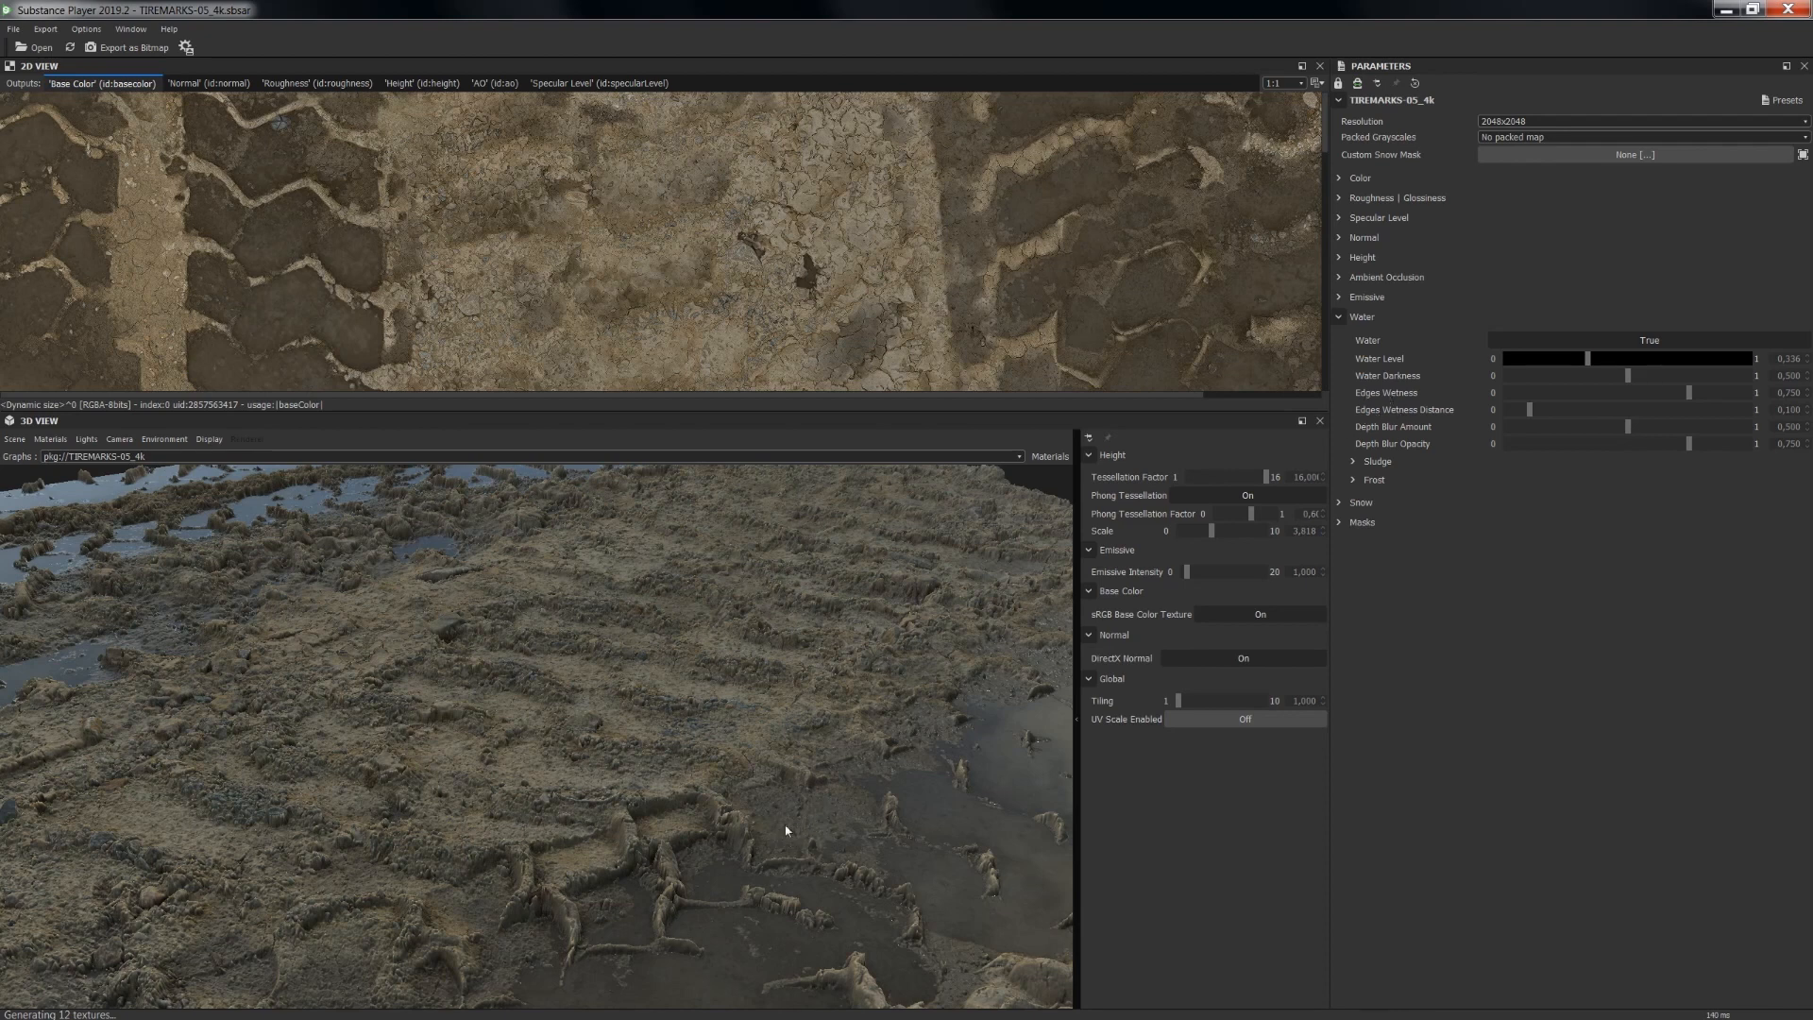
{"action": "left_click_drag", "start_coordinate": [786, 829], "coordinate": [607, 744]}
{"action": "right_click_drag", "start_coordinate": [607, 744], "coordinate": [861, 669]}
{"action": "left_click_drag", "start_coordinate": [862, 669], "coordinate": [452, 846]}
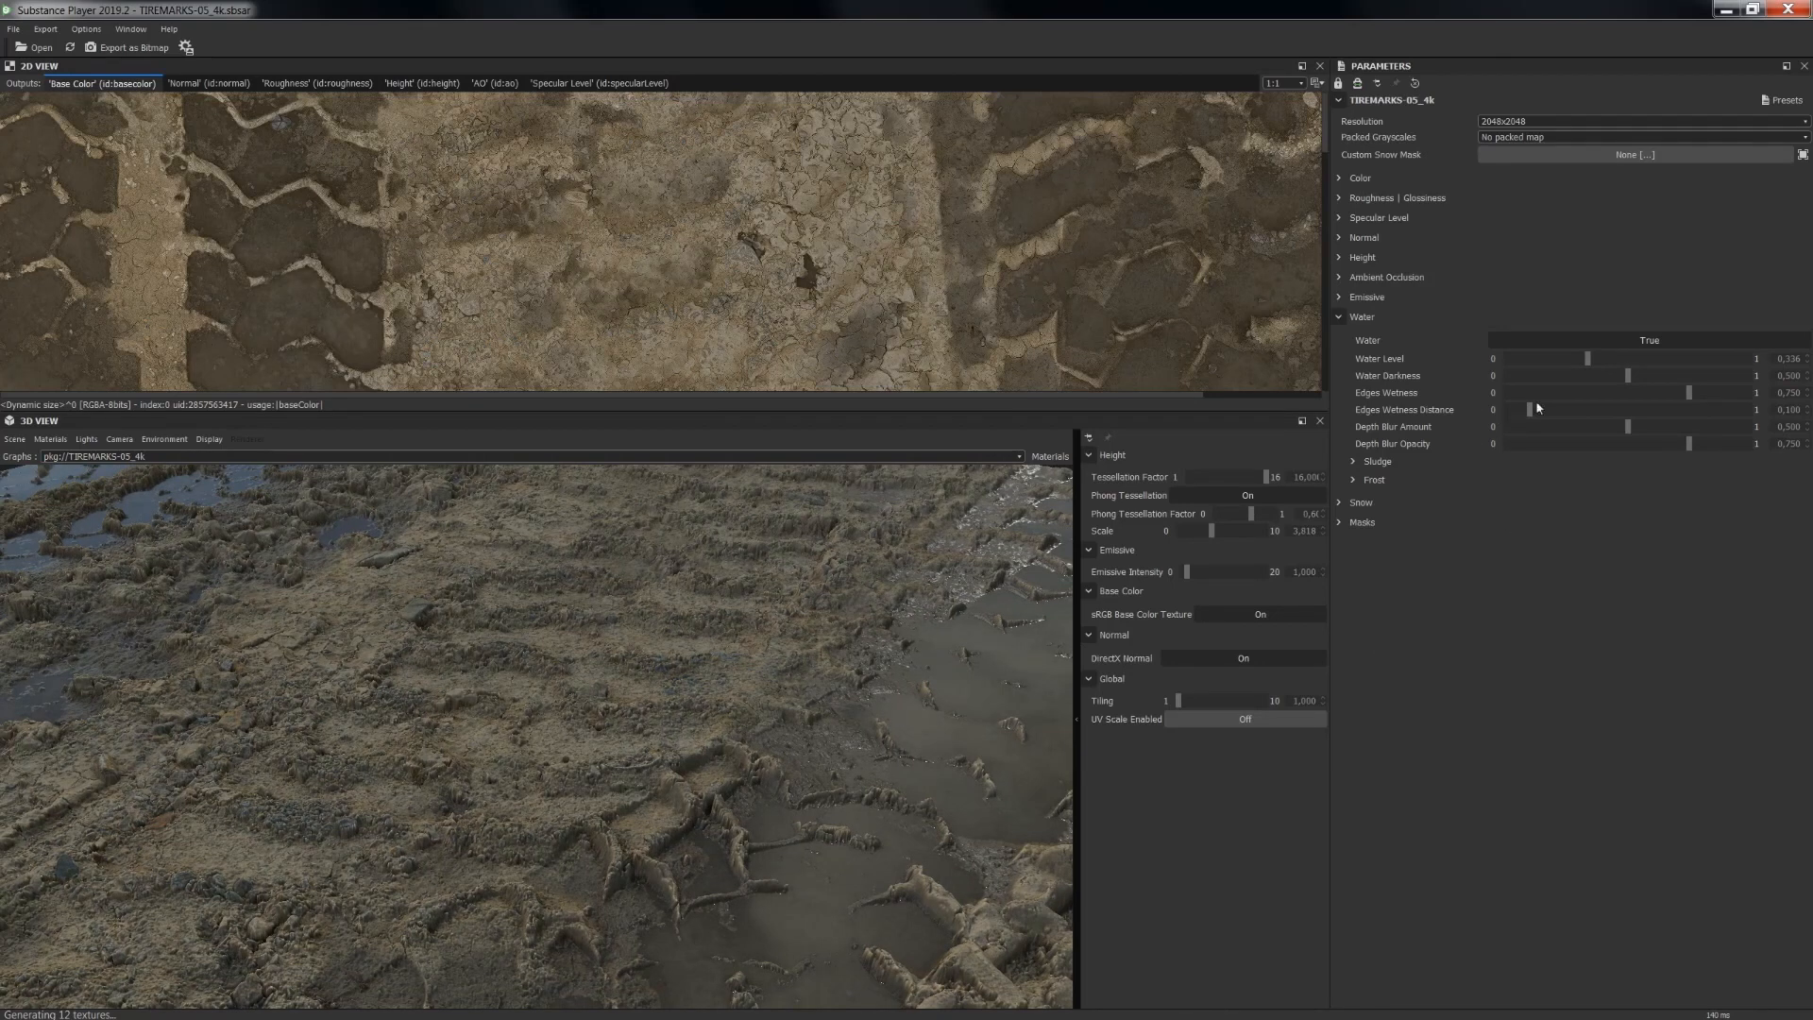
{"action": "left_click", "coordinate": [1592, 409]}
{"action": "left_click_drag", "start_coordinate": [782, 614], "coordinate": [680, 661]}
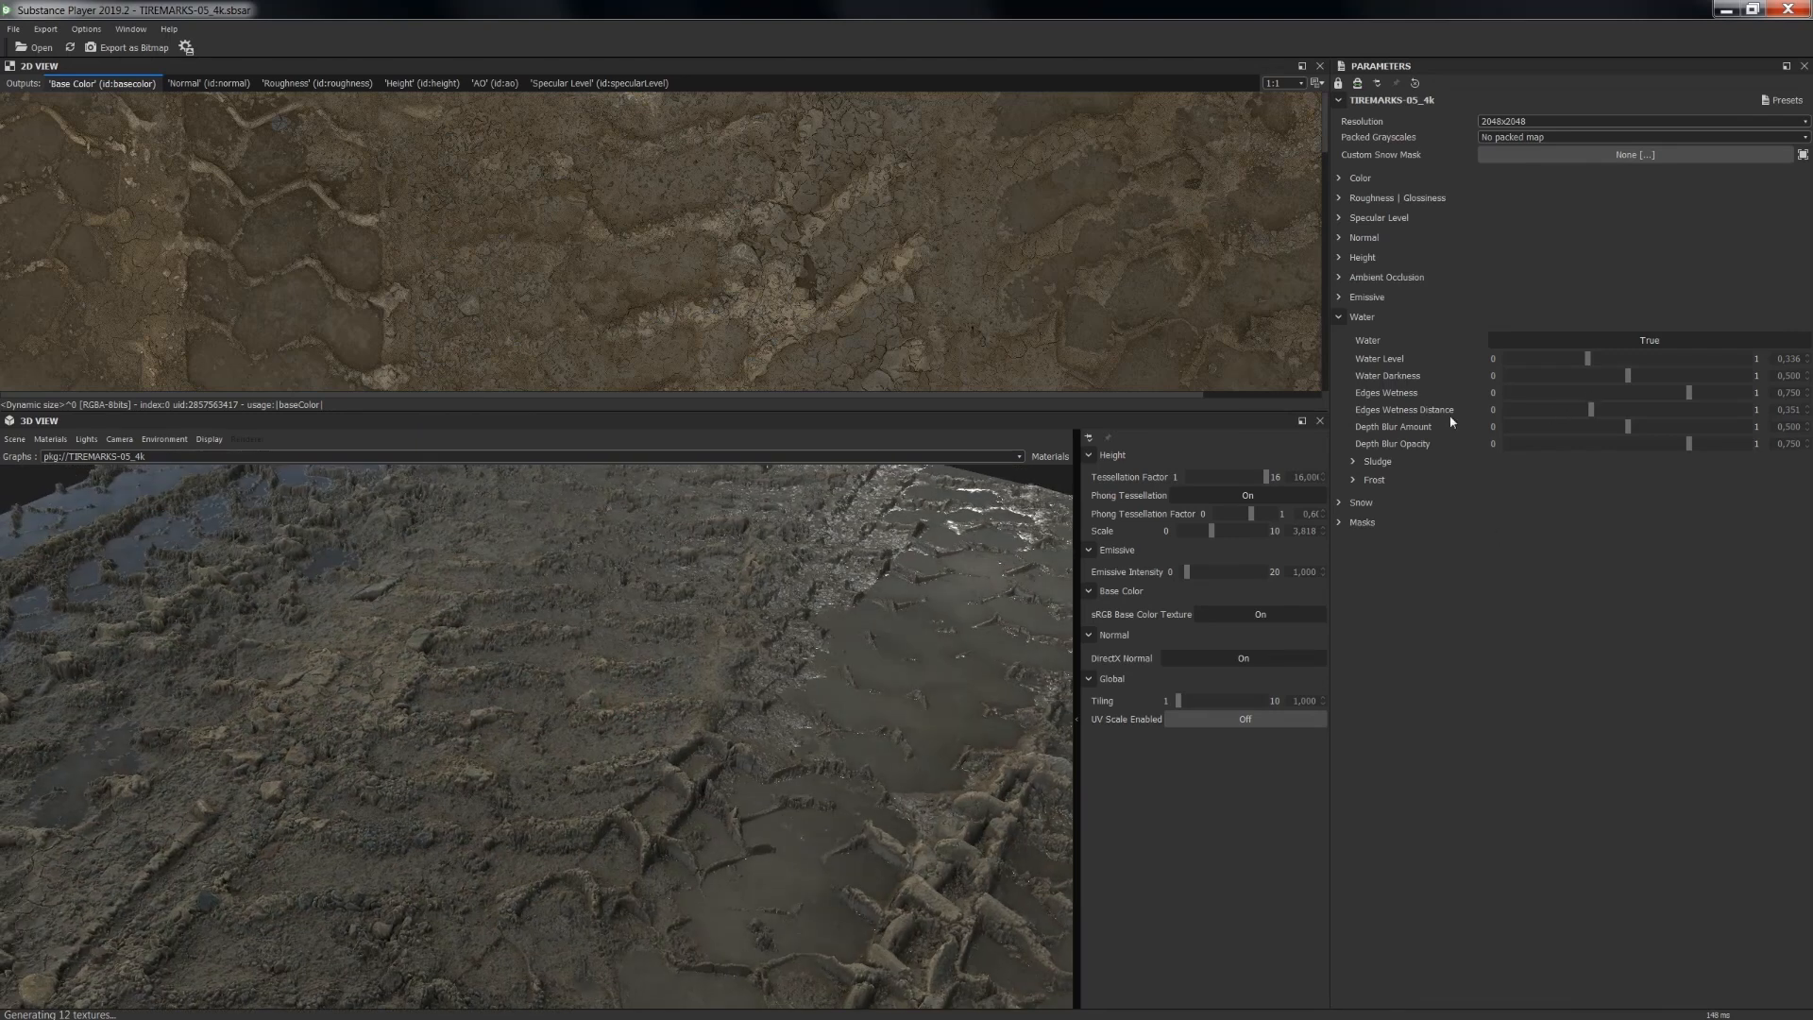
{"action": "left_click", "coordinate": [1540, 413]}
{"action": "left_click_drag", "start_coordinate": [721, 591], "coordinate": [1025, 636]}
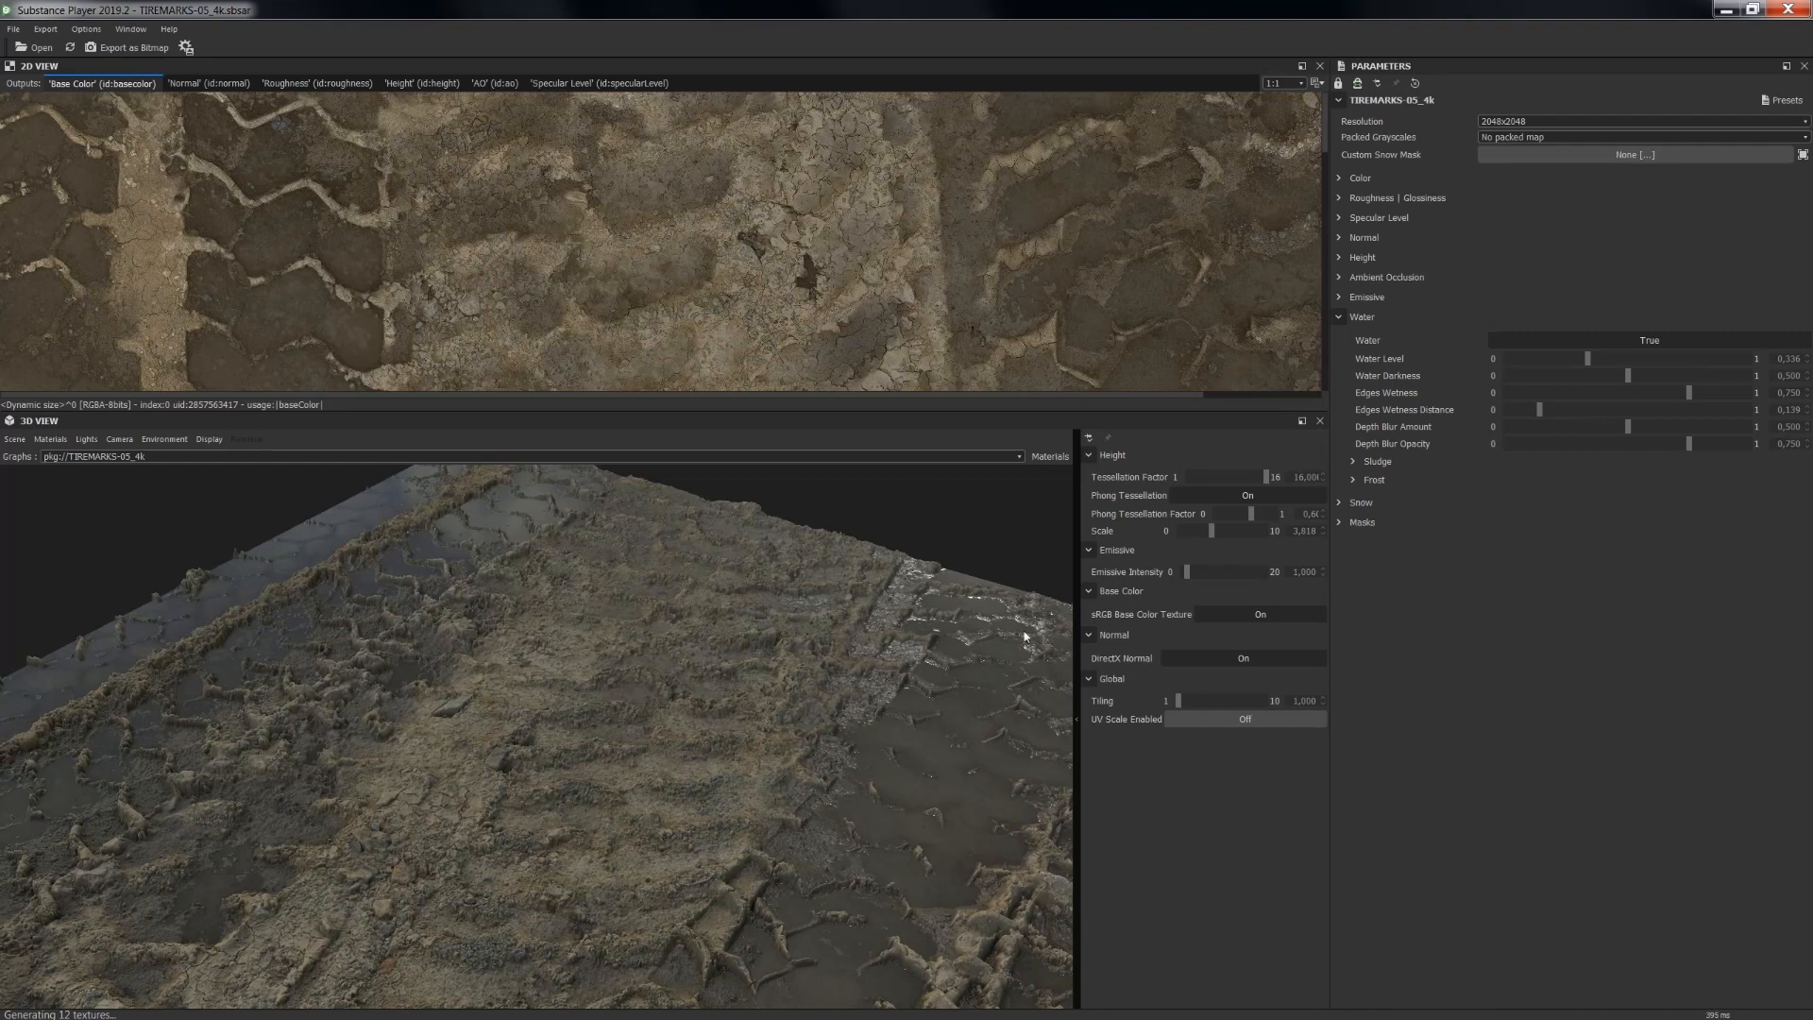
- Set the water's frost Freeze Level to about 0.397 and its frost Intensity to about 0.293
{"action": "left_click", "coordinate": [1354, 480]}
{"action": "left_click", "coordinate": [1563, 501]}
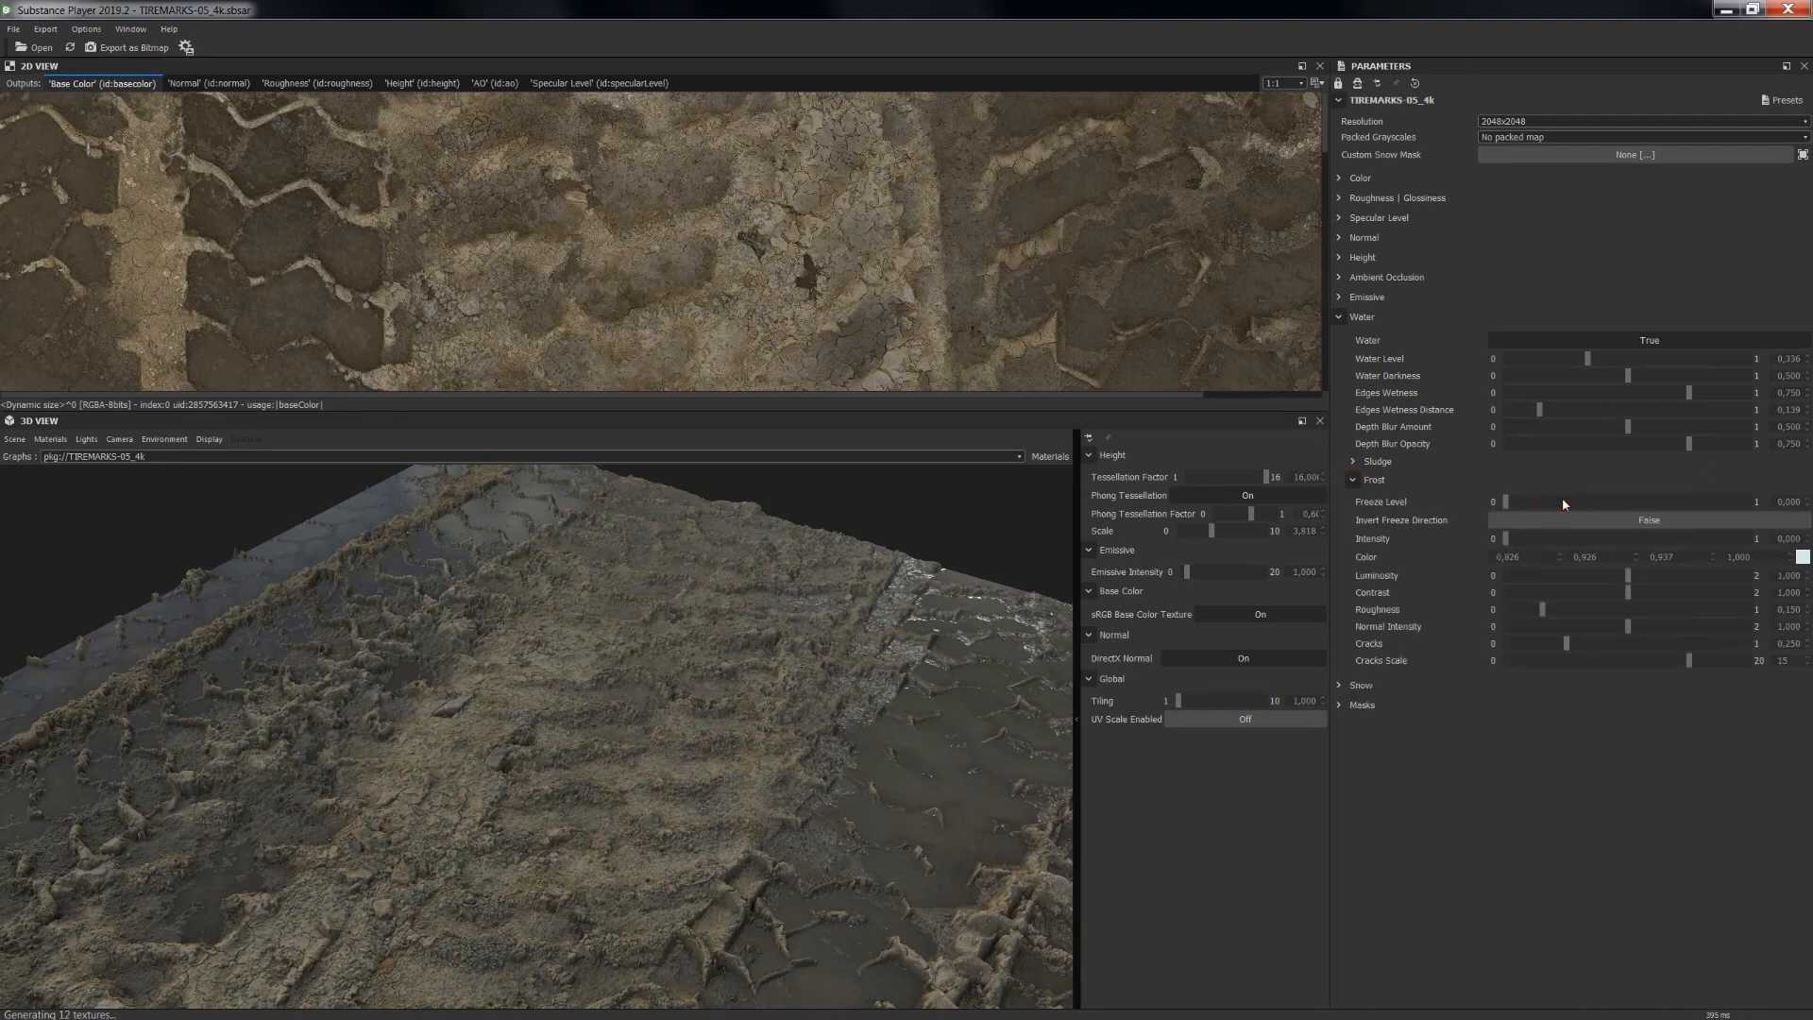
{"action": "left_click_drag", "start_coordinate": [948, 771], "coordinate": [1280, 628]}
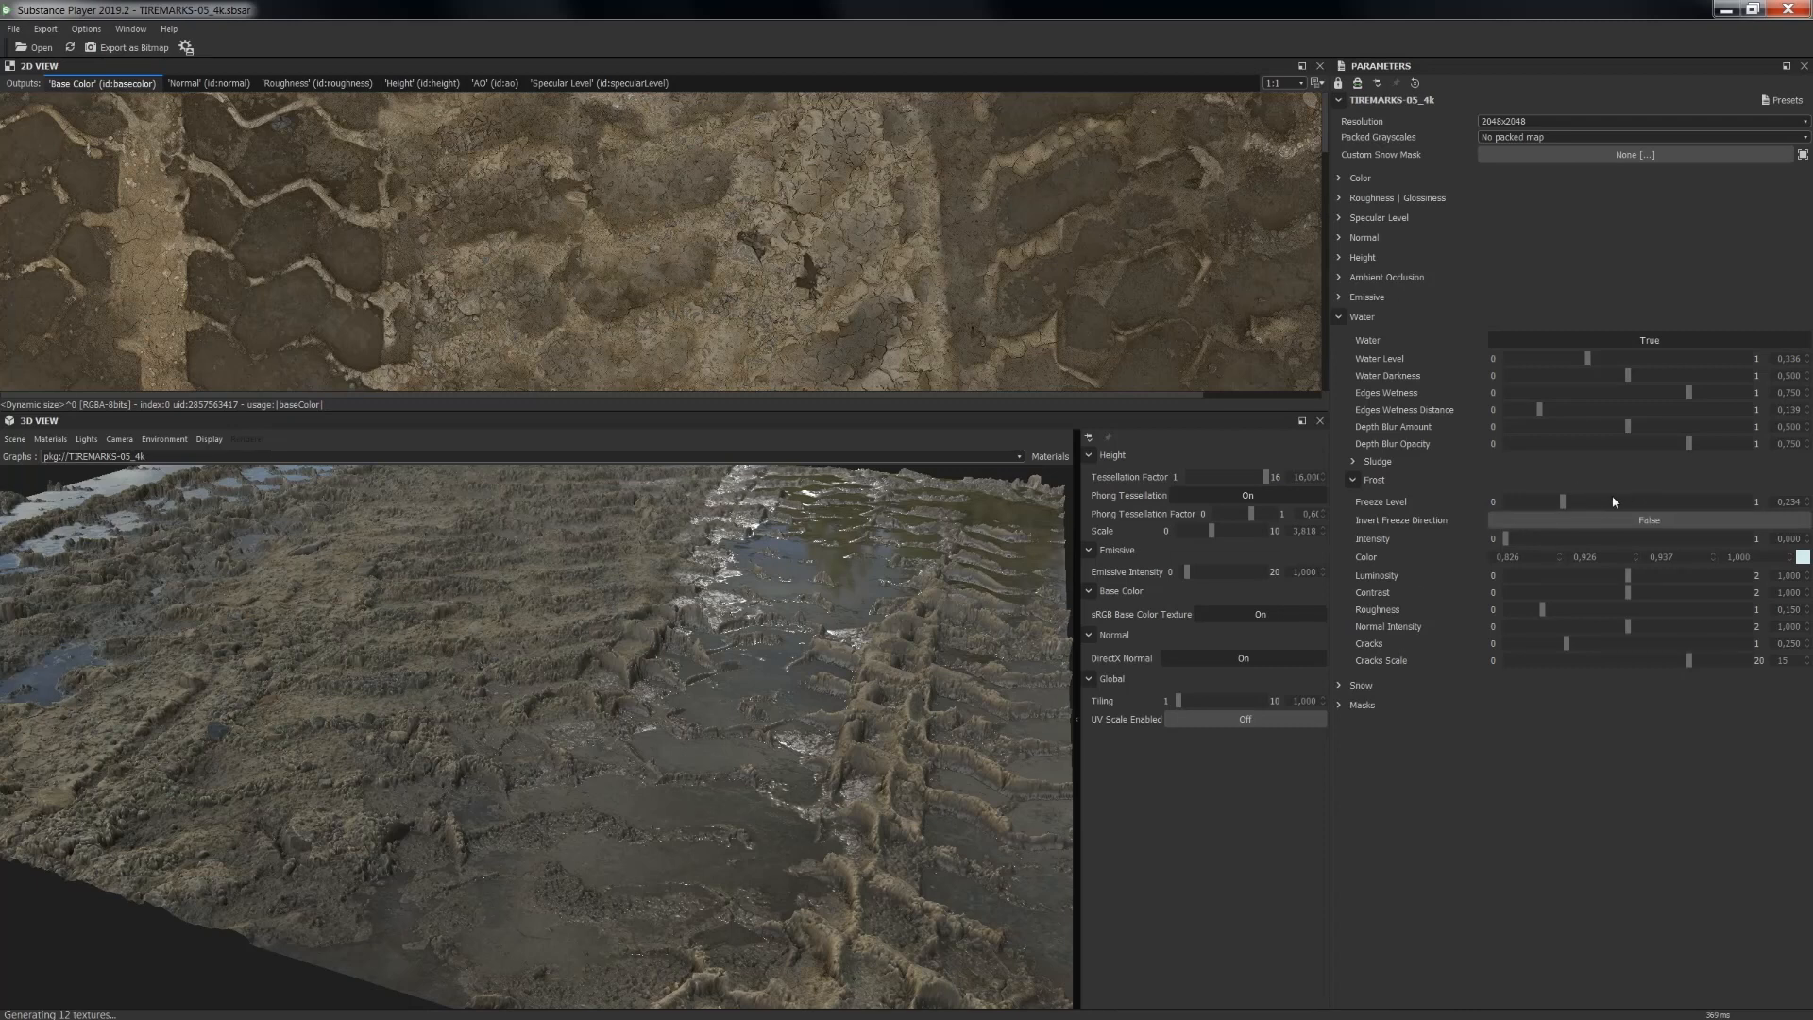
{"action": "left_click_drag", "start_coordinate": [1596, 505], "coordinate": [1603, 501]}
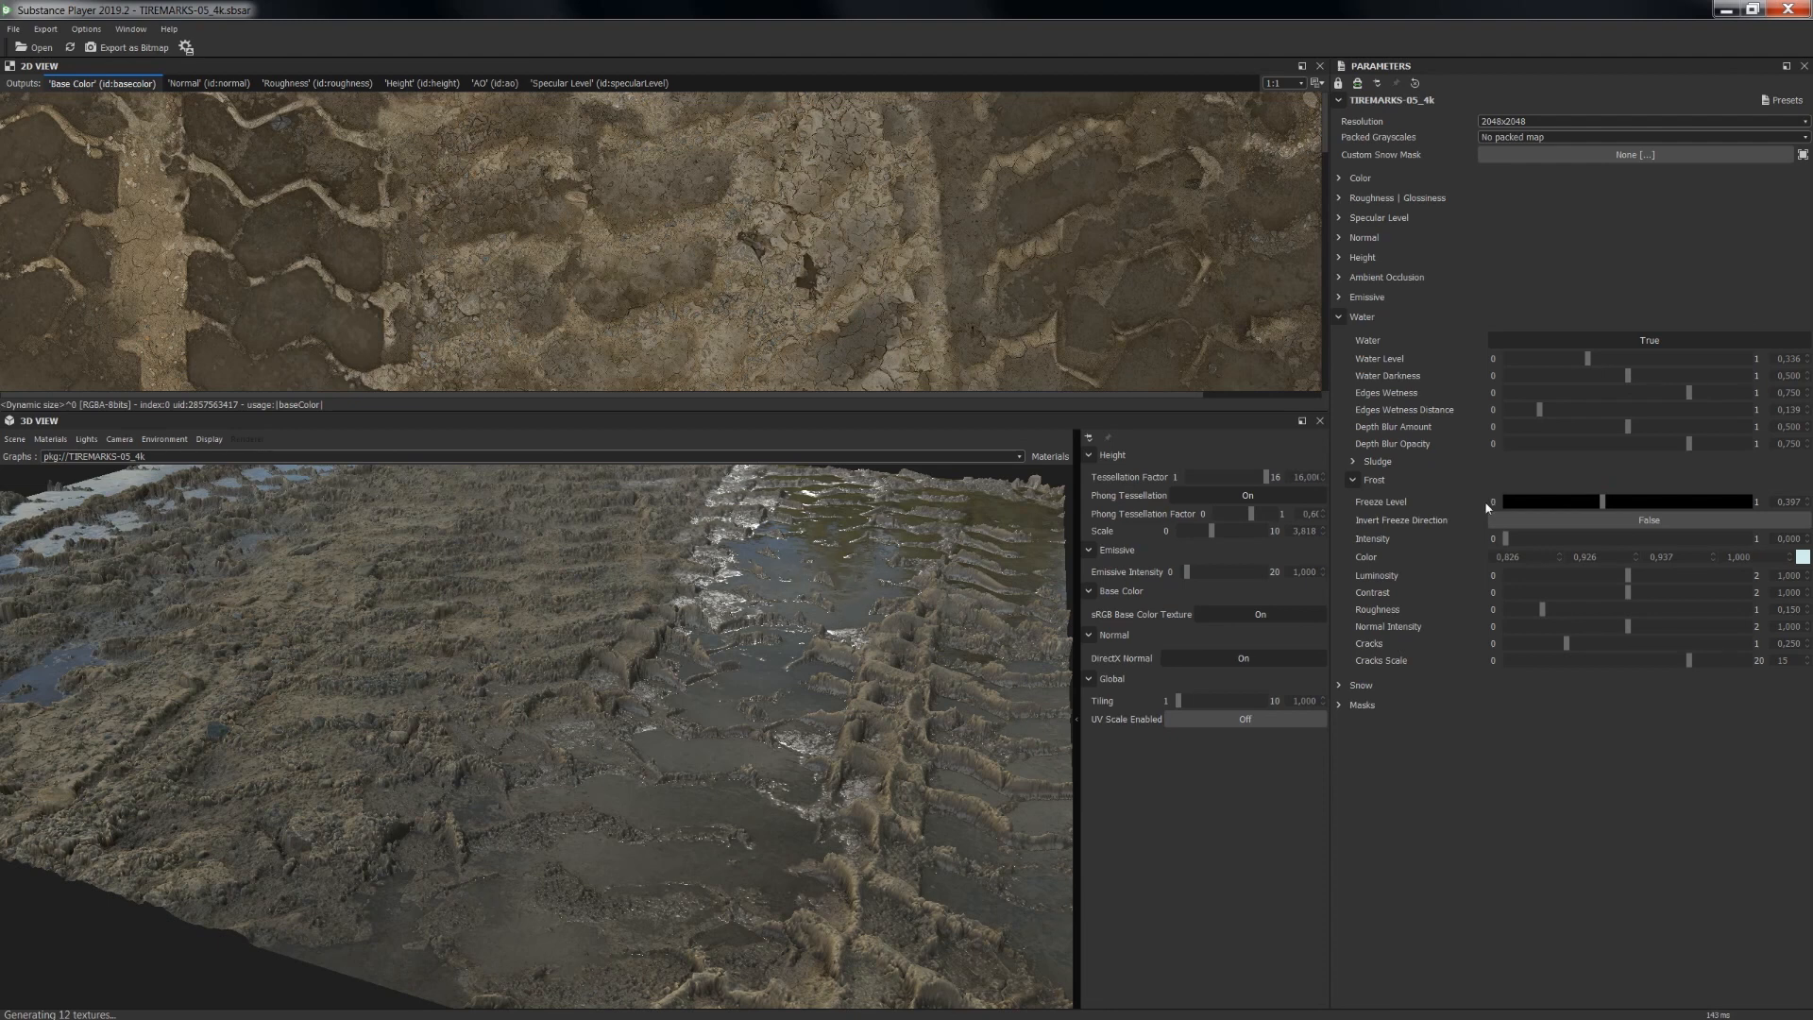
{"action": "left_click", "coordinate": [1579, 538]}
{"action": "left_click_drag", "start_coordinate": [771, 745], "coordinate": [635, 775]}
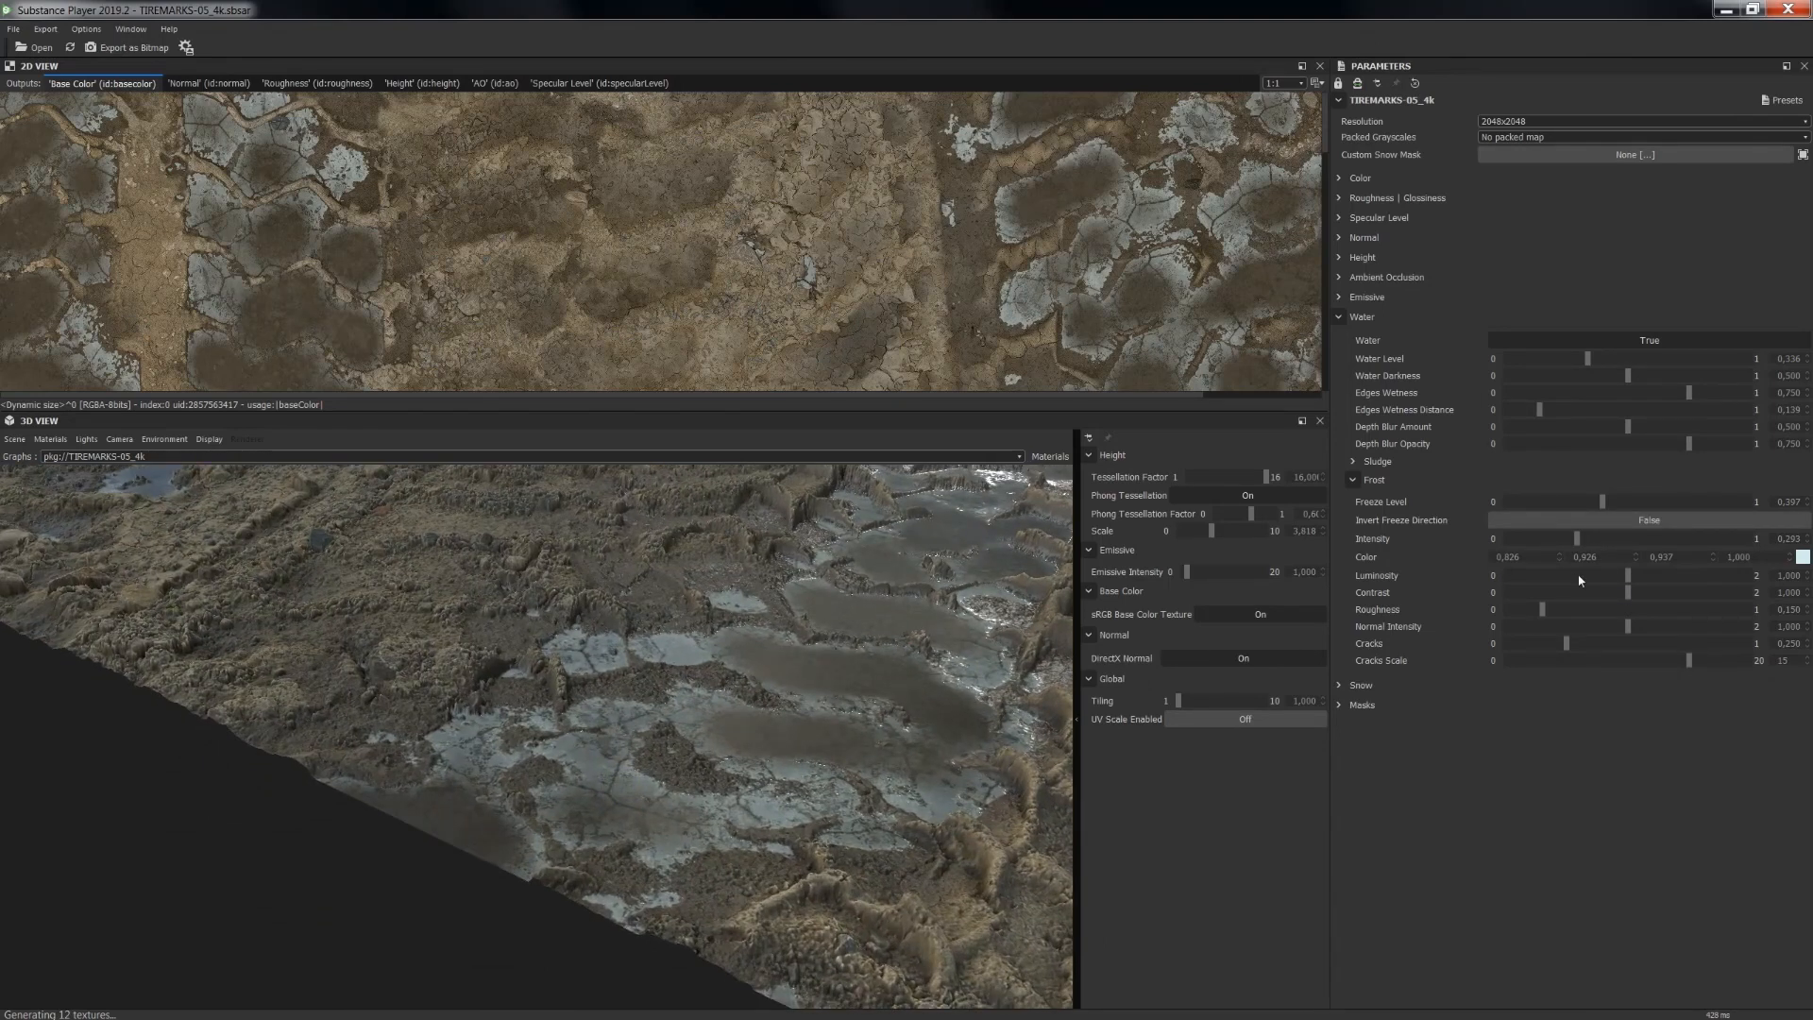
{"action": "middle_click_drag", "start_coordinate": [779, 628], "coordinate": [701, 736]}
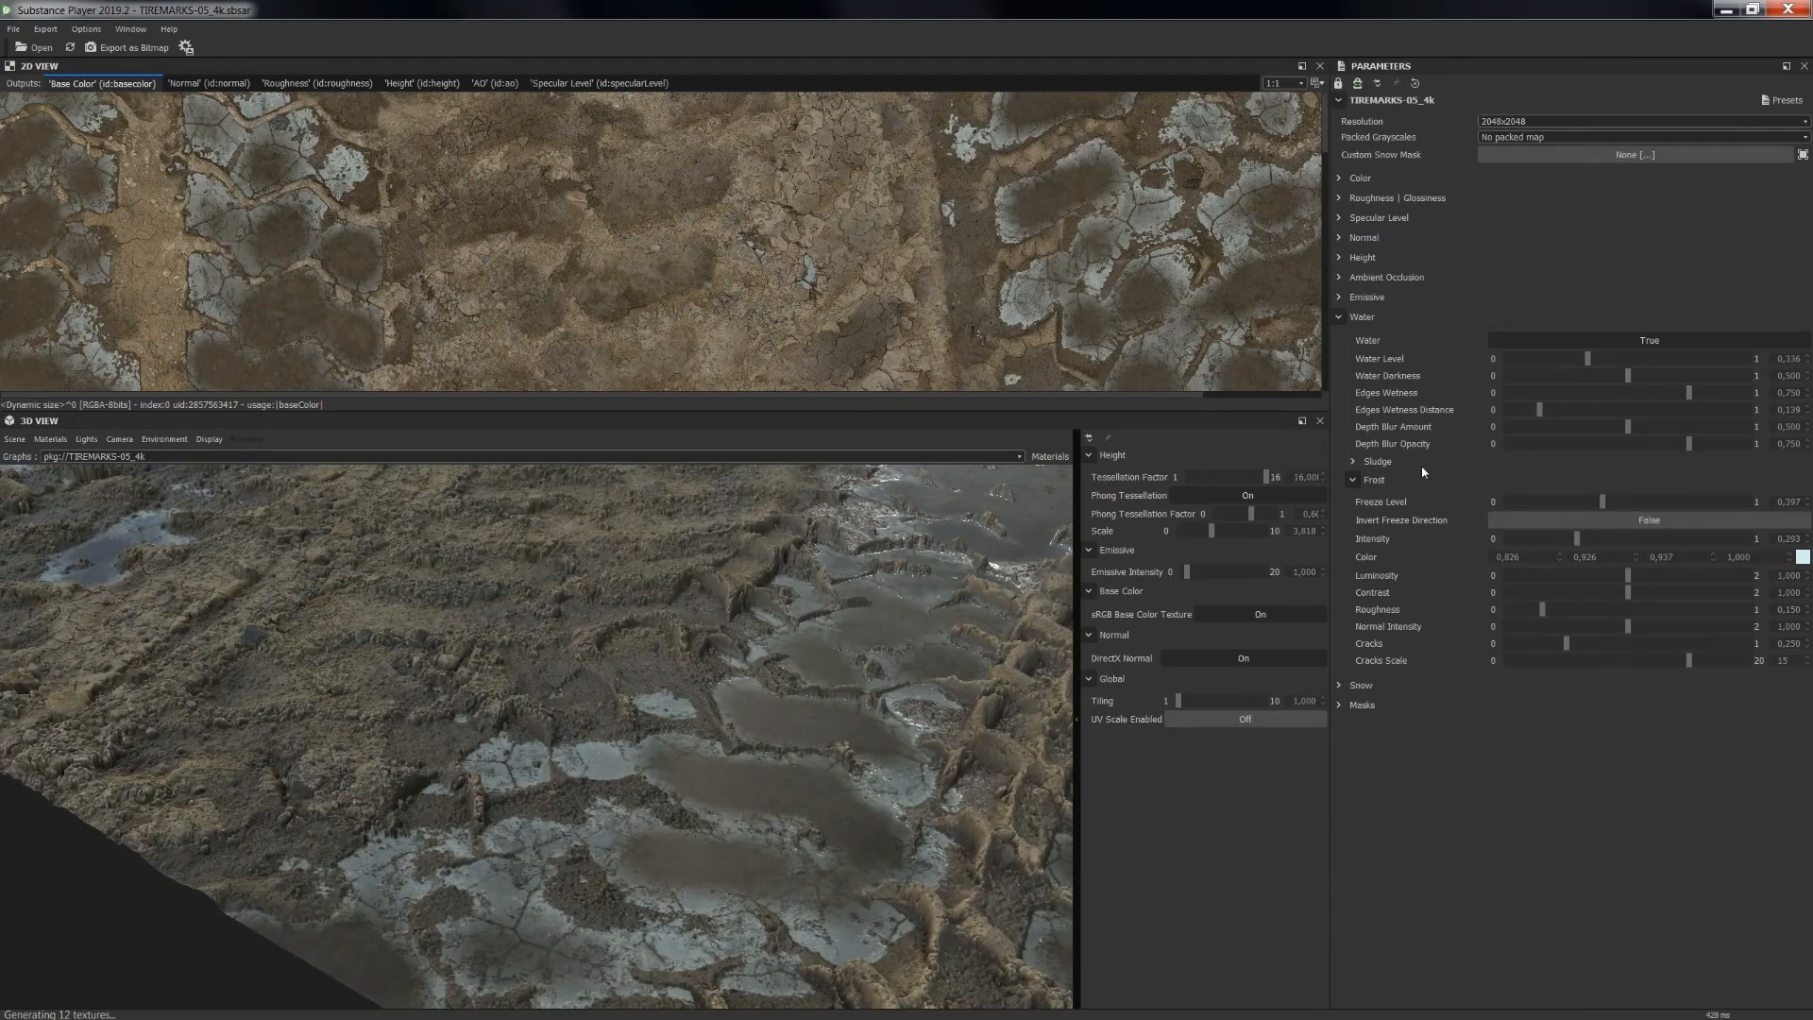
- Set the frost's Cracks Scale to 7
{"action": "left_click", "coordinate": [1631, 661]}
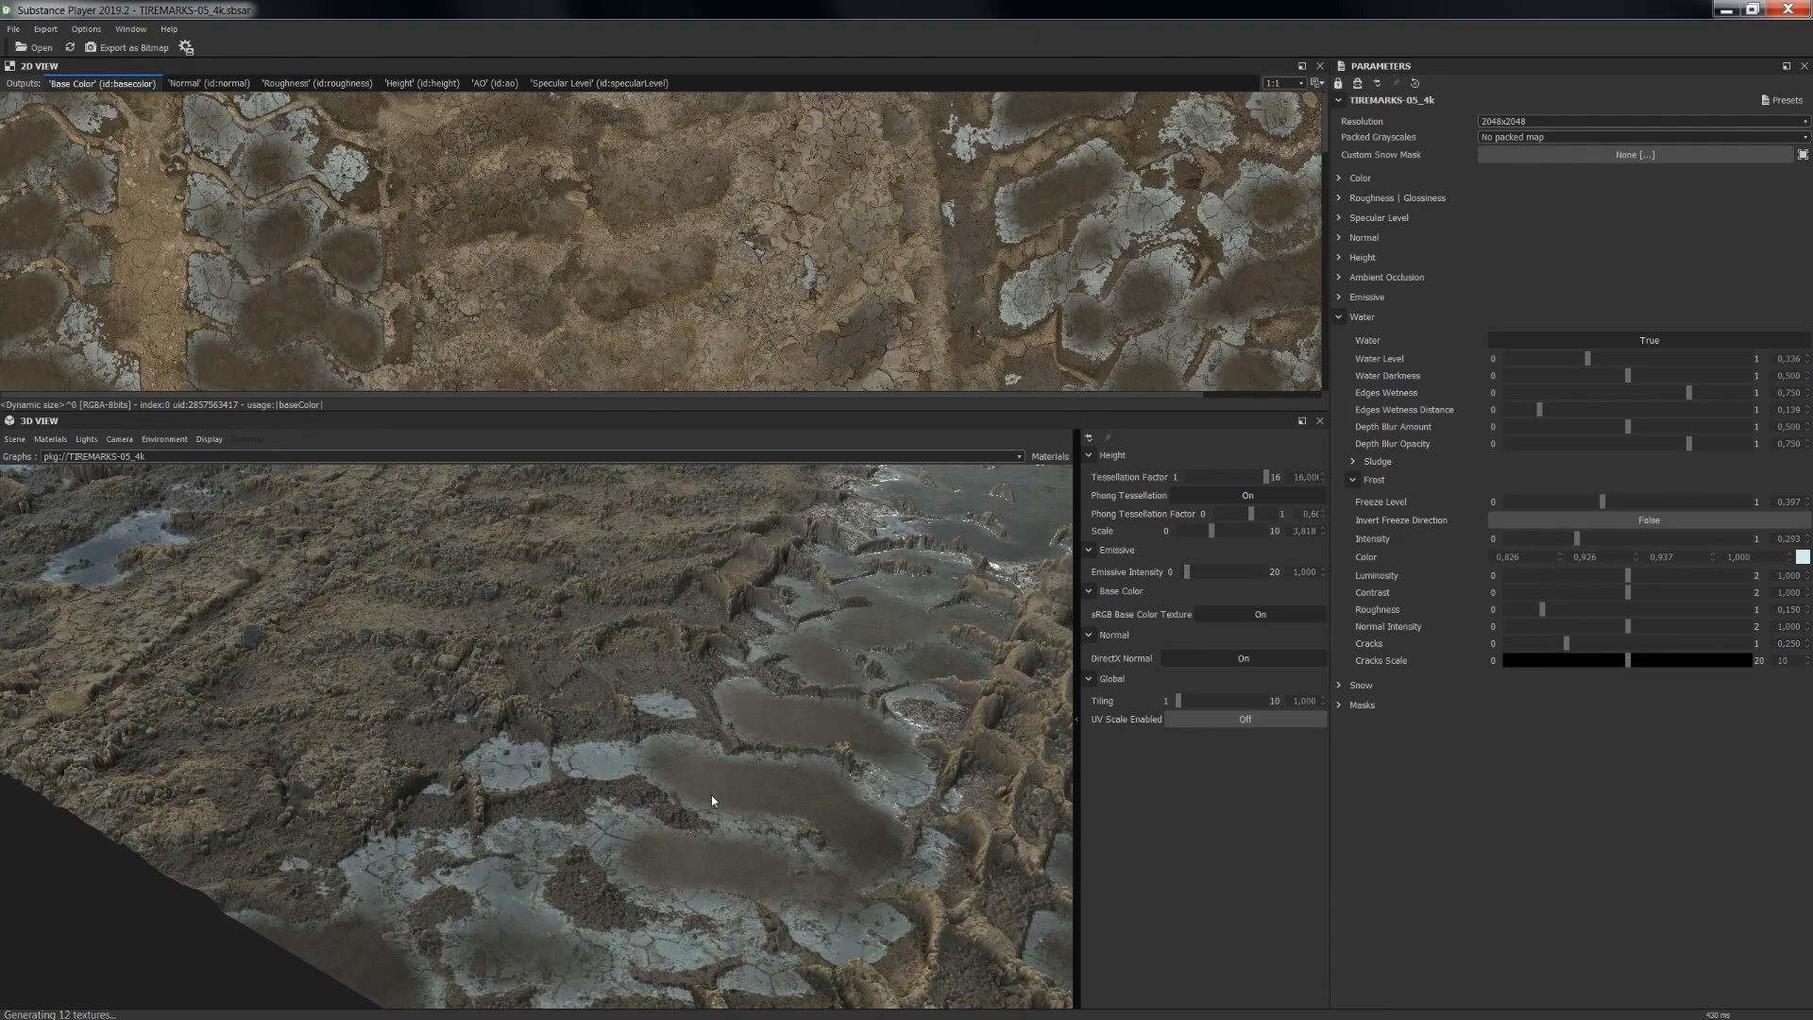
{"action": "middle_click_drag", "start_coordinate": [701, 800], "coordinate": [664, 779]}
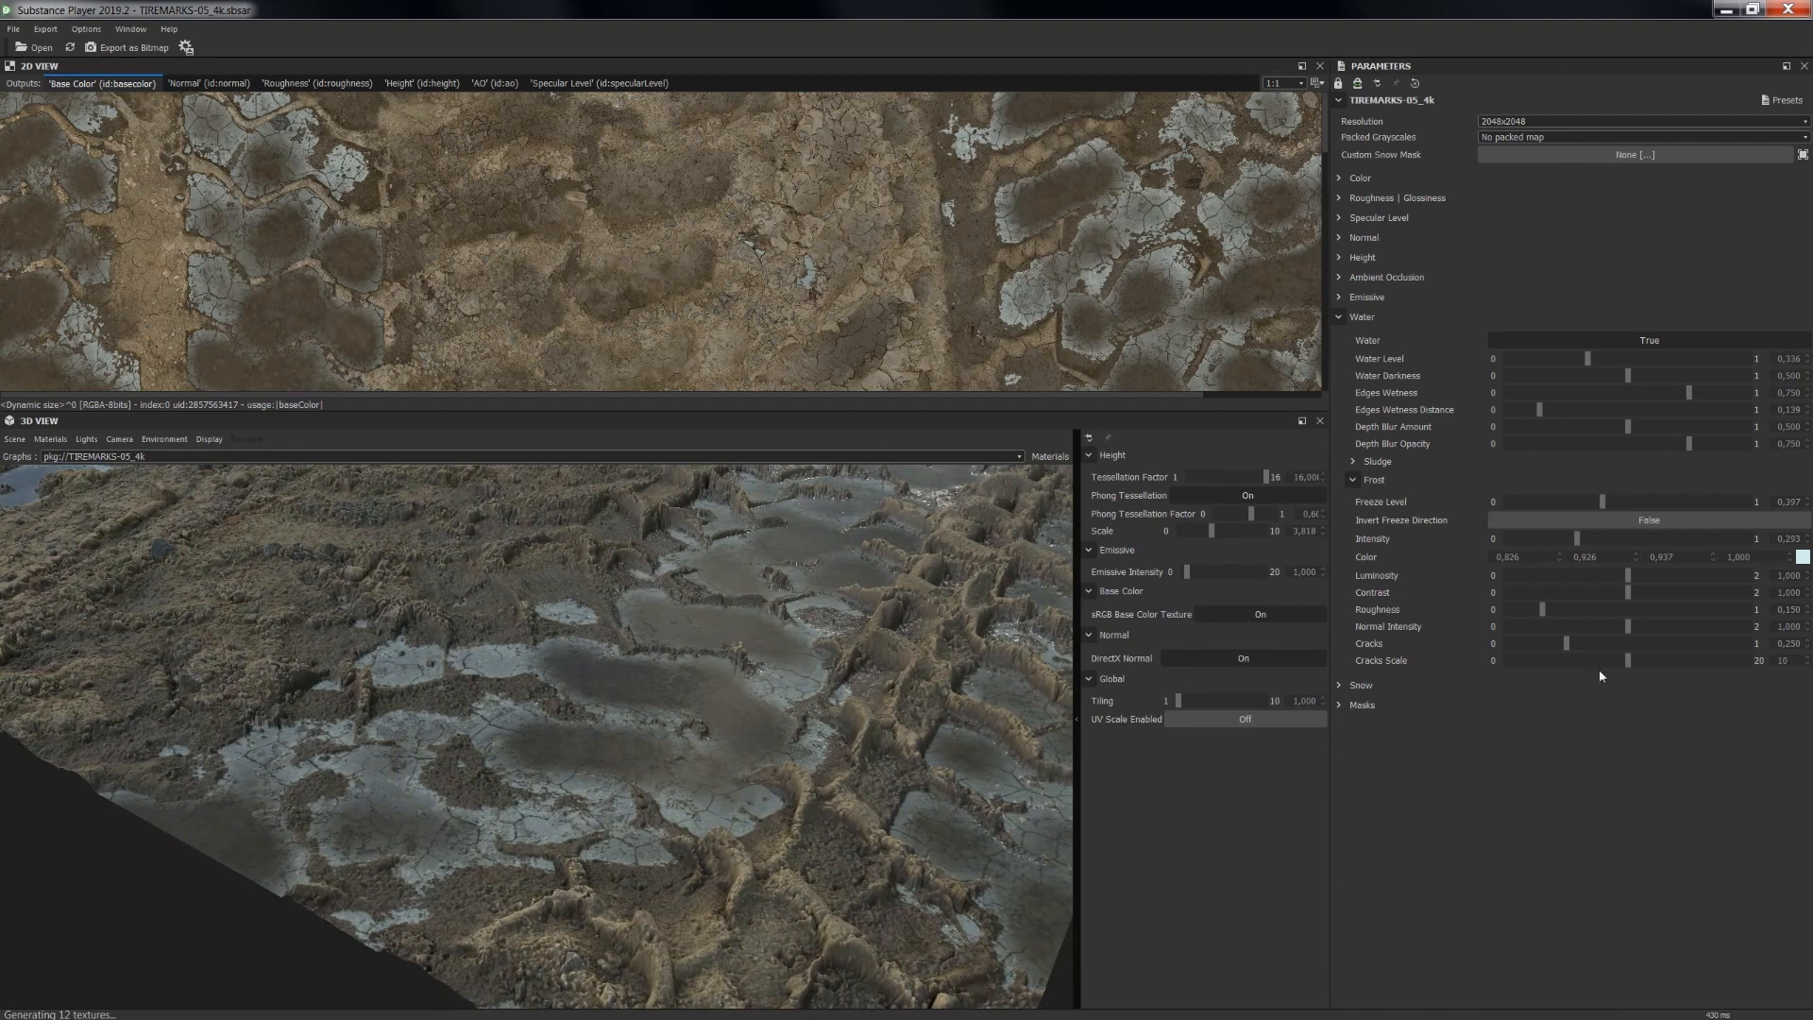
{"action": "left_click", "coordinate": [1595, 661]}
{"action": "middle_click_drag", "start_coordinate": [578, 776], "coordinate": [762, 676]}
- Enable the Snow effect and turn on Protect Water from Snow
{"action": "left_click", "coordinate": [1338, 686]}
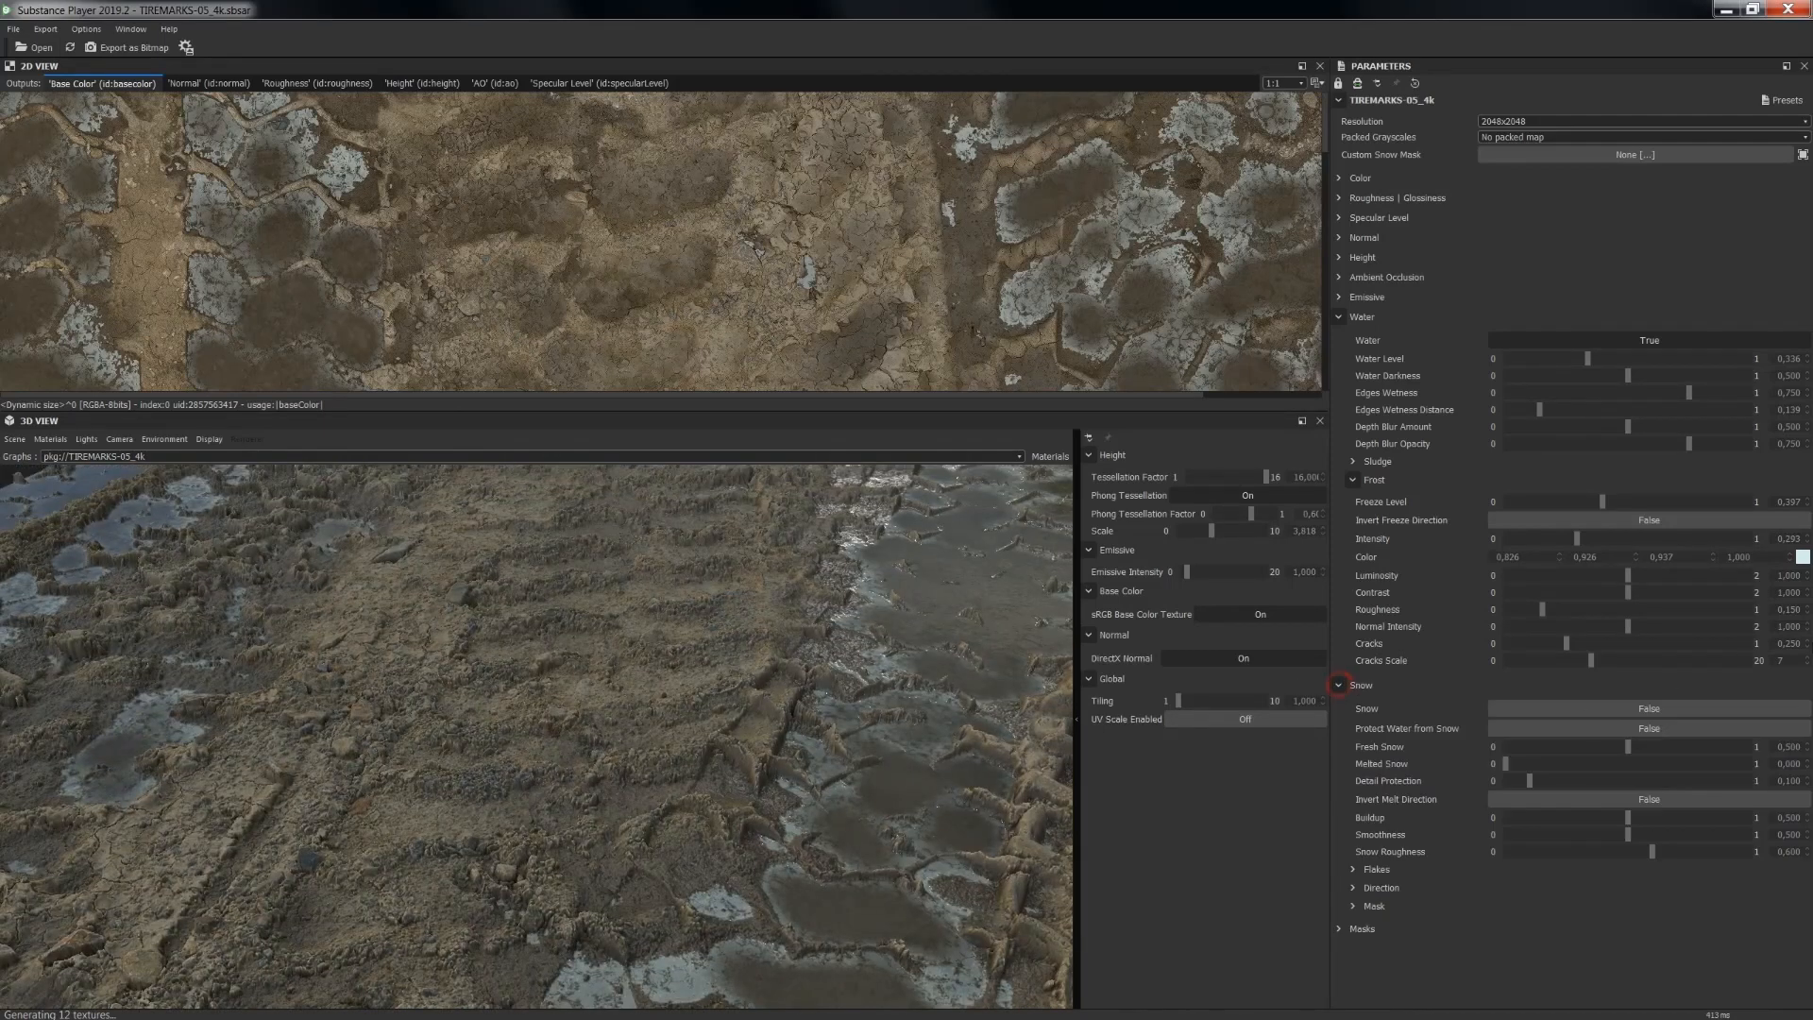
{"action": "left_click", "coordinate": [1551, 712]}
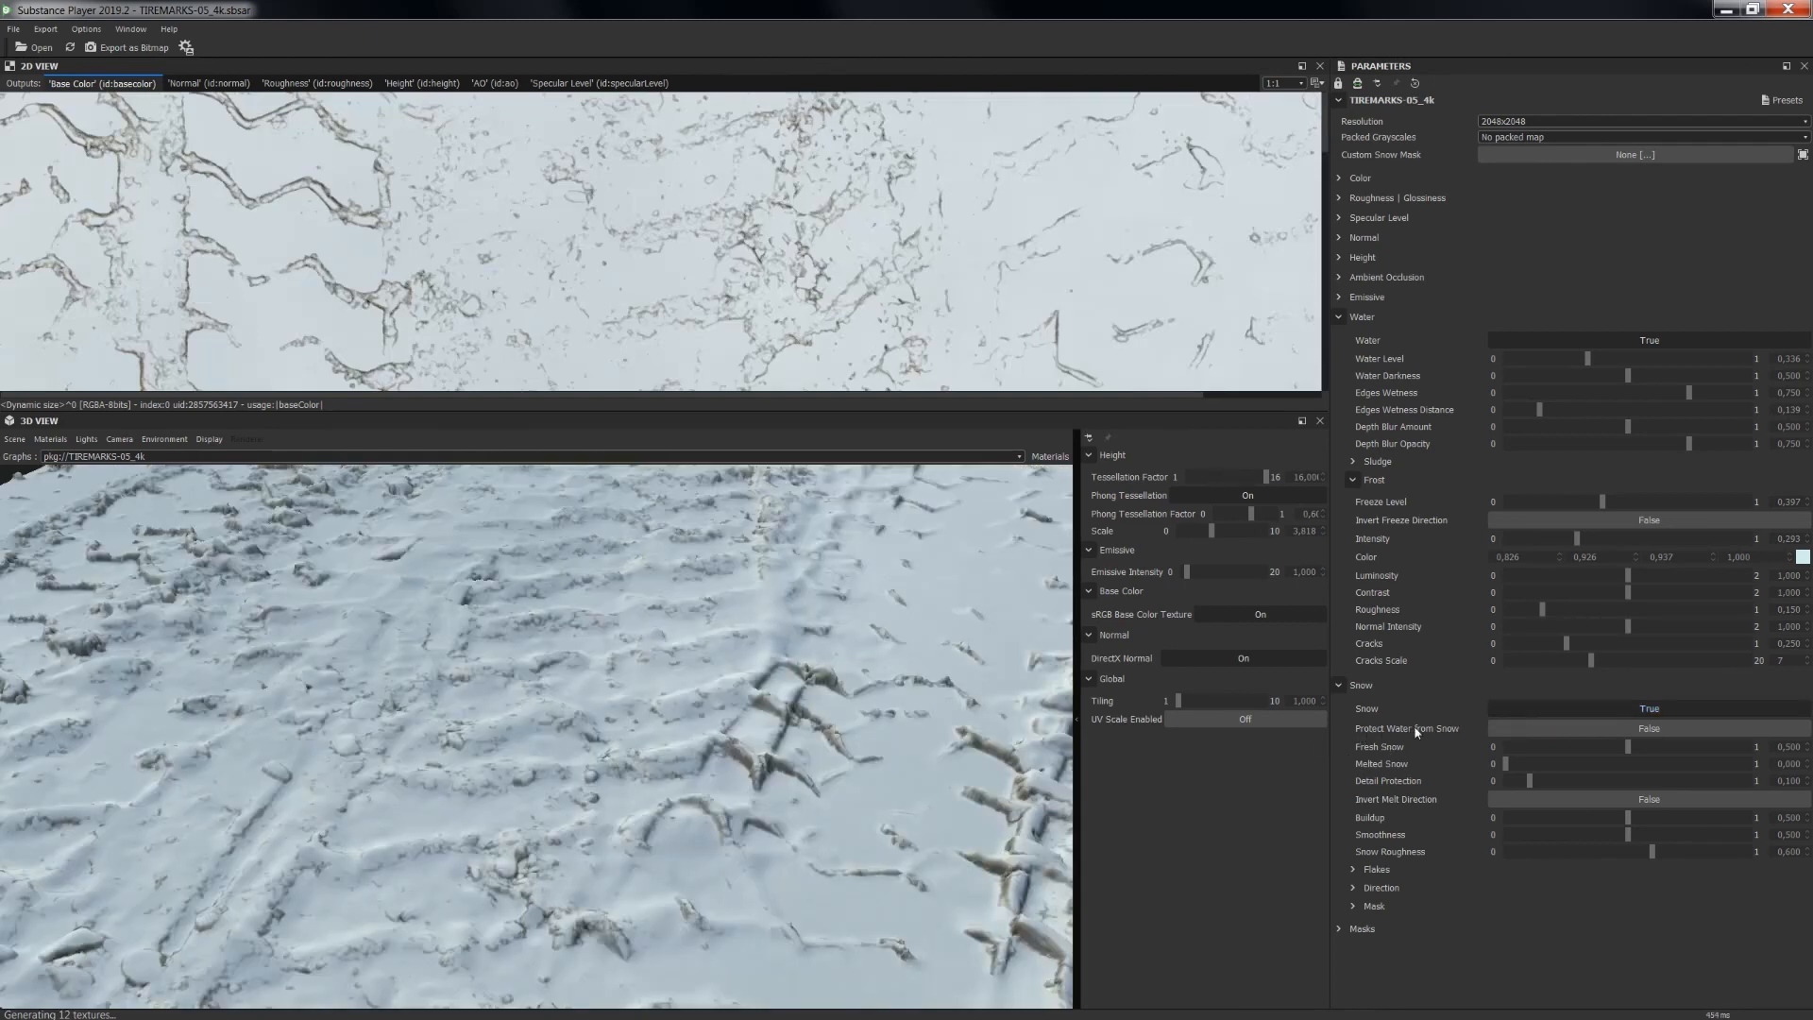
{"action": "left_click", "coordinate": [1563, 729]}
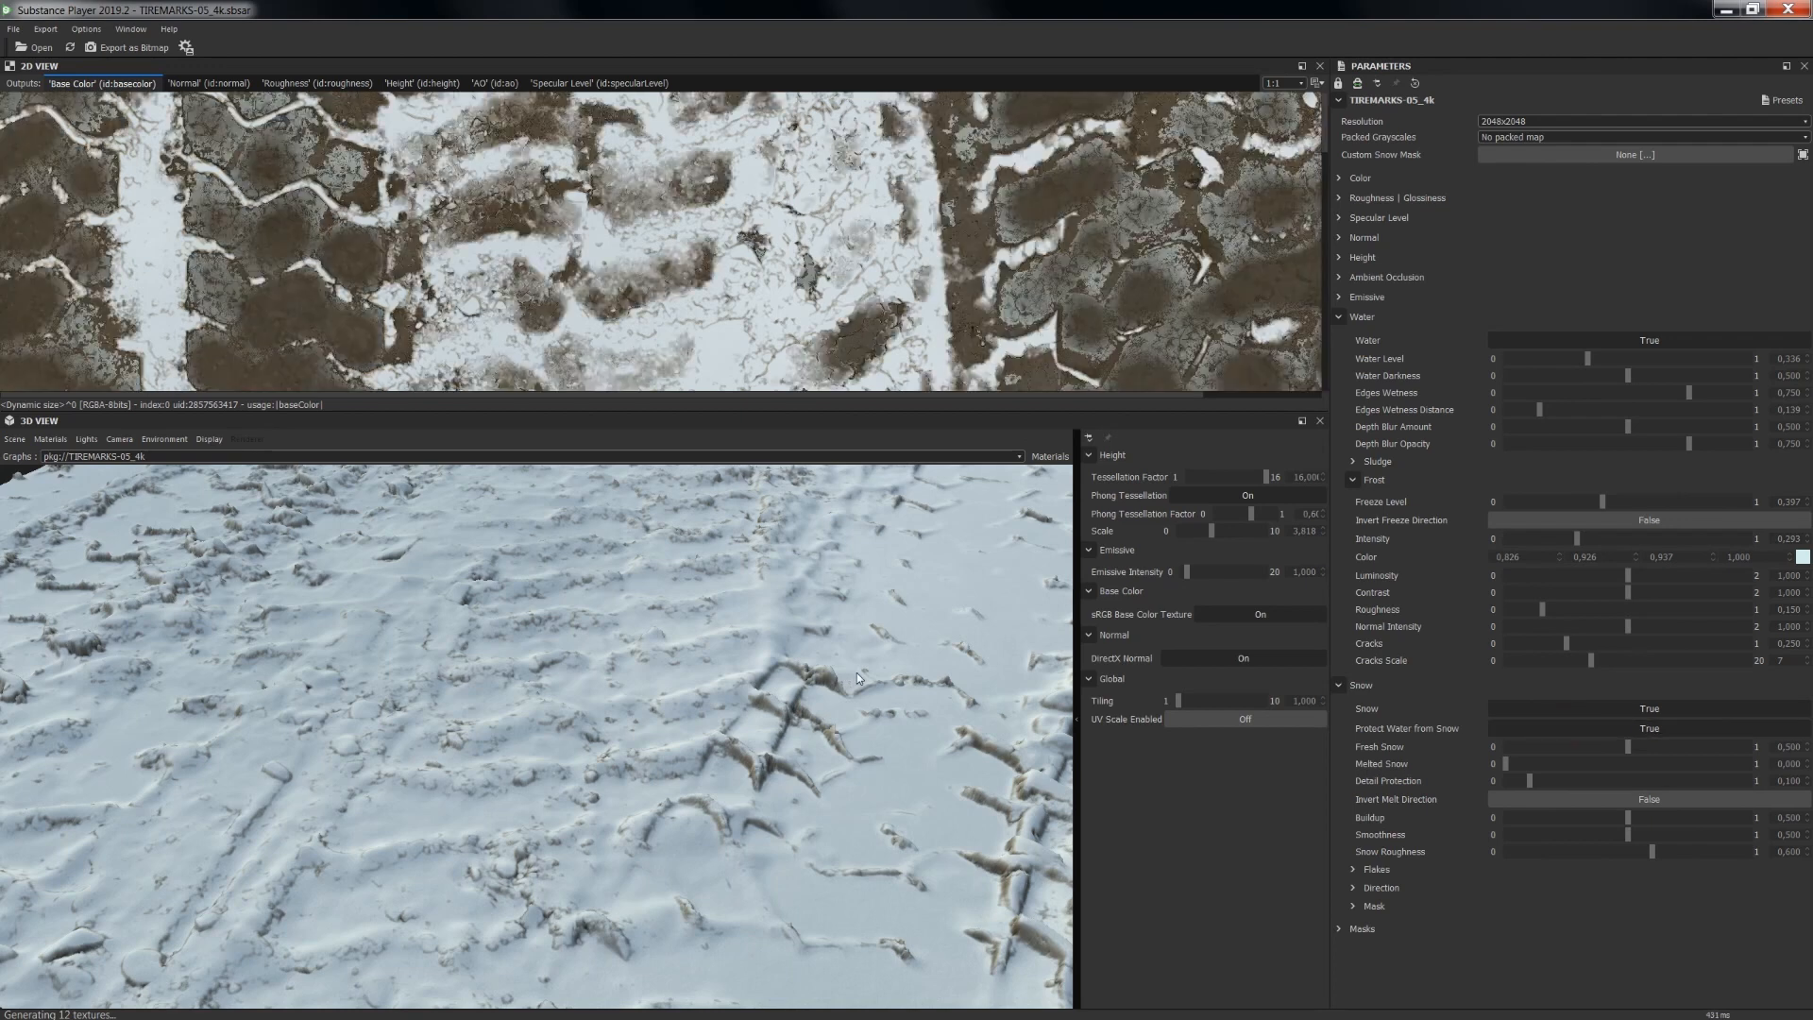
{"action": "left_click_drag", "start_coordinate": [885, 746], "coordinate": [972, 616]}
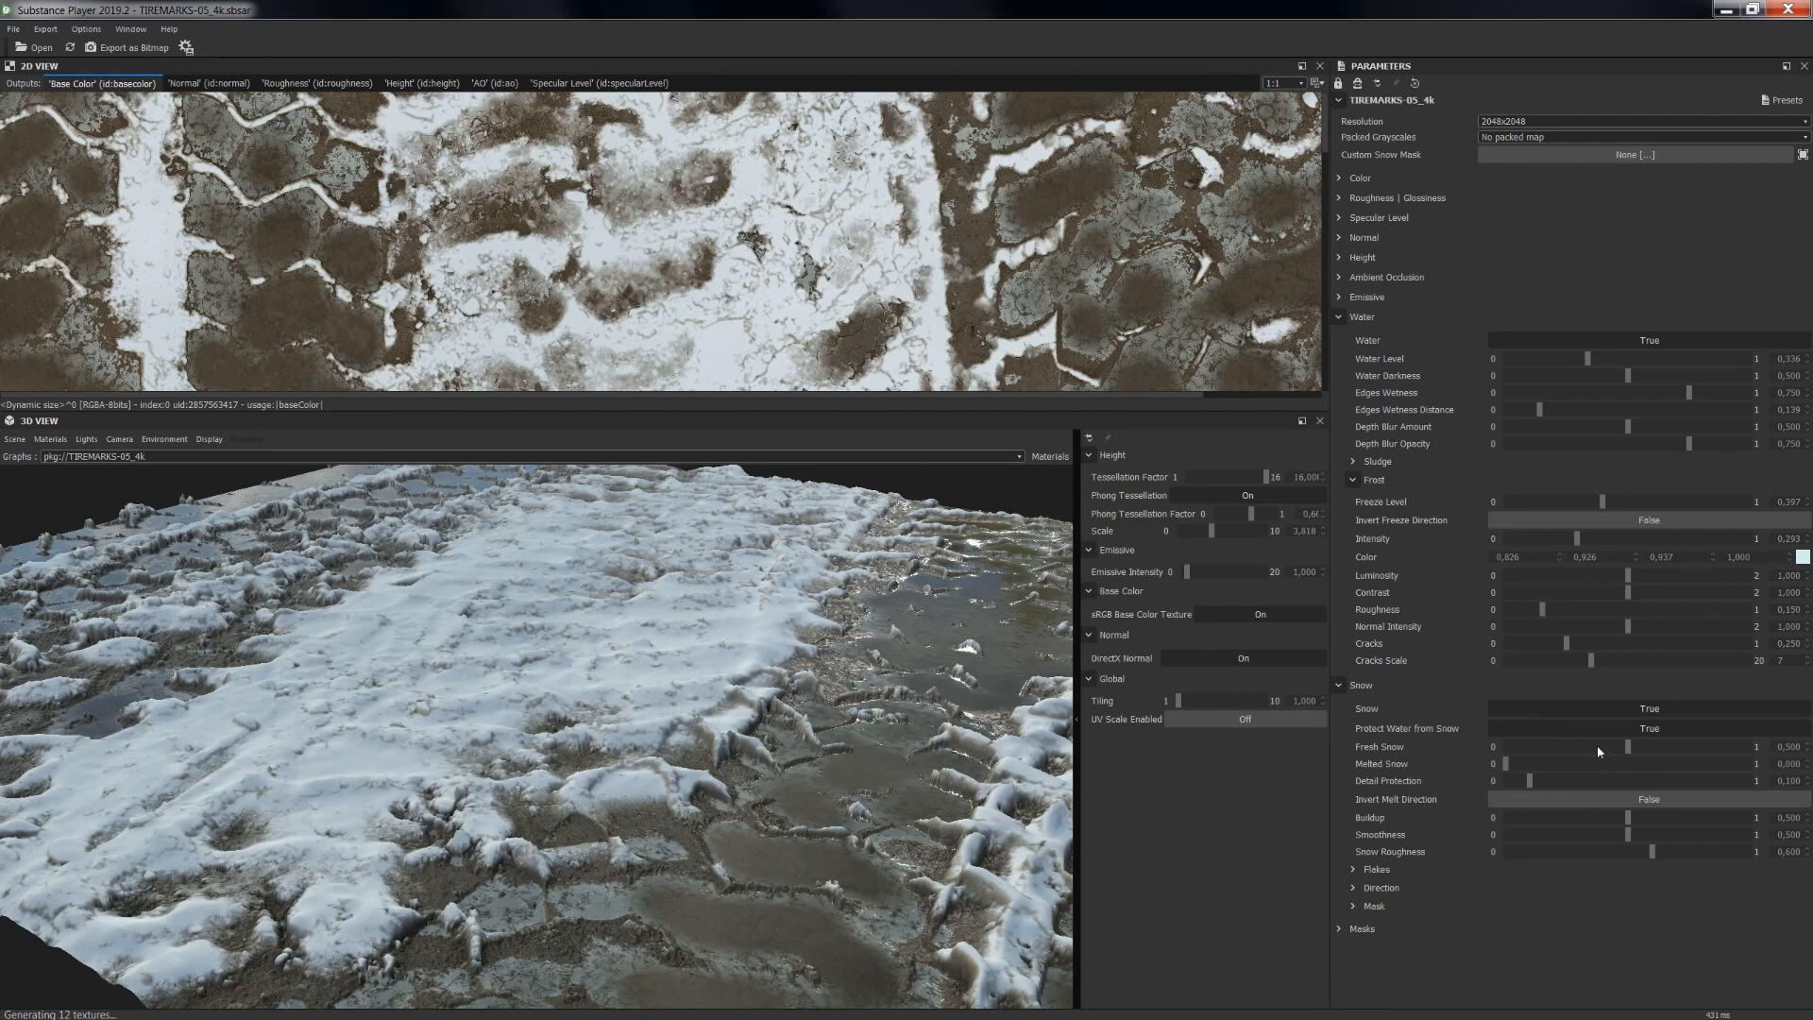
- Set Melted Snow to about 0.722 and inspect the melted snow cover in 3D
{"action": "left_click", "coordinate": [1682, 763]}
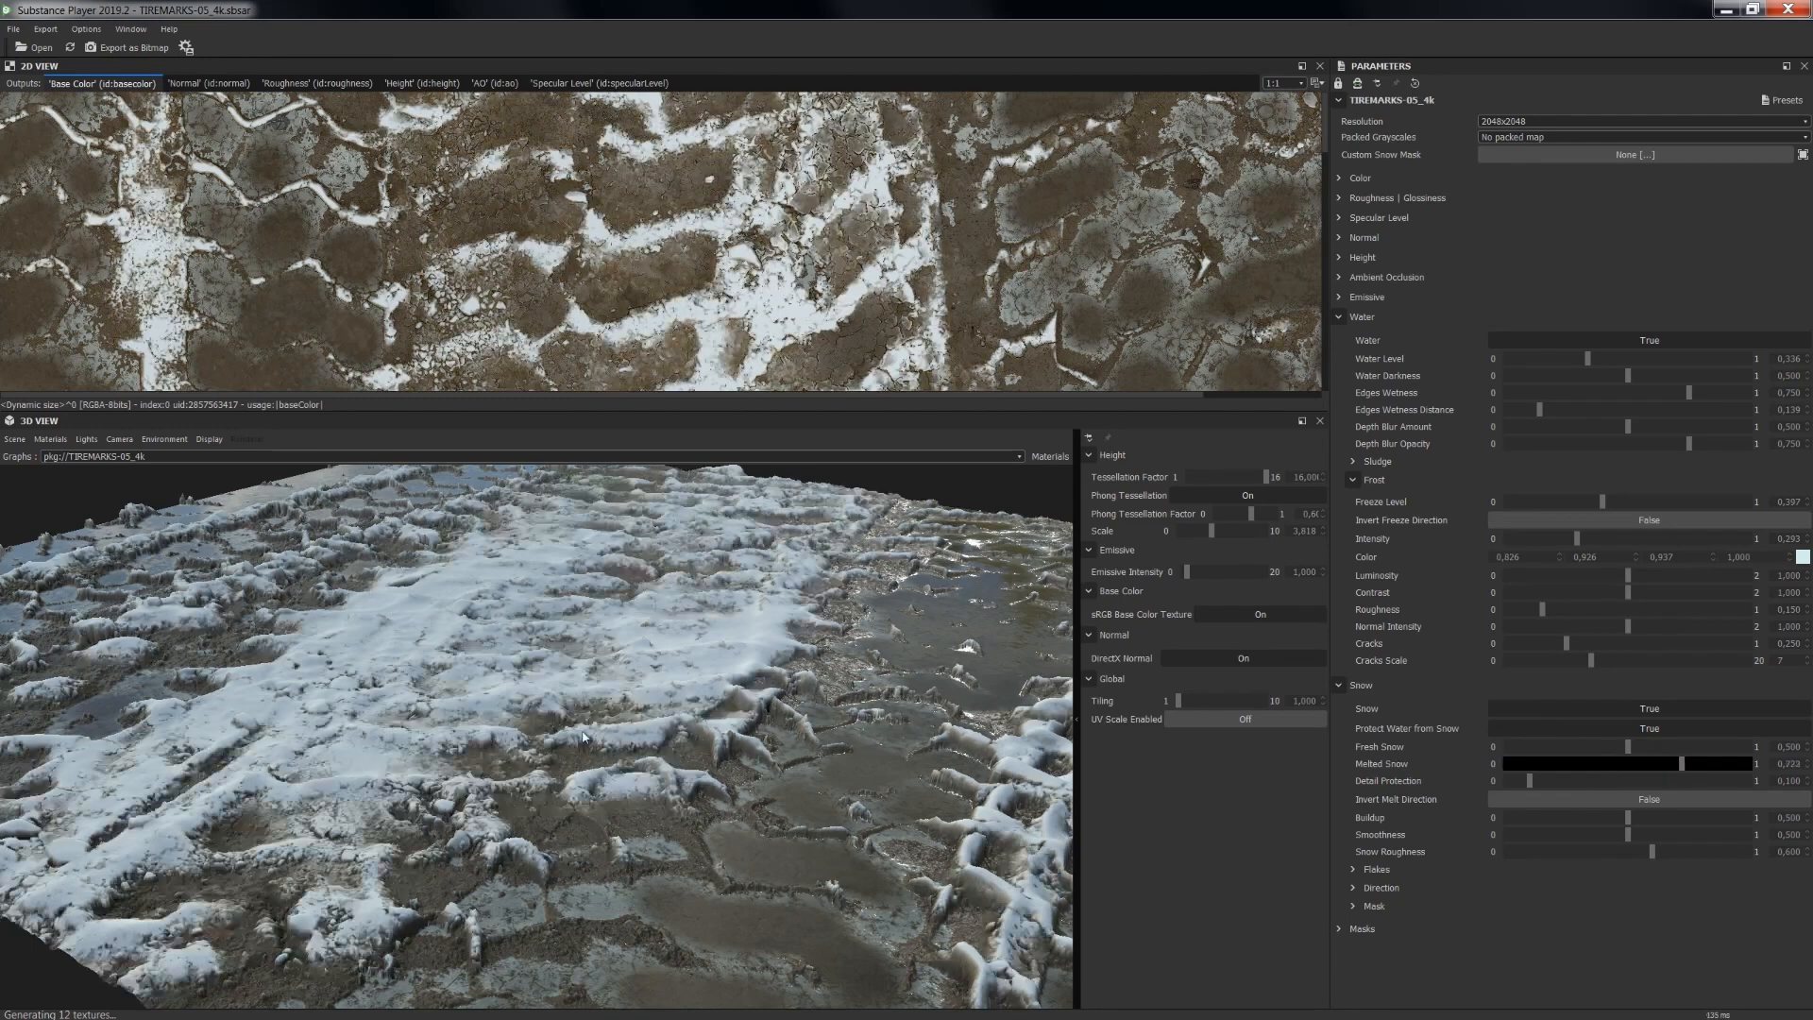
{"action": "left_click_drag", "start_coordinate": [617, 733], "coordinate": [822, 666]}
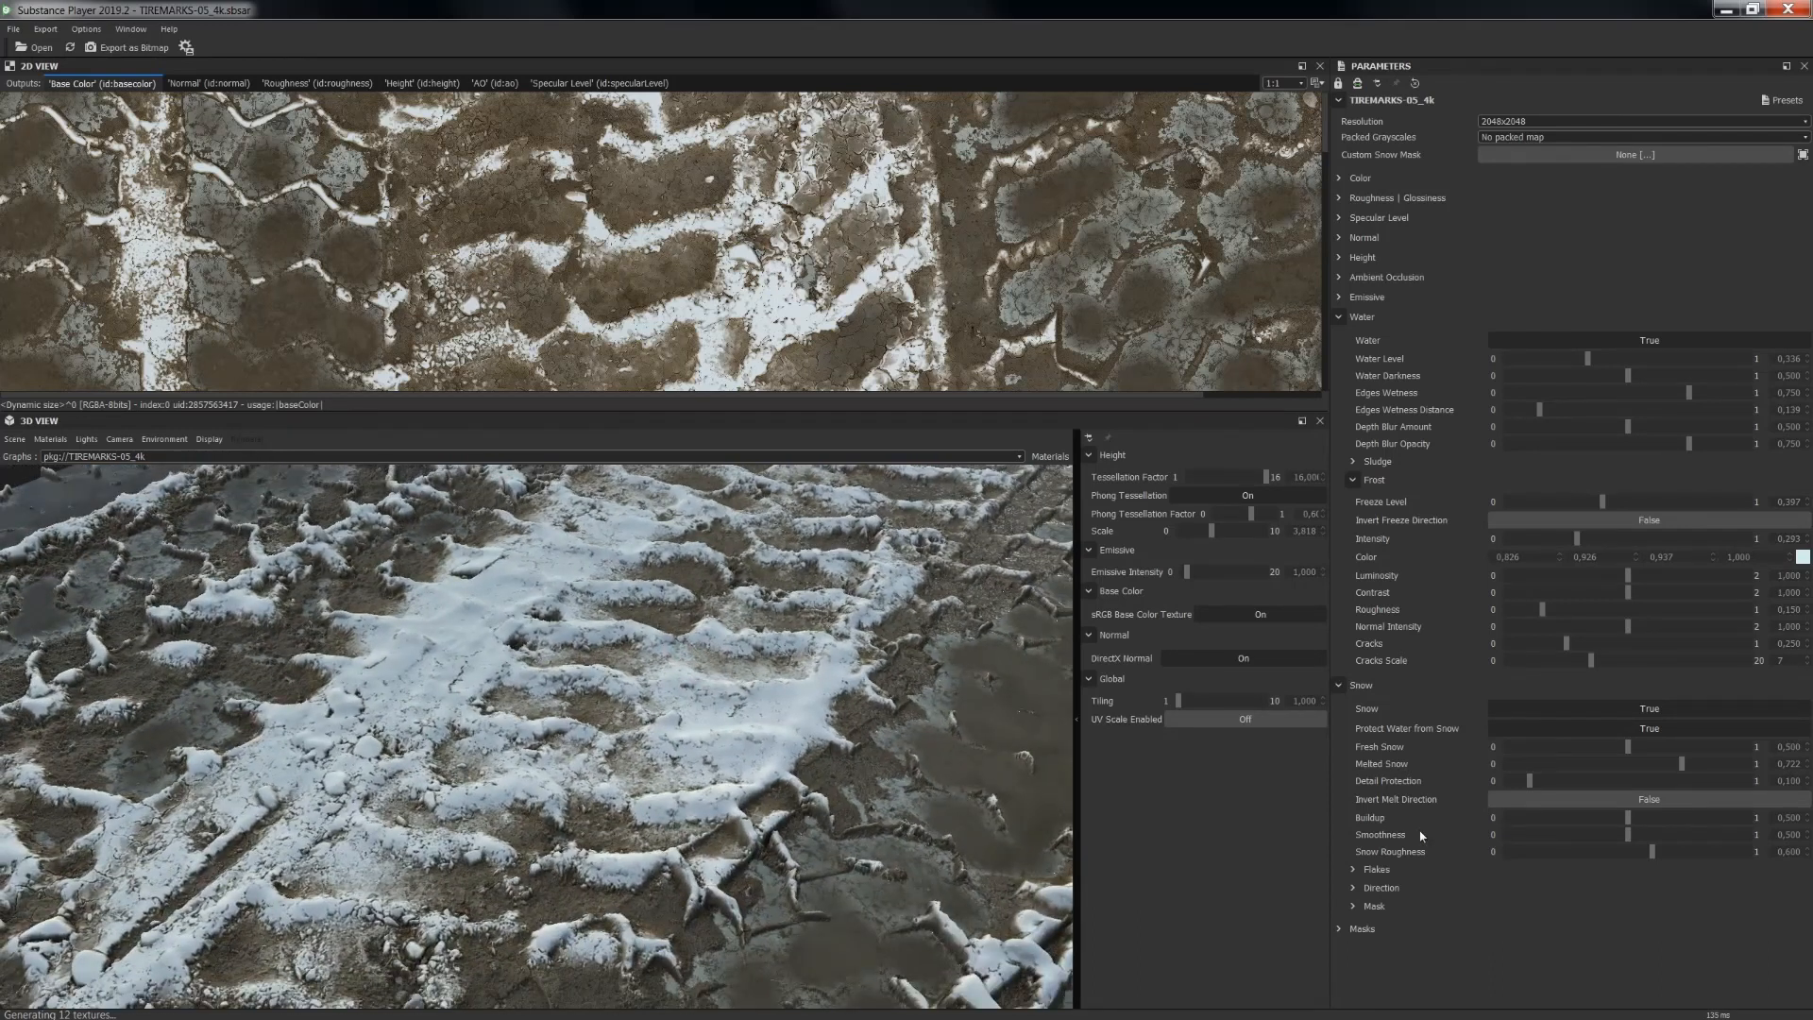
{"action": "left_click_drag", "start_coordinate": [743, 789], "coordinate": [605, 693]}
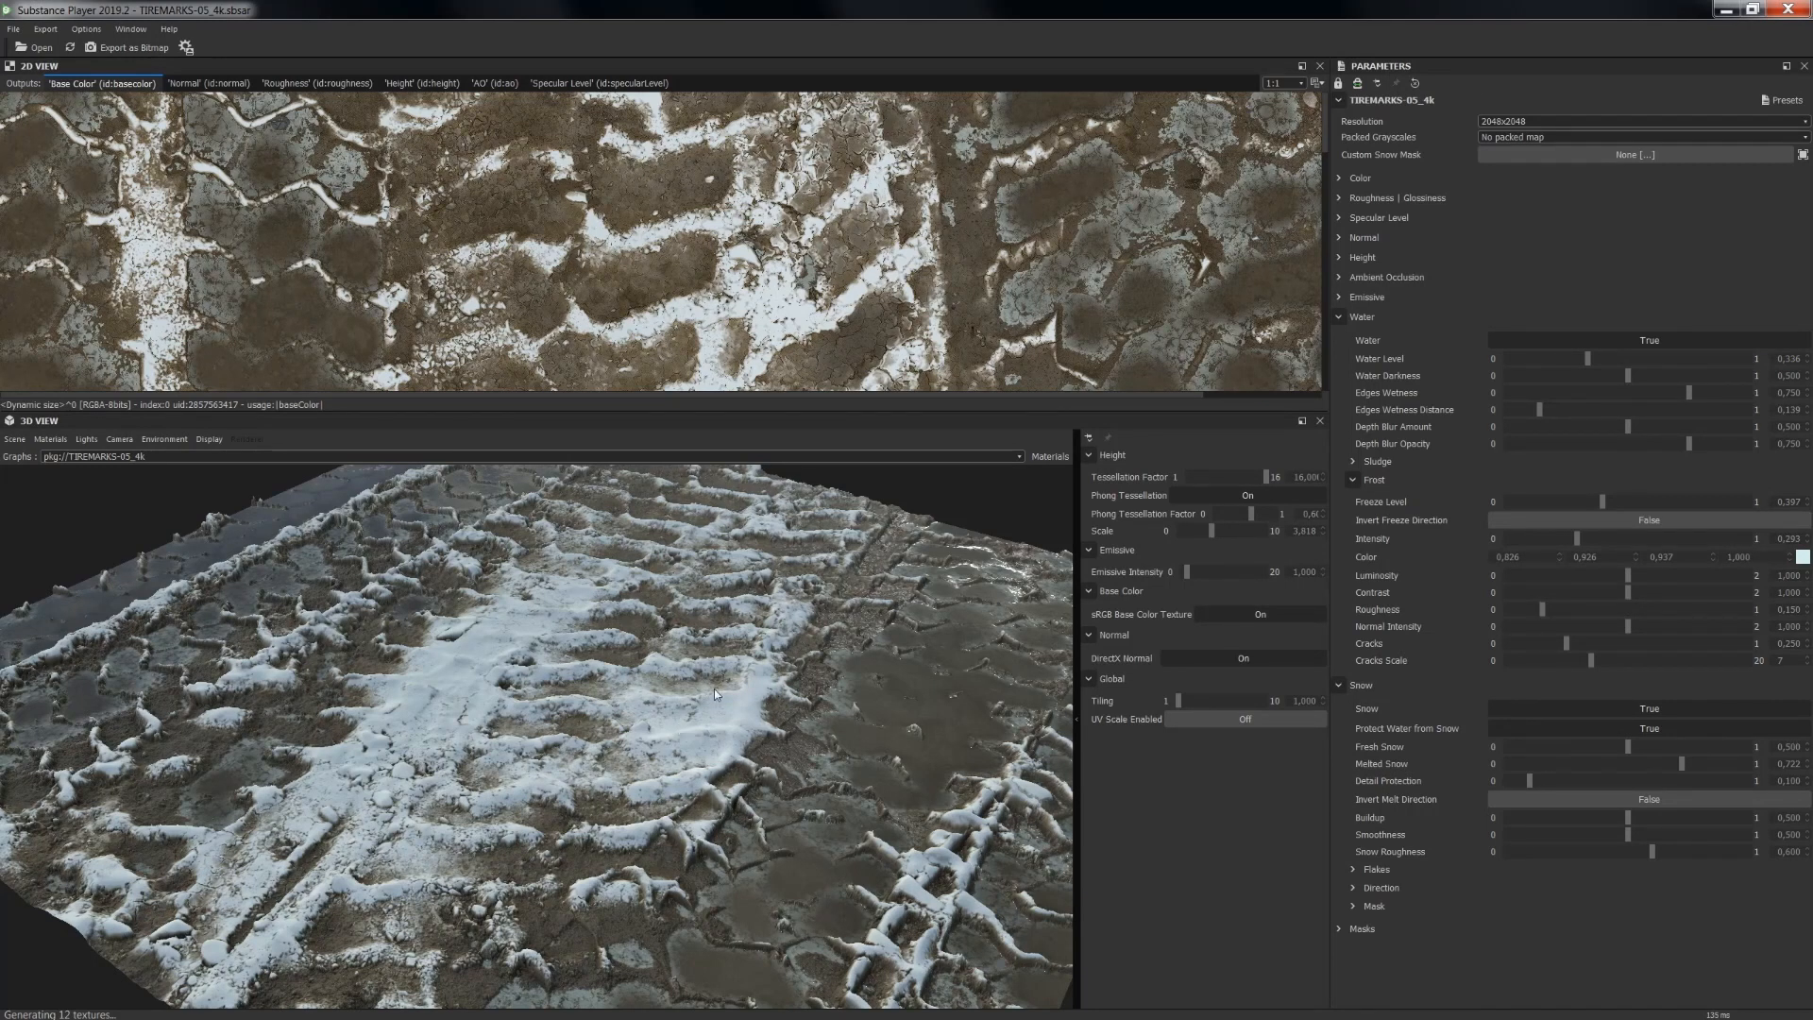
- Open the bitmap export settings, set the format to jpe, and close them without exporting
{"action": "left_click", "coordinate": [125, 47]}
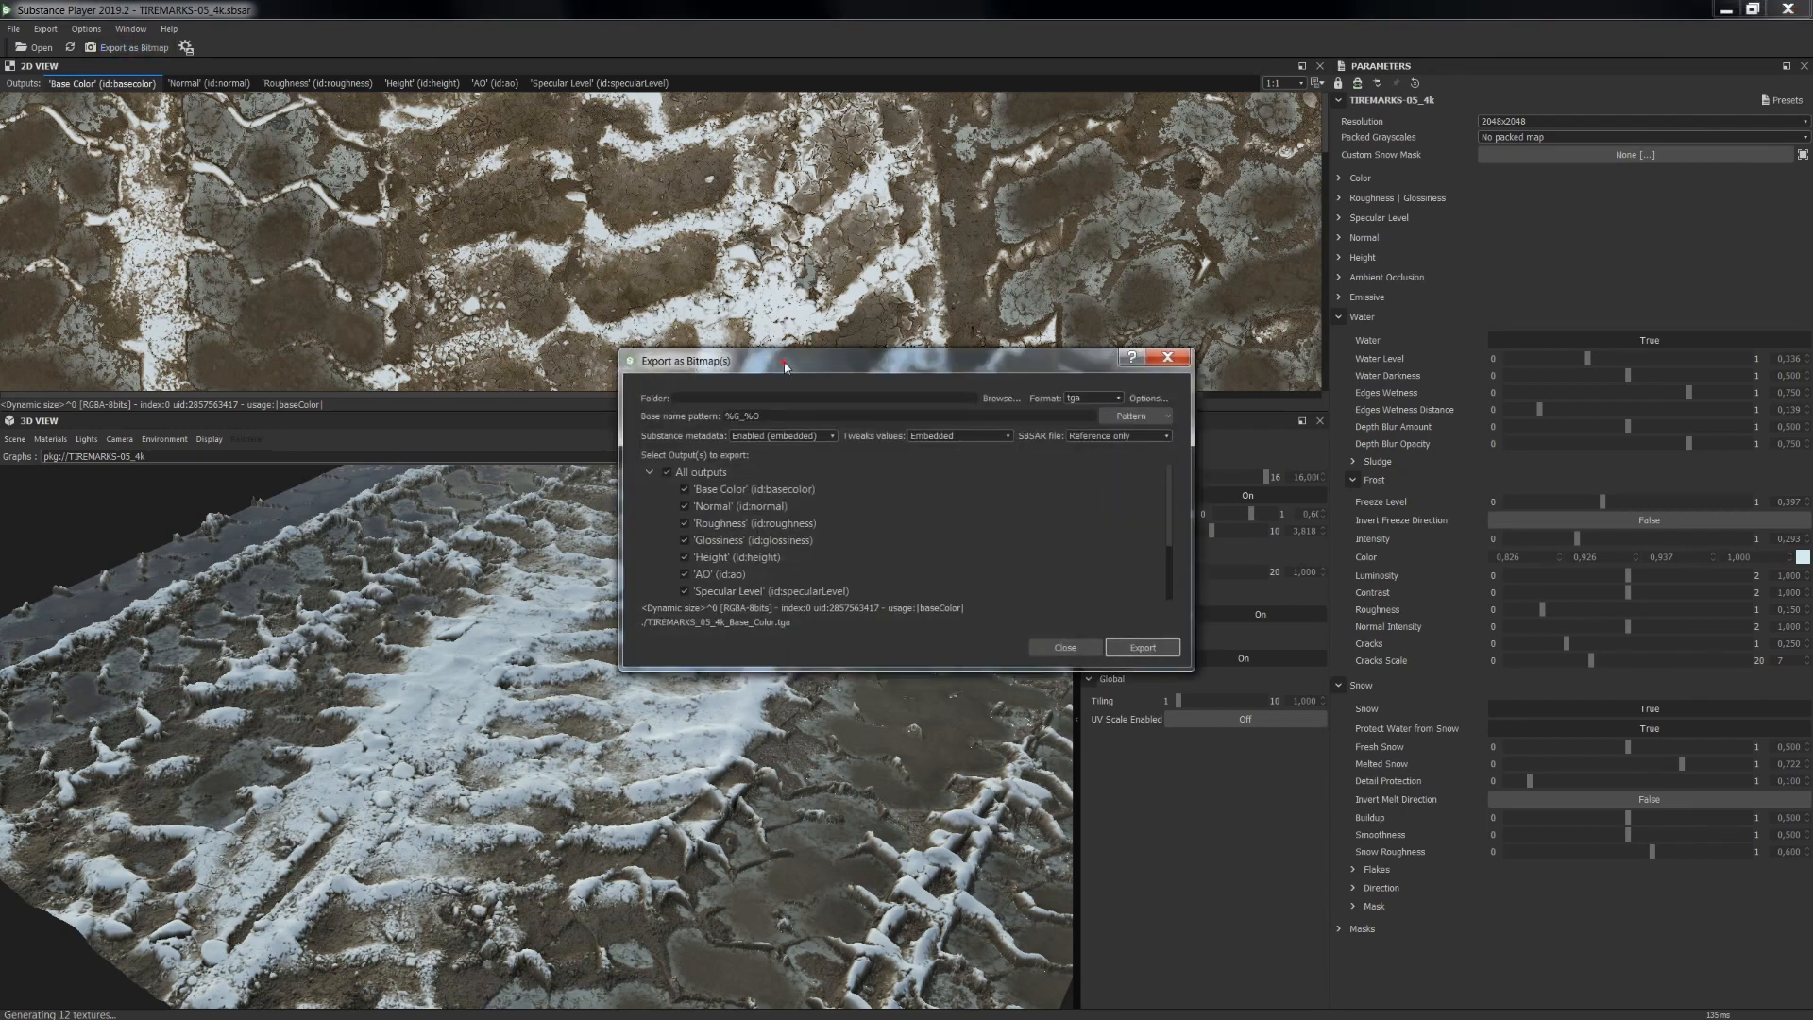
{"action": "left_click_drag", "start_coordinate": [785, 366], "coordinate": [849, 311]}
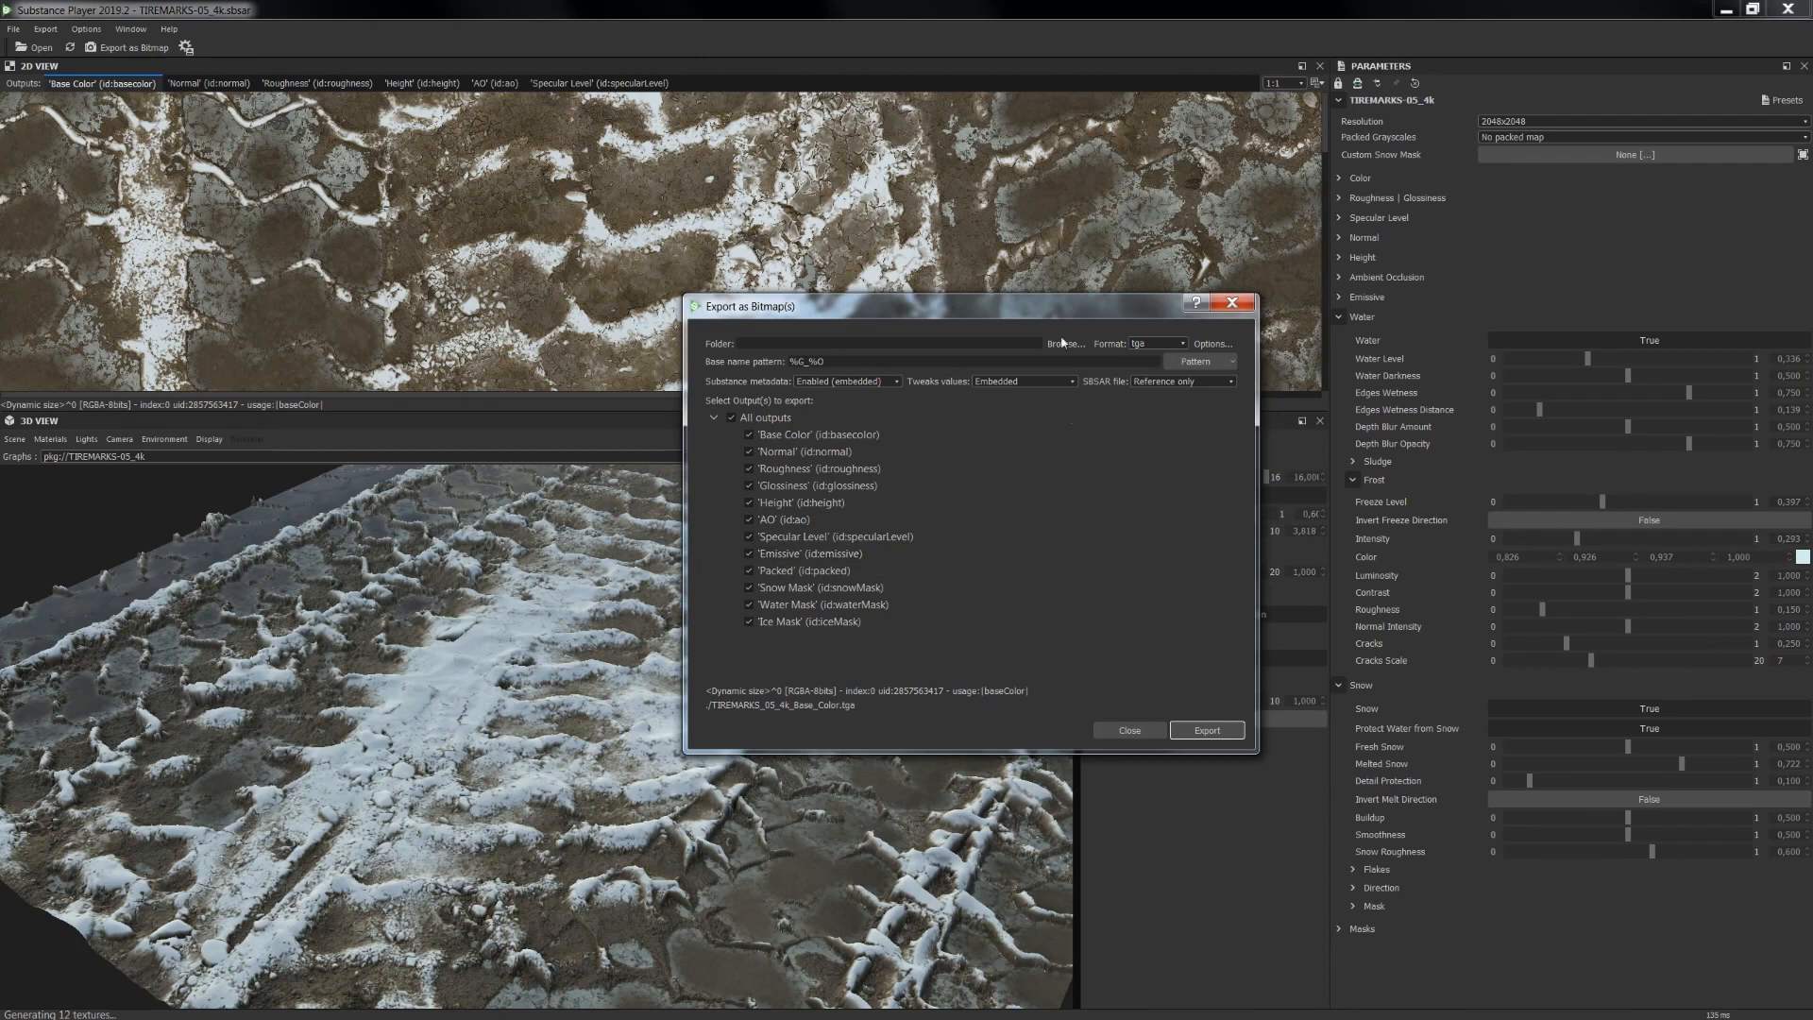
{"action": "left_click", "coordinate": [1160, 344]}
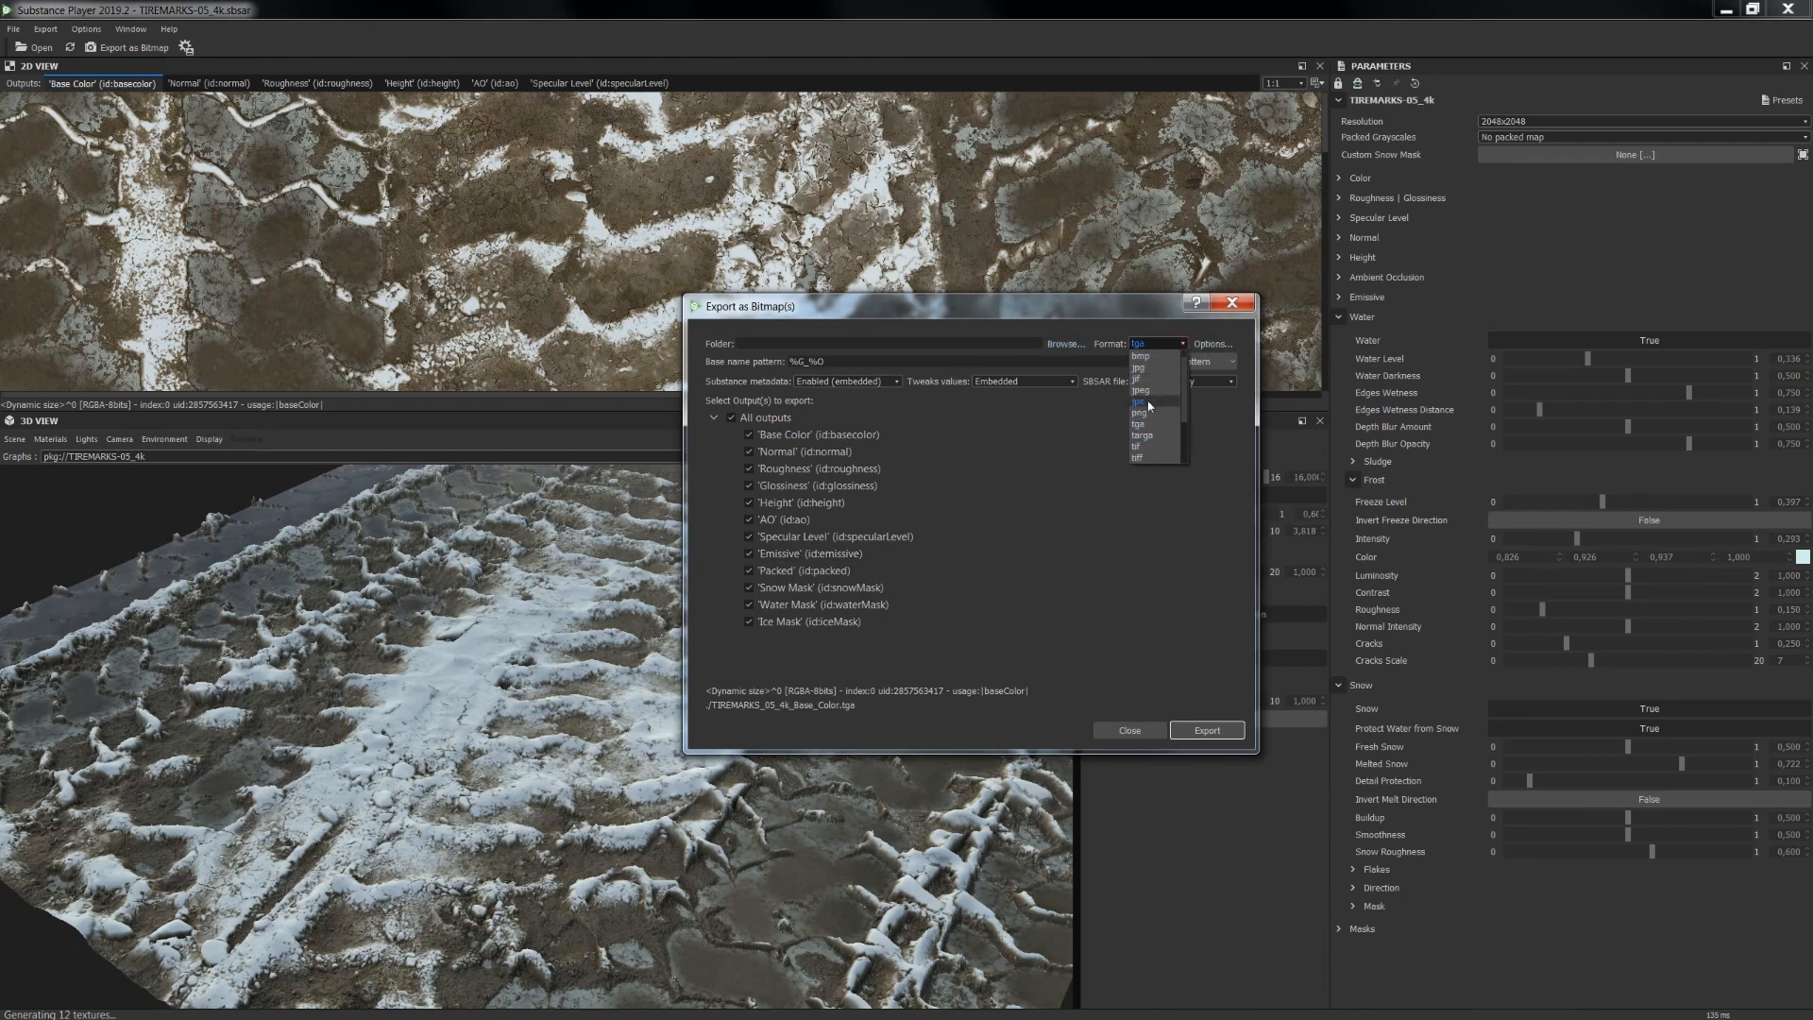
{"action": "left_click", "coordinate": [1149, 403]}
{"action": "left_click_drag", "start_coordinate": [1032, 322], "coordinate": [1151, 258]}
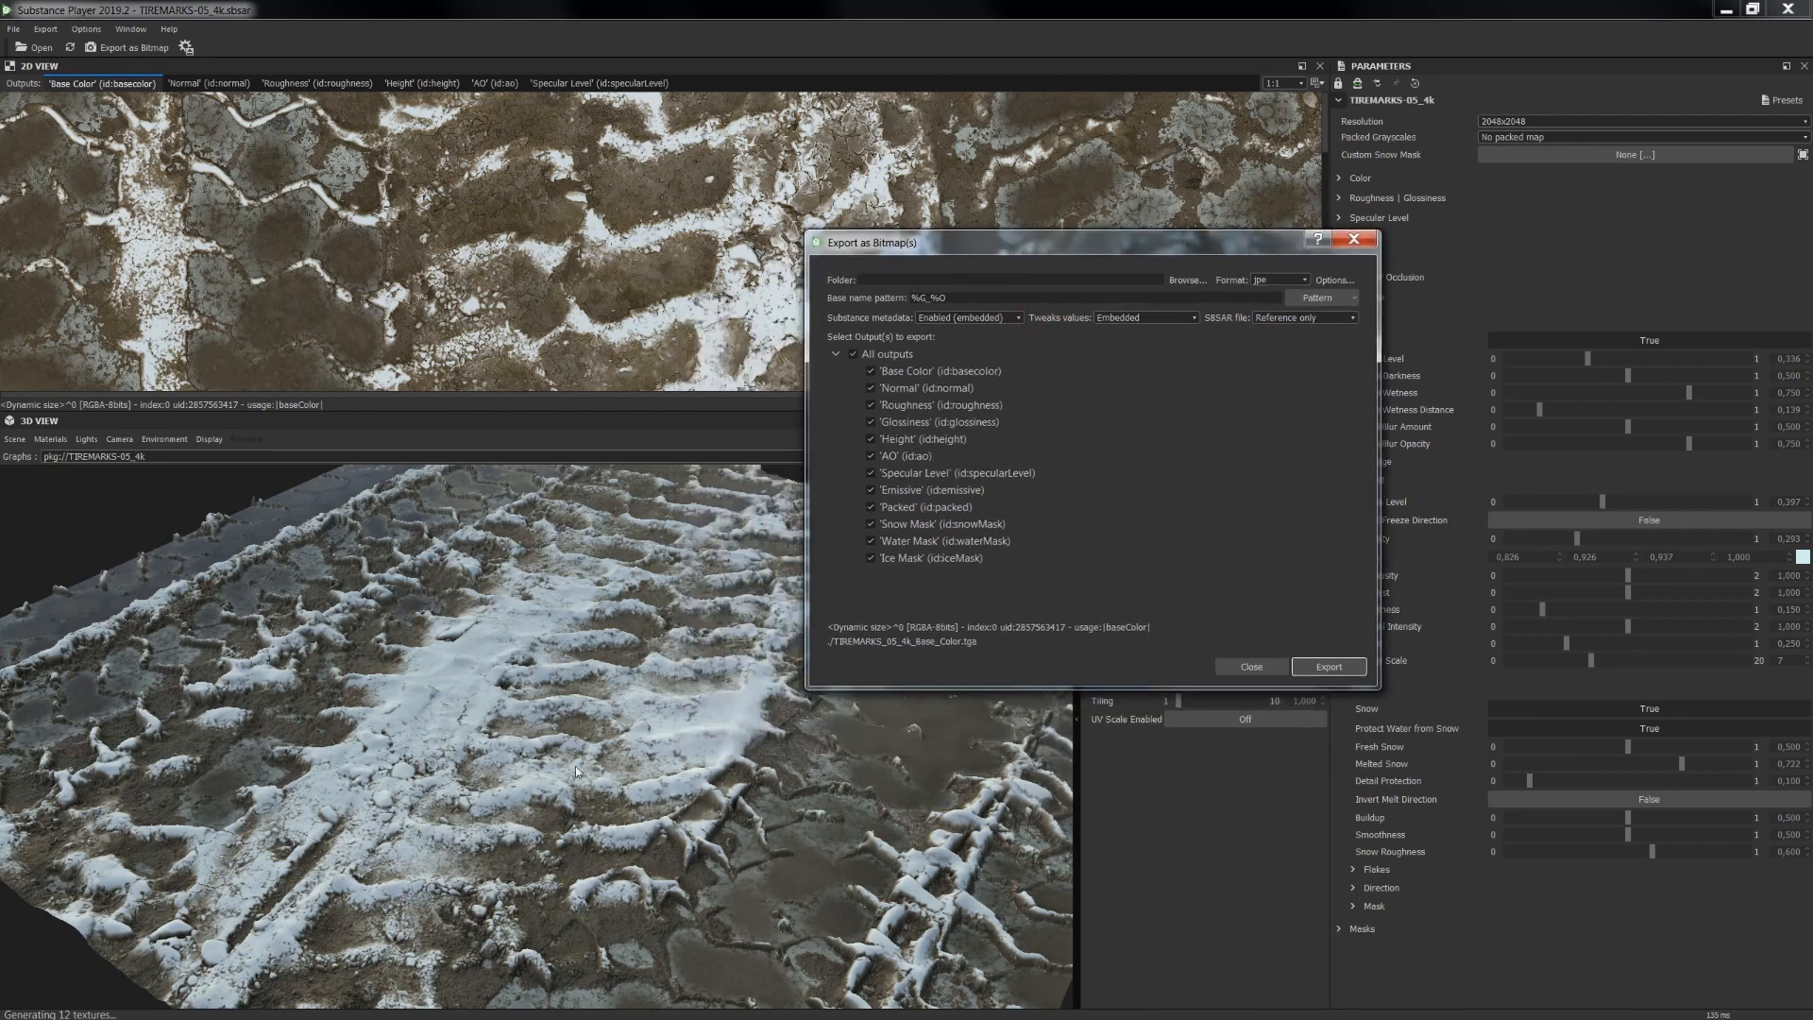
{"action": "left_click_drag", "start_coordinate": [653, 740], "coordinate": [655, 710]}
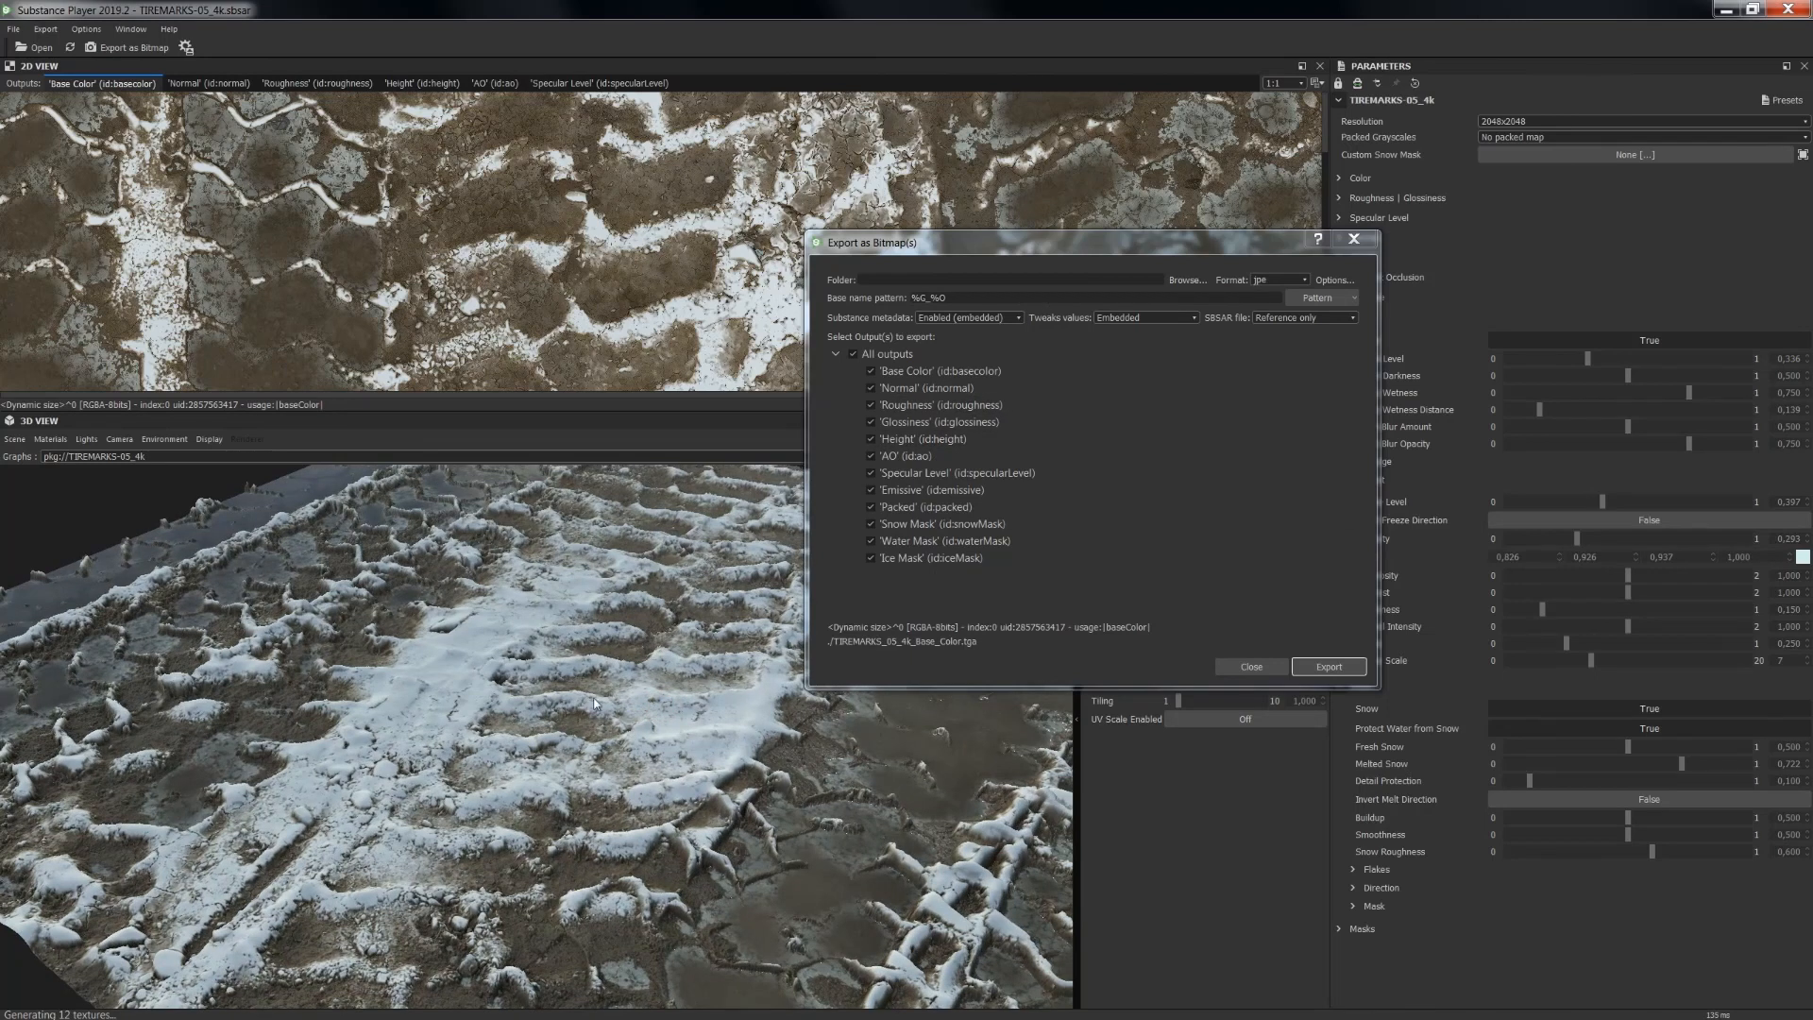
{"action": "mouse_move", "coordinate": [588, 743]}
{"action": "left_mouse_down"}
{"action": "mouse_move", "coordinate": [615, 738]}
{"action": "mouse_move", "coordinate": [589, 747]}
{"action": "left_mouse_up"}
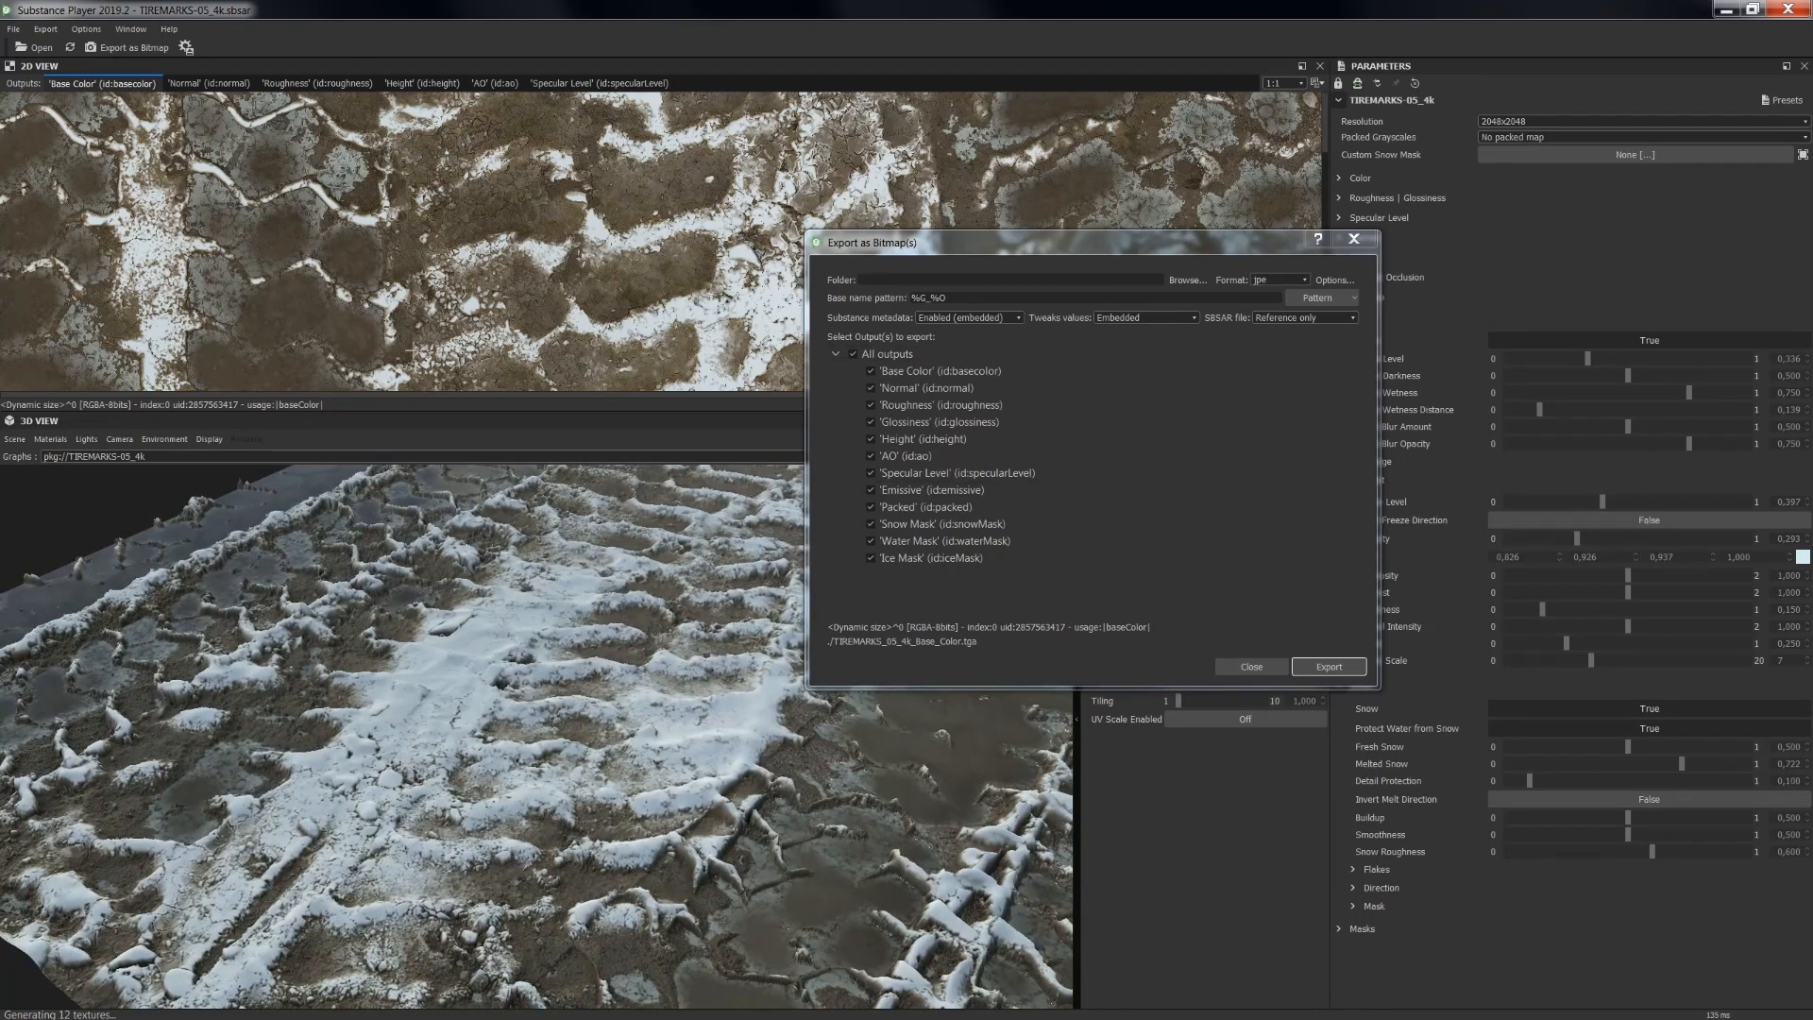
{"action": "left_click", "coordinate": [1264, 668]}
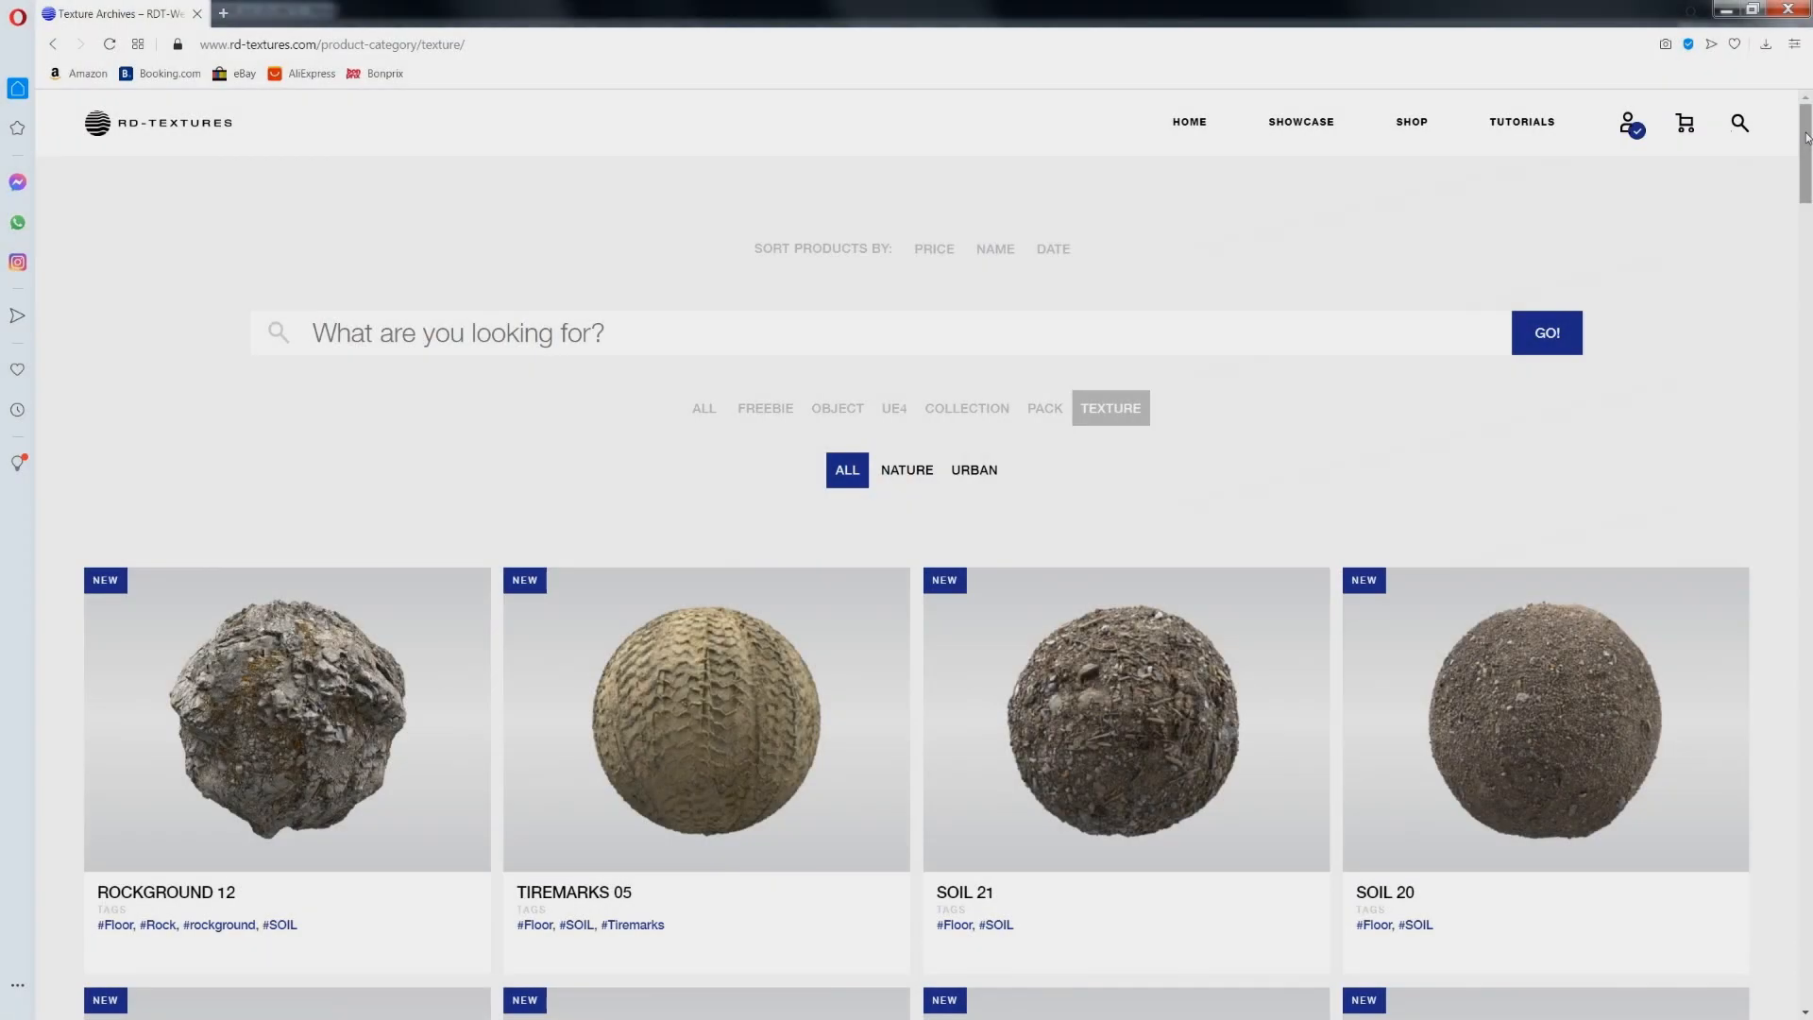
- Look through the texture products in the RD-Textures shop and return to the site's home page
{"action": "scroll", "coordinate": [1791, 132], "scroll_direction": "down", "scroll_amount": 4}
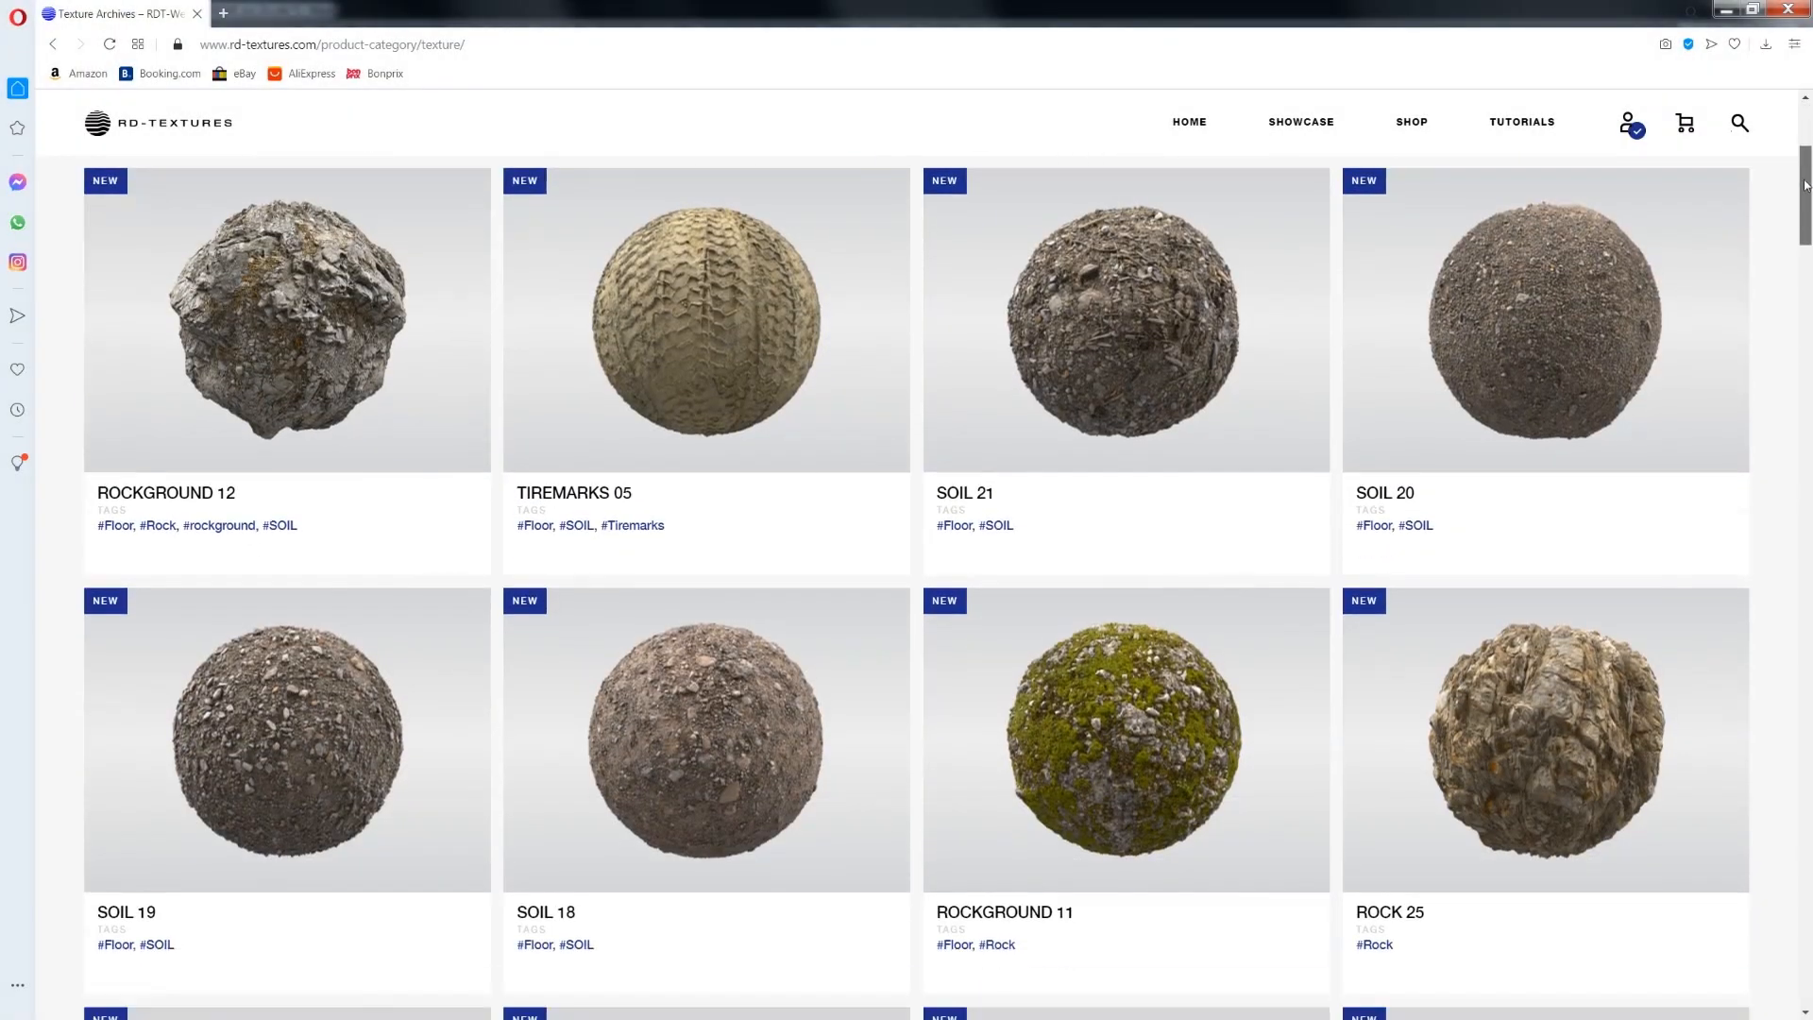
{"action": "left_click_drag", "start_coordinate": [1806, 185], "coordinate": [1800, 123]}
{"action": "left_click", "coordinate": [1189, 122]}
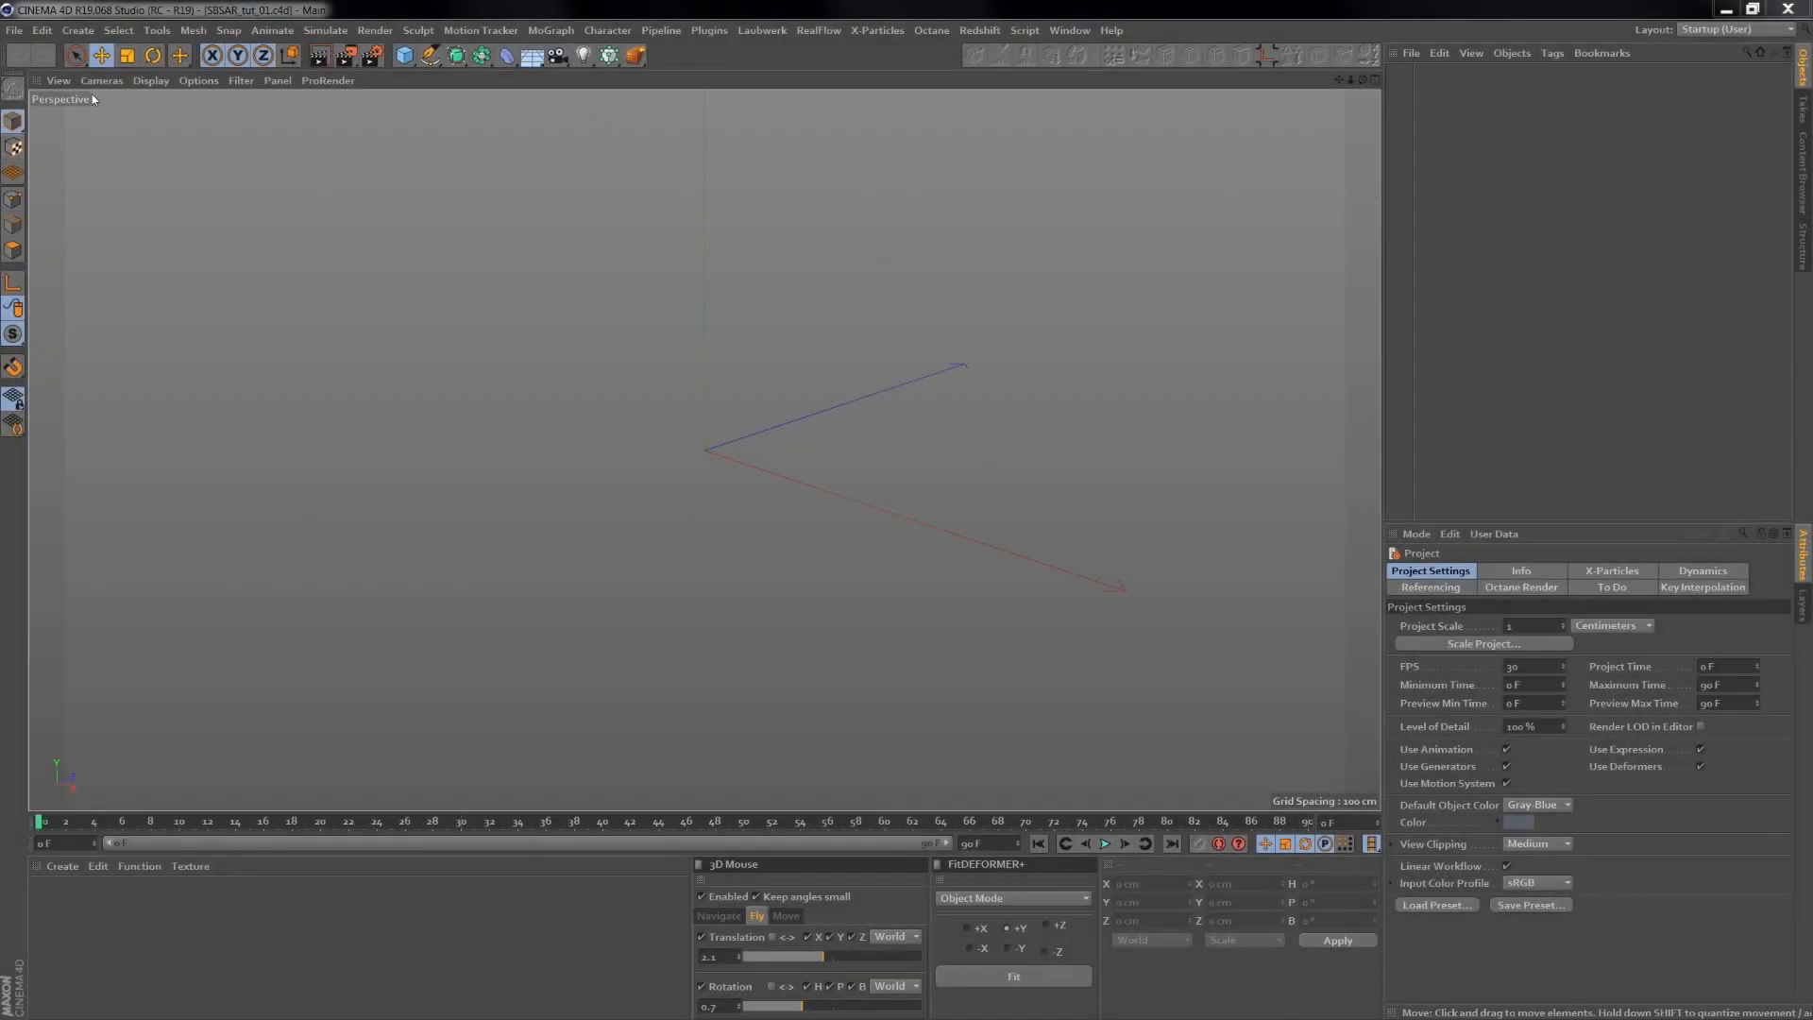
- Switch to Cinema 4D and review the Substance Engine preferences, including the available engines for the running program, without changing the engine
{"action": "left_click", "coordinate": [43, 32]}
{"action": "left_click", "coordinate": [64, 318]}
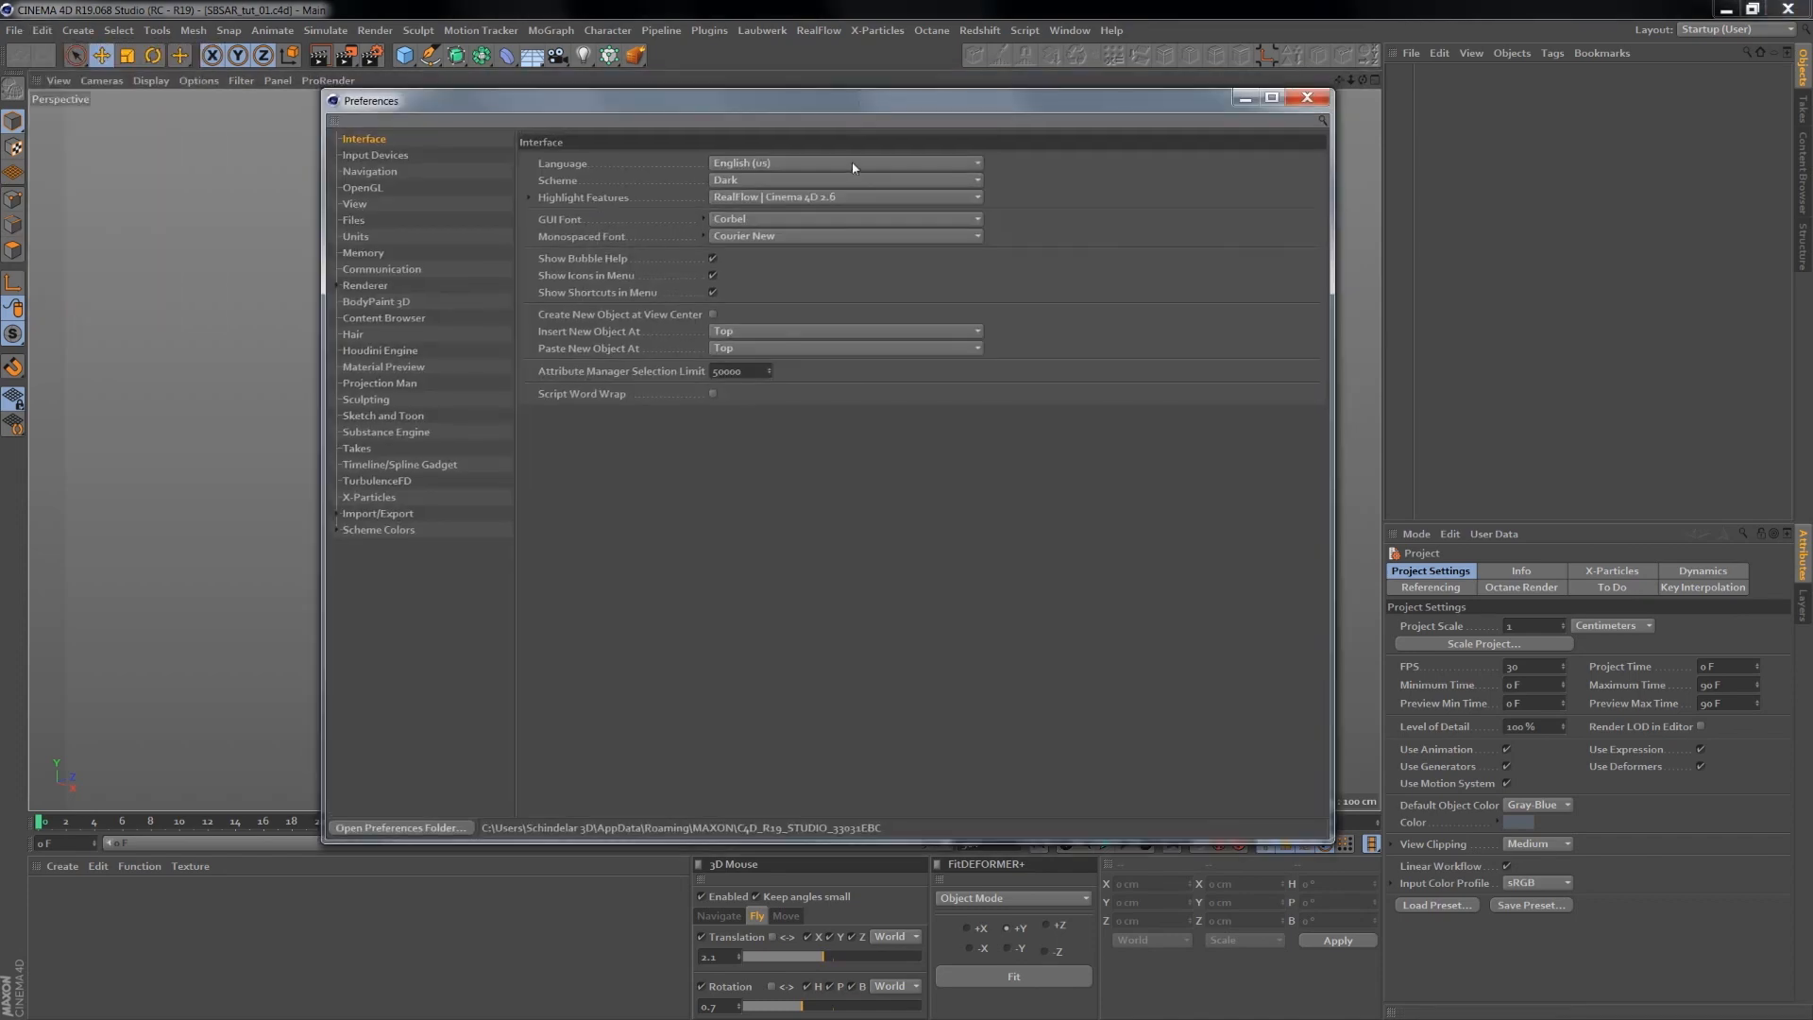
{"action": "left_click", "coordinate": [396, 433]}
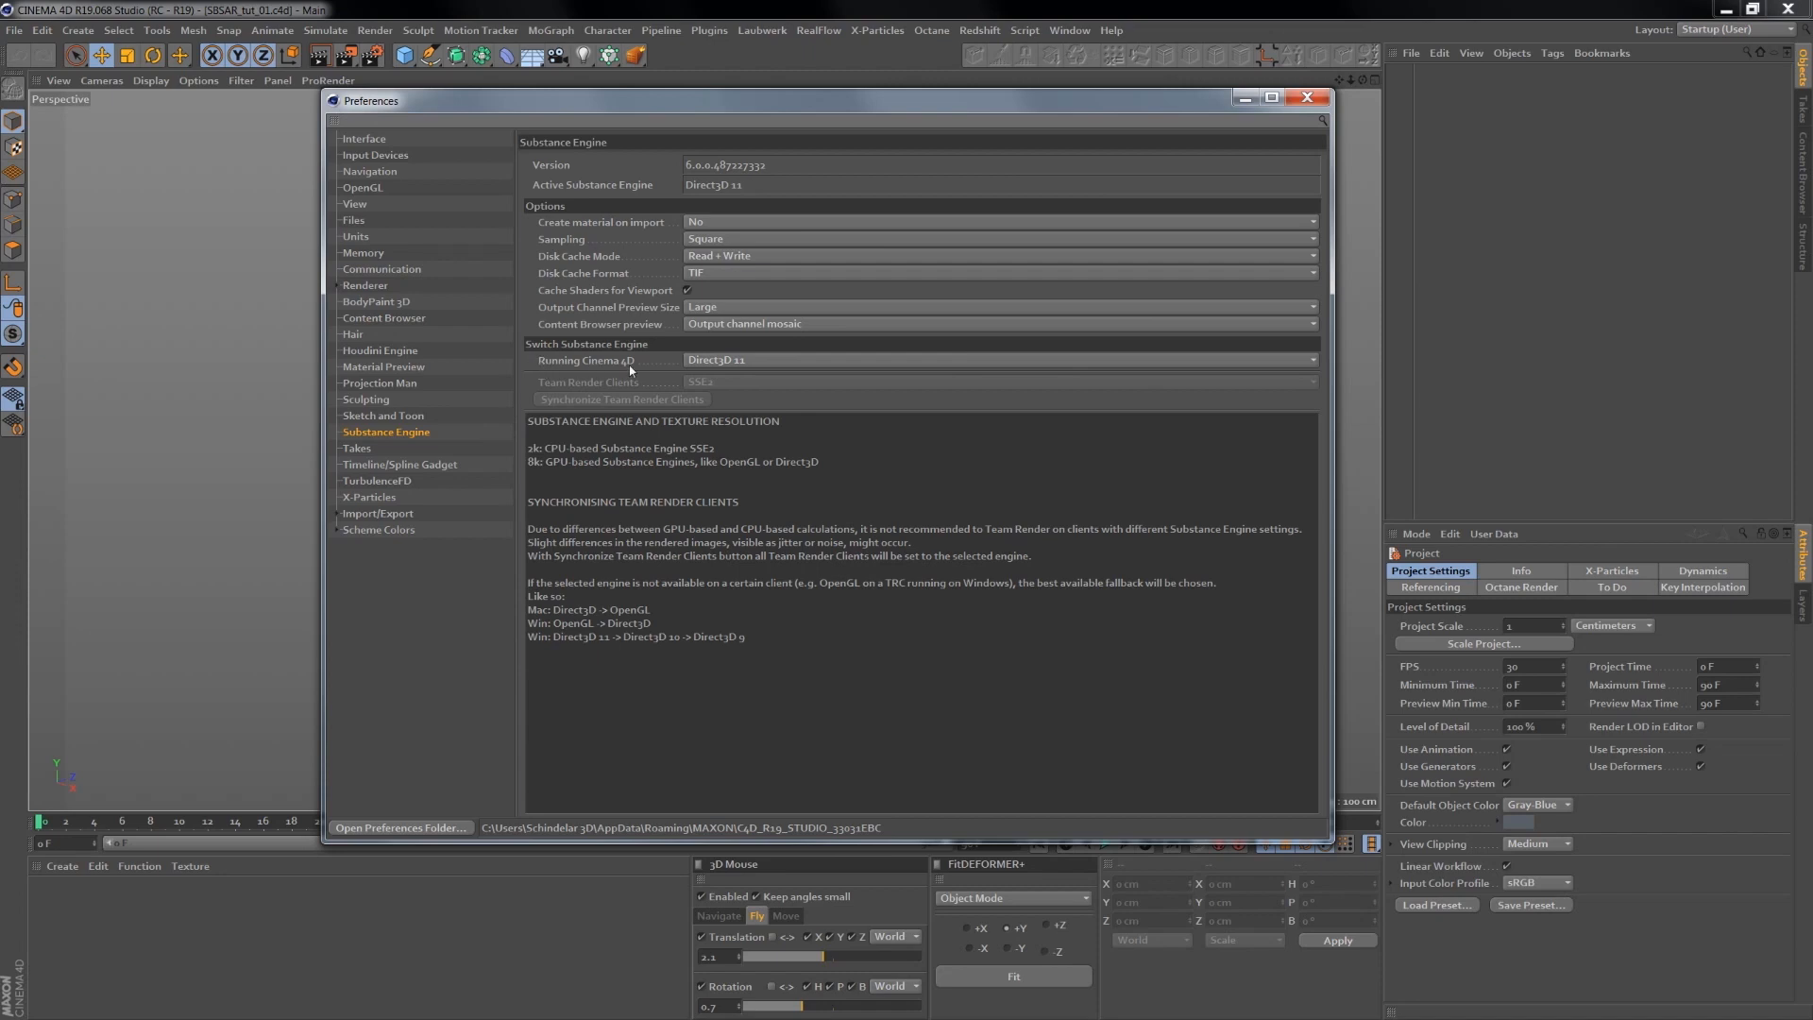
{"action": "left_click", "coordinate": [720, 363]}
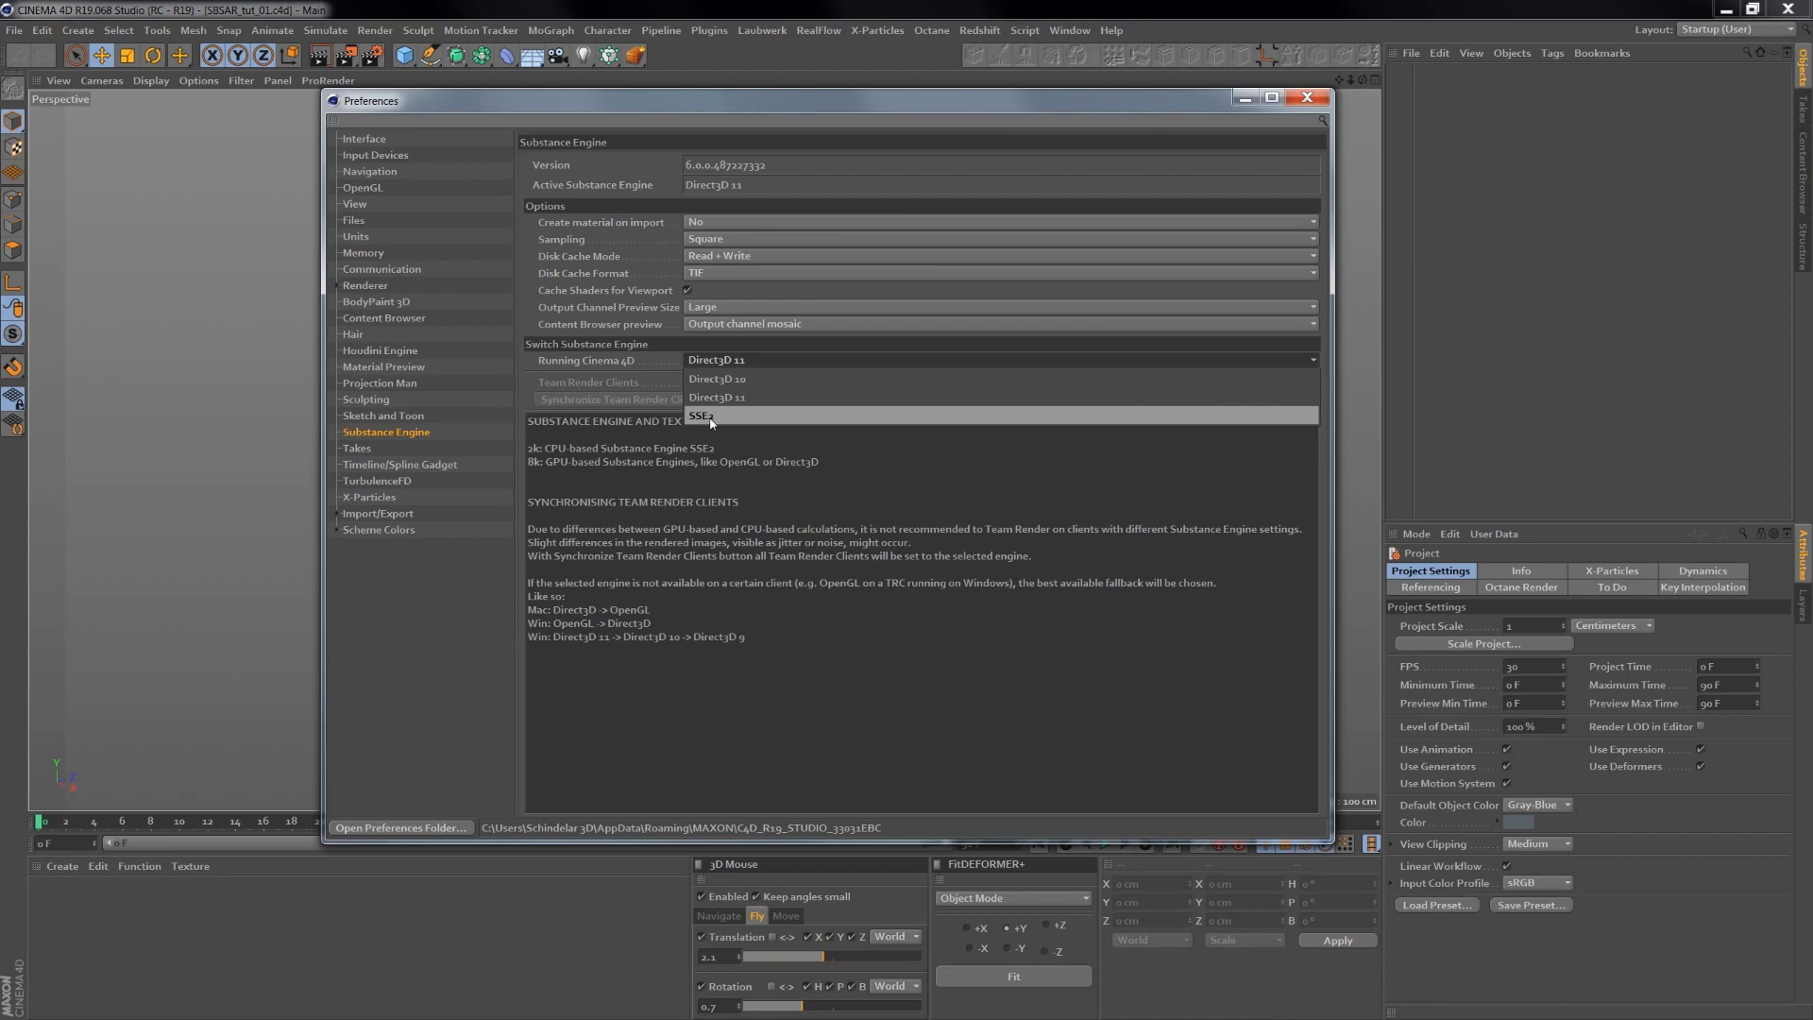
{"action": "left_click", "coordinate": [763, 502]}
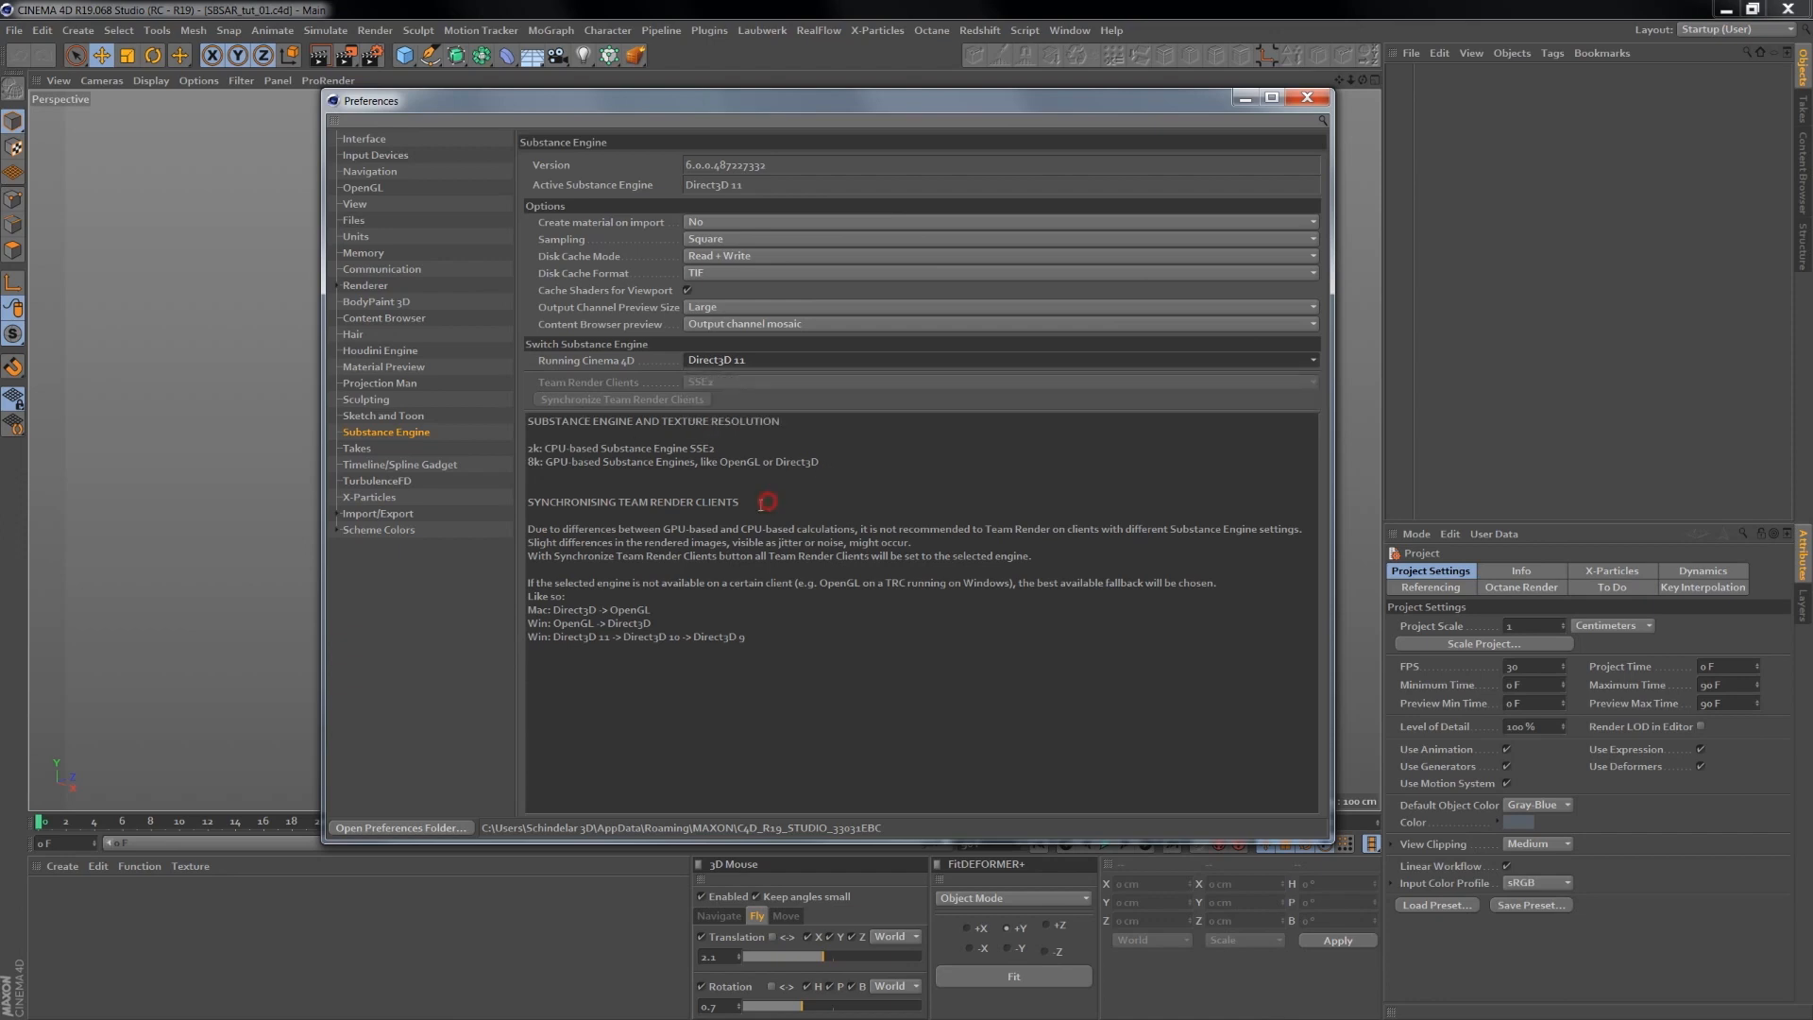
- Highlight the notes on maximum texture resolution for the CPU-based and GPU-based Substance engines, then leave the preferences
{"action": "left_click", "coordinate": [531, 450]}
{"action": "left_click_drag", "start_coordinate": [531, 450], "coordinate": [718, 451]}
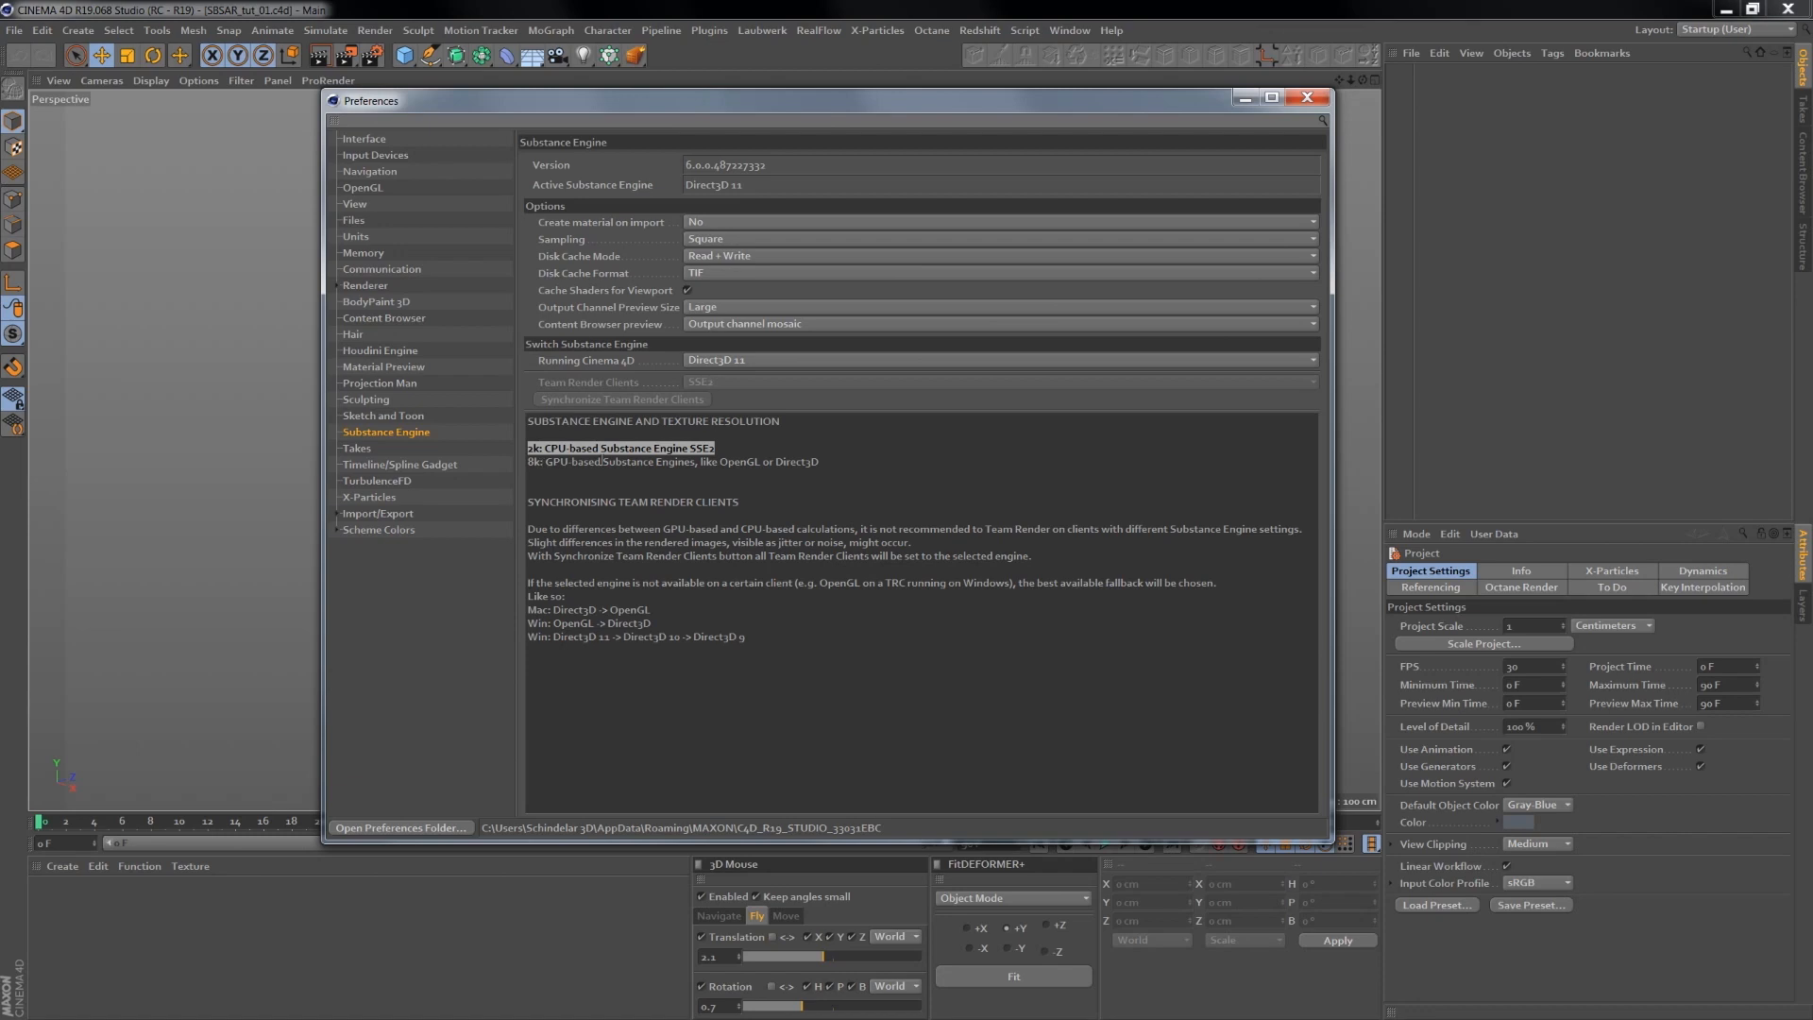
{"action": "left_click_drag", "start_coordinate": [532, 464], "coordinate": [826, 469]}
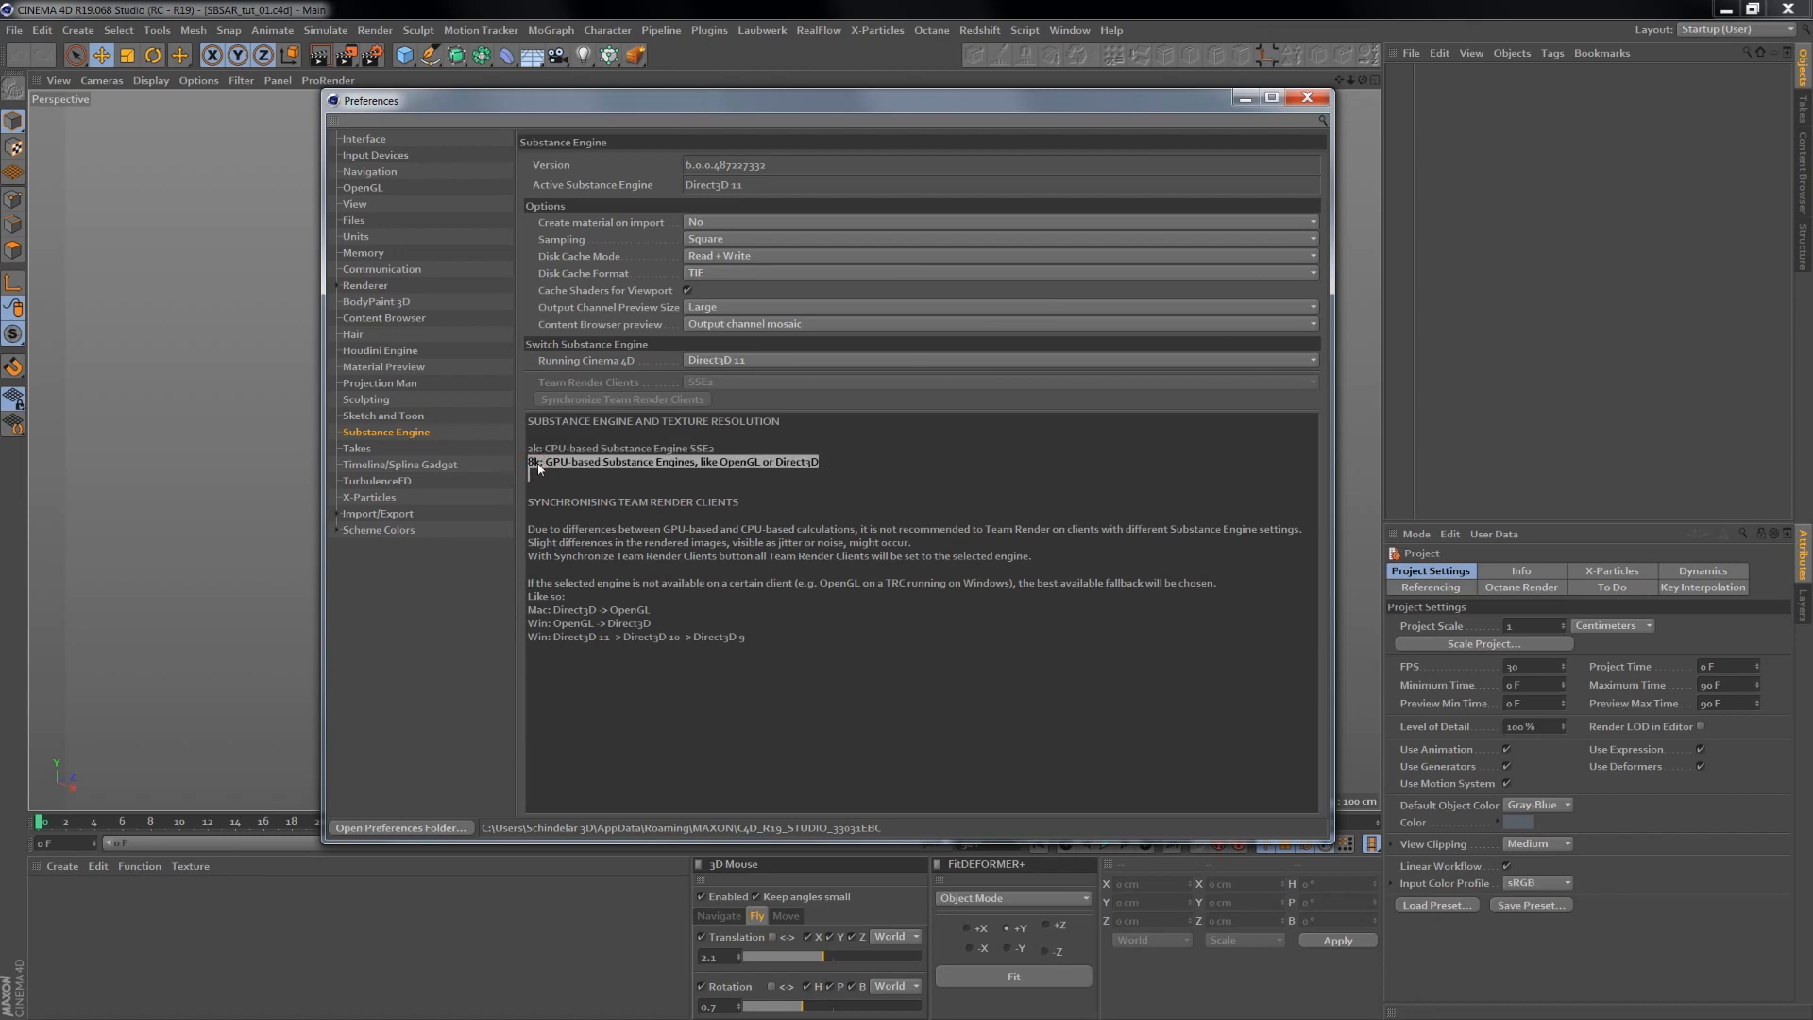
{"action": "left_click", "coordinate": [768, 359]}
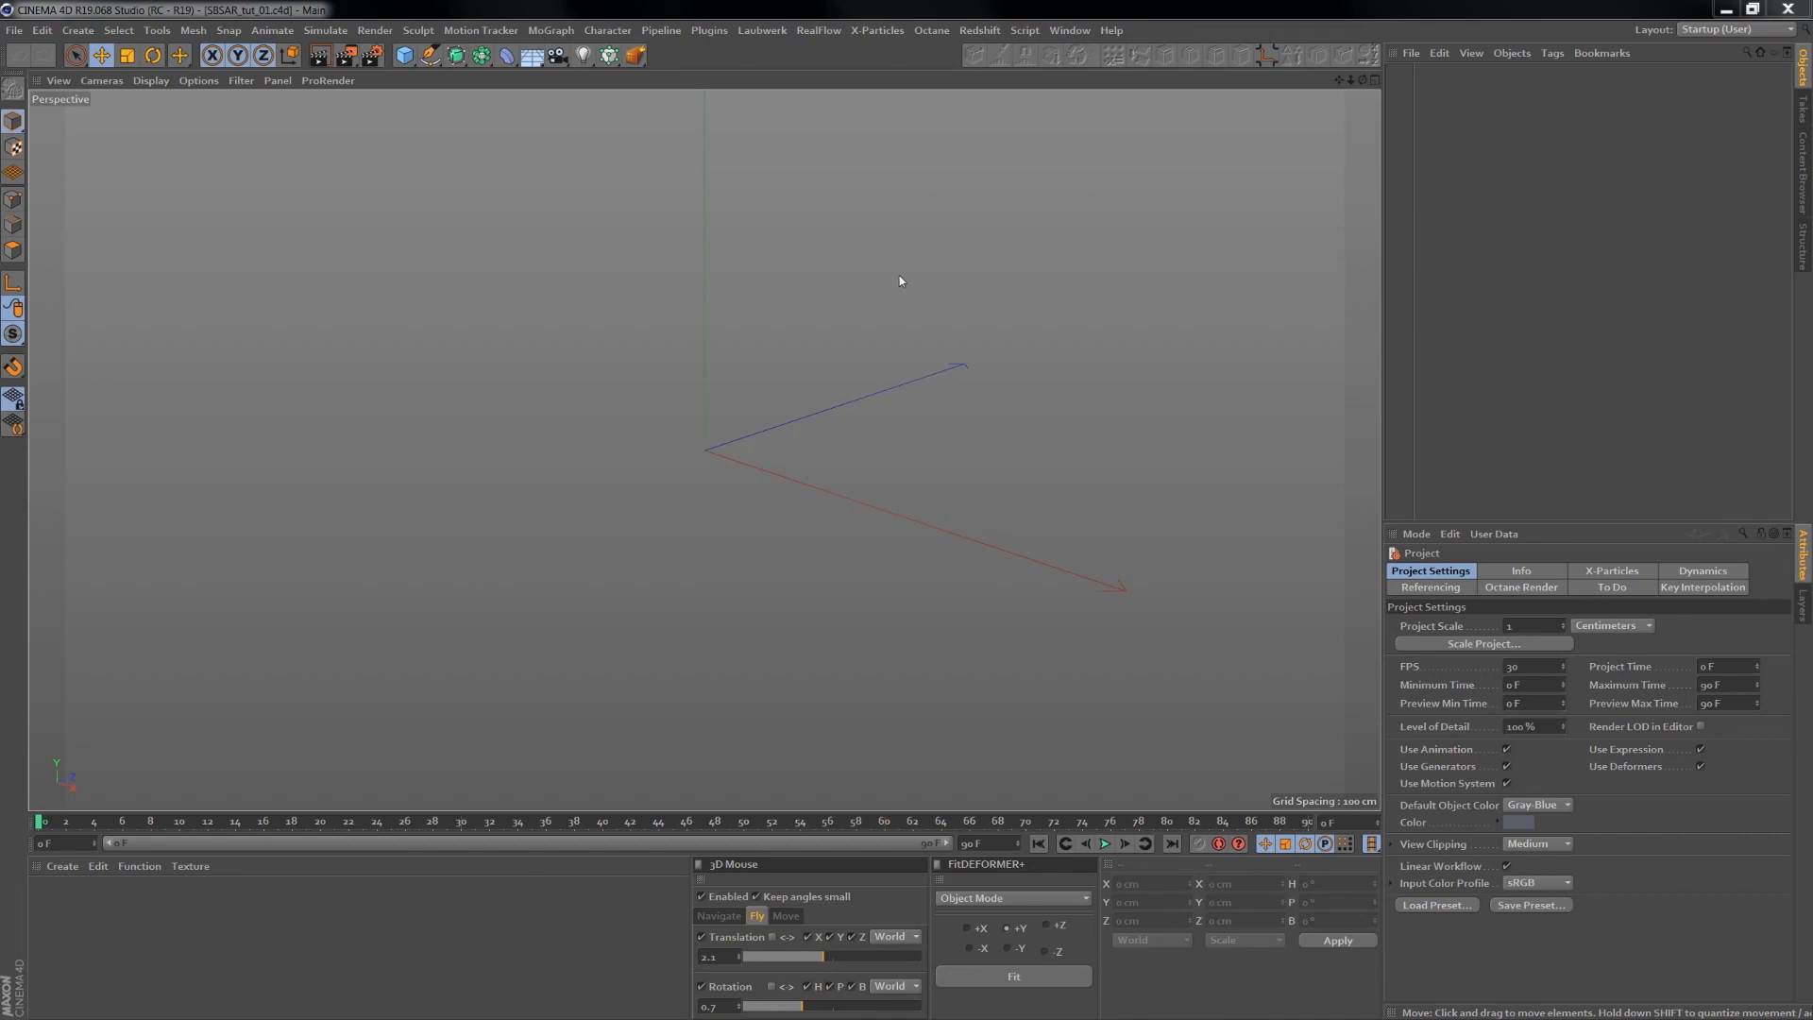
- Open the Substance Asset Manager and dock it between the object list and the attributes
{"action": "left_click", "coordinate": [661, 30]}
{"action": "mouse_move", "coordinate": [691, 60]}
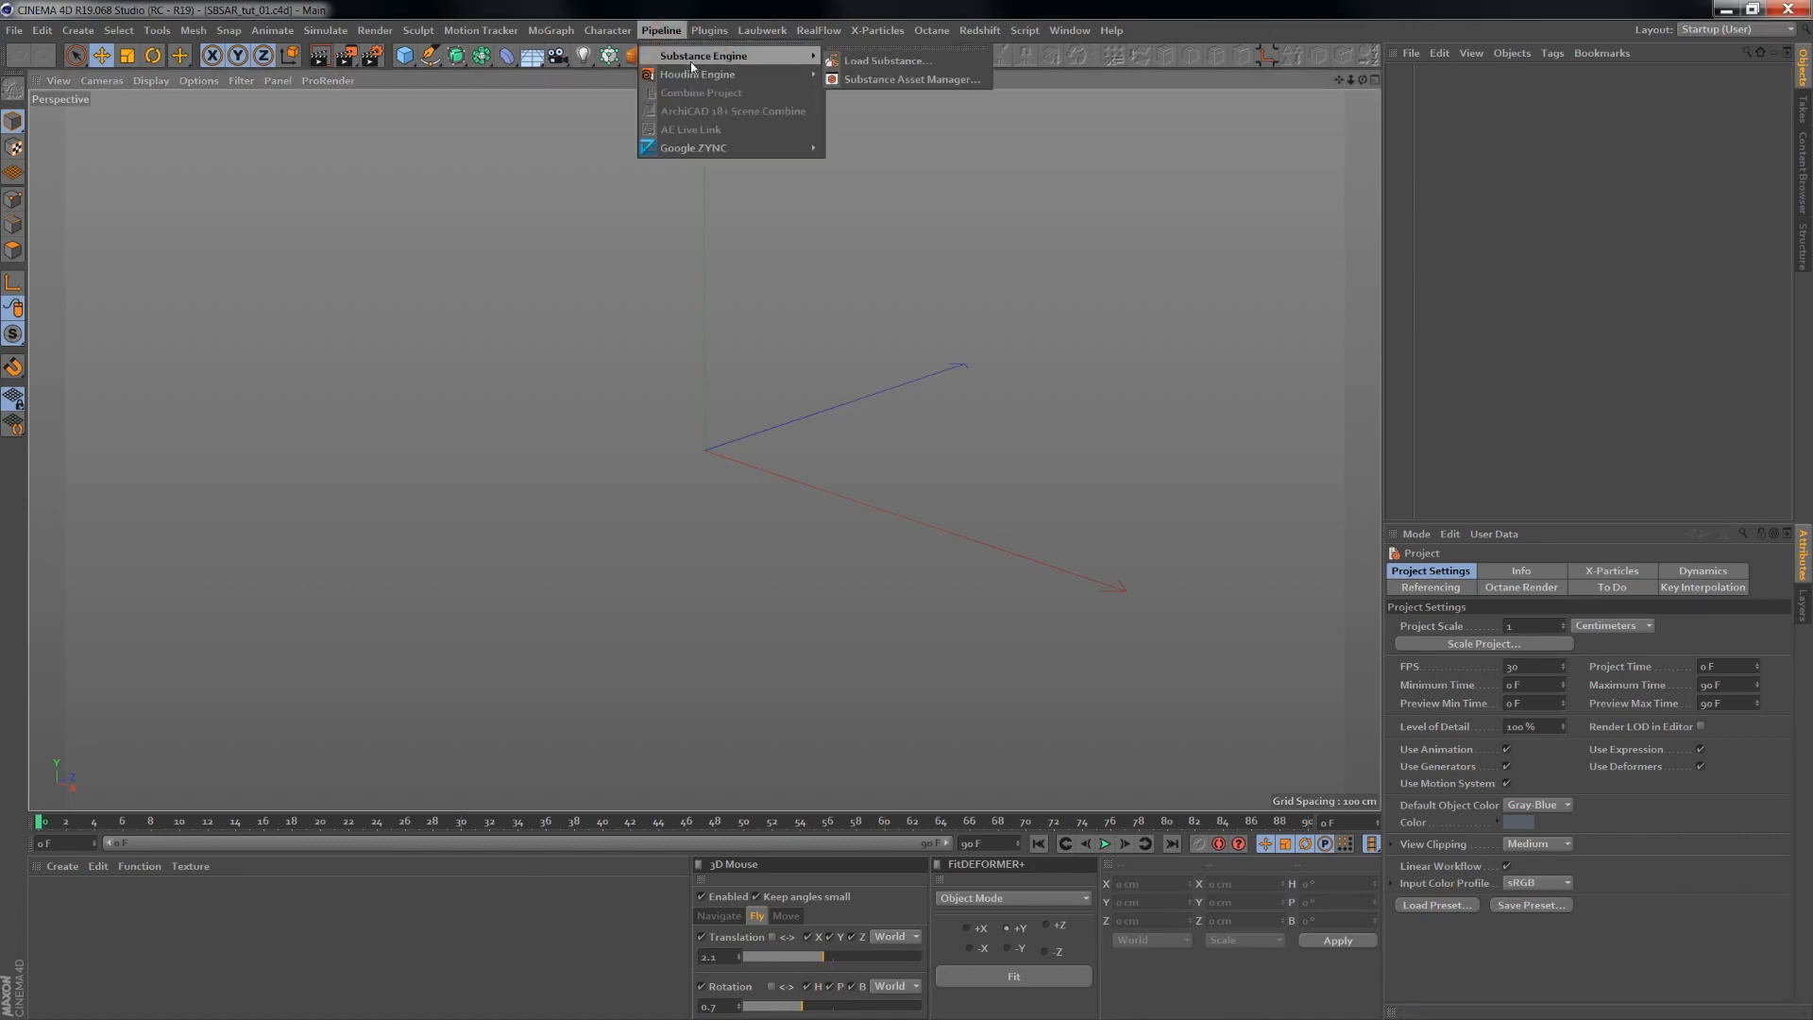
{"action": "left_click", "coordinate": [903, 79]}
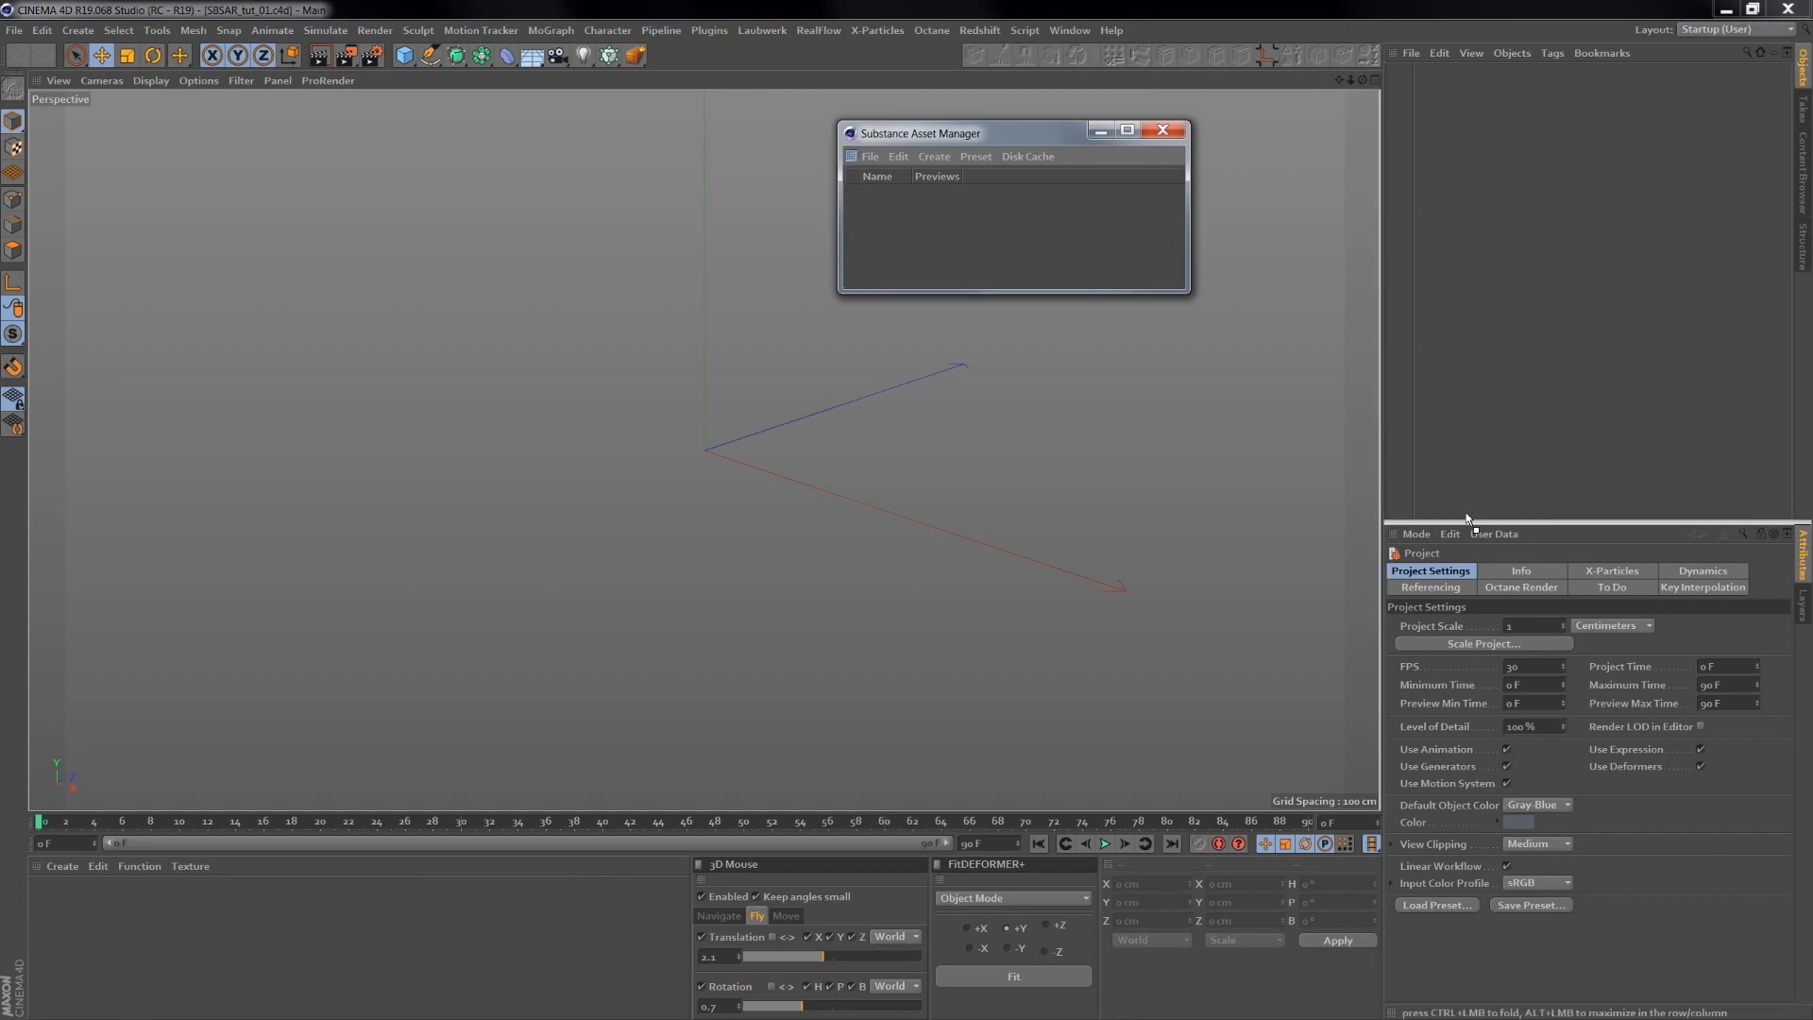
{"action": "left_click_drag", "start_coordinate": [1467, 519], "coordinate": [1498, 500]}
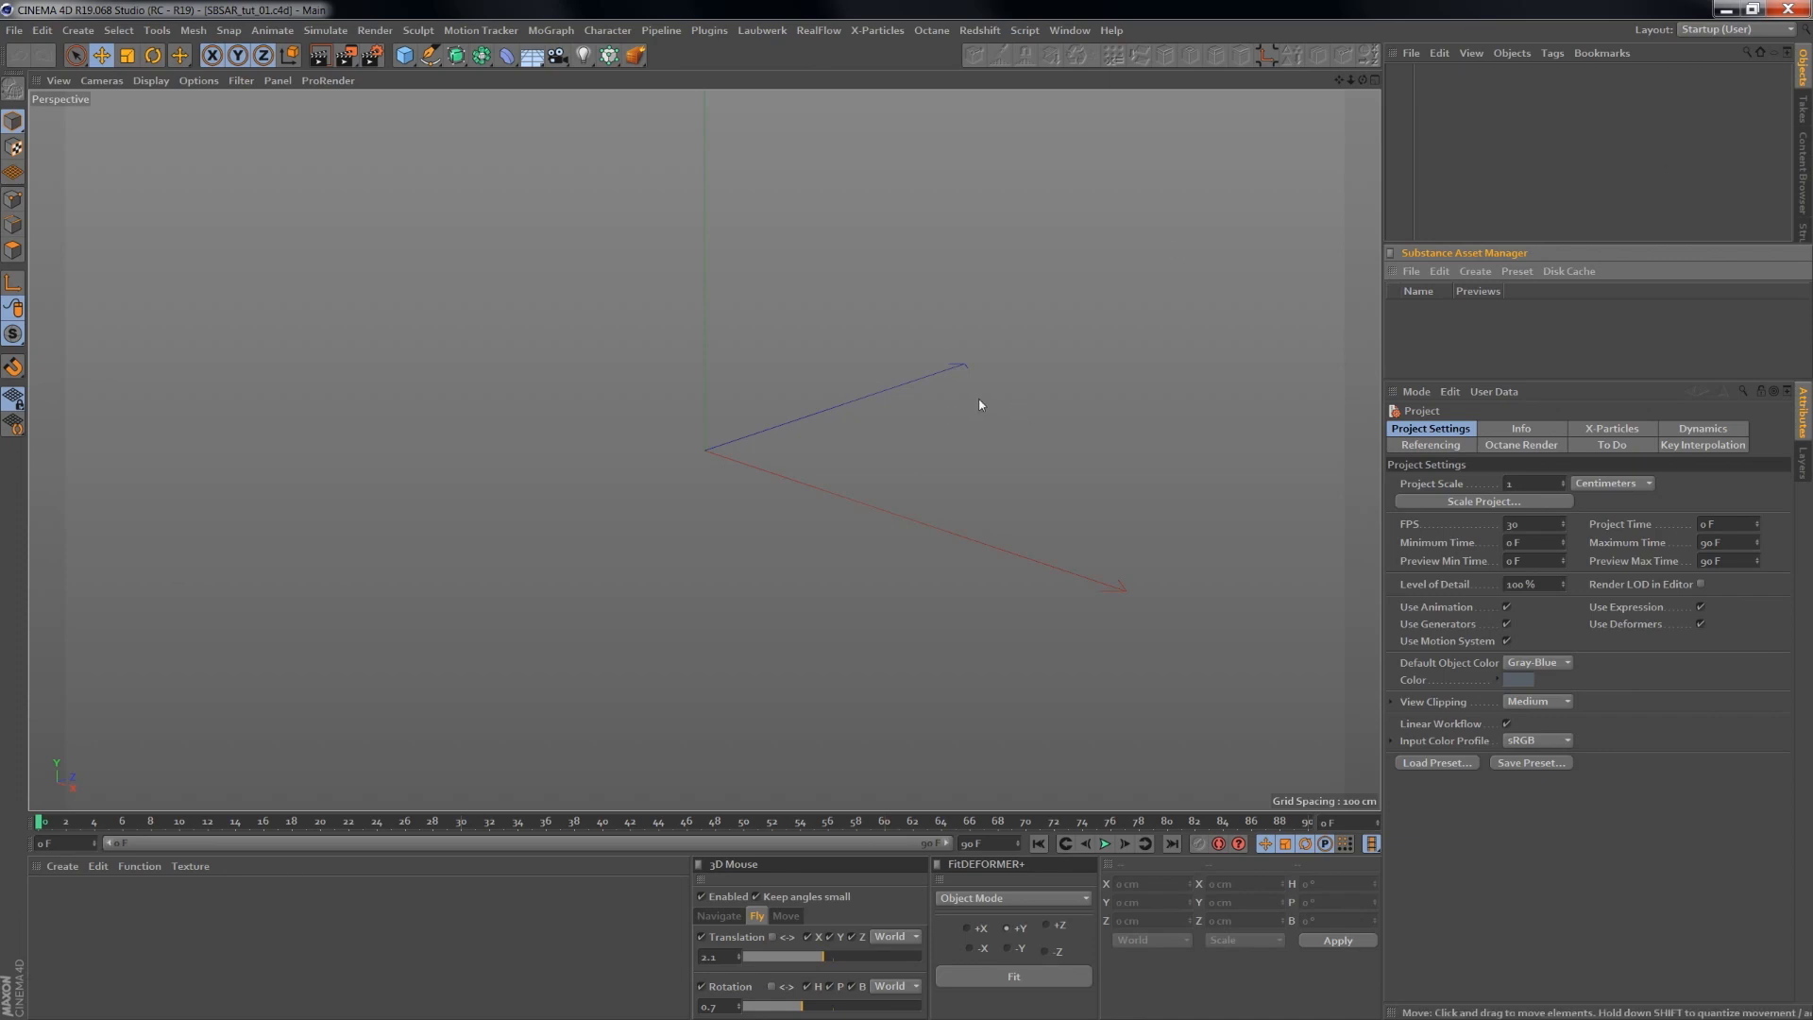
- Load TIREMARKS-05_4k.sbsar from the Resources folder into the Substance Asset Manager
{"action": "left_click_drag", "start_coordinate": [703, 150], "coordinate": [635, 194]}
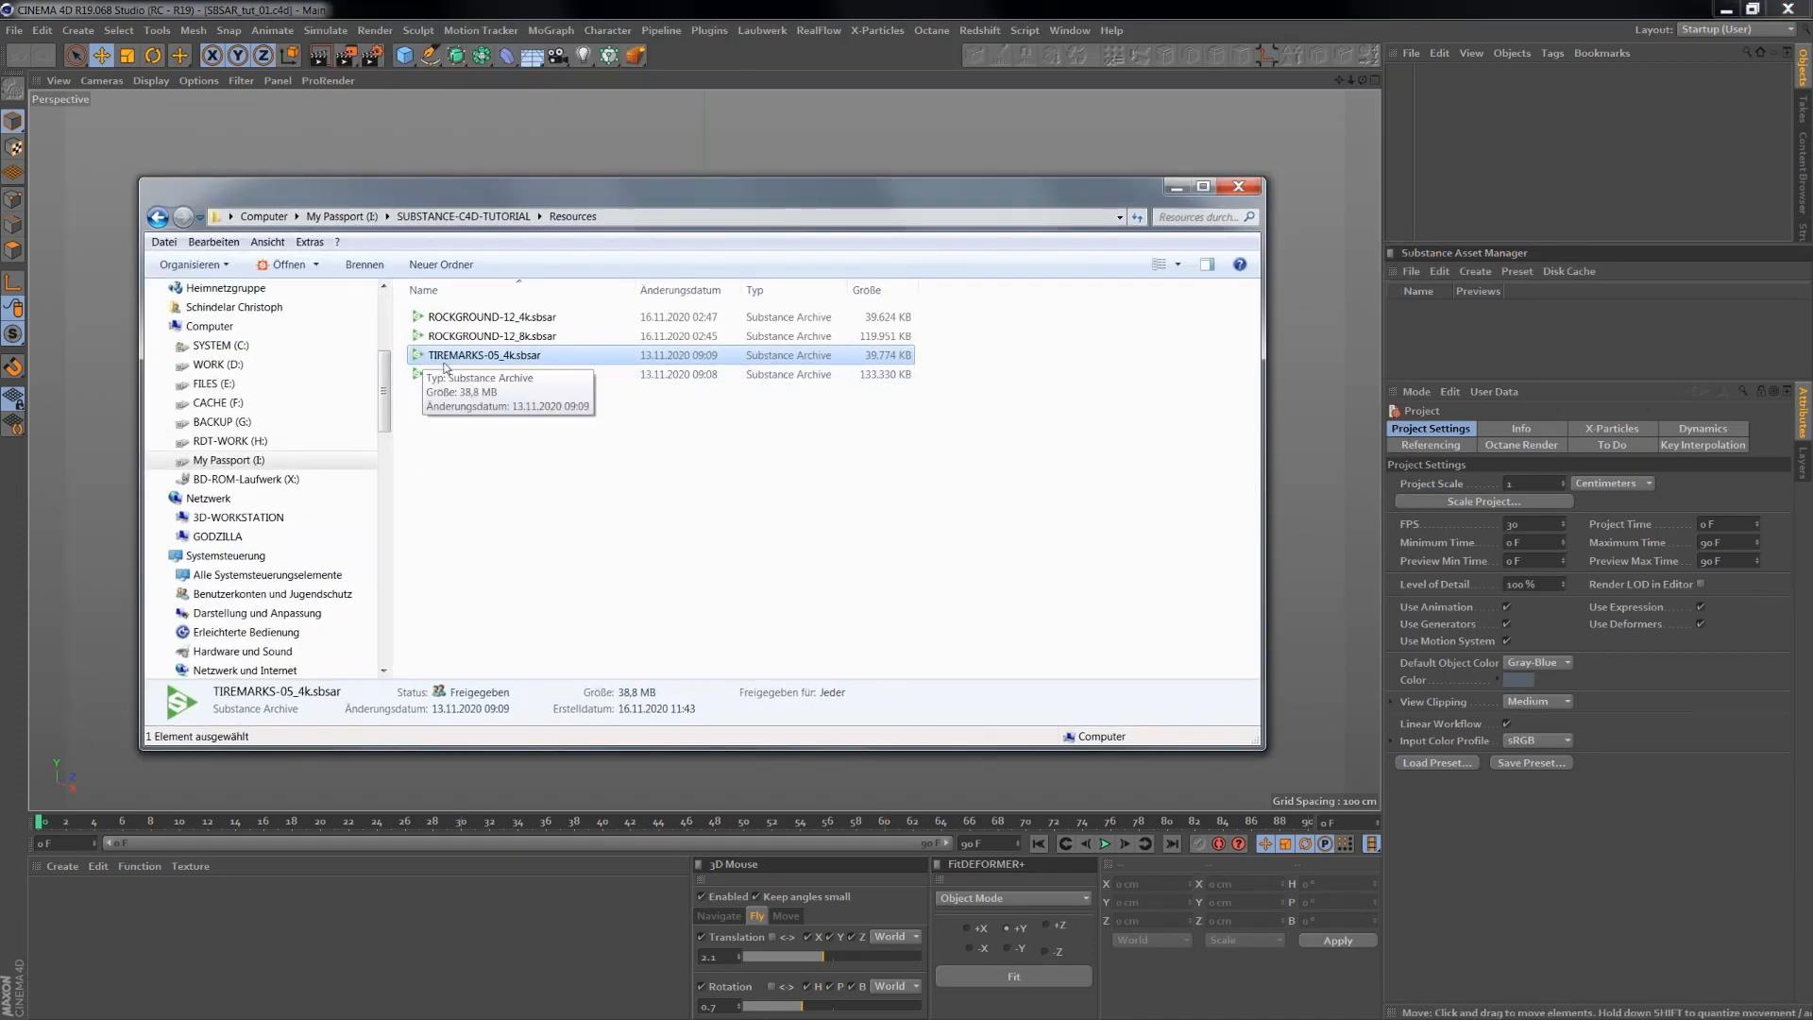
{"action": "left_click_drag", "start_coordinate": [443, 358], "coordinate": [1461, 326]}
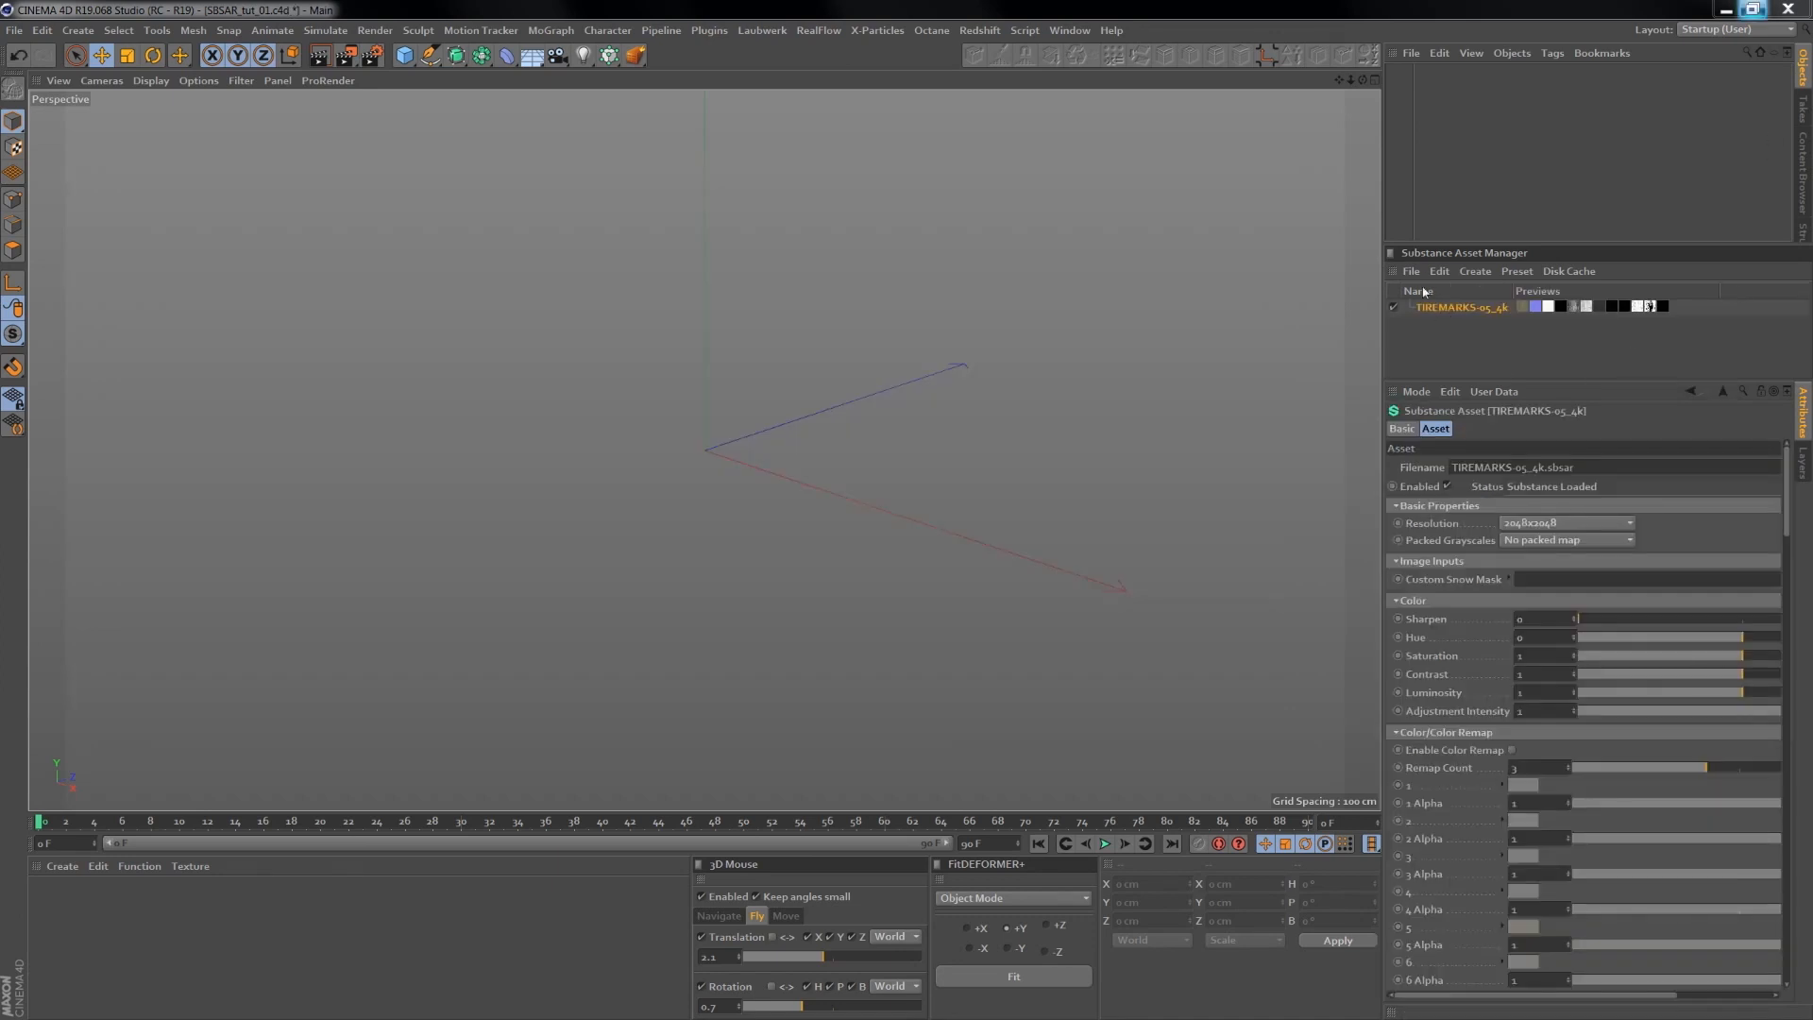
{"action": "left_click", "coordinate": [1411, 272]}
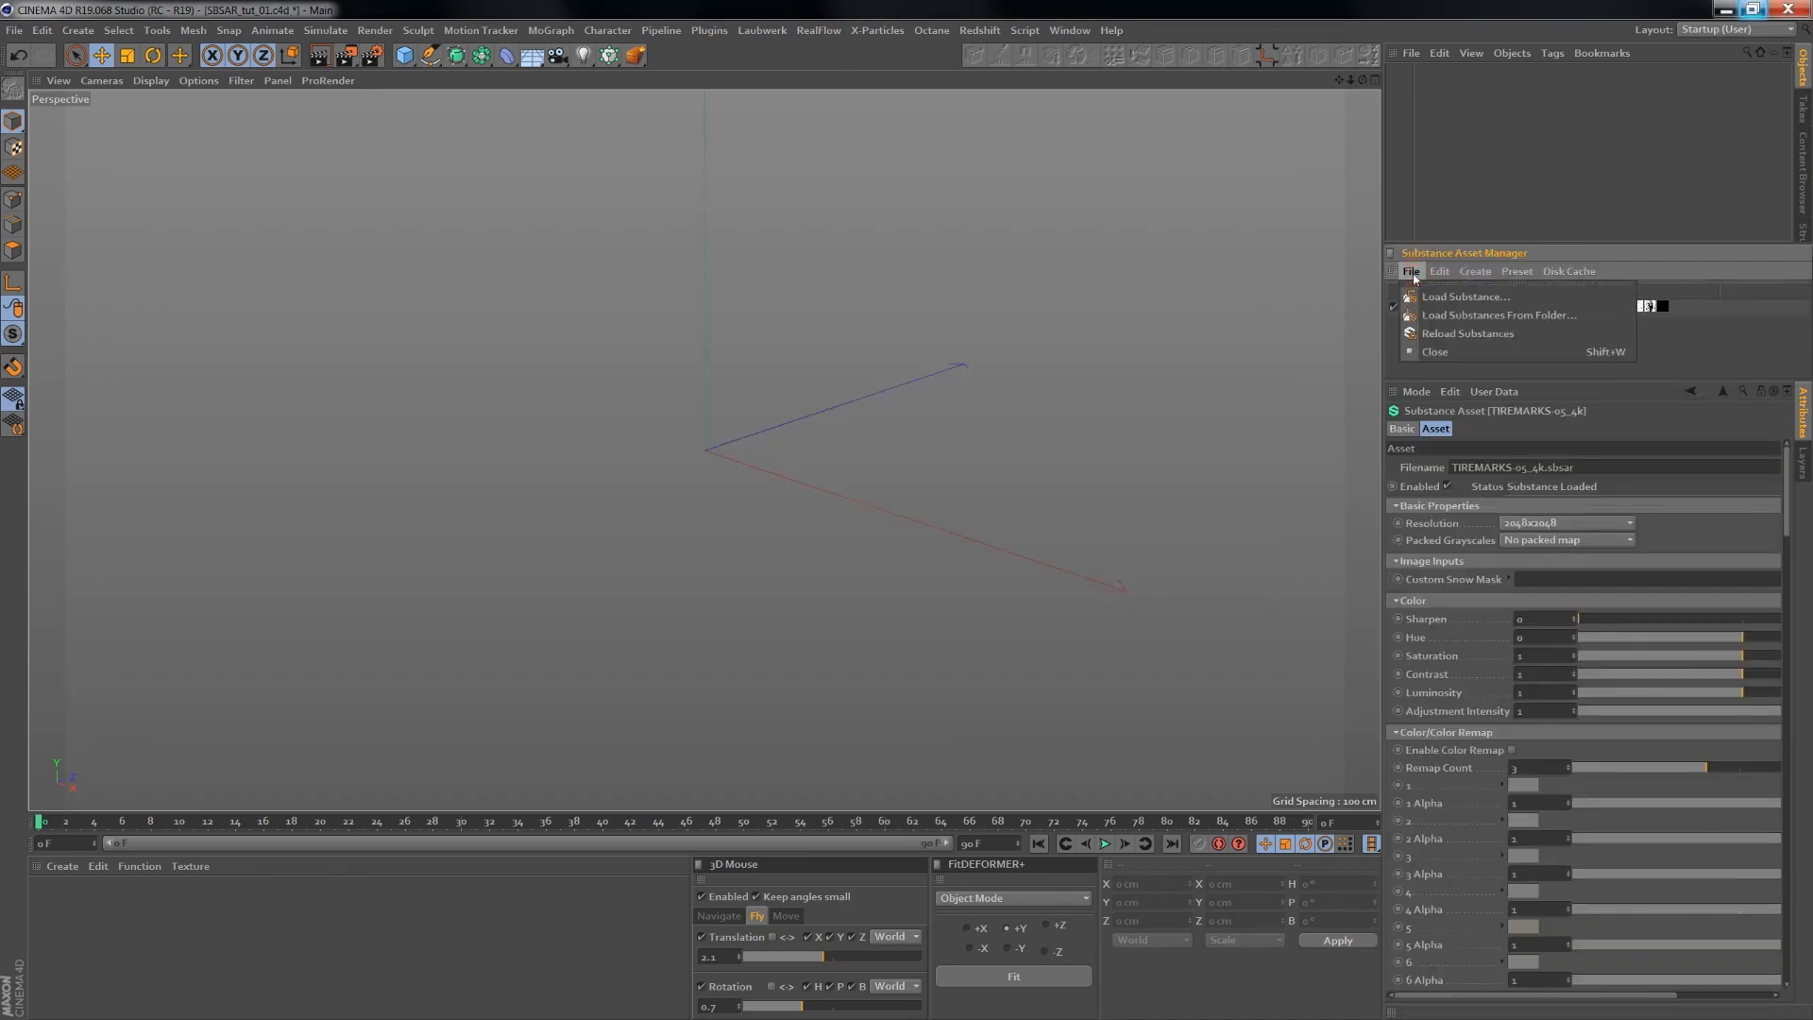
{"action": "left_click", "coordinate": [1453, 315]}
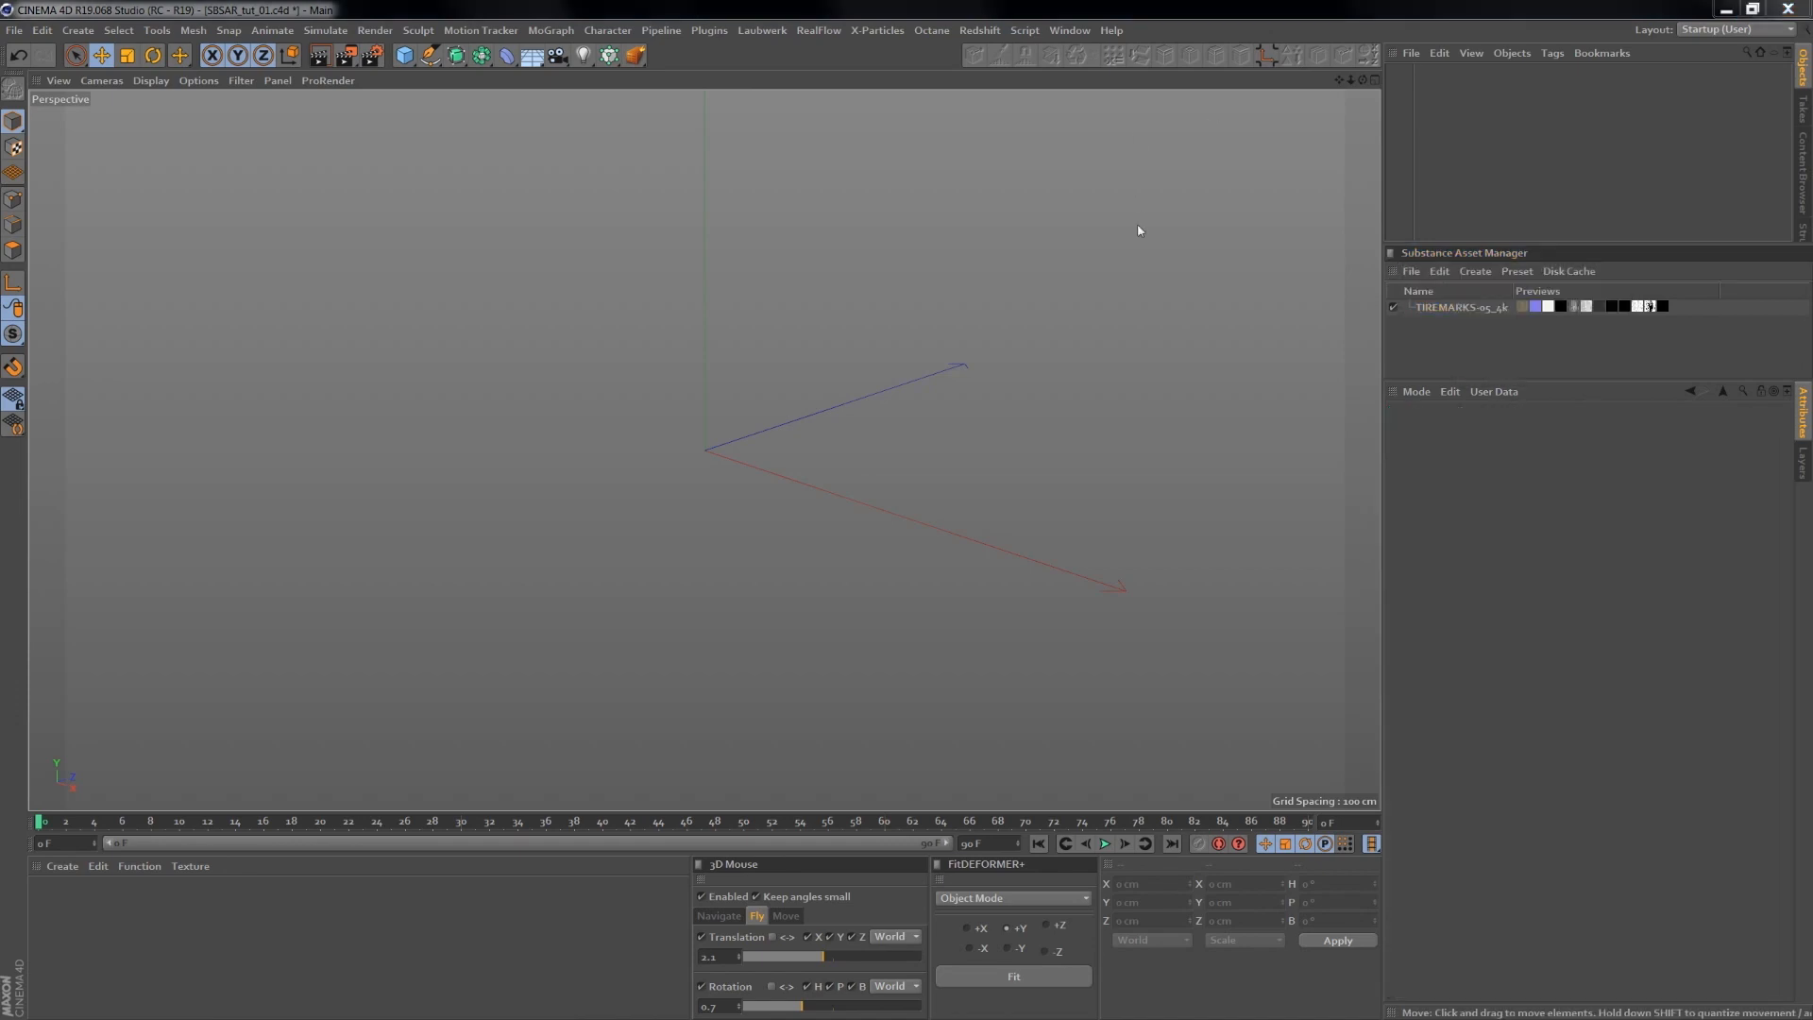
- Select the TIREMARKS-05_4k asset and collapse its parameter groups from Color through Water/Frost
{"action": "left_click", "coordinate": [1460, 310]}
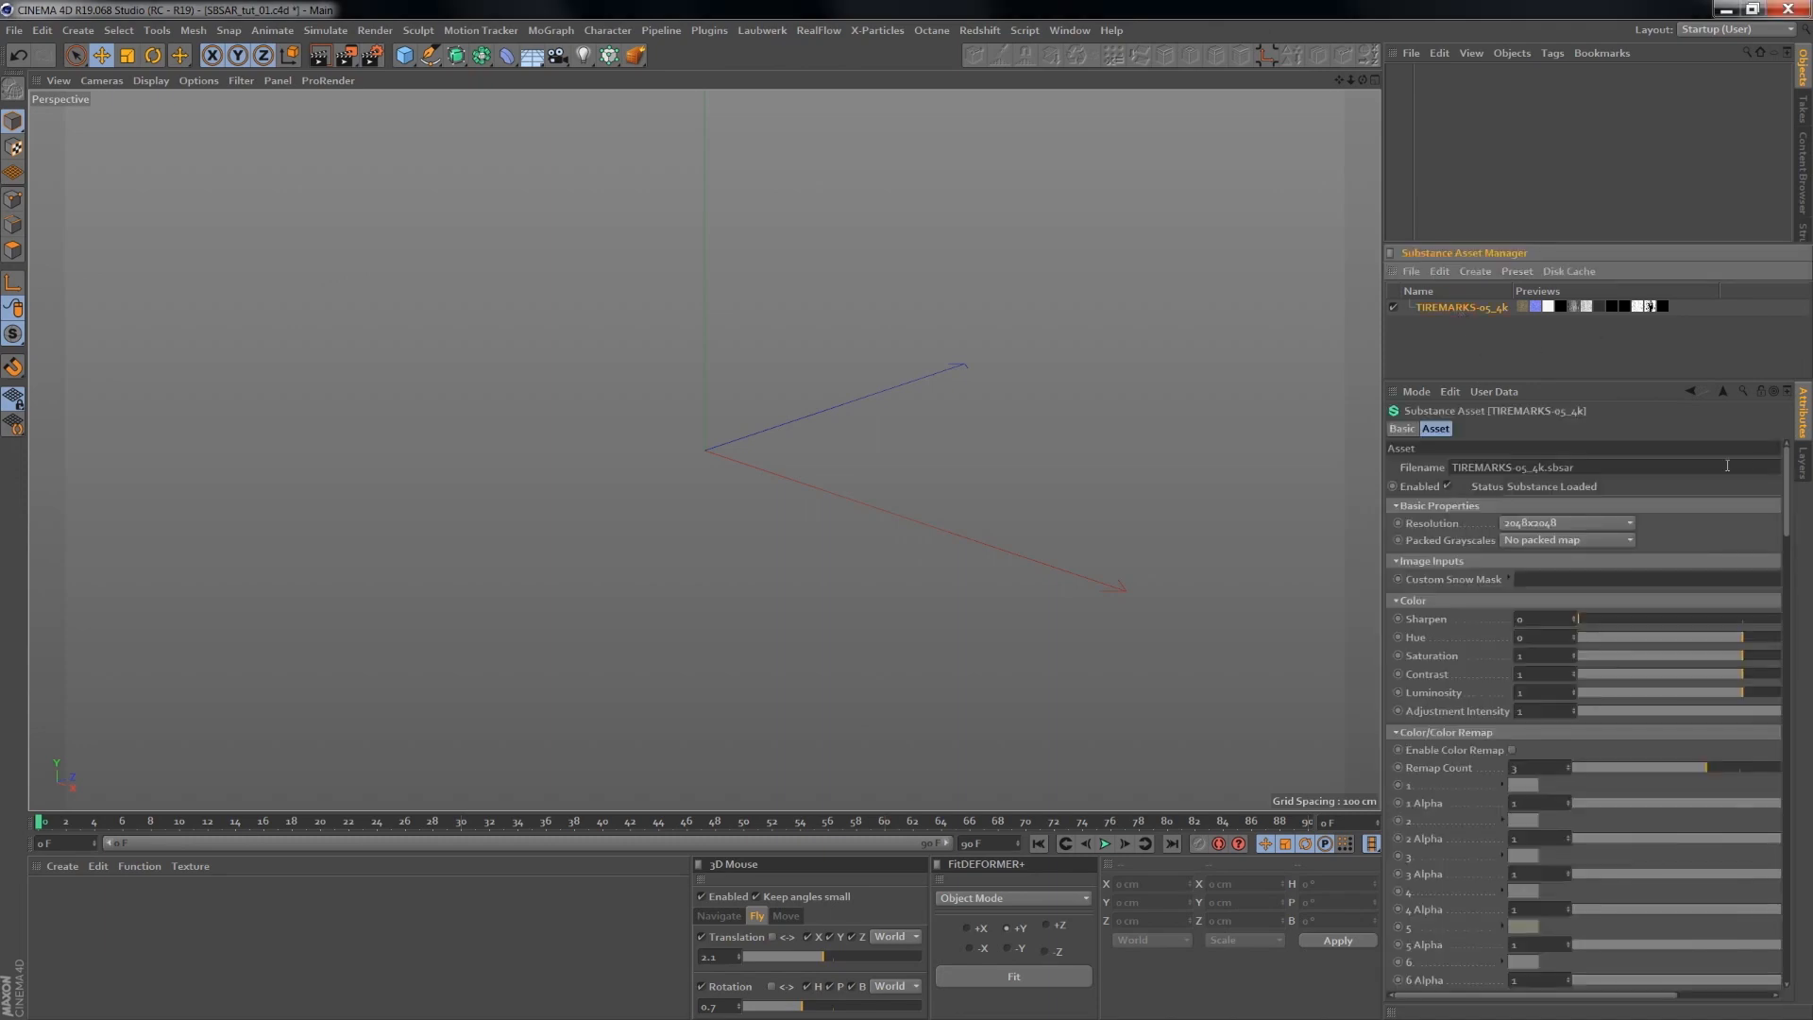
{"action": "mouse_move", "coordinate": [1788, 477]}
{"action": "left_mouse_down"}
{"action": "mouse_move", "coordinate": [1800, 790]}
{"action": "mouse_move", "coordinate": [1799, 461]}
{"action": "left_mouse_up"}
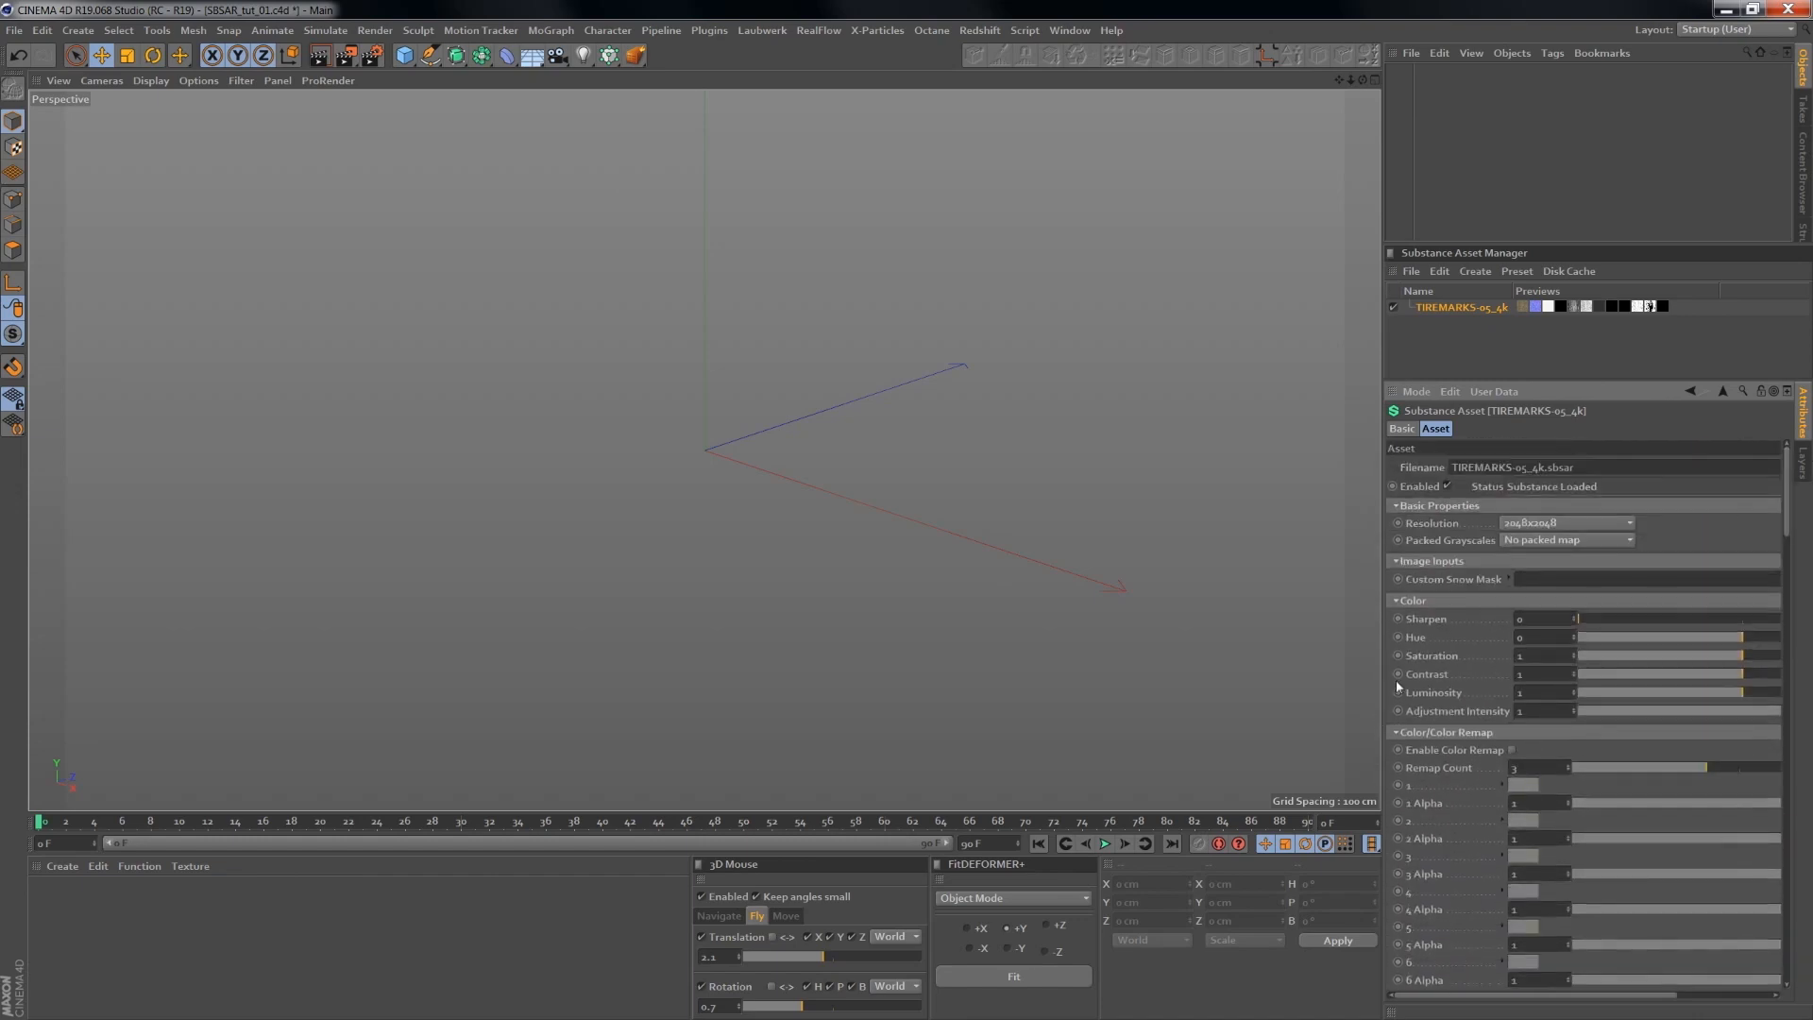
{"action": "left_click", "coordinate": [1396, 601]}
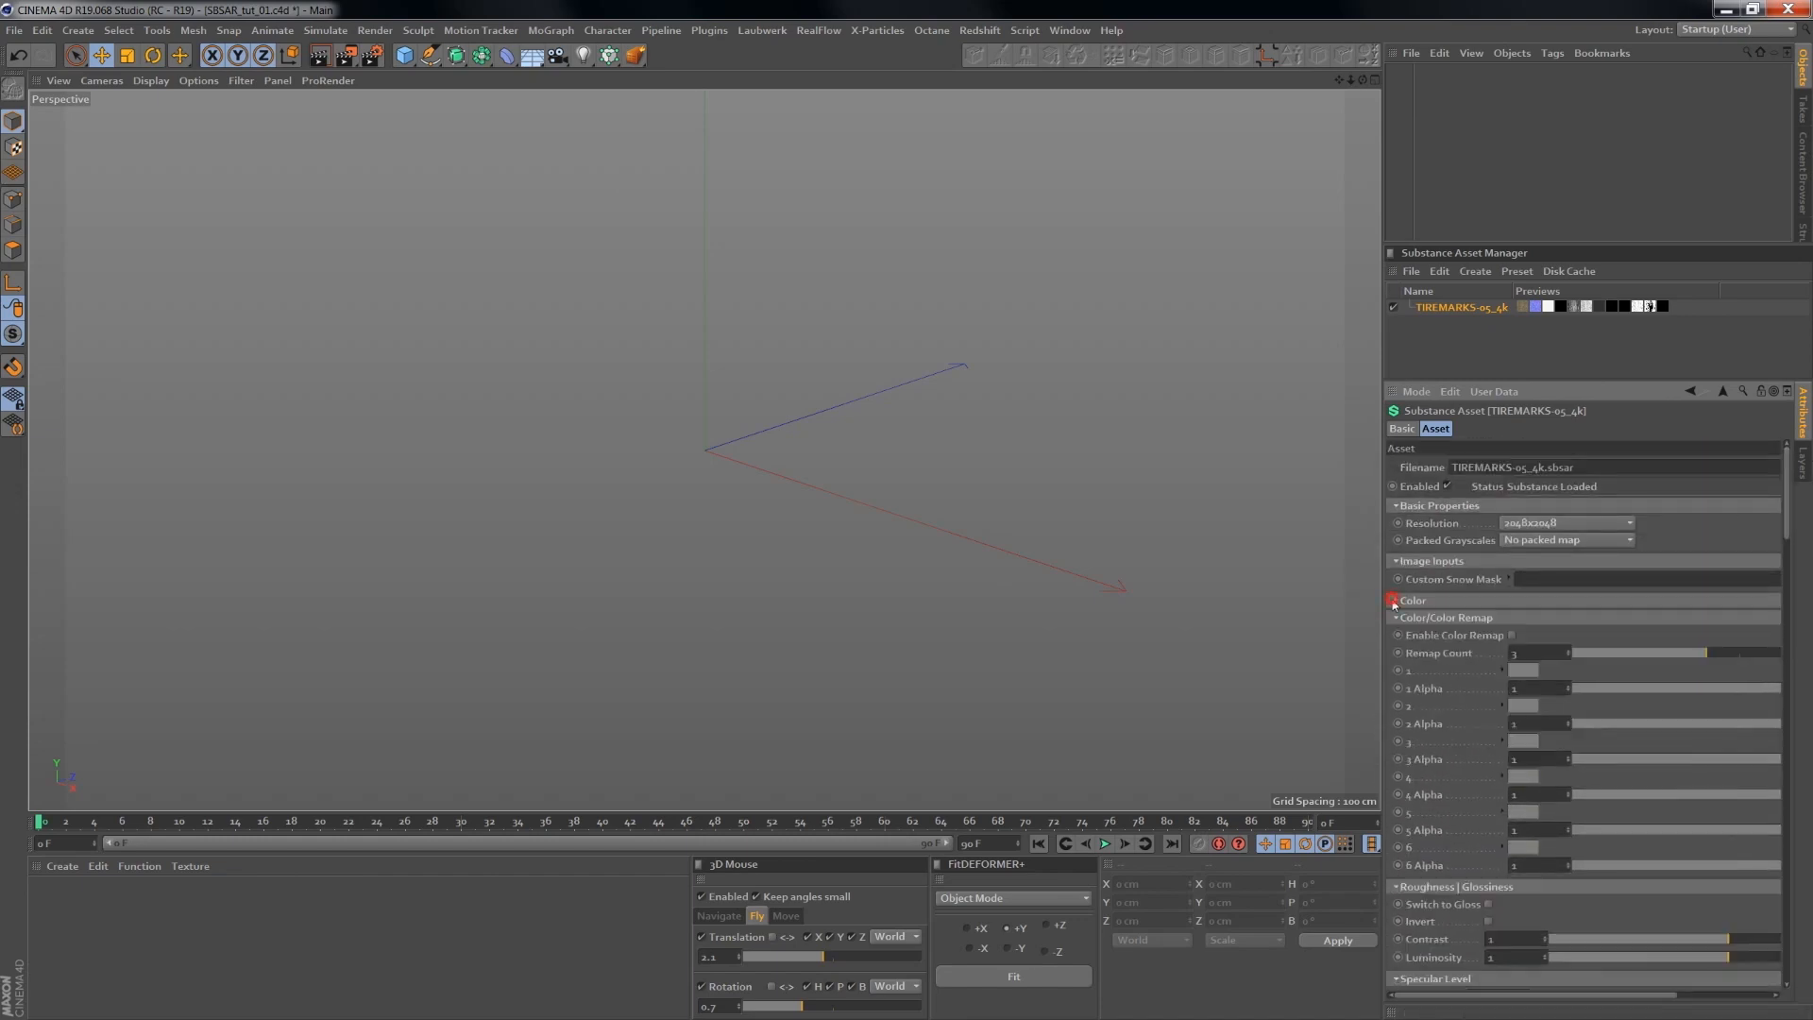
{"action": "left_click", "coordinate": [1396, 618]}
{"action": "left_click", "coordinate": [1396, 635]}
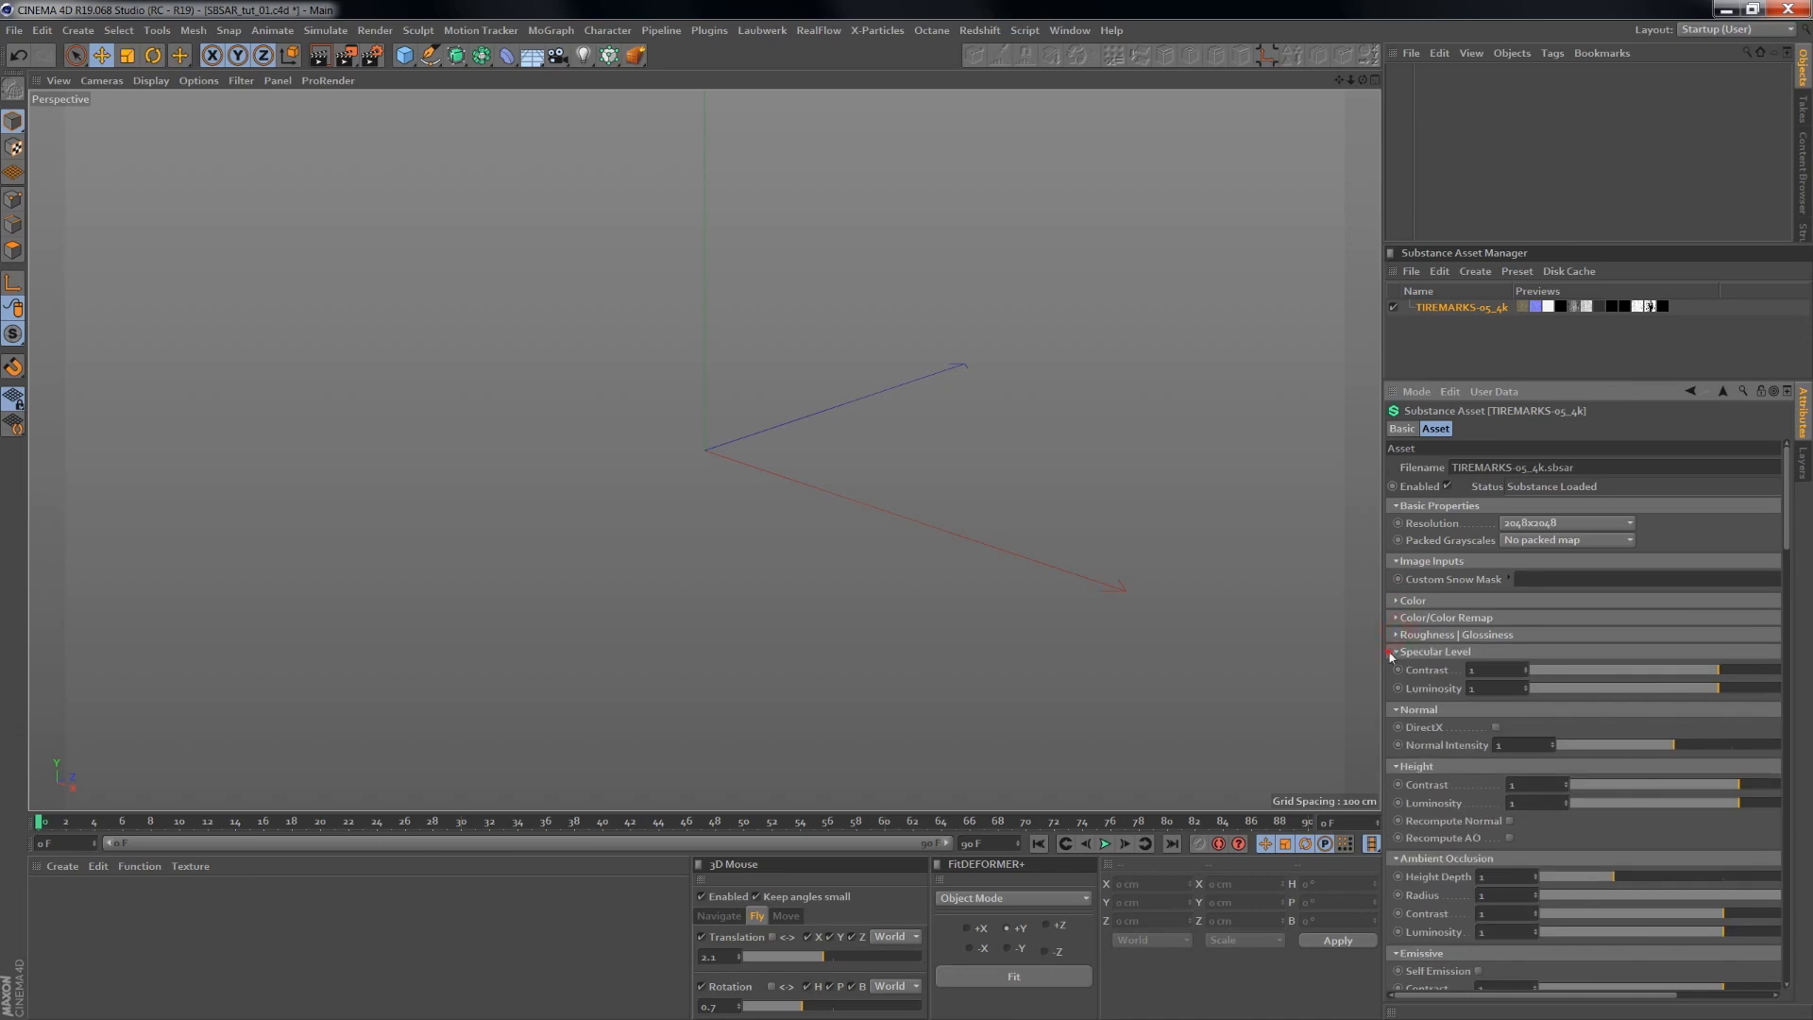
{"action": "left_click", "coordinate": [1396, 652]}
{"action": "left_click", "coordinate": [1396, 669]}
{"action": "left_click", "coordinate": [1396, 686]}
{"action": "left_click", "coordinate": [1396, 703]}
{"action": "left_click", "coordinate": [1396, 719]}
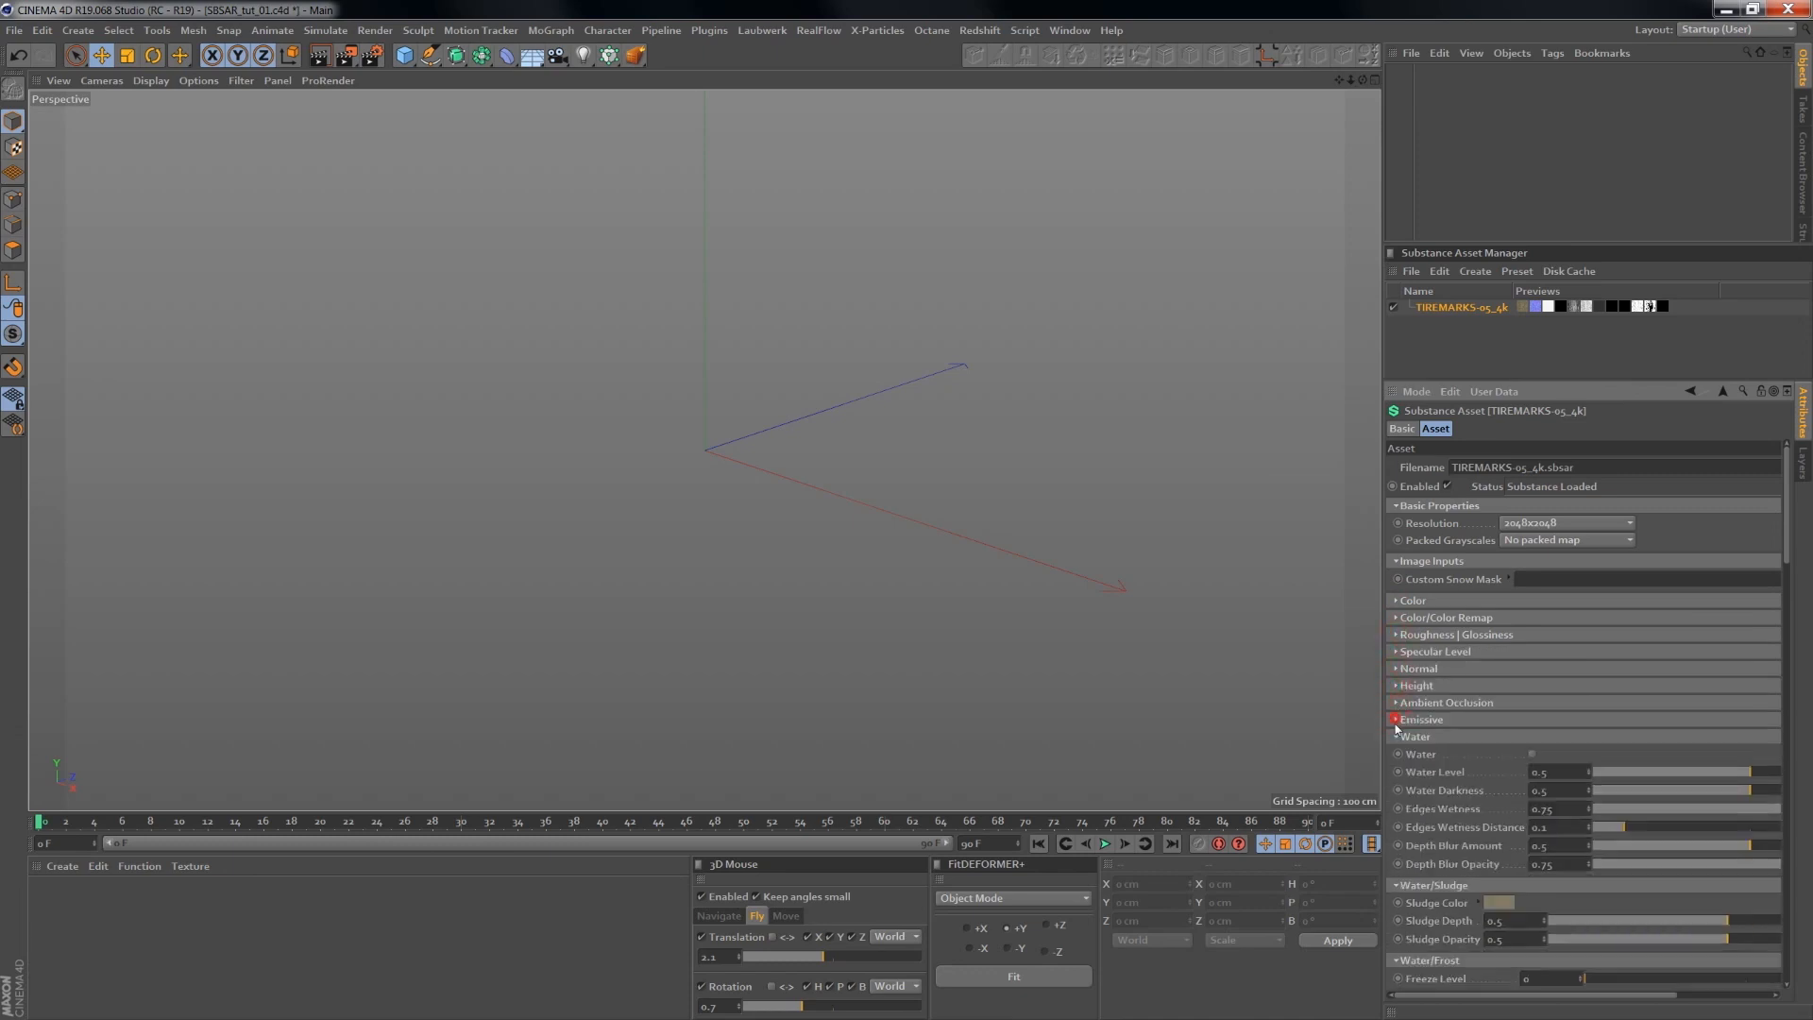
{"action": "left_click", "coordinate": [1396, 737]}
{"action": "left_click", "coordinate": [1396, 754]}
{"action": "left_click", "coordinate": [1396, 771]}
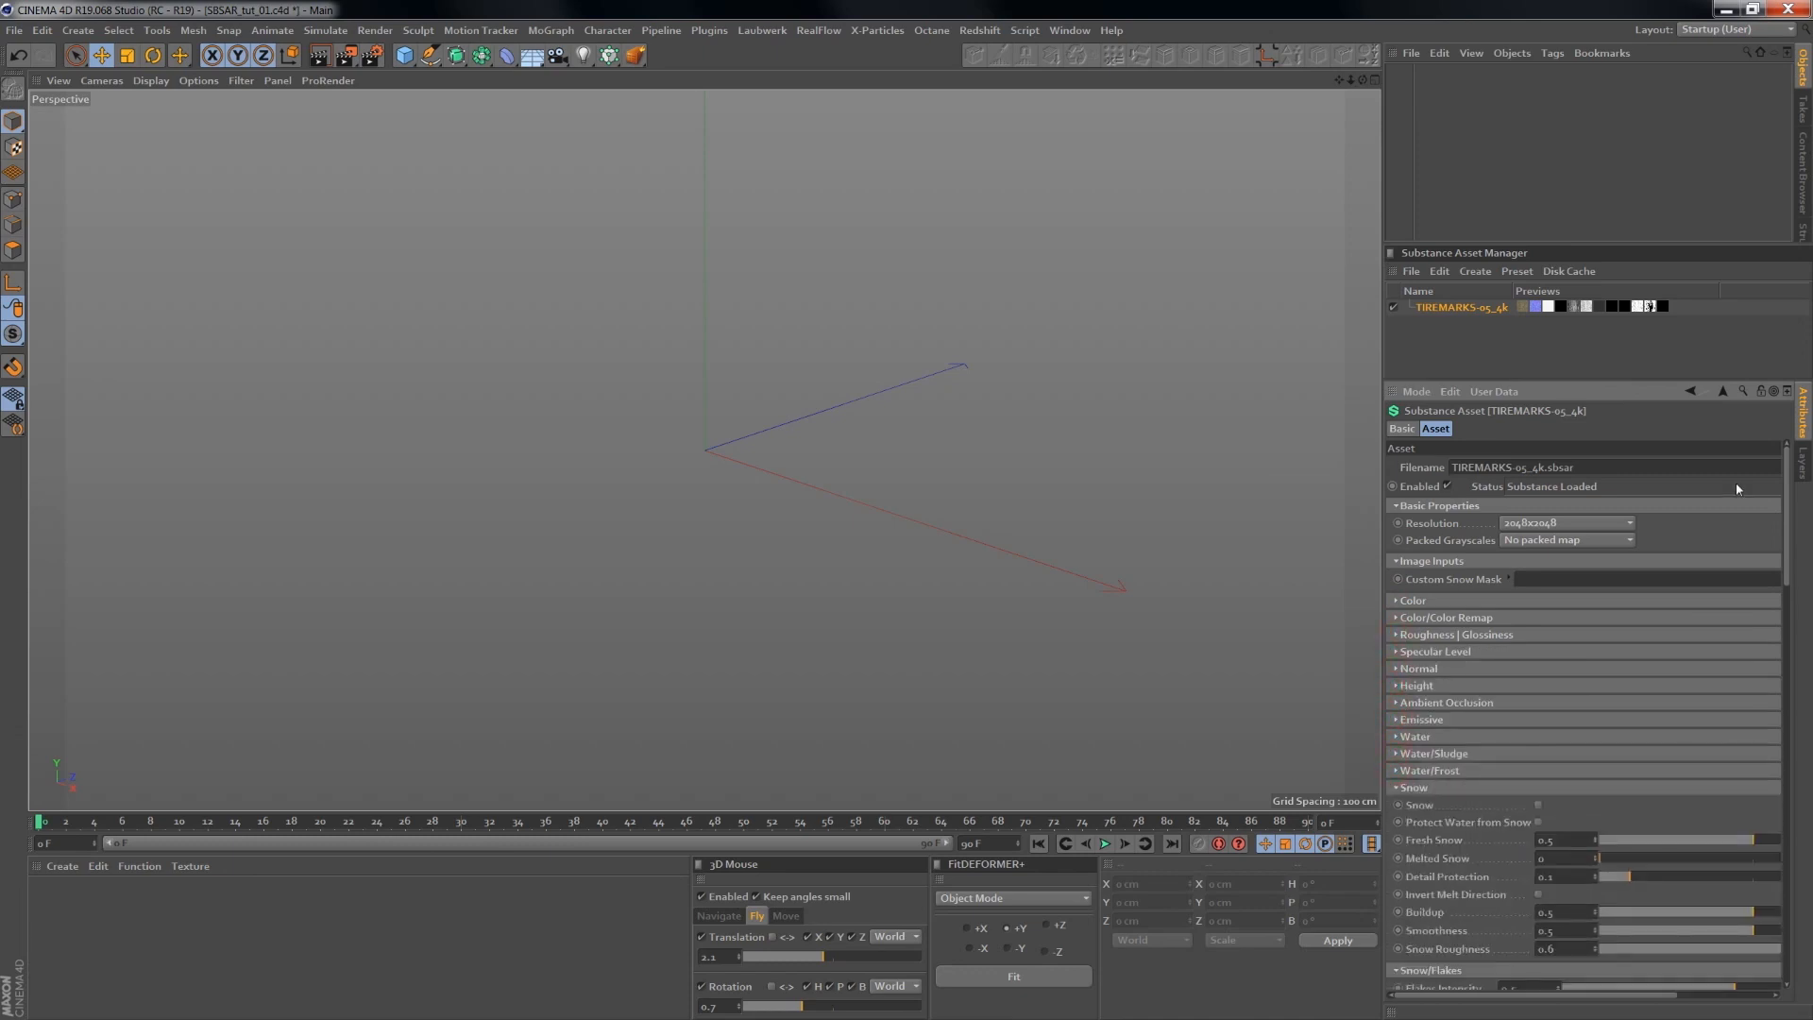
- Inspect the asset's output map previews and widen the attributes area to show more of them
{"action": "left_click_drag", "start_coordinate": [1781, 507], "coordinate": [1794, 755]}
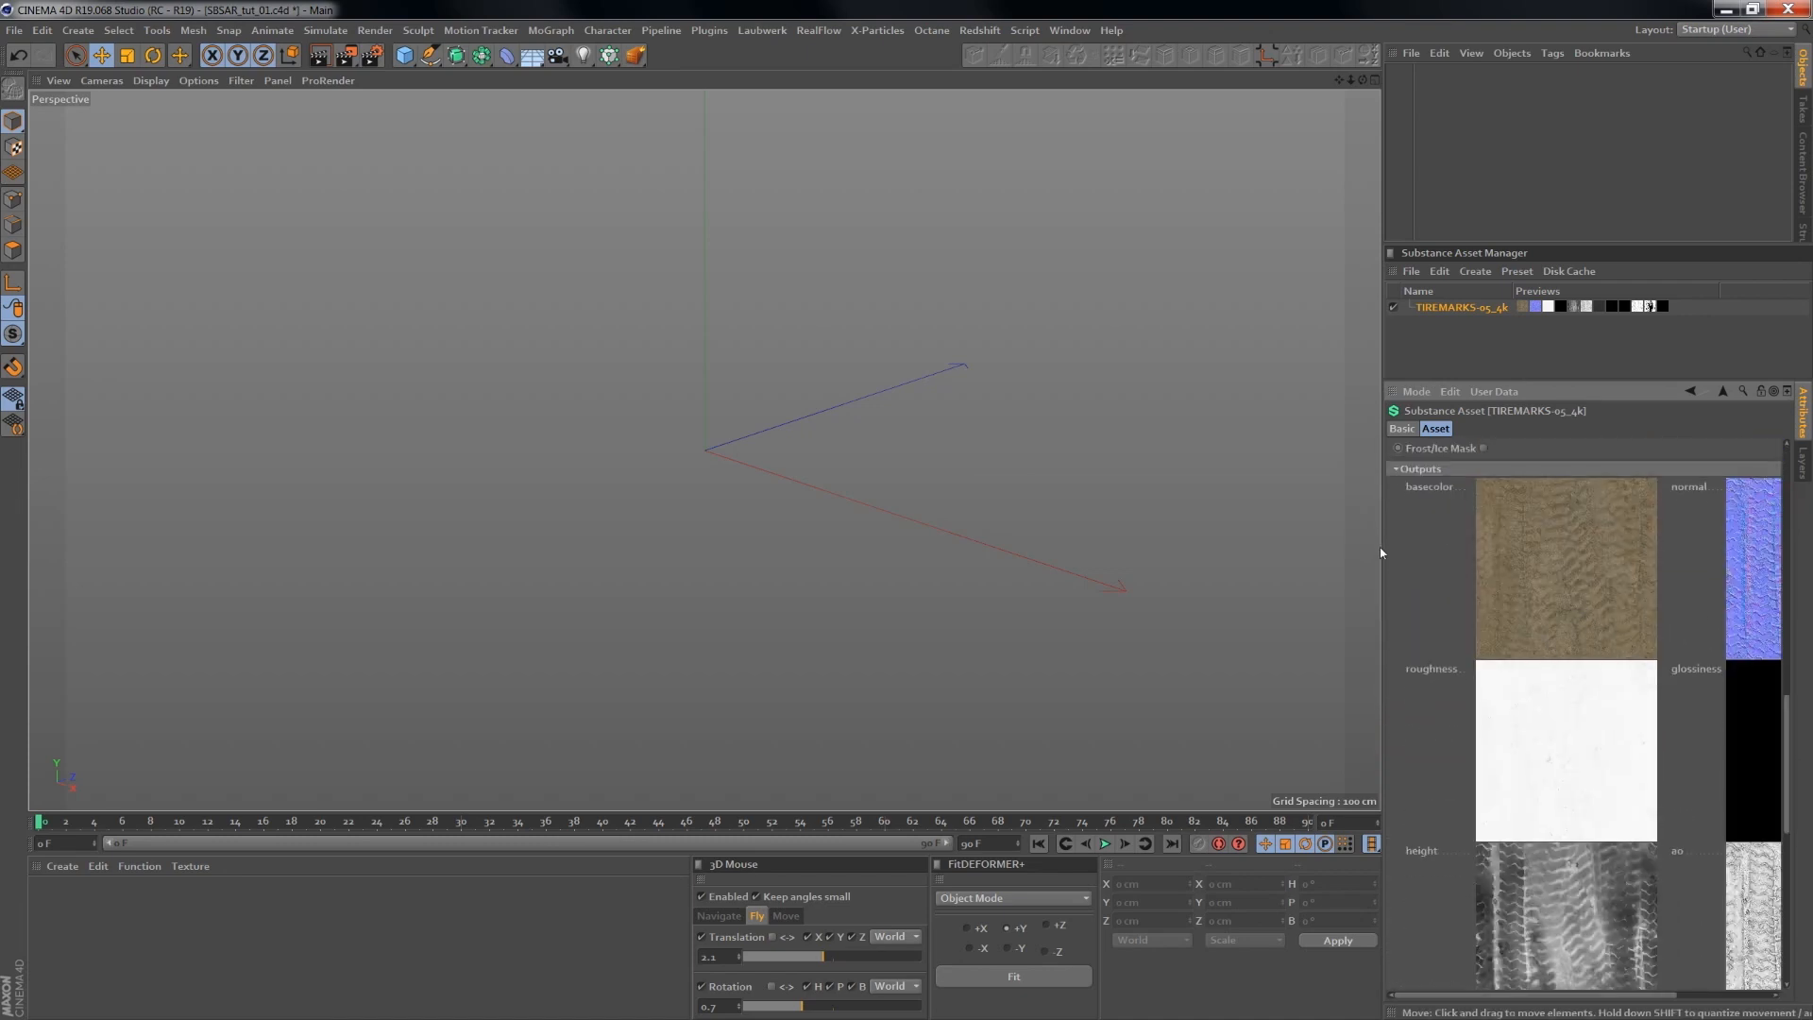
{"action": "left_click_drag", "start_coordinate": [1385, 558], "coordinate": [1236, 571]}
{"action": "left_click_drag", "start_coordinate": [1788, 707], "coordinate": [1734, 294]}
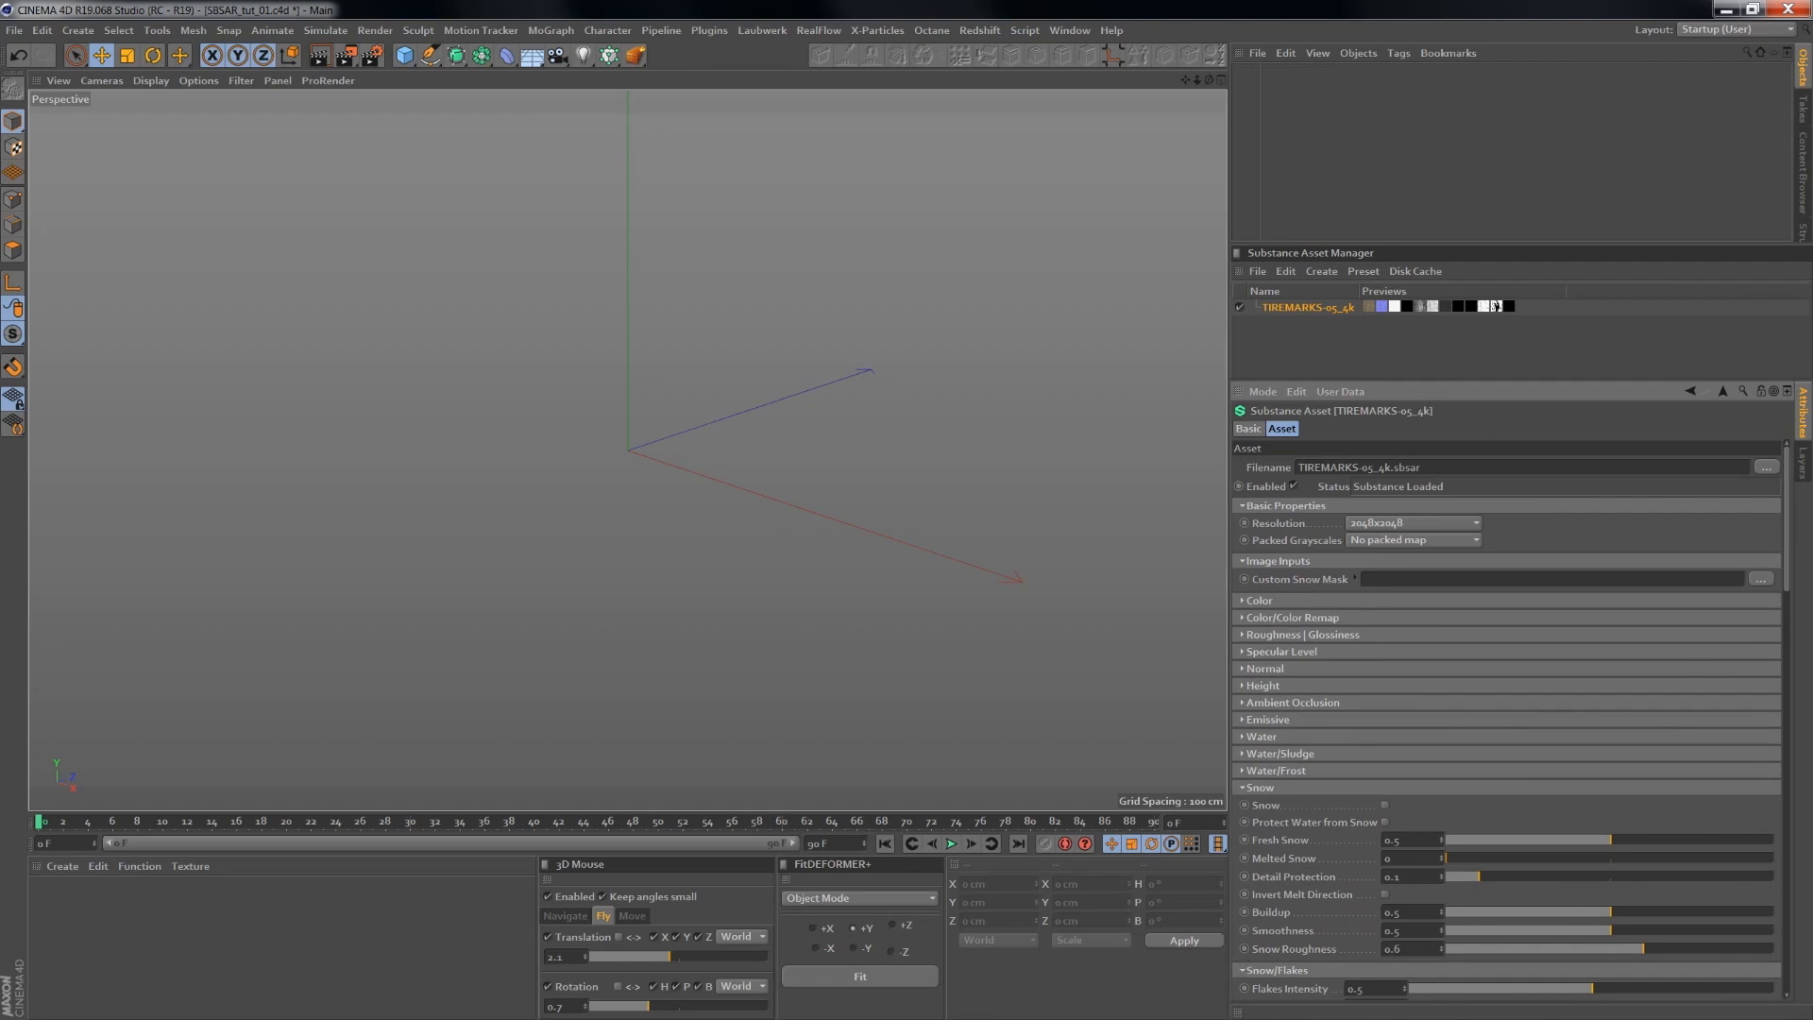
- Create a standard material from the TIREMARKS-05_4k asset and apply it to a new plane
{"action": "left_click", "coordinate": [1322, 272]}
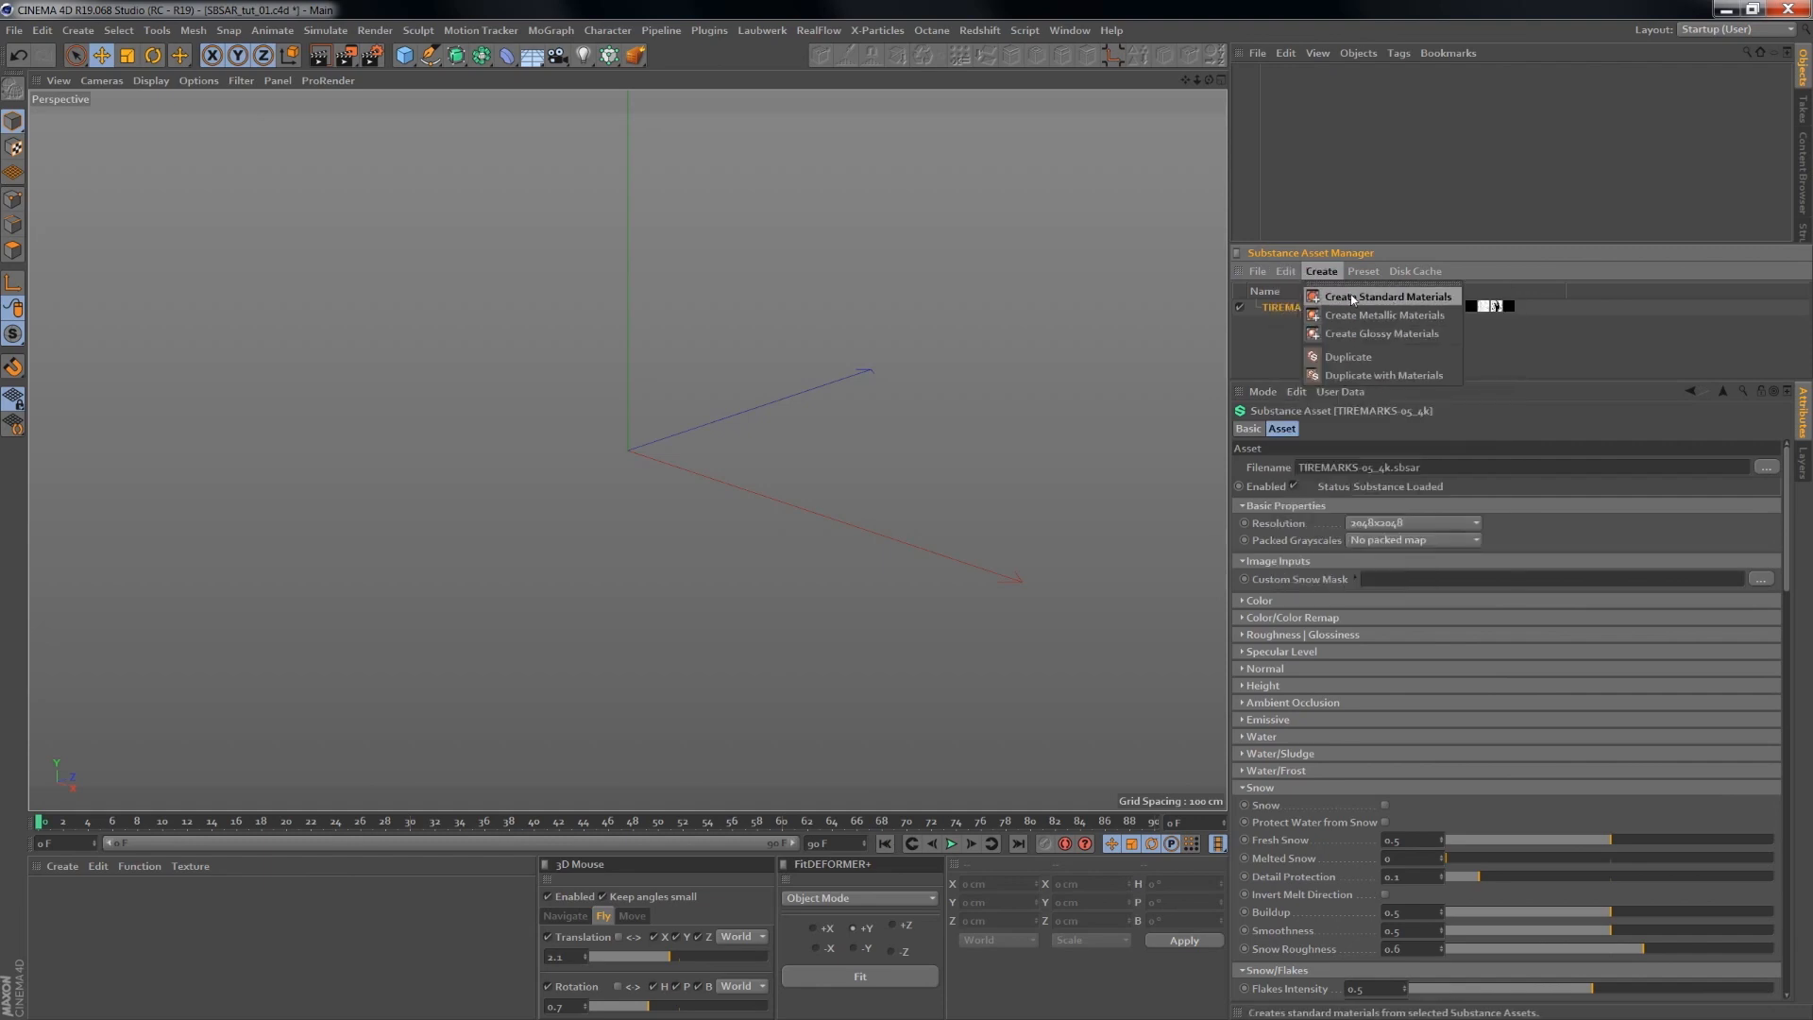
{"action": "left_click", "coordinate": [1388, 297]}
{"action": "left_click_drag", "start_coordinate": [402, 55], "coordinate": [555, 101]}
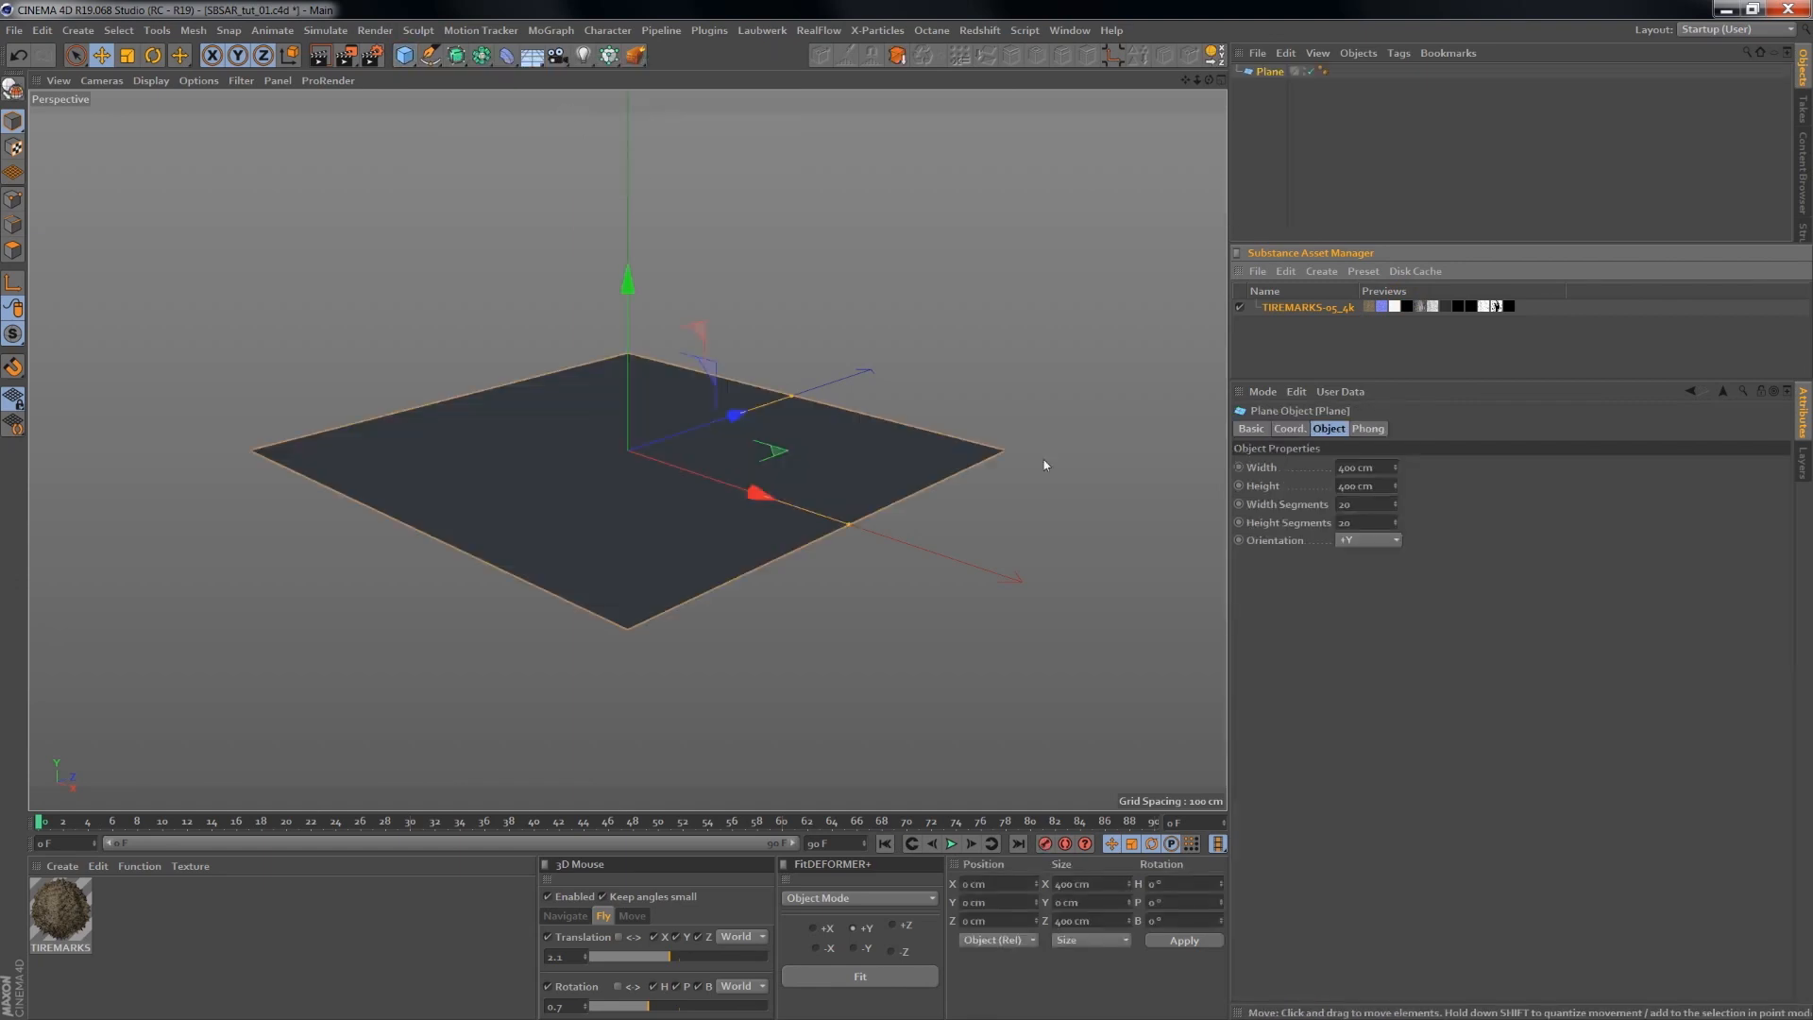
{"action": "left_click_drag", "start_coordinate": [260, 837], "coordinate": [519, 514]}
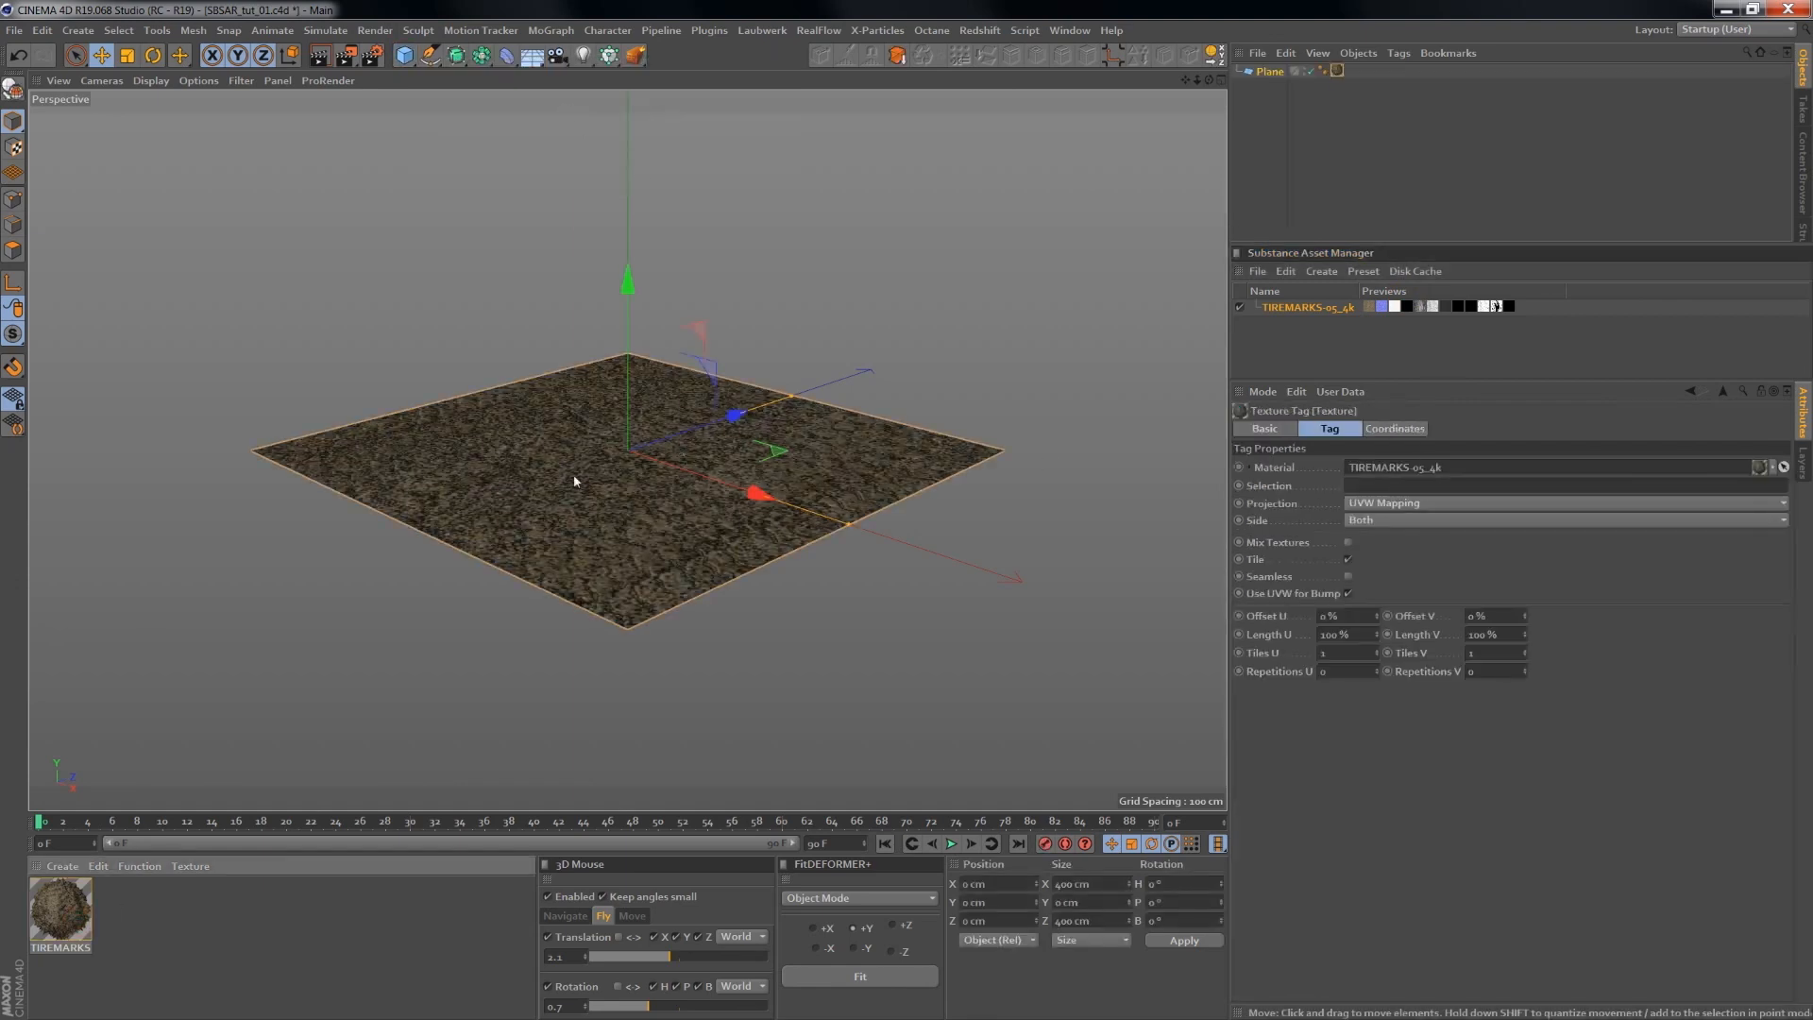
- Set the TIREMARKS material's viewport texture preview size to 1024x1024 and check the plane up close
{"action": "left_click", "coordinate": [72, 912]}
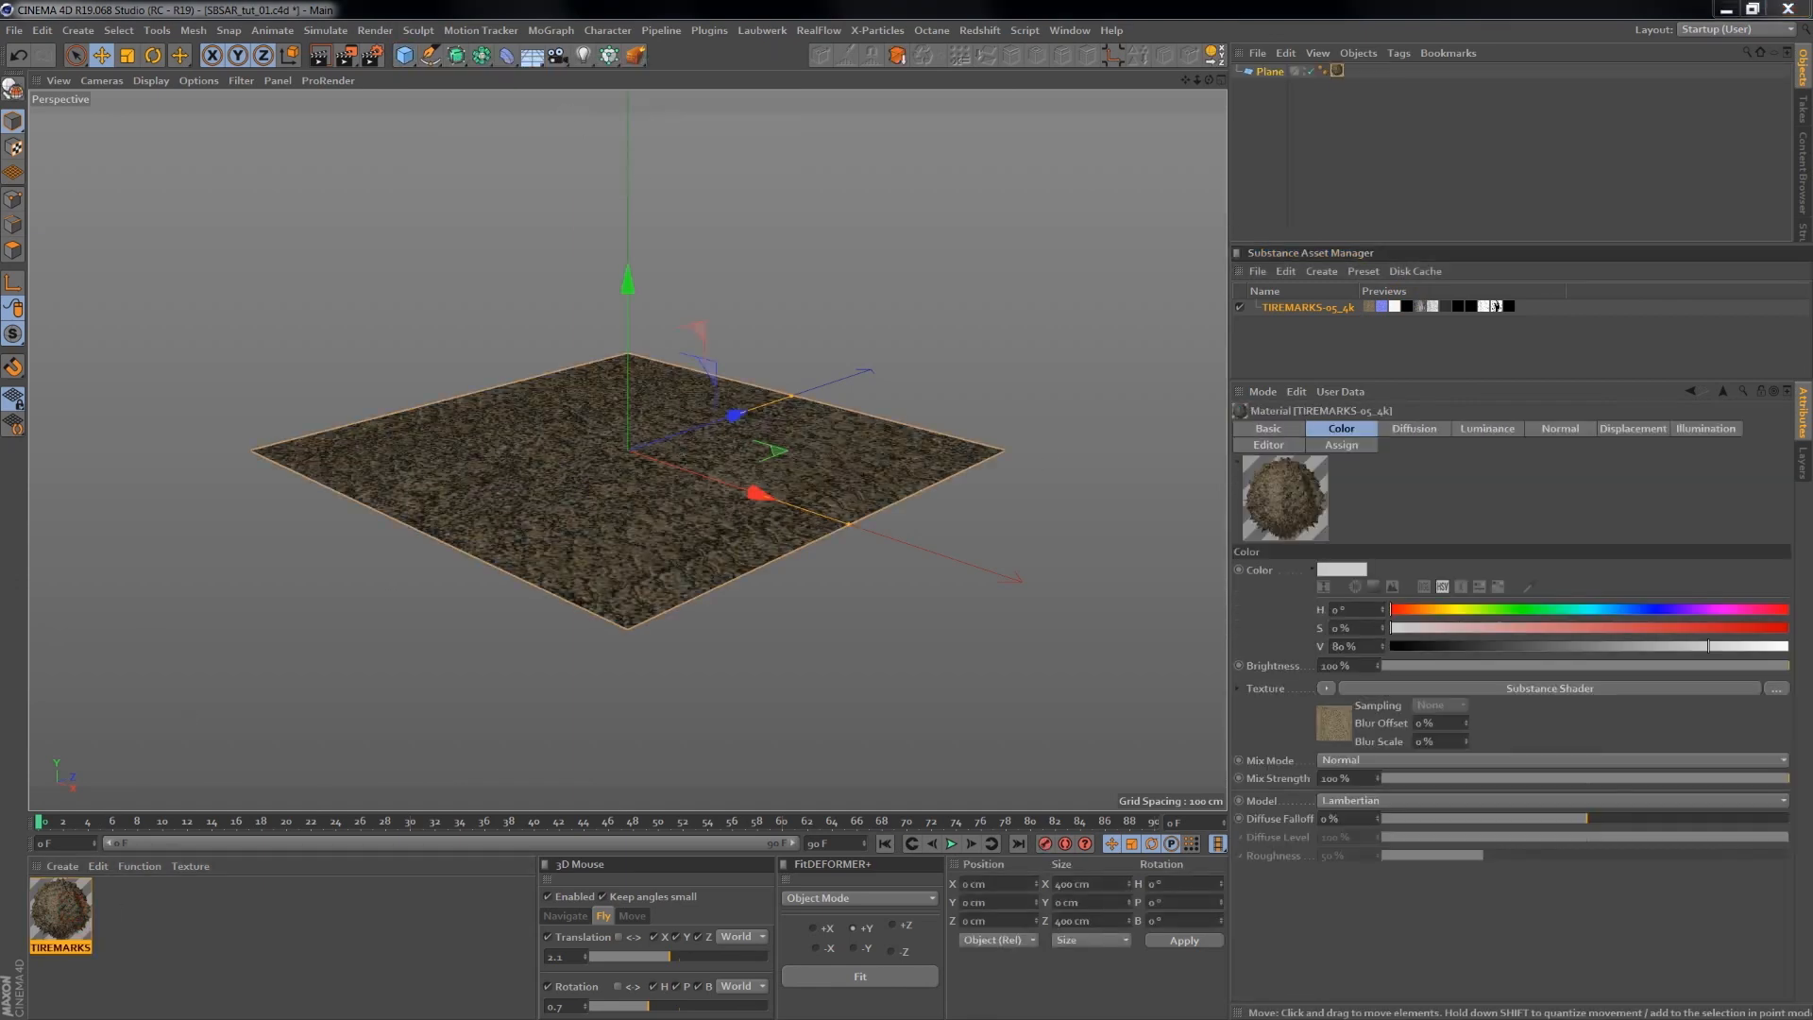
{"action": "left_click_drag", "start_coordinate": [1181, 204], "coordinate": [1393, 205]}
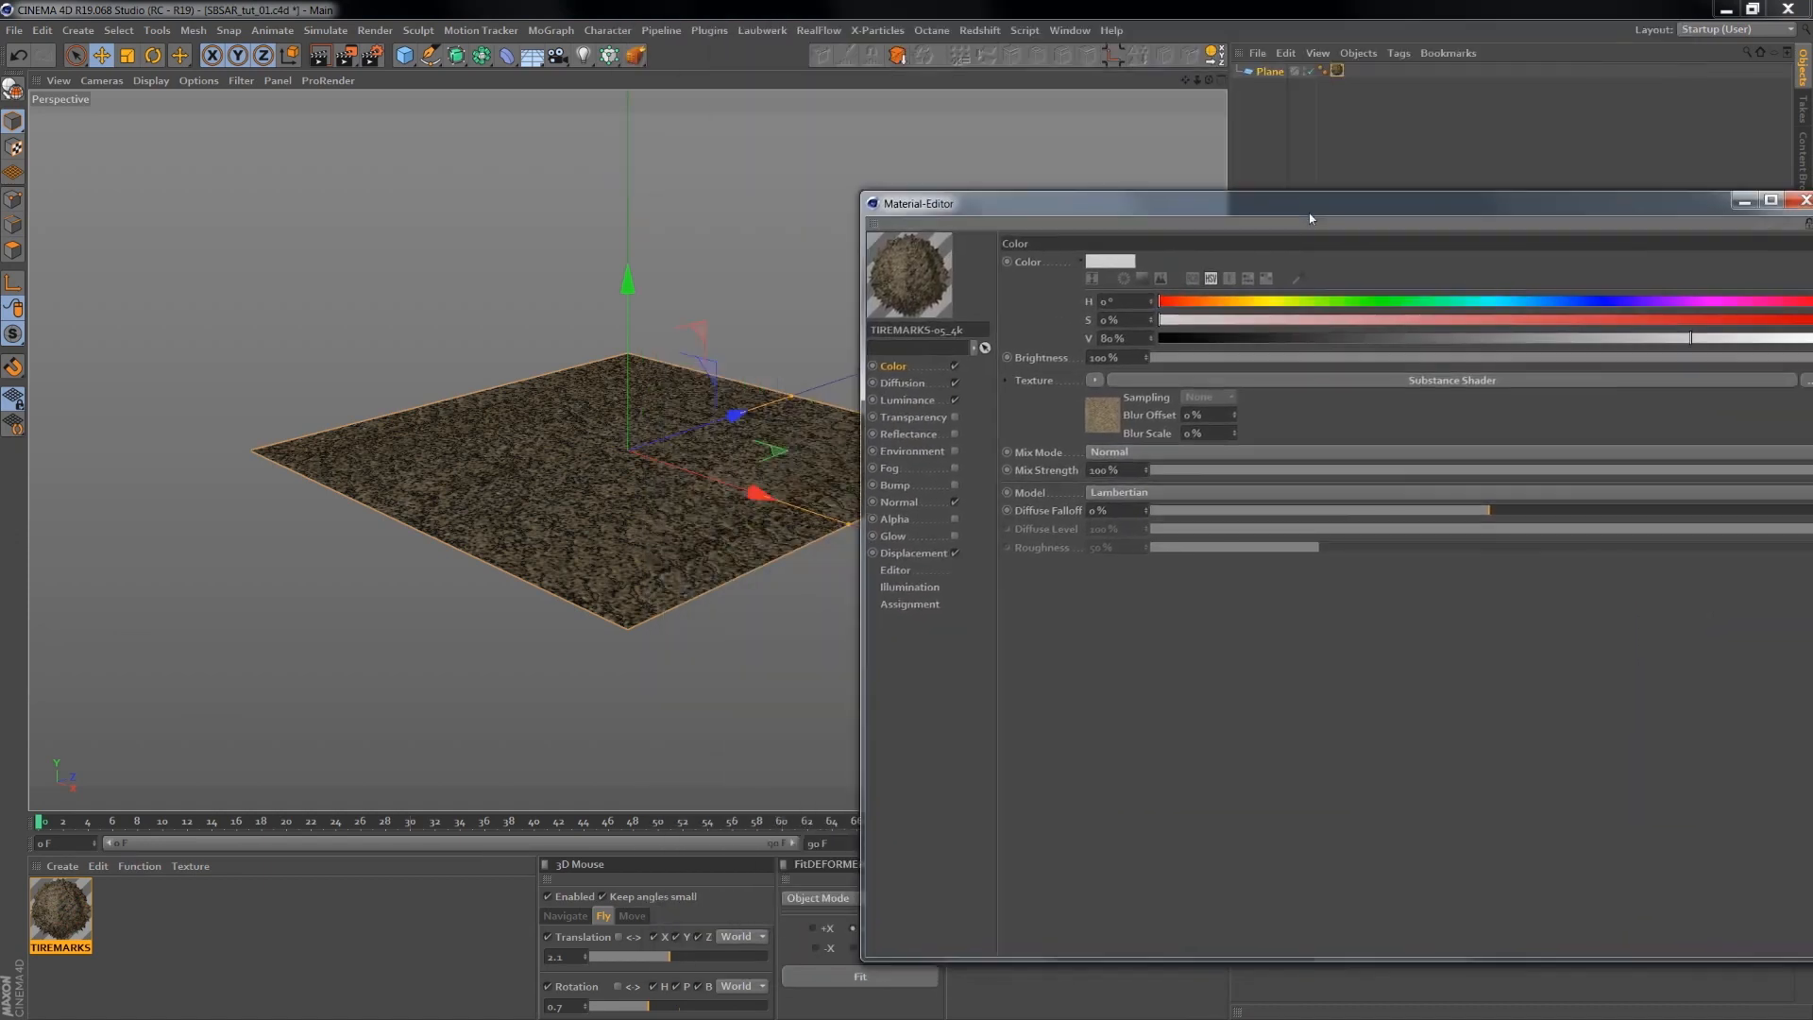
{"action": "left_click", "coordinate": [898, 570]}
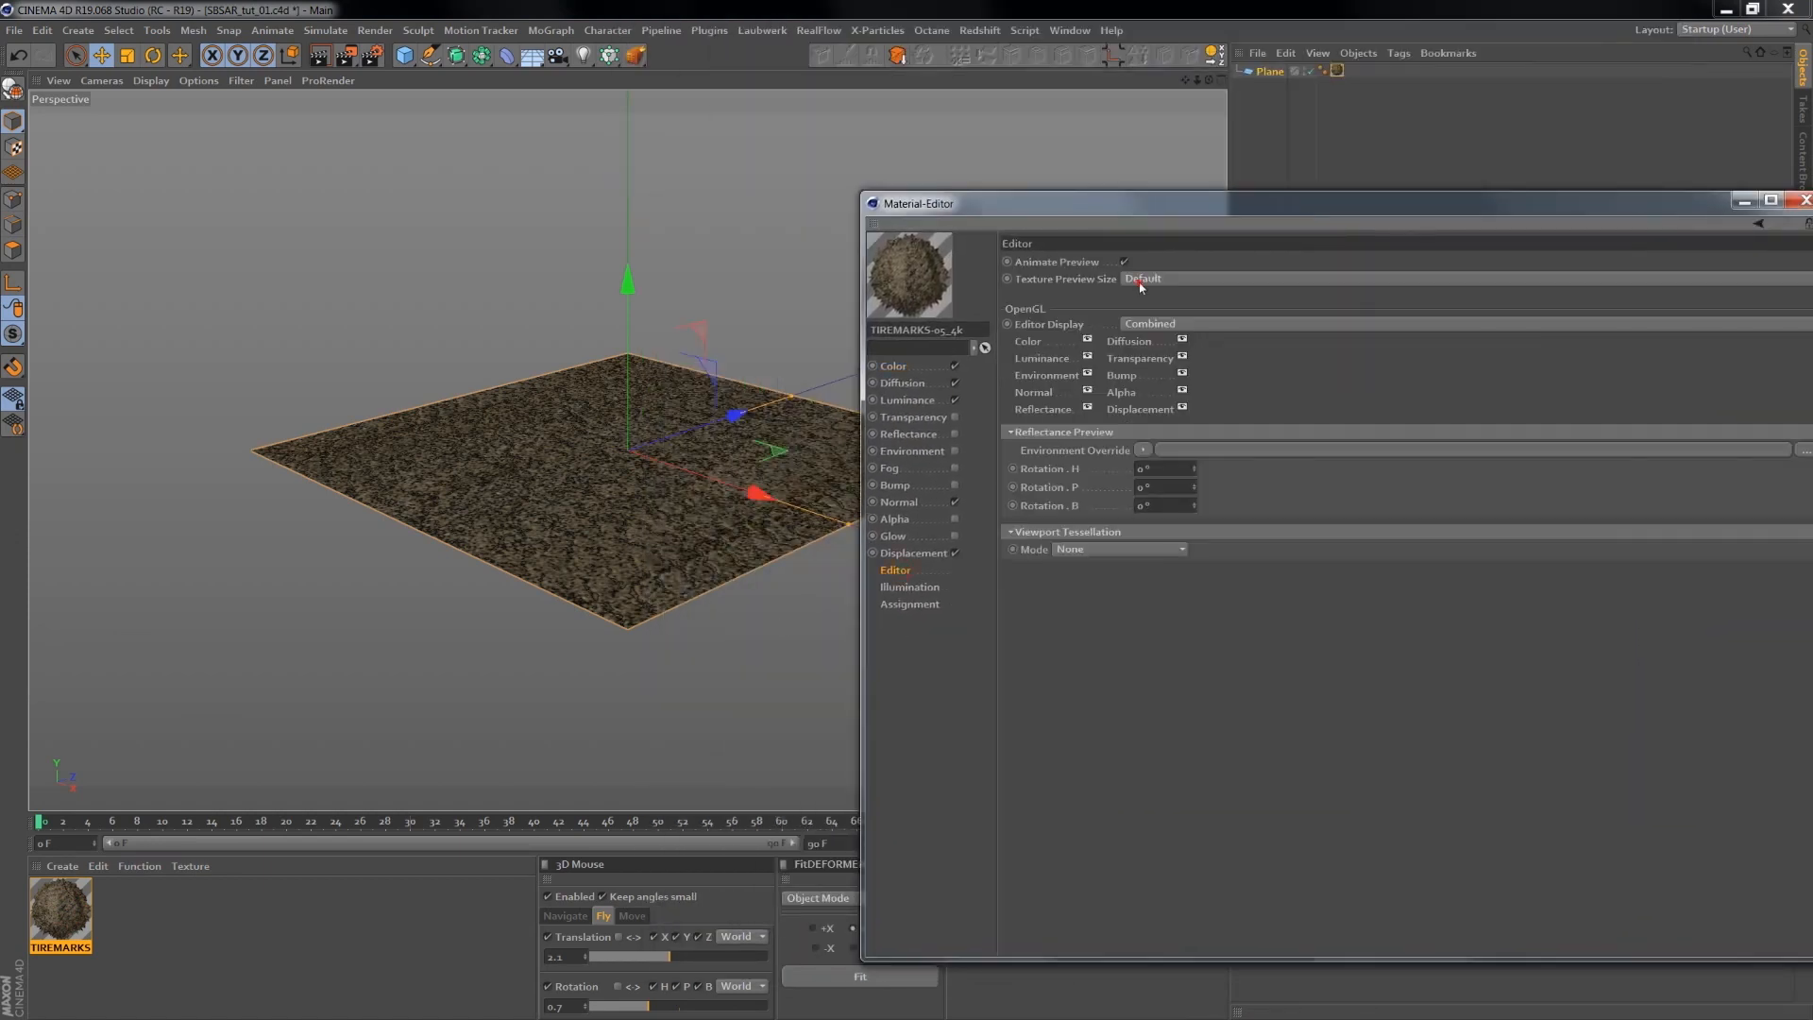
{"action": "left_click", "coordinate": [1141, 280]}
{"action": "left_click", "coordinate": [1192, 408]}
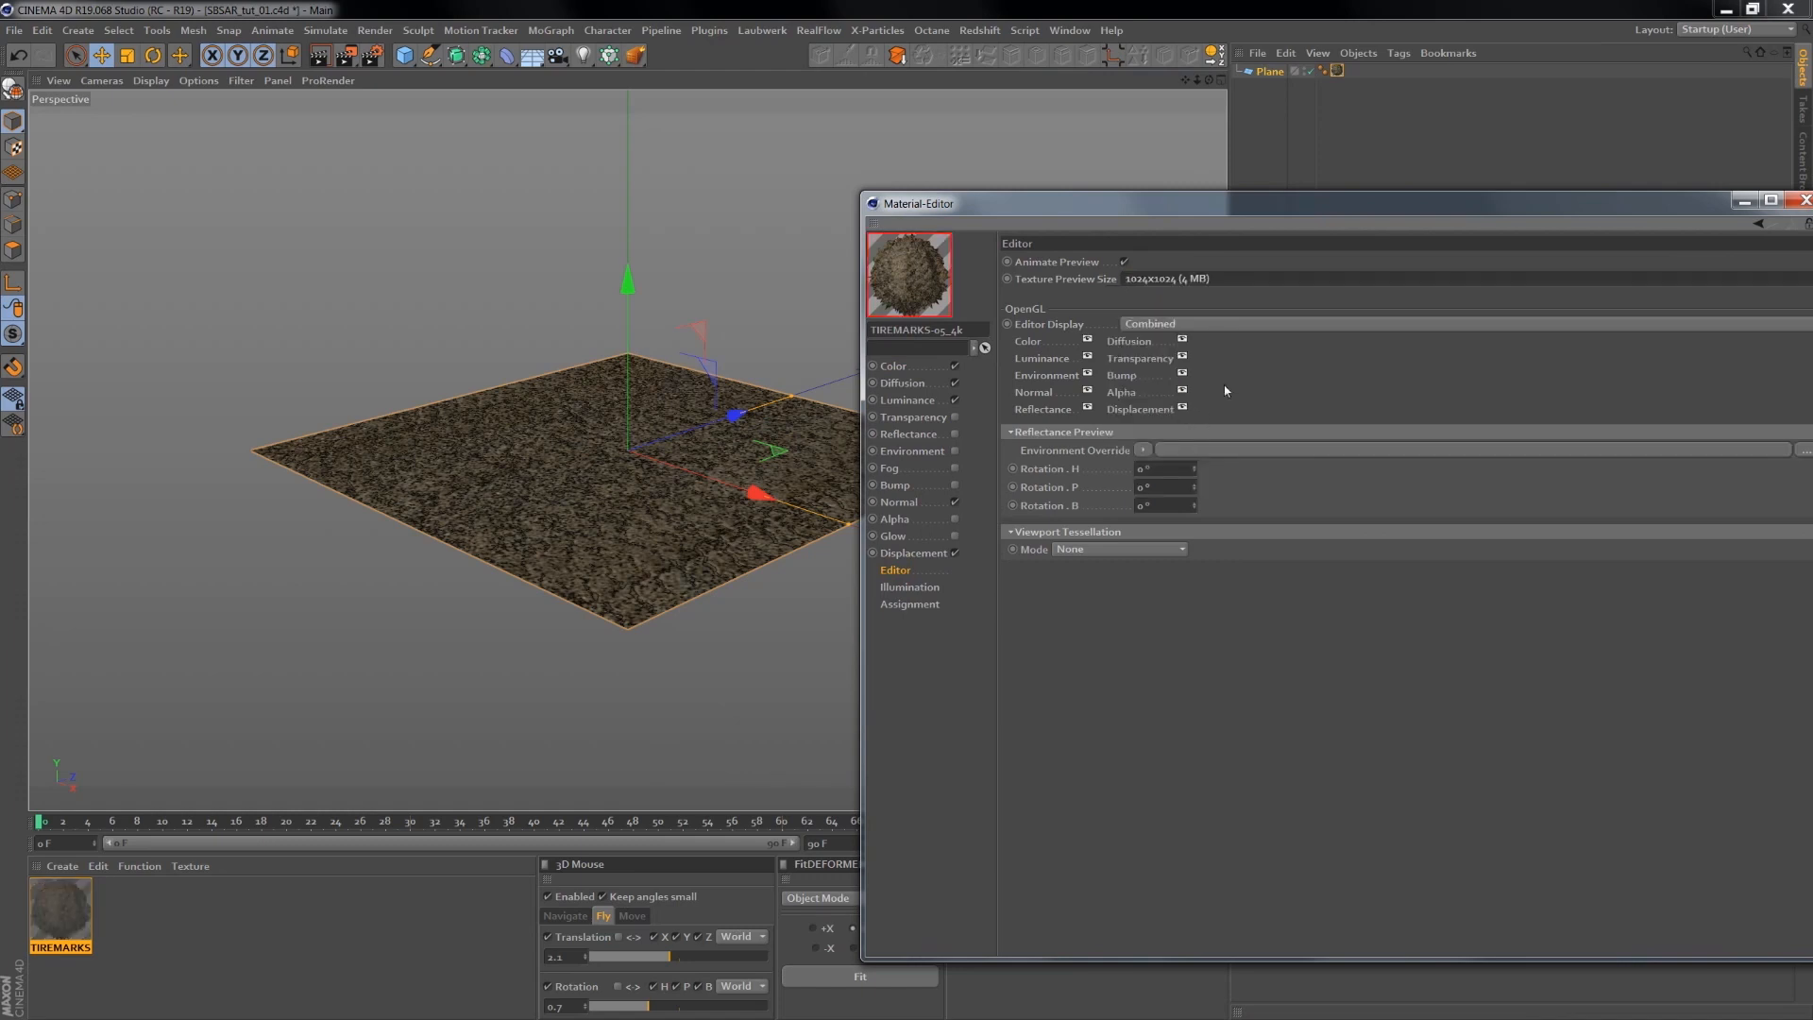
{"action": "scroll", "coordinate": [657, 498], "scroll_direction": "up", "scroll_amount": 6}
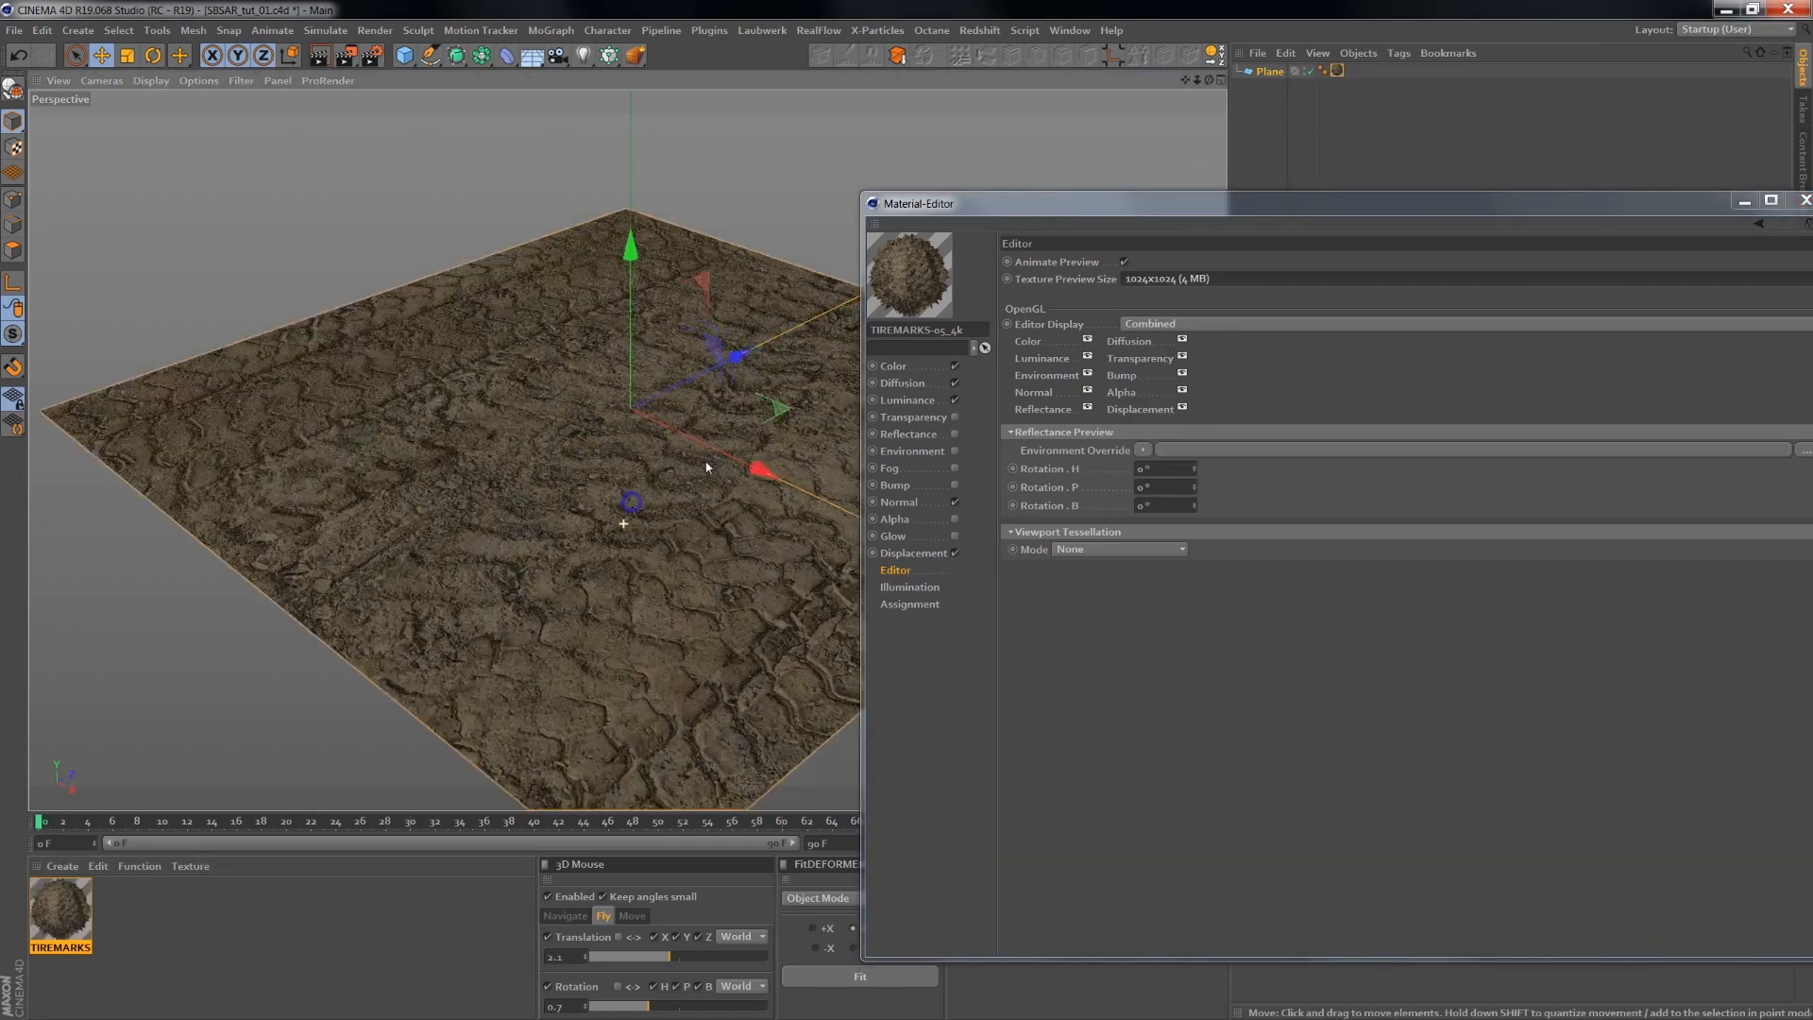
- Enable Sub Polygon Displacement for the TIREMARKS material and set its subdivision level to 6
{"action": "left_click", "coordinate": [912, 553]}
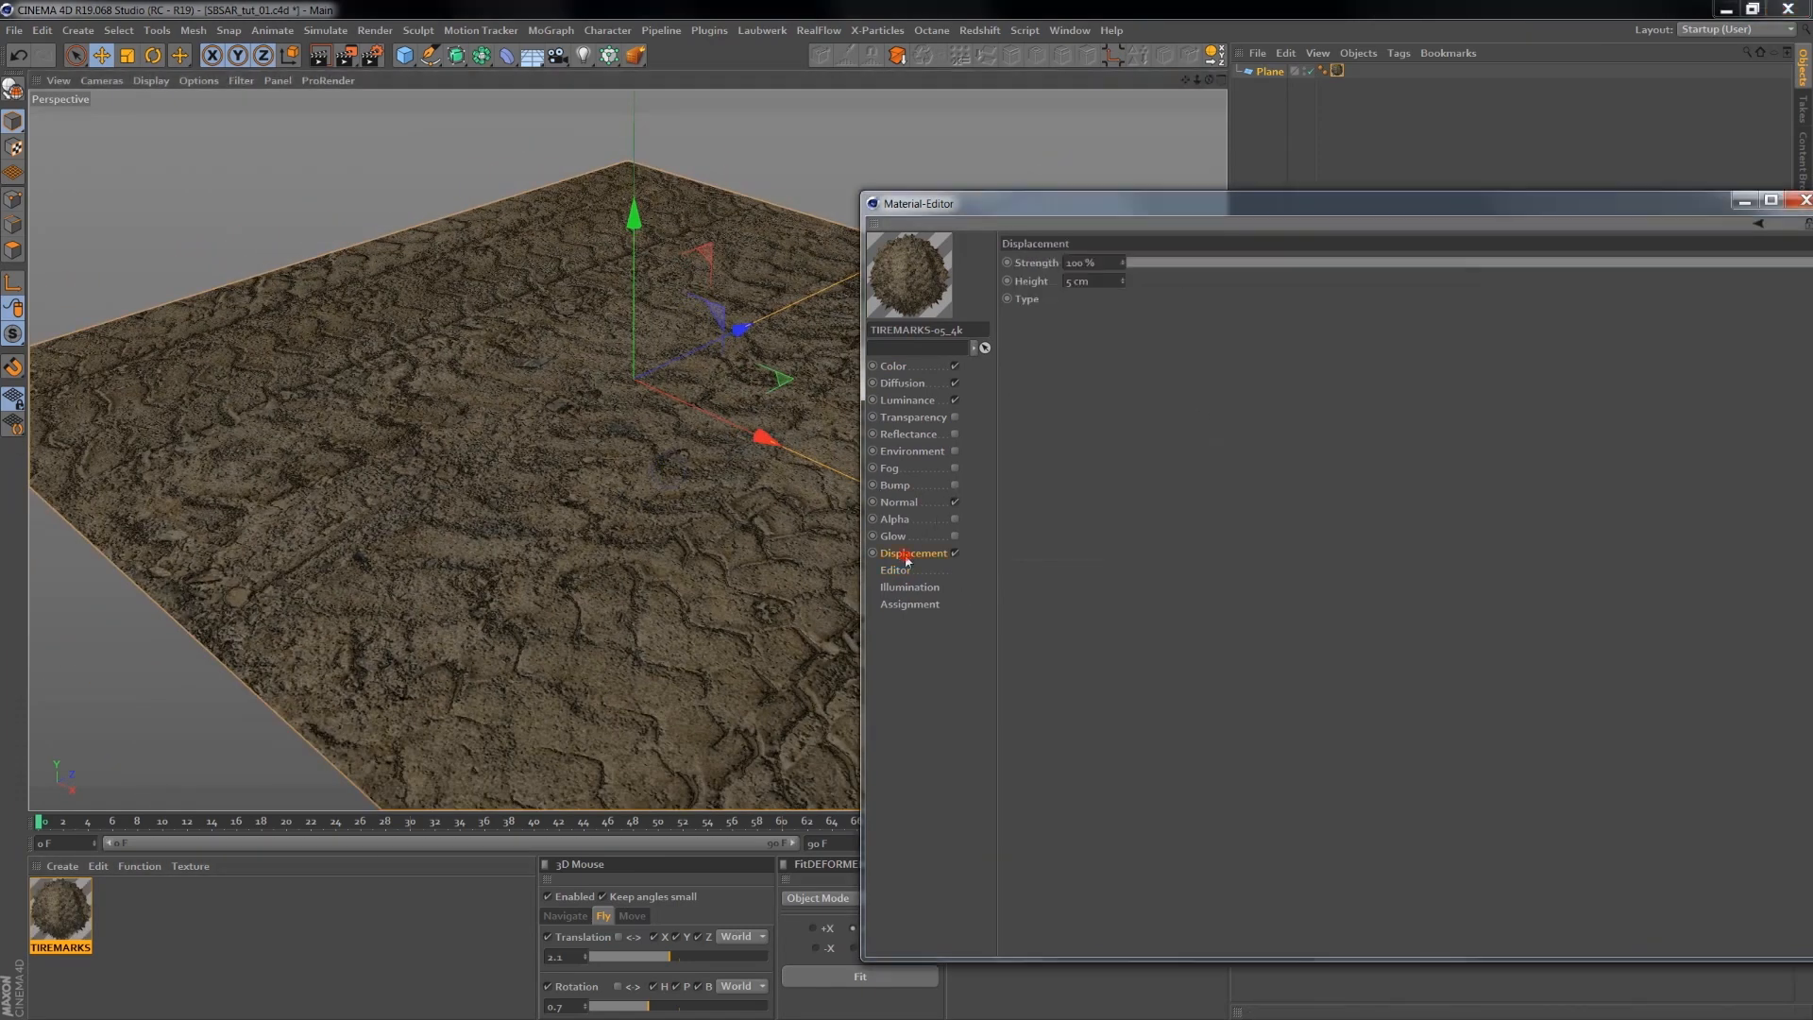
{"action": "left_click", "coordinate": [1160, 417]}
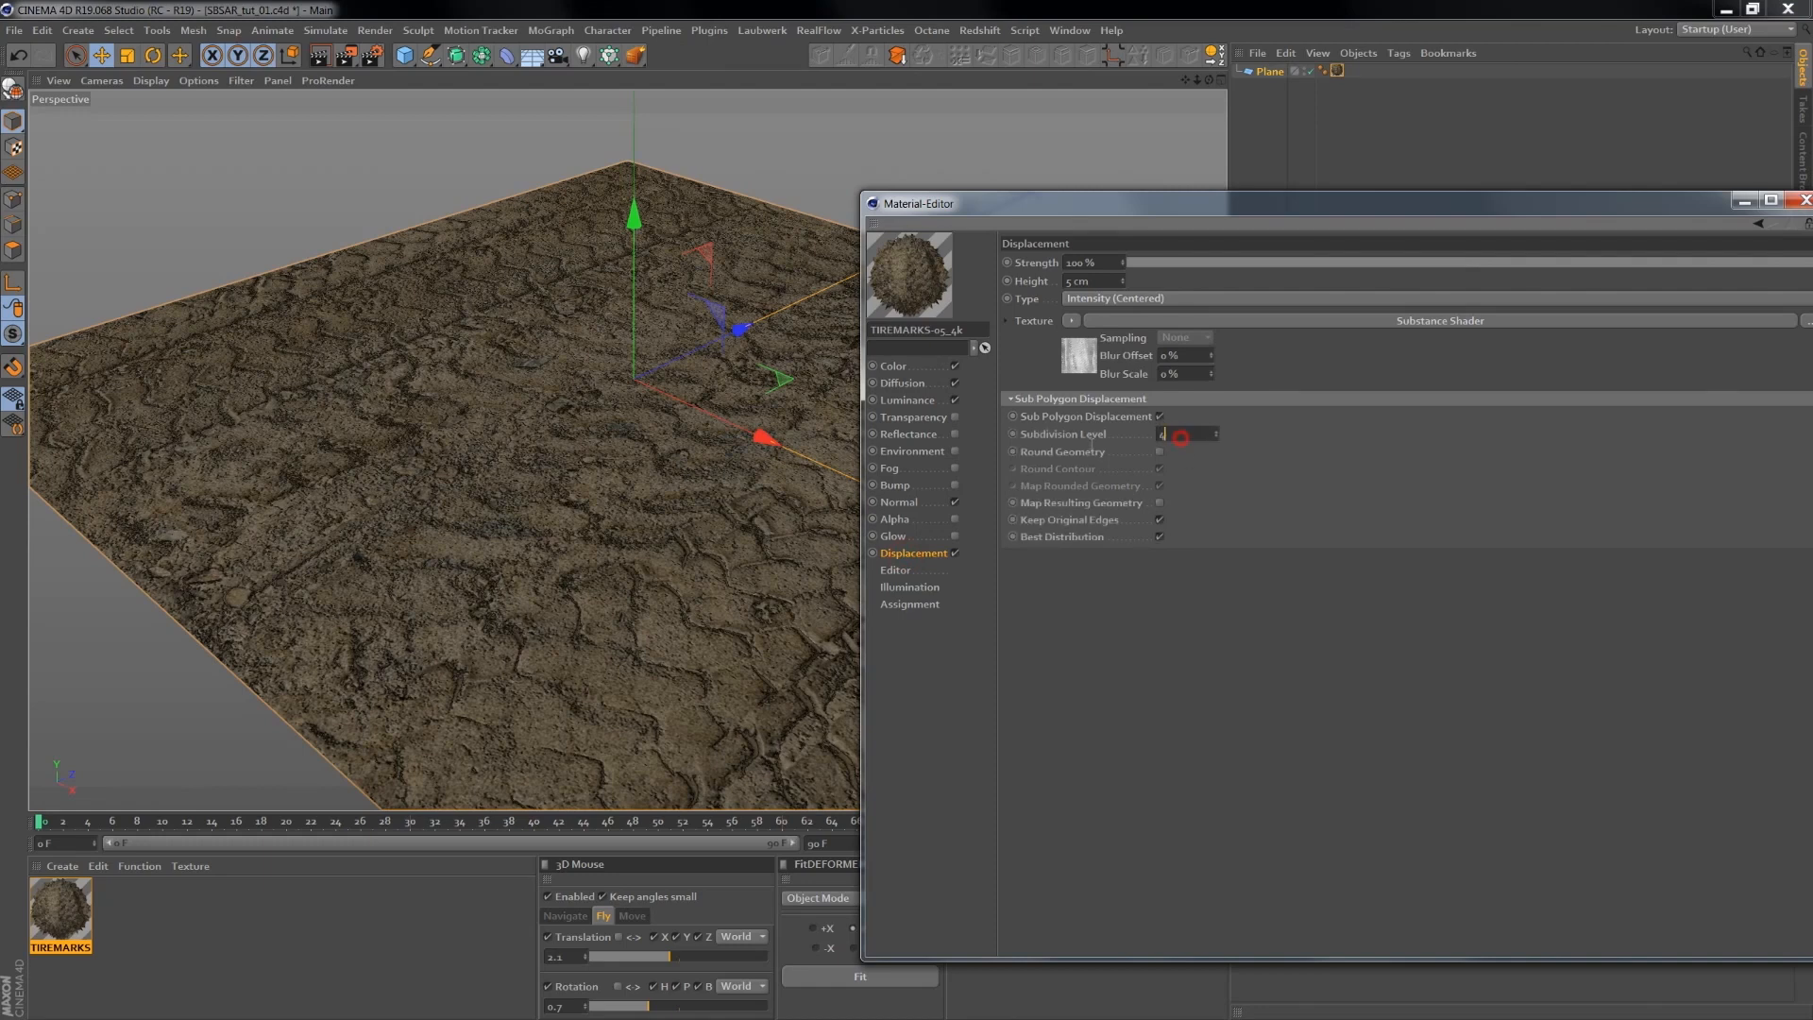
{"action": "type", "text": "6"}
{"action": "key", "text": "Return"}
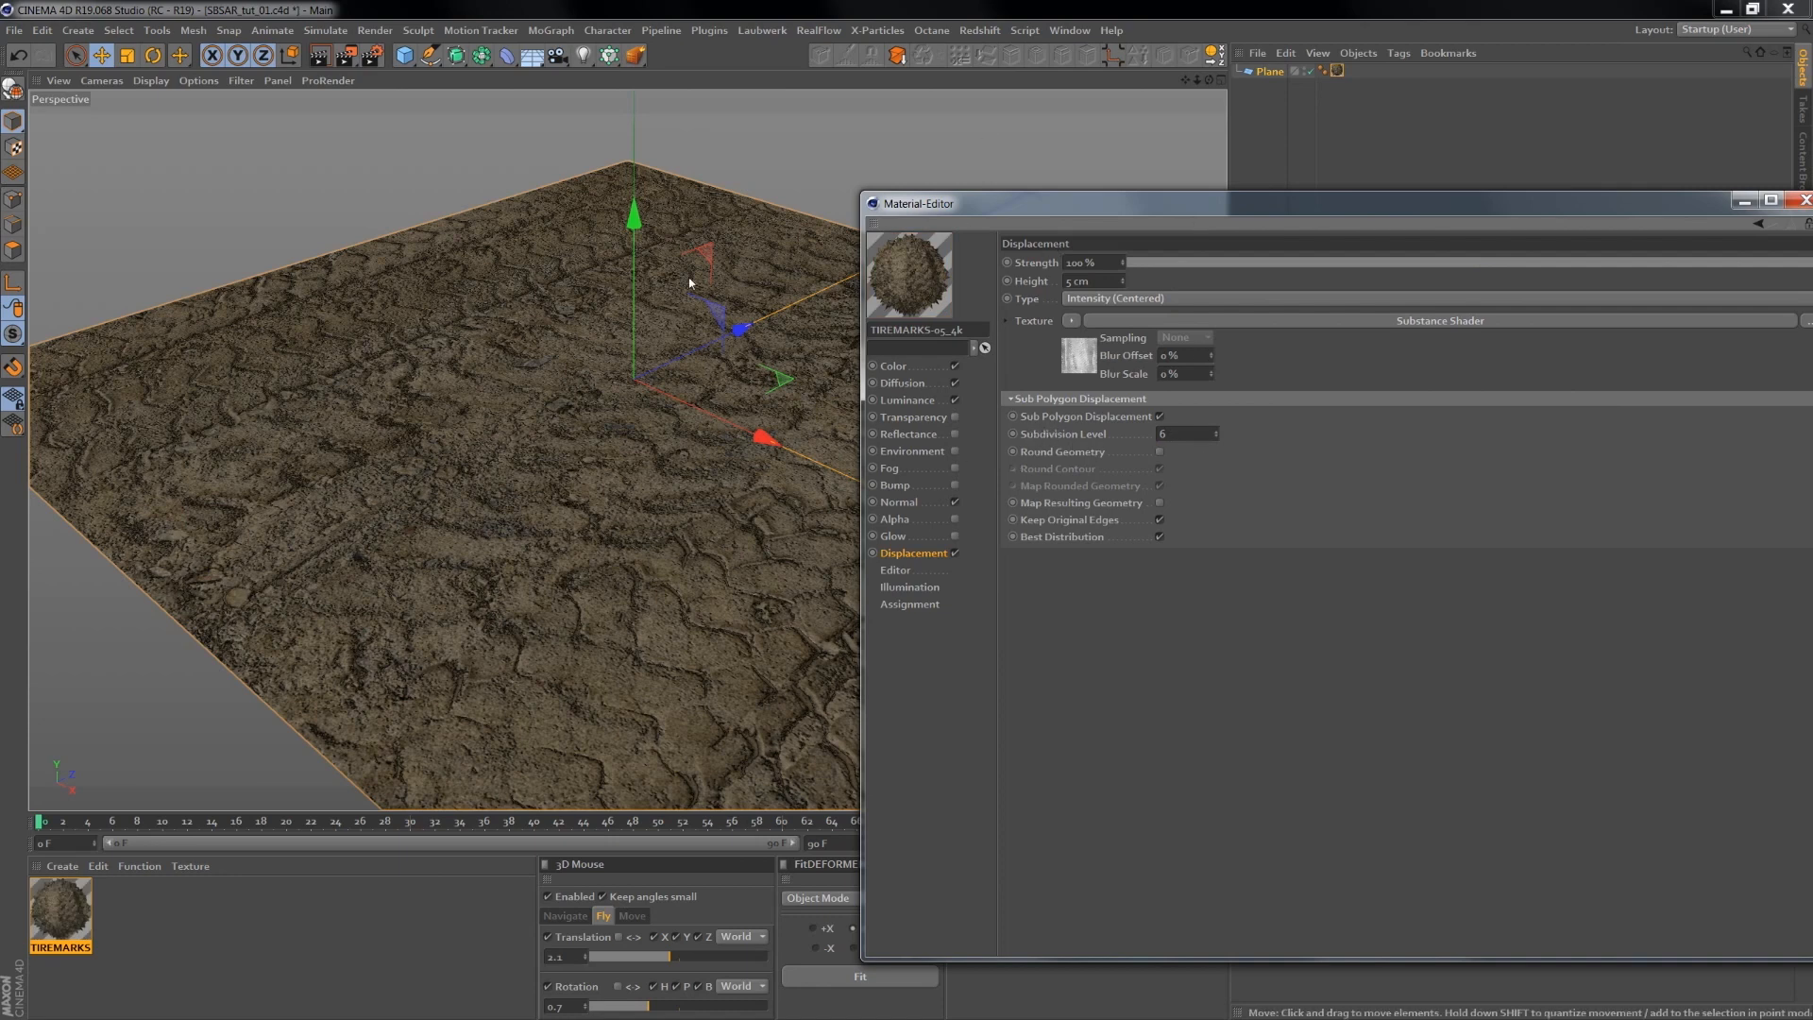
- Render the perspective view to check the plane's displacement, and move the material editor out of the way
{"action": "left_click", "coordinate": [629, 375]}
{"action": "key", "text": "ctrl+r"}
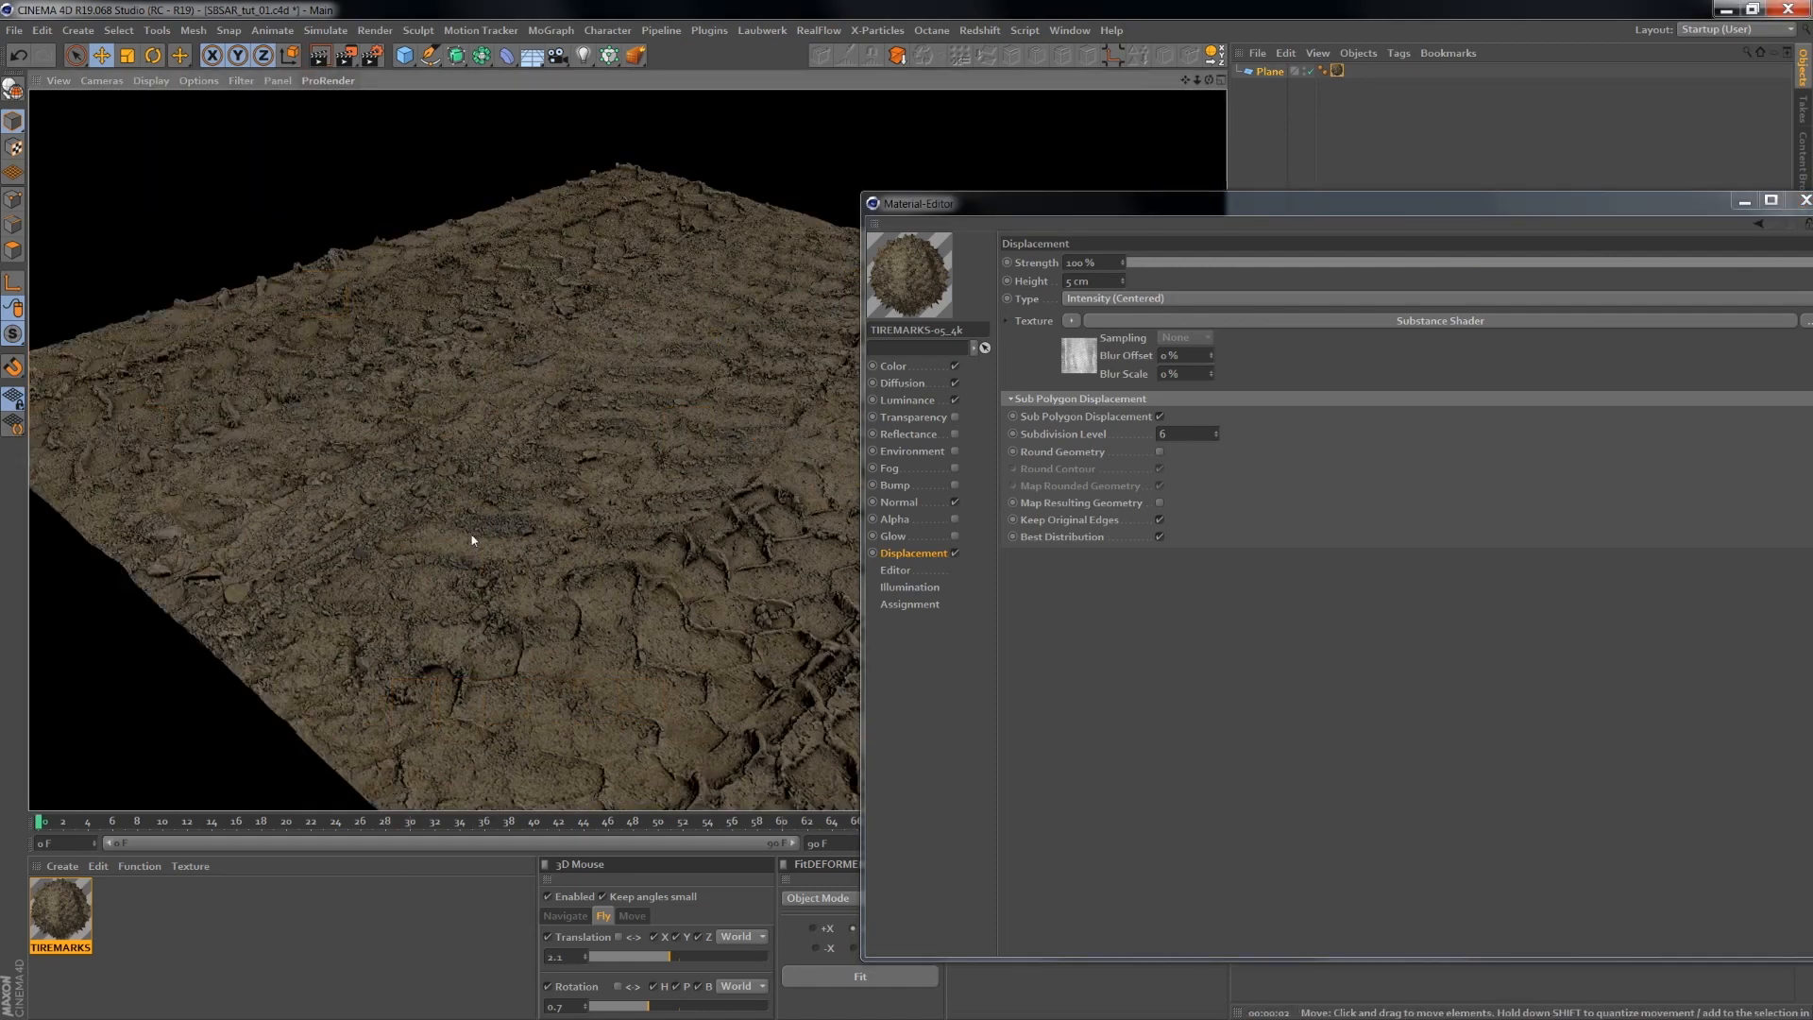
{"action": "left_click", "coordinate": [1313, 201]}
{"action": "left_click_drag", "start_coordinate": [1290, 206], "coordinate": [793, 152]}
{"action": "left_click", "coordinate": [1264, 163]}
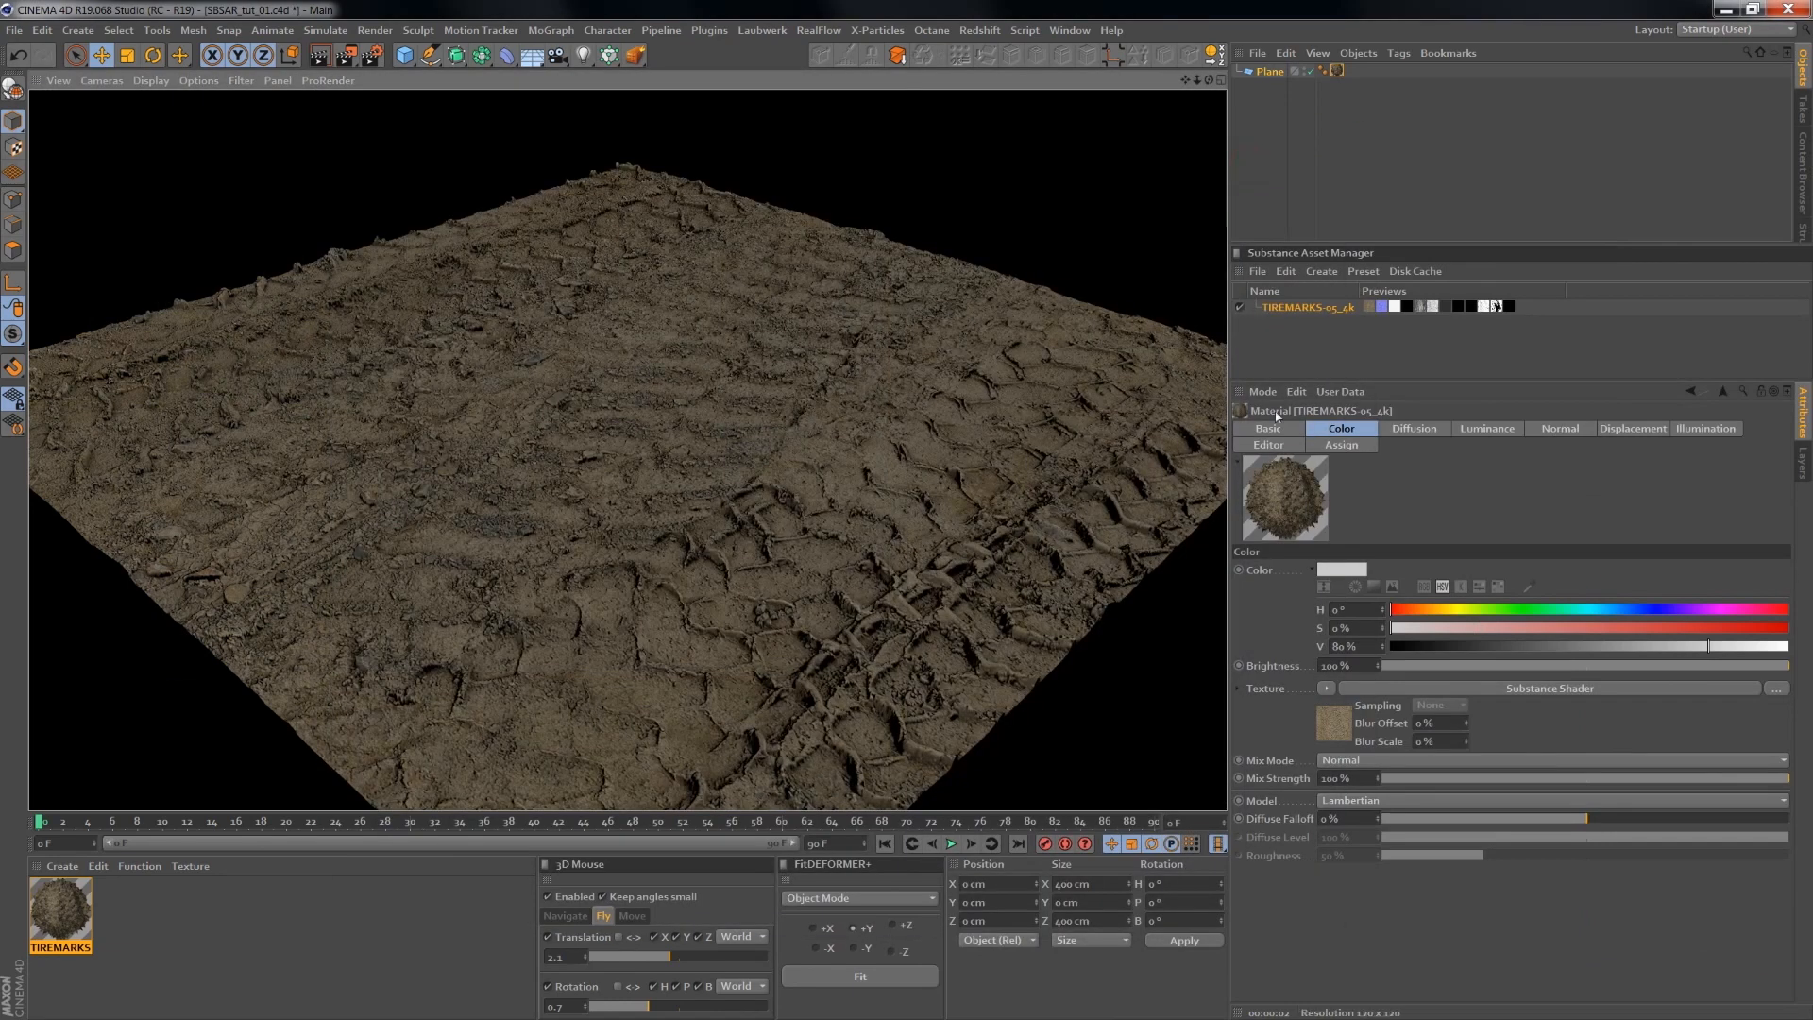
- Enable Water on the TIREMARKS-05_4k asset with a Water Level of 0.3 and review the output map previews
{"action": "left_click", "coordinate": [1306, 308]}
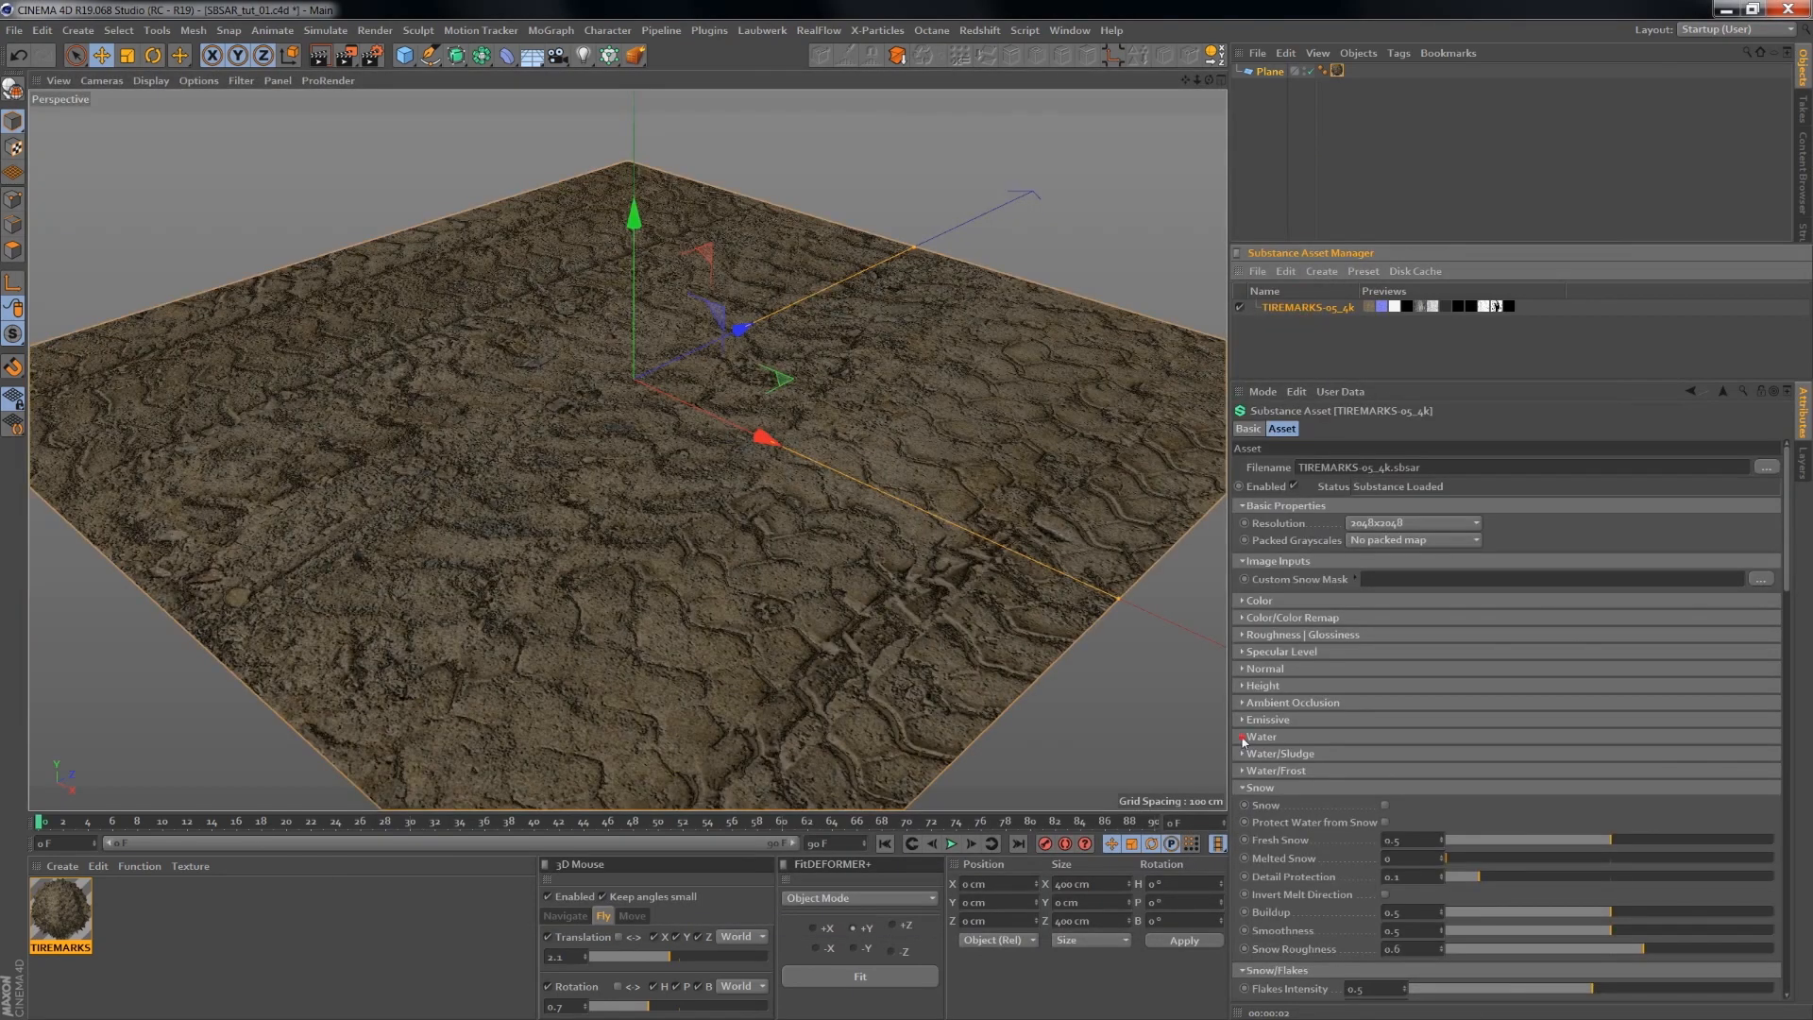
{"action": "left_click", "coordinate": [1243, 737]}
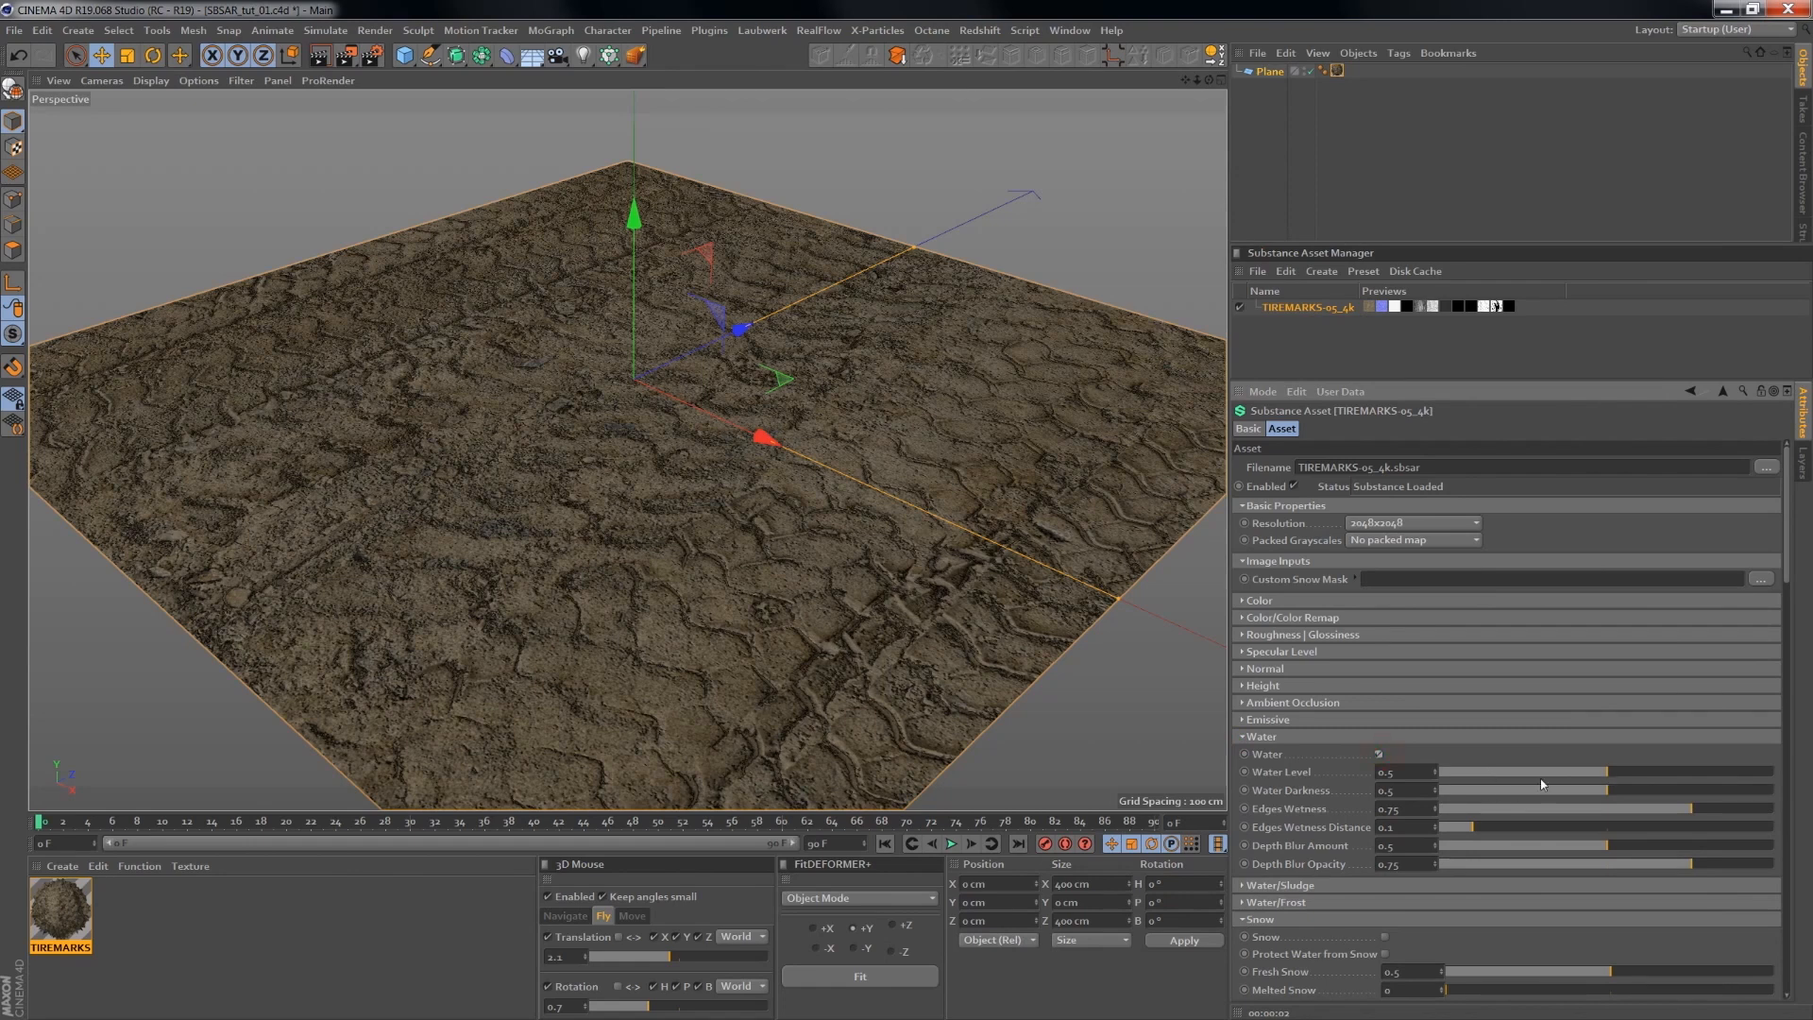
{"action": "left_click", "coordinate": [1540, 773]}
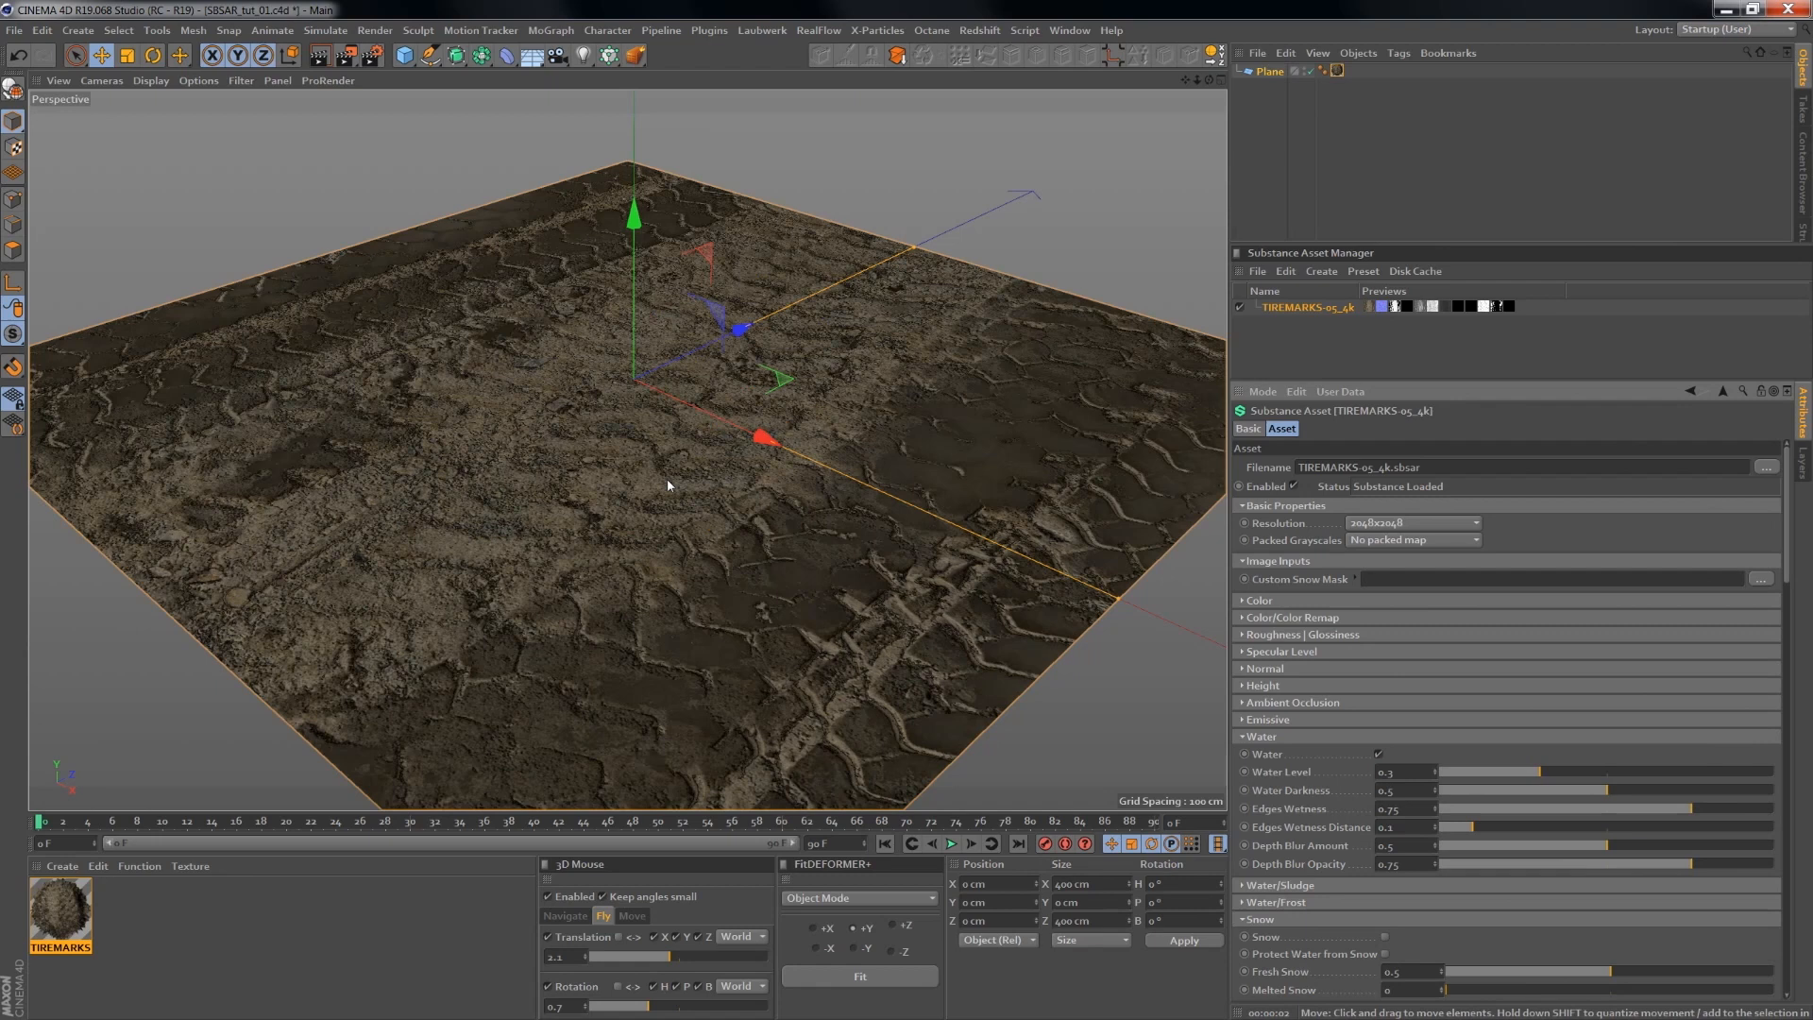
{"action": "left_click_drag", "start_coordinate": [1787, 489], "coordinate": [1797, 772]}
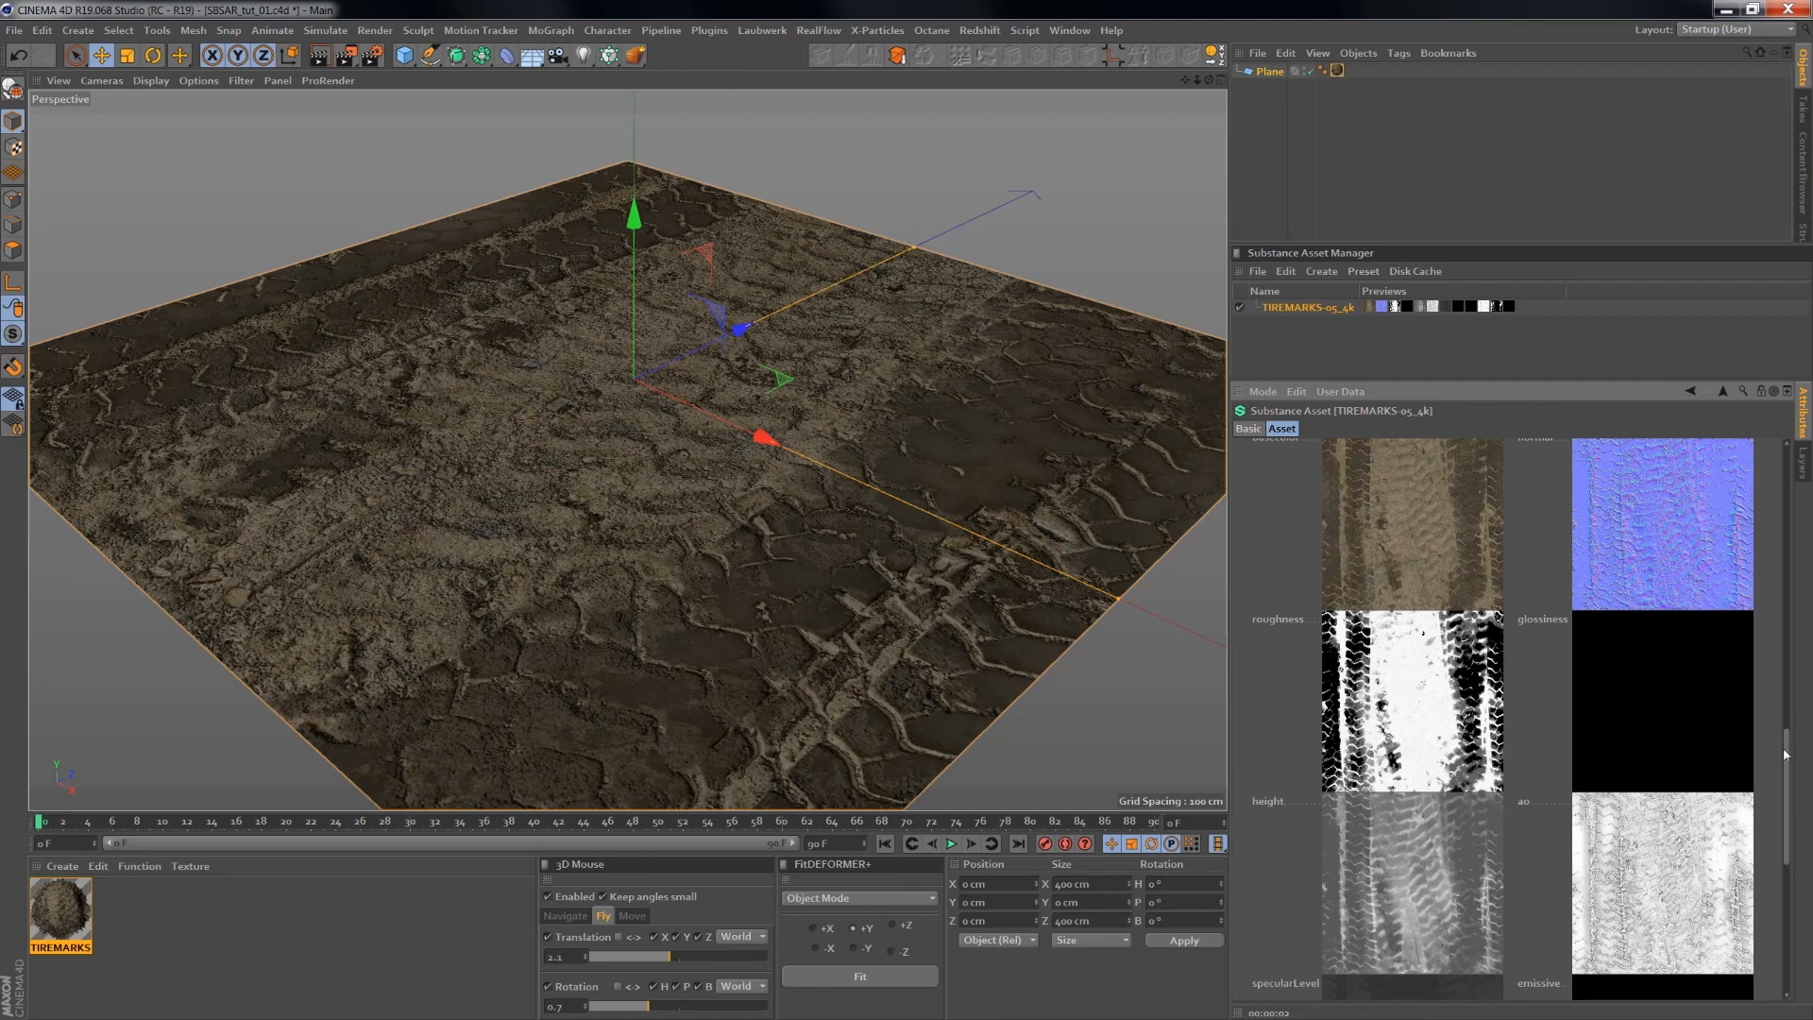
{"action": "left_click_drag", "start_coordinate": [1786, 754], "coordinate": [1799, 891]}
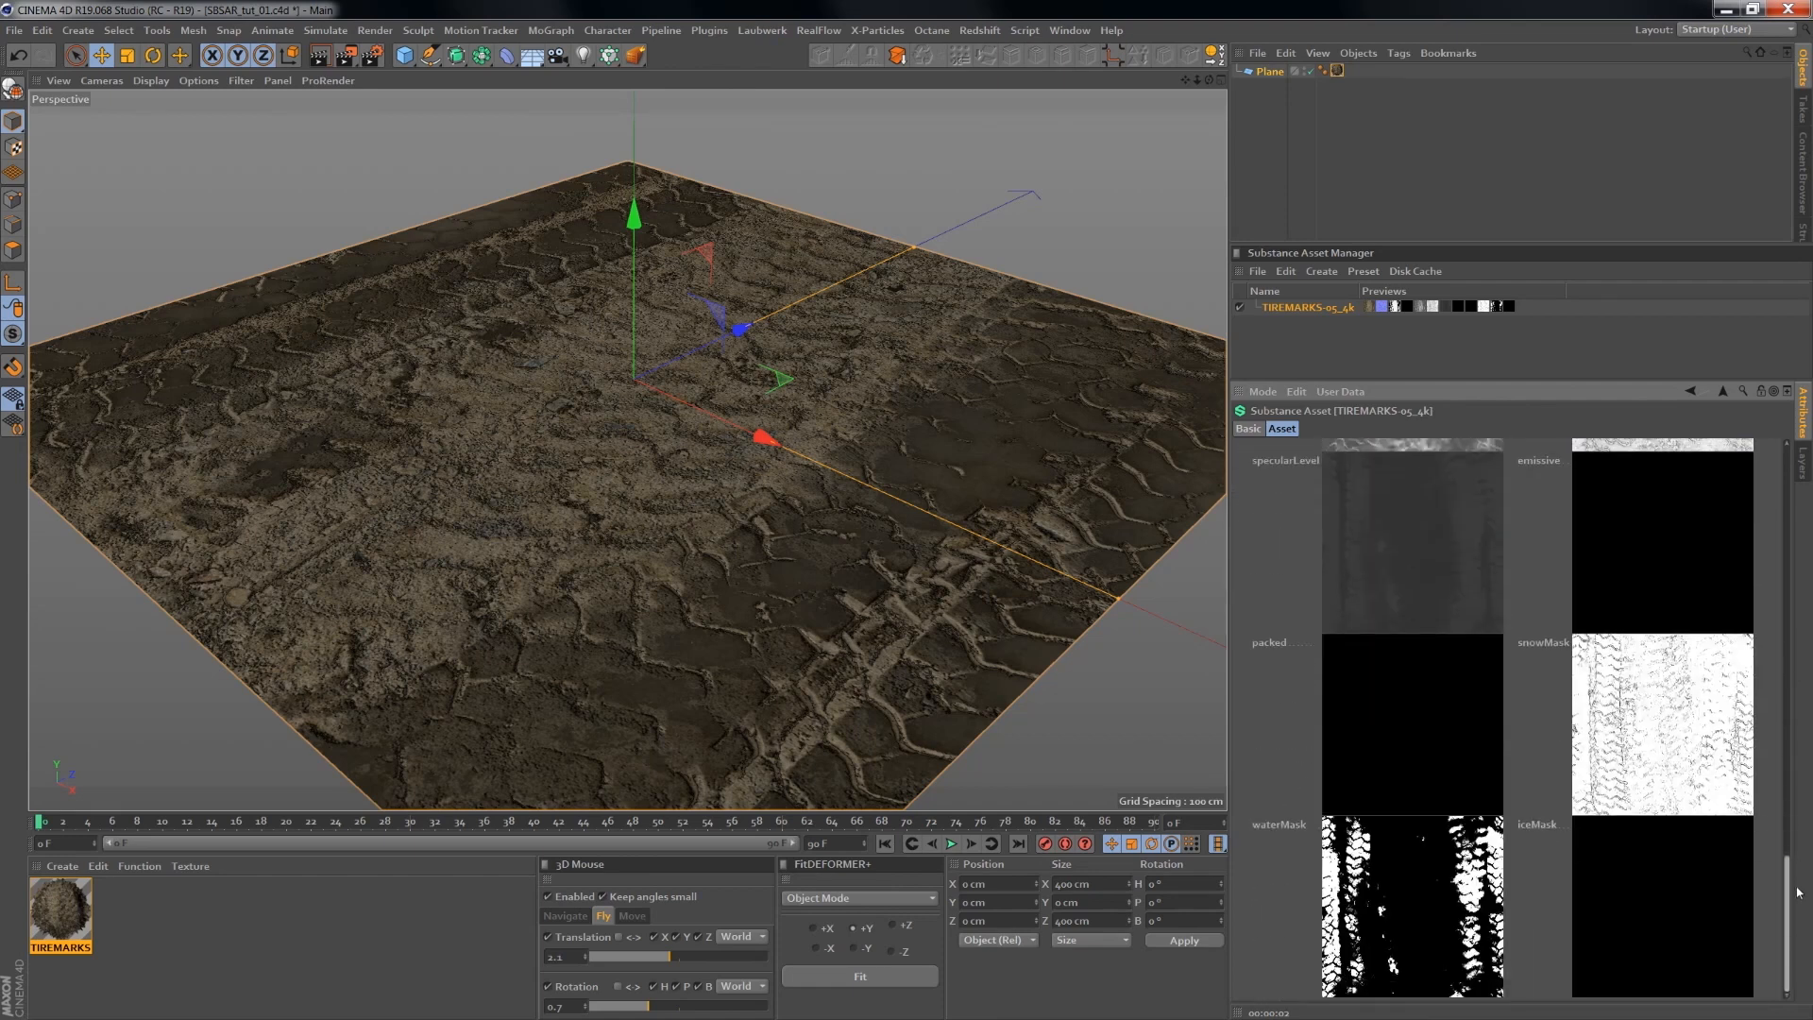
- Inspect the Substance Shader in the TIREMARKS material's Color channel and its available output channels, keeping TIREMARKS-05_4k_basecolor selected
{"action": "double_click", "coordinate": [60, 909]}
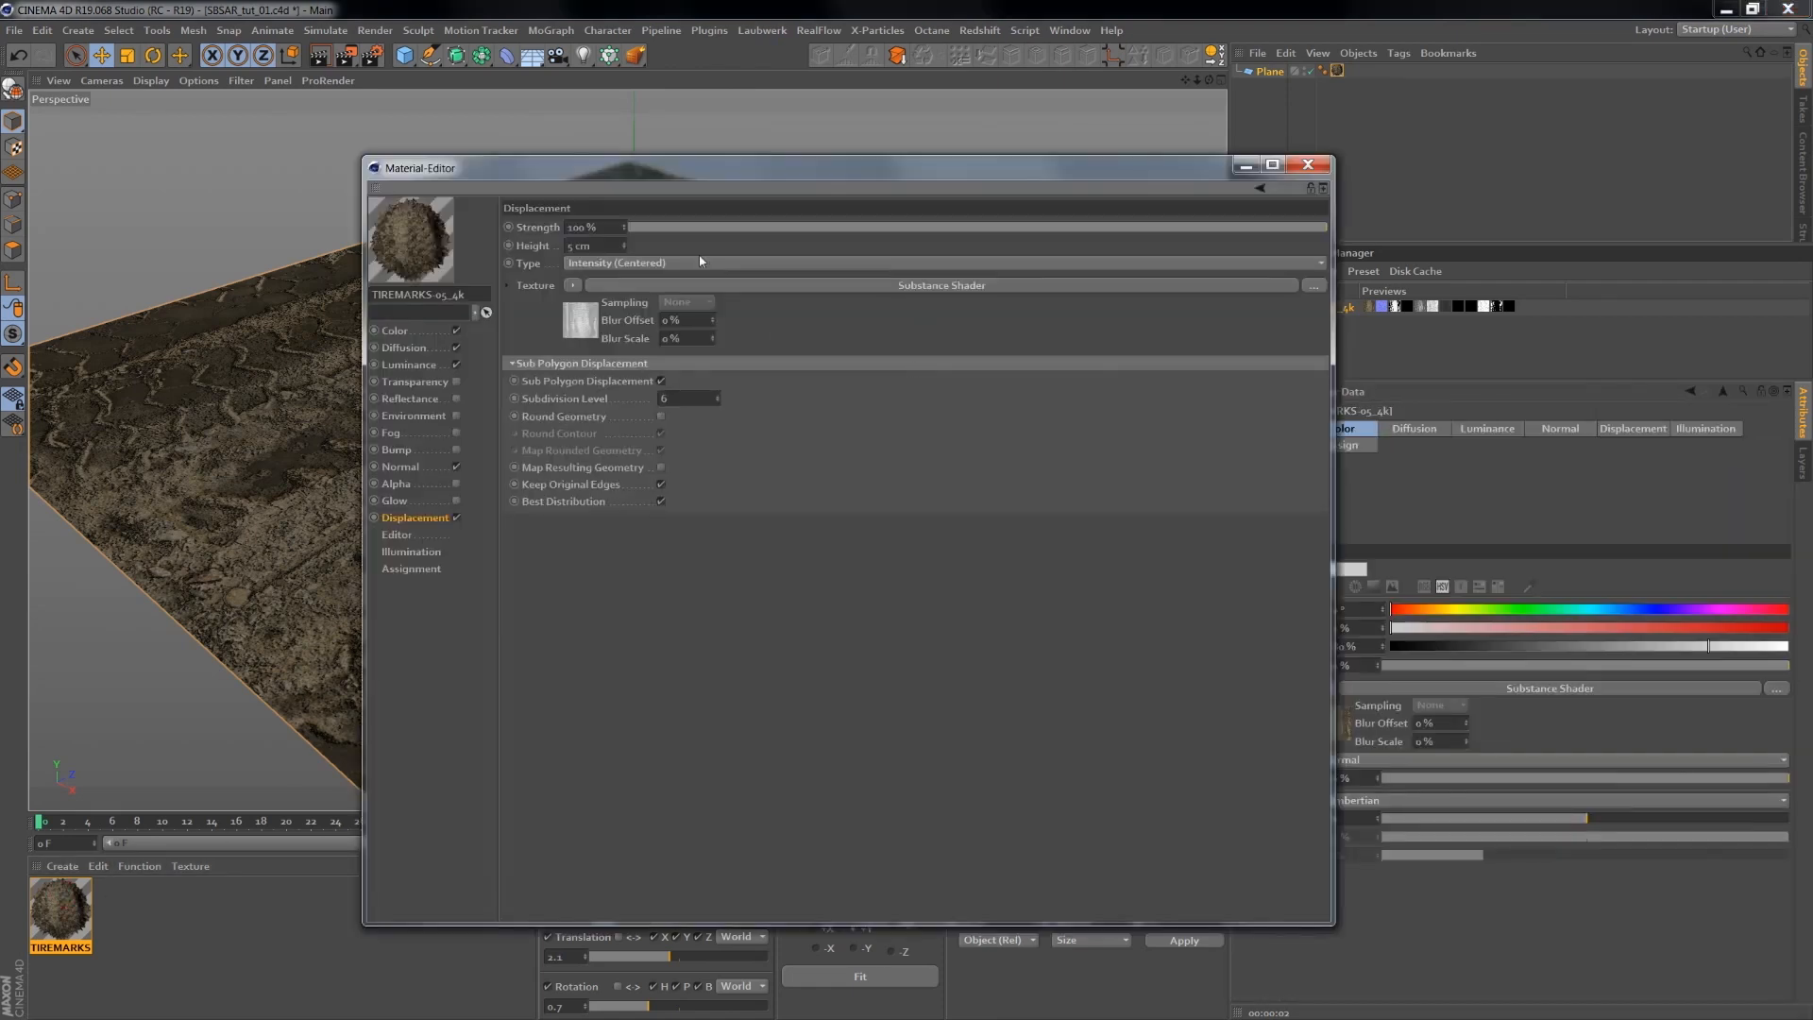
{"action": "left_click_drag", "start_coordinate": [655, 170], "coordinate": [1077, 176]}
{"action": "left_click", "coordinate": [817, 336]}
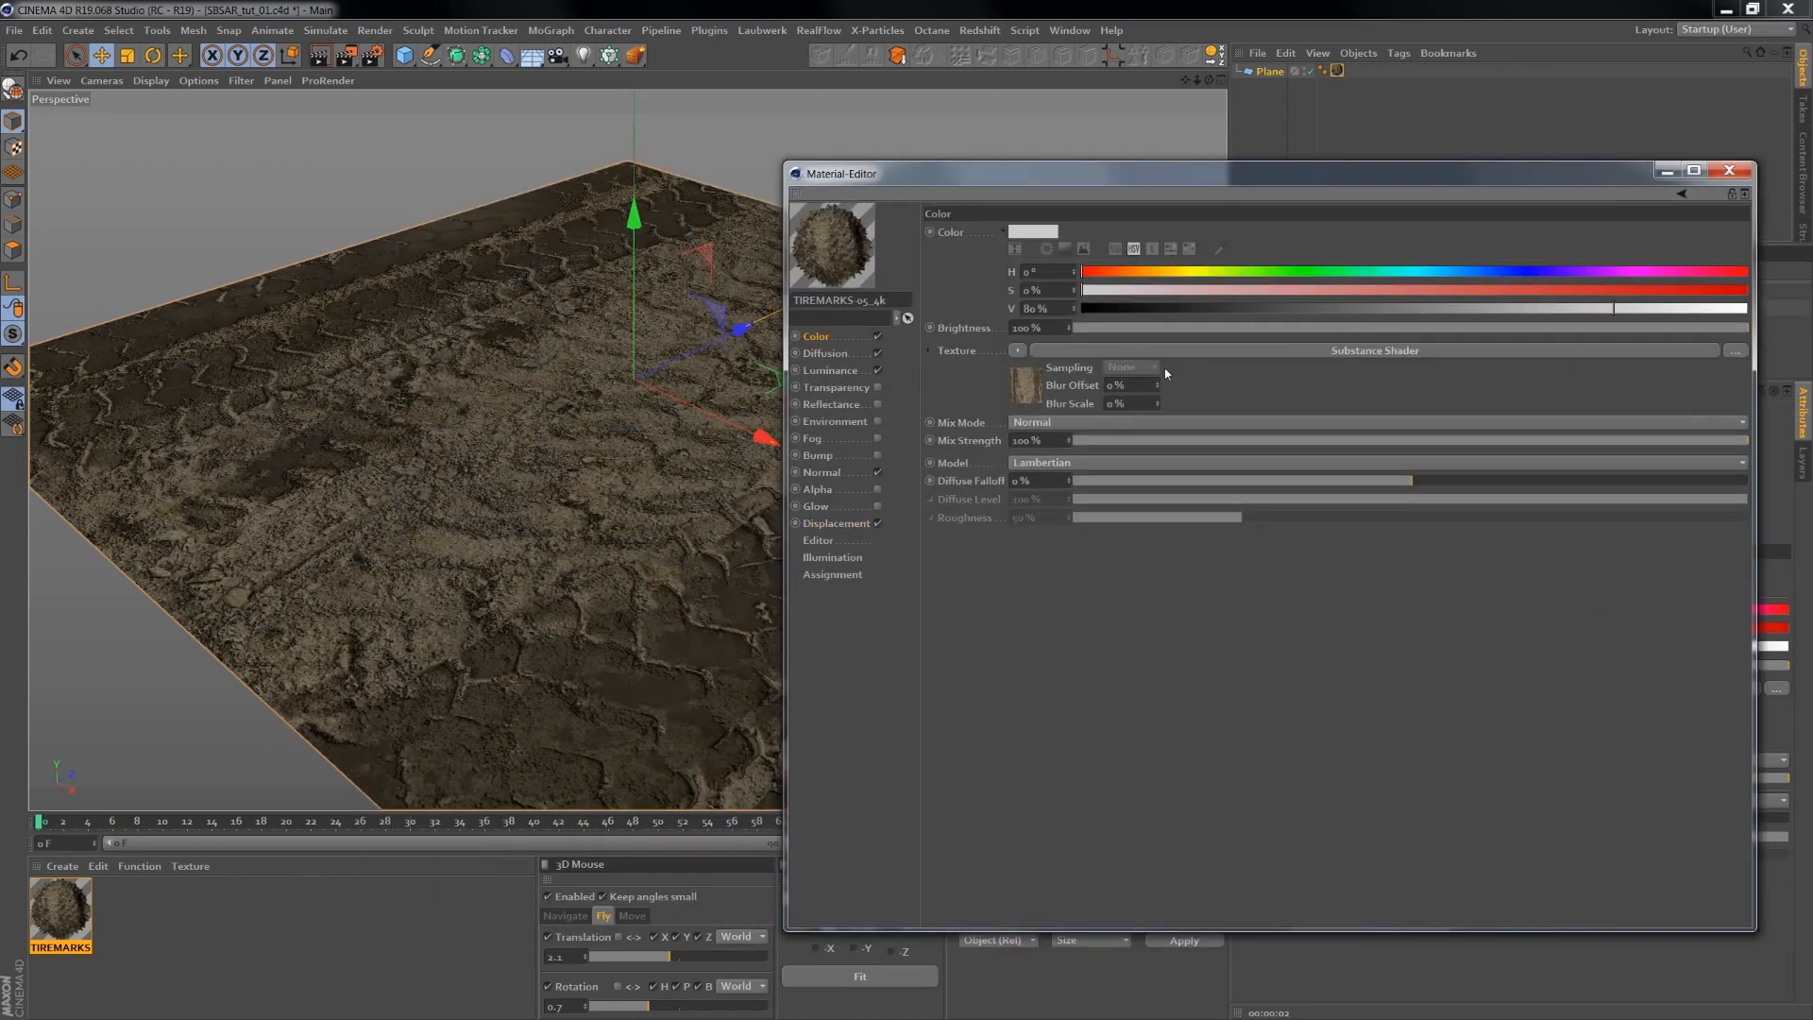
{"action": "left_click", "coordinate": [929, 351]}
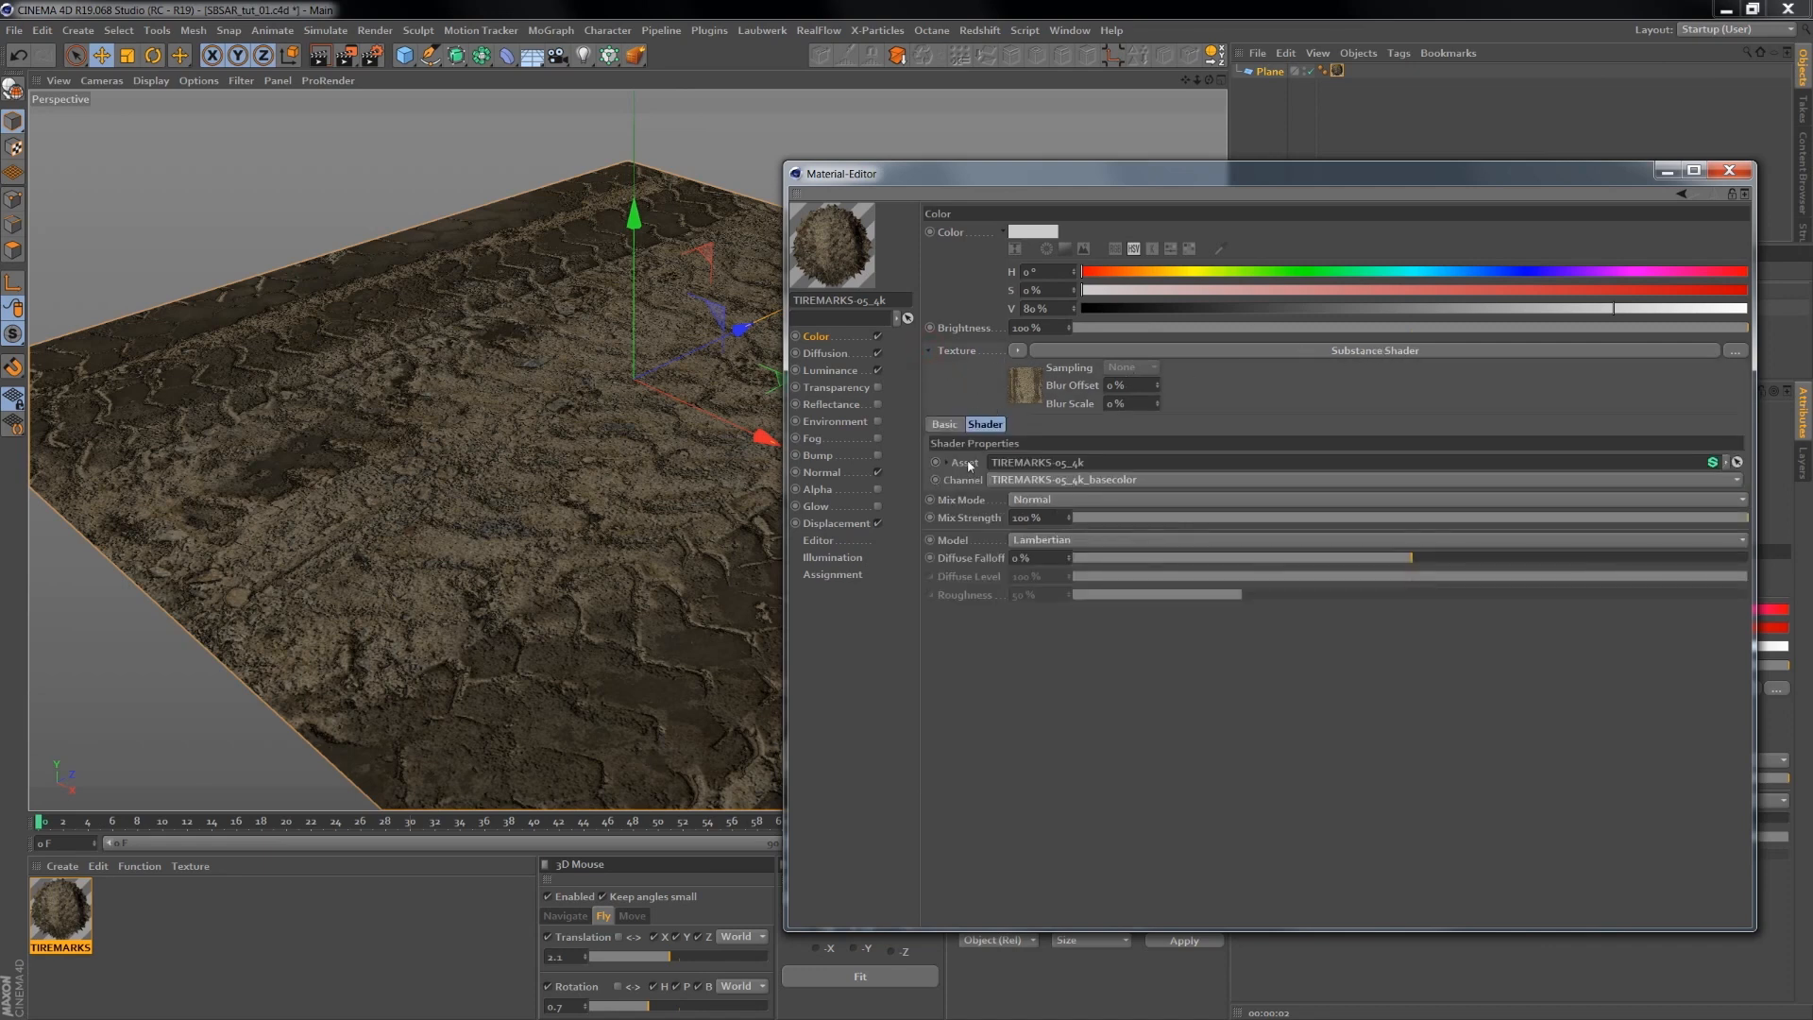
{"action": "left_click", "coordinate": [1016, 481]}
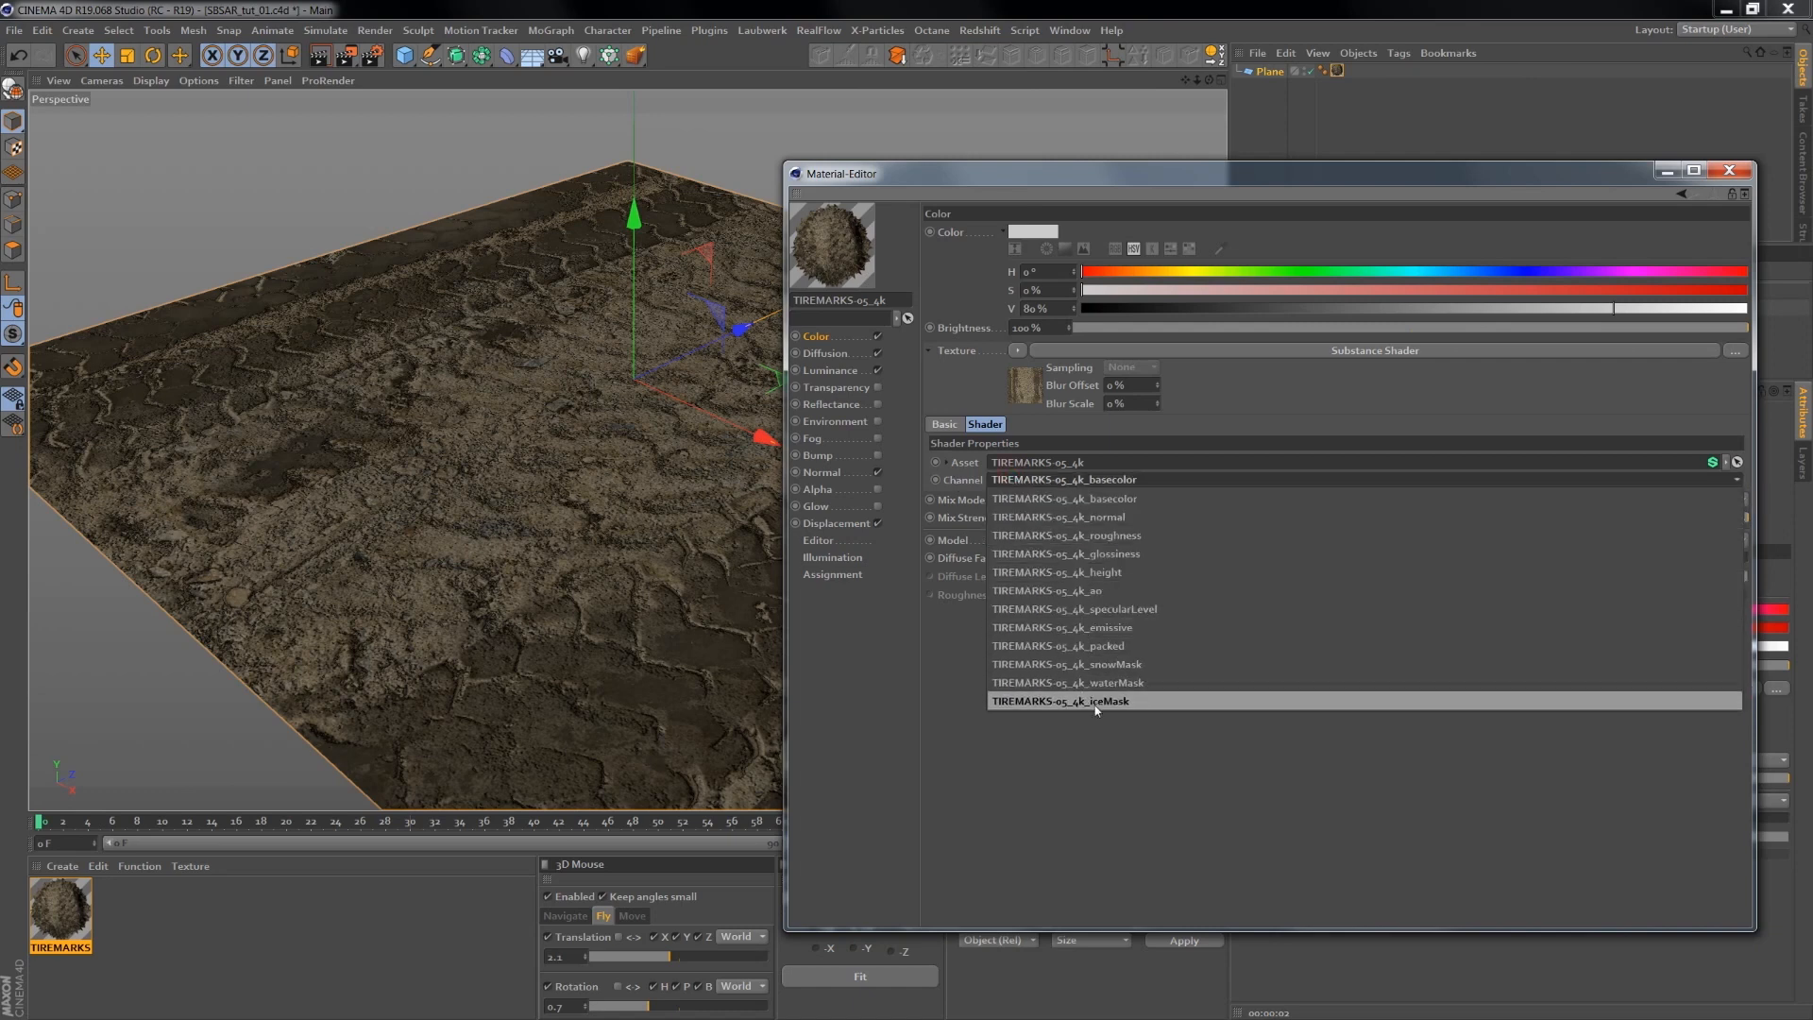
{"action": "left_click", "coordinate": [1095, 499]}
- Compare the shader's channel choices with the TIREMARKS-05_4k asset's outputs and put the material editor away
{"action": "left_click_drag", "start_coordinate": [1653, 180], "coordinate": [1167, 193]}
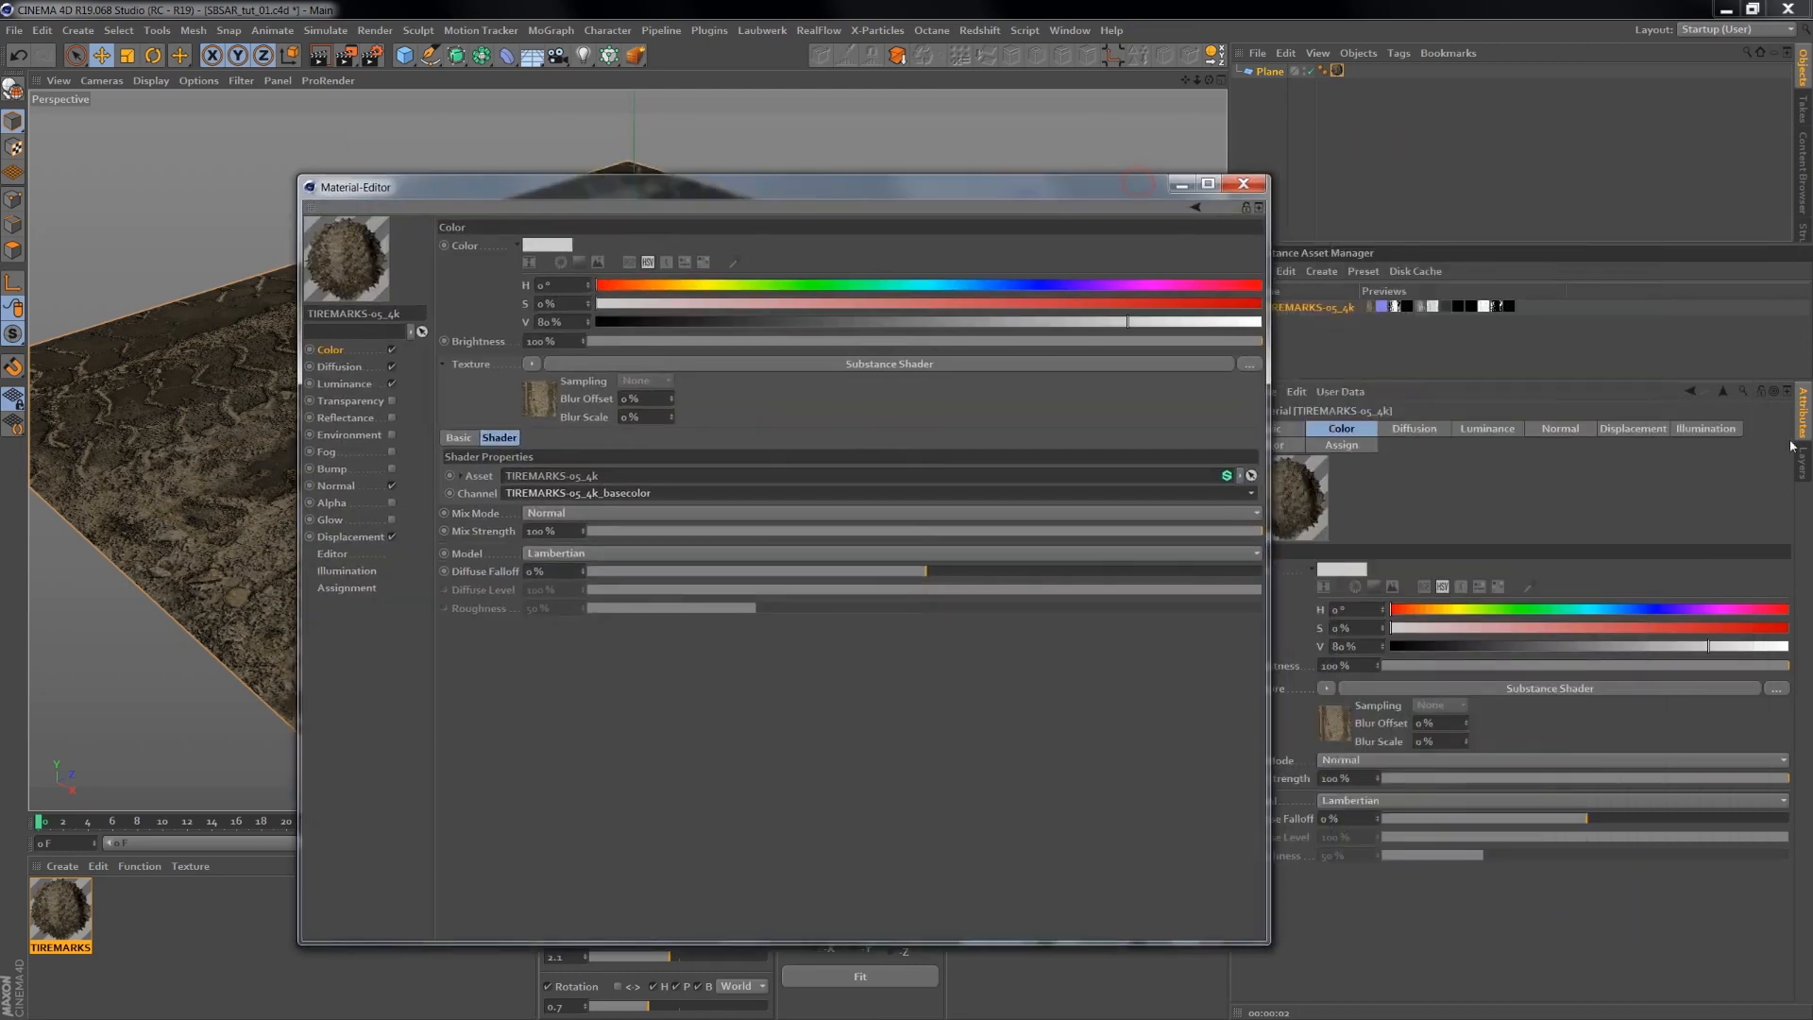
{"action": "left_click", "coordinate": [1329, 305]}
{"action": "scroll", "coordinate": [1776, 768], "scroll_direction": "down", "scroll_amount": 1}
{"action": "left_click_drag", "start_coordinate": [1775, 768], "coordinate": [1793, 454]}
{"action": "left_click_drag", "start_coordinate": [769, 185], "coordinate": [1126, 217]}
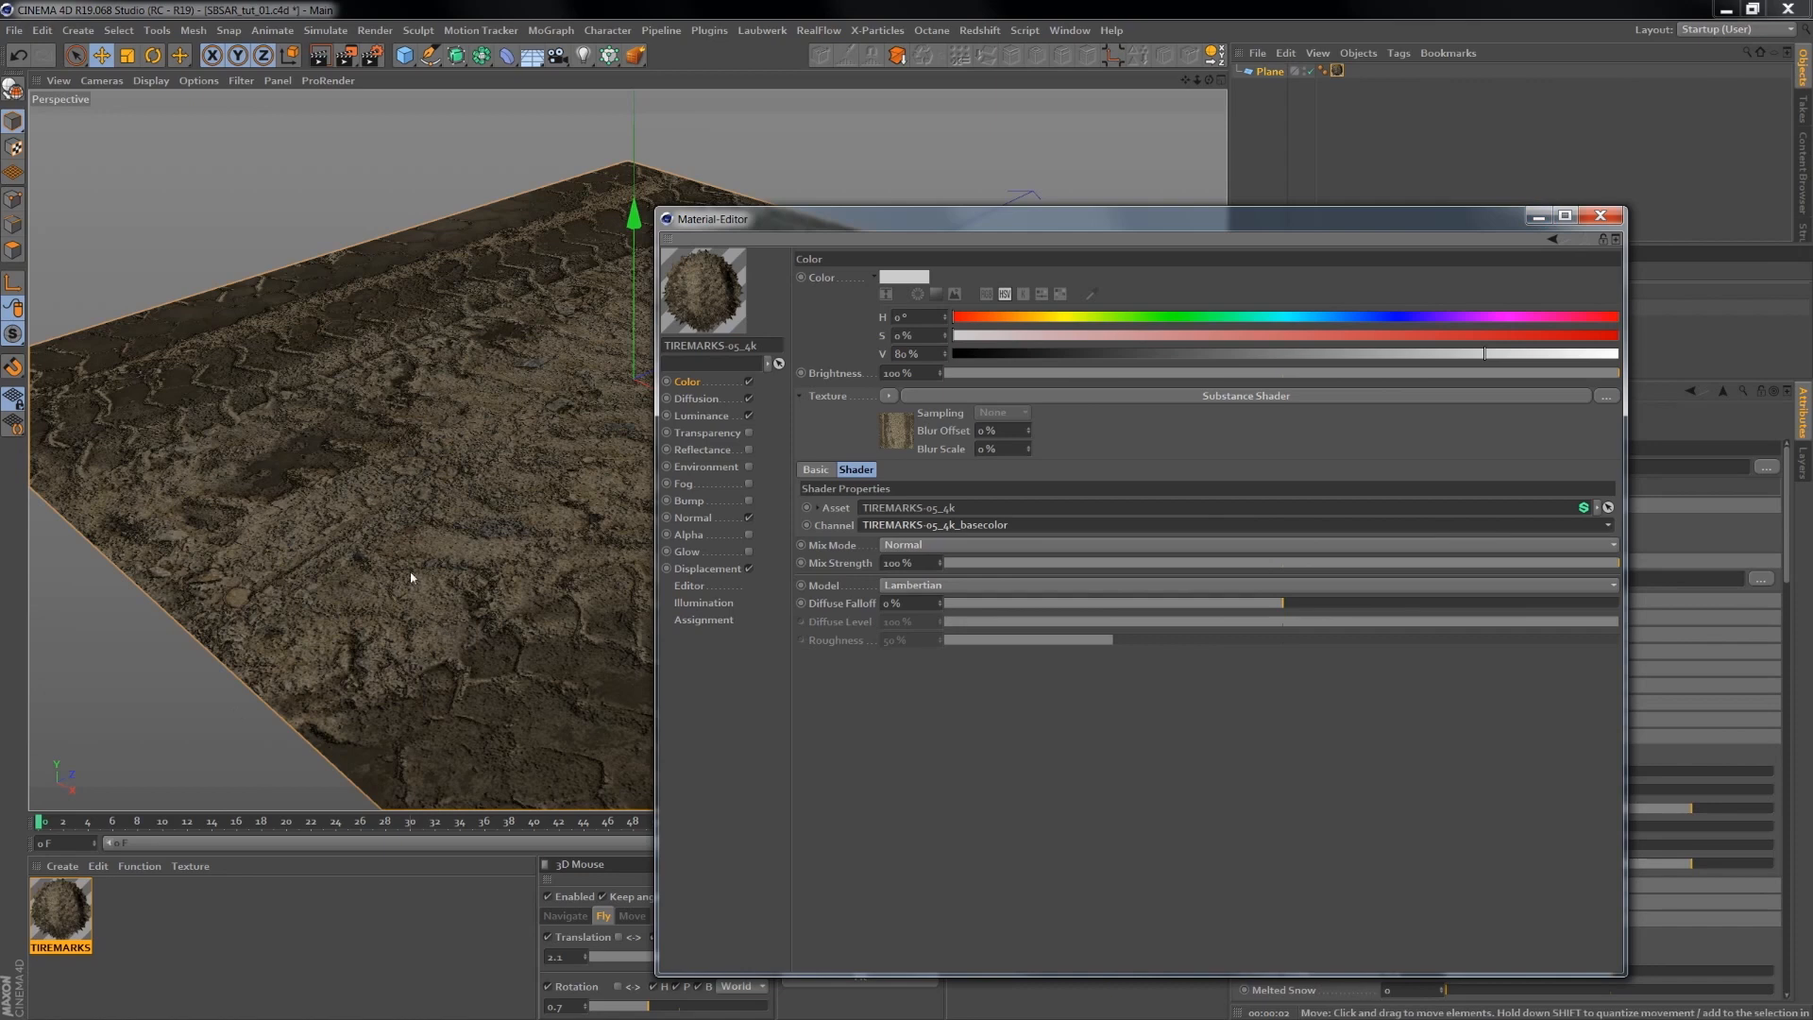
{"action": "left_click", "coordinate": [1539, 216]}
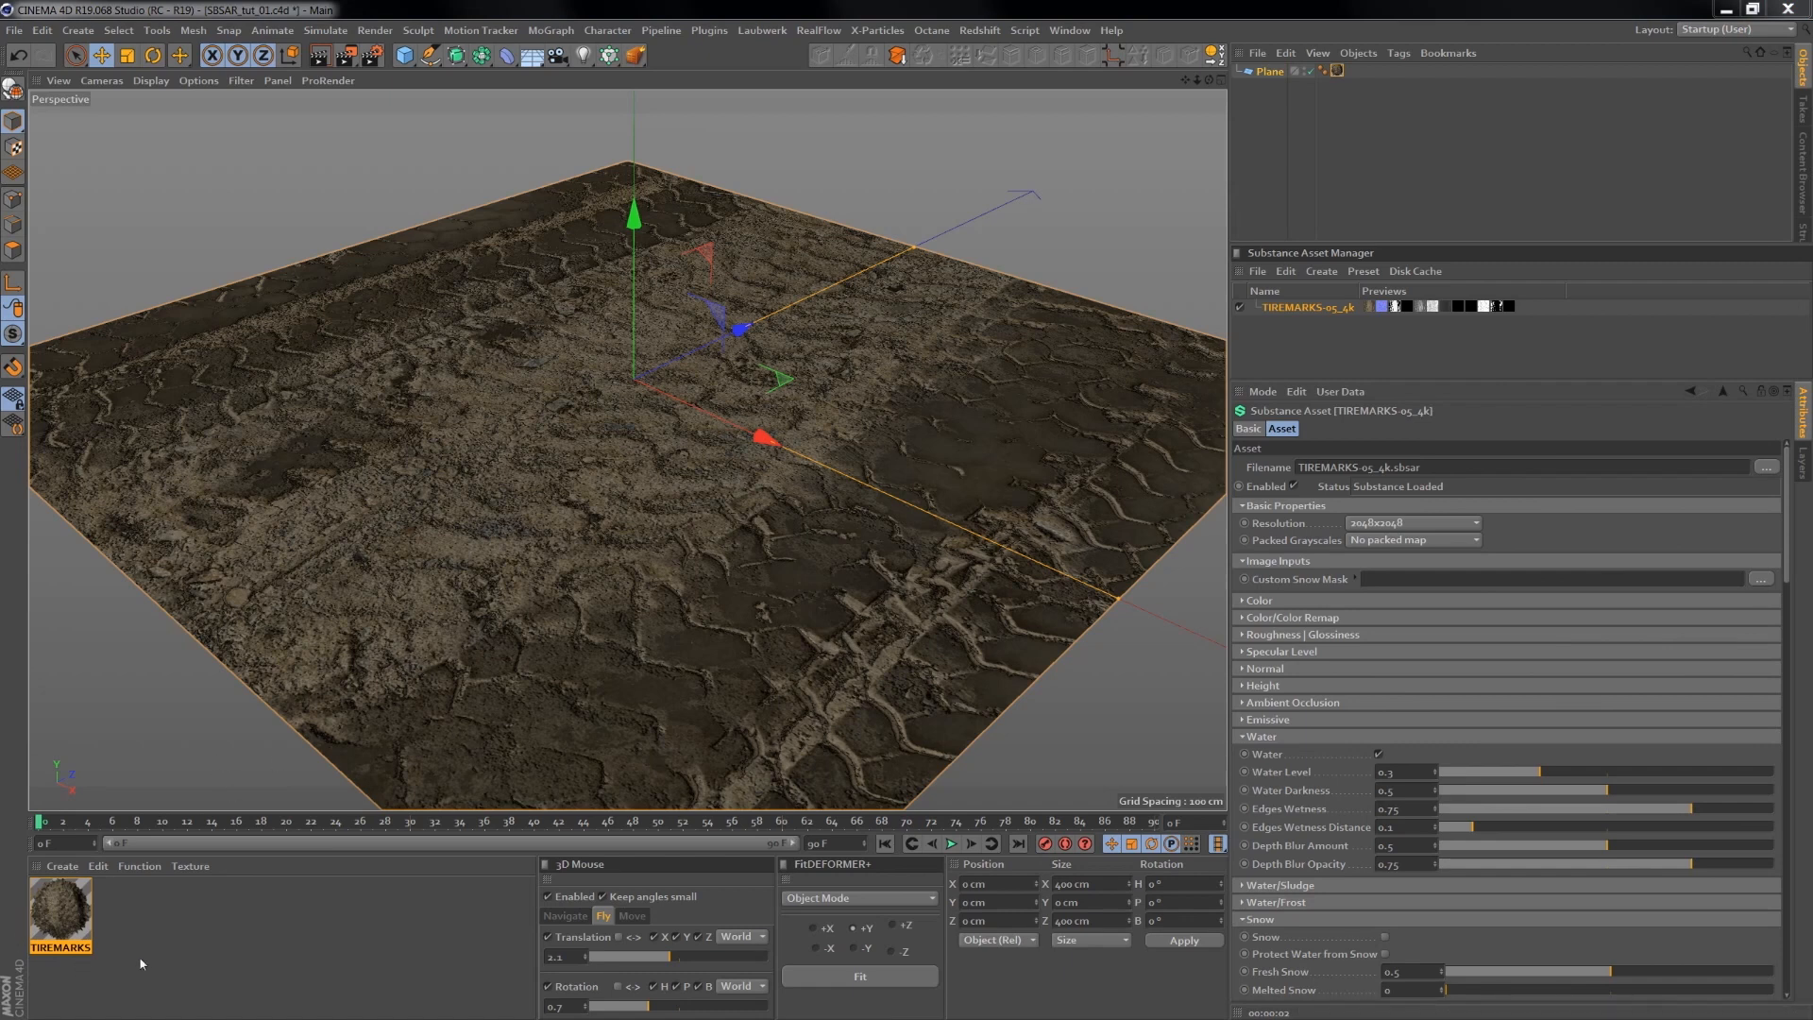
- Delete the TIREMARKS material and dock Octane's Live Viewer beside the perspective view
{"action": "left_click", "coordinate": [54, 914]}
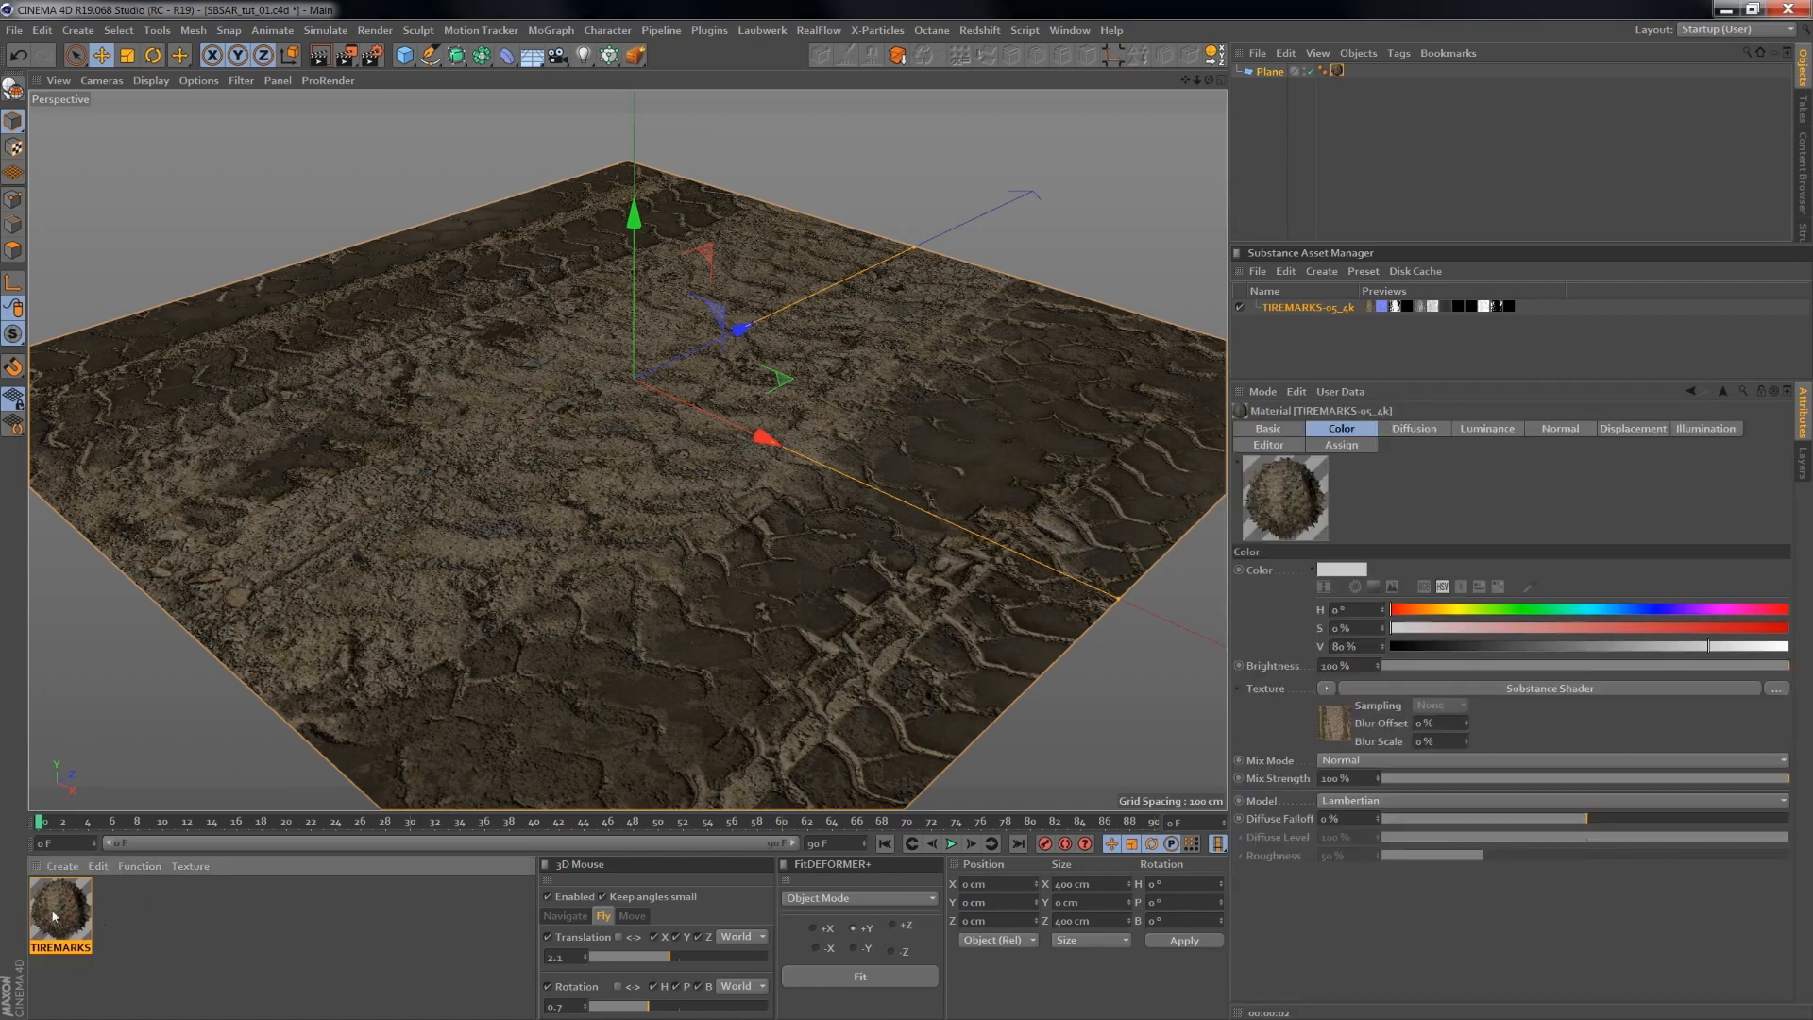
{"action": "key", "text": "Delete"}
{"action": "left_click", "coordinate": [932, 30]}
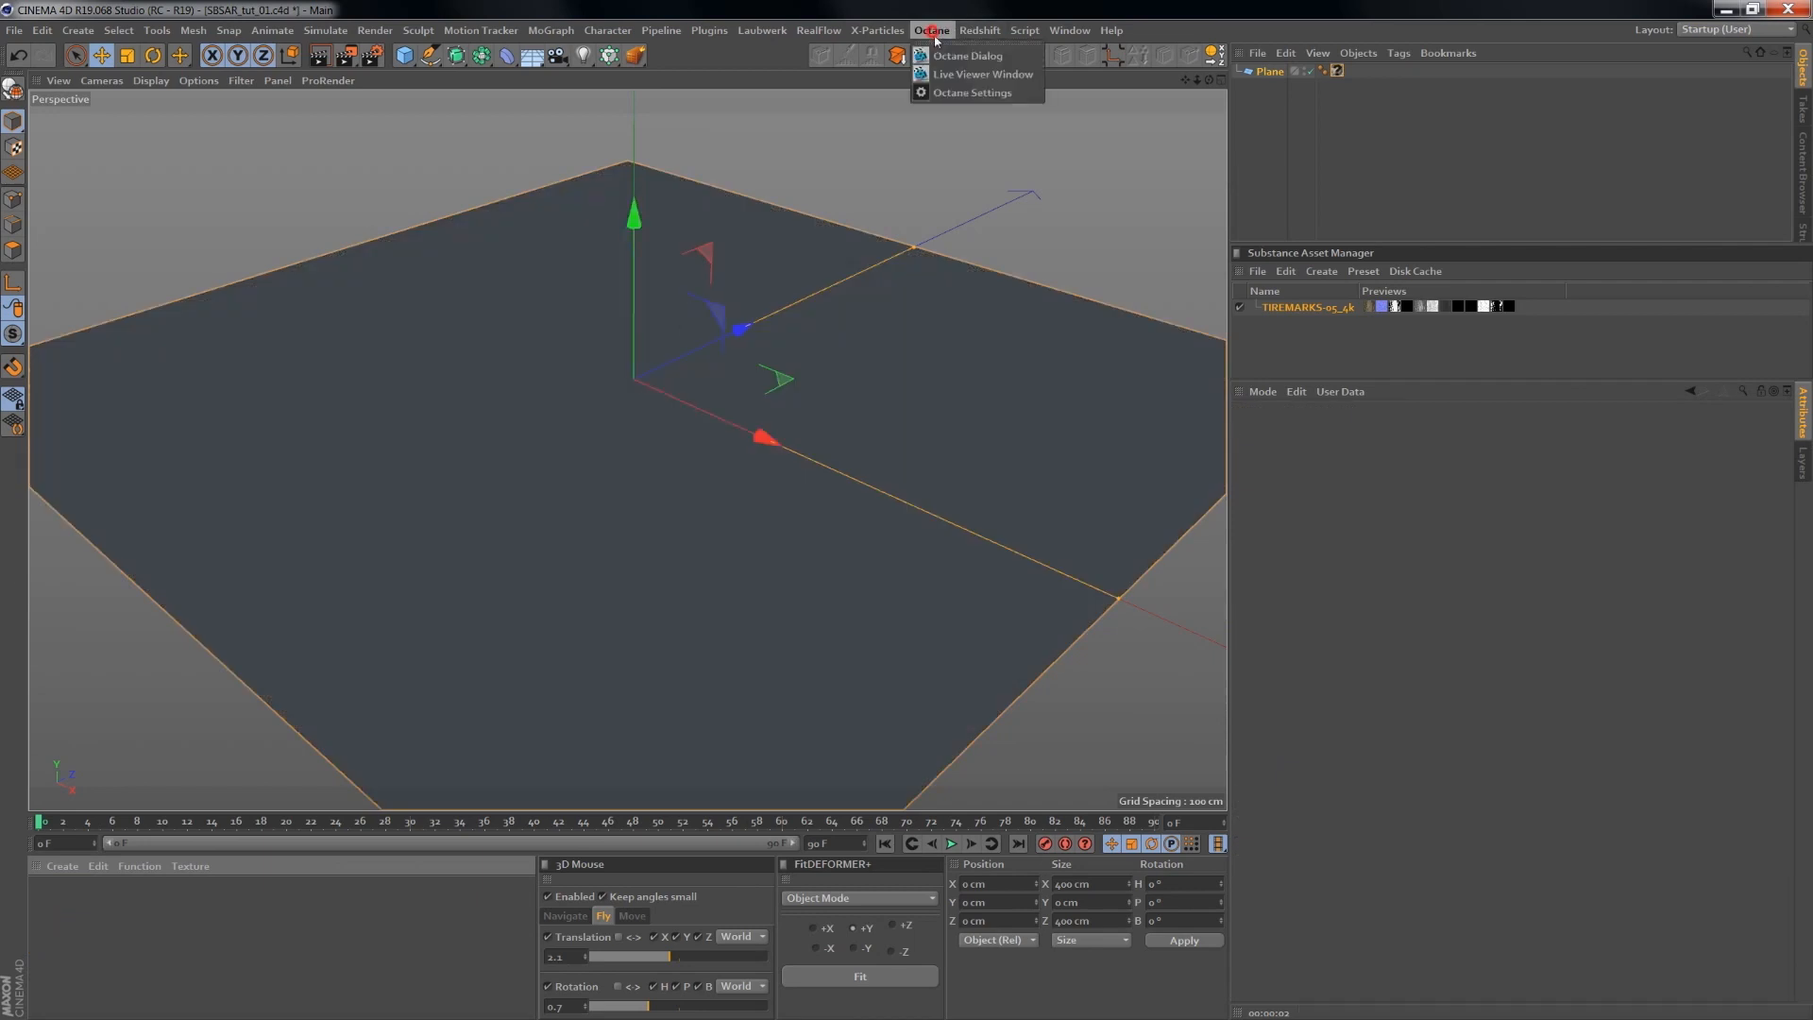
{"action": "left_click", "coordinate": [963, 75]}
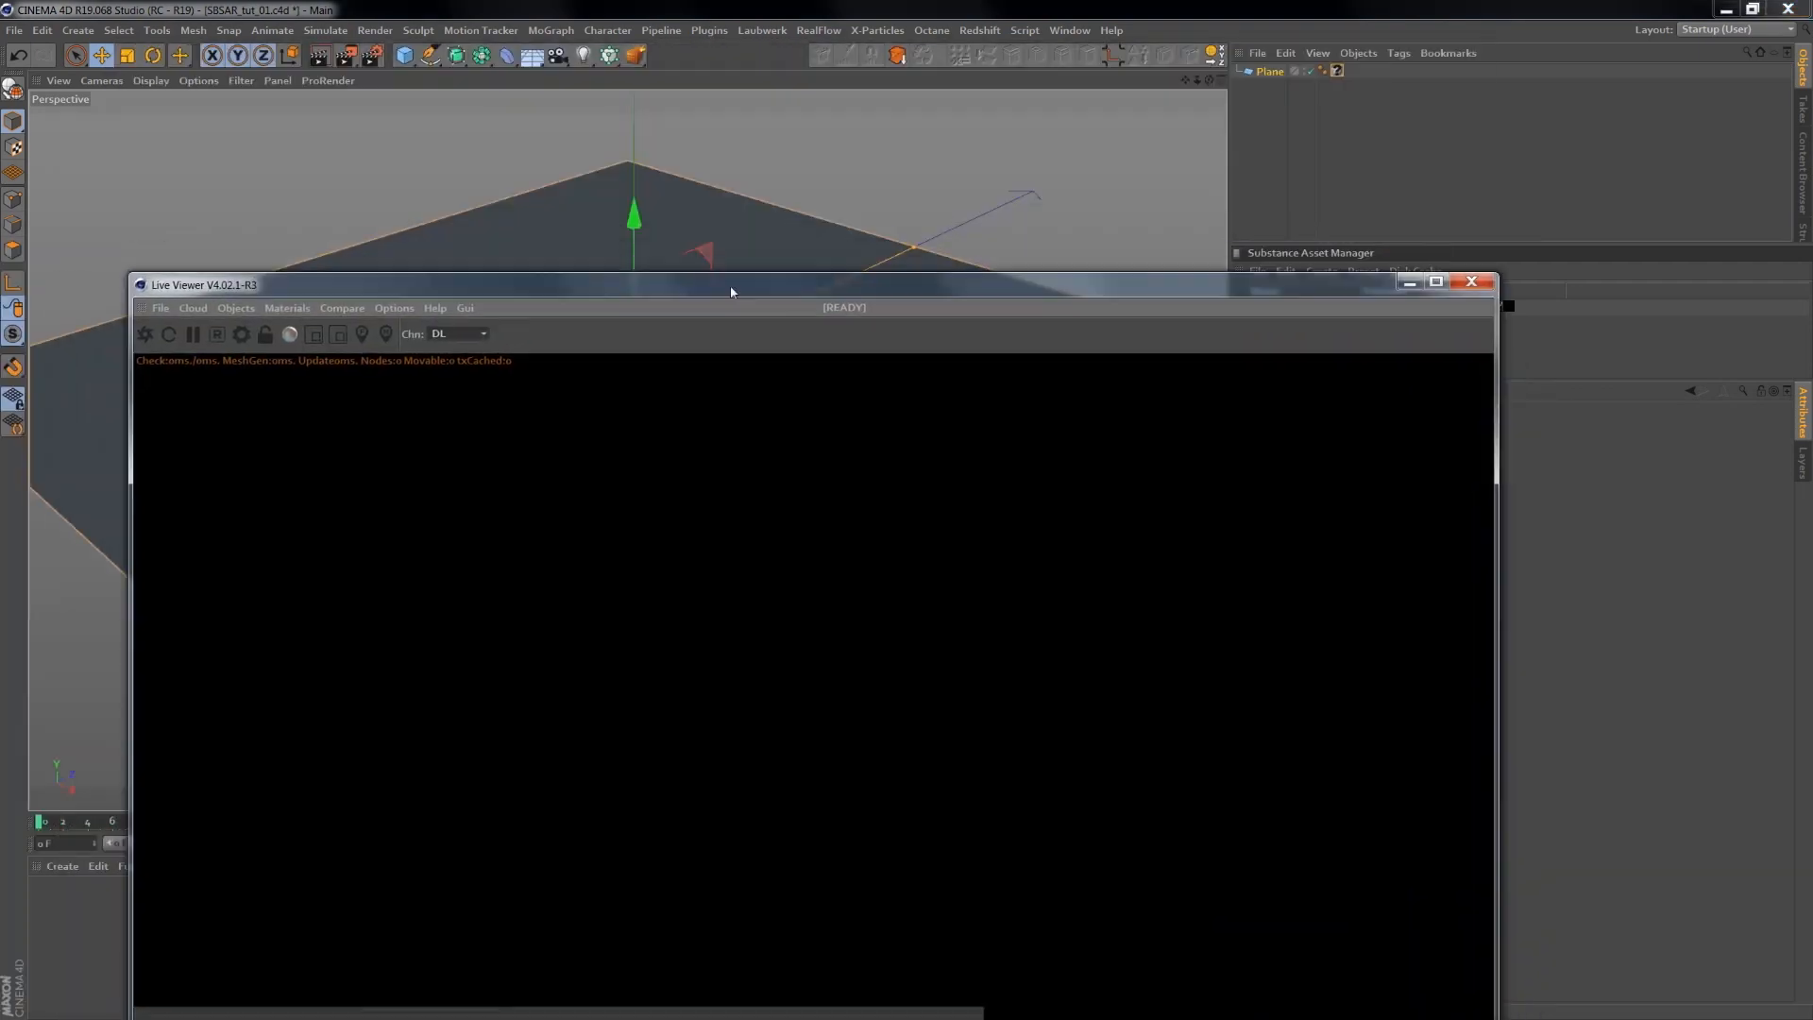
{"action": "left_click_drag", "start_coordinate": [134, 304], "coordinate": [1206, 172]}
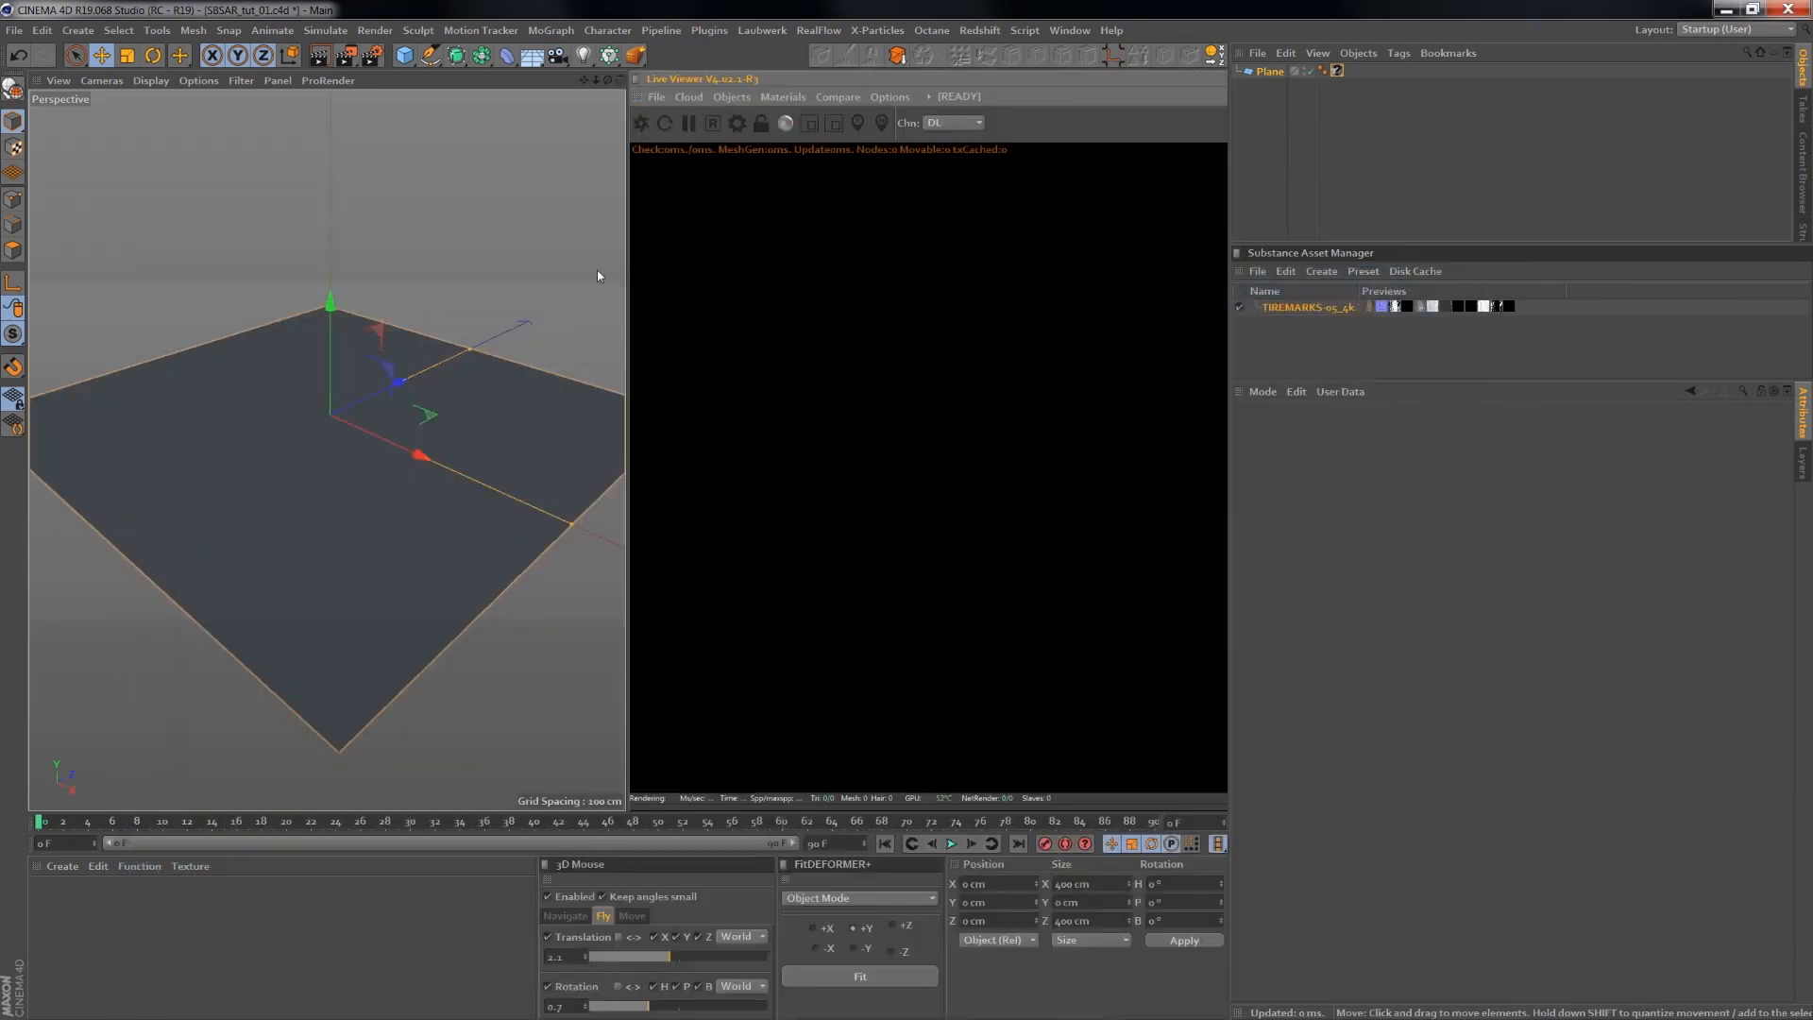
- Create an Octane Glossy material and assign the TIREMARKS-05_4k substance asset as its Diffuse texture
{"action": "left_click", "coordinate": [780, 97]}
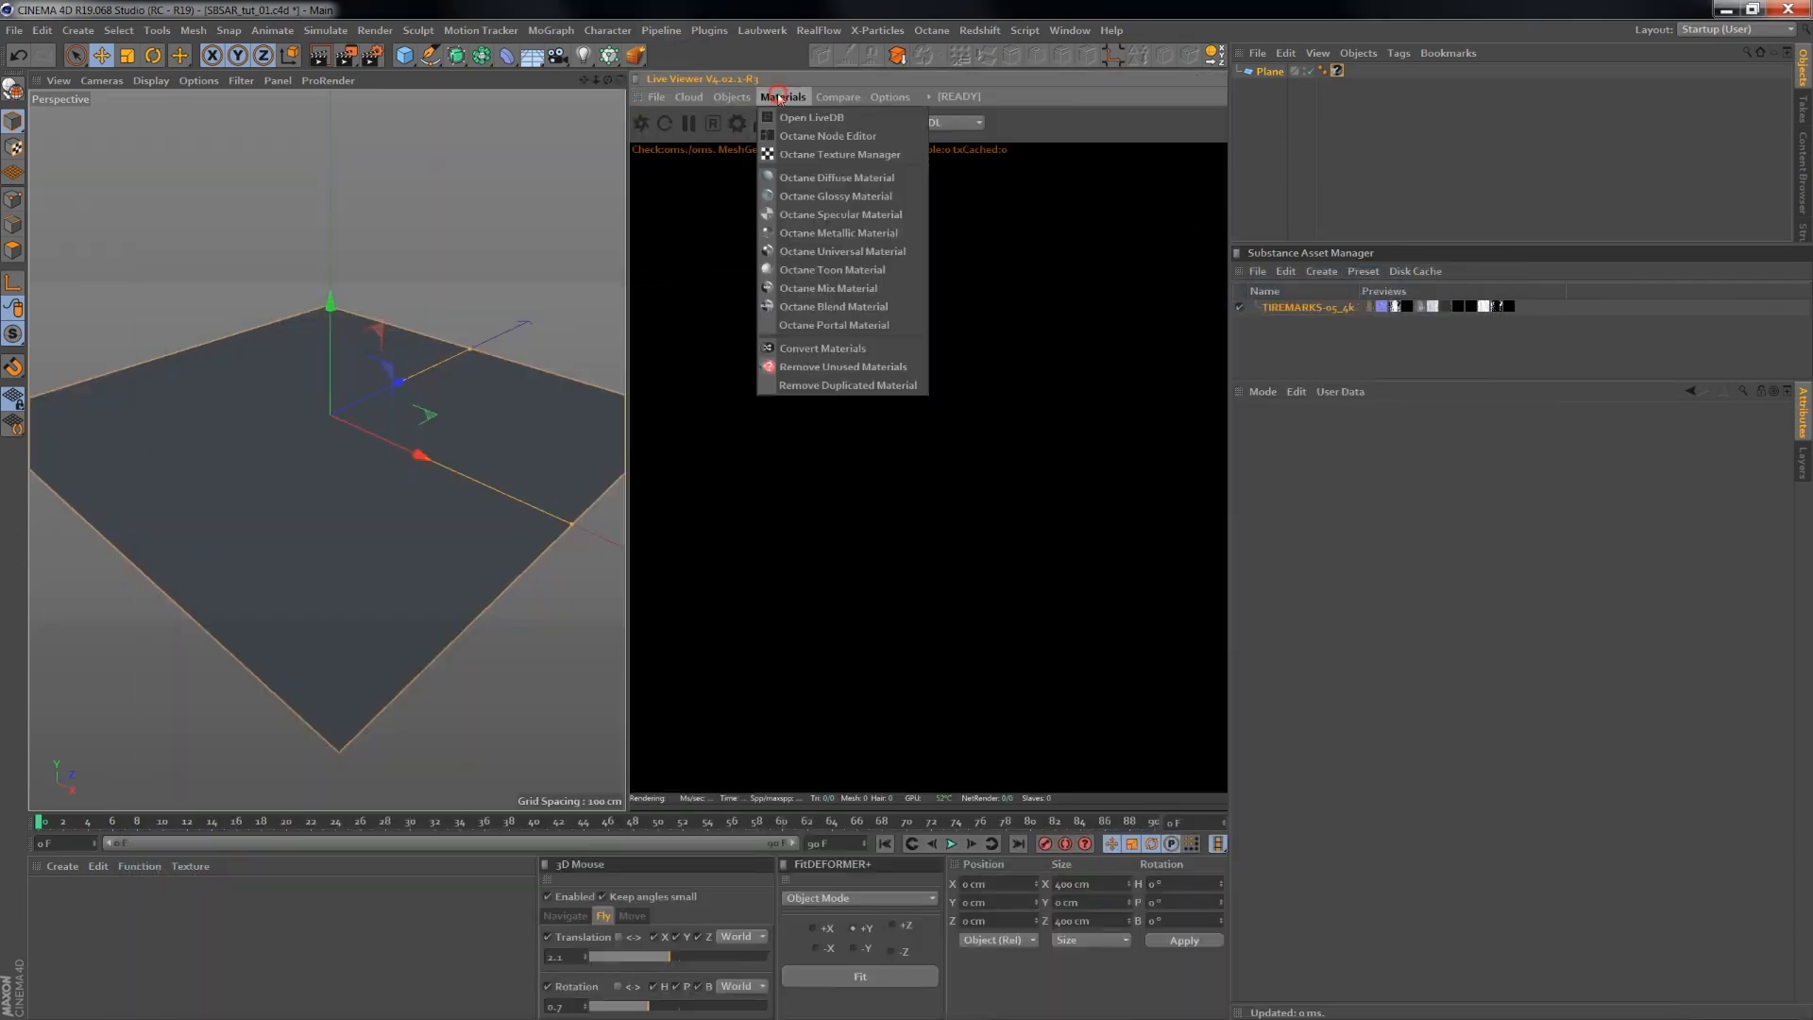
{"action": "left_click", "coordinate": [916, 195]}
{"action": "double_click", "coordinate": [71, 897]}
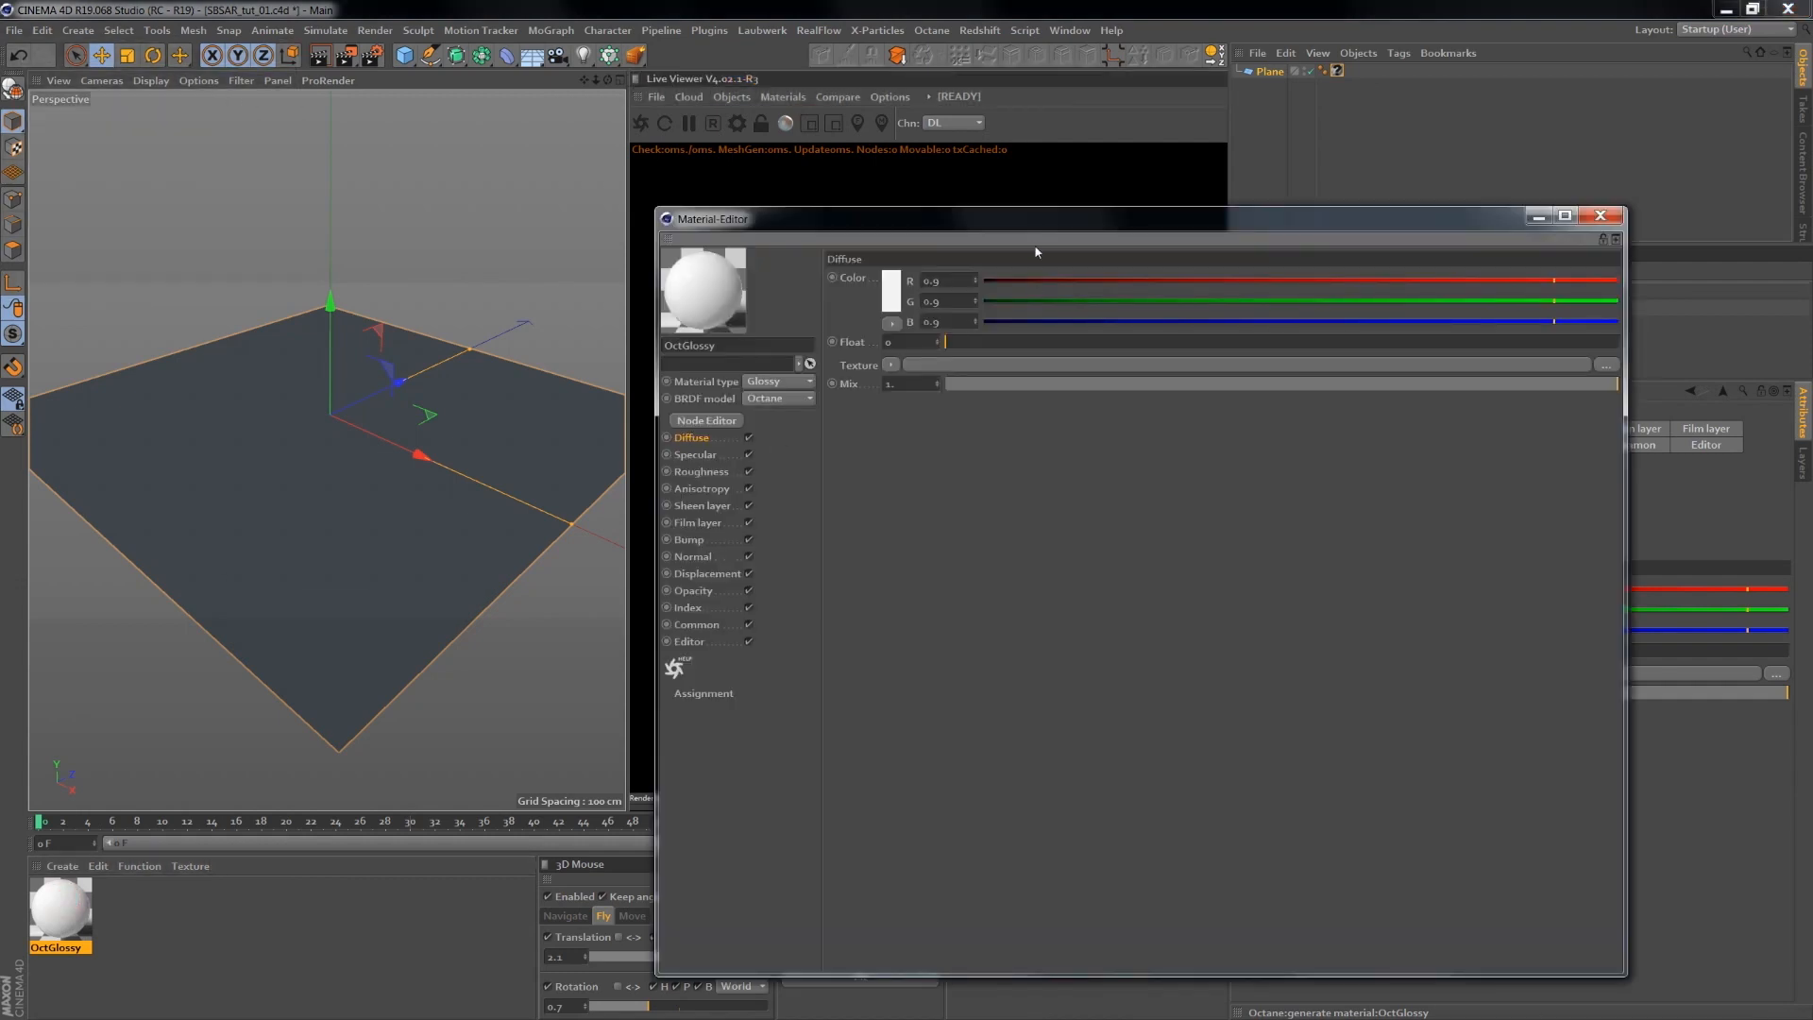
{"action": "left_click_drag", "start_coordinate": [1036, 220], "coordinate": [583, 192]}
{"action": "left_click_drag", "start_coordinate": [1308, 310], "coordinate": [493, 339]}
{"action": "left_click", "coordinate": [1294, 309]}
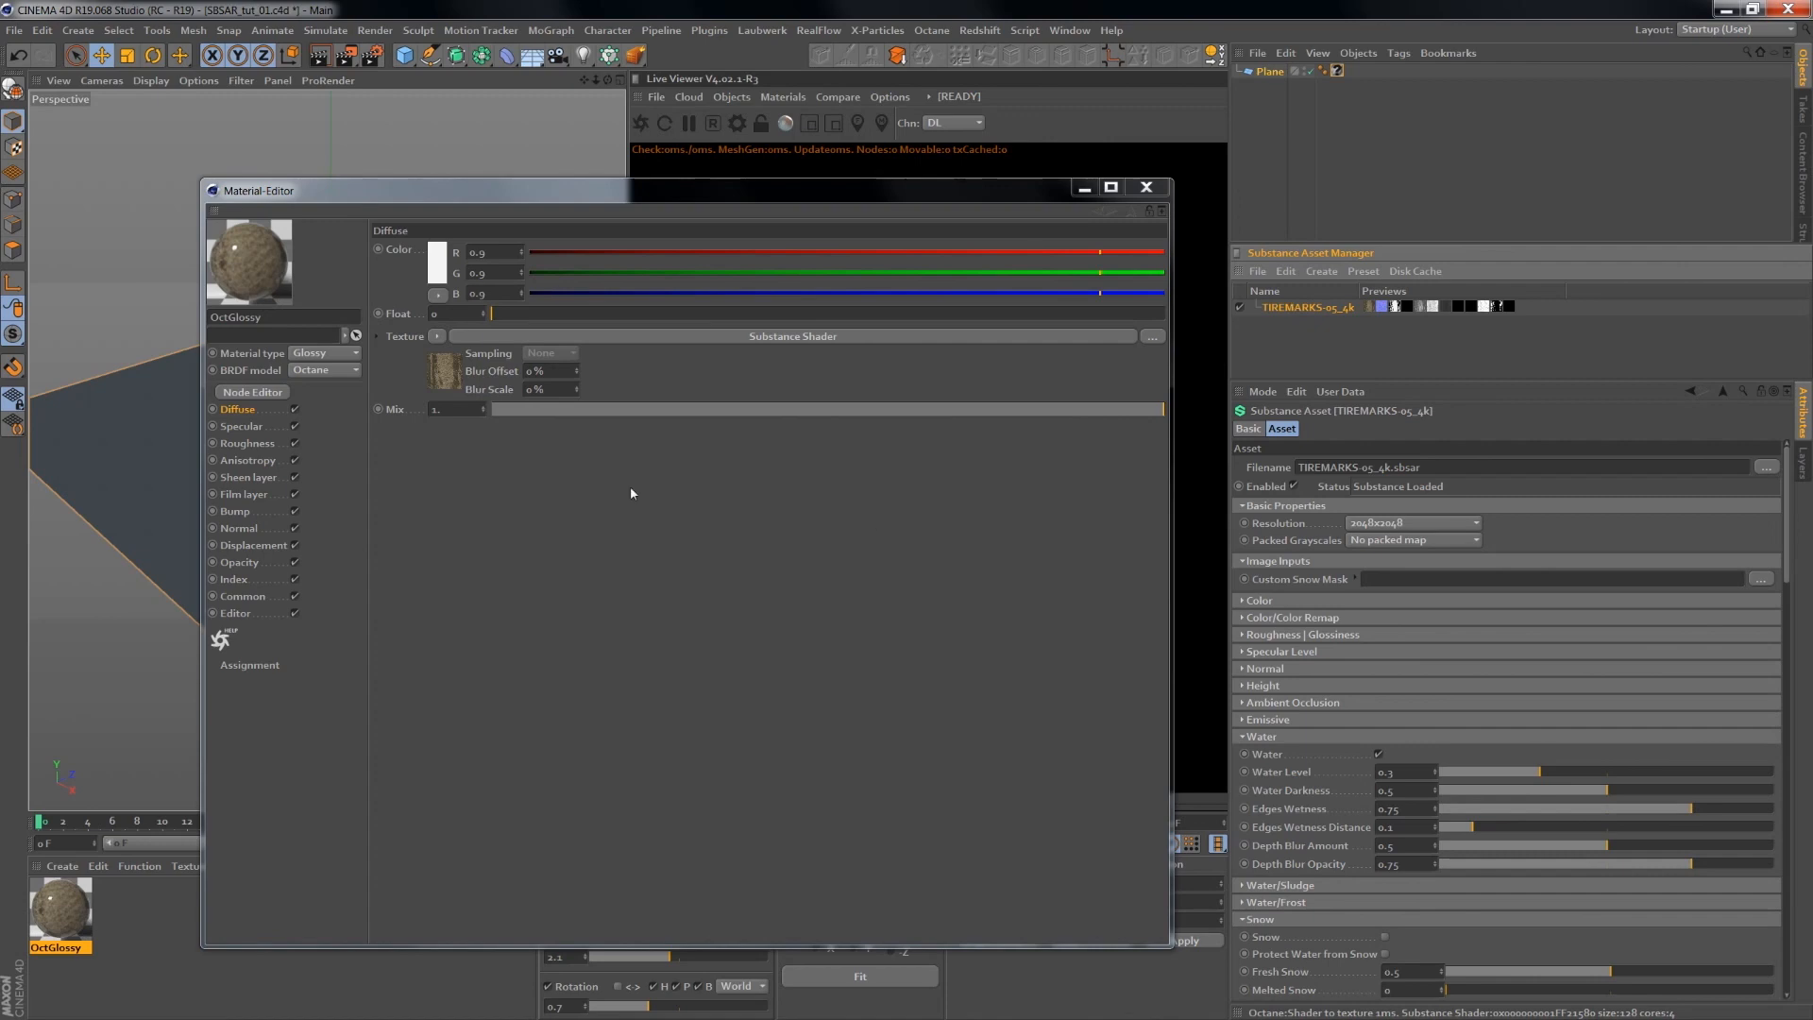
{"action": "left_click_drag", "start_coordinate": [629, 206], "coordinate": [1220, 211]}
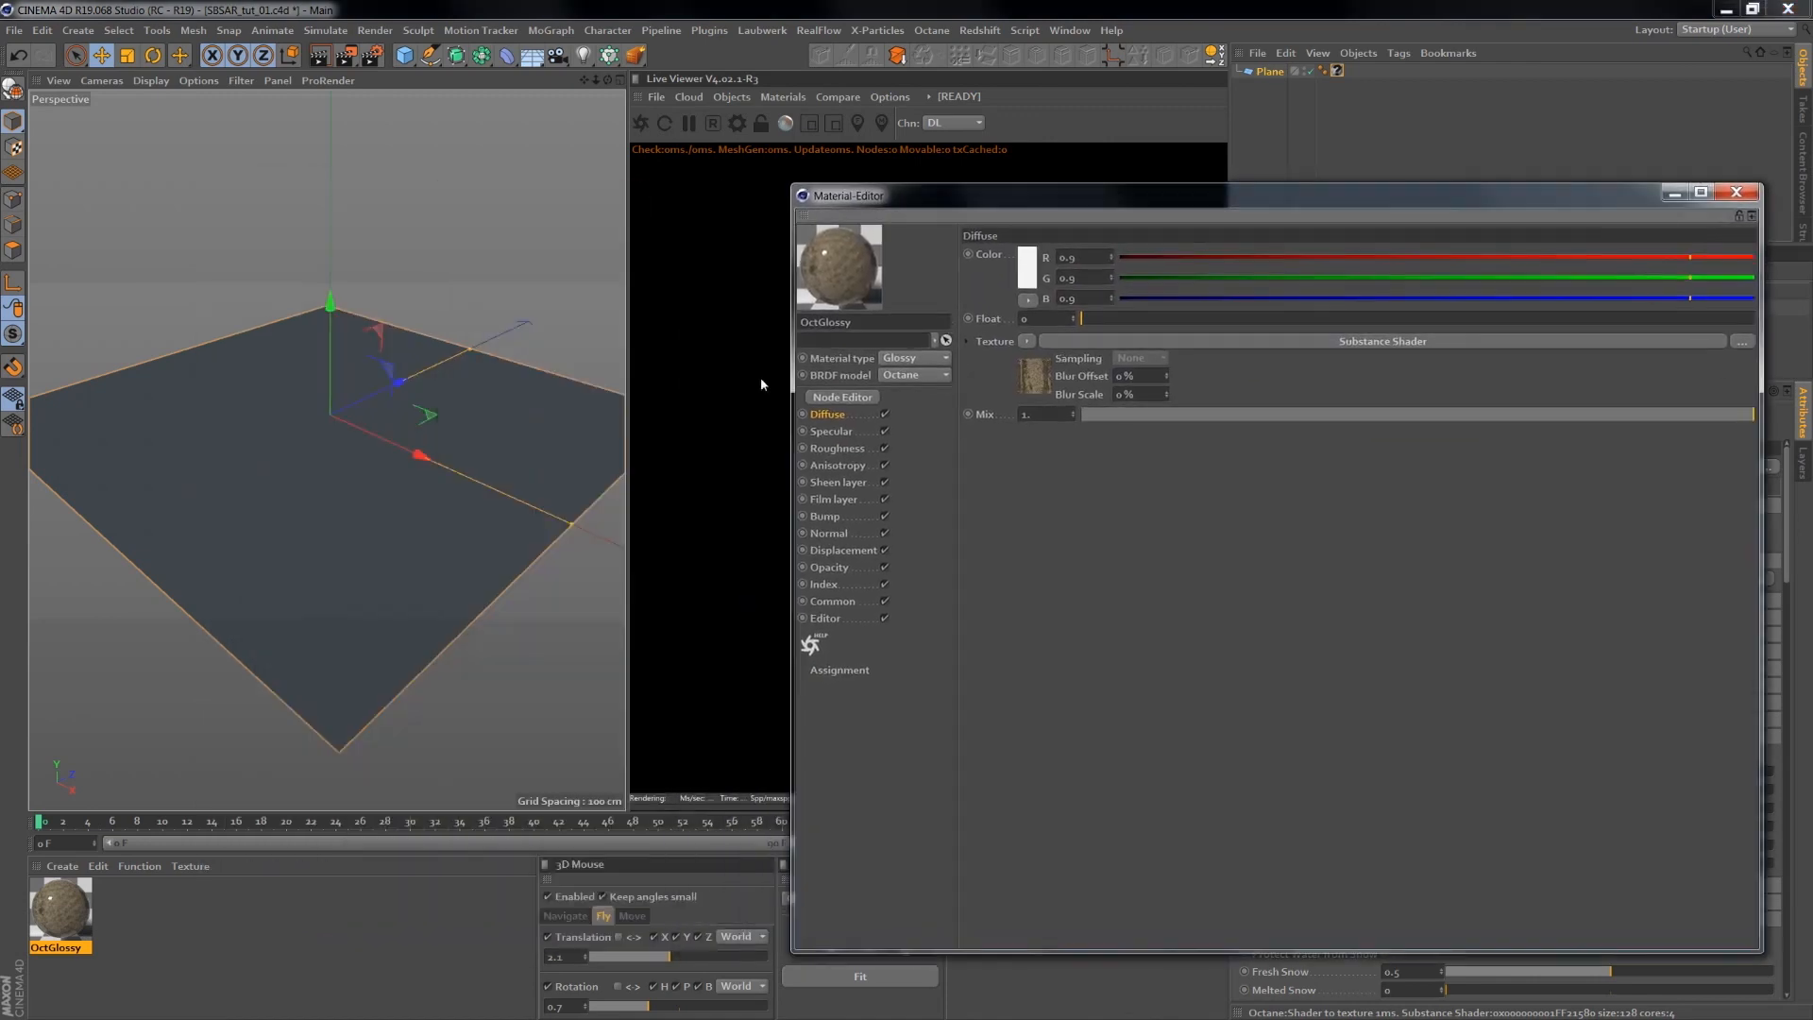
- Open the OctGlossy material in the Octane Node Editor, space out its nodes and show the Substance Shader node's properties
{"action": "left_click", "coordinate": [832, 398]}
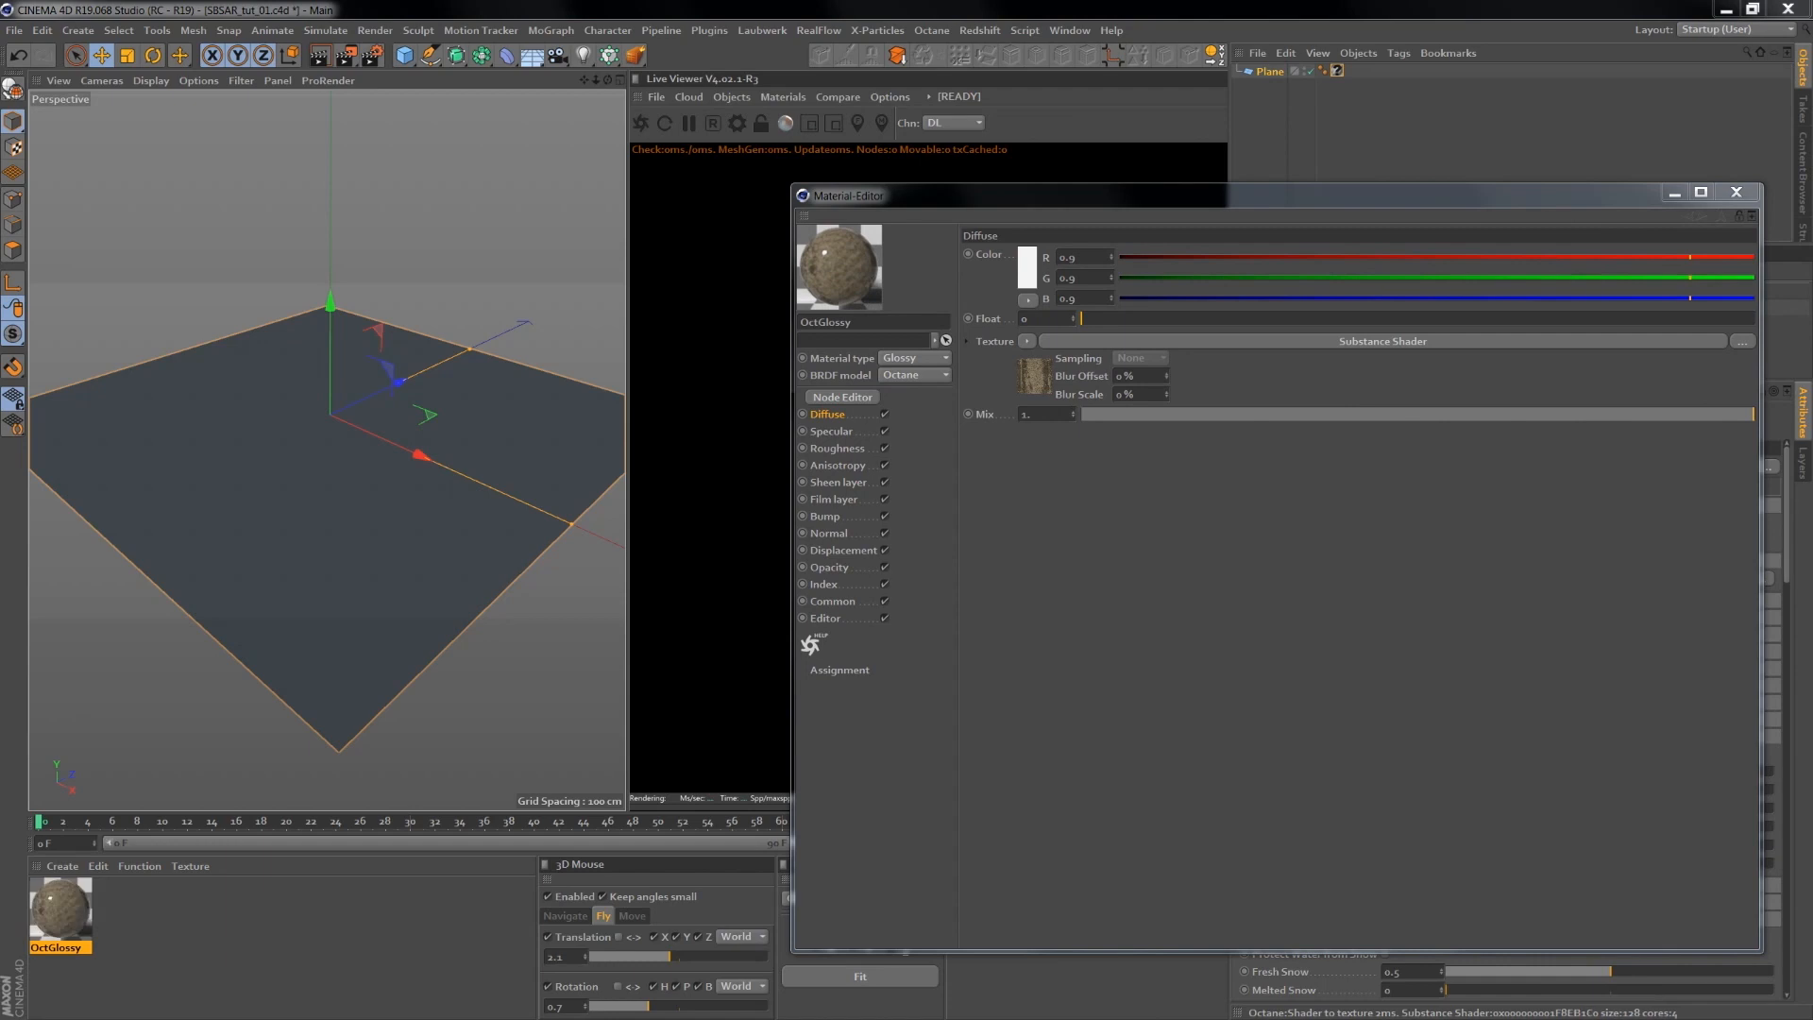
{"action": "left_click_drag", "start_coordinate": [680, 434], "coordinate": [1306, 767]}
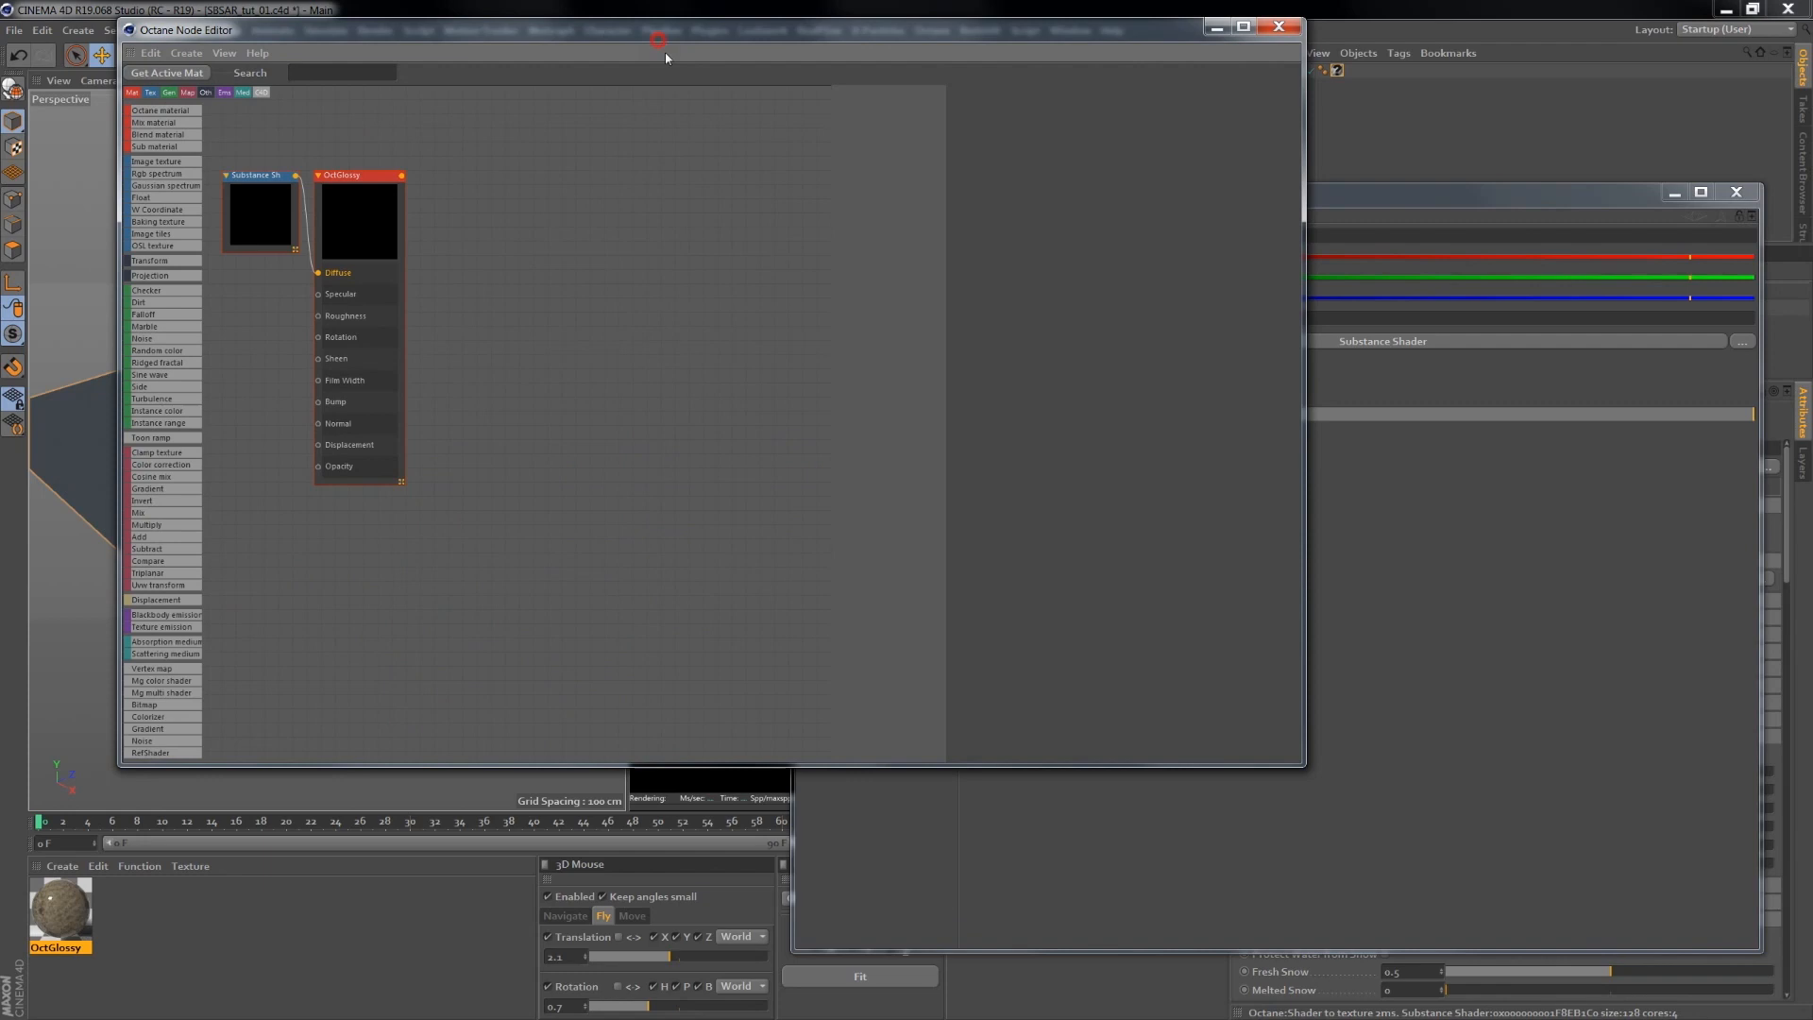
{"action": "left_click_drag", "start_coordinate": [665, 55], "coordinate": [627, 203]}
{"action": "left_click_drag", "start_coordinate": [326, 325], "coordinate": [664, 340]}
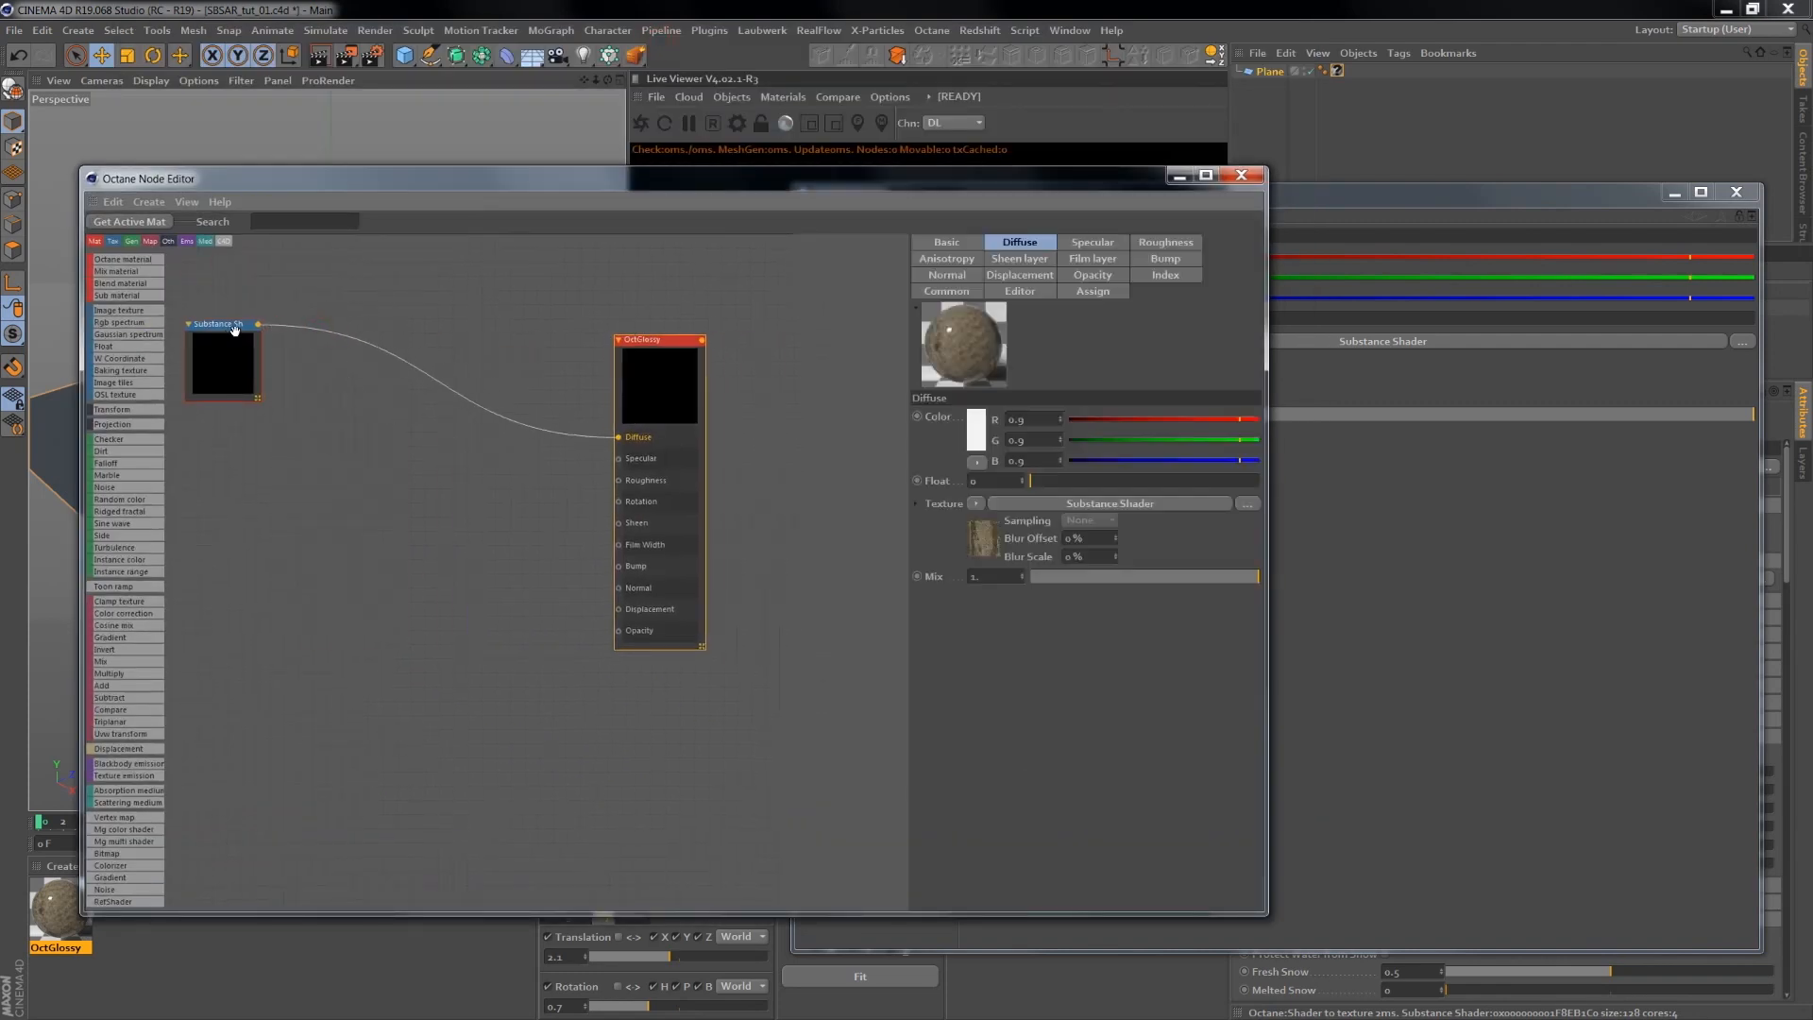
{"action": "left_click", "coordinate": [226, 331]}
- Apply the OctGlossy material to the plane and examine it up close in a Live Viewer render
{"action": "left_click_drag", "start_coordinate": [631, 179], "coordinate": [1034, 260]}
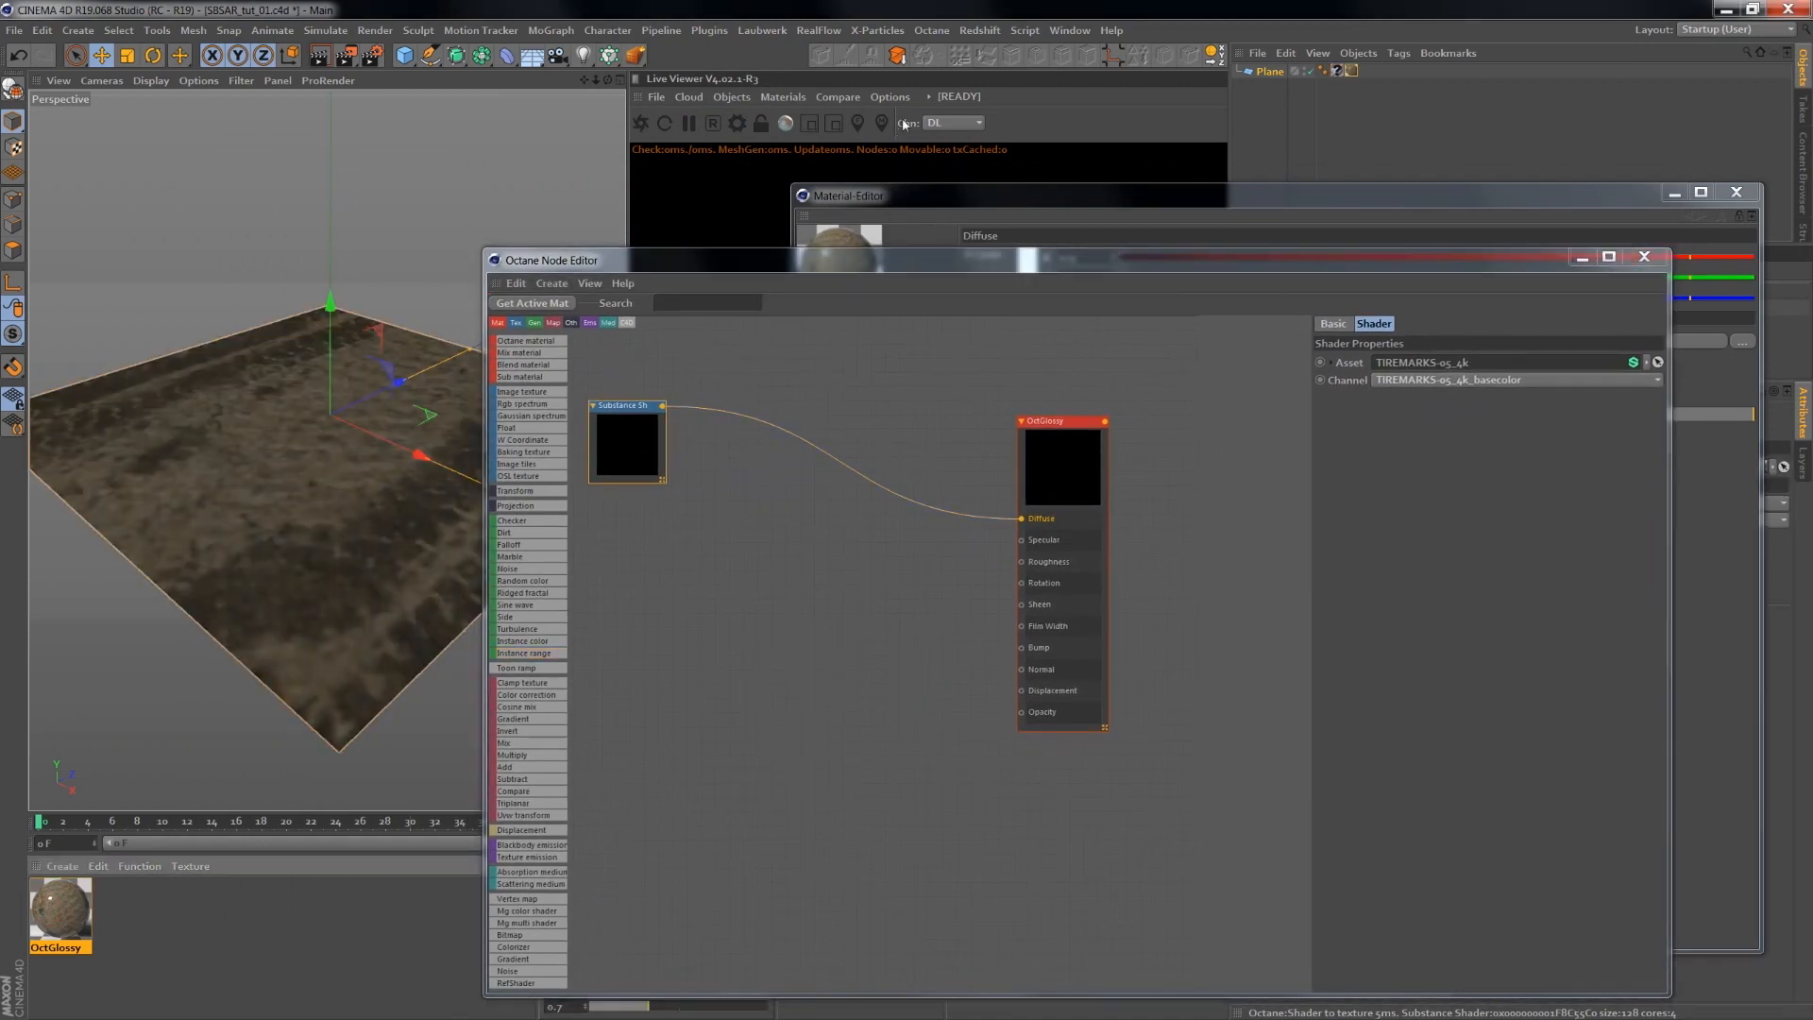
{"action": "left_click", "coordinate": [1576, 258]}
{"action": "left_click", "coordinate": [1674, 193]}
{"action": "left_click_drag", "start_coordinate": [937, 484], "coordinate": [976, 556]}
{"action": "right_click_drag", "start_coordinate": [913, 506], "coordinate": [1035, 457]}
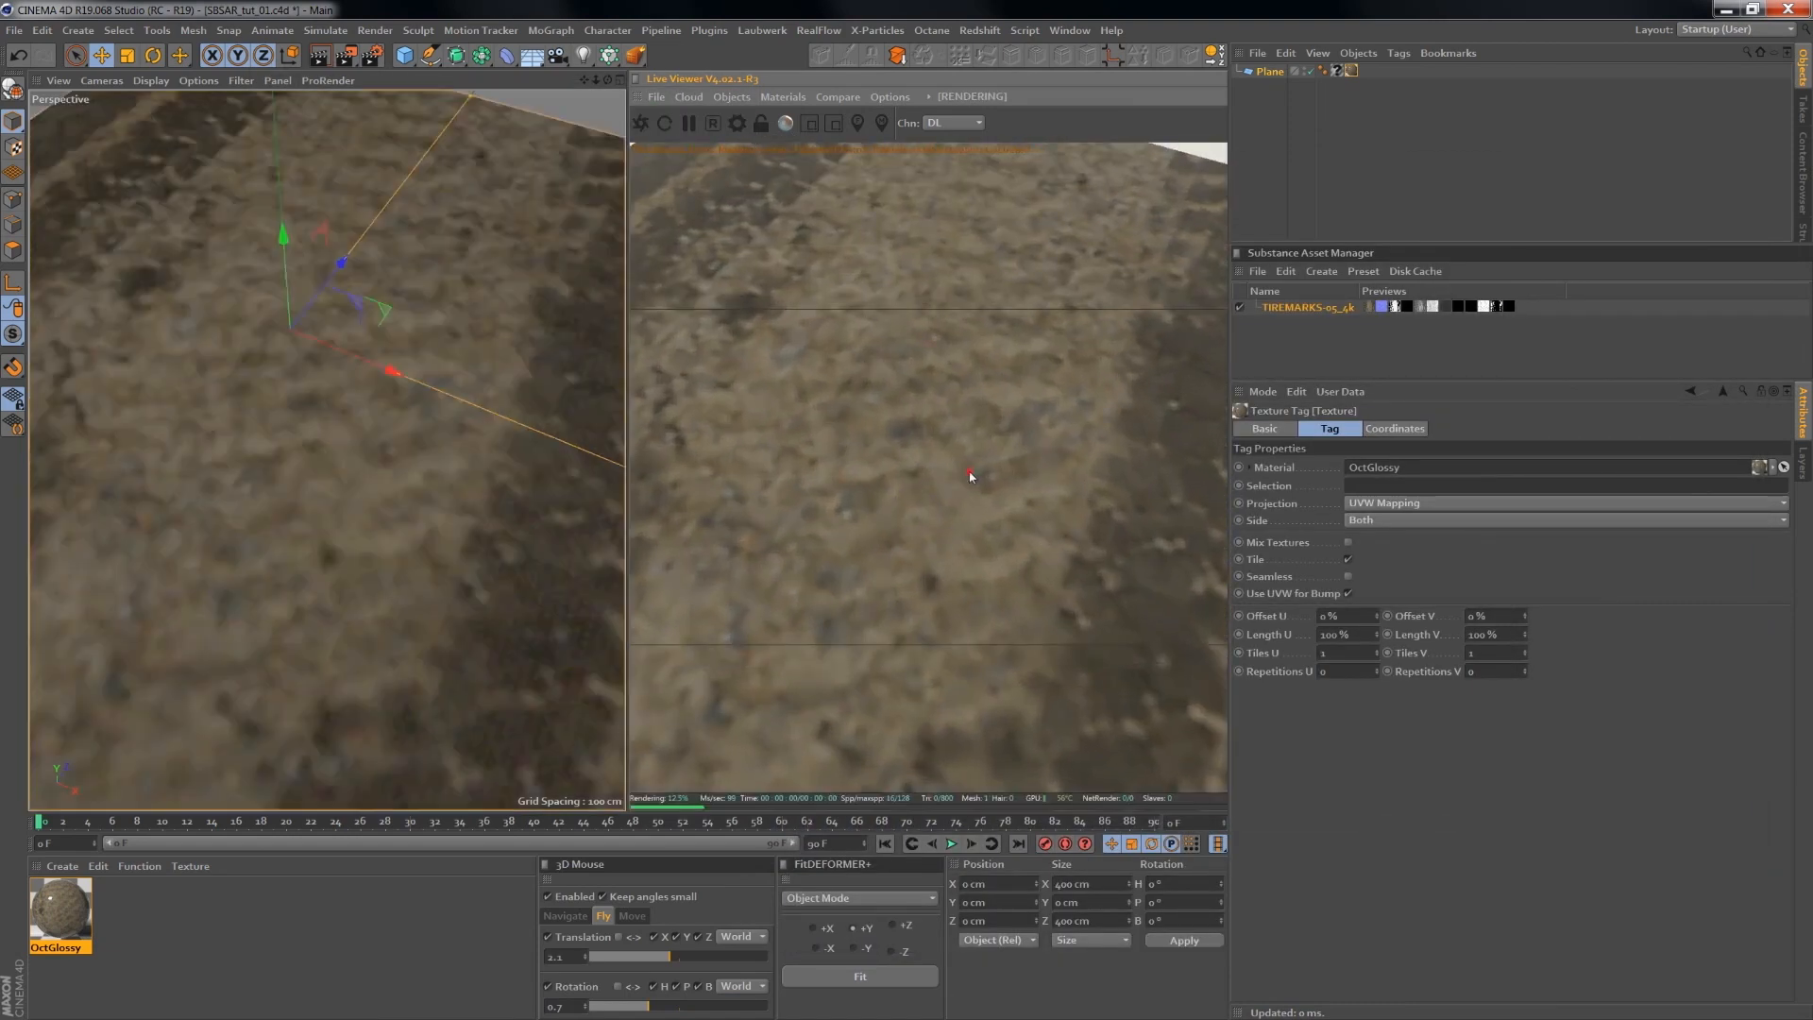
{"action": "left_click_drag", "start_coordinate": [971, 472], "coordinate": [926, 441]}
{"action": "right_click_drag", "start_coordinate": [991, 448], "coordinate": [966, 444]}
{"action": "middle_click_drag", "start_coordinate": [965, 444], "coordinate": [906, 456]}
{"action": "left_click_drag", "start_coordinate": [992, 470], "coordinate": [1104, 402]}
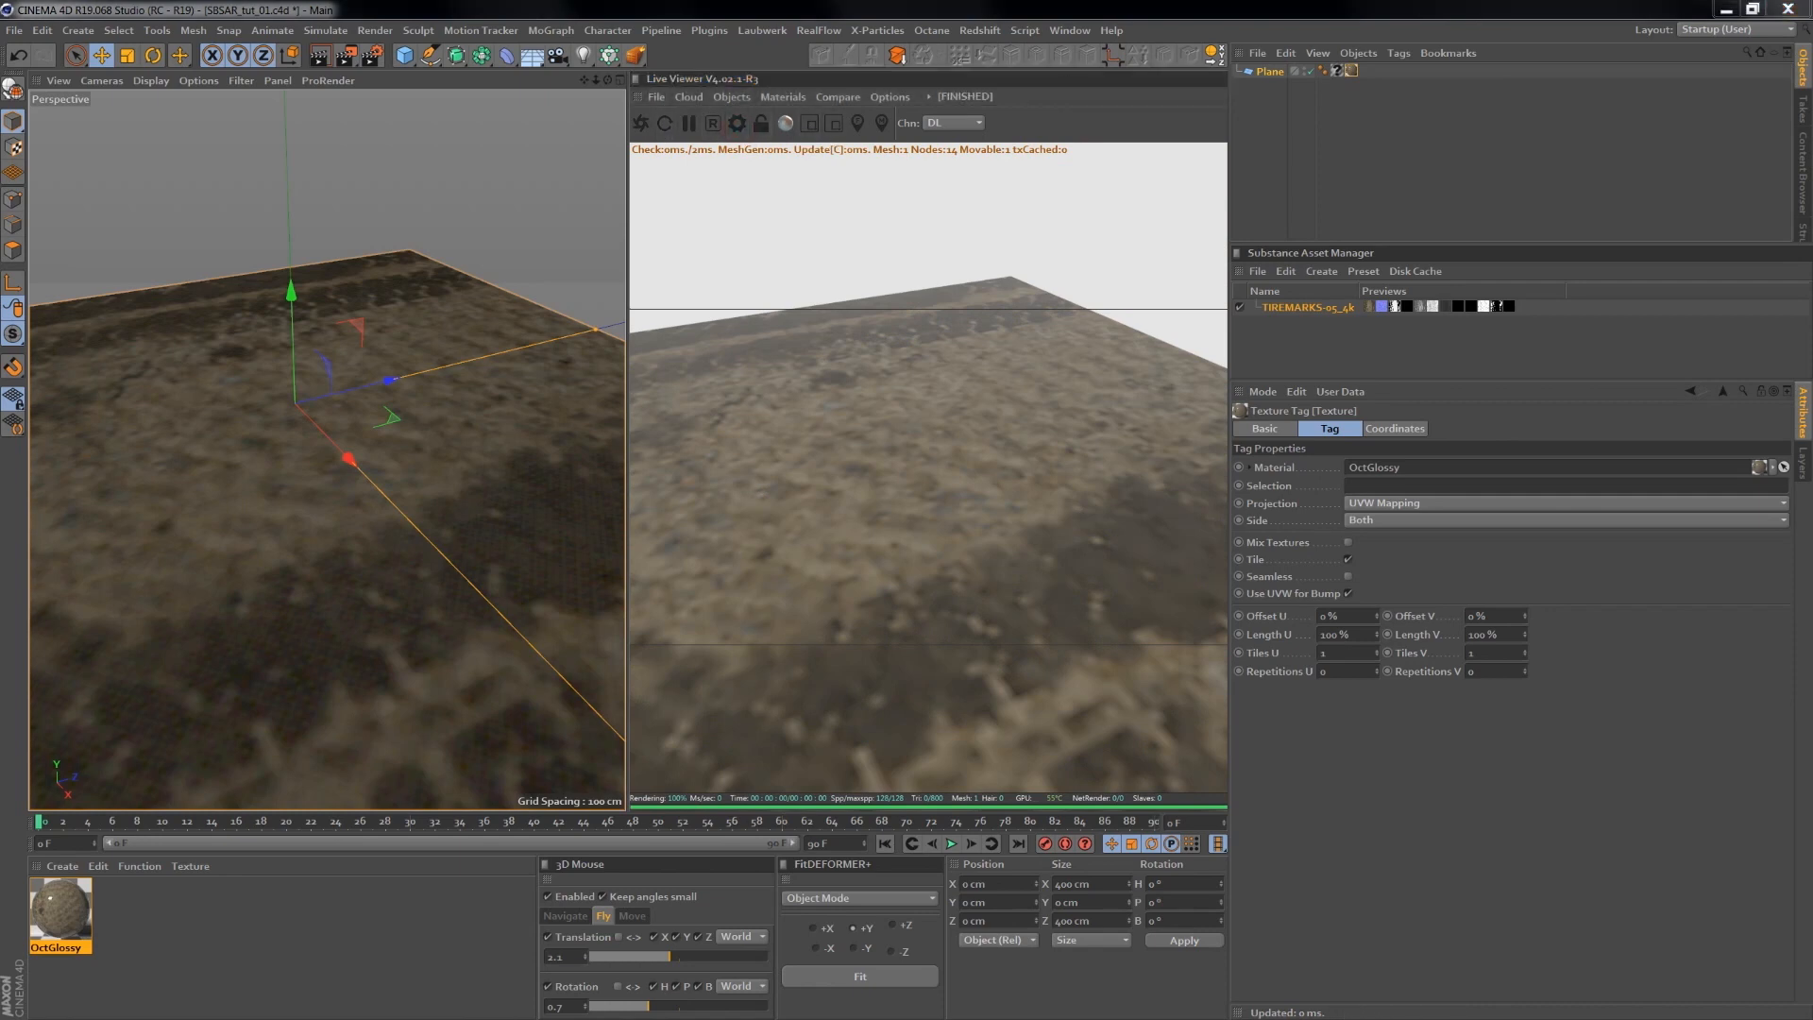
- Set the C4D shaders render size in the Octane settings to 4096x4096 and restart the live render
{"action": "left_click", "coordinate": [737, 124]}
{"action": "left_click_drag", "start_coordinate": [521, 418], "coordinate": [887, 626]}
{"action": "left_click_drag", "start_coordinate": [485, 148], "coordinate": [284, 311]}
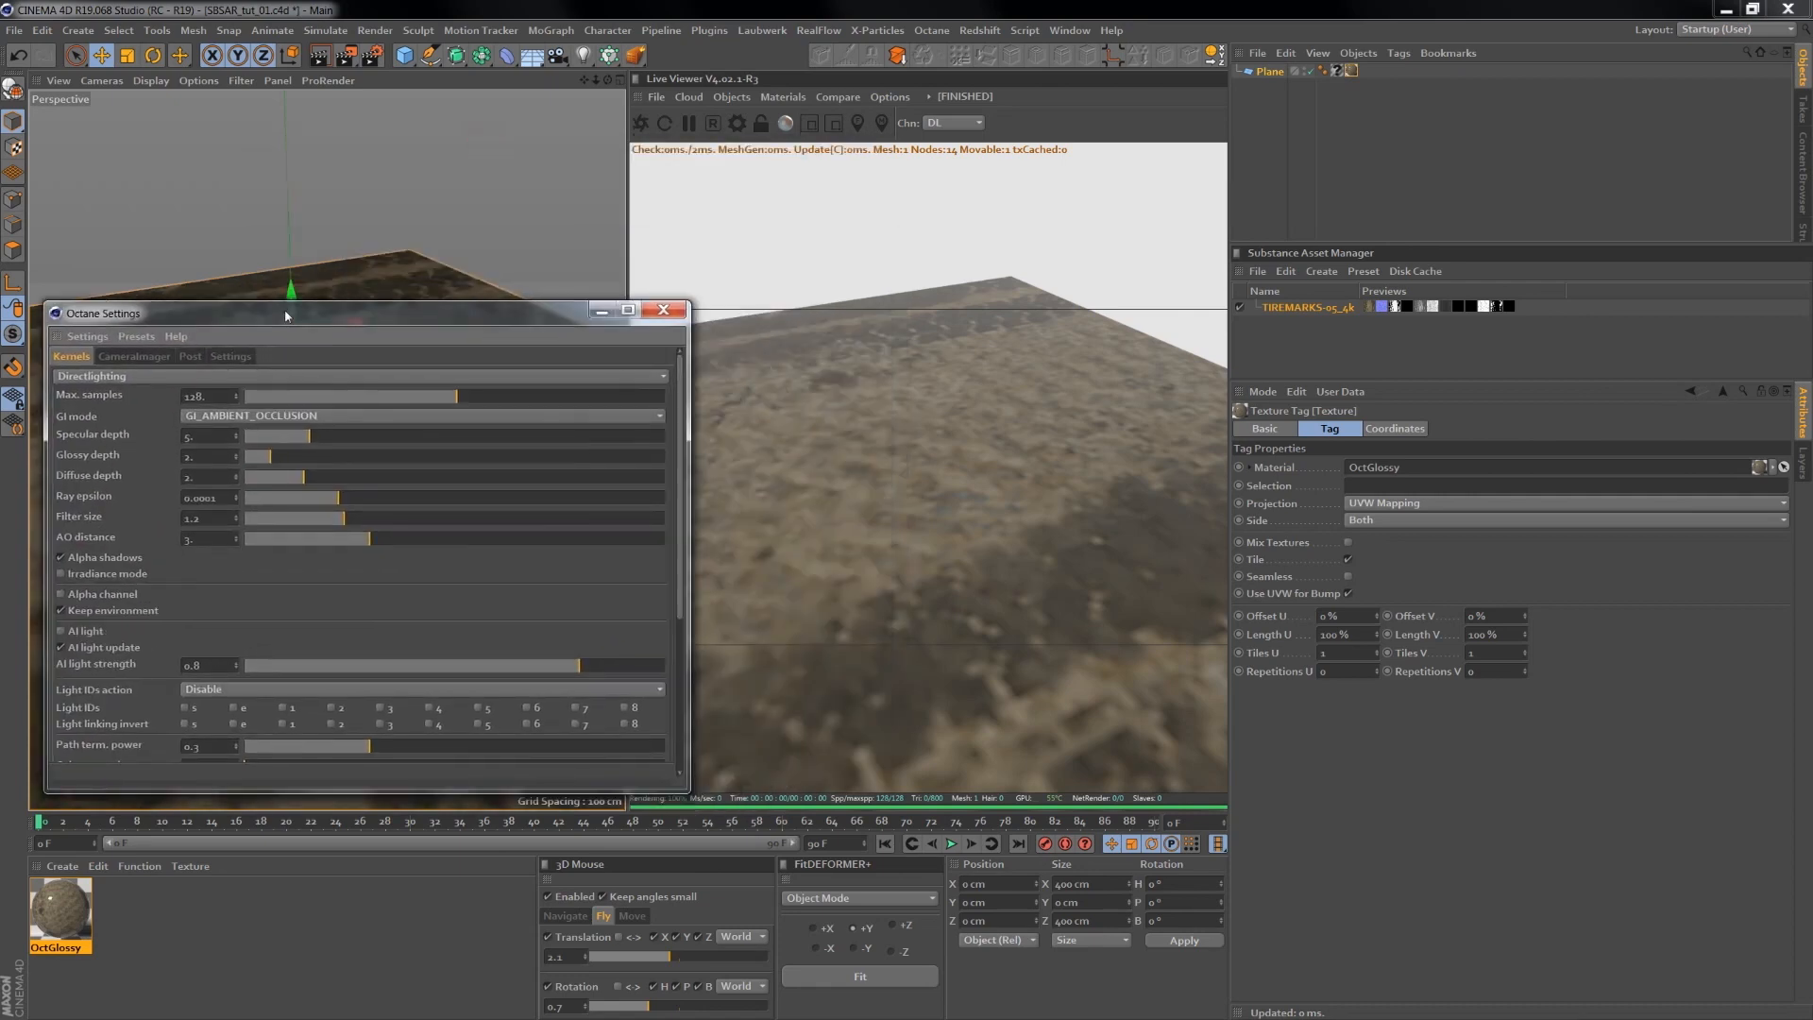
{"action": "left_click", "coordinate": [226, 357]}
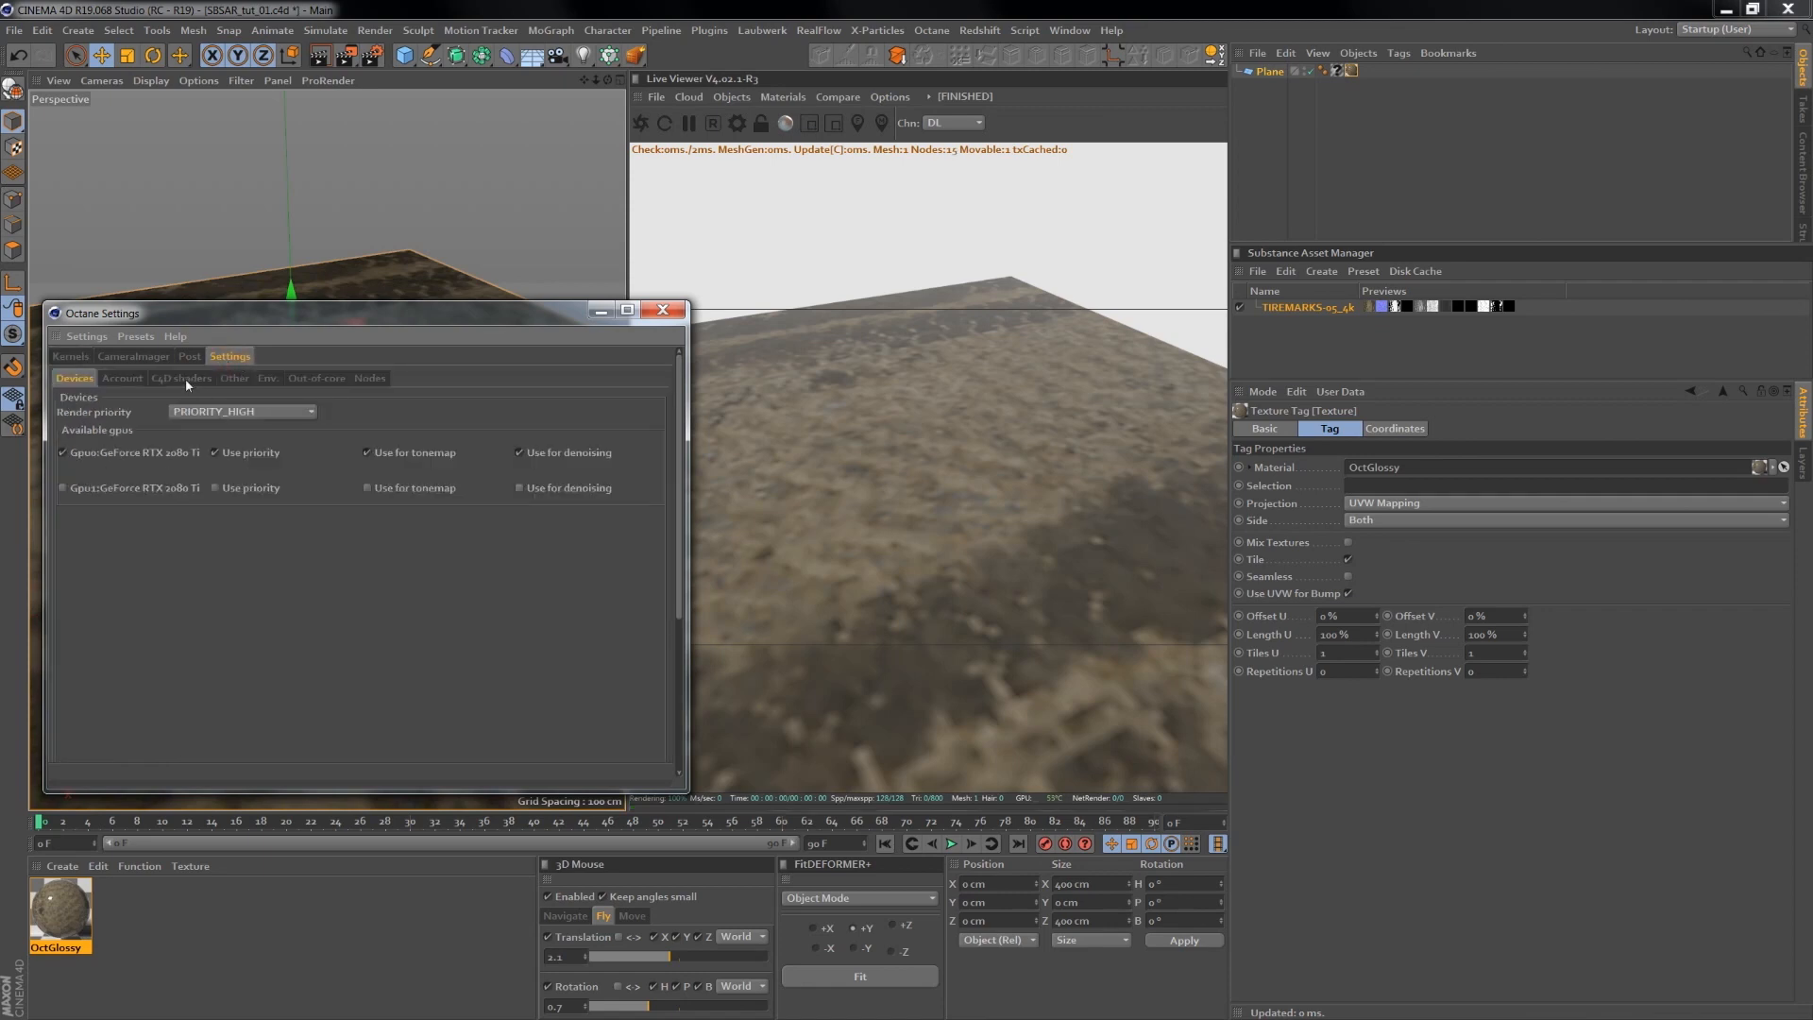
{"action": "left_click_drag", "start_coordinate": [209, 325], "coordinate": [234, 375]}
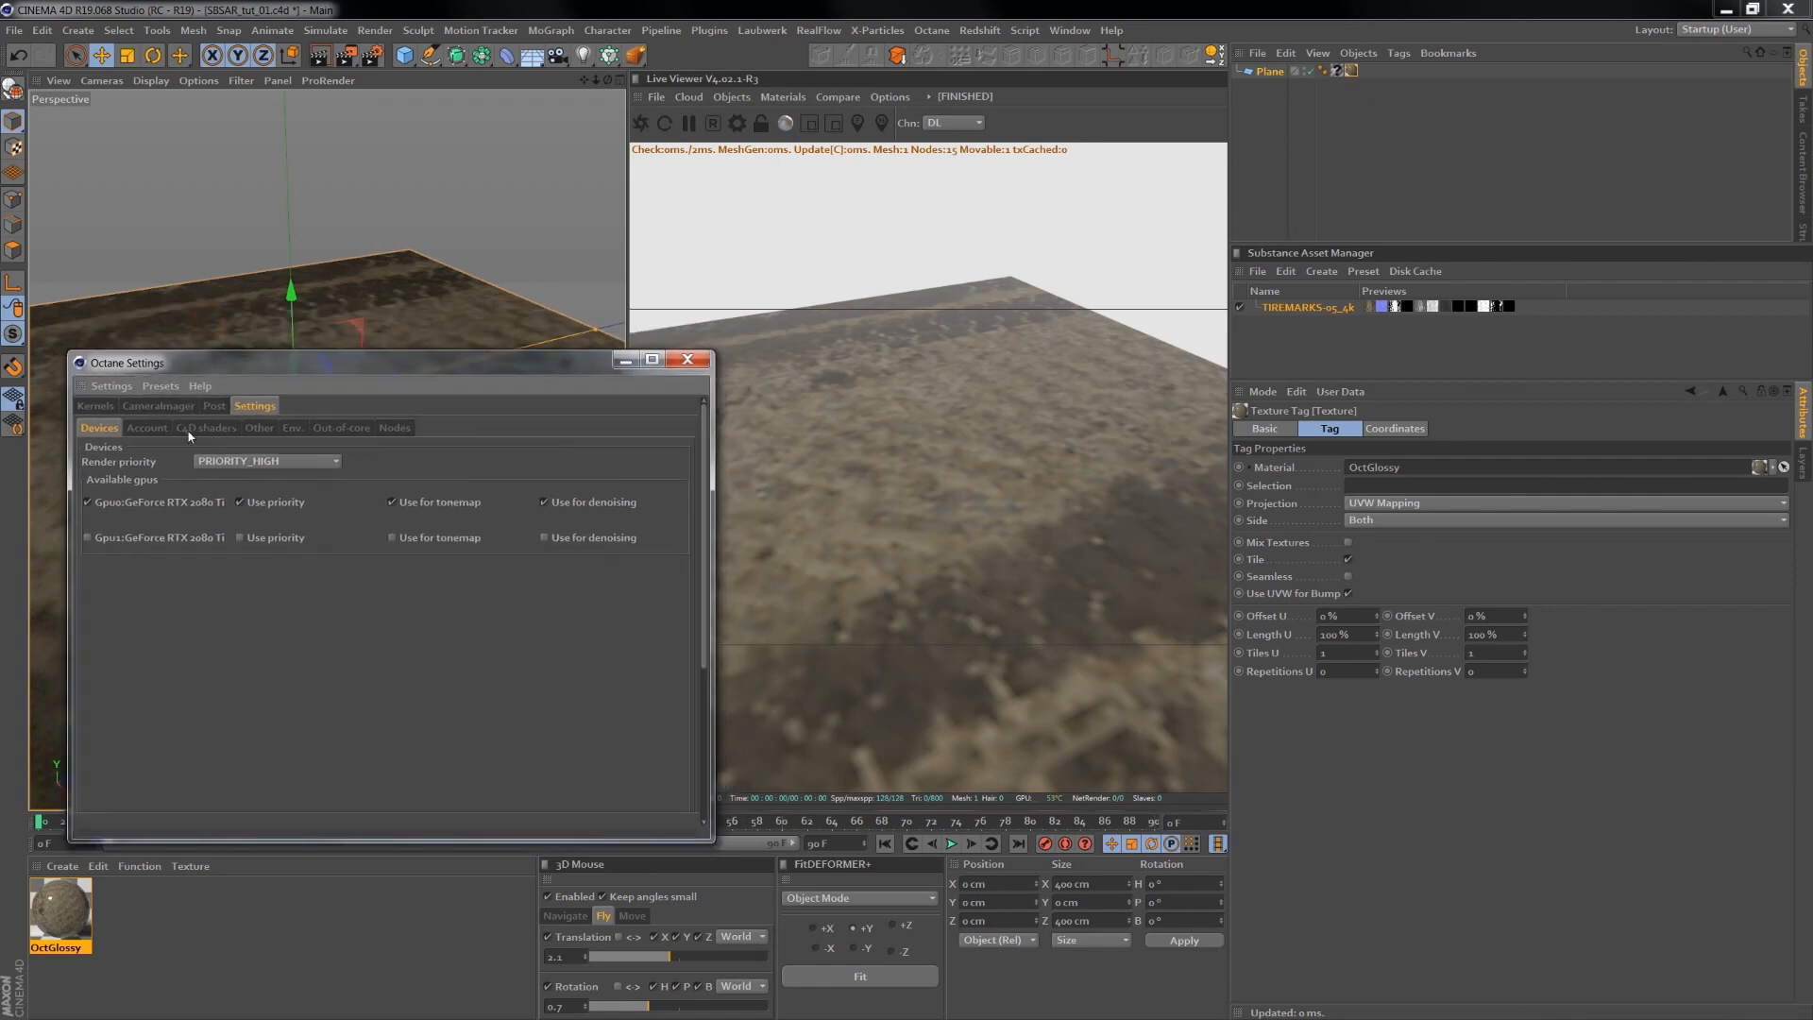
{"action": "left_click", "coordinate": [223, 431]}
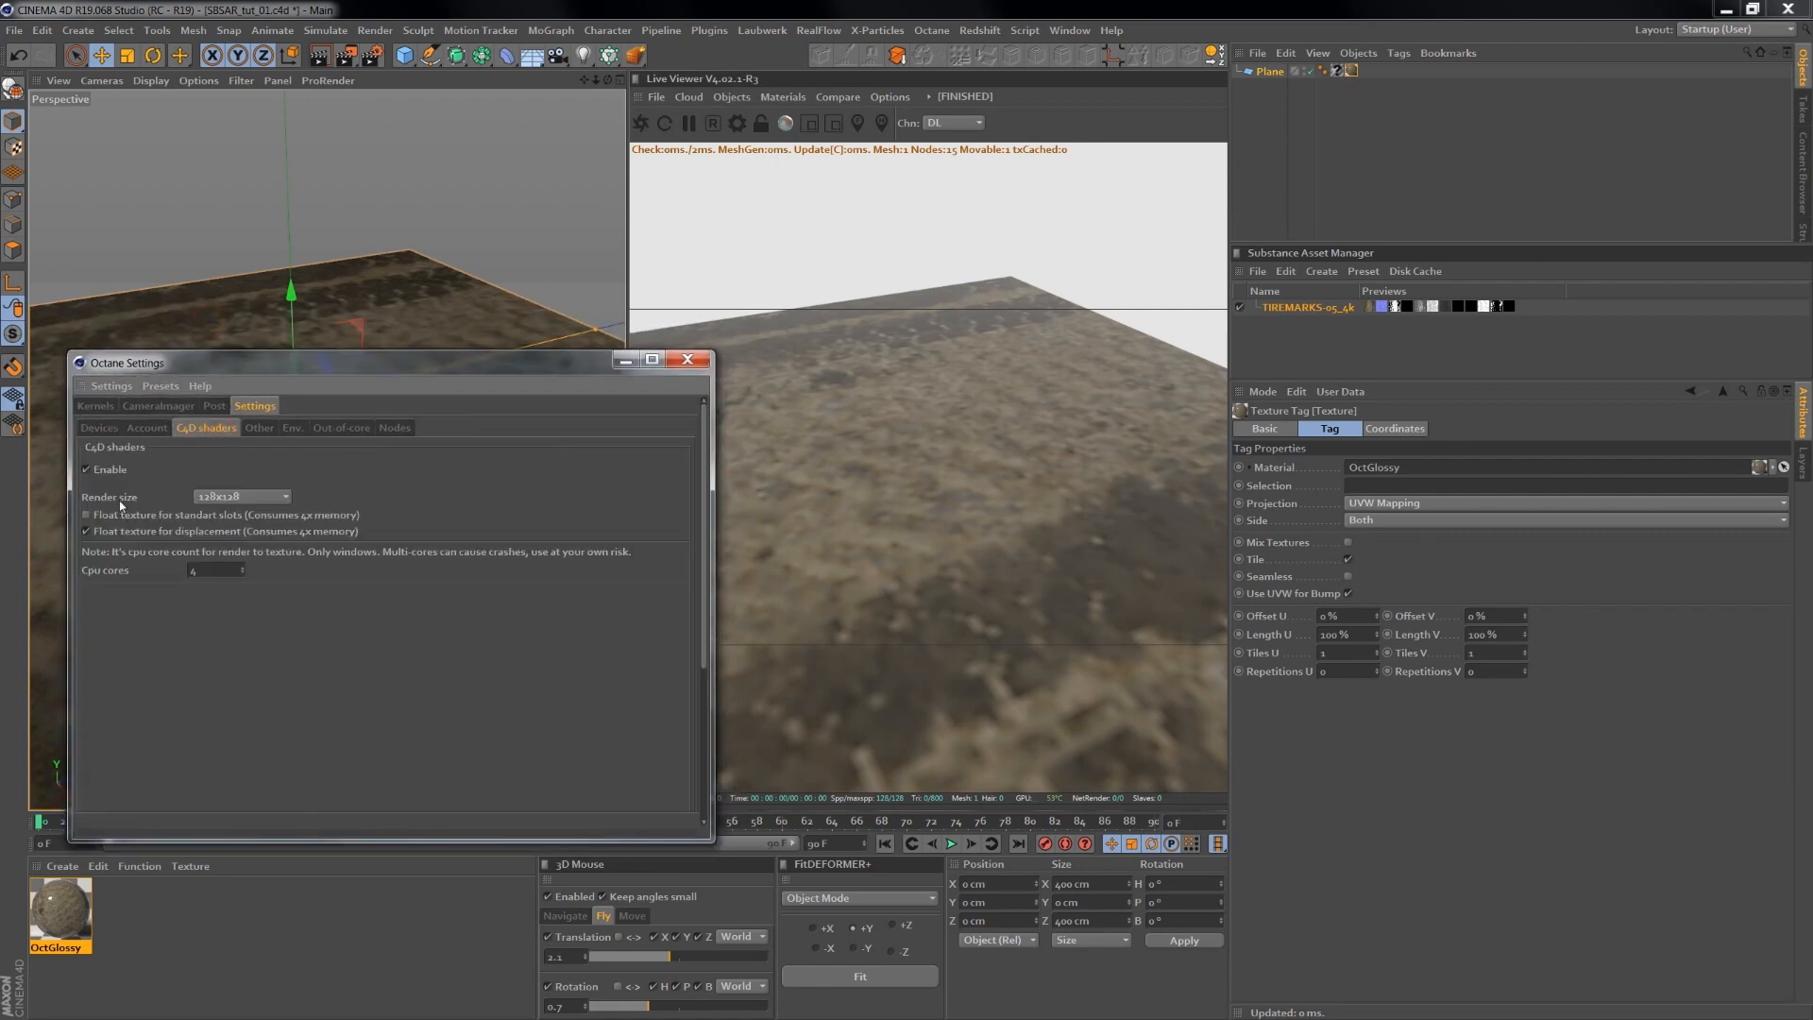
{"action": "left_click", "coordinate": [232, 500]}
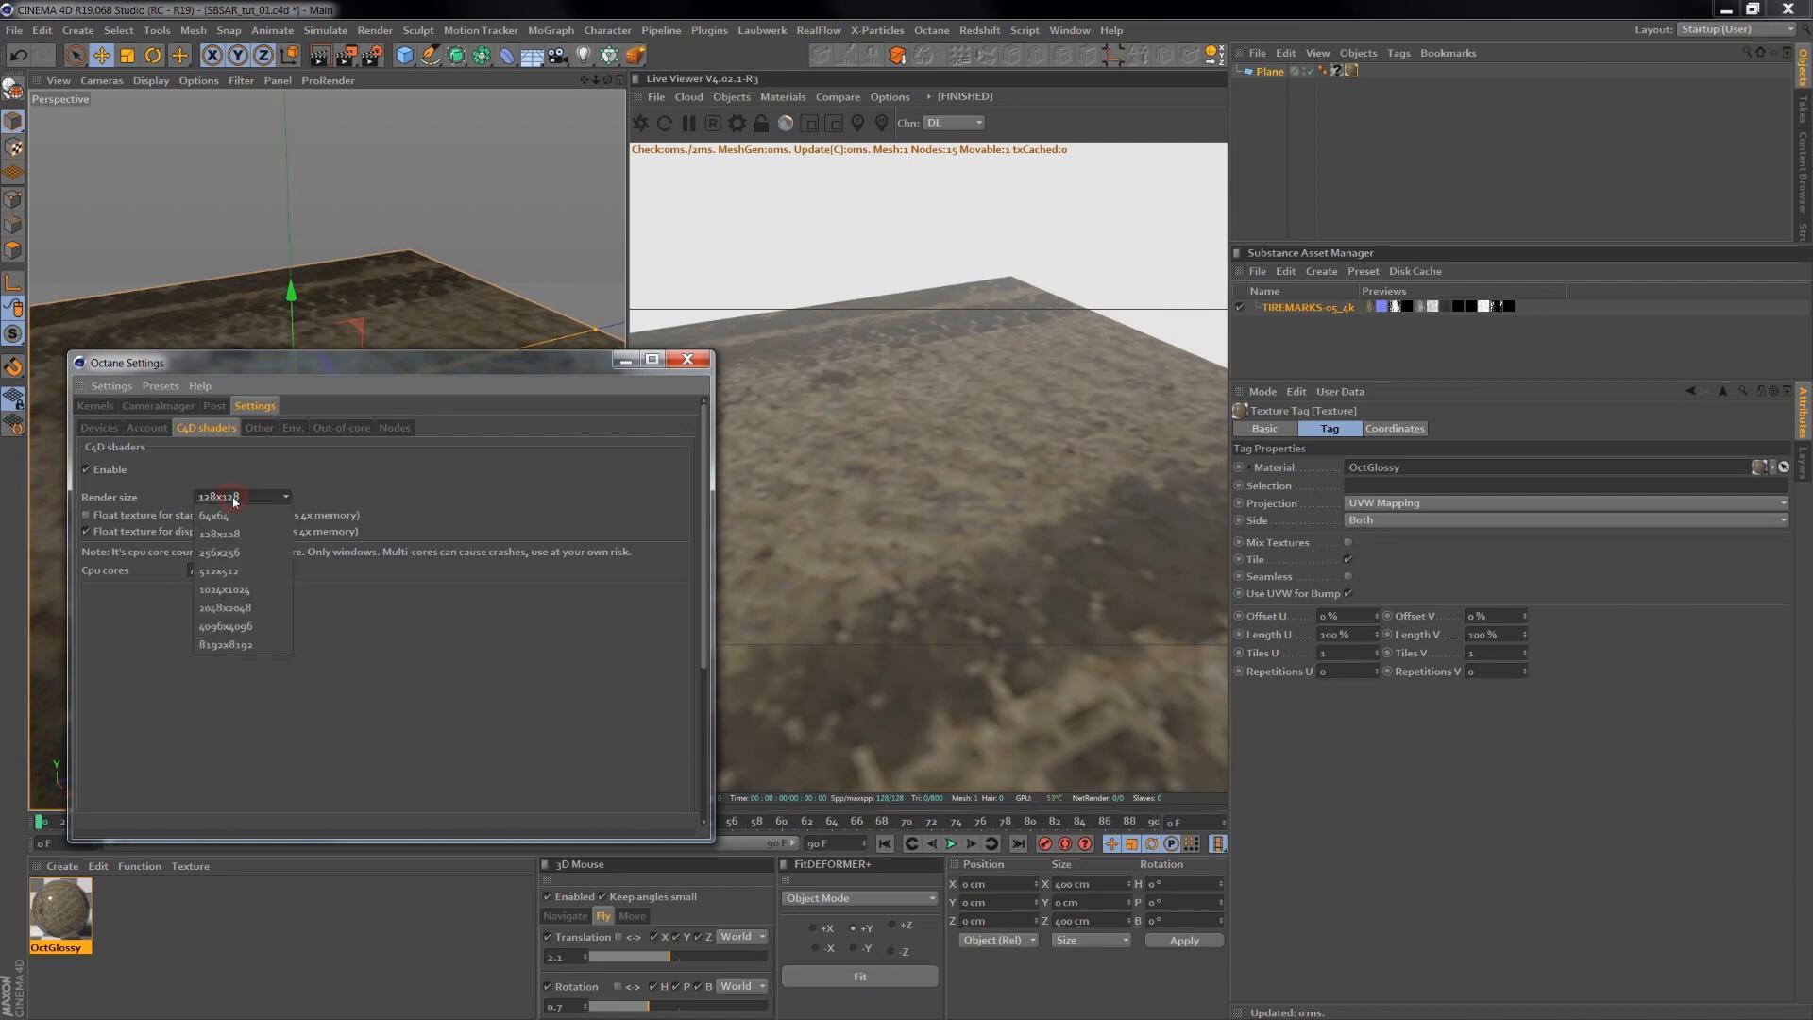
{"action": "left_click", "coordinate": [262, 618]}
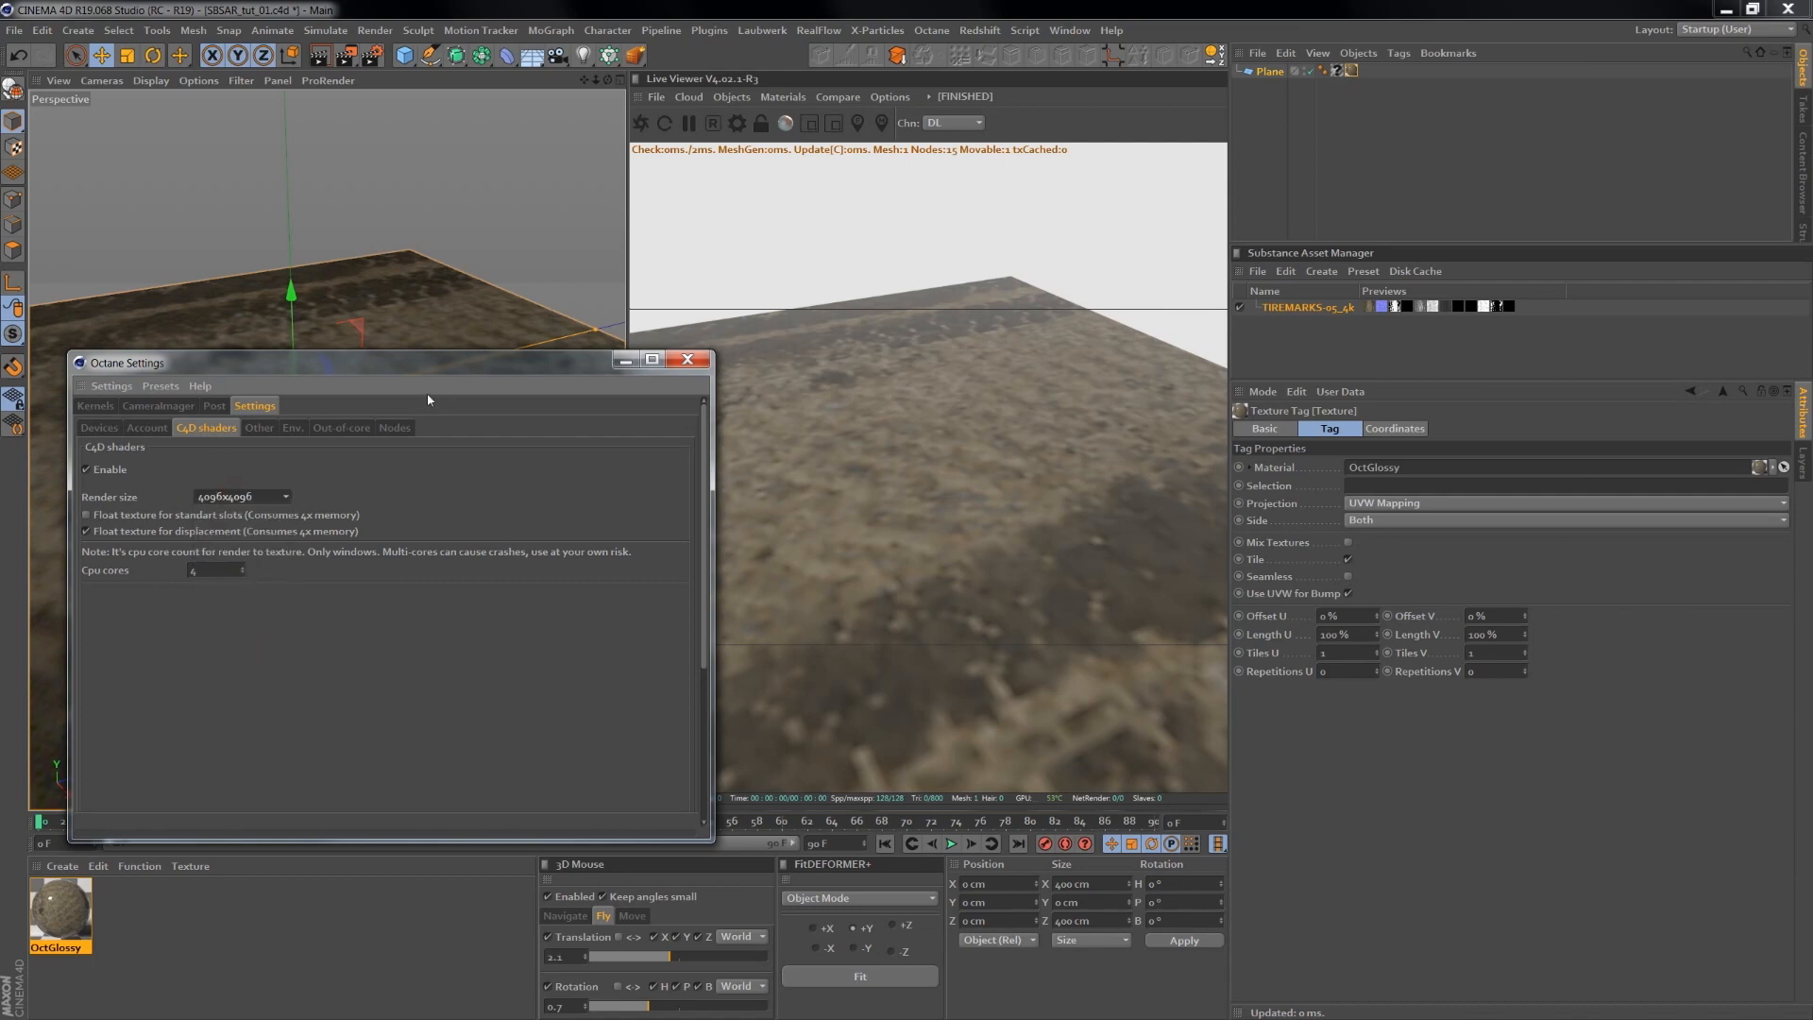
{"action": "left_click", "coordinate": [626, 361]}
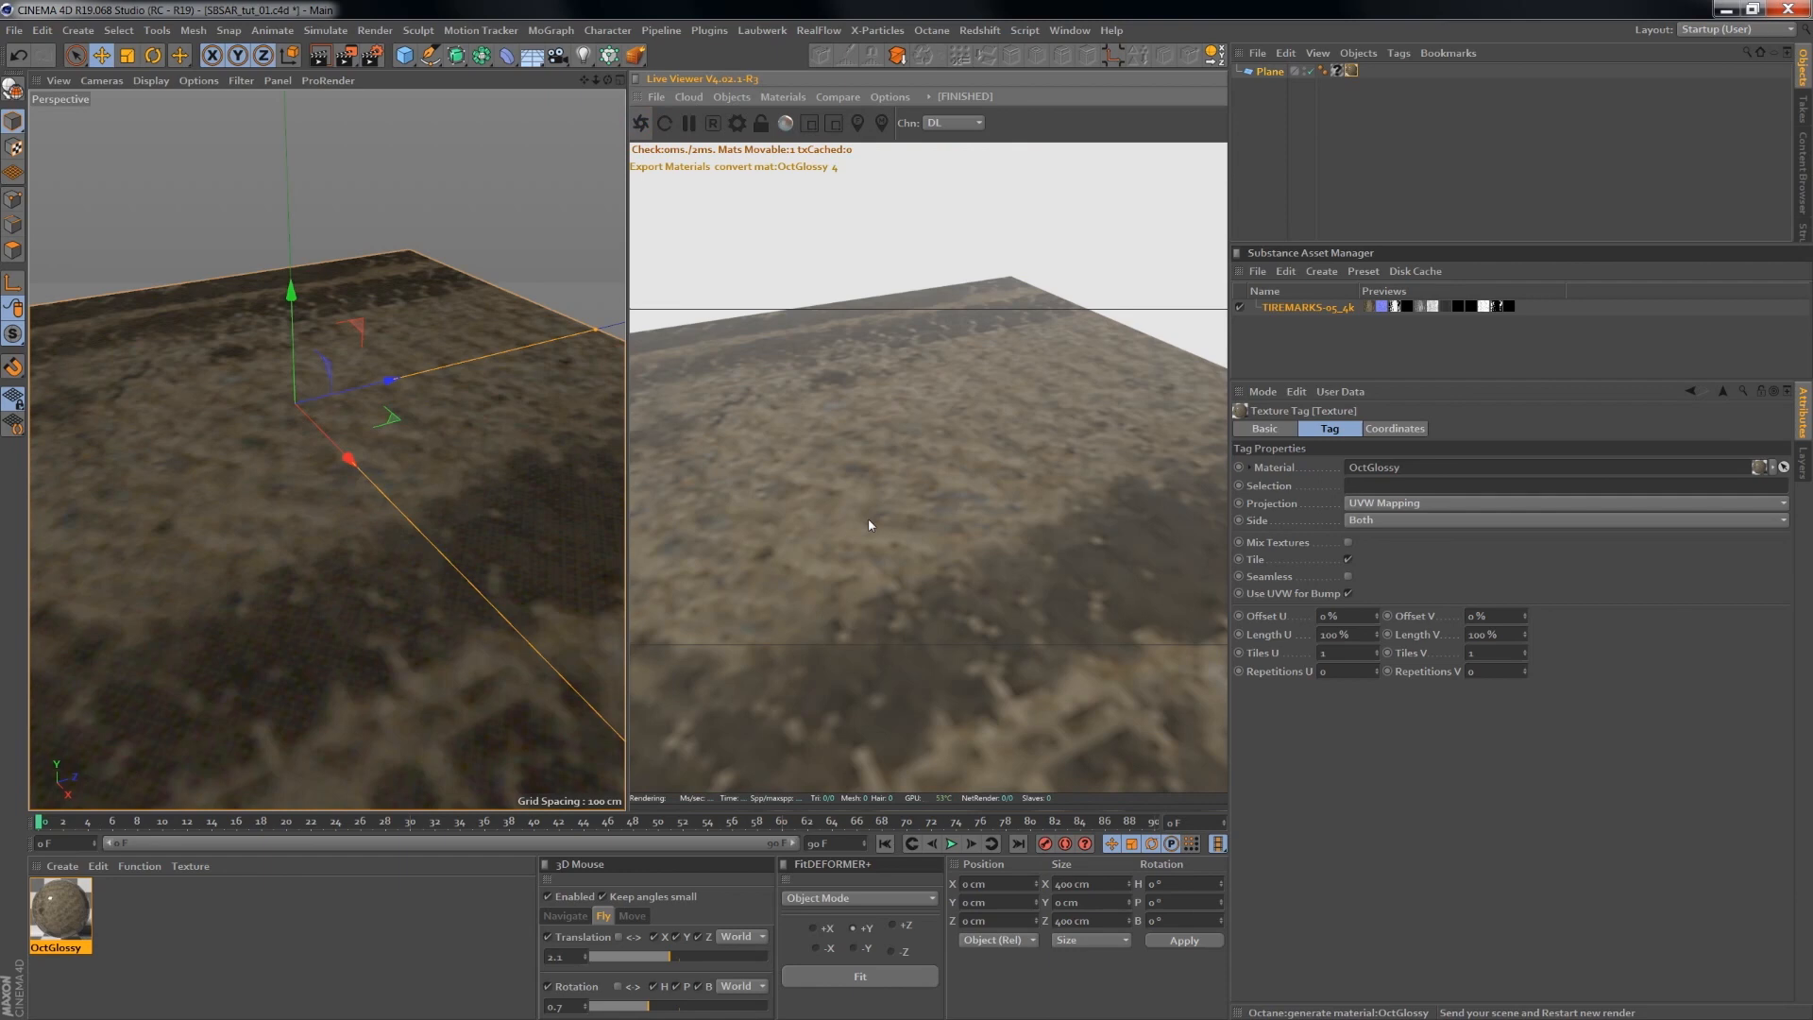
- Examine the tyre tracks on the plane in the restarted Live Viewer render
{"action": "left_click_drag", "start_coordinate": [914, 548], "coordinate": [868, 584]}
{"action": "right_click_drag", "start_coordinate": [898, 512], "coordinate": [874, 561]}
{"action": "left_click_drag", "start_coordinate": [892, 561], "coordinate": [935, 447]}
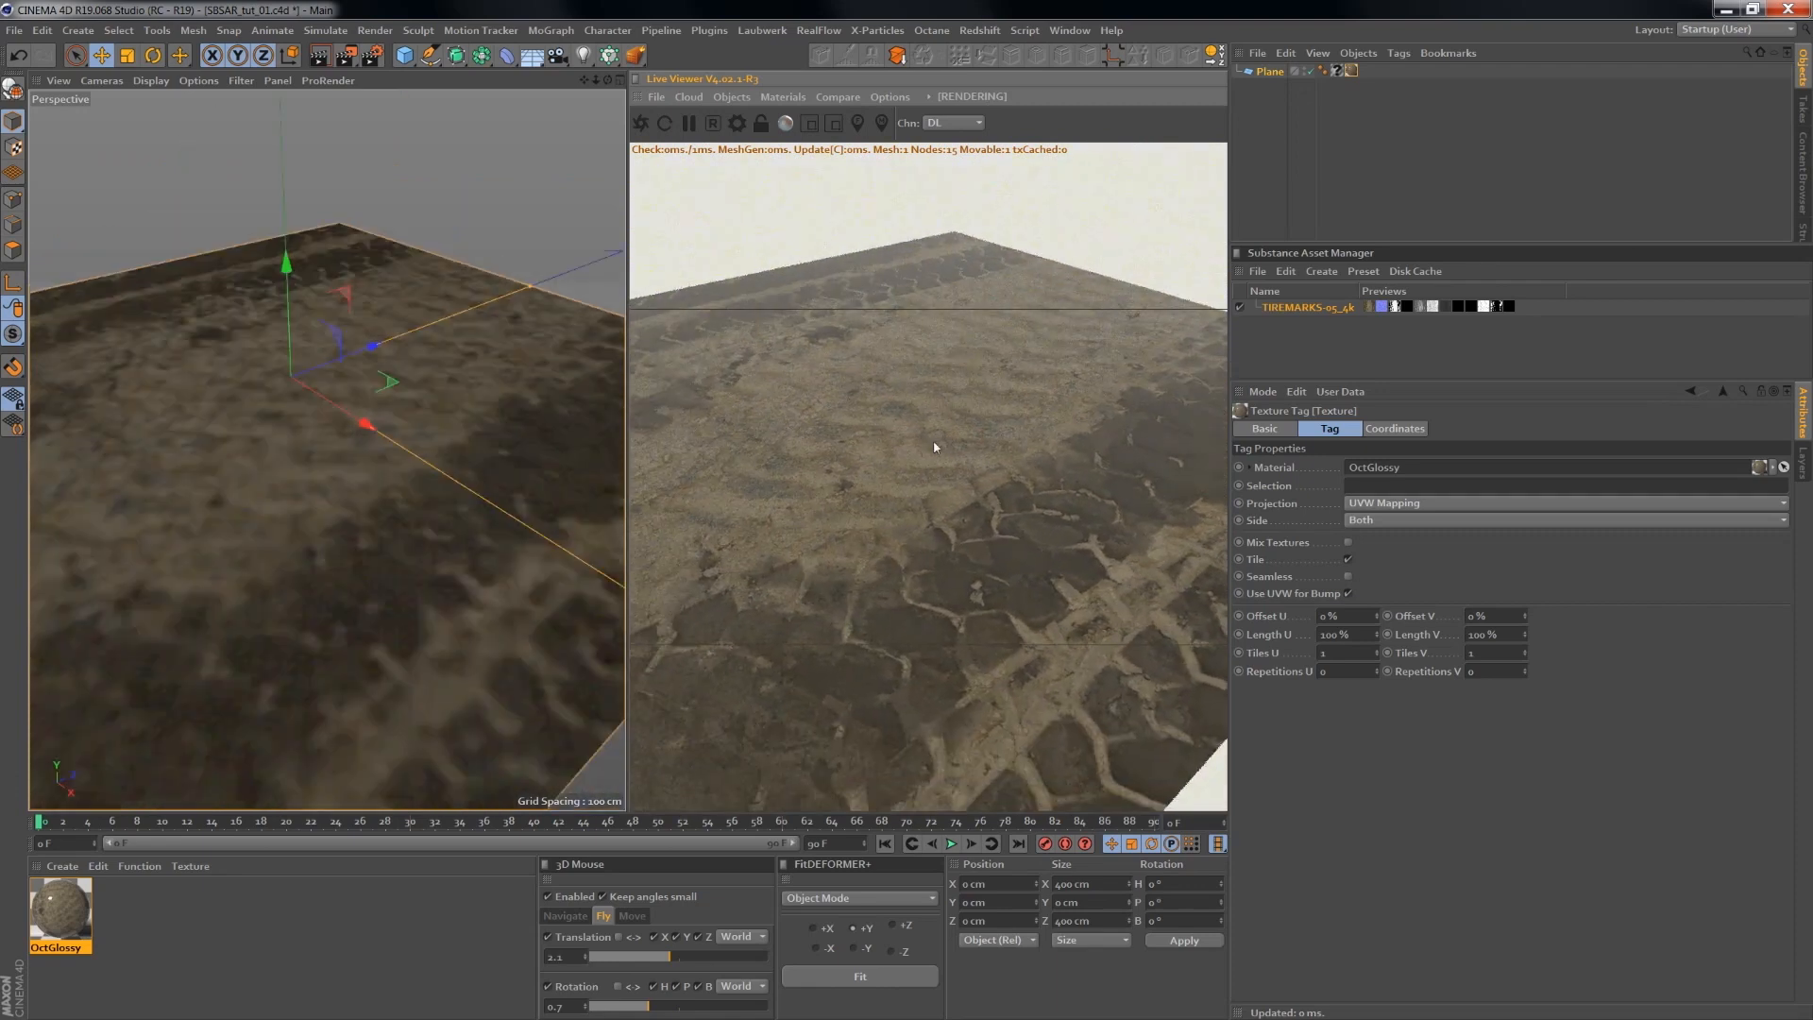
{"action": "double_click", "coordinate": [71, 913]}
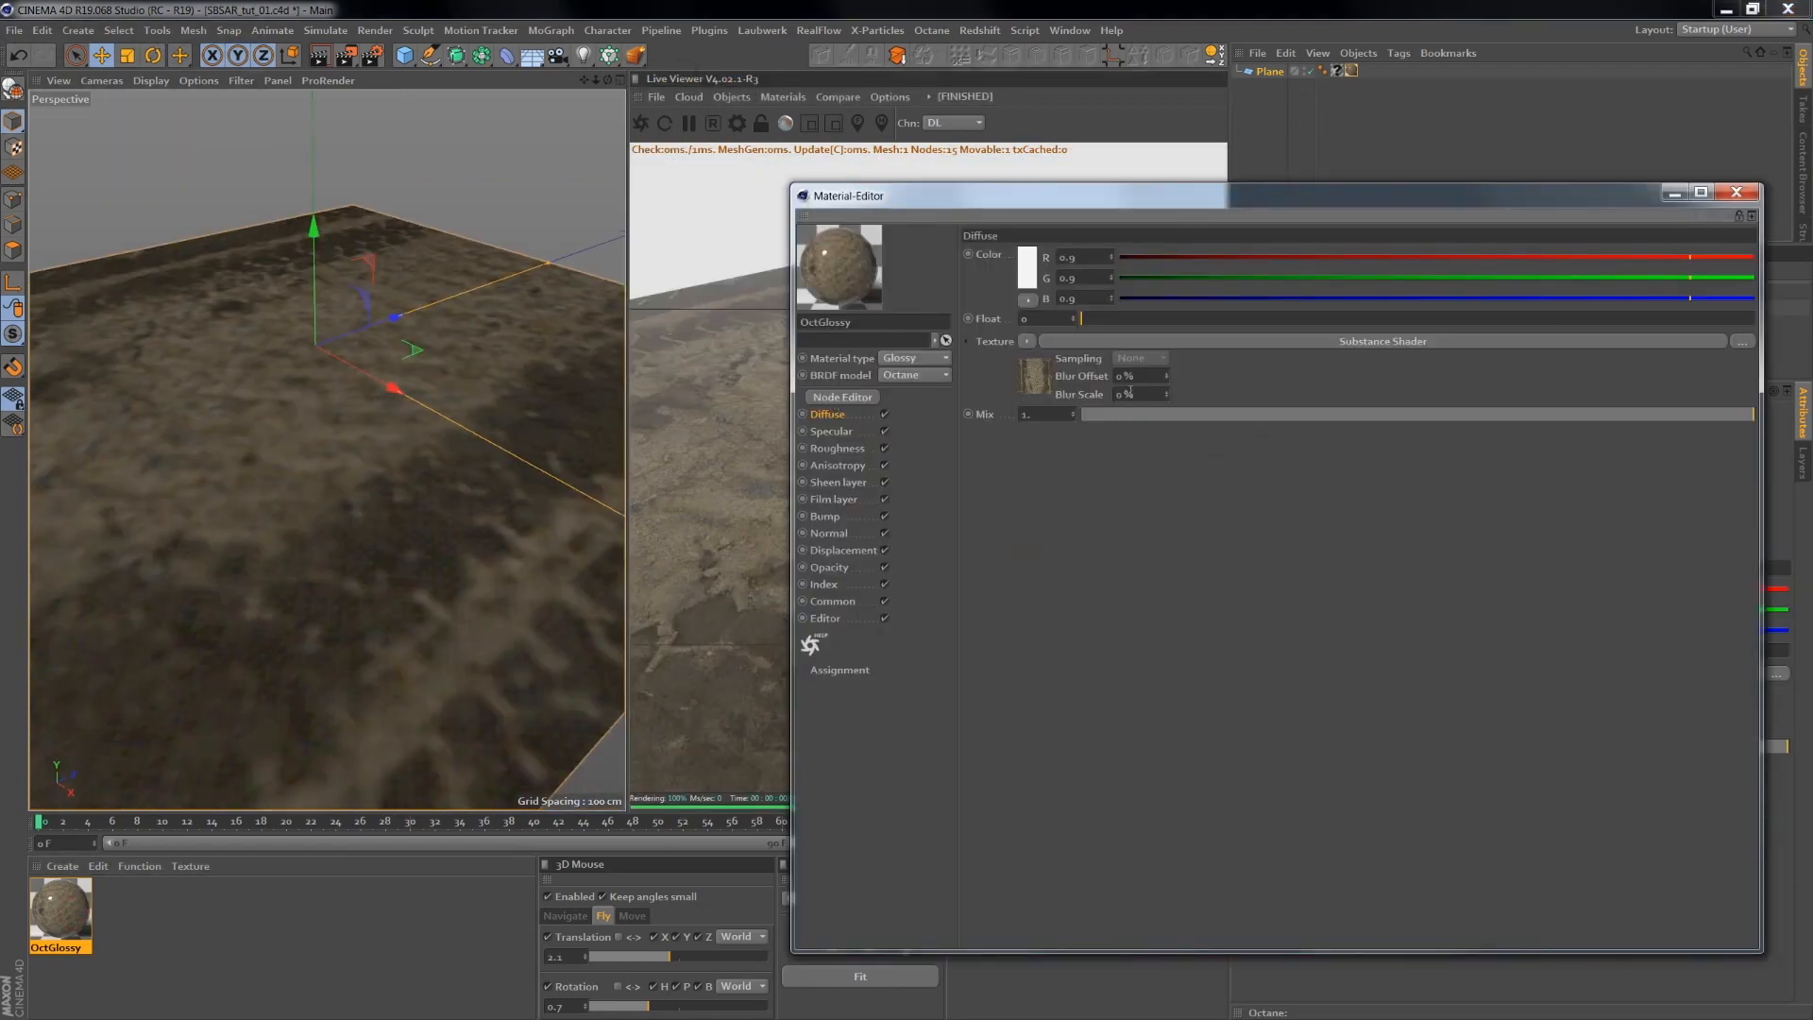
{"action": "left_click", "coordinate": [1675, 193]}
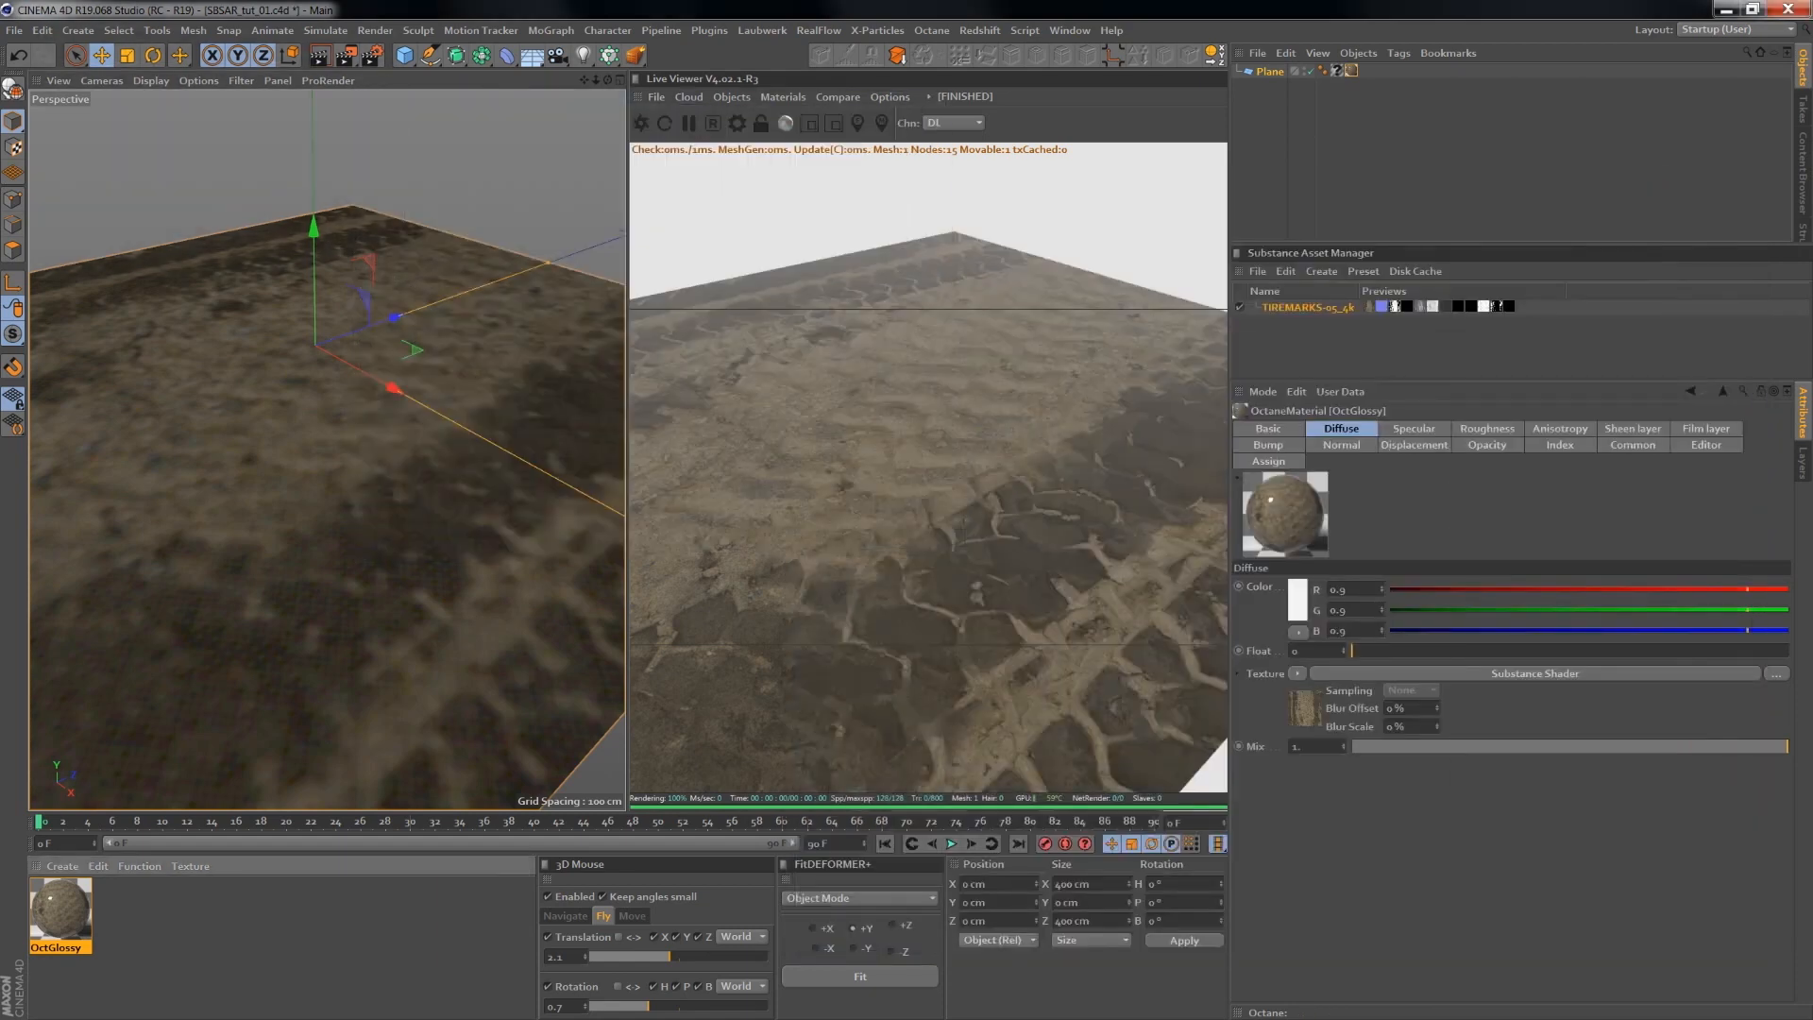
{"action": "left_click", "coordinate": [737, 123]}
{"action": "left_click", "coordinate": [698, 359]}
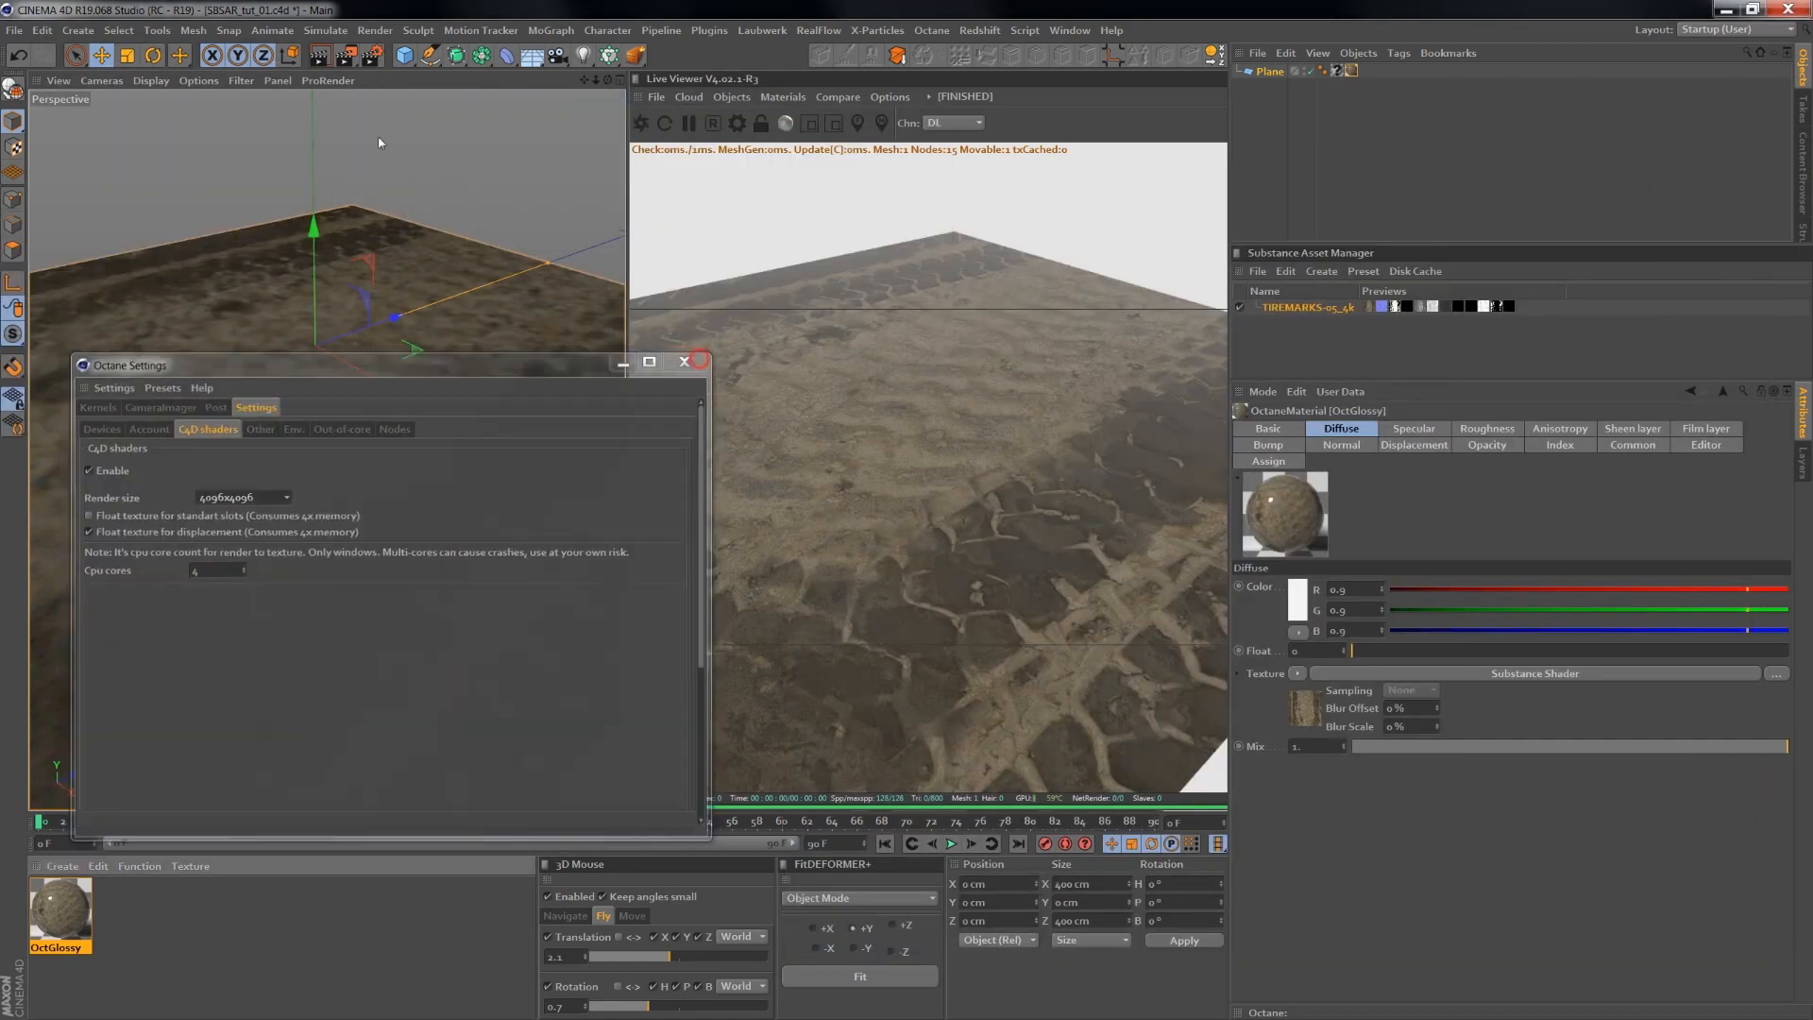
- Return to the Octane Node Editor and make three duplicates of the Substance Shader node below the original
{"action": "key", "text": "alt+Tab"}
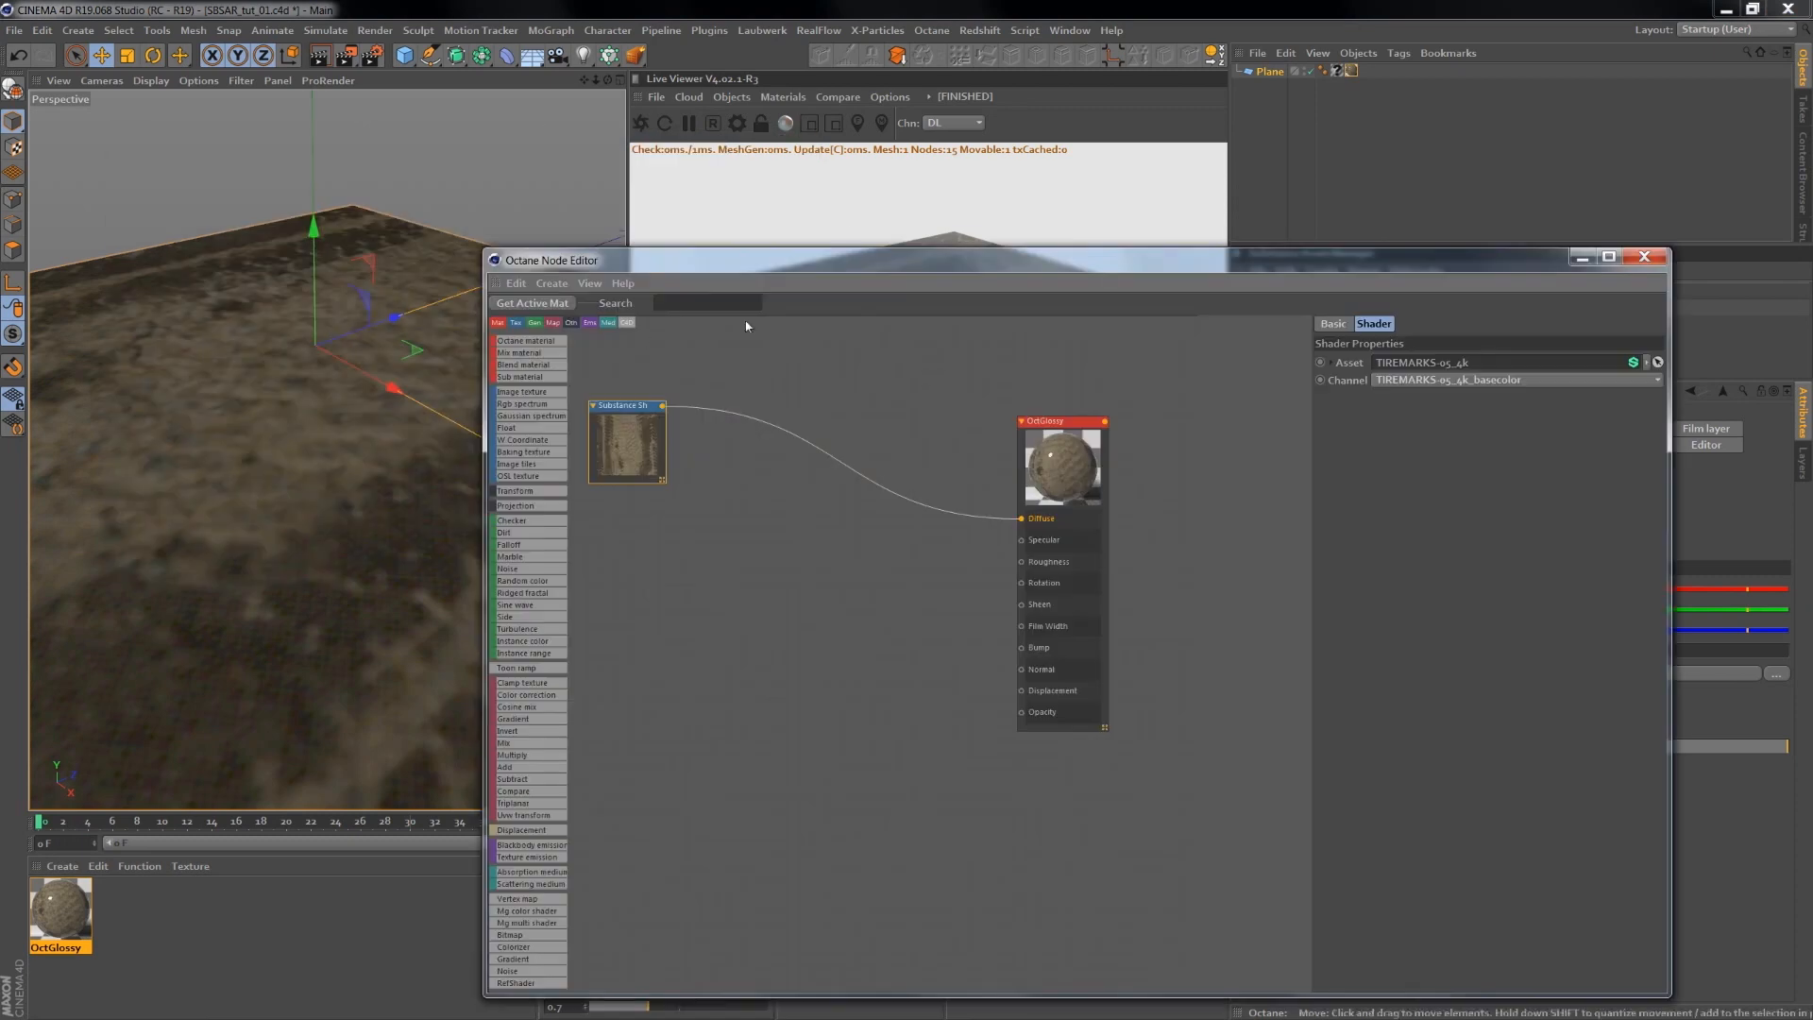
{"action": "left_click_drag", "start_coordinate": [823, 265], "coordinate": [540, 201]}
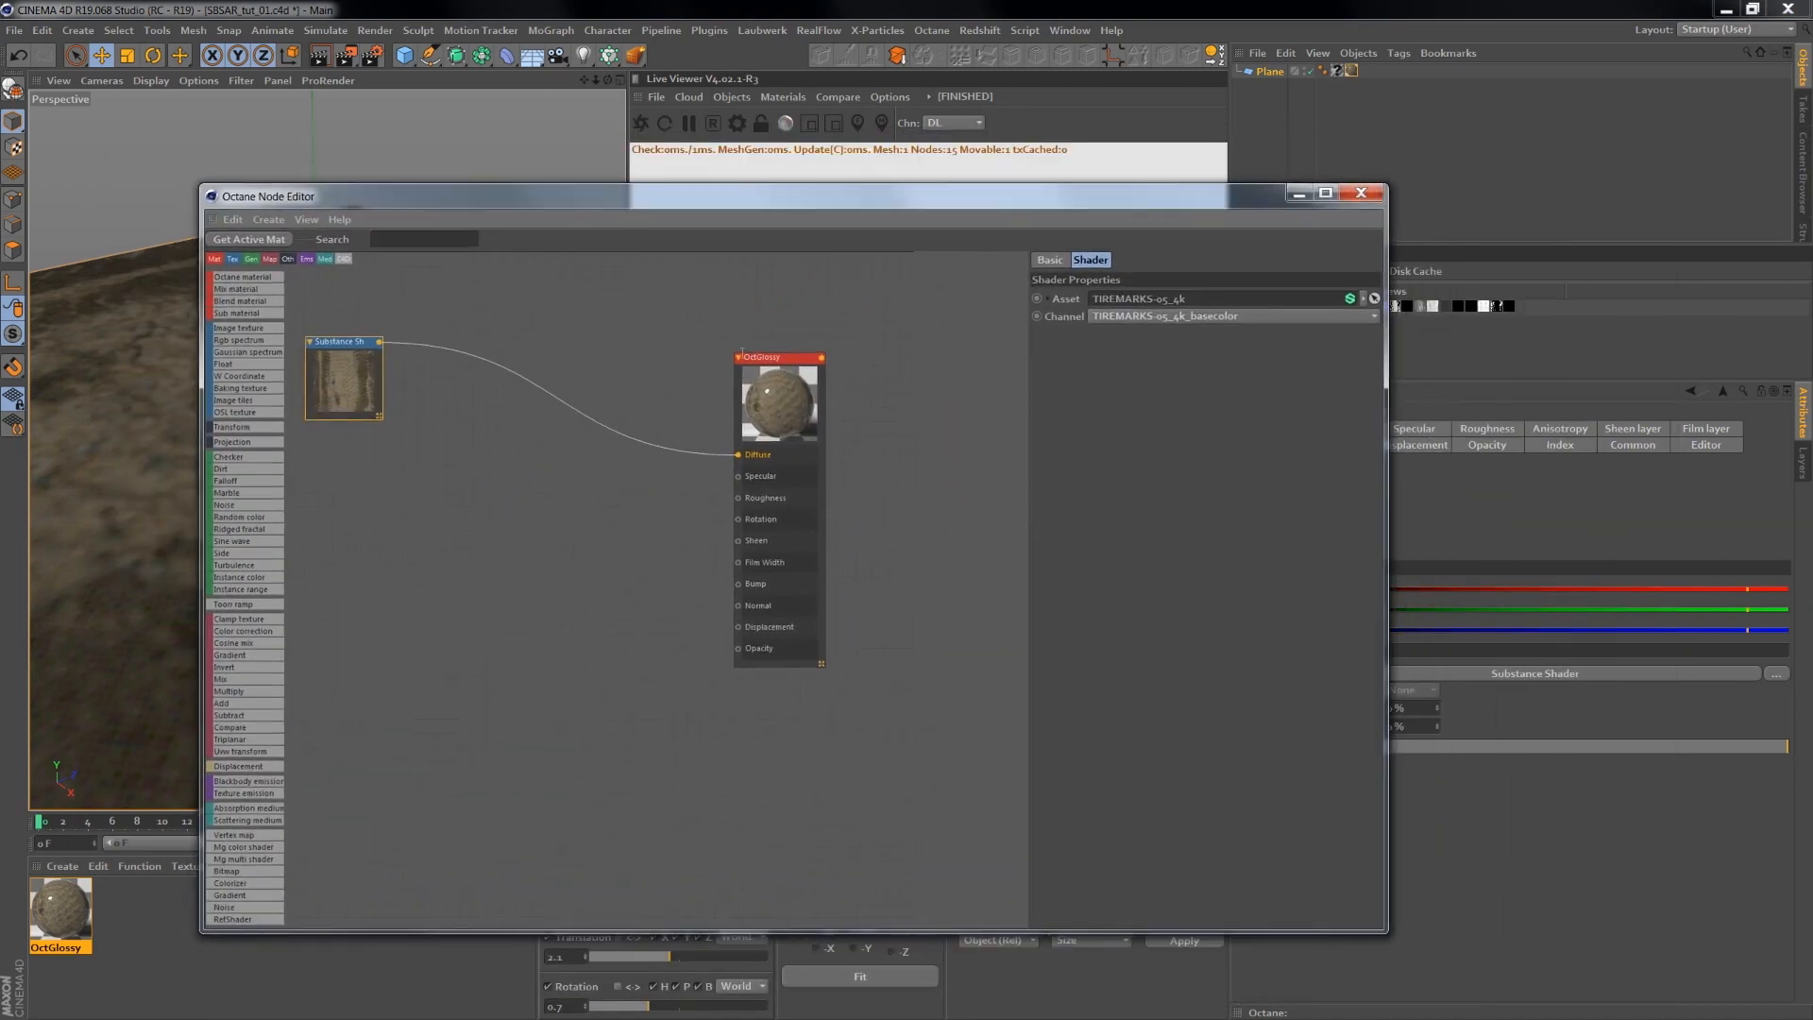
{"action": "left_click", "coordinate": [768, 360]}
{"action": "left_click_drag", "start_coordinate": [768, 359], "coordinate": [732, 347]}
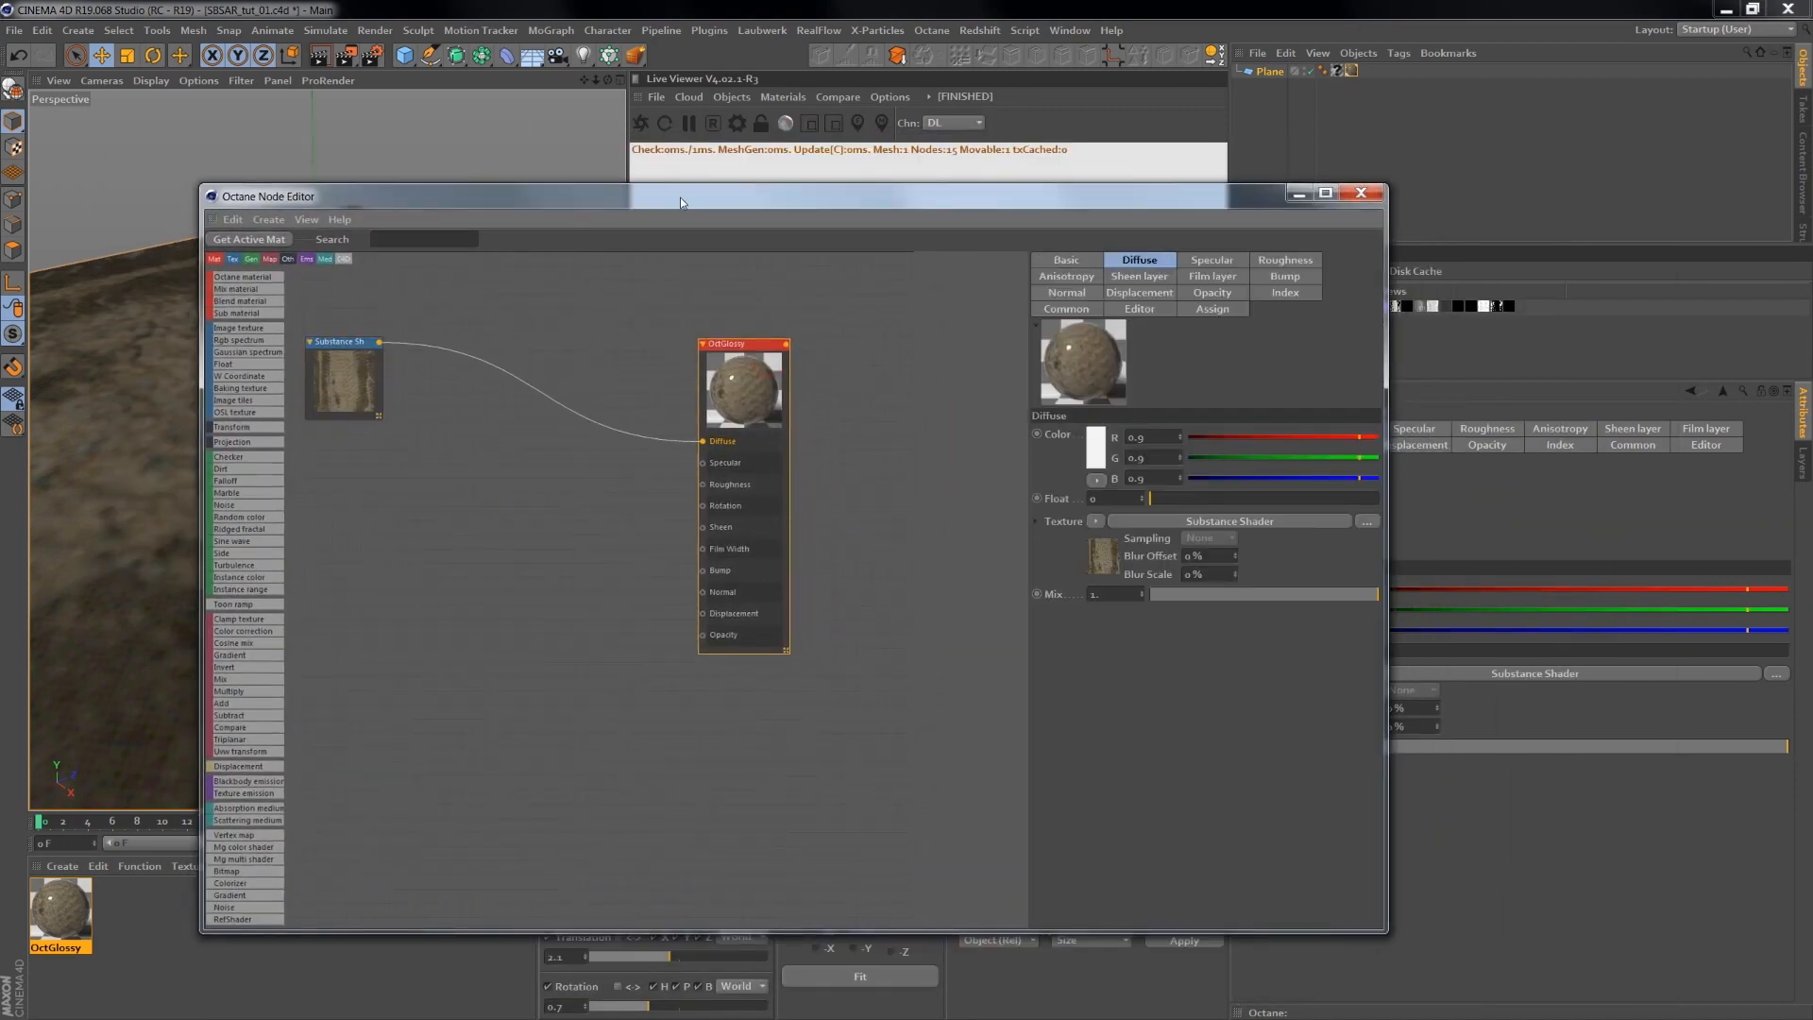
{"action": "left_click_drag", "start_coordinate": [710, 192], "coordinate": [761, 348]}
{"action": "left_click_drag", "start_coordinate": [386, 507], "coordinate": [433, 477]}
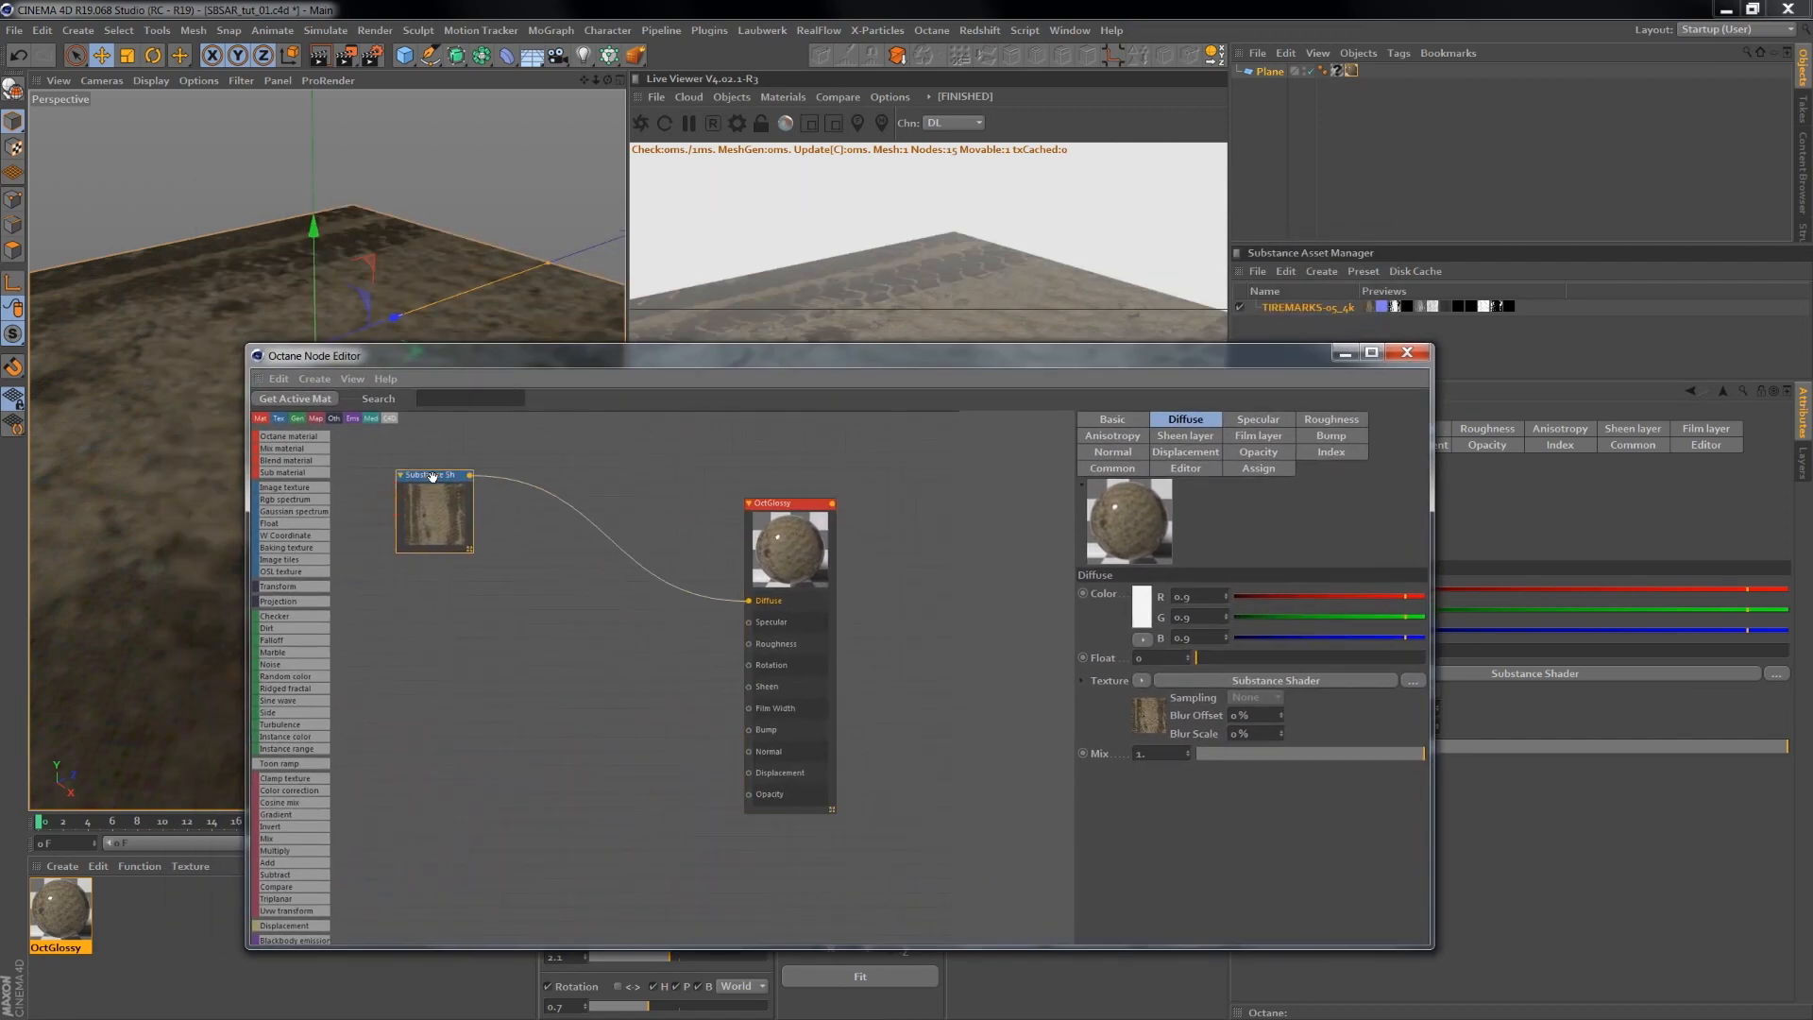
{"action": "left_click", "coordinate": [432, 476]}
{"action": "left_click_drag", "start_coordinate": [429, 475], "coordinate": [414, 778], "text": "ctrl"}
{"action": "left_click", "coordinate": [427, 581]}
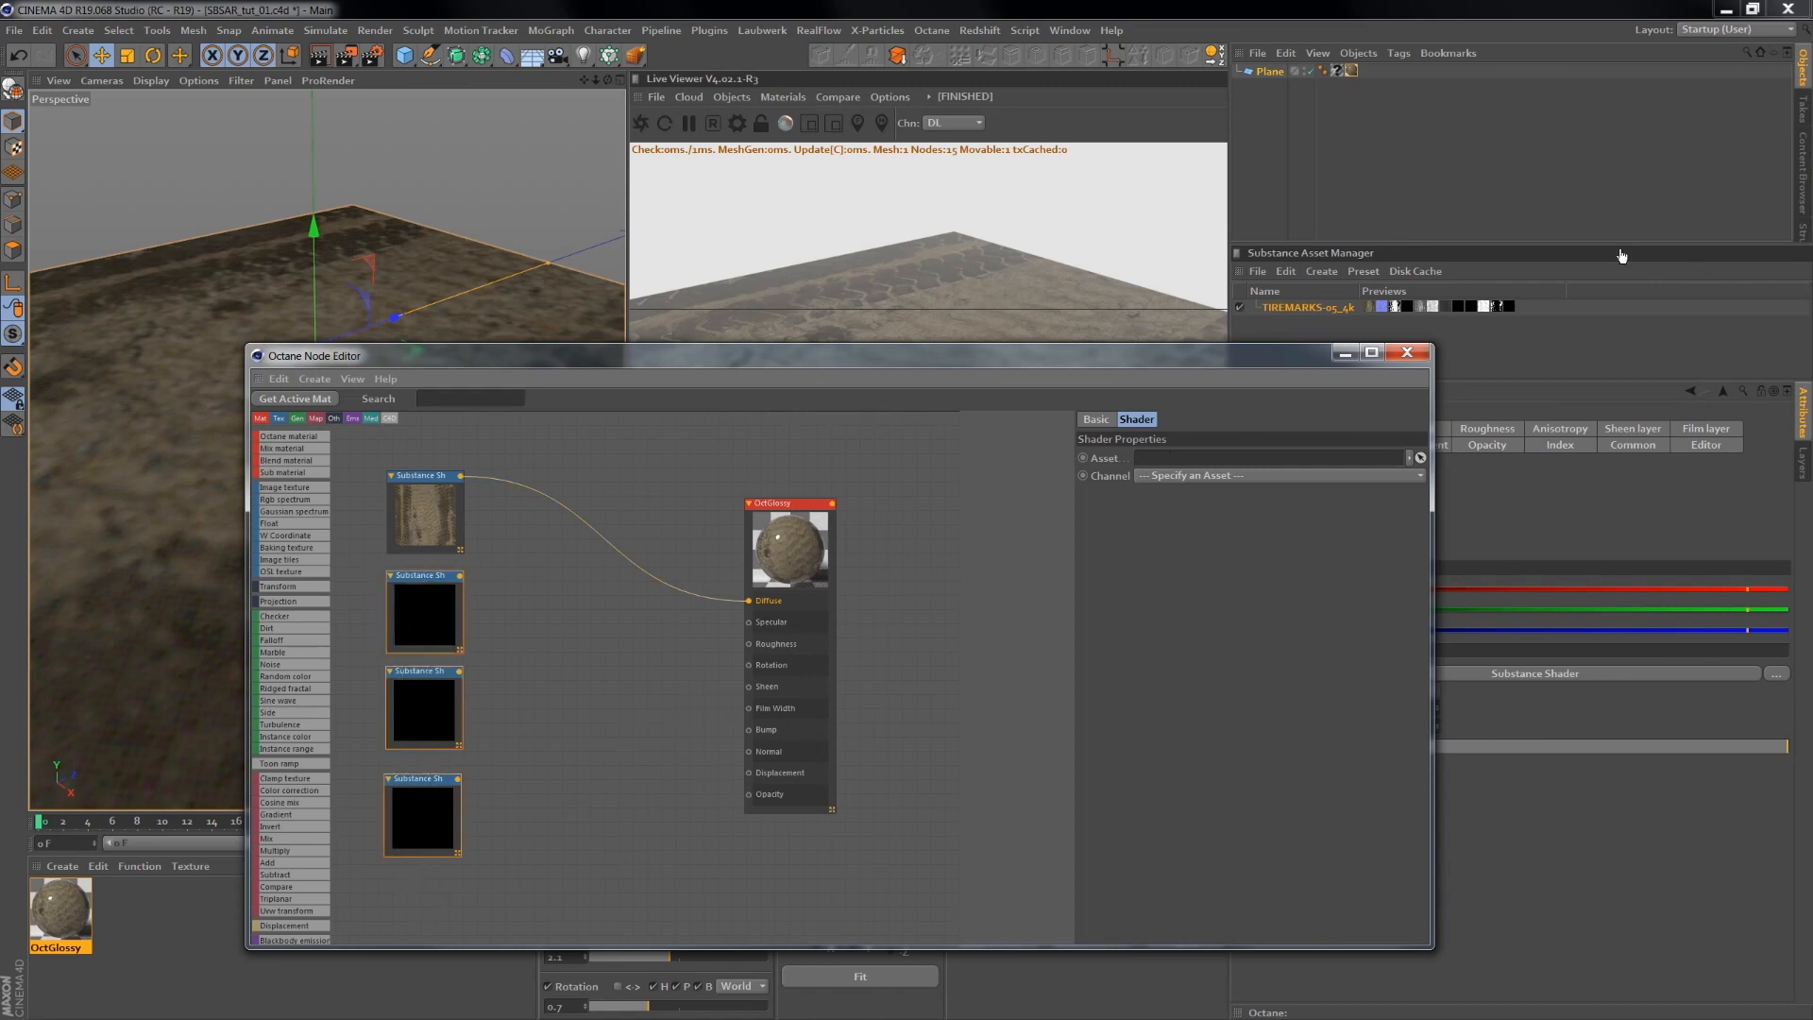
- Assign the TIREMARKS-05_4k substance asset to the three duplicated Substance Shader nodes
{"action": "left_click", "coordinate": [1313, 305]}
{"action": "left_click_drag", "start_coordinate": [1319, 330], "coordinate": [1177, 465]}
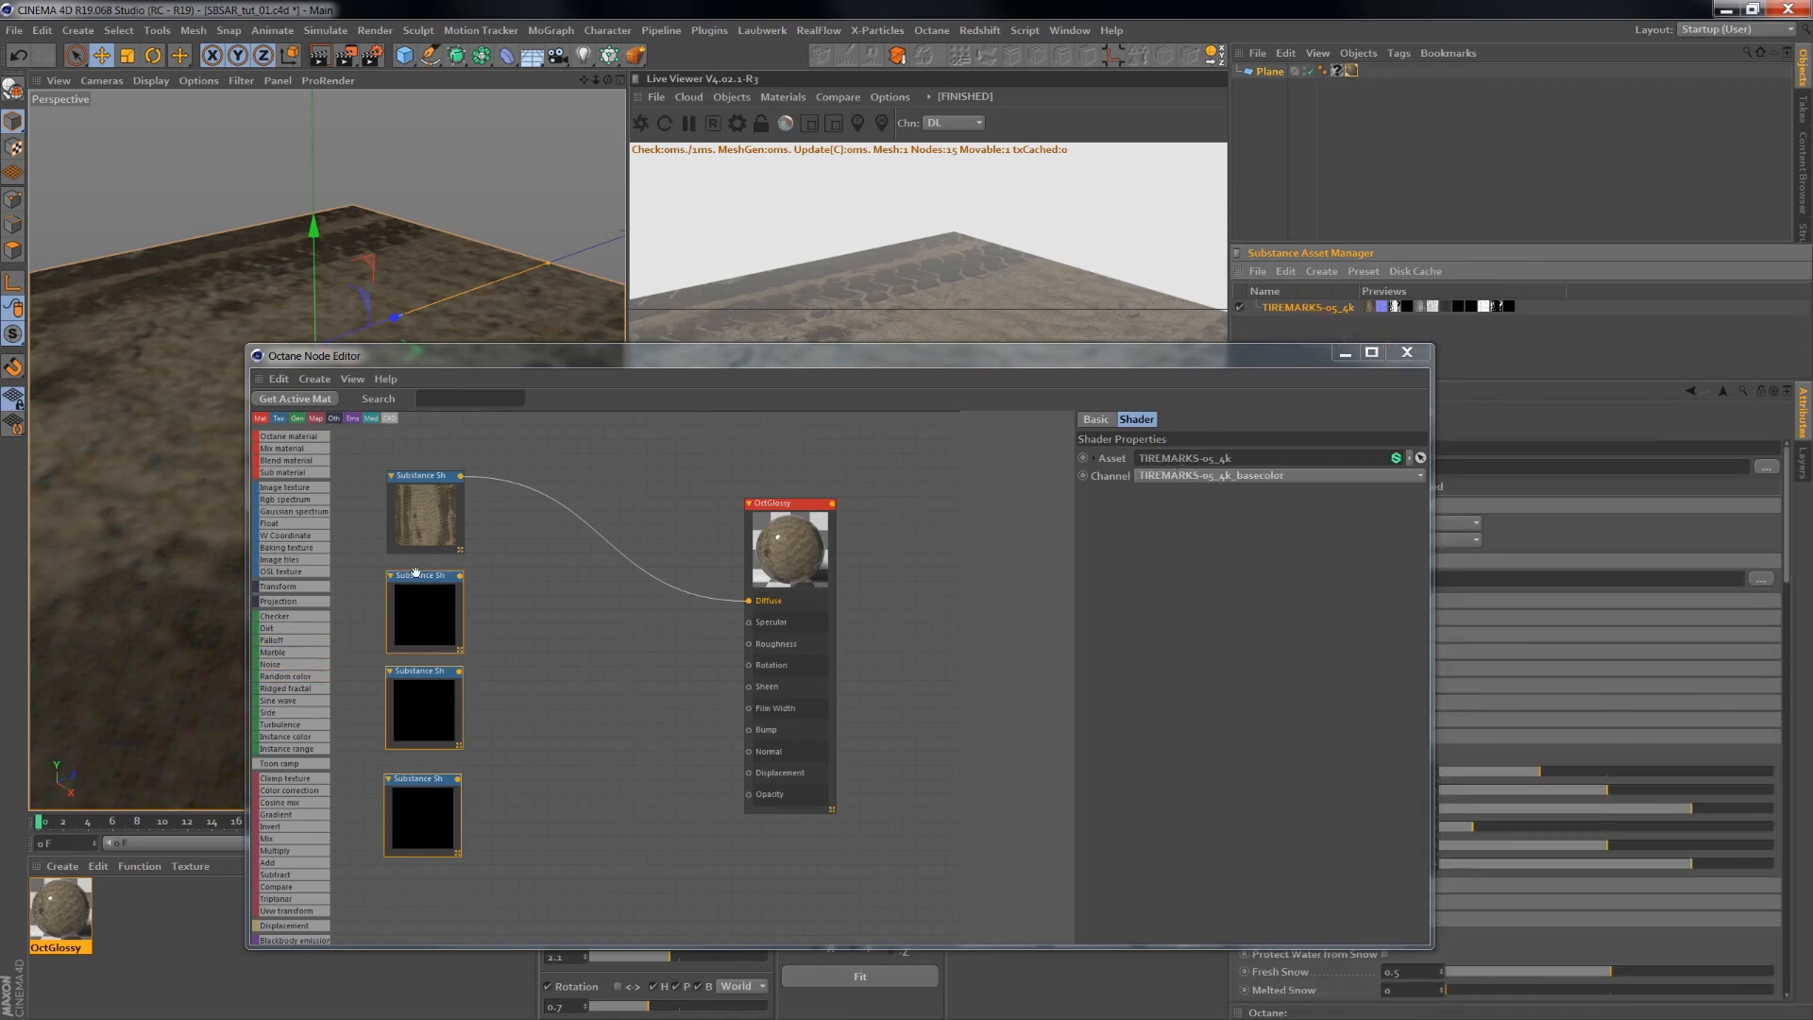
{"action": "left_click", "coordinate": [531, 605]}
- Set the channel of the first duplicated Substance Shader node to TIREMARKS-05_4k_roughness
{"action": "left_click", "coordinate": [425, 599]}
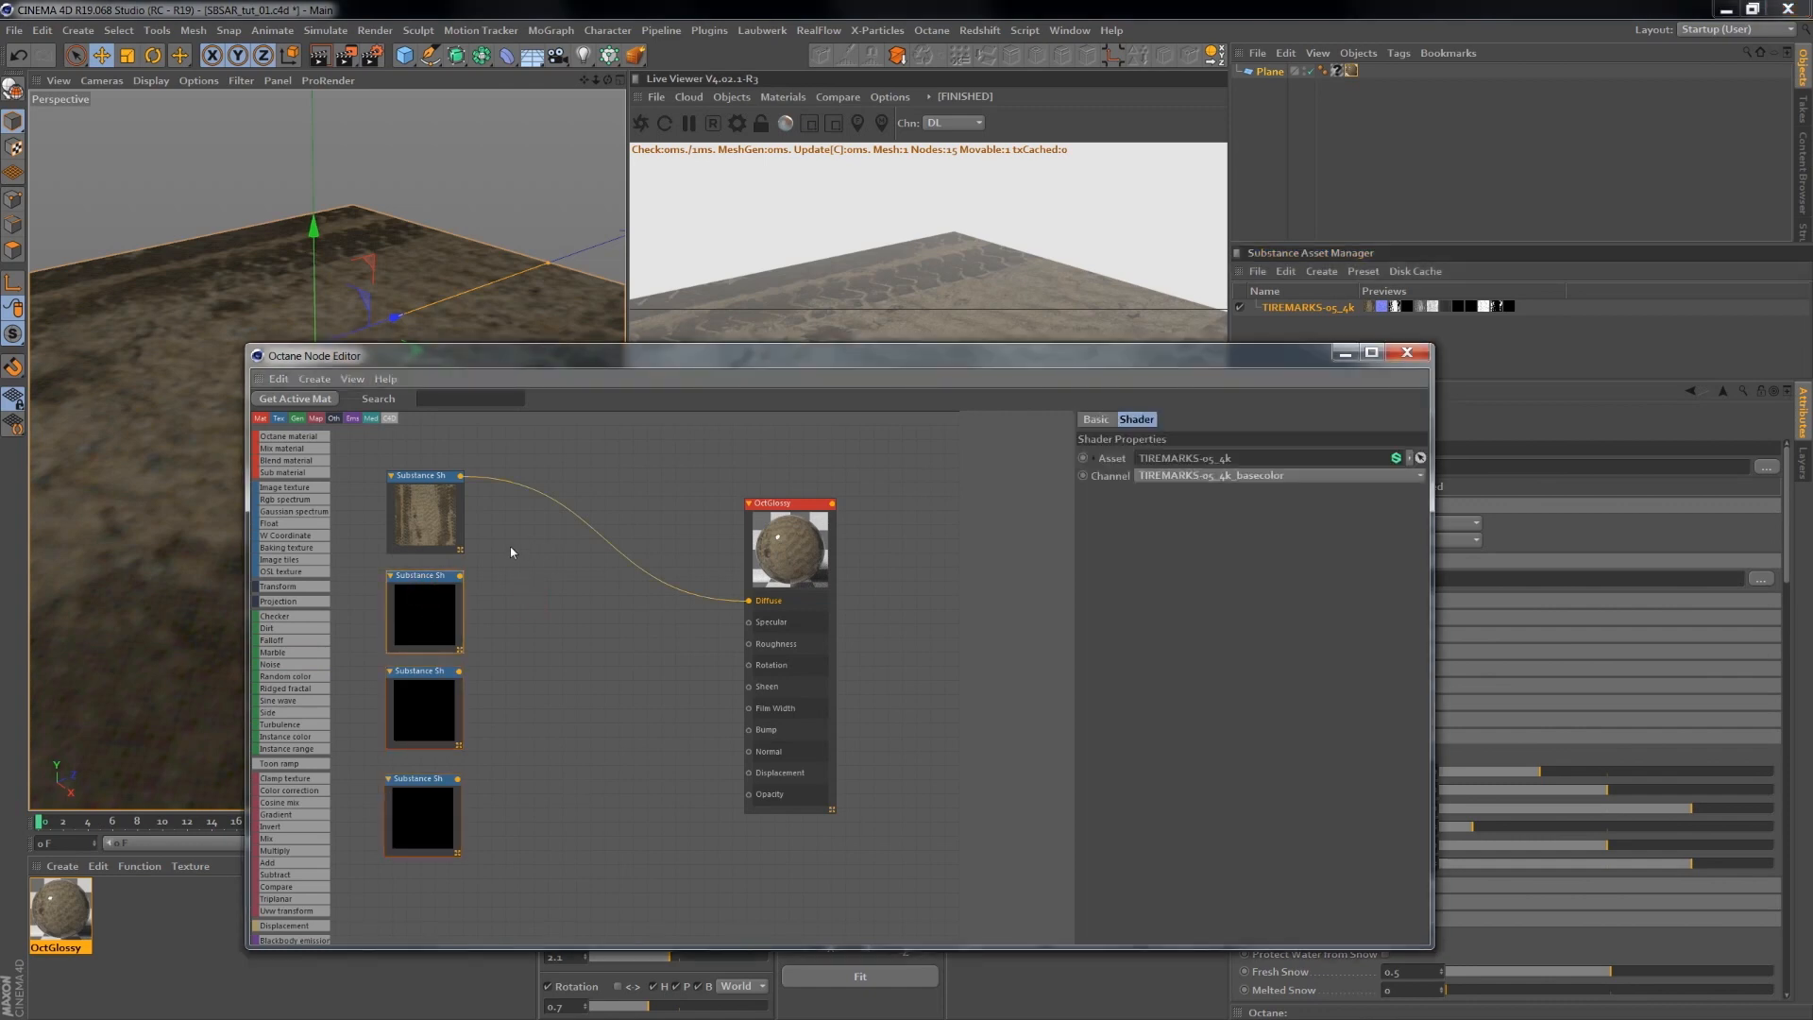
{"action": "left_click", "coordinate": [1188, 478]}
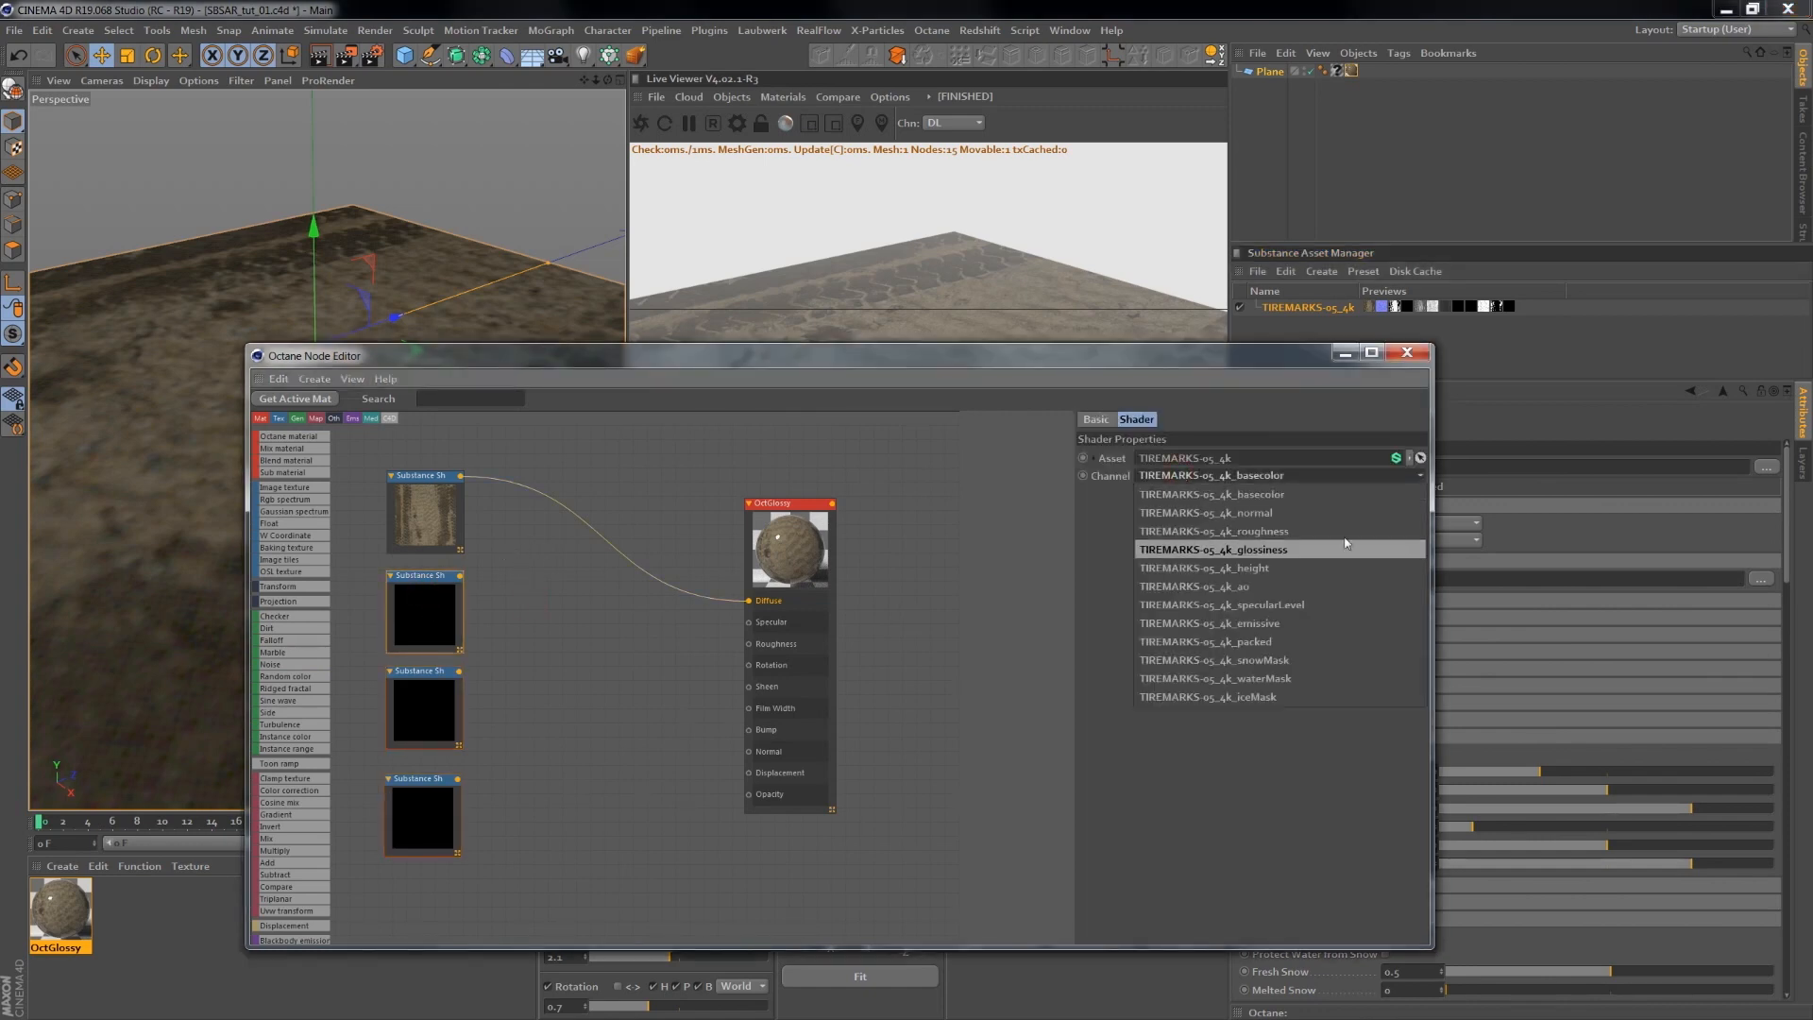
{"action": "left_click", "coordinate": [1289, 534]}
{"action": "left_click_drag", "start_coordinate": [1203, 362], "coordinate": [1067, 314]}
{"action": "left_click_drag", "start_coordinate": [1295, 468], "coordinate": [1174, 468]}
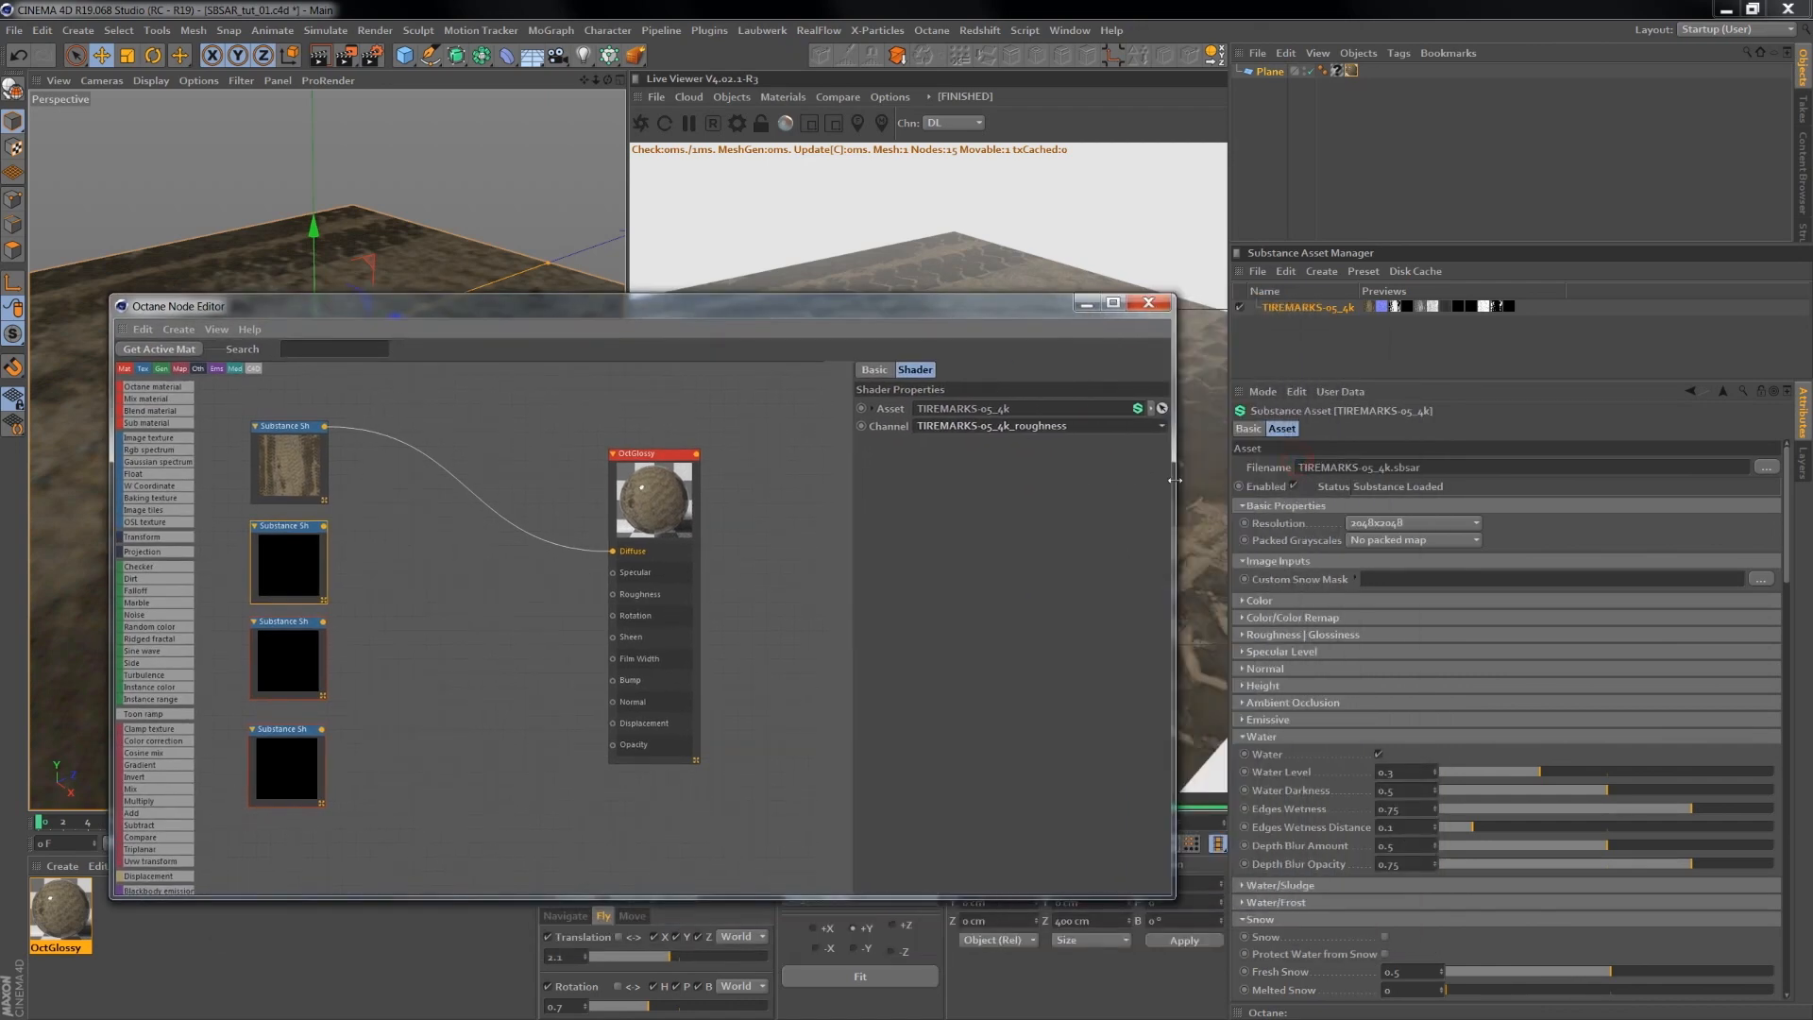
- Expand the substance asset's Roughness | Glossiness parameters and connect the roughness shader node to OctGlossy's Roughness input
{"action": "left_click", "coordinate": [1320, 310]}
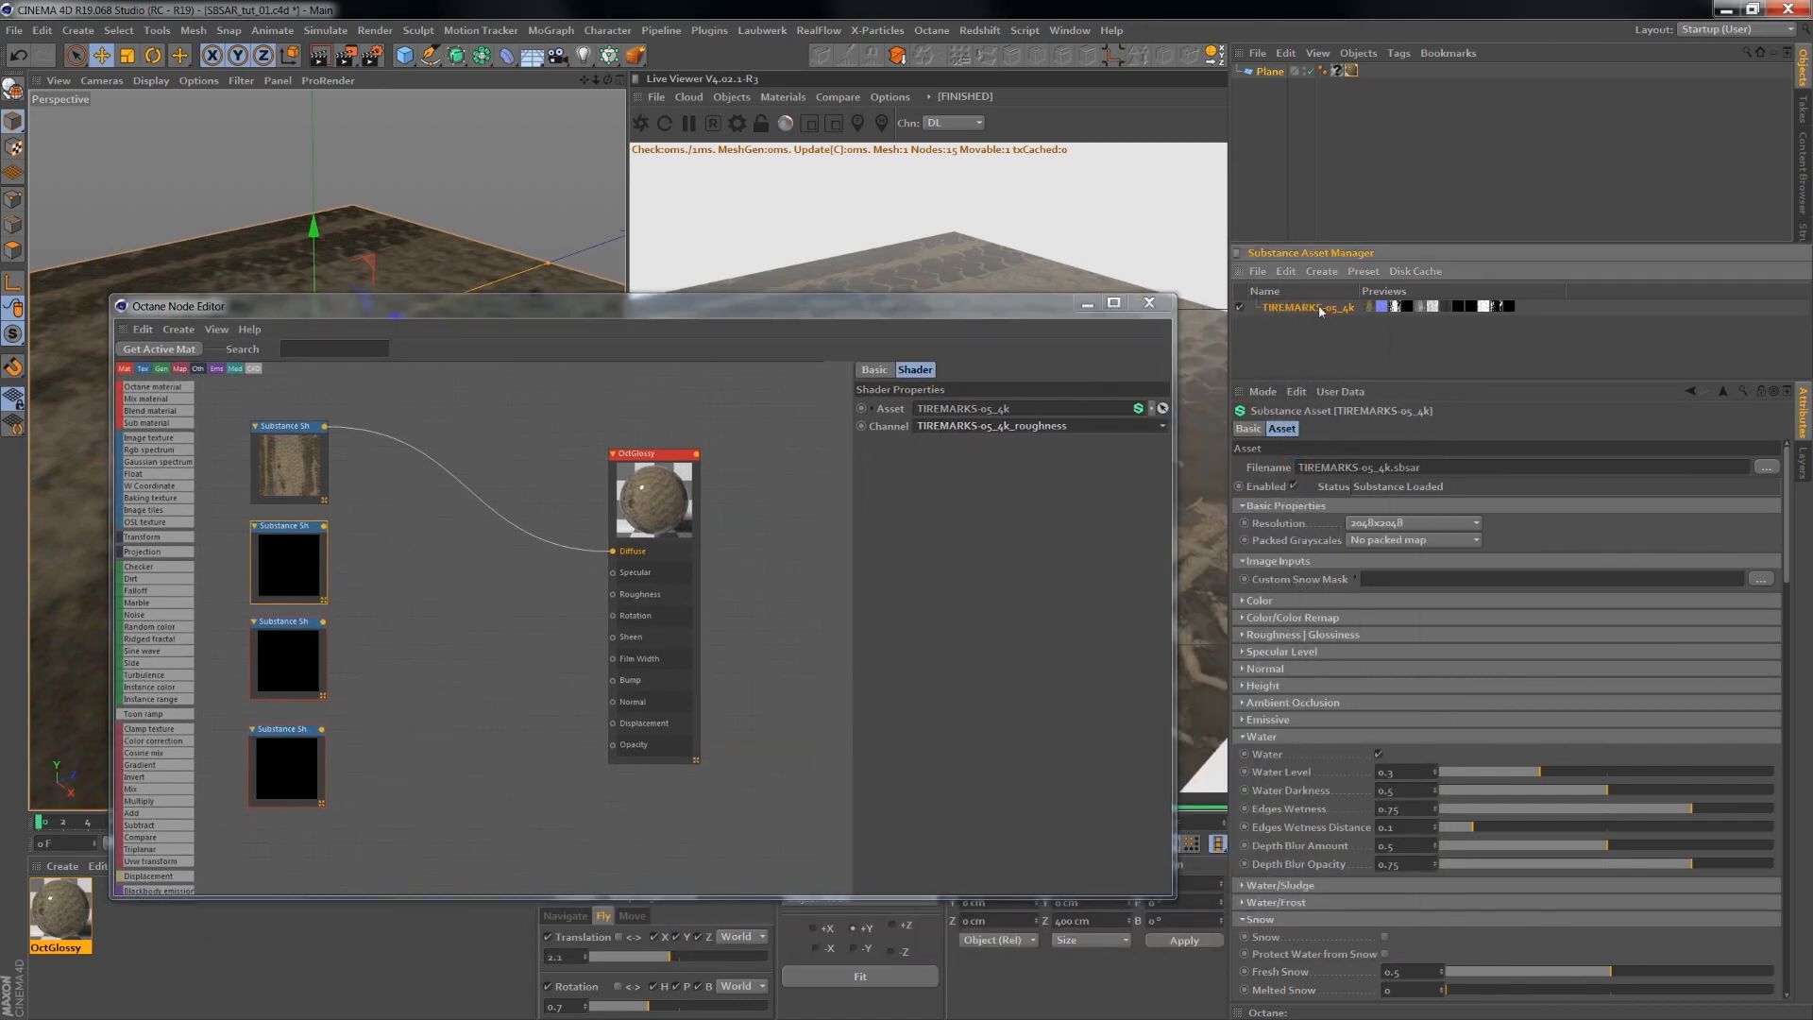
{"action": "left_click", "coordinate": [1243, 635]}
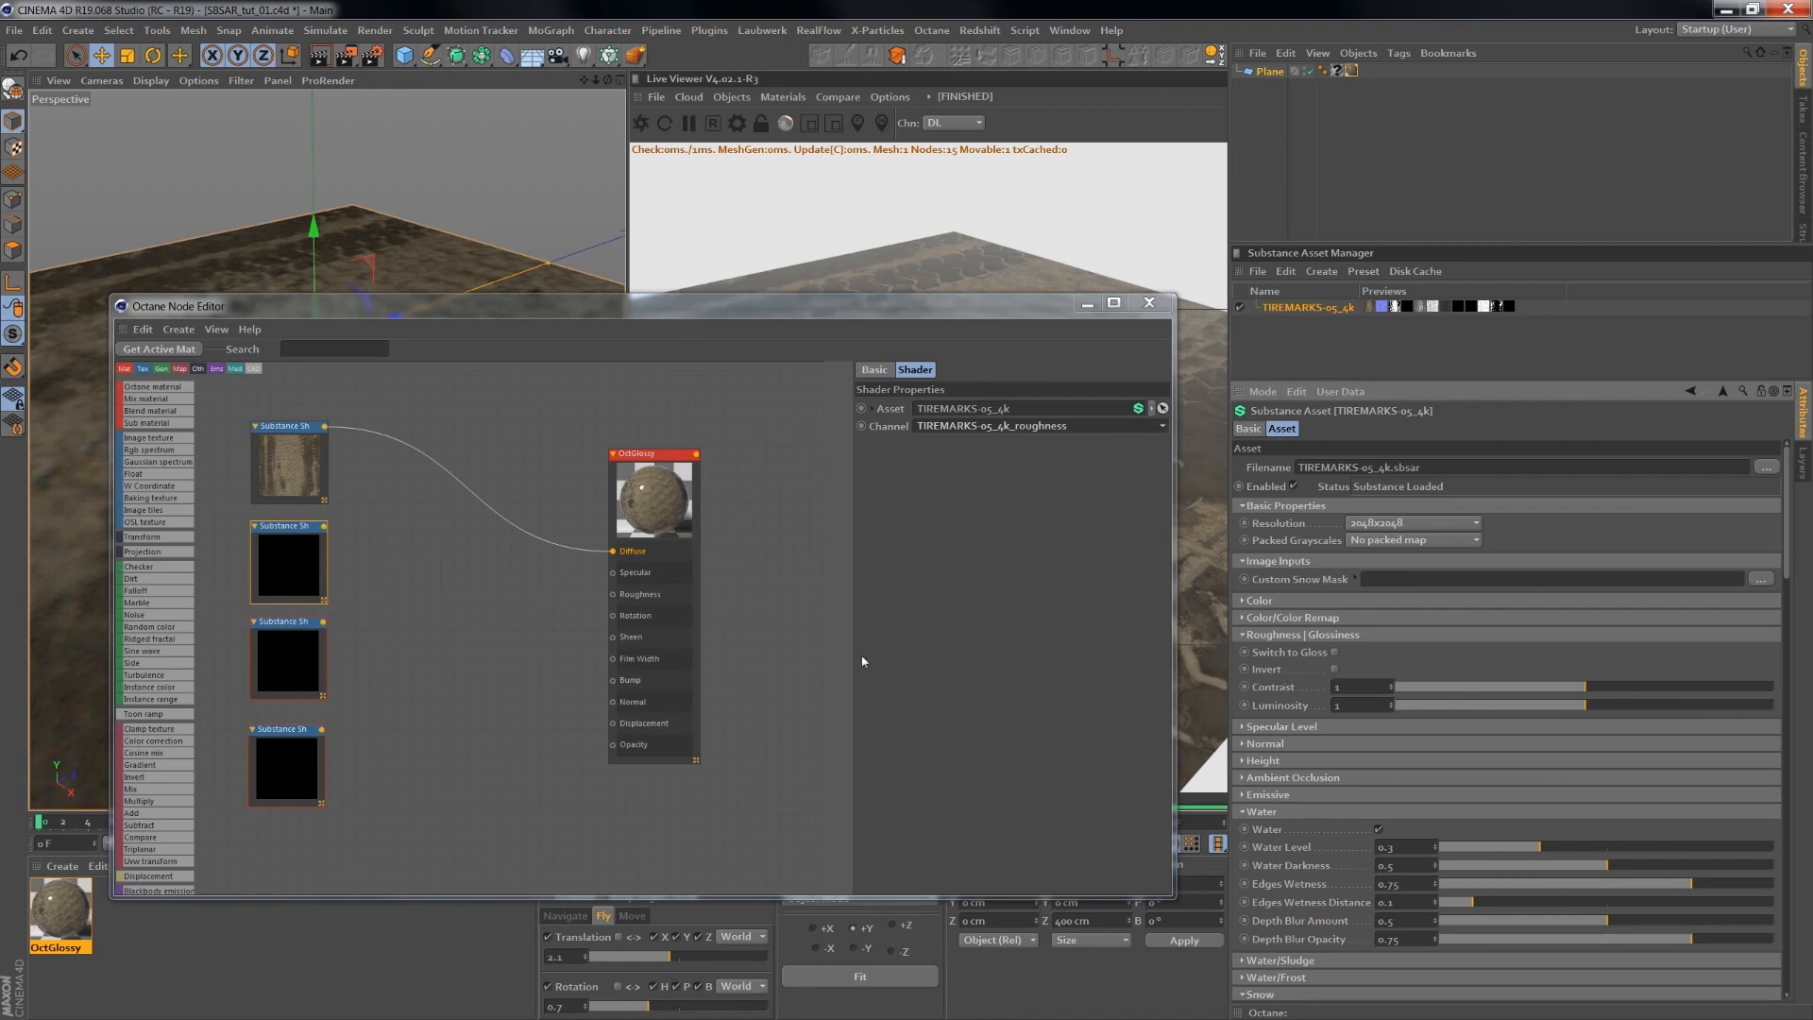
{"action": "left_click", "coordinate": [883, 609]}
{"action": "left_click", "coordinate": [275, 533]}
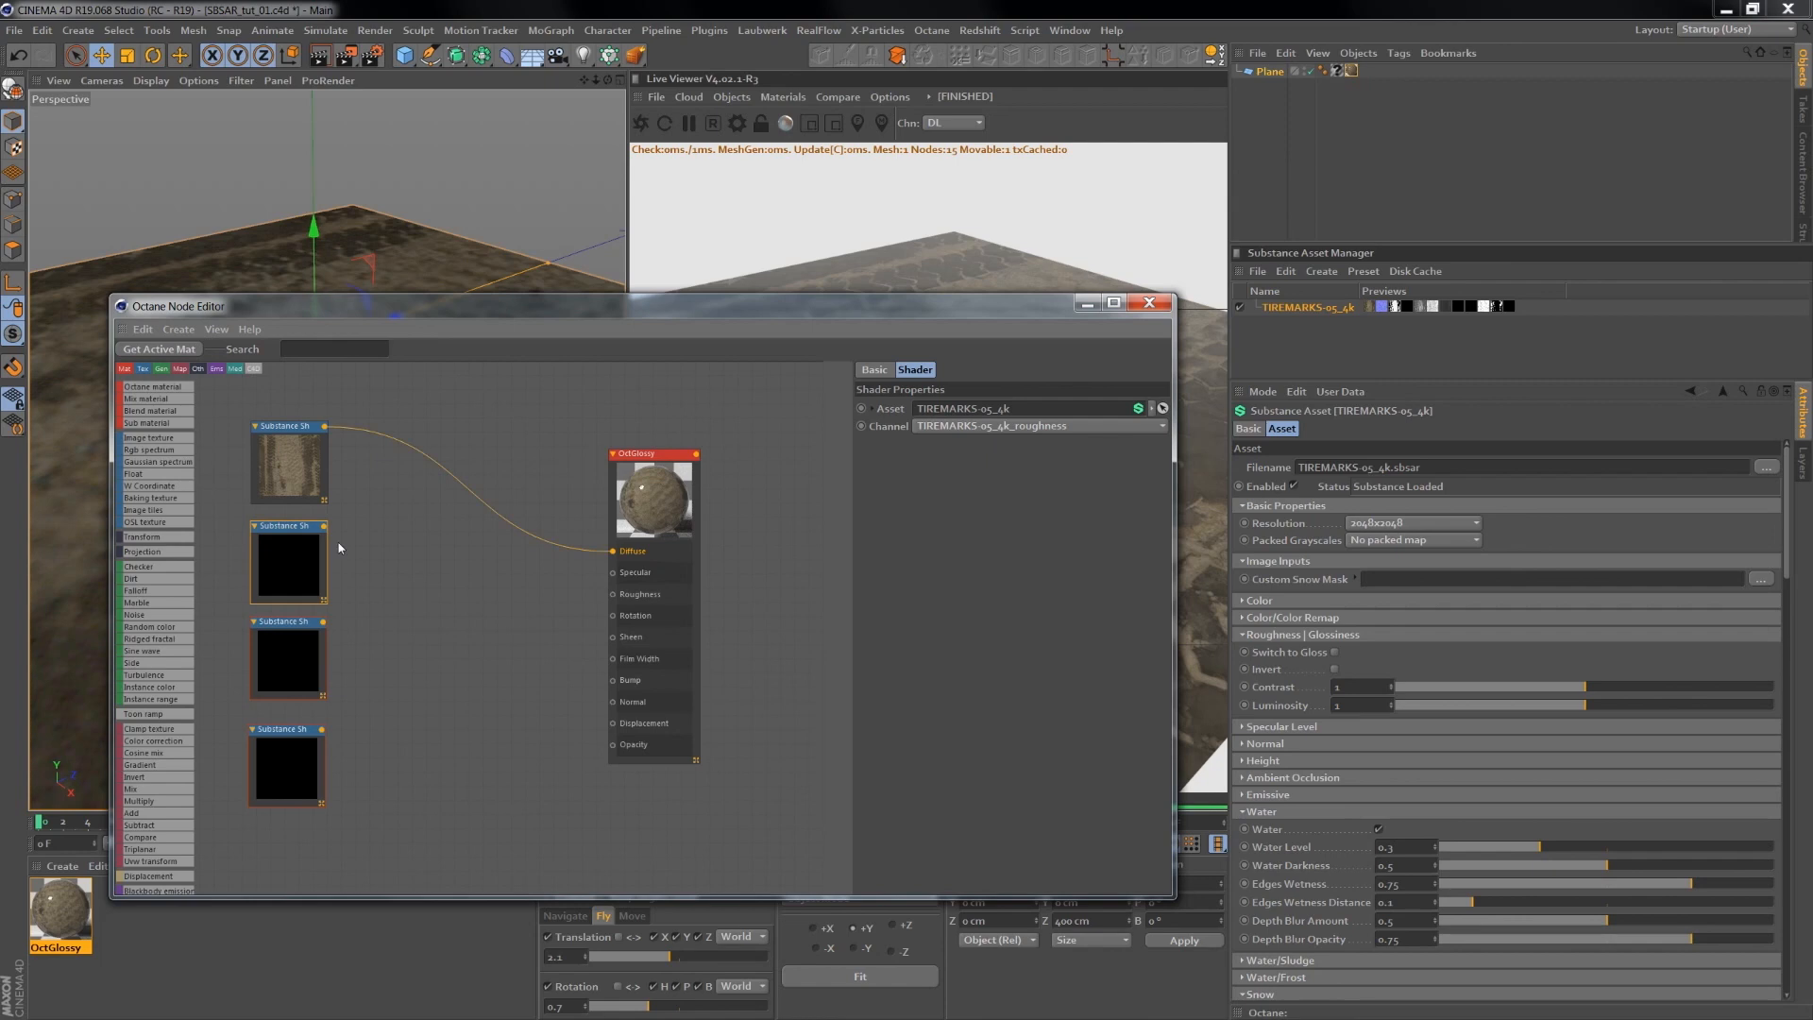
{"action": "left_click_drag", "start_coordinate": [324, 526], "coordinate": [614, 595]}
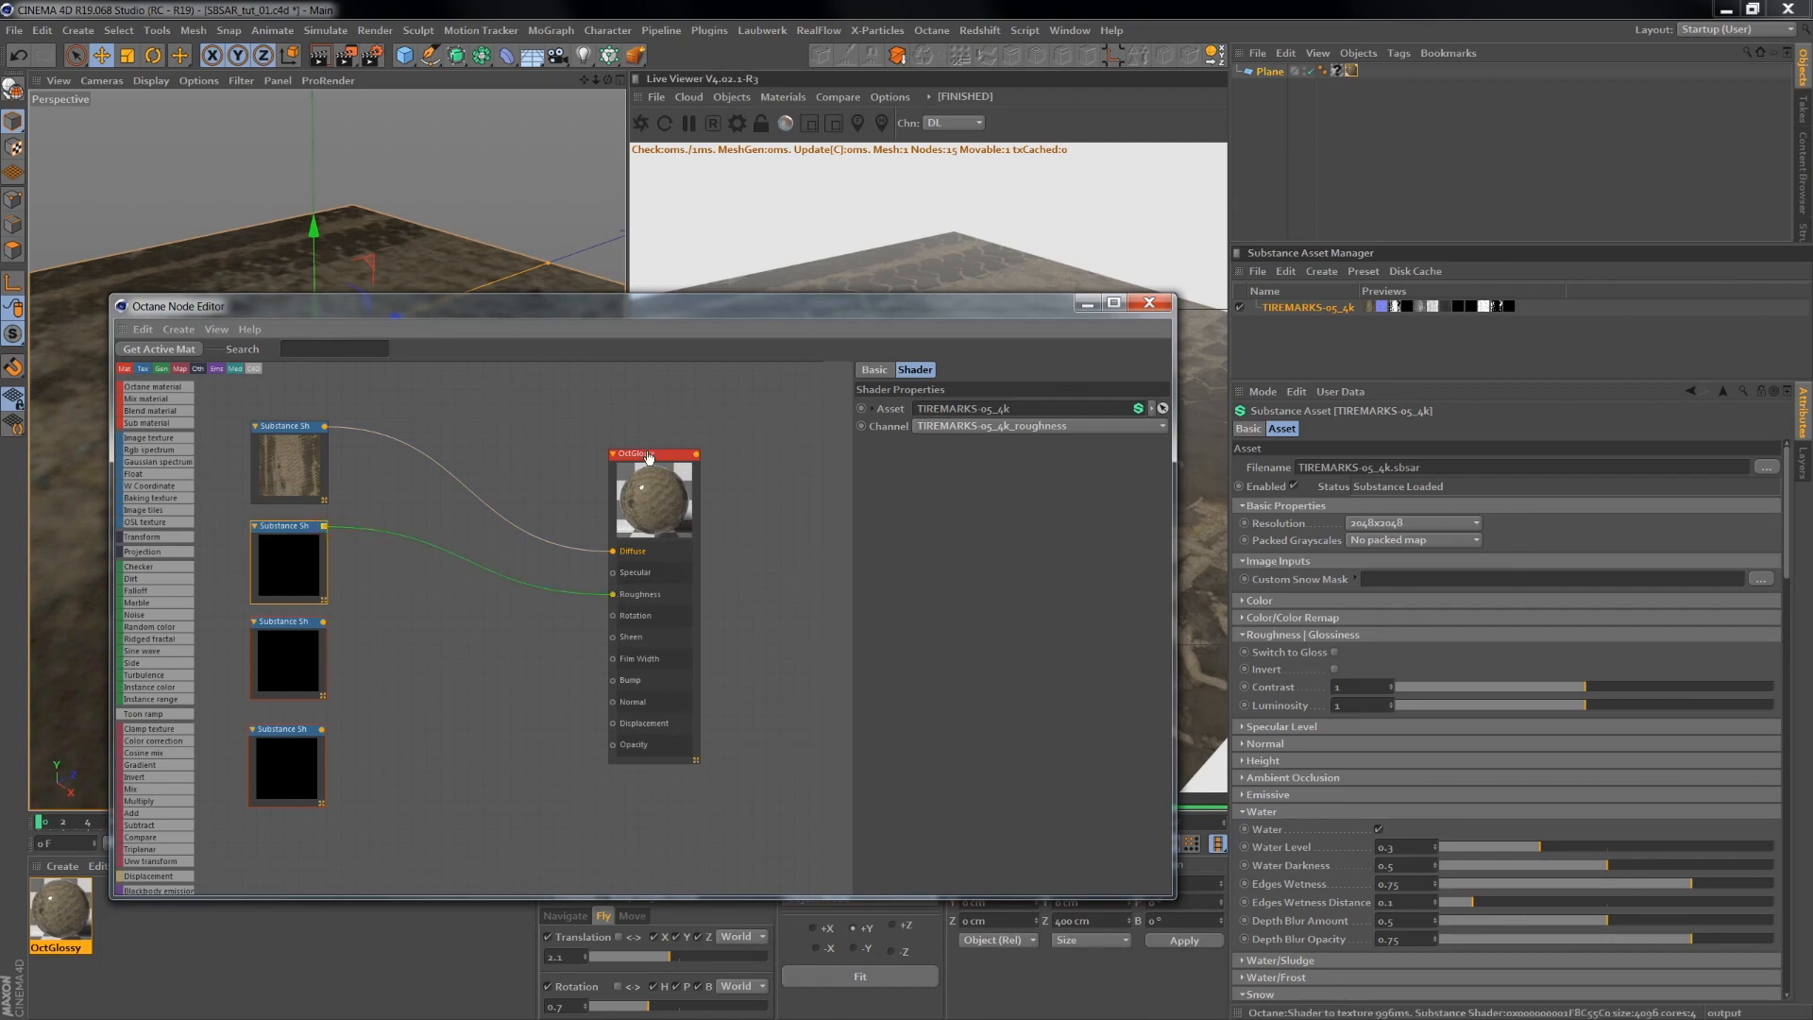
{"action": "left_click_drag", "start_coordinate": [667, 456], "coordinate": [668, 389]}
{"action": "left_click_drag", "start_coordinate": [733, 317], "coordinate": [481, 386]}
{"action": "left_click_drag", "start_coordinate": [1115, 343], "coordinate": [1068, 401]}
{"action": "left_click_drag", "start_coordinate": [449, 369], "coordinate": [1042, 328]}
- Route the roughness shader node through a new Color Correction node into OctGlossy's Specular input and inspect the render
{"action": "left_click_drag", "start_coordinate": [466, 765], "coordinate": [568, 780]}
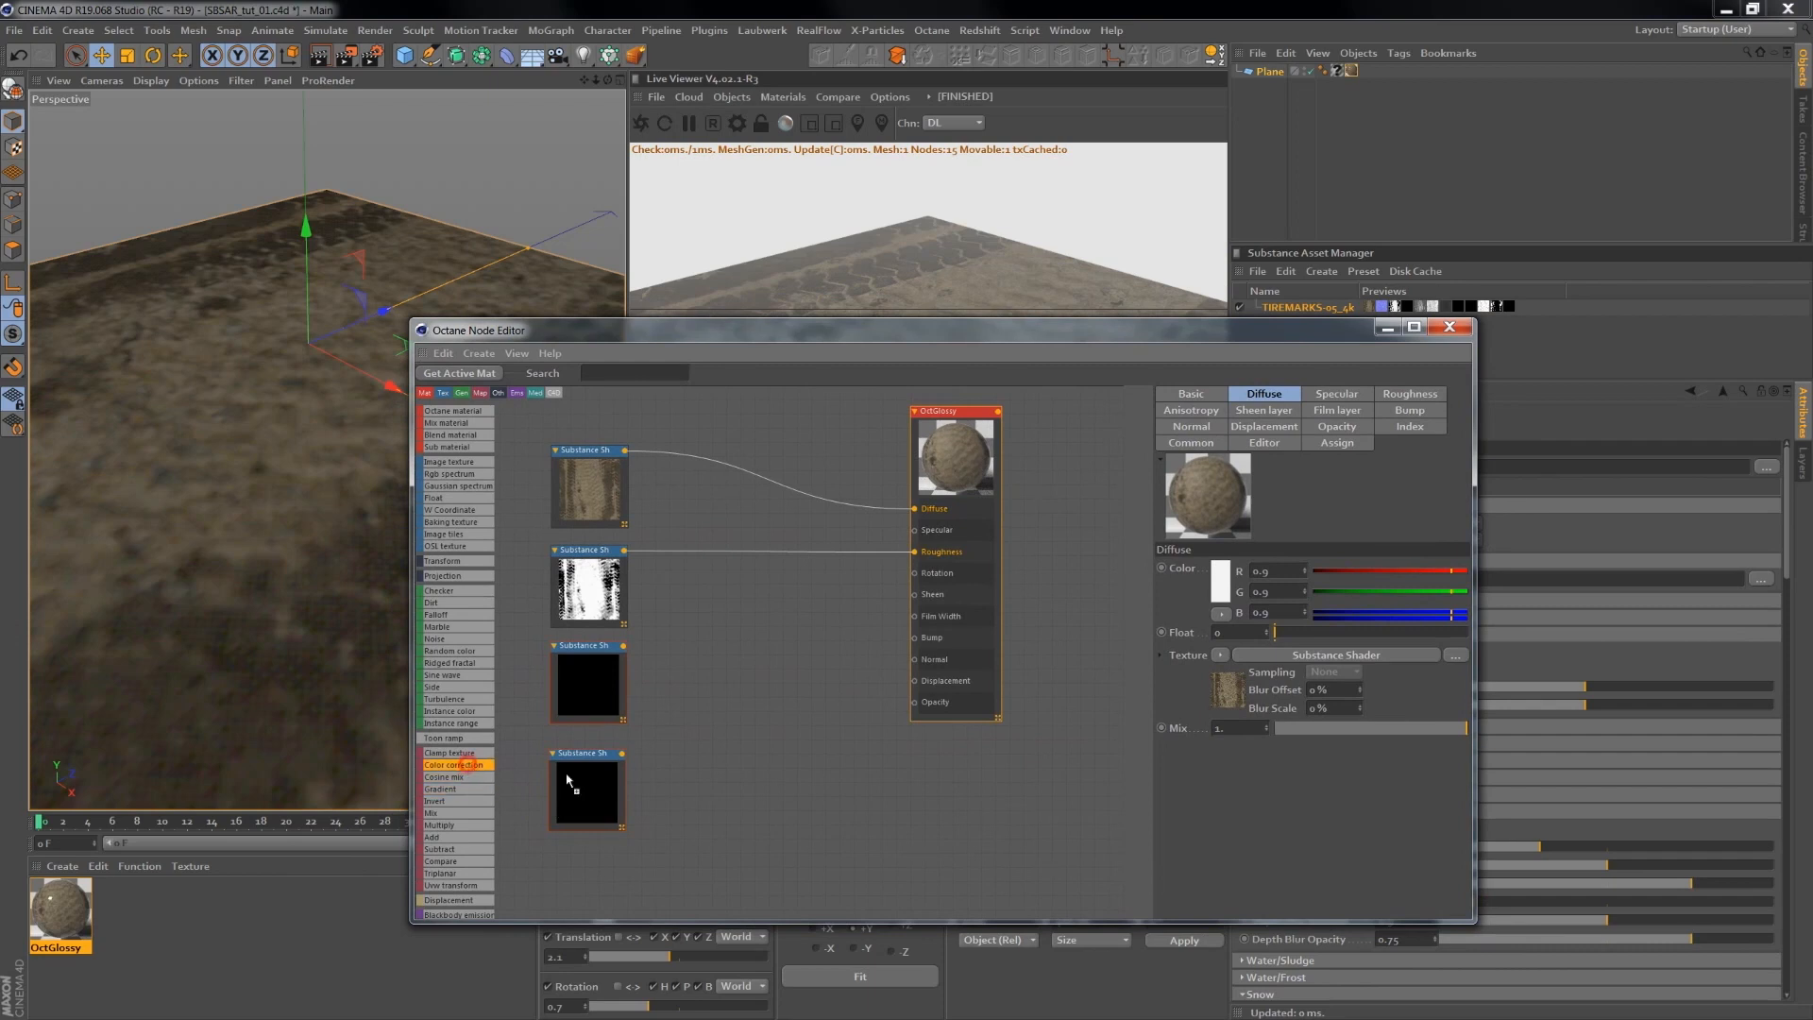
{"action": "left_click_drag", "start_coordinate": [700, 517], "coordinate": [706, 513]}
{"action": "left_click_drag", "start_coordinate": [624, 557], "coordinate": [681, 529]}
{"action": "left_click_drag", "start_coordinate": [883, 534], "coordinate": [921, 538]}
{"action": "left_click_drag", "start_coordinate": [715, 514], "coordinate": [706, 502]}
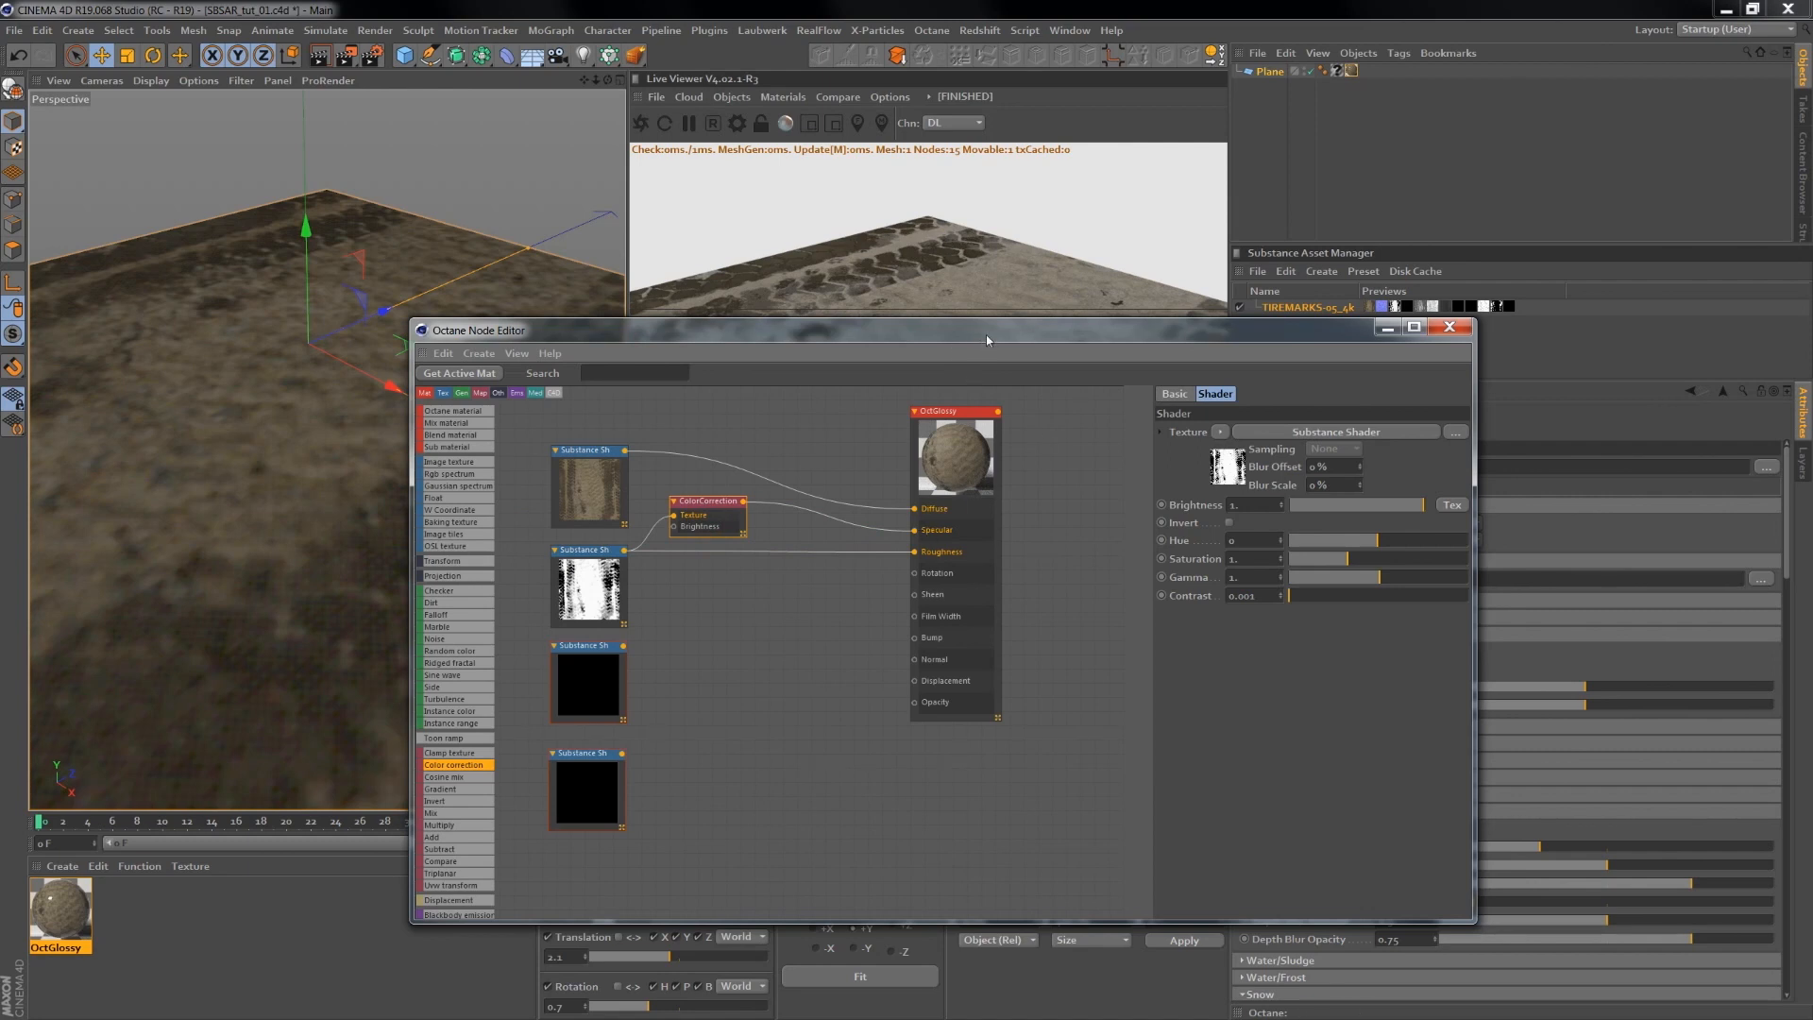
{"action": "left_click_drag", "start_coordinate": [1073, 336], "coordinate": [336, 305]}
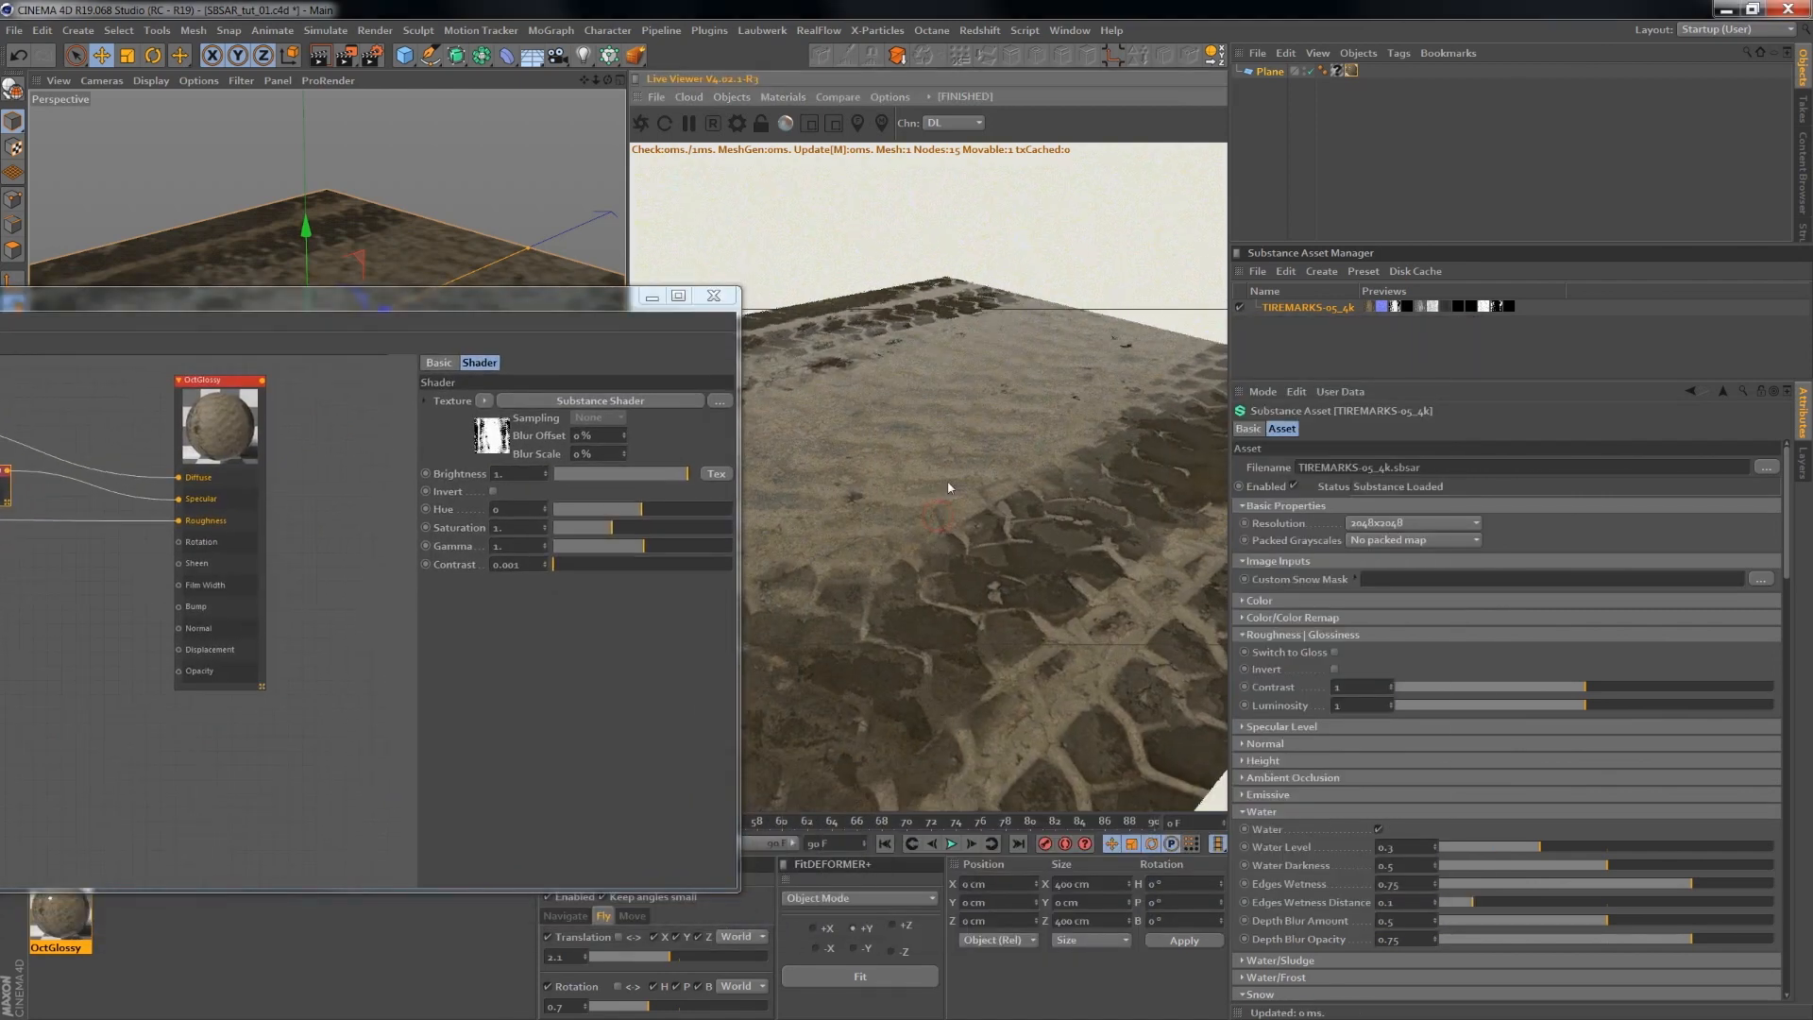
{"action": "left_click_drag", "start_coordinate": [1018, 473], "coordinate": [1064, 538]}
{"action": "scroll", "coordinate": [952, 536], "scroll_direction": "down", "scroll_amount": 5}
{"action": "scroll", "coordinate": [959, 543], "scroll_direction": "up", "scroll_amount": 3}
{"action": "scroll", "coordinate": [951, 518], "scroll_direction": "up", "scroll_amount": 2}
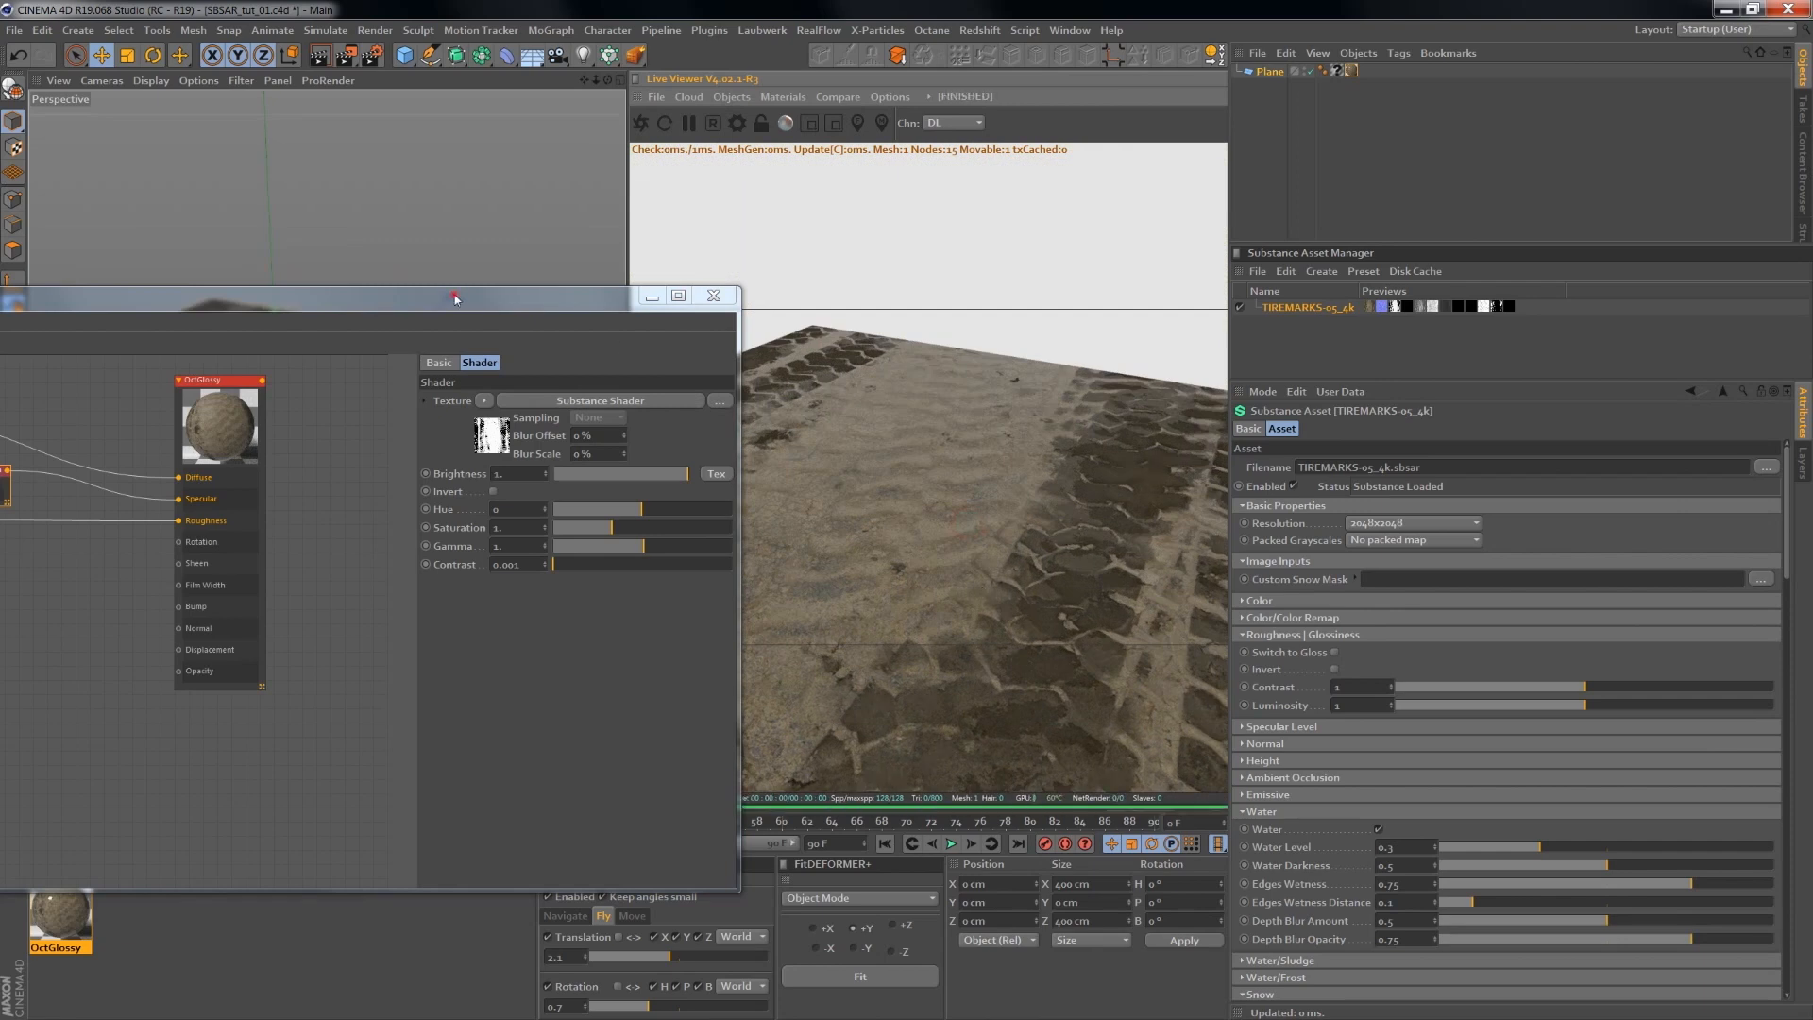
- Set the next Substance Shader node's channel to TIREMARKS-05_4k_normal, connect it to OctGlossy's Normal input and check the render
{"action": "left_click_drag", "start_coordinate": [455, 299], "coordinate": [1144, 251]}
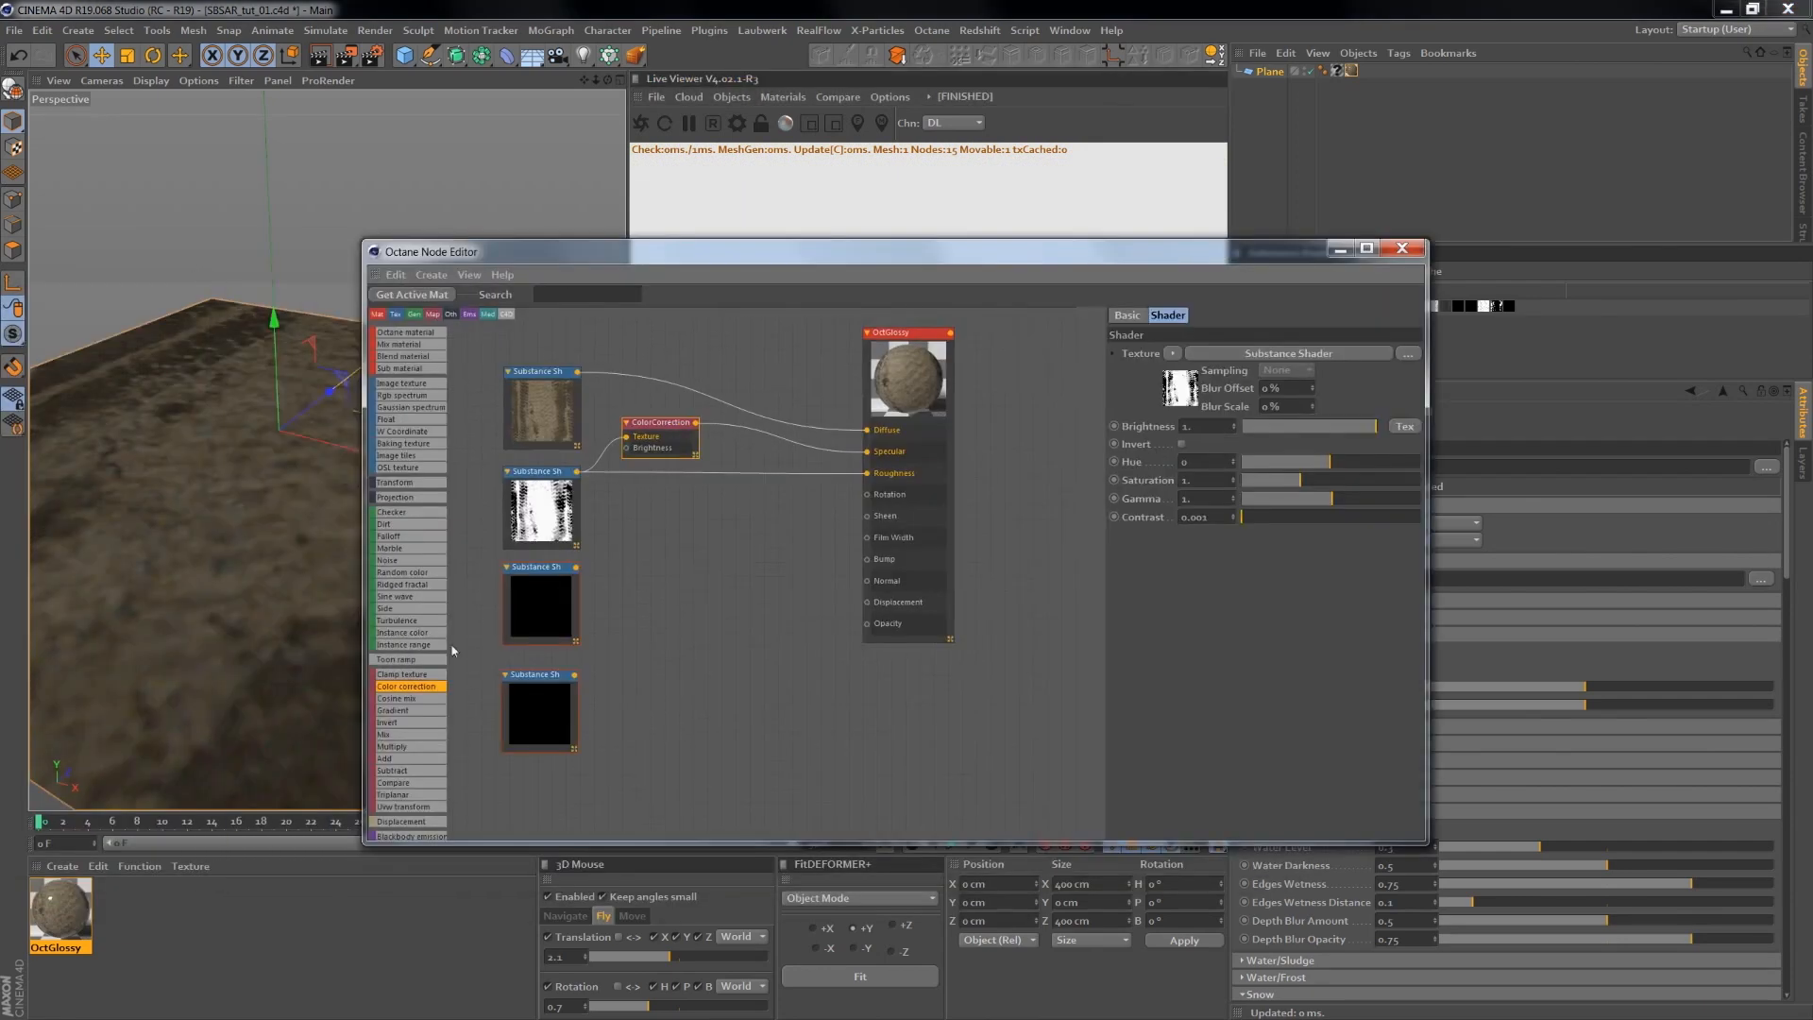
{"action": "left_click", "coordinate": [526, 566]}
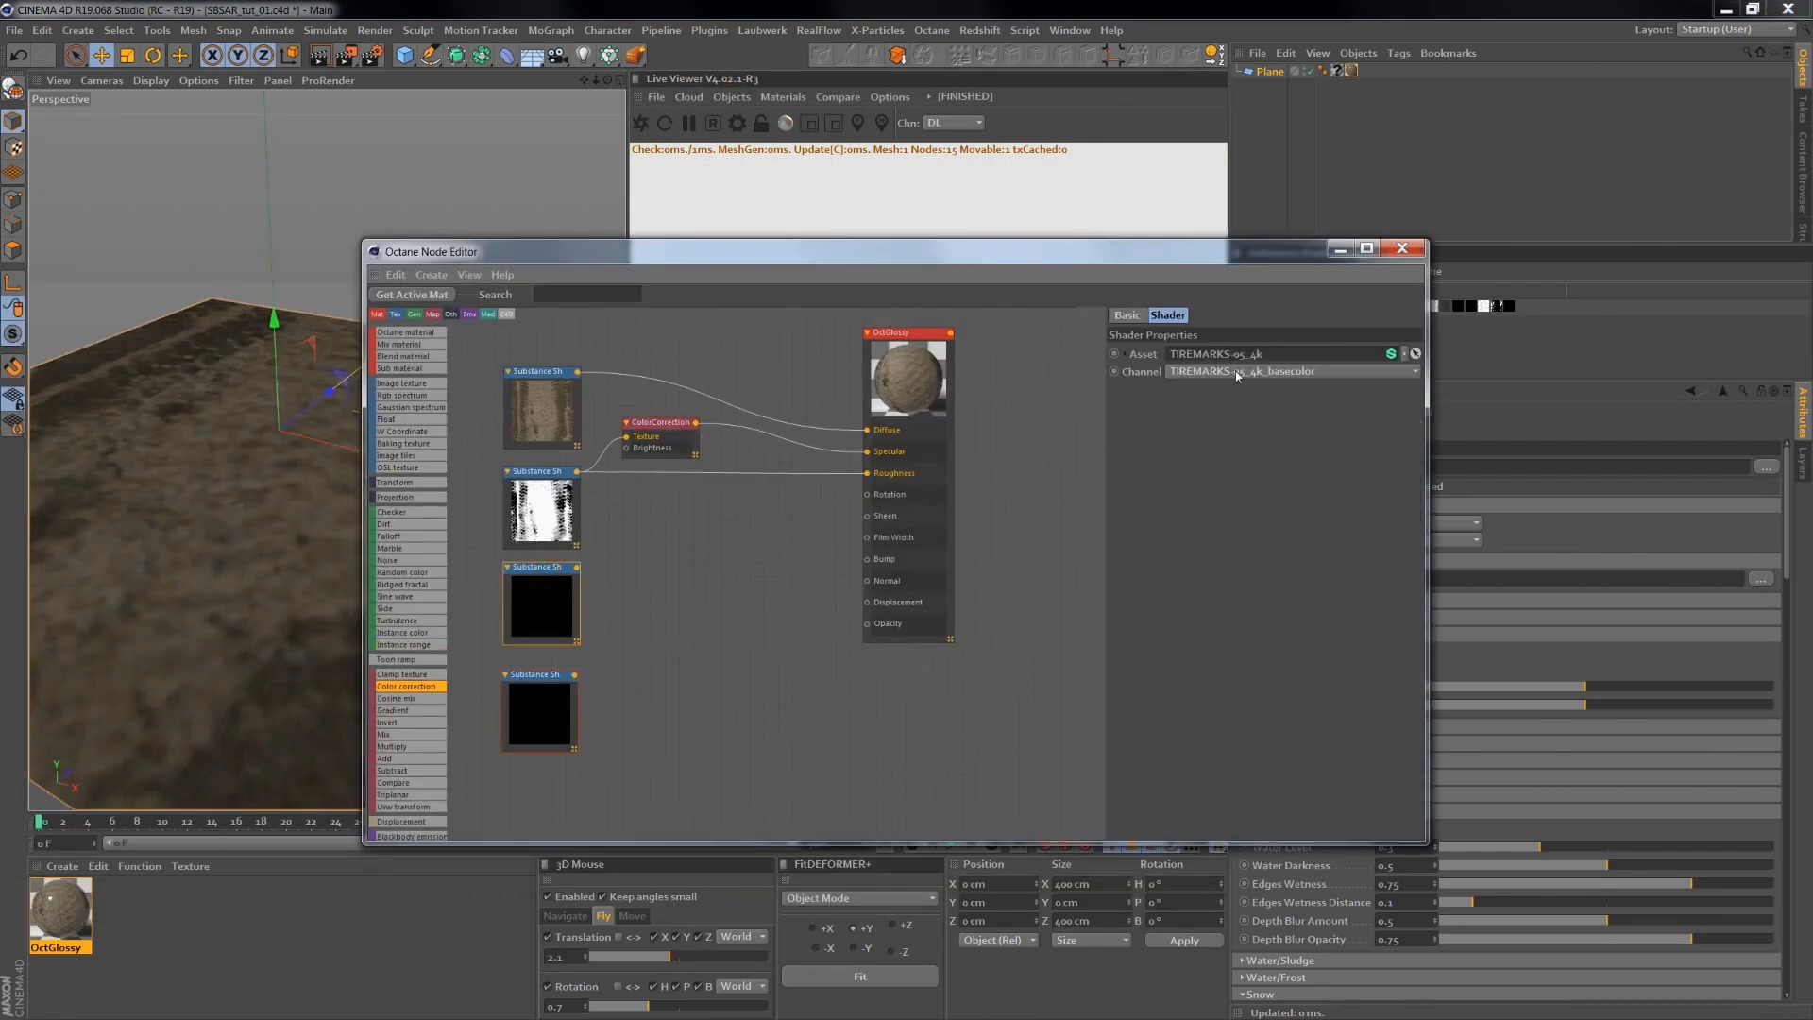
{"action": "left_click", "coordinate": [1238, 372]}
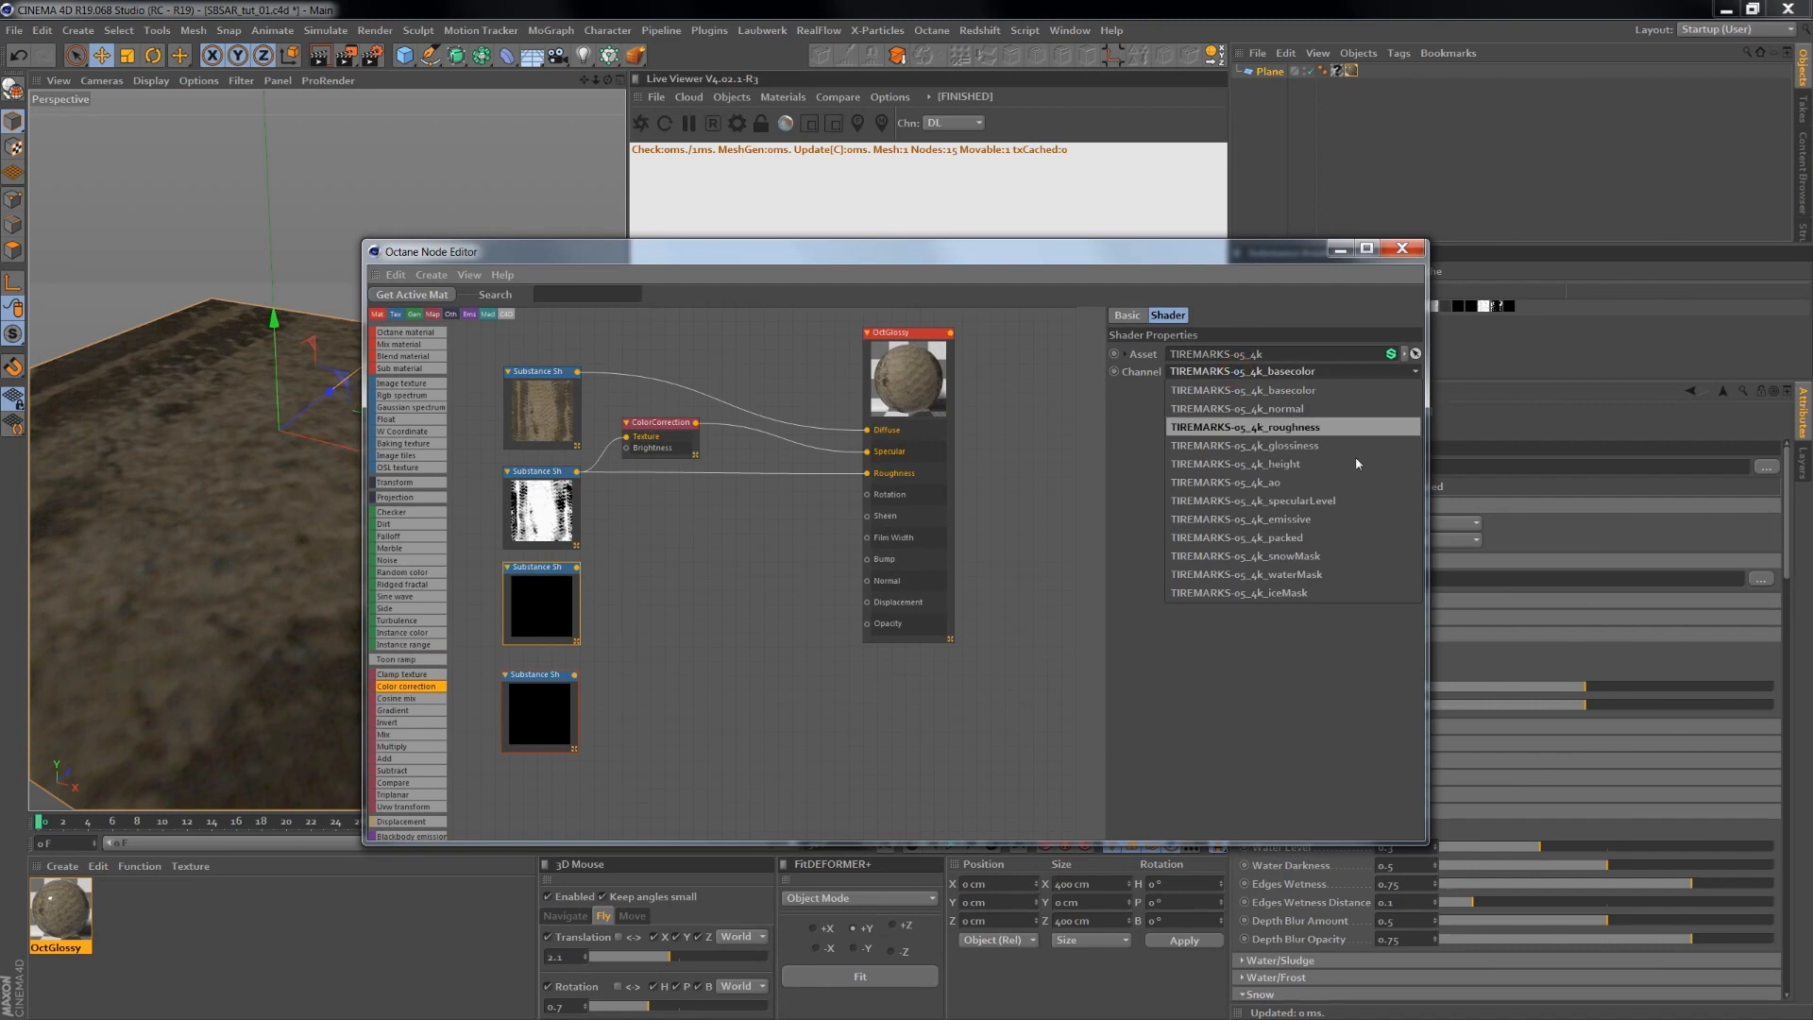
{"action": "left_click", "coordinate": [1270, 410]}
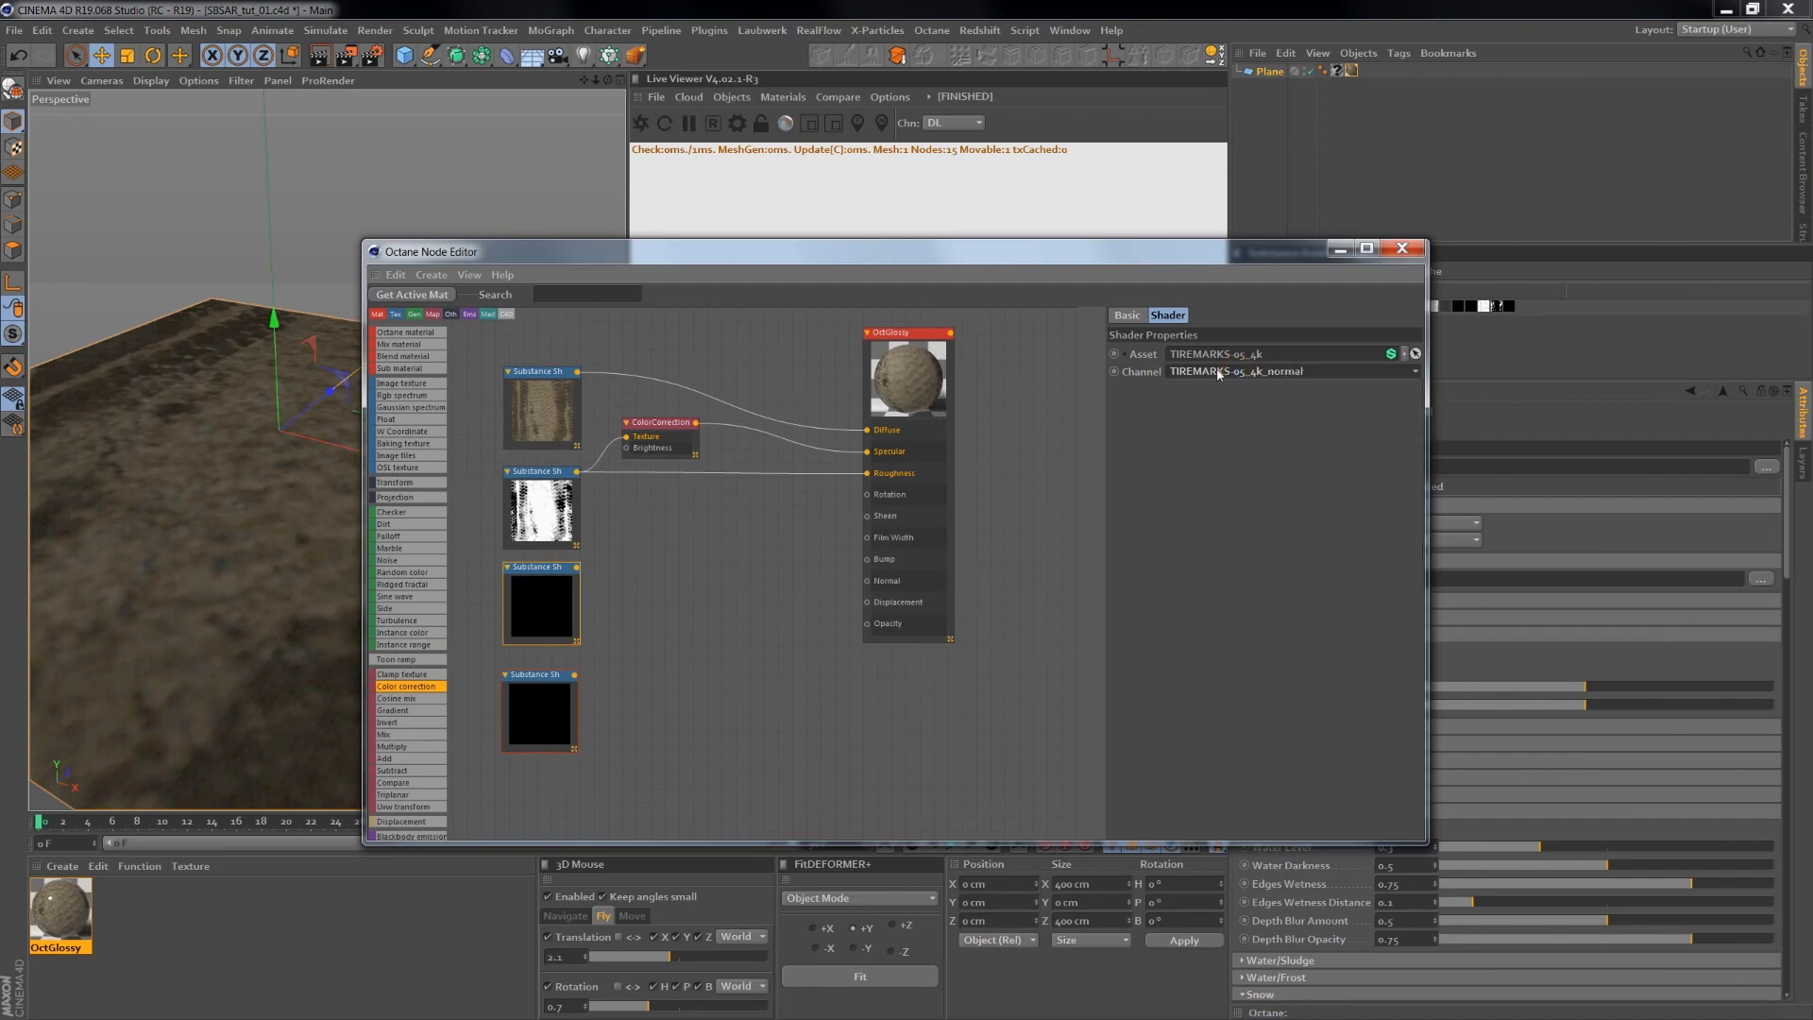
{"action": "left_click_drag", "start_coordinate": [579, 568], "coordinate": [869, 581]}
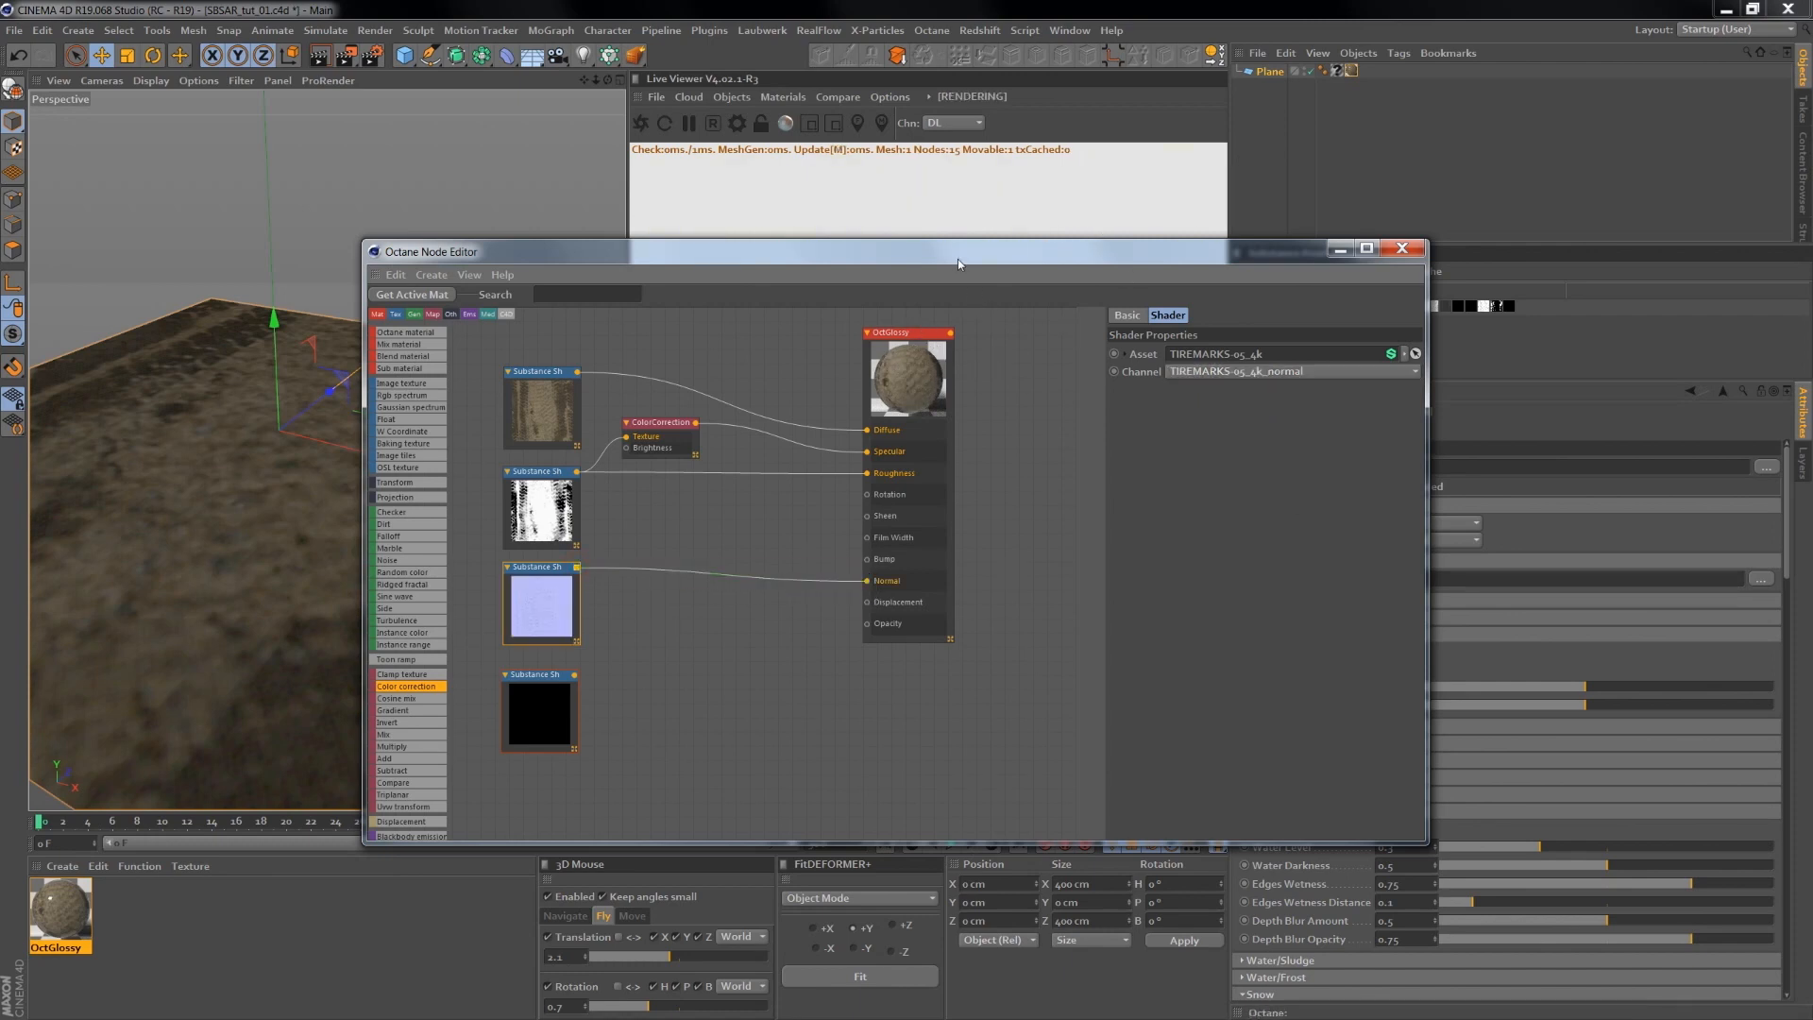
{"action": "left_click_drag", "start_coordinate": [951, 259], "coordinate": [990, 558]}
{"action": "left_click_drag", "start_coordinate": [1000, 356], "coordinate": [996, 671]}
{"action": "left_click_drag", "start_coordinate": [907, 485], "coordinate": [581, 199]}
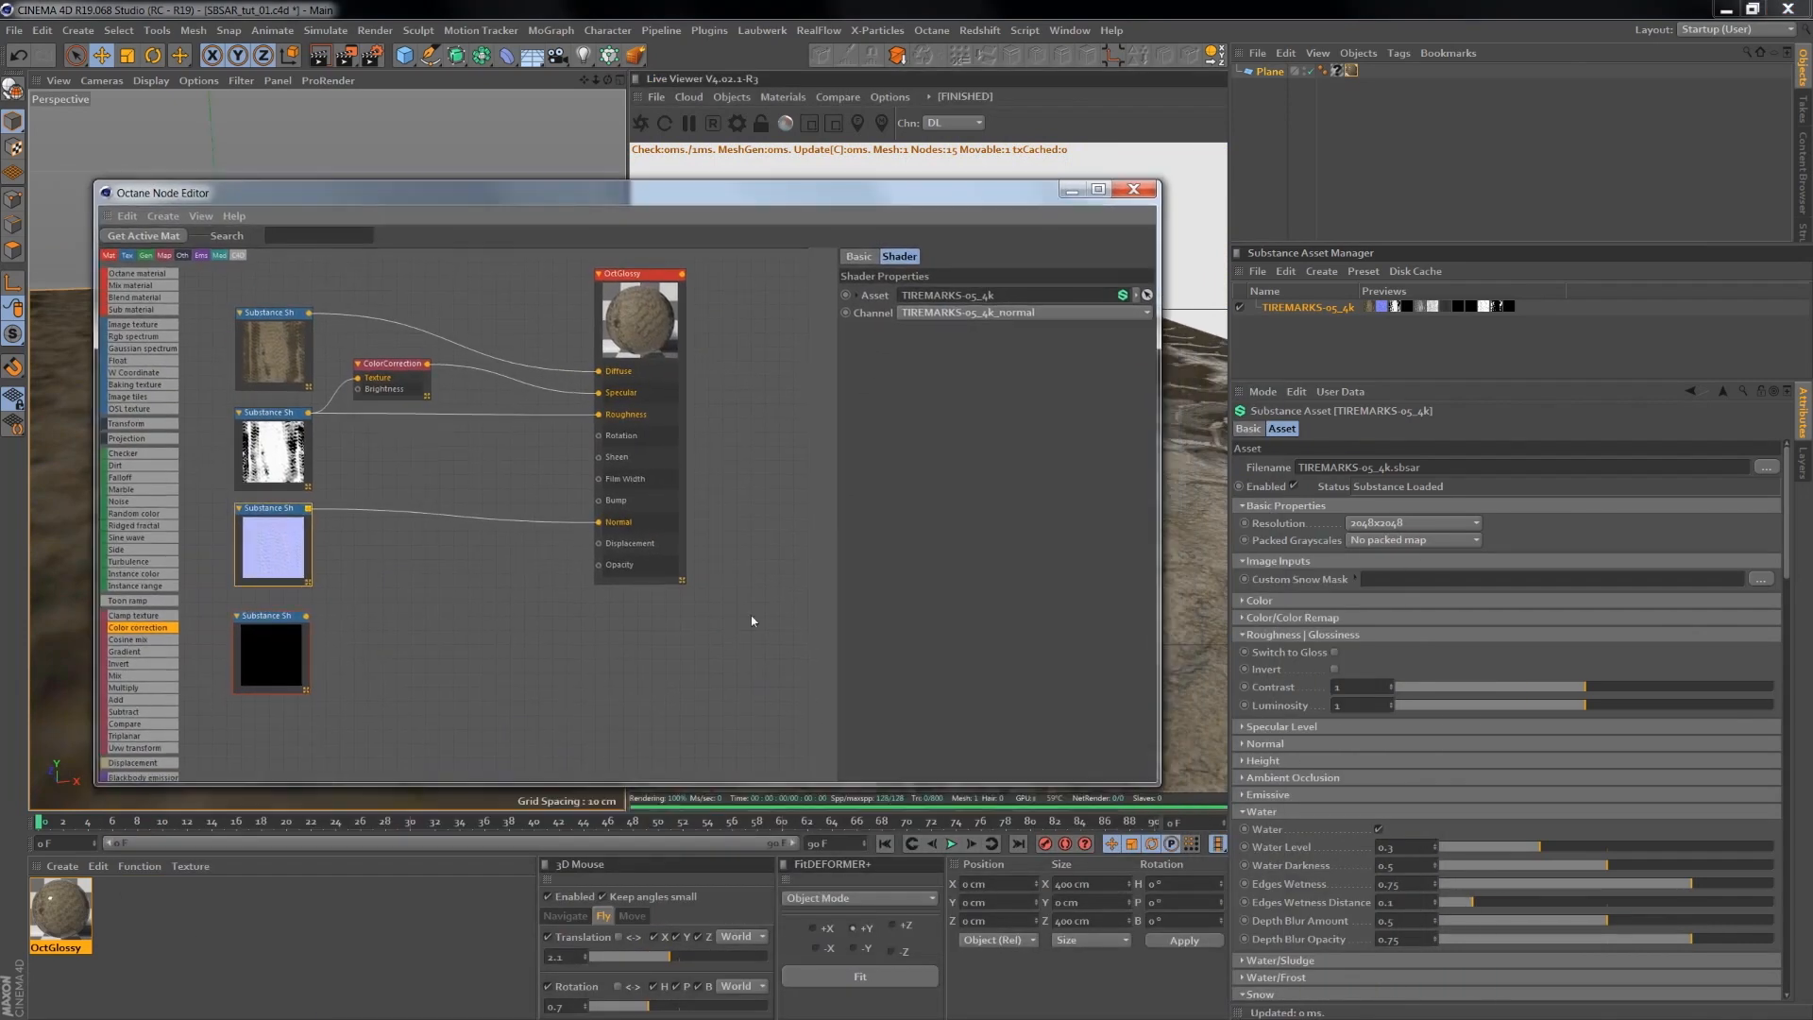
- Set the channel of the last Substance Shader node to TIREMARKS-05_4k_height
{"action": "left_click", "coordinate": [269, 624]}
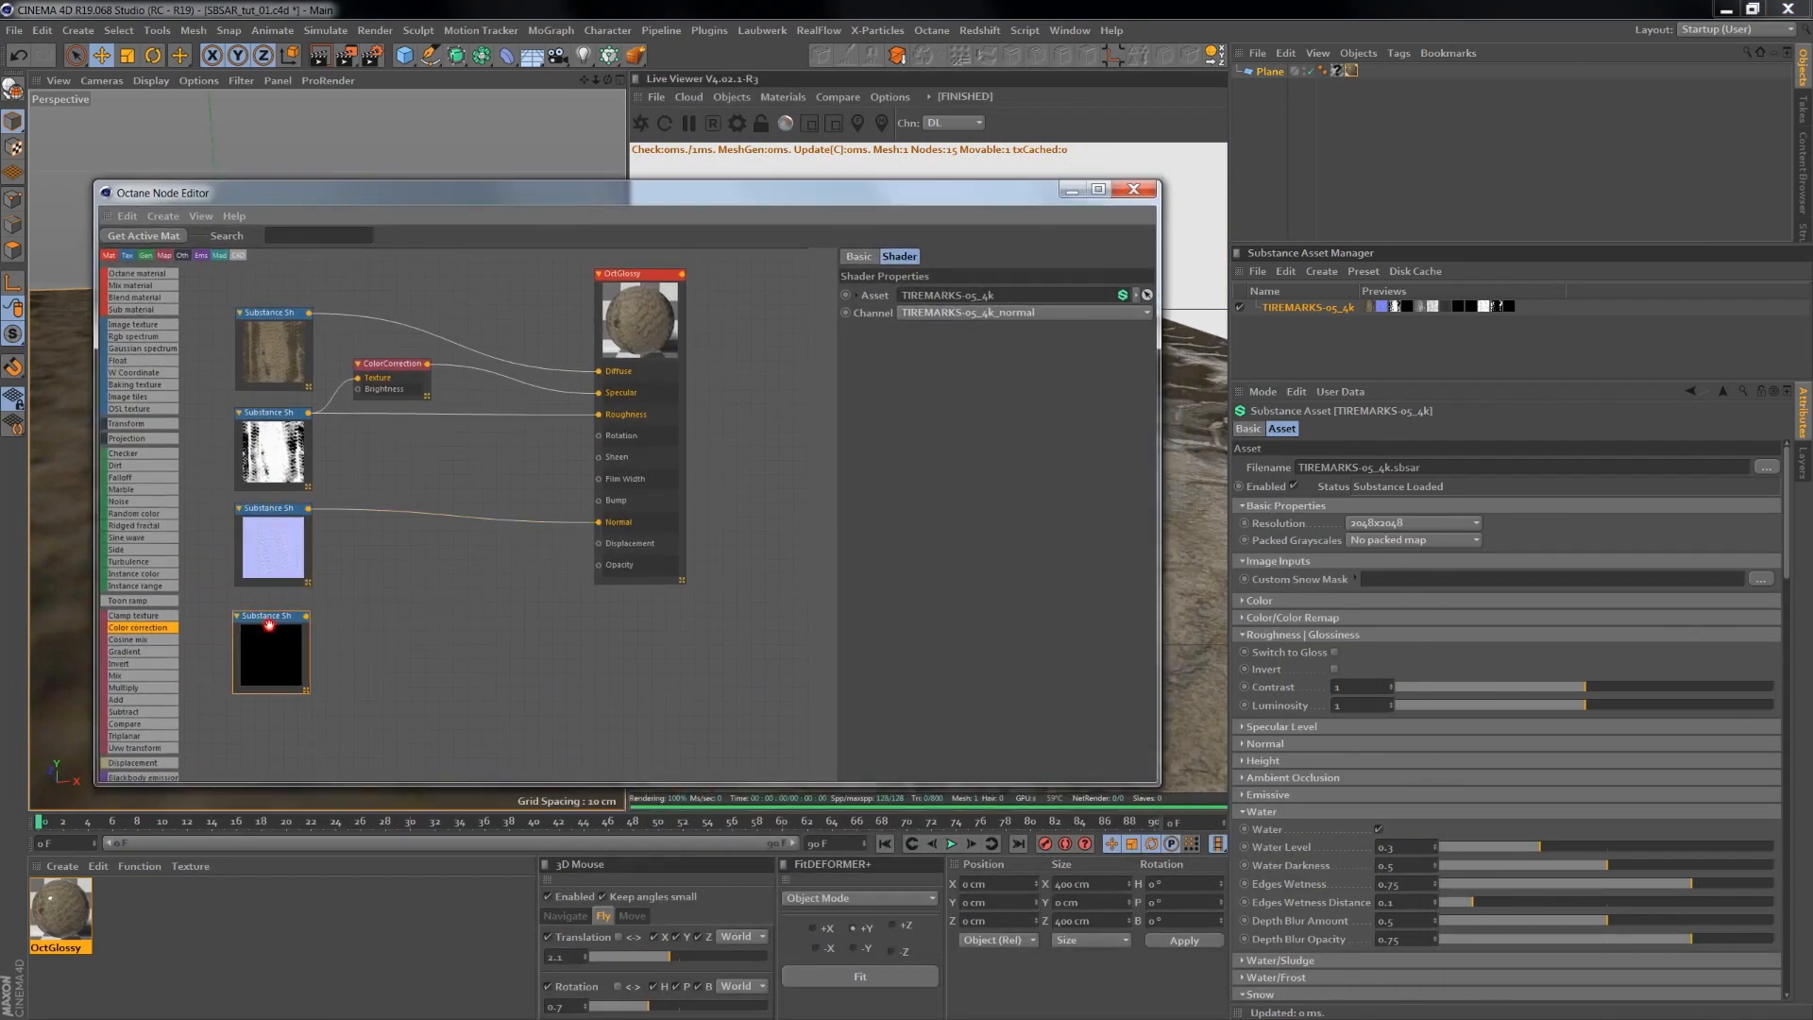
{"action": "left_click", "coordinate": [918, 314]}
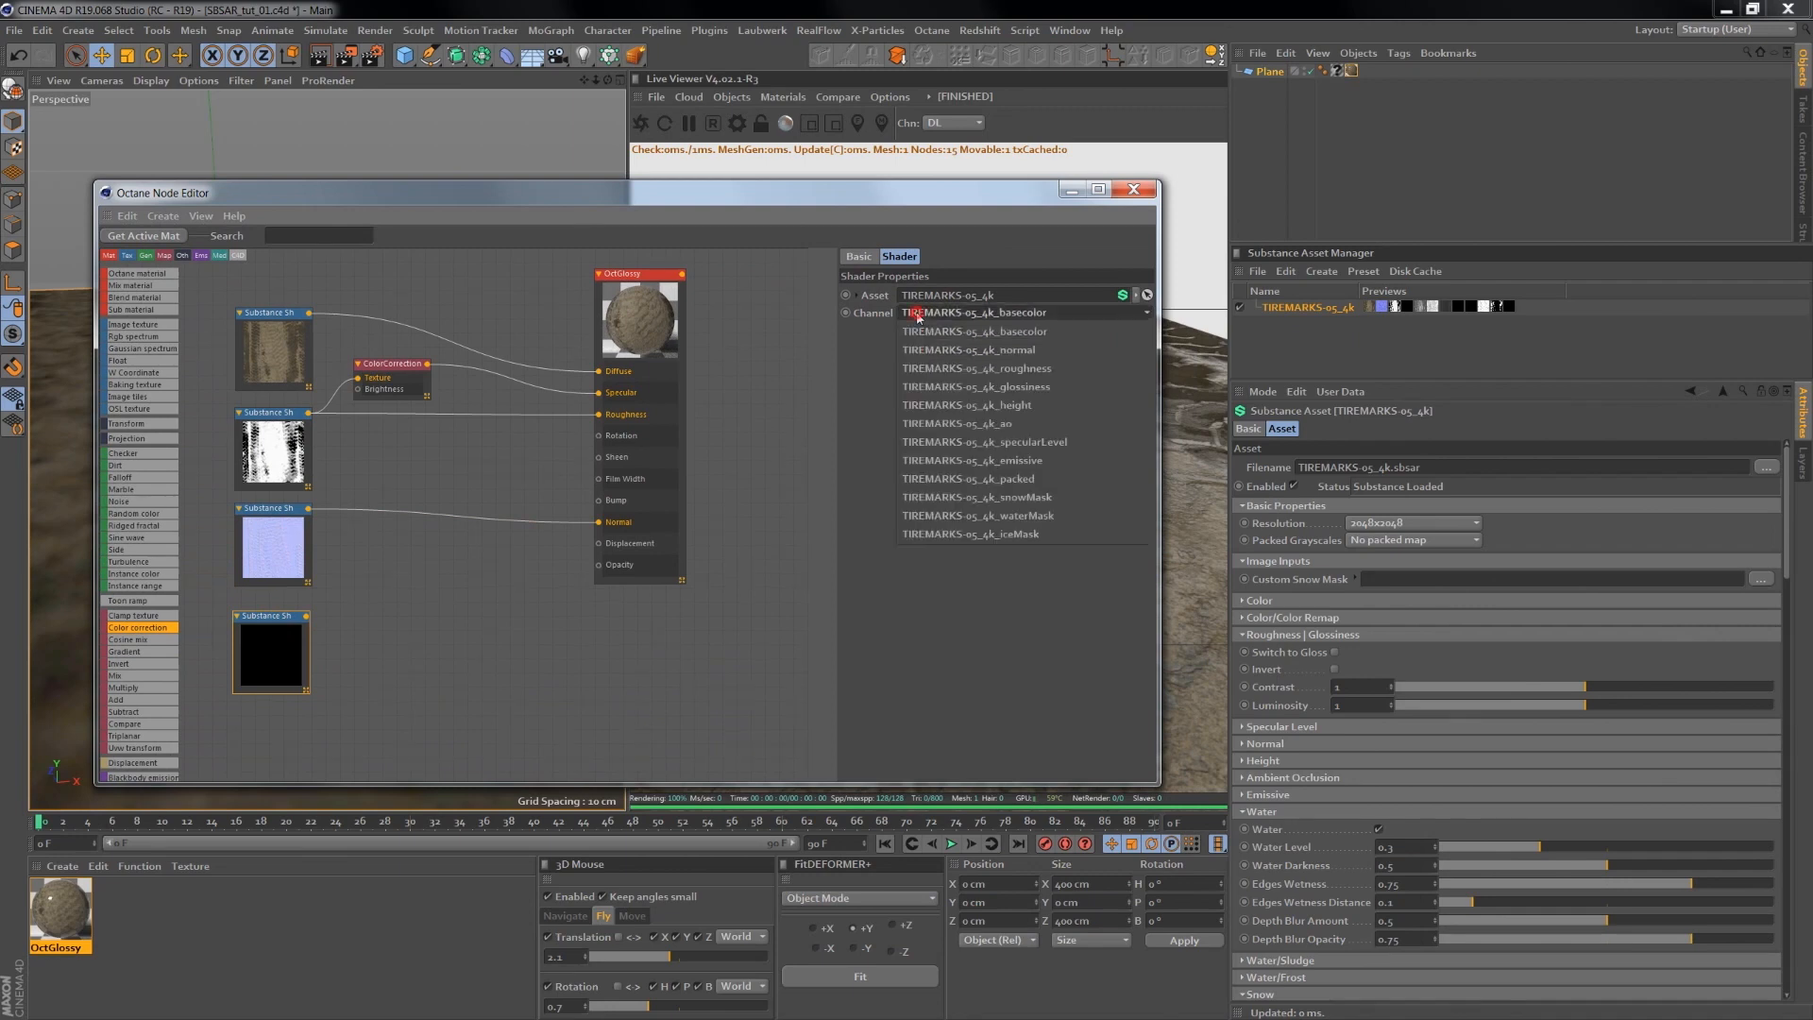
{"action": "left_click", "coordinate": [1040, 414]}
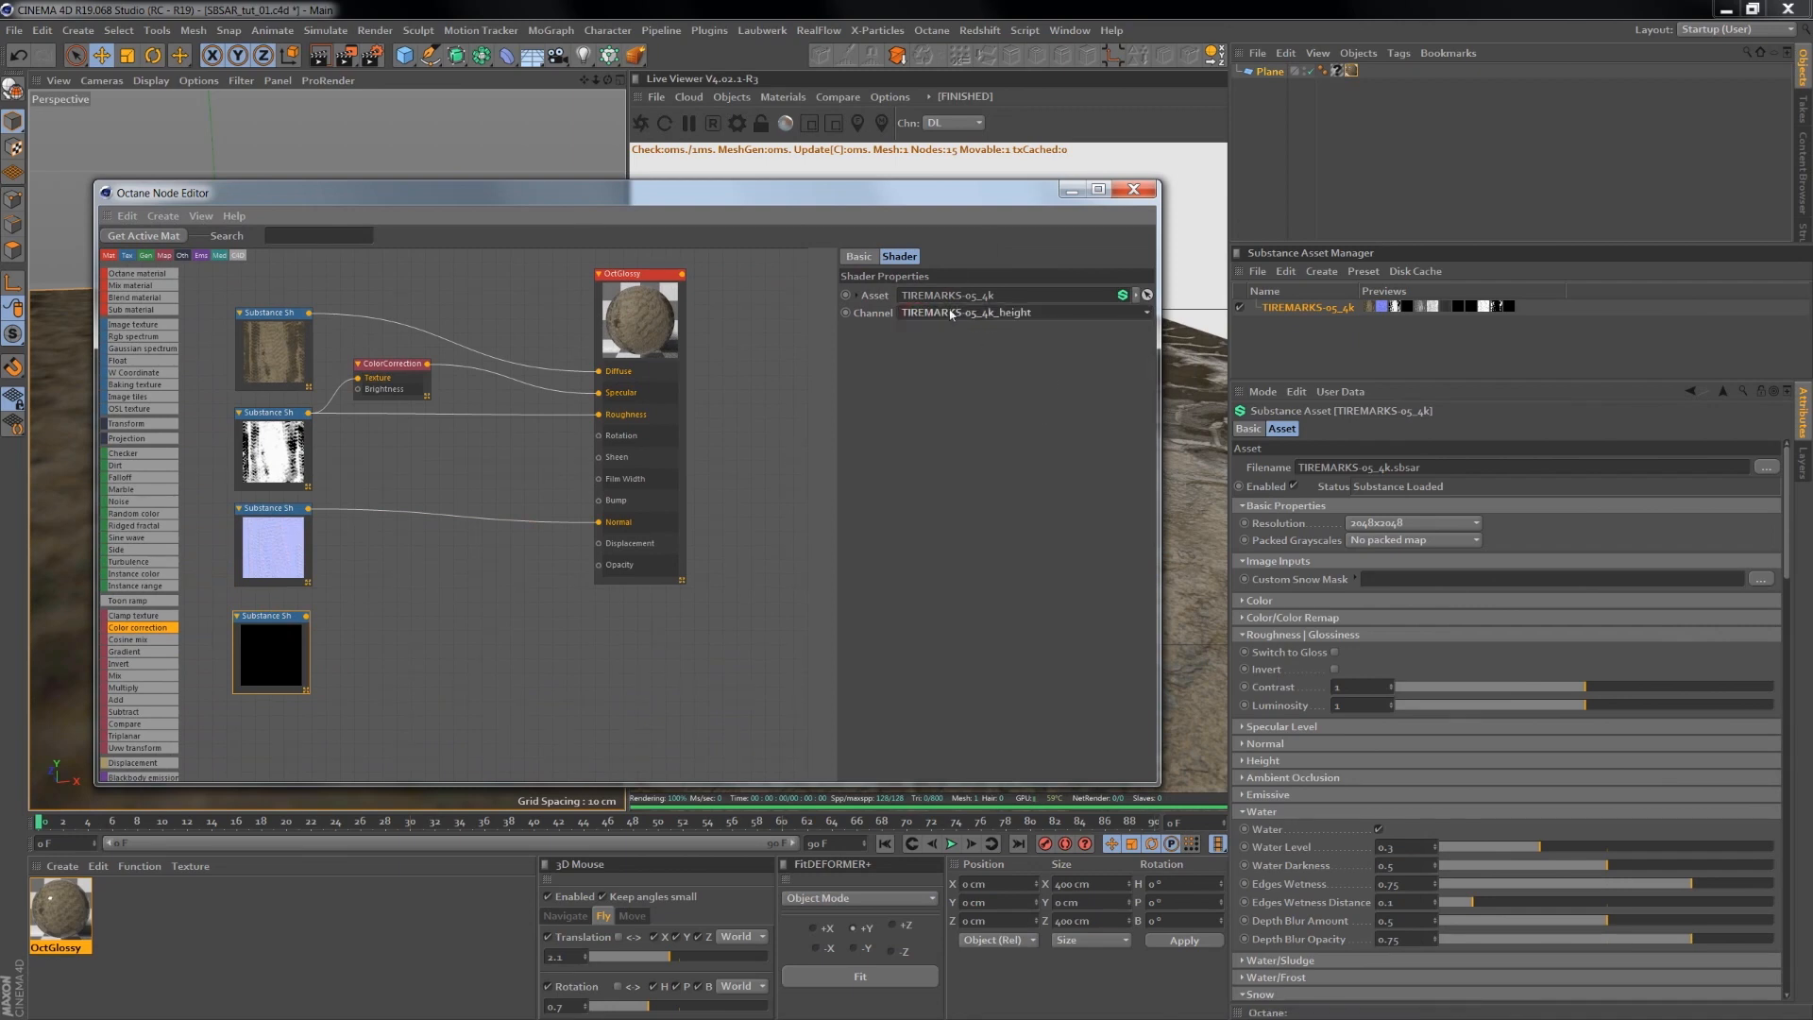
- Add a Displacement node with a 4096x4096 level of details and a mid level of 0.5
{"action": "left_click_drag", "start_coordinate": [142, 768], "coordinate": [435, 607]}
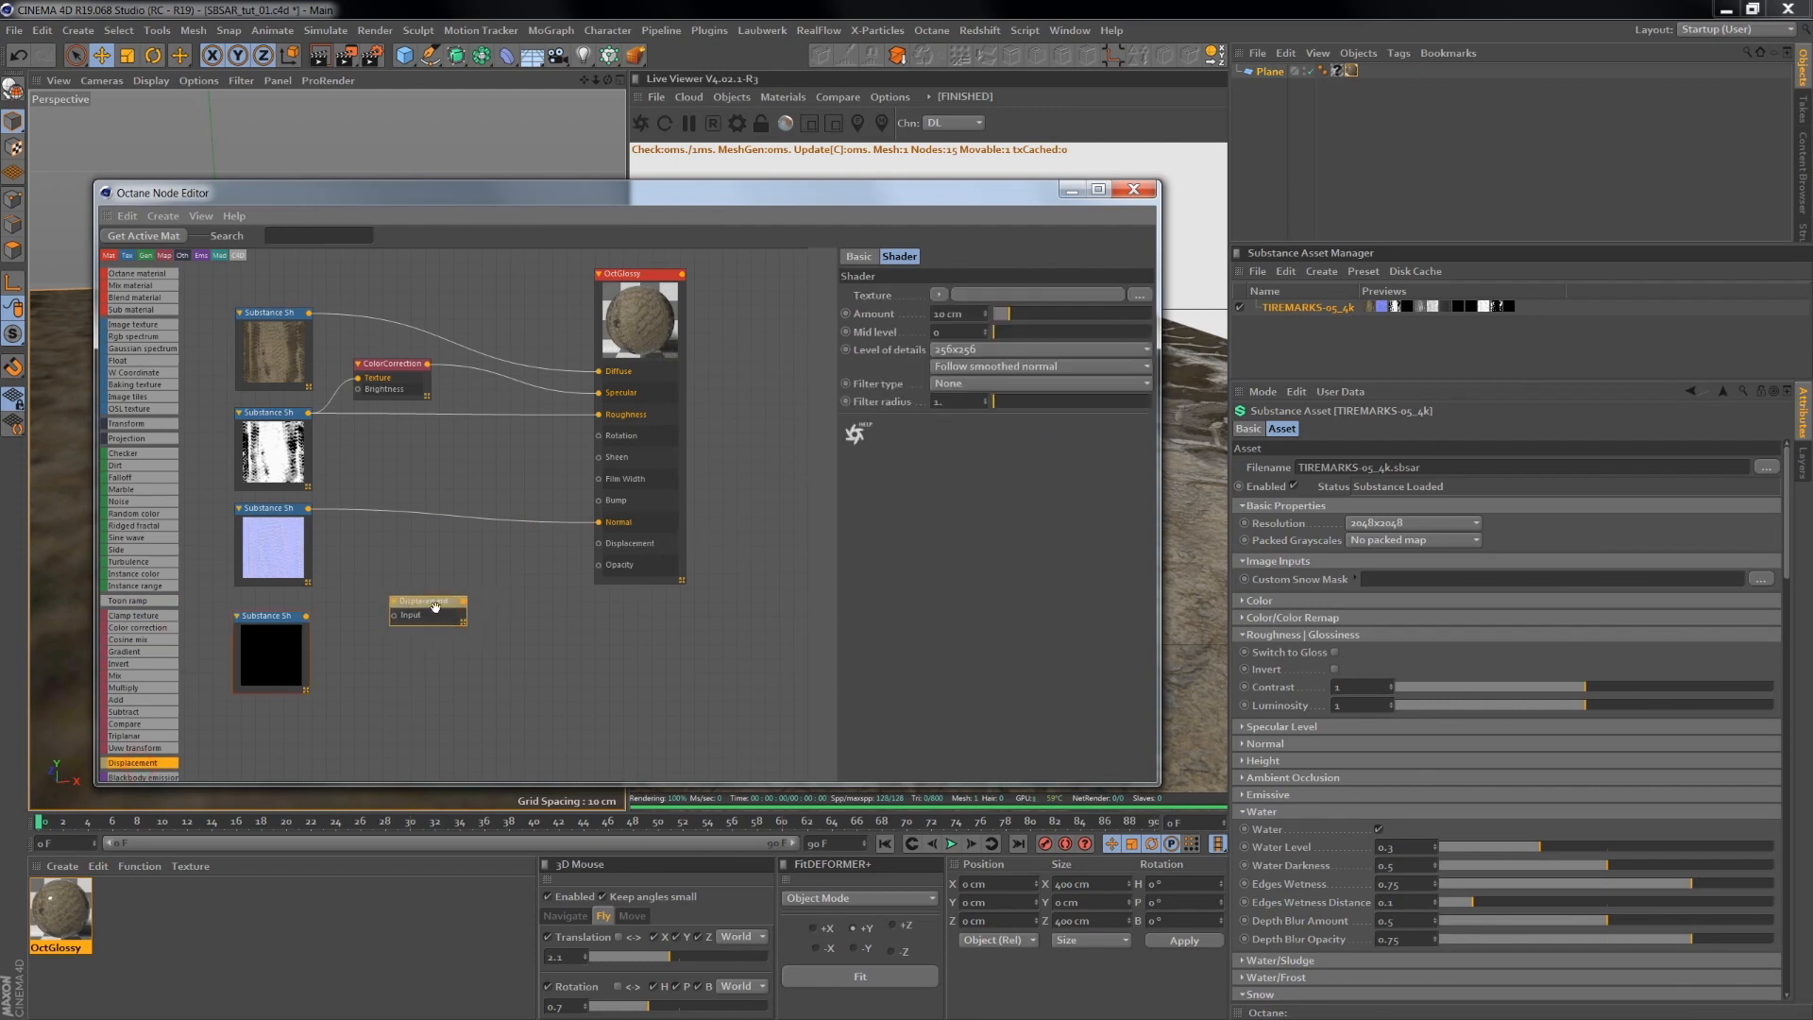
{"action": "left_click", "coordinate": [972, 350]}
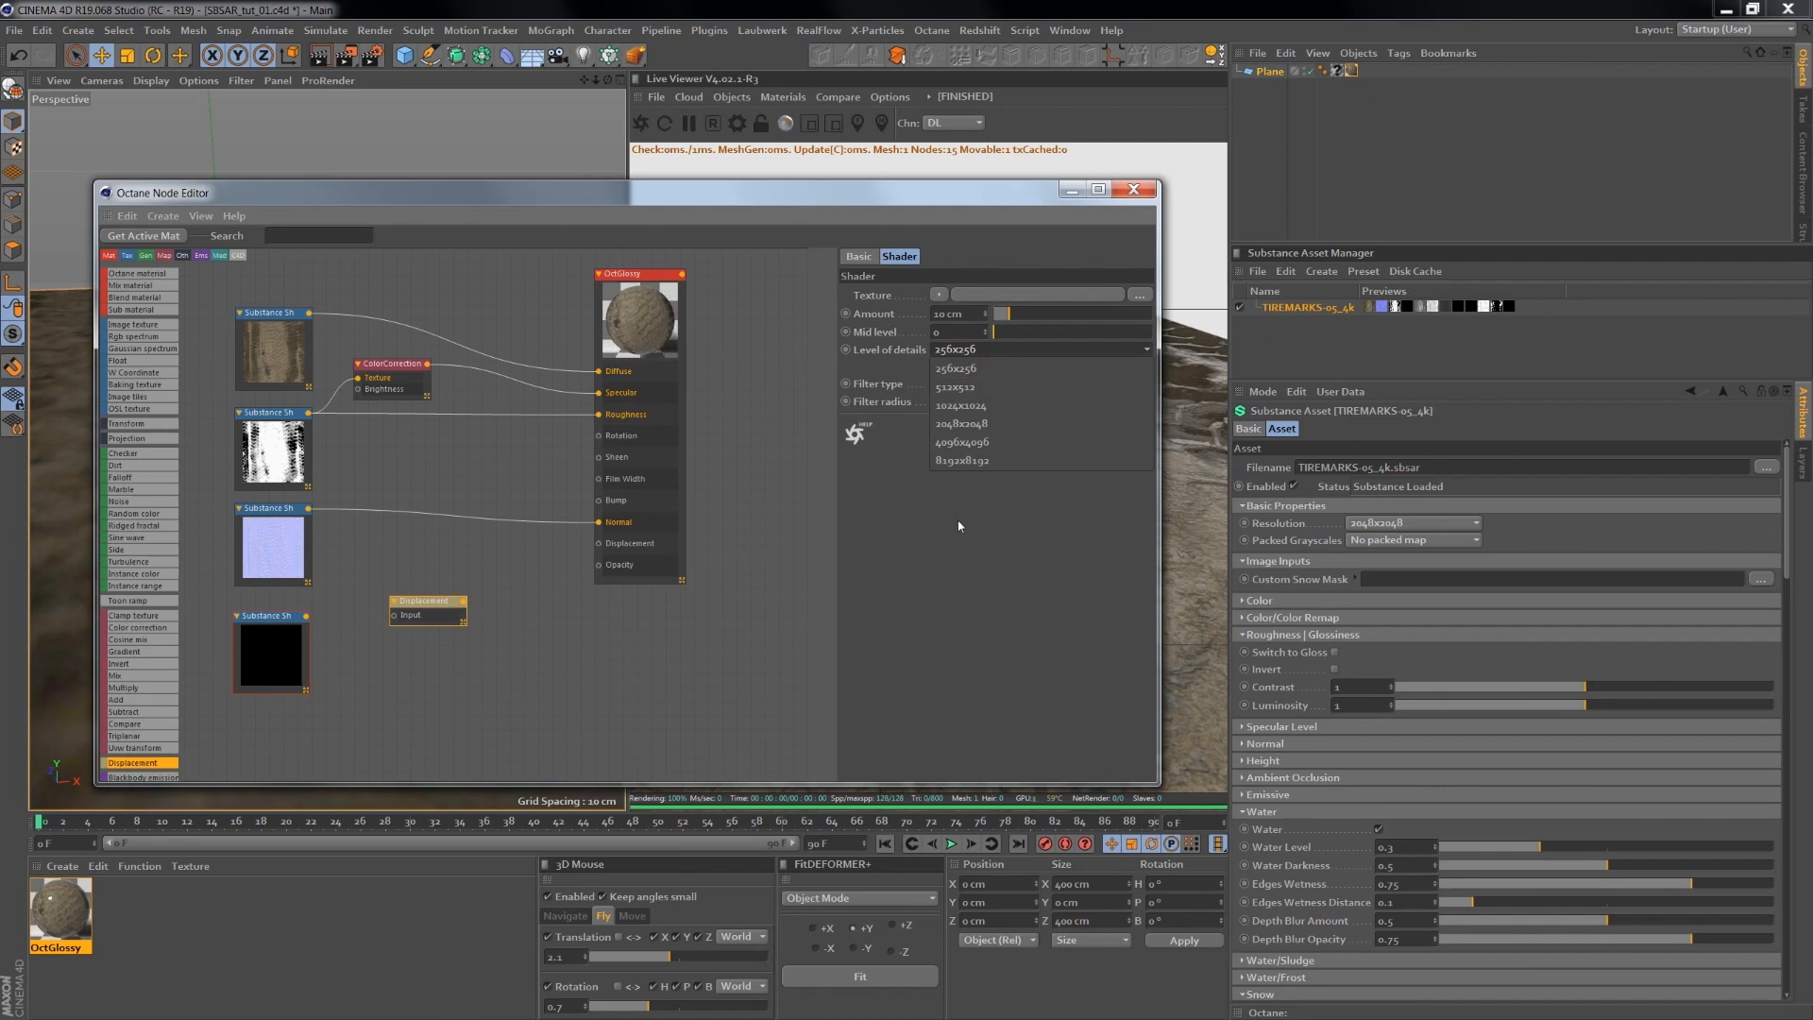
{"action": "left_click", "coordinate": [963, 442]}
{"action": "left_click", "coordinate": [965, 332]}
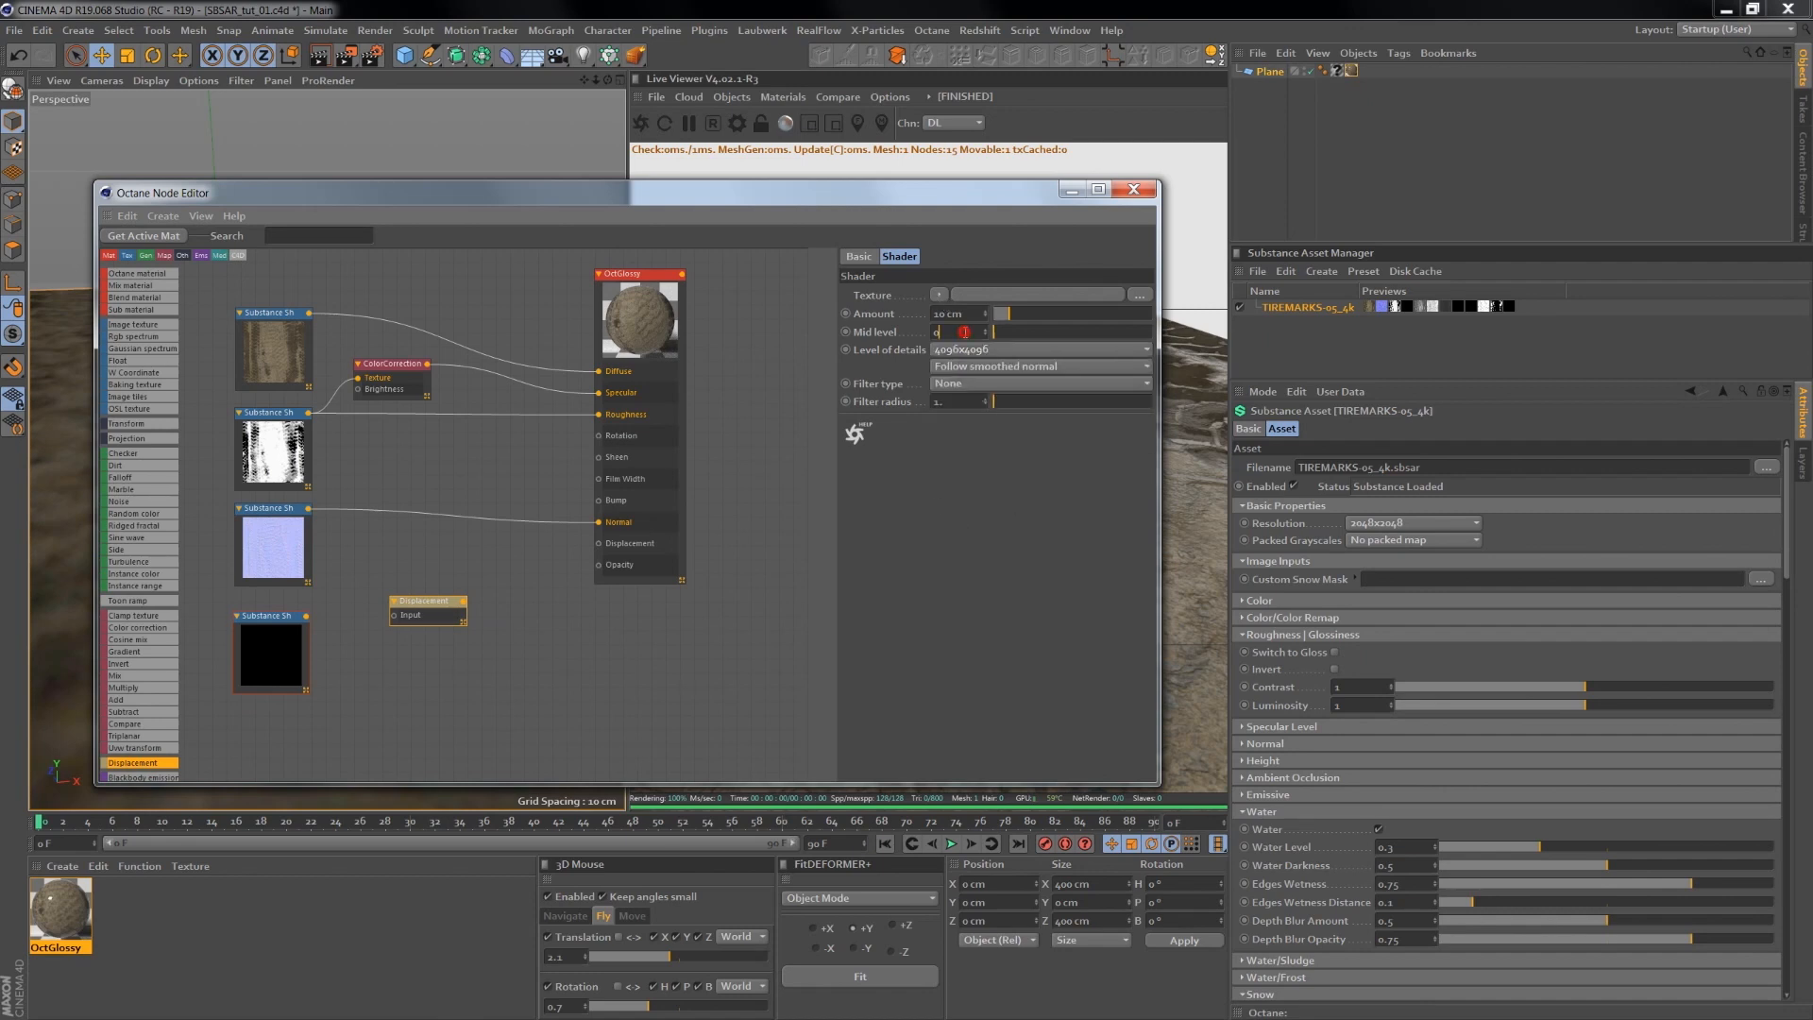
{"action": "key", "text": "Return"}
{"action": "left_click", "coordinate": [947, 450]}
{"action": "left_click_drag", "start_coordinate": [897, 198], "coordinate": [1058, 567]}
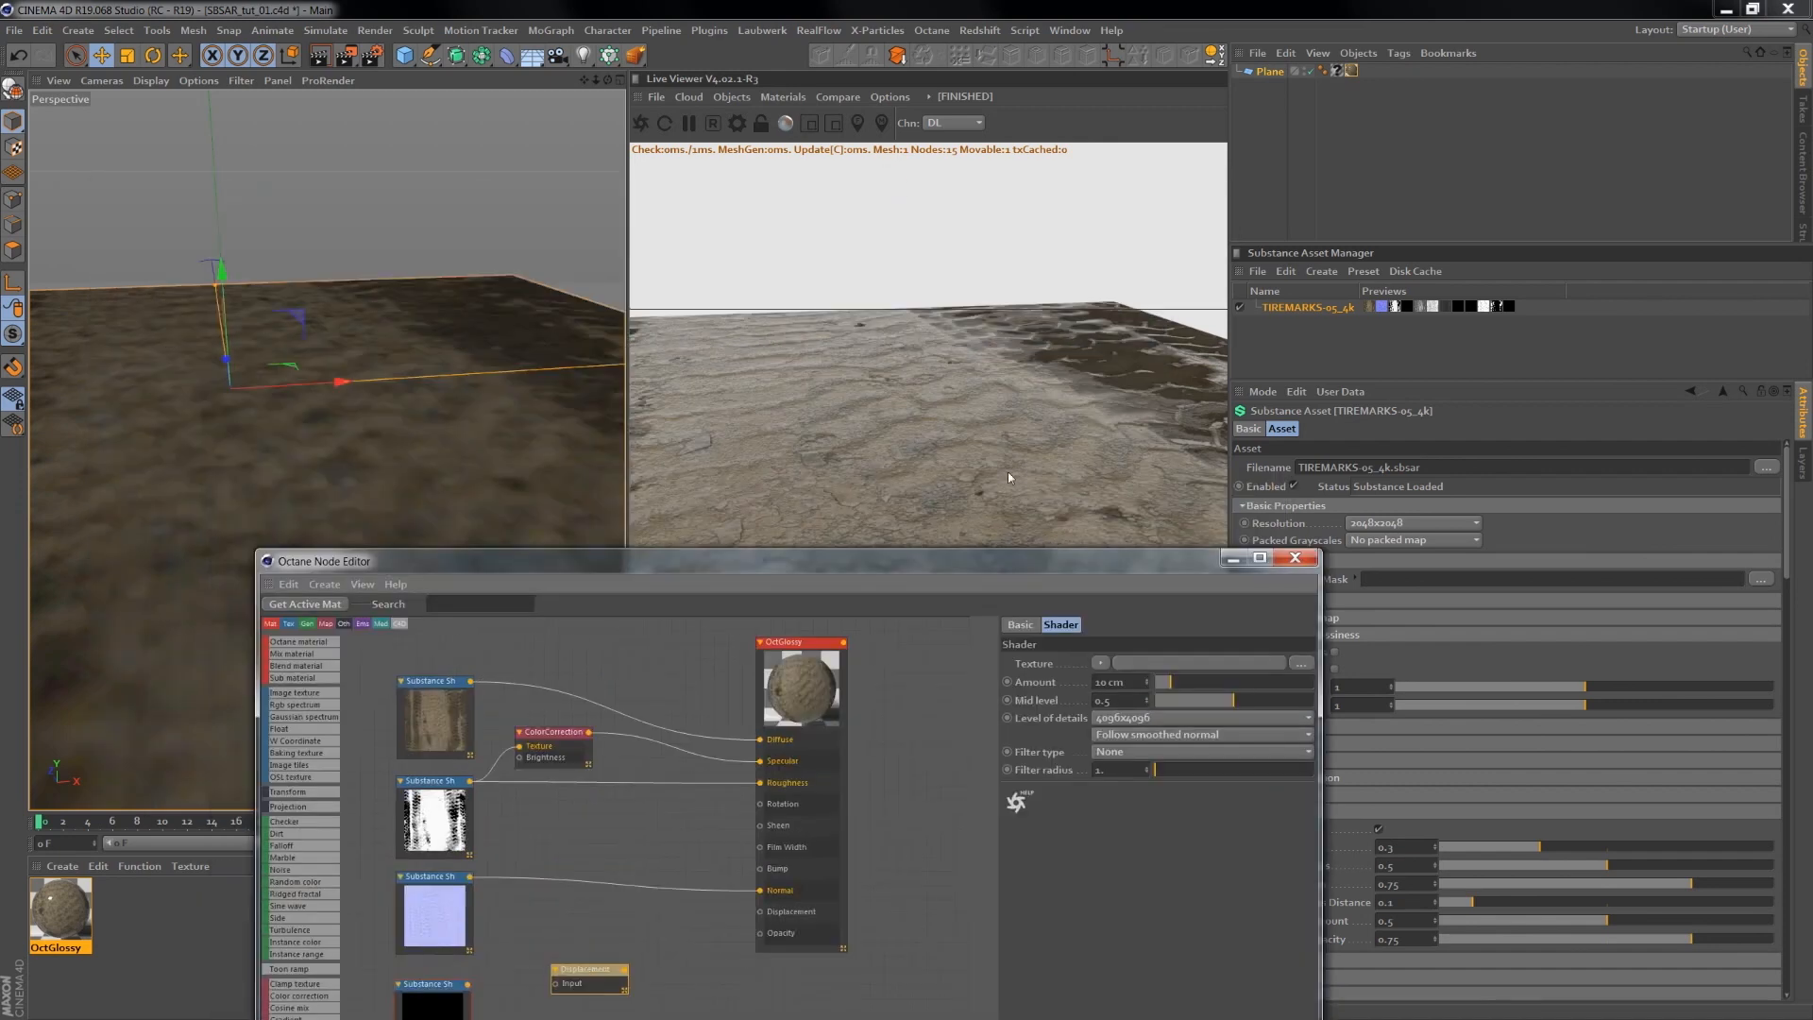
- Connect the height shader node to the Displacement node, link that to OctGlossy's Displacement input and inspect the render
{"action": "left_click_drag", "start_coordinate": [882, 563], "coordinate": [820, 260]}
{"action": "mouse_move", "coordinate": [410, 679]}
{"action": "left_mouse_down"}
{"action": "mouse_move", "coordinate": [491, 684]}
{"action": "mouse_move", "coordinate": [401, 685]}
{"action": "left_mouse_up"}
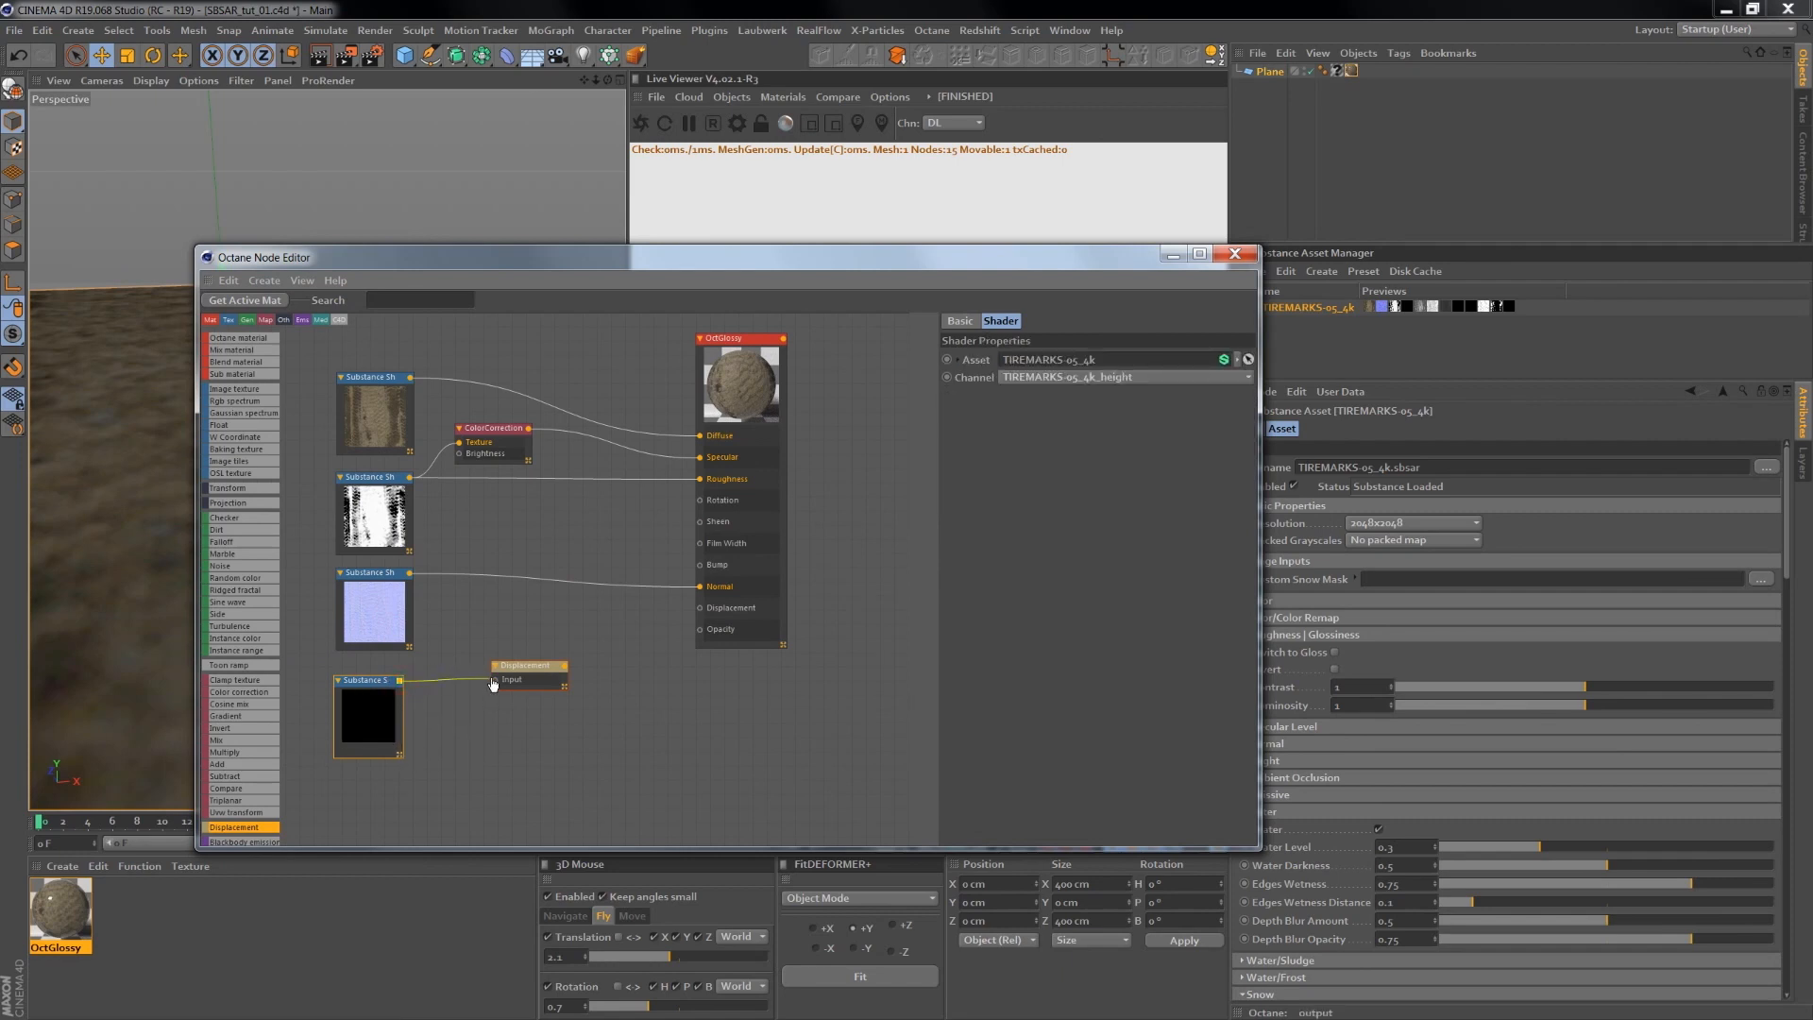
{"action": "left_click_drag", "start_coordinate": [564, 667], "coordinate": [700, 608]}
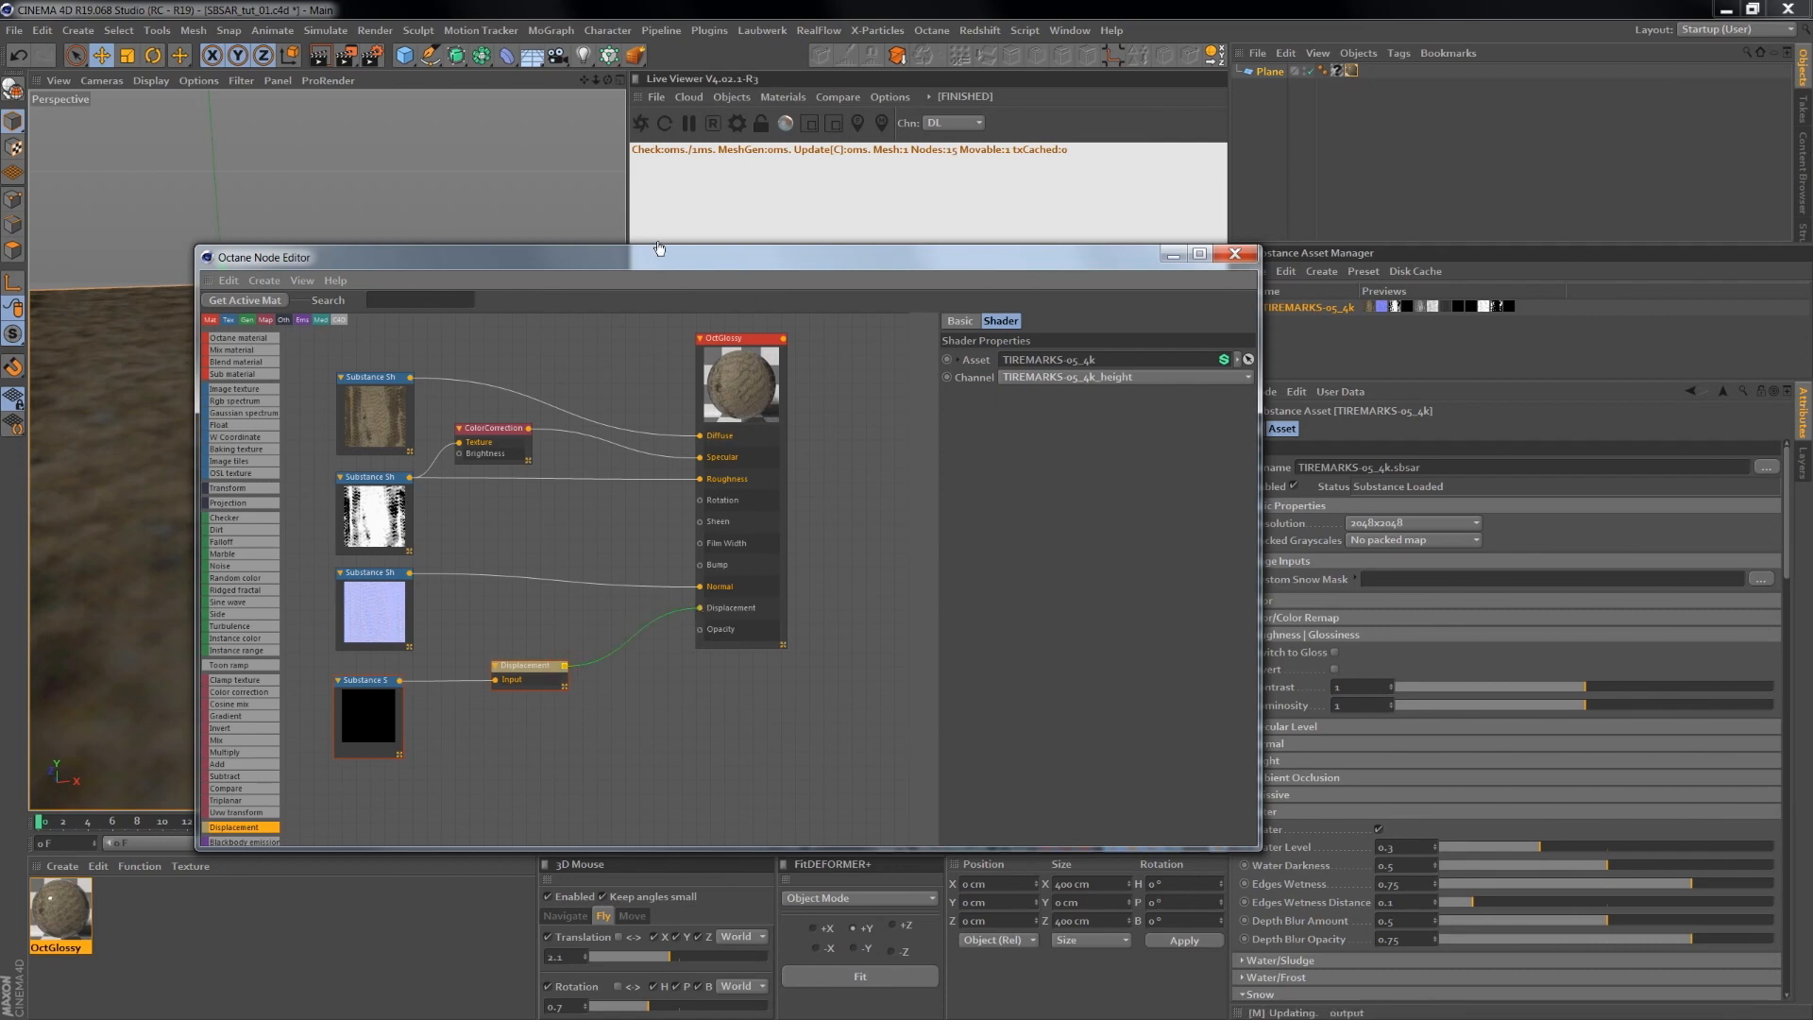
{"action": "left_click_drag", "start_coordinate": [741, 264], "coordinate": [943, 666]}
{"action": "left_click_drag", "start_coordinate": [860, 512], "coordinate": [1096, 516]}
{"action": "left_click_drag", "start_coordinate": [880, 658], "coordinate": [312, 525]}
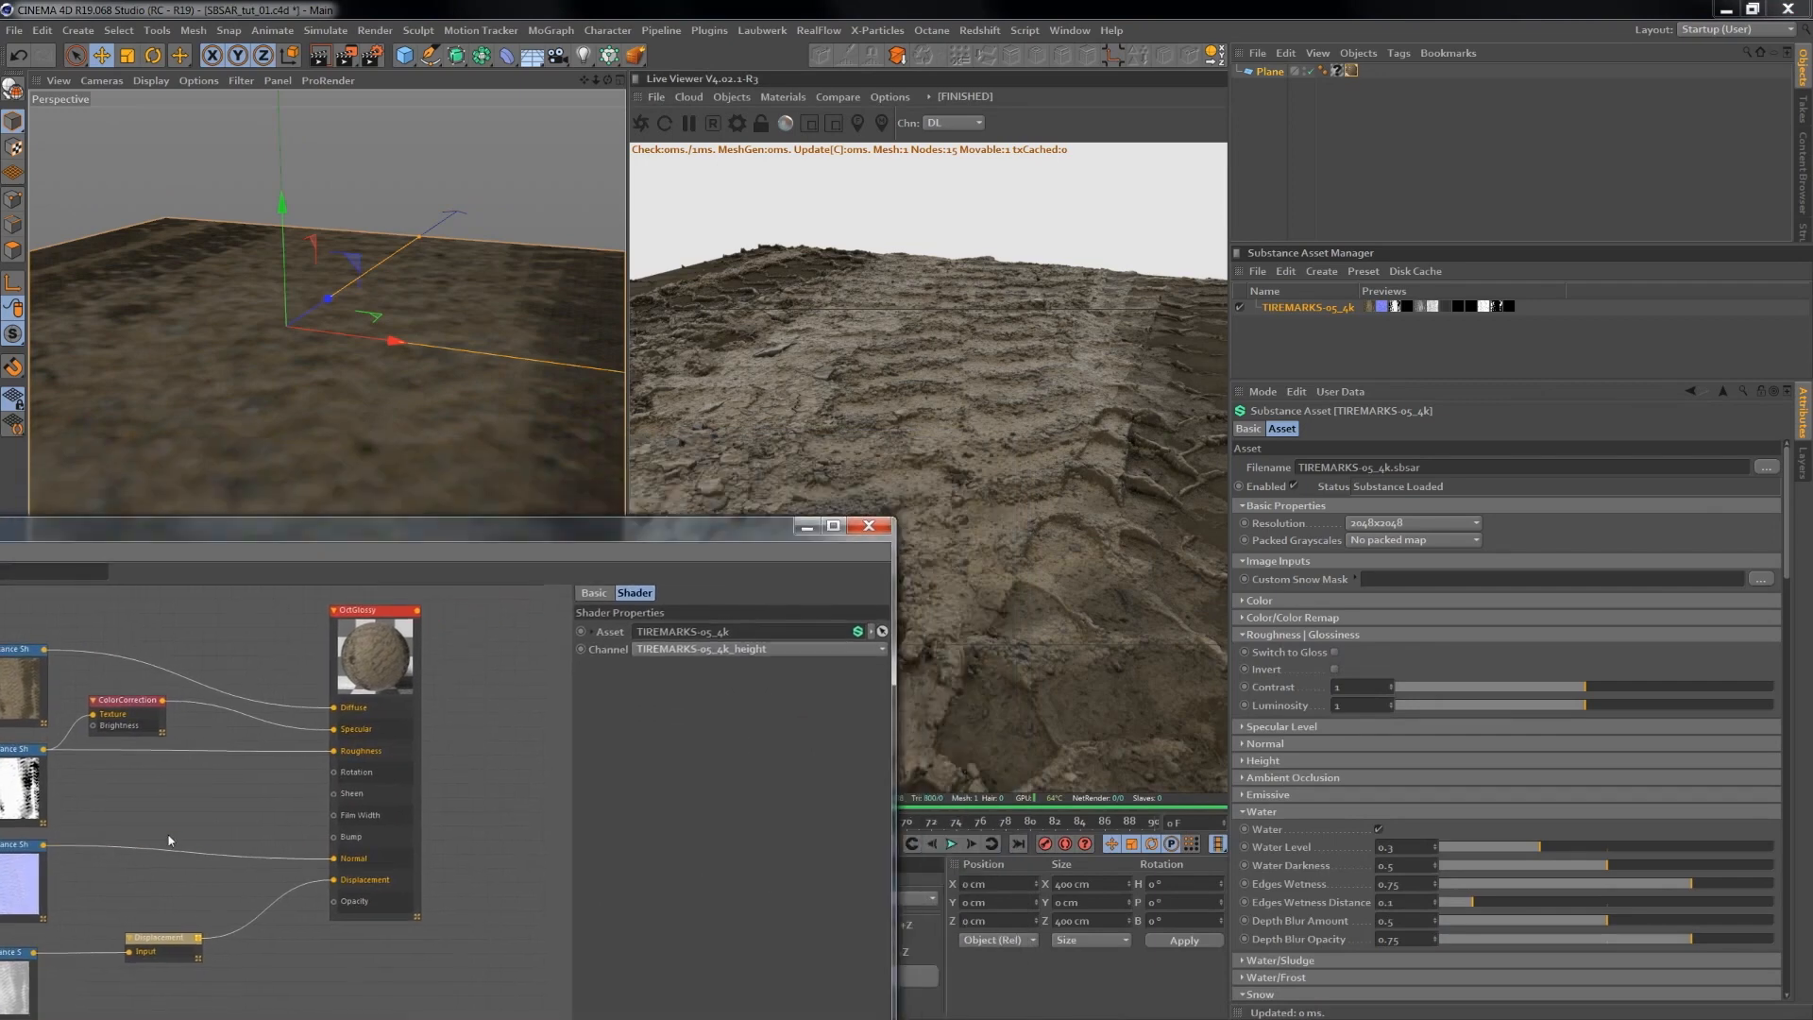
- Try a larger amount on the Displacement node and return it to 10 cm
{"action": "left_click", "coordinate": [159, 938]}
{"action": "left_click_drag", "start_coordinate": [770, 711], "coordinate": [746, 718]}
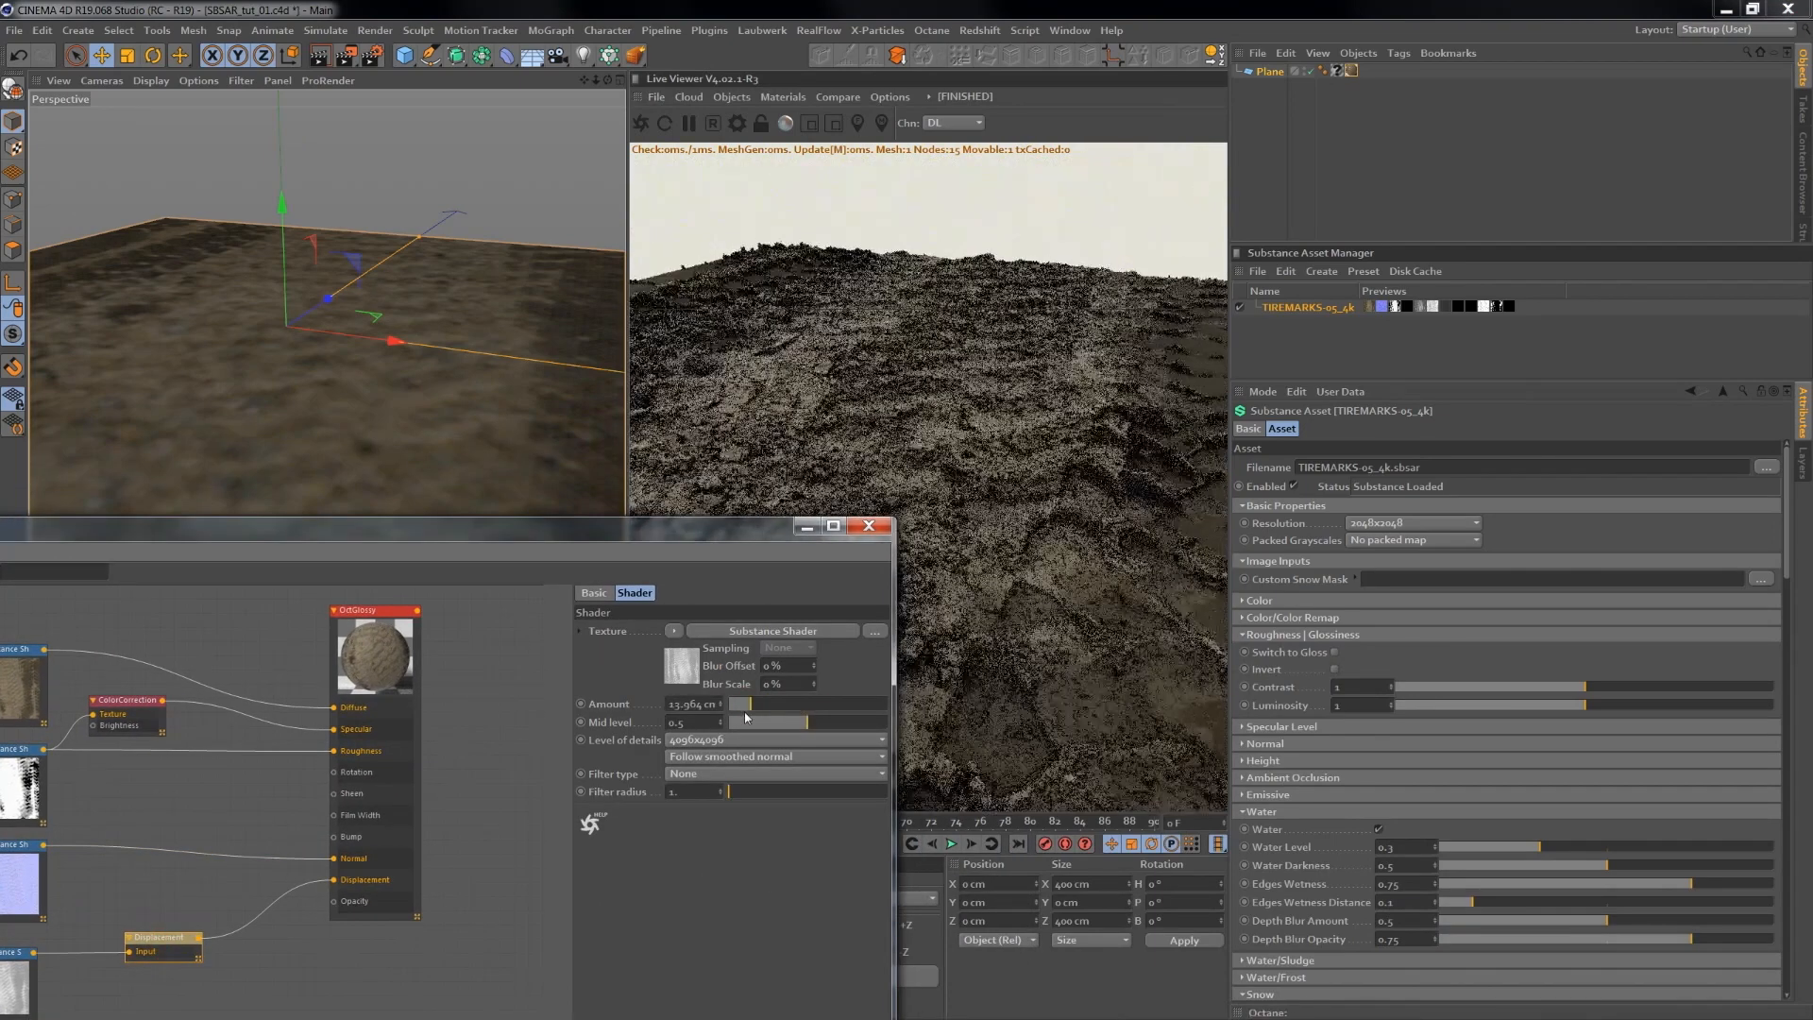
{"action": "double_click", "coordinate": [690, 704]}
{"action": "type", "text": "10"}
{"action": "key", "text": "Return"}
- Minimize the Octane Node Editor and examine the displaced plane from several angles
{"action": "left_click_drag", "start_coordinate": [579, 538], "coordinate": [1376, 360]}
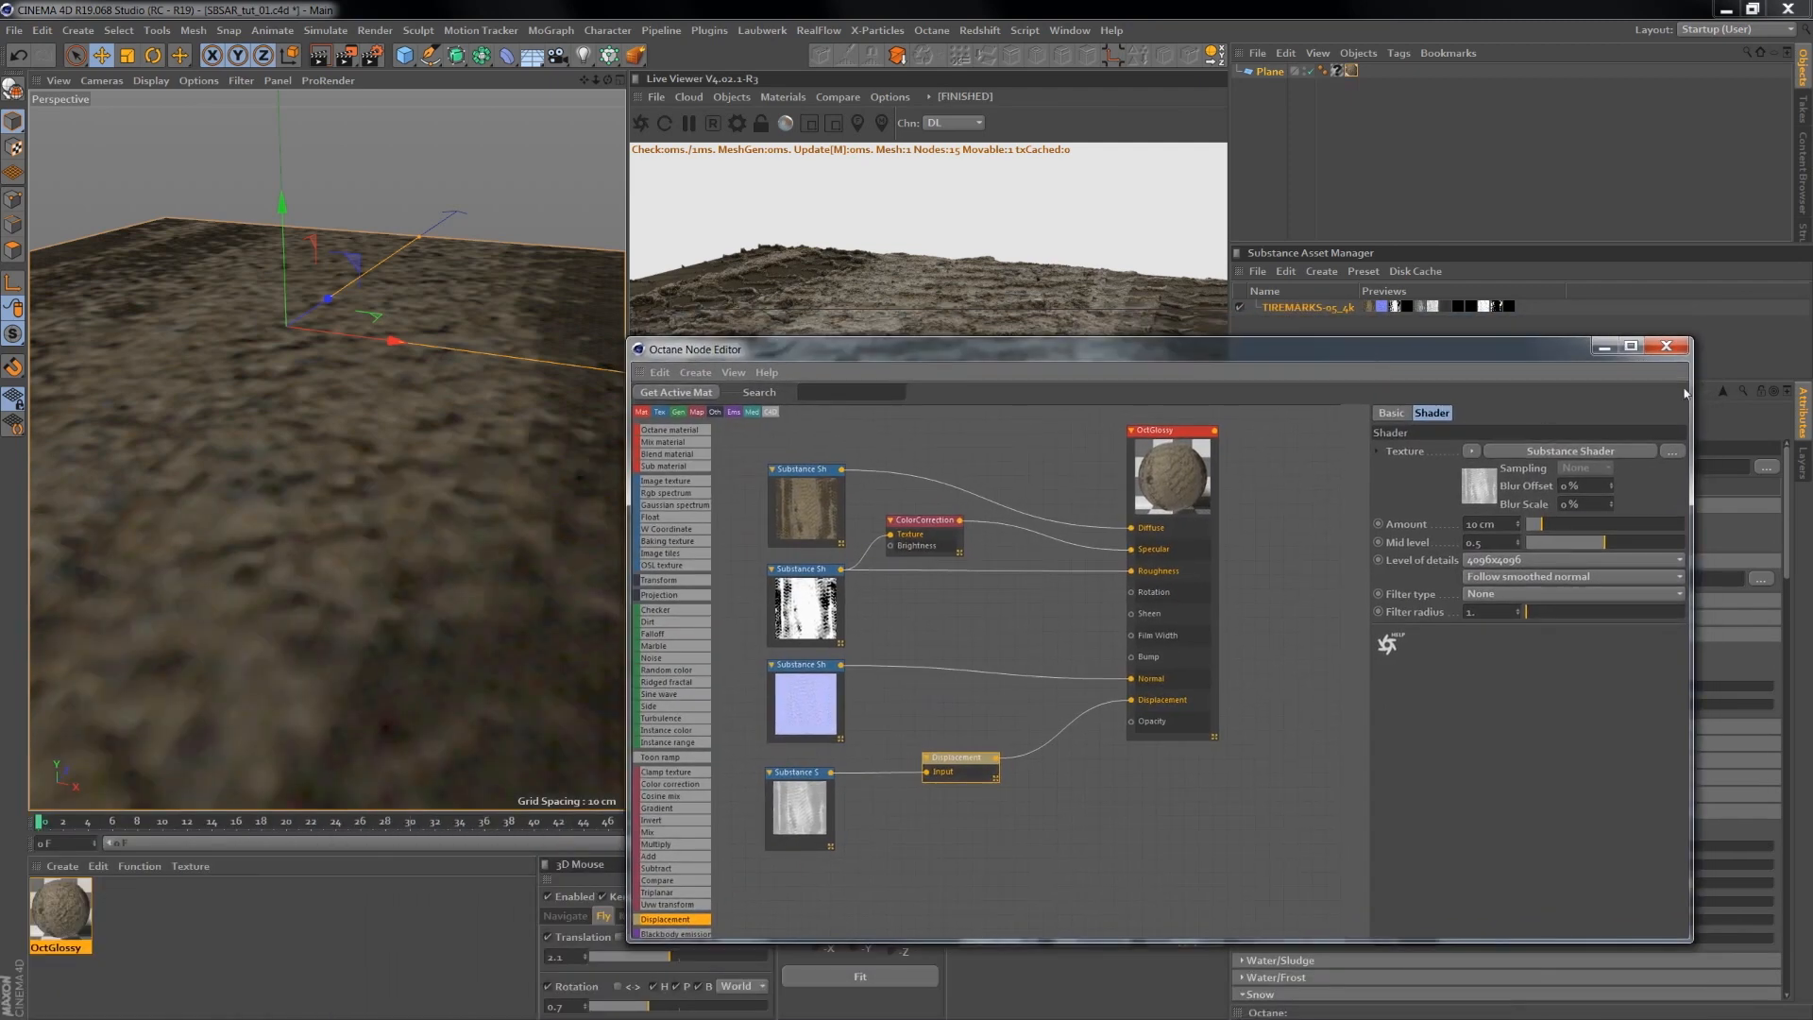
{"action": "left_click", "coordinate": [1604, 349]}
{"action": "left_click_drag", "start_coordinate": [915, 456], "coordinate": [935, 515]}
{"action": "right_click_drag", "start_coordinate": [976, 430], "coordinate": [737, 557]}
{"action": "mouse_move", "coordinate": [926, 420]}
{"action": "left_mouse_down"}
{"action": "mouse_move", "coordinate": [972, 365]}
{"action": "mouse_move", "coordinate": [959, 351]}
{"action": "mouse_move", "coordinate": [947, 421]}
{"action": "left_mouse_up"}
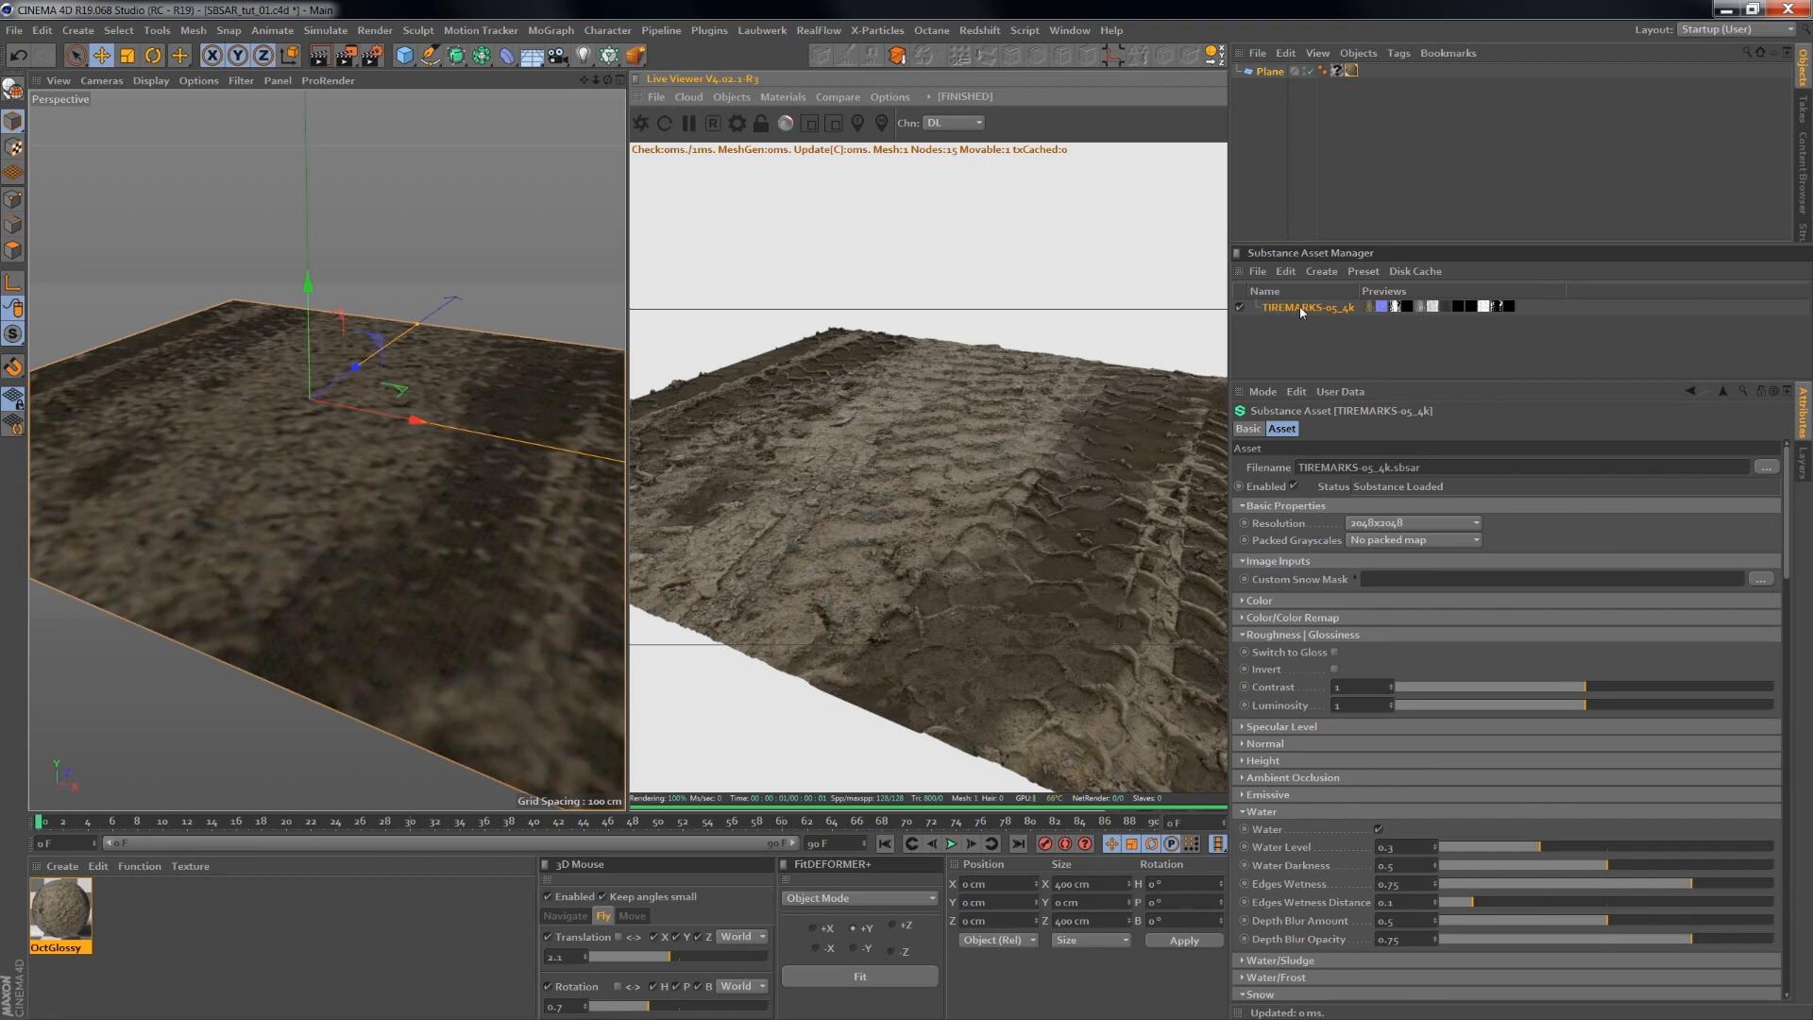
{"action": "left_click_drag", "start_coordinate": [926, 476], "coordinate": [975, 440]}
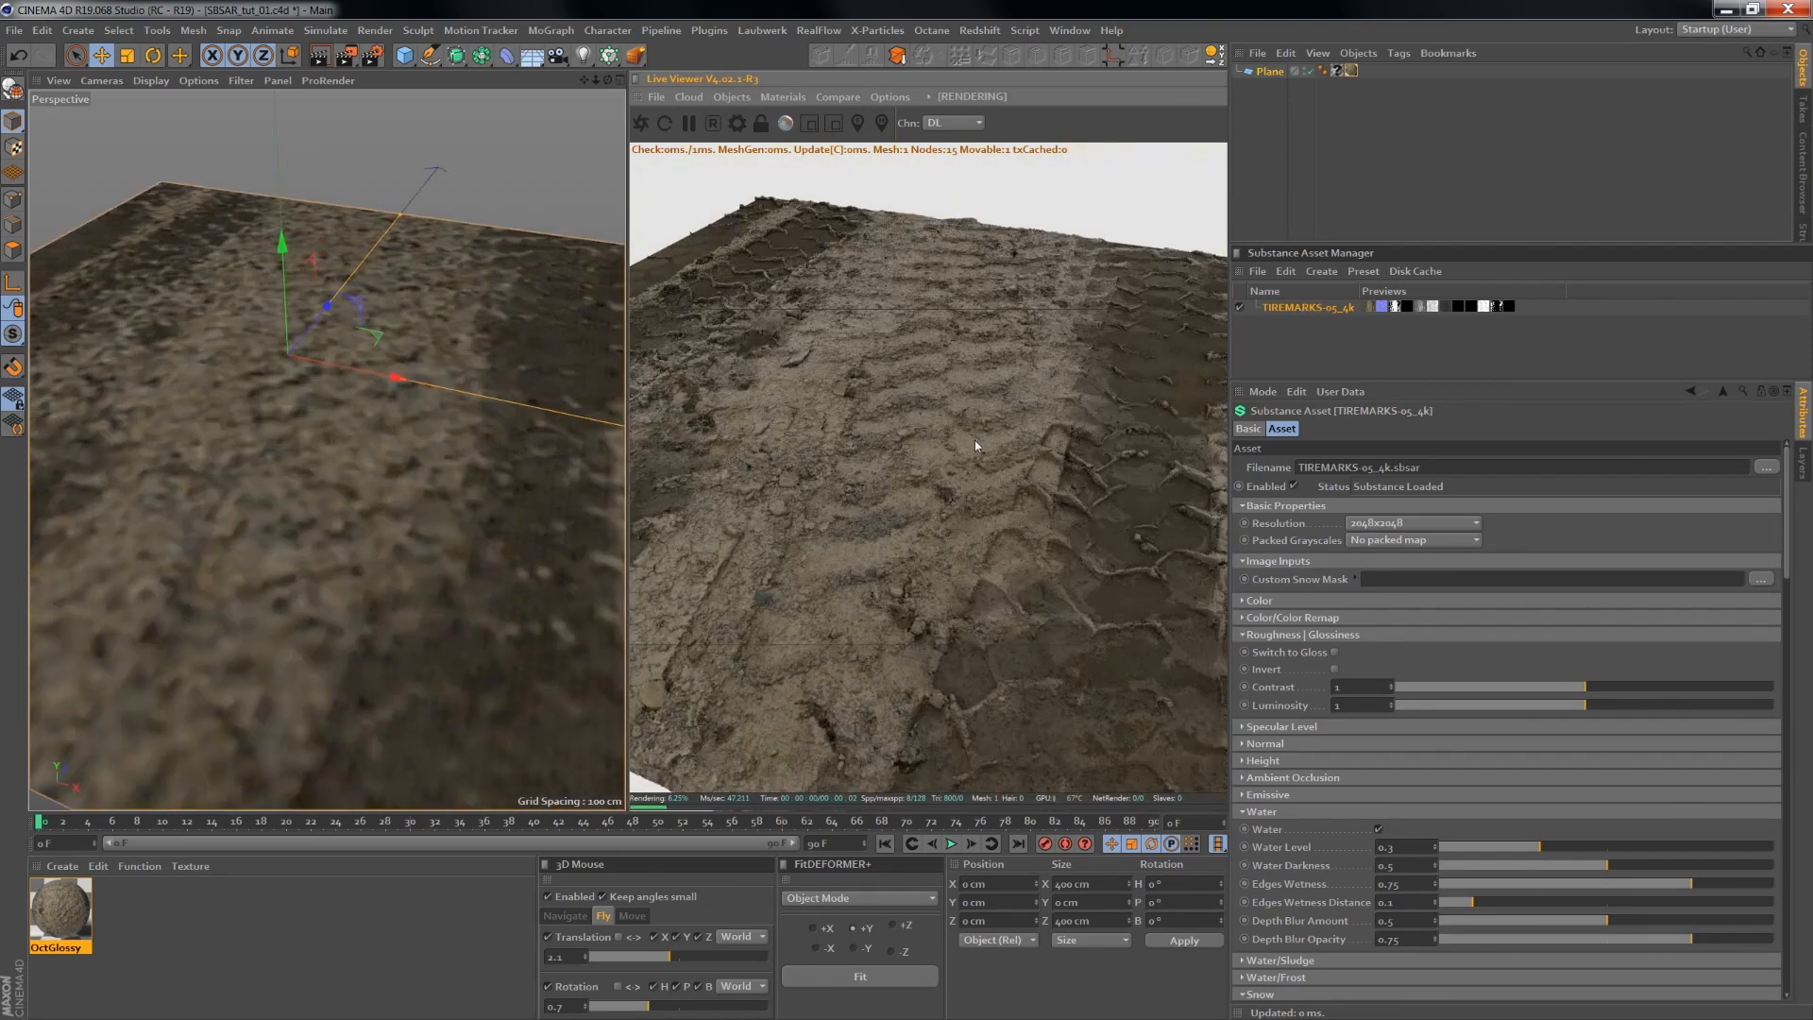
- Delete the last tag on the Plane, reselect the TIREMARKS-05_4k asset and check the render
{"action": "left_click", "coordinate": [1351, 71]}
{"action": "key", "text": "Delete"}
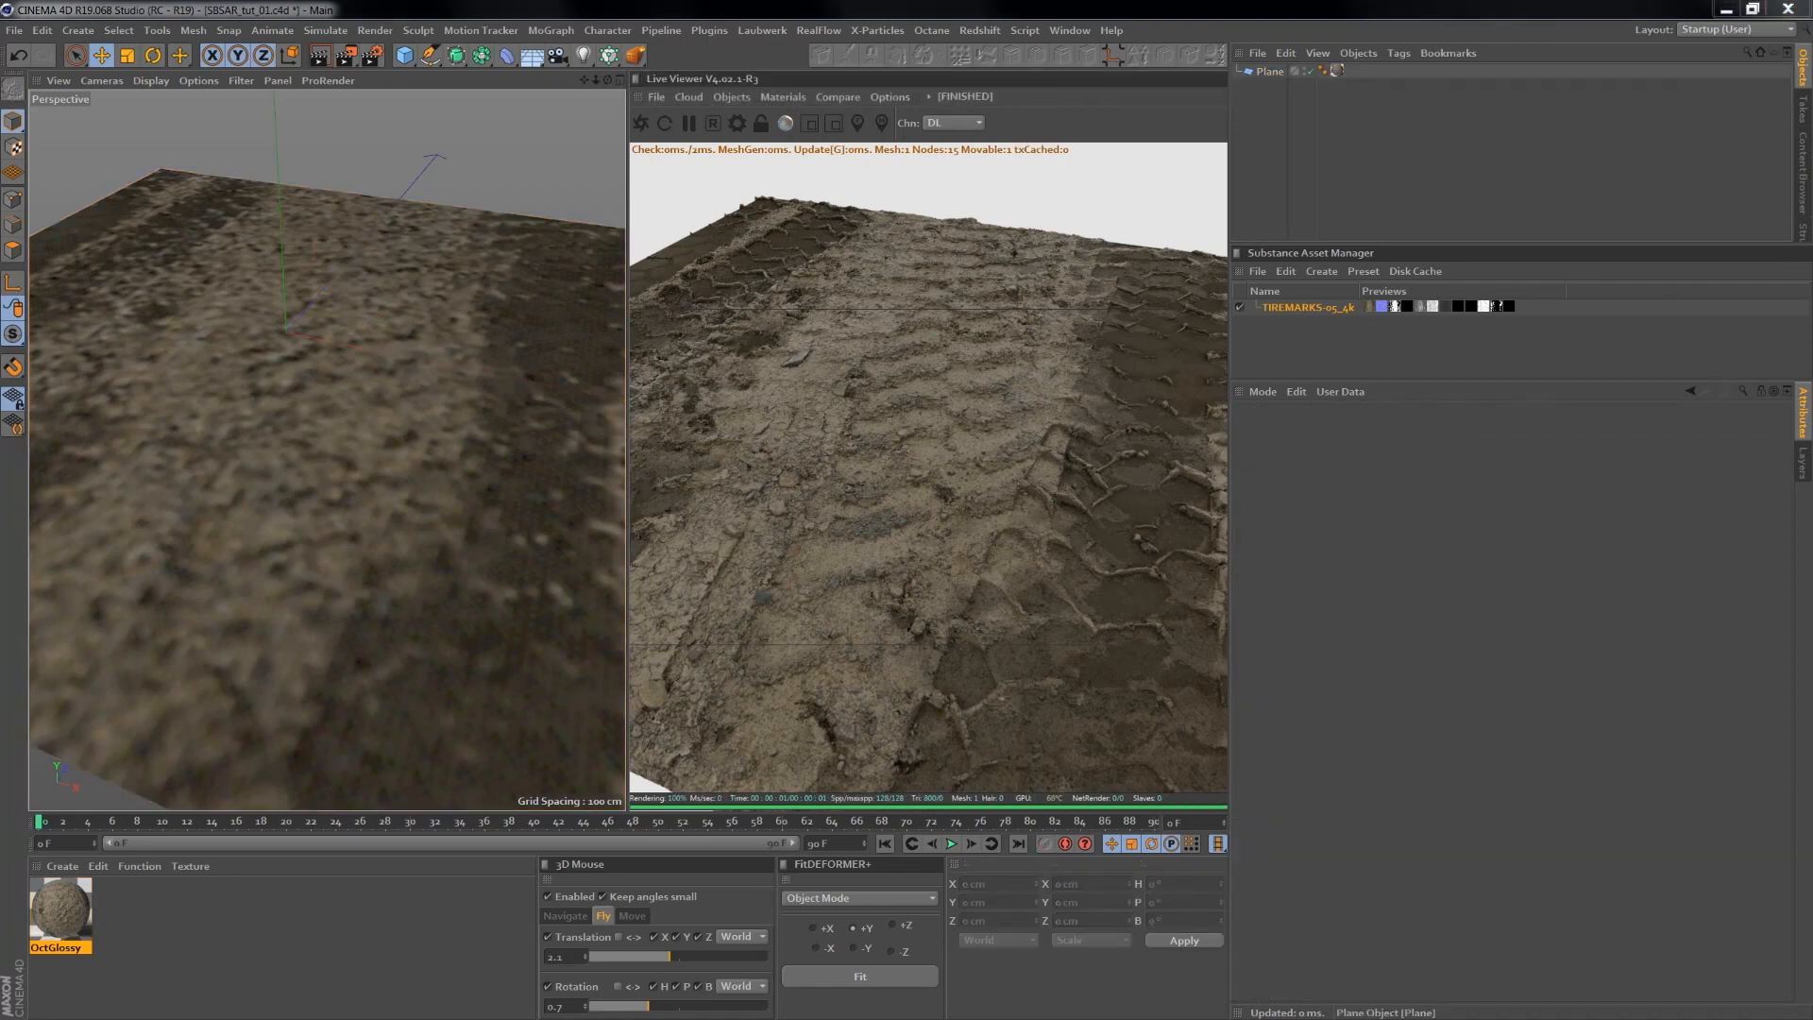
{"action": "left_click", "coordinate": [1311, 315]}
{"action": "left_click_drag", "start_coordinate": [920, 440], "coordinate": [989, 410]}
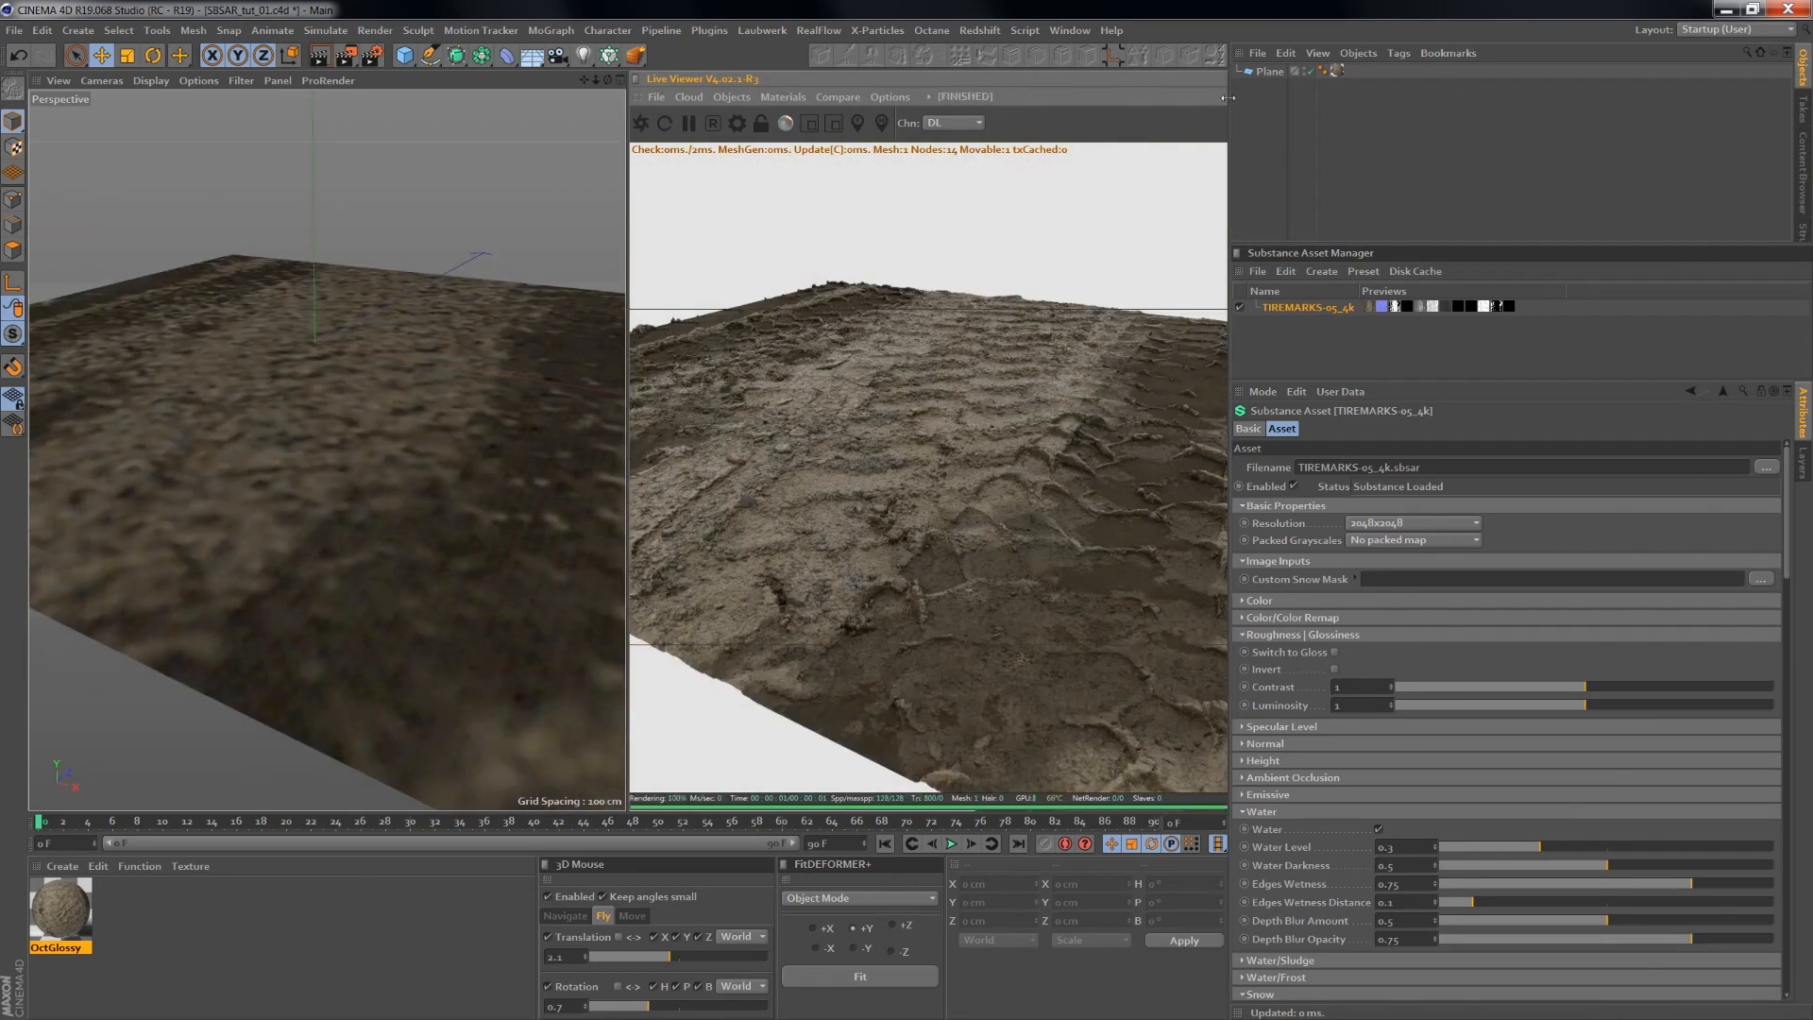
- Set the Plane's width and height to 1200 cm
{"action": "left_click", "coordinate": [1271, 72]}
{"action": "left_click", "coordinate": [1358, 503]}
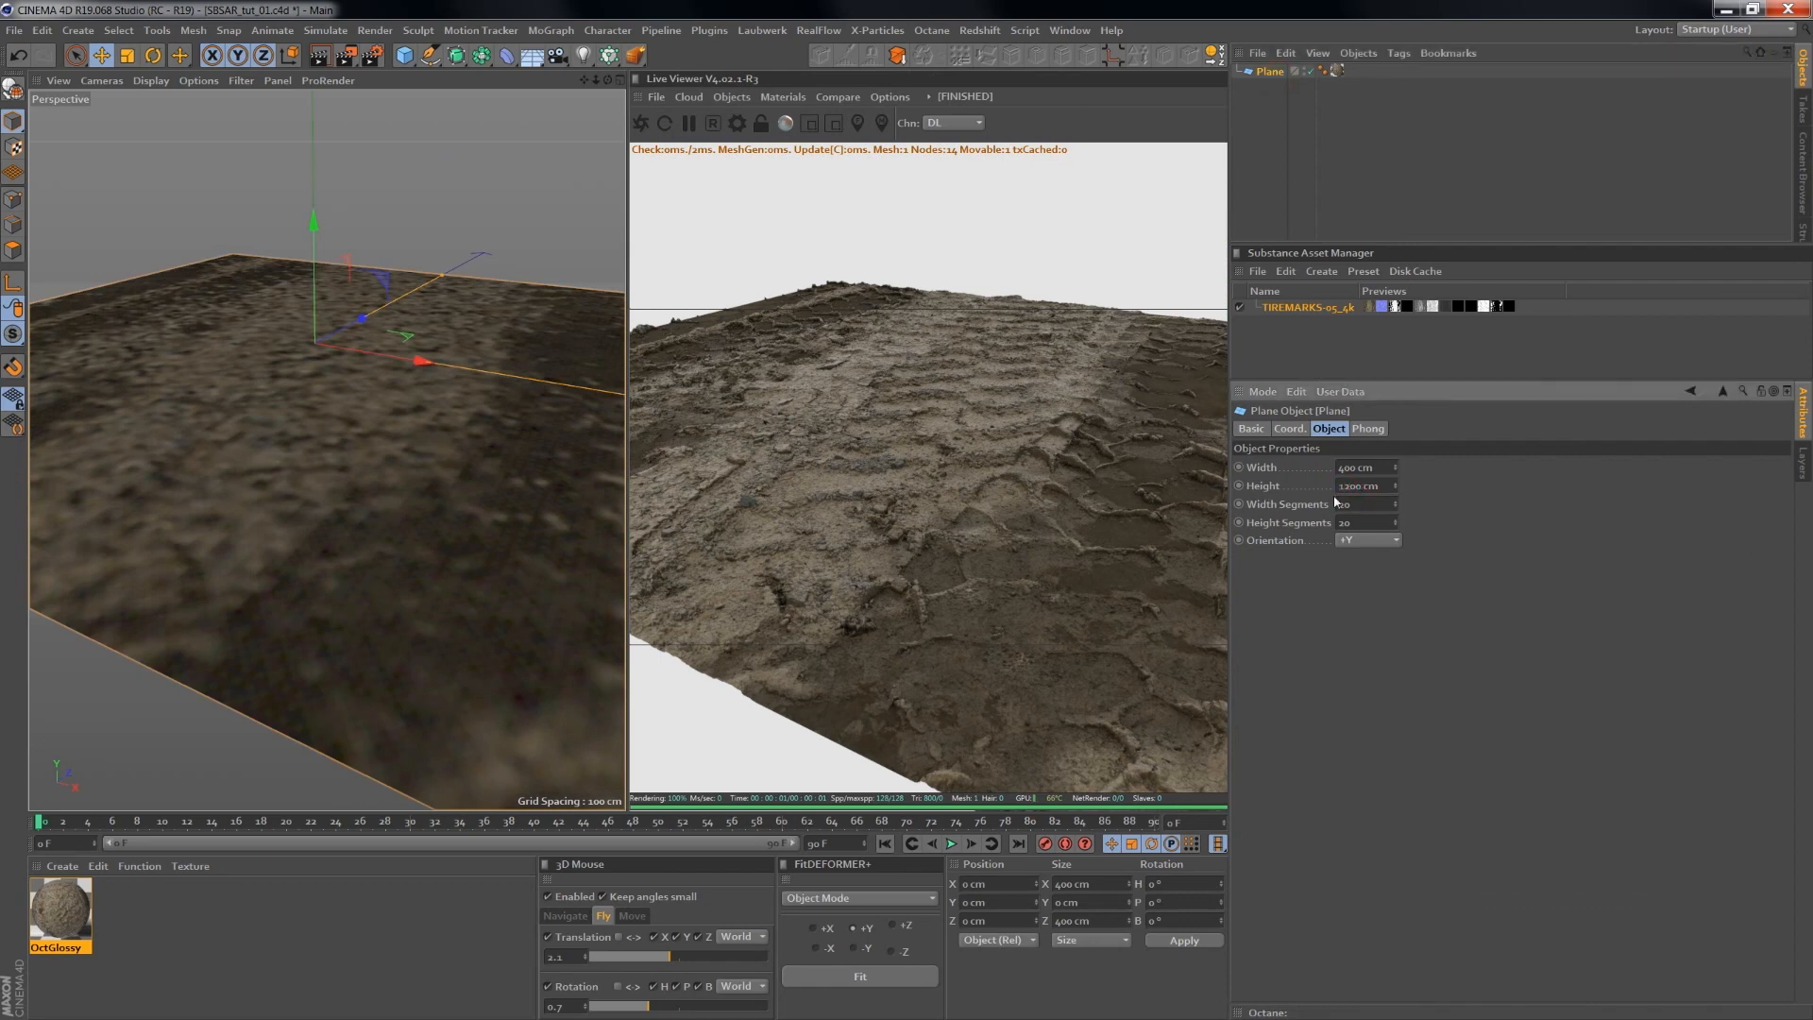
{"action": "type", "text": "12"}
{"action": "left_click", "coordinate": [1404, 612]}
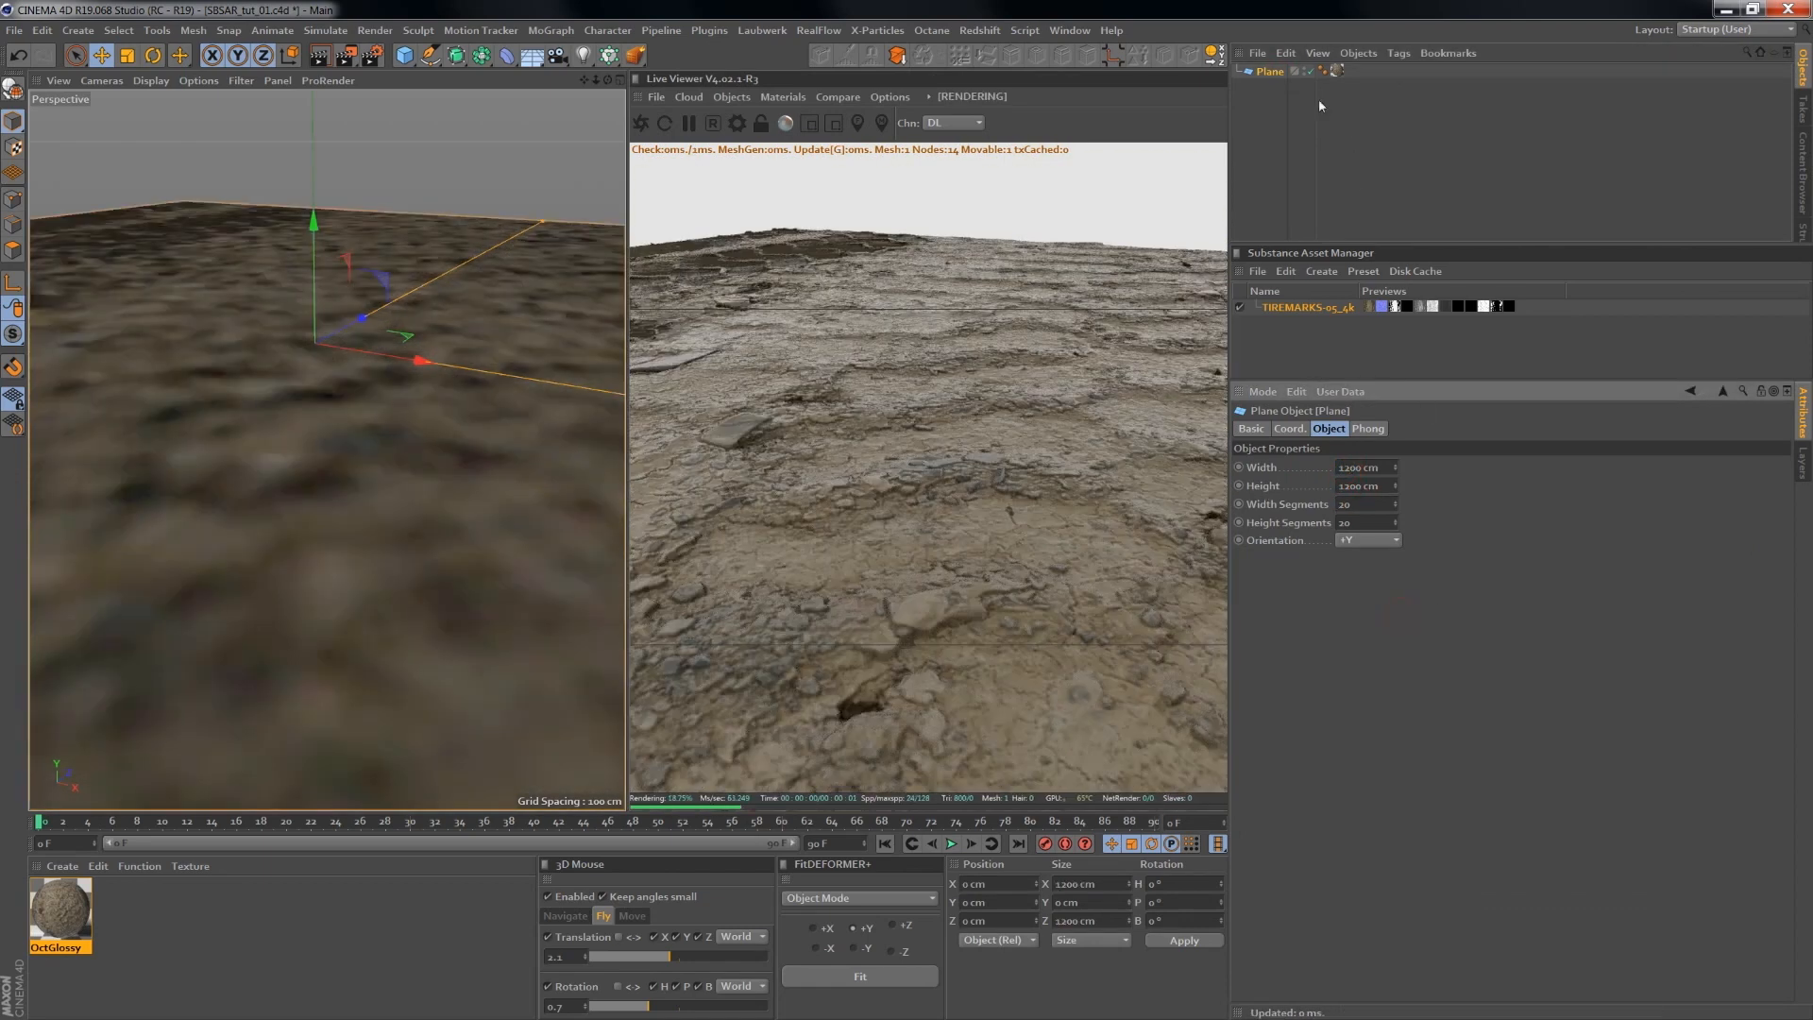
- Set Tiles U and Tiles V to 3 on the Plane's texture tag and check the tiling in the render
{"action": "left_click", "coordinate": [1338, 71]}
{"action": "left_click", "coordinate": [1345, 654]}
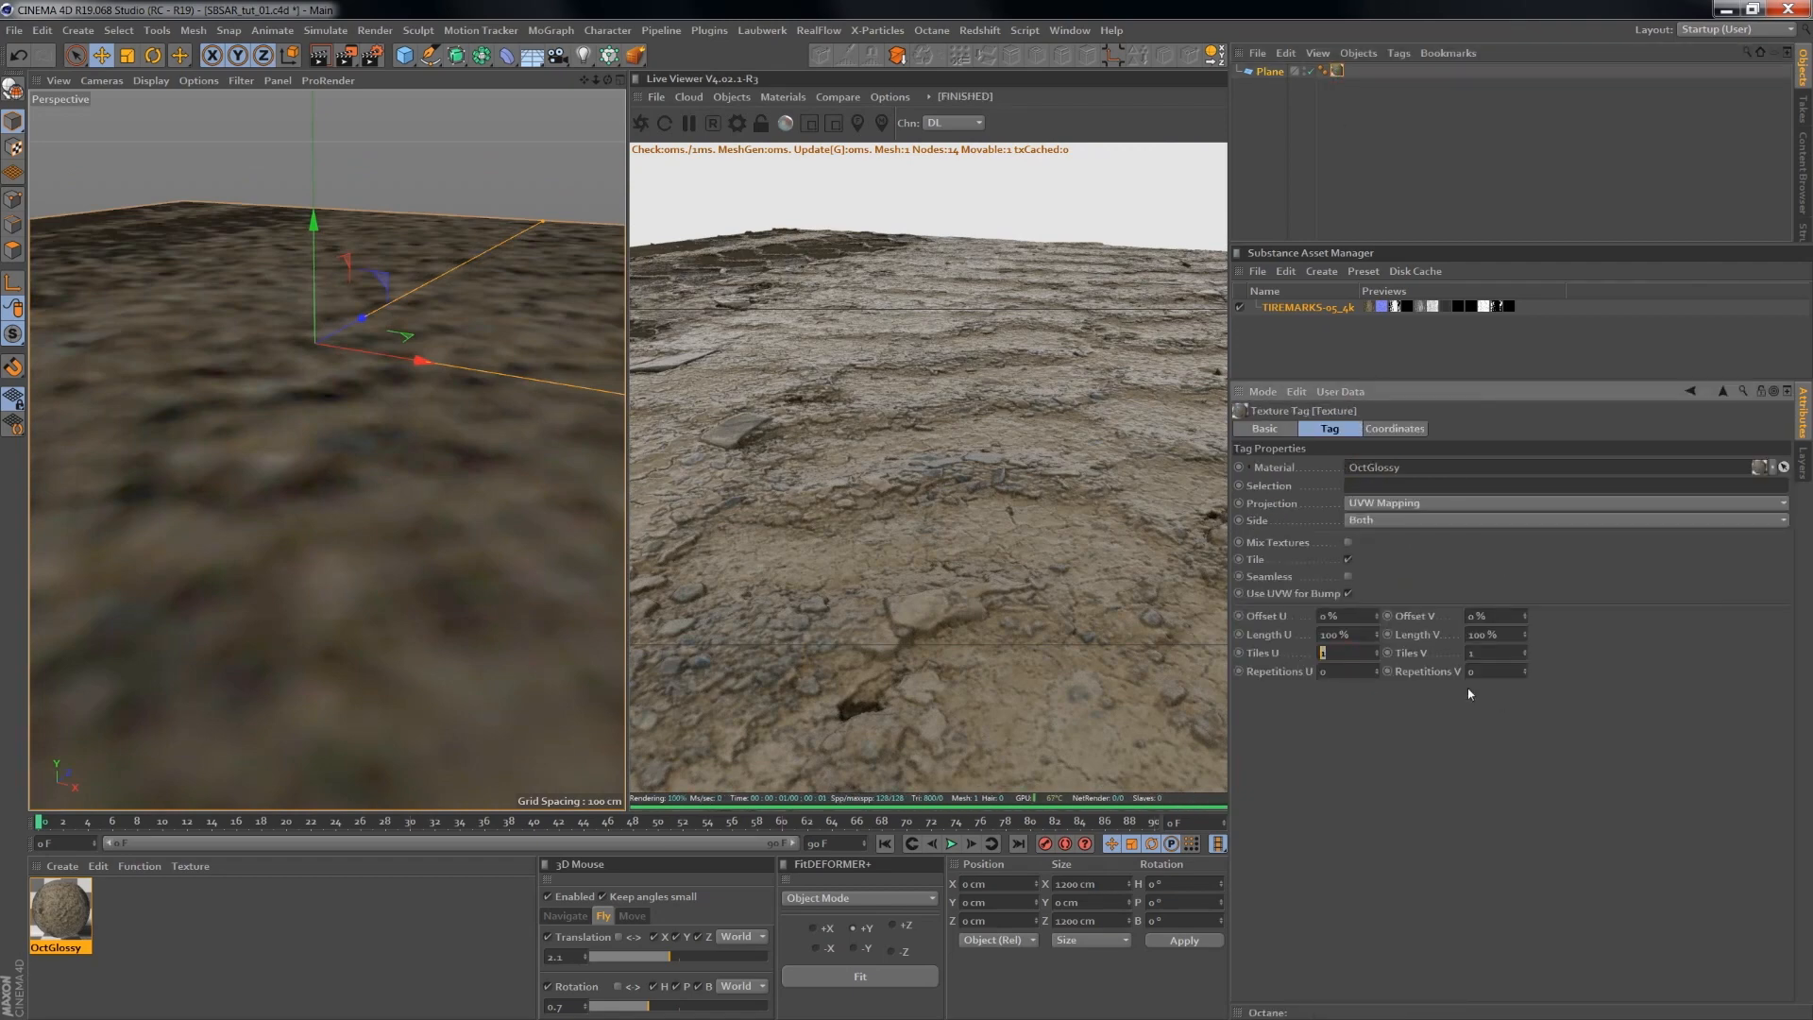
{"action": "double_click", "coordinate": [1482, 652]}
{"action": "type", "text": "3"}
{"action": "left_click", "coordinate": [1398, 746]}
{"action": "left_click_drag", "start_coordinate": [1029, 365], "coordinate": [983, 332]}
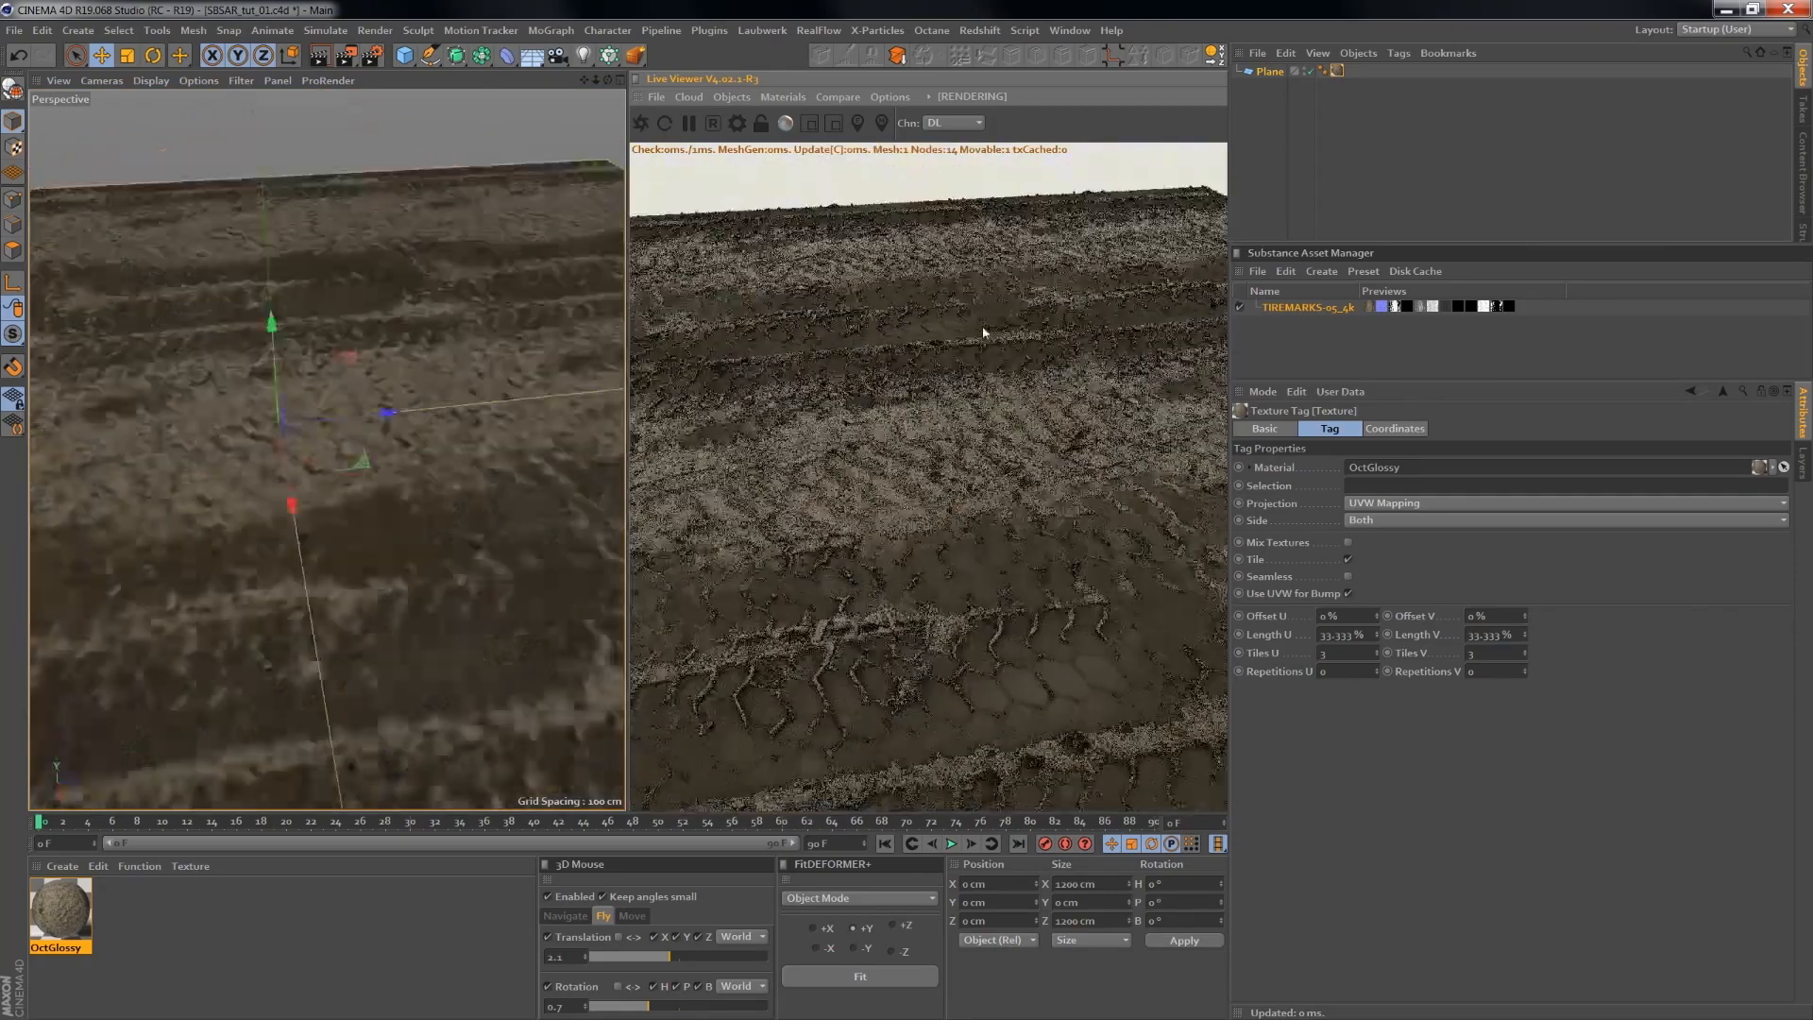
{"action": "left_click_drag", "start_coordinate": [896, 530], "coordinate": [1040, 340]}
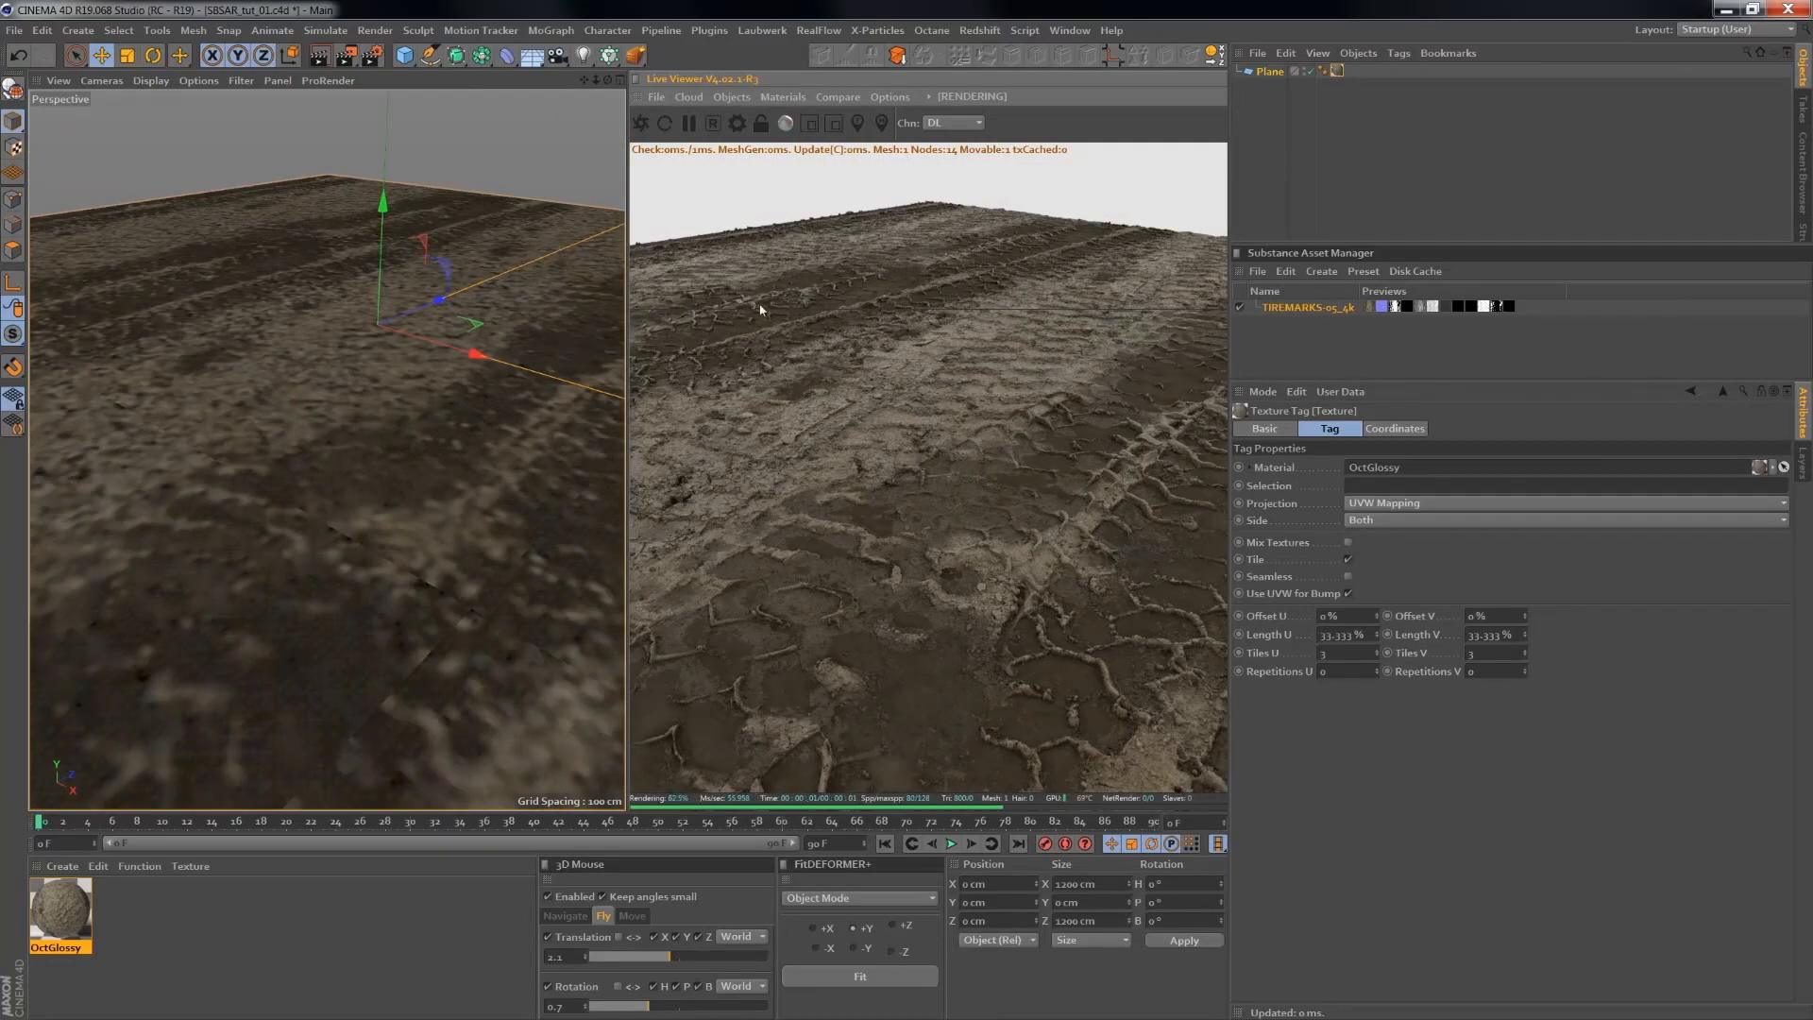
- Add an HDRI environment using CGAxis_HDRI_Maps_01_06.hdr and view the tire marks under its lighting
{"action": "left_click", "coordinate": [729, 98]}
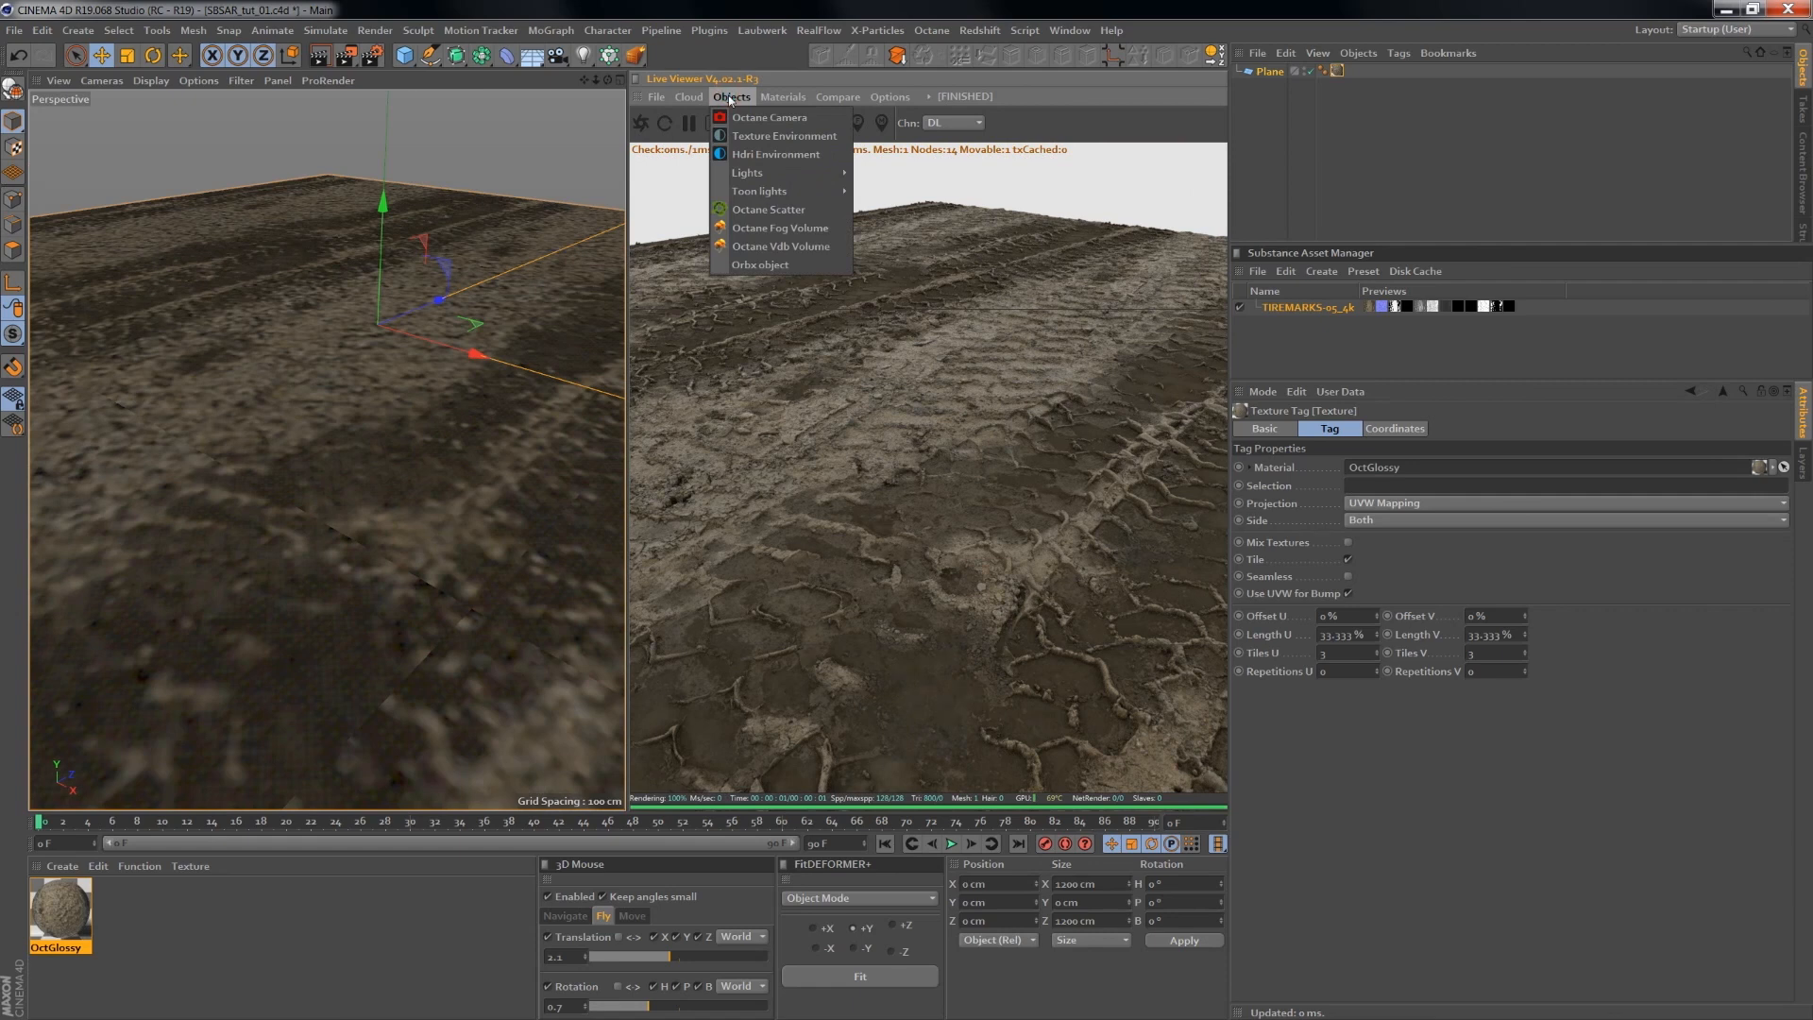
{"action": "left_click", "coordinate": [776, 155]}
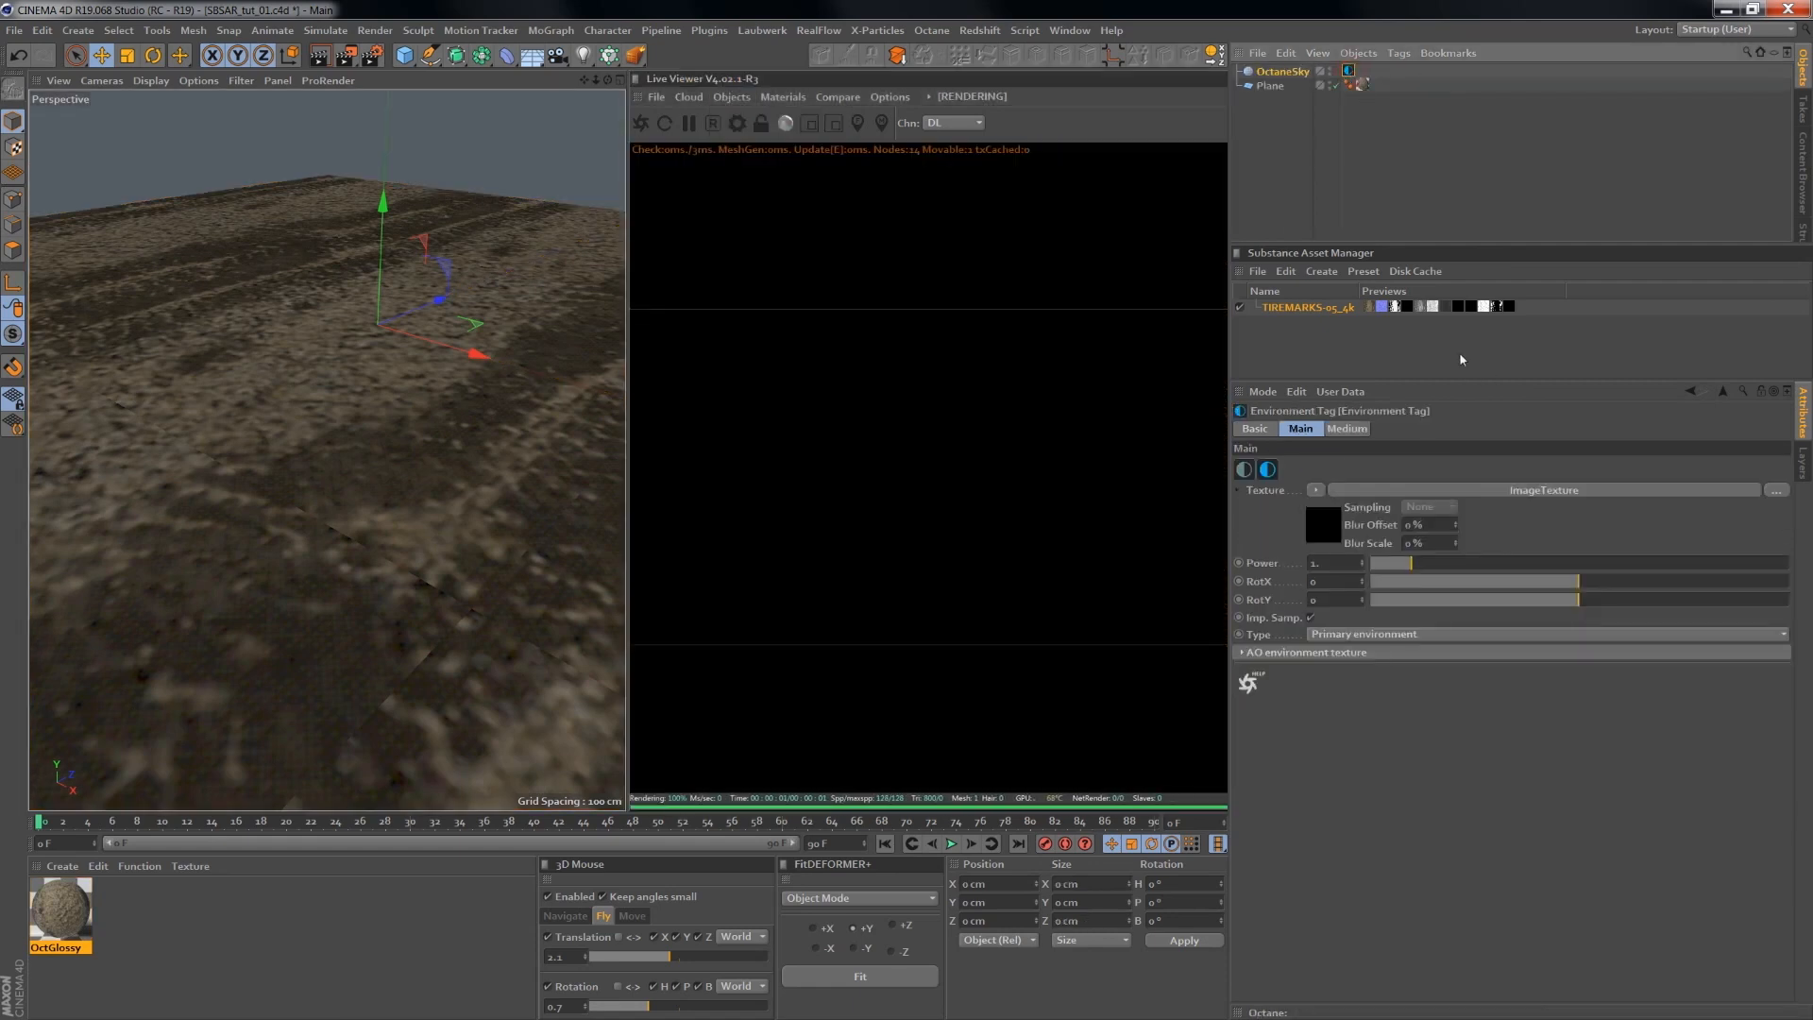
{"action": "left_click", "coordinate": [1331, 529]}
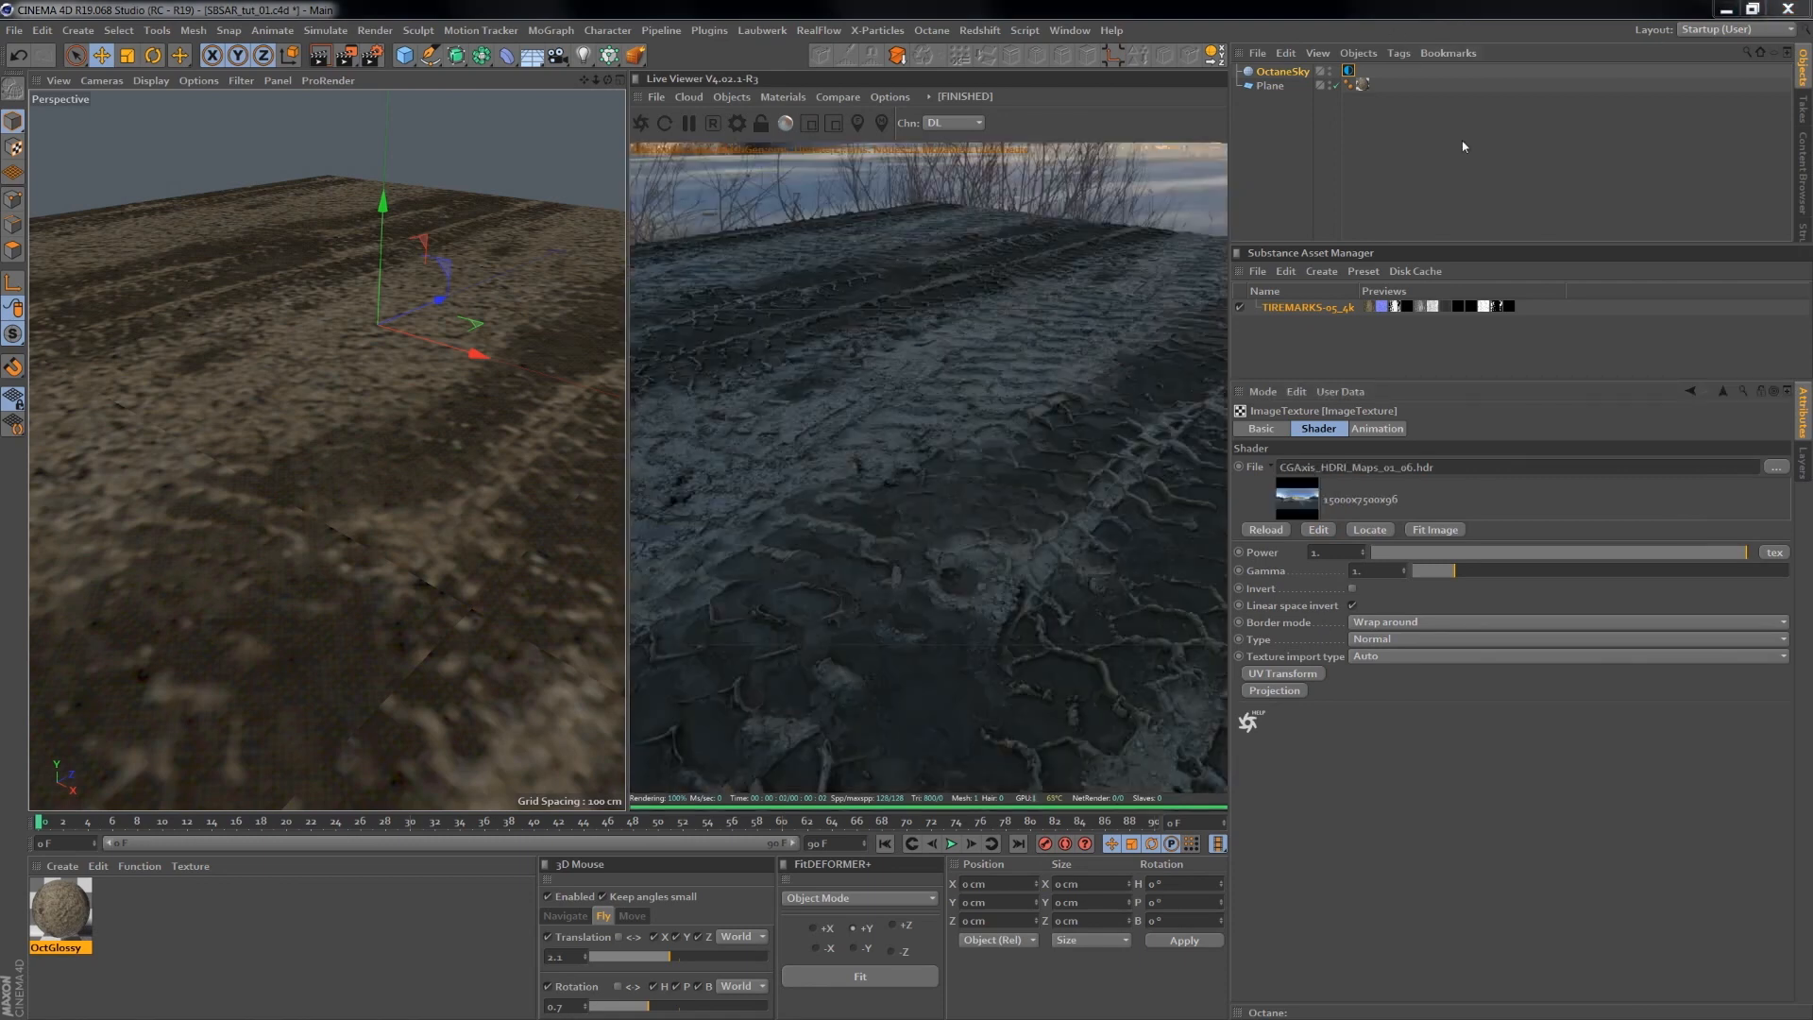
{"action": "left_click", "coordinate": [1467, 466]}
{"action": "left_click_drag", "start_coordinate": [933, 485], "coordinate": [1054, 461]}
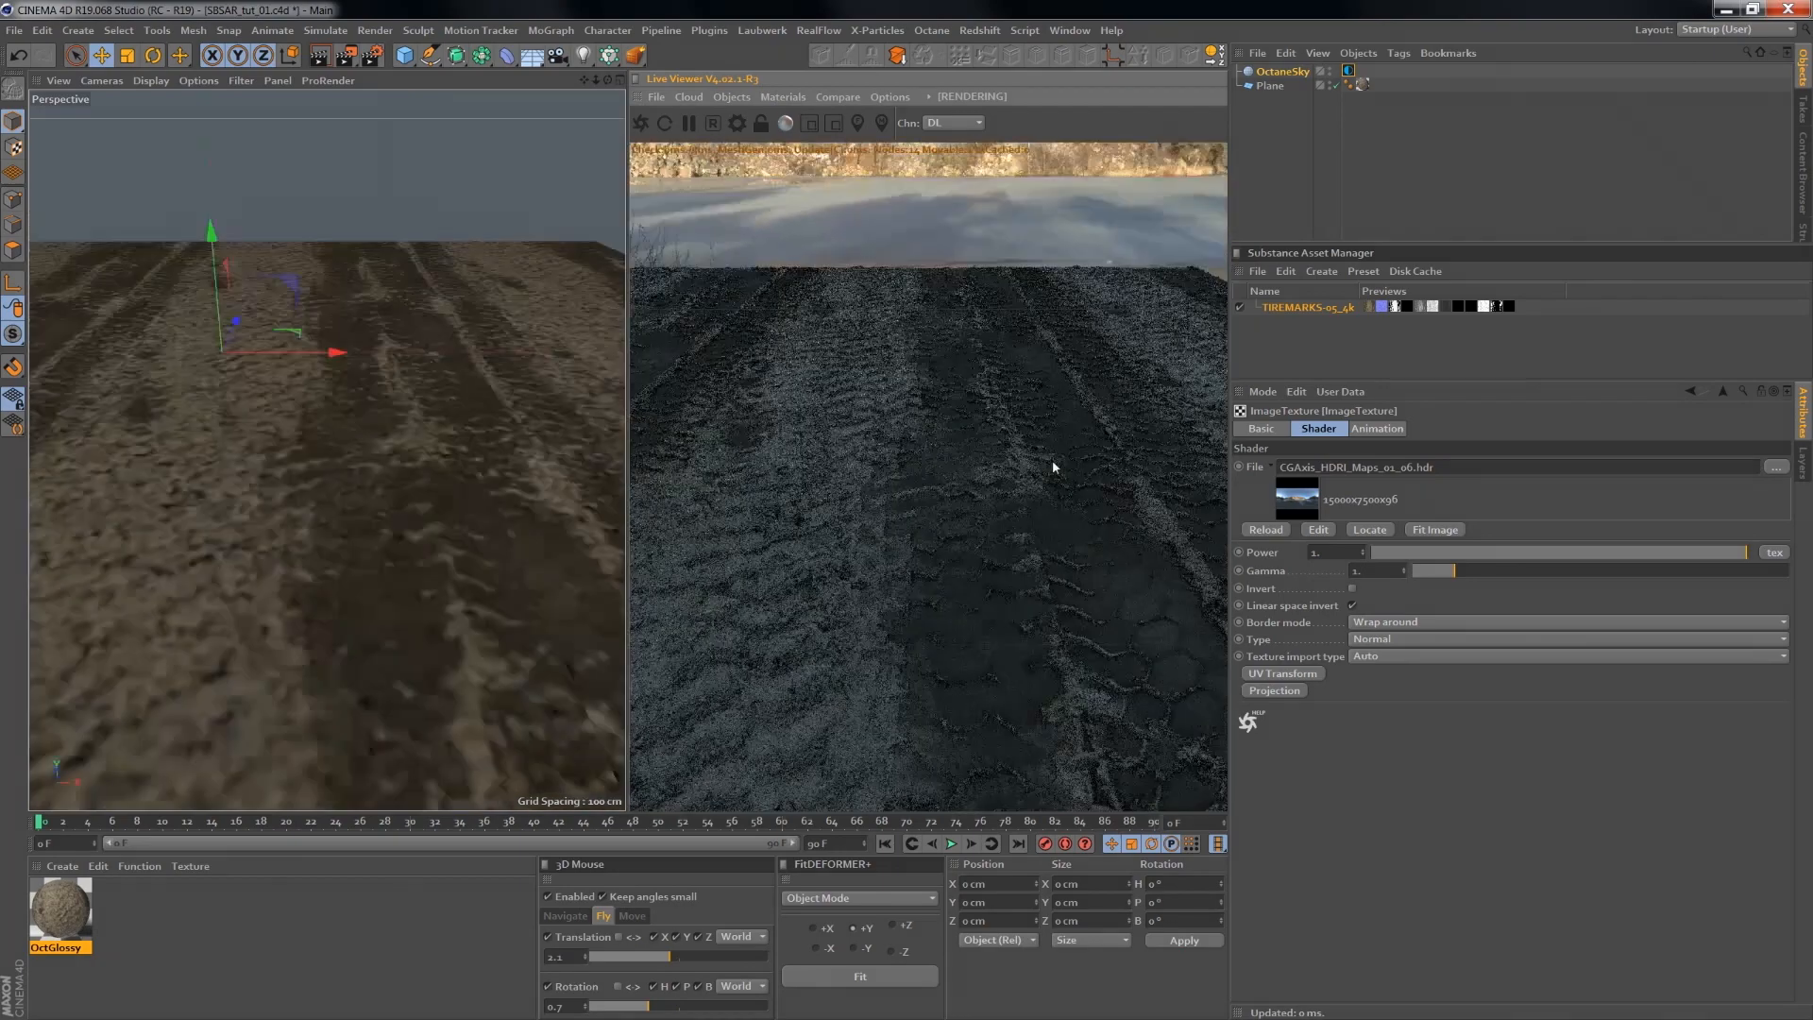
{"action": "left_click_drag", "start_coordinate": [911, 490], "coordinate": [1101, 487]}
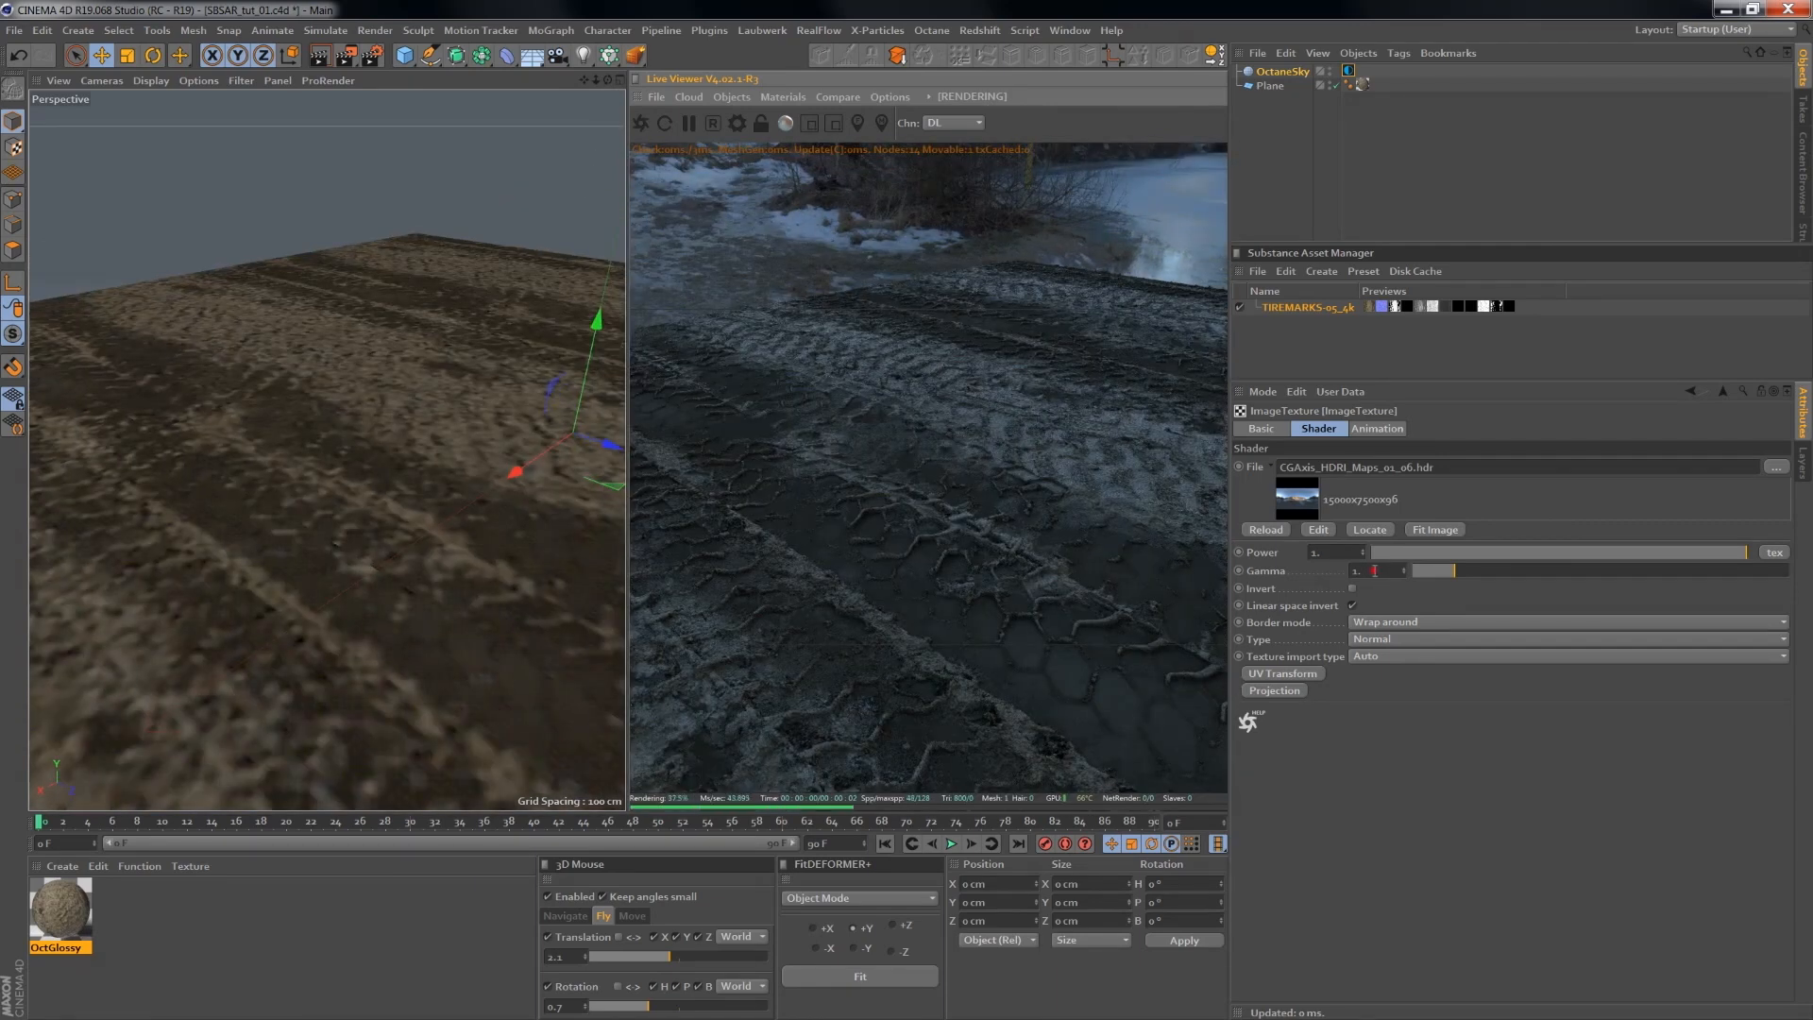
- Try a gamma of 2.2 on the HDRI image, settle on 1.6 and set its power to 2
{"action": "type", "text": "2.2"}
{"action": "key", "text": "Return"}
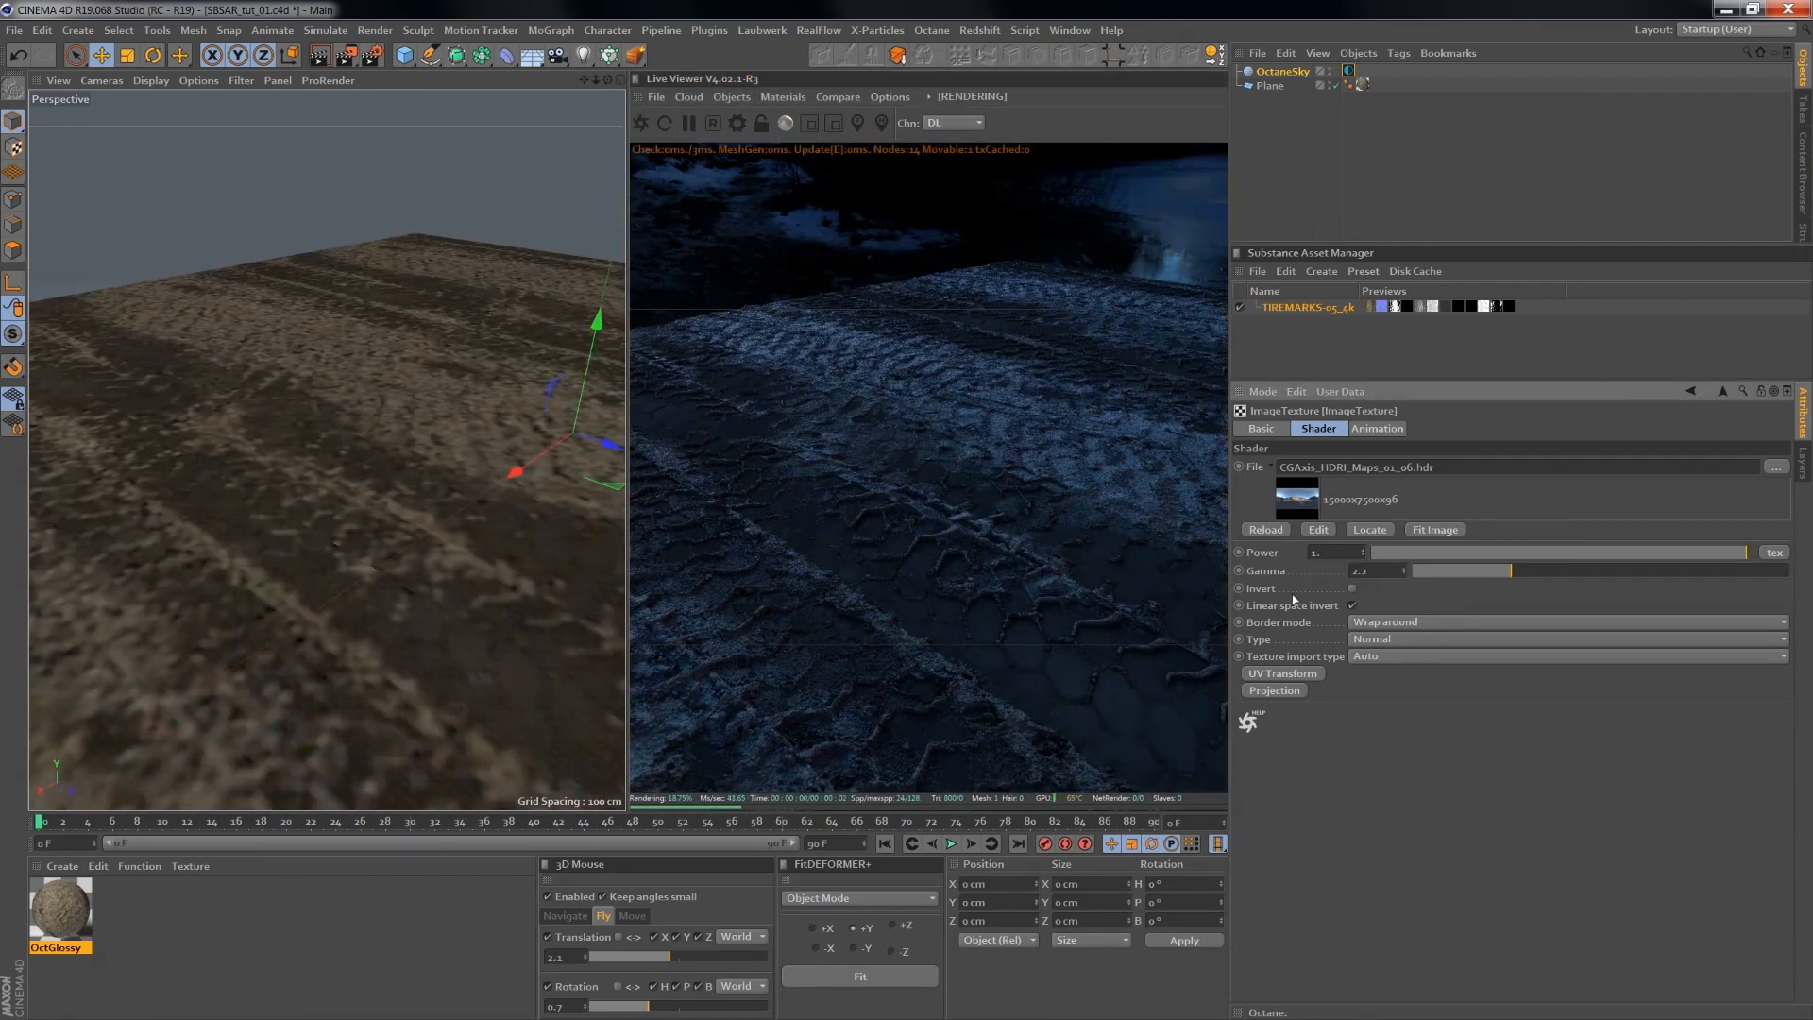
{"action": "type", "text": "1.6"}
{"action": "key", "text": "Return"}
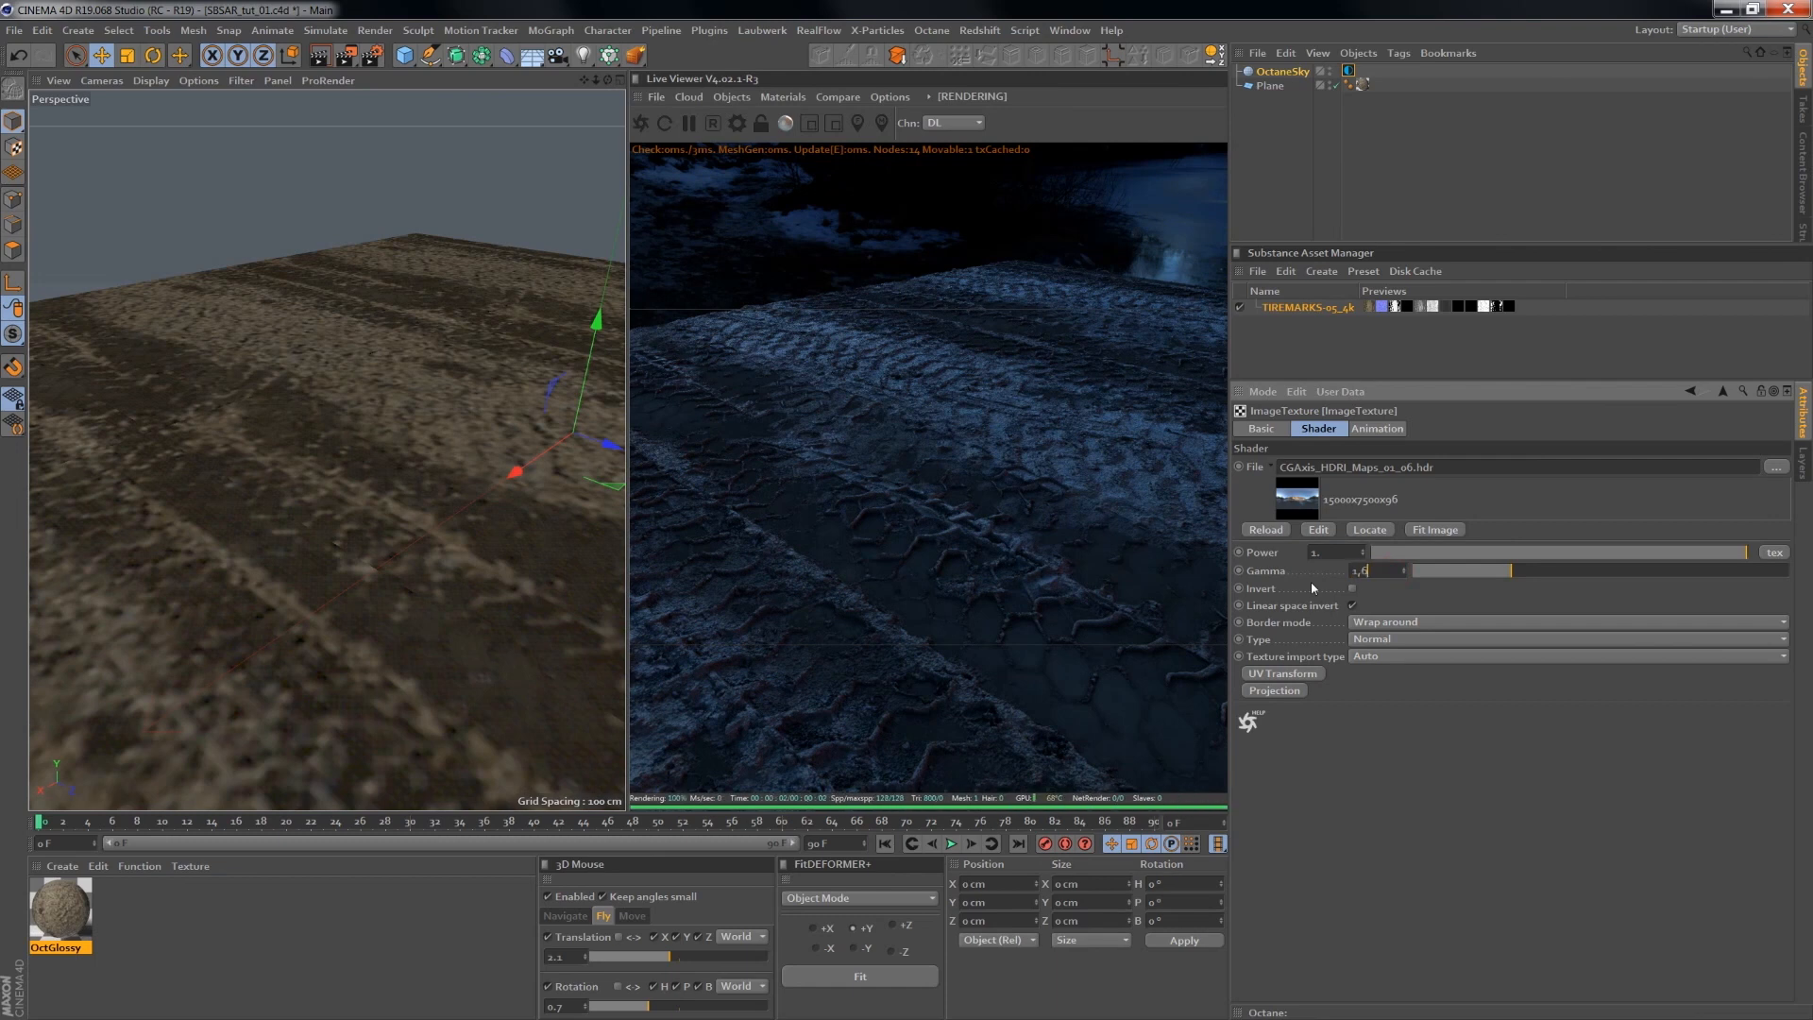
{"action": "left_click", "coordinate": [1357, 548]}
{"action": "type", "text": "2"}
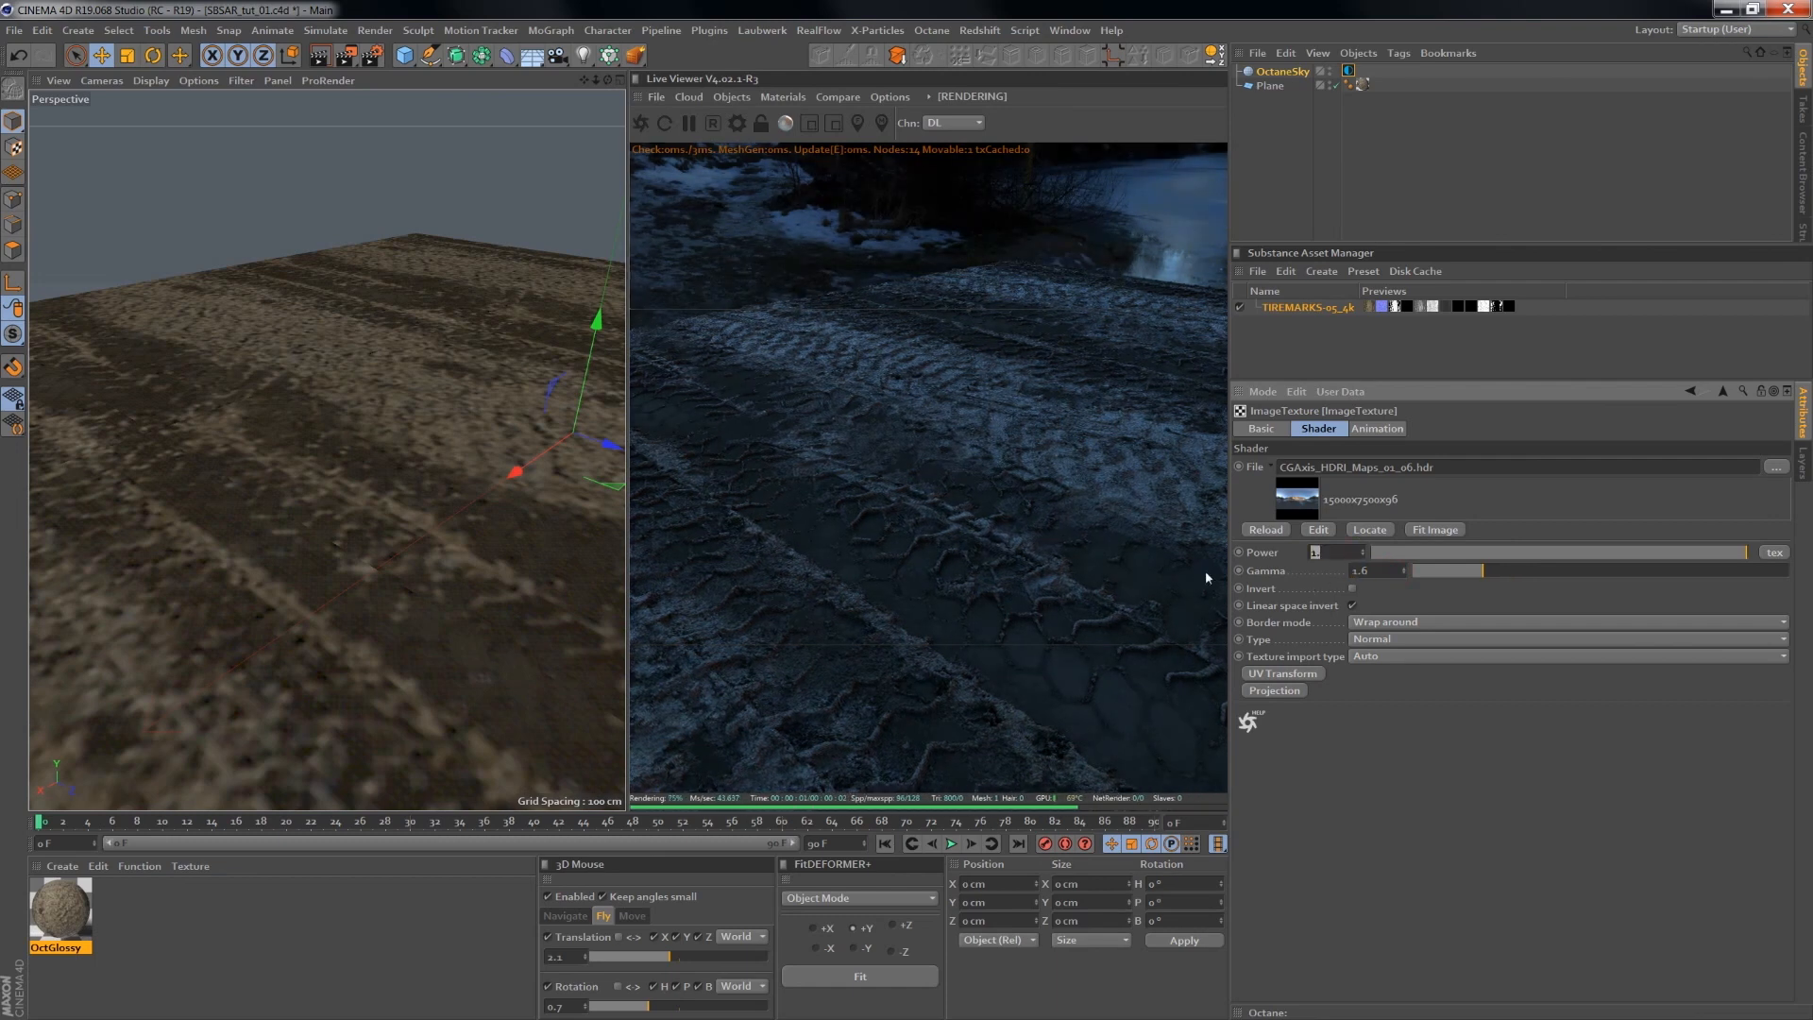
{"action": "key", "text": "Return"}
- Frame the tire-marked plane against the muddy road and sun in the HDRI background
{"action": "middle_click_drag", "start_coordinate": [1028, 480], "coordinate": [1005, 420], "text": "alt"}
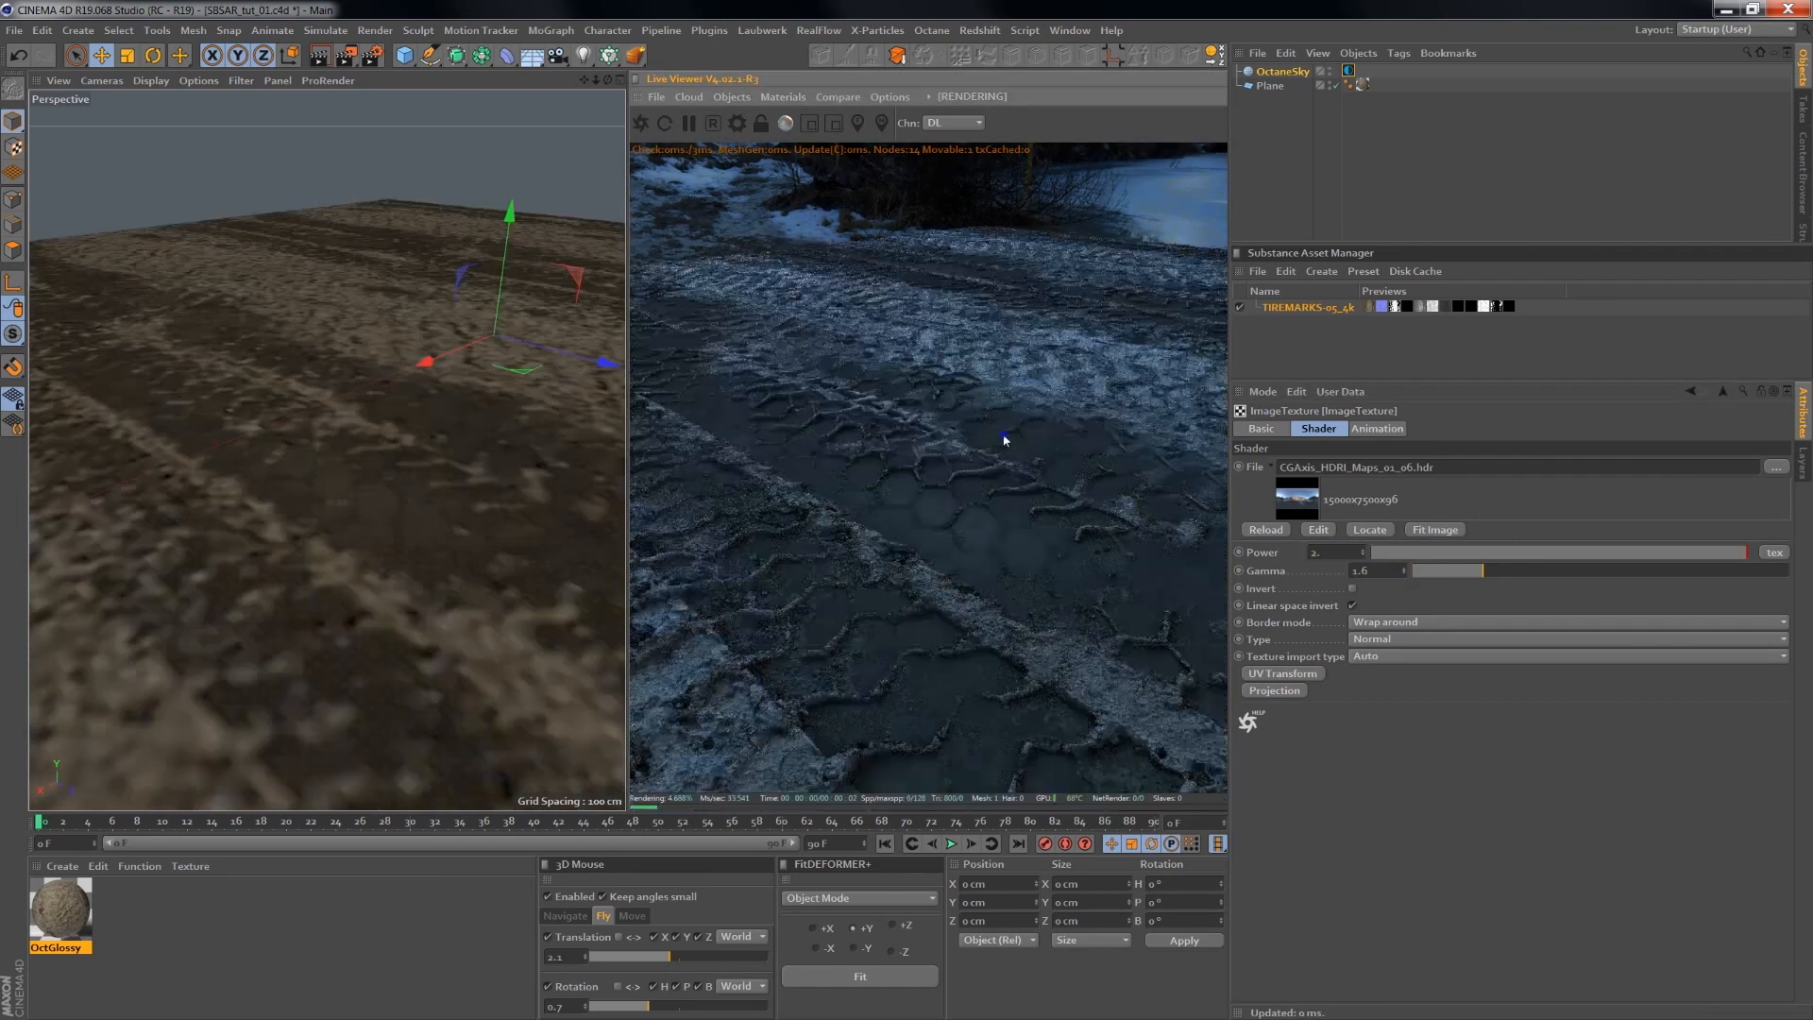
{"action": "left_click_drag", "start_coordinate": [978, 487], "coordinate": [886, 472]}
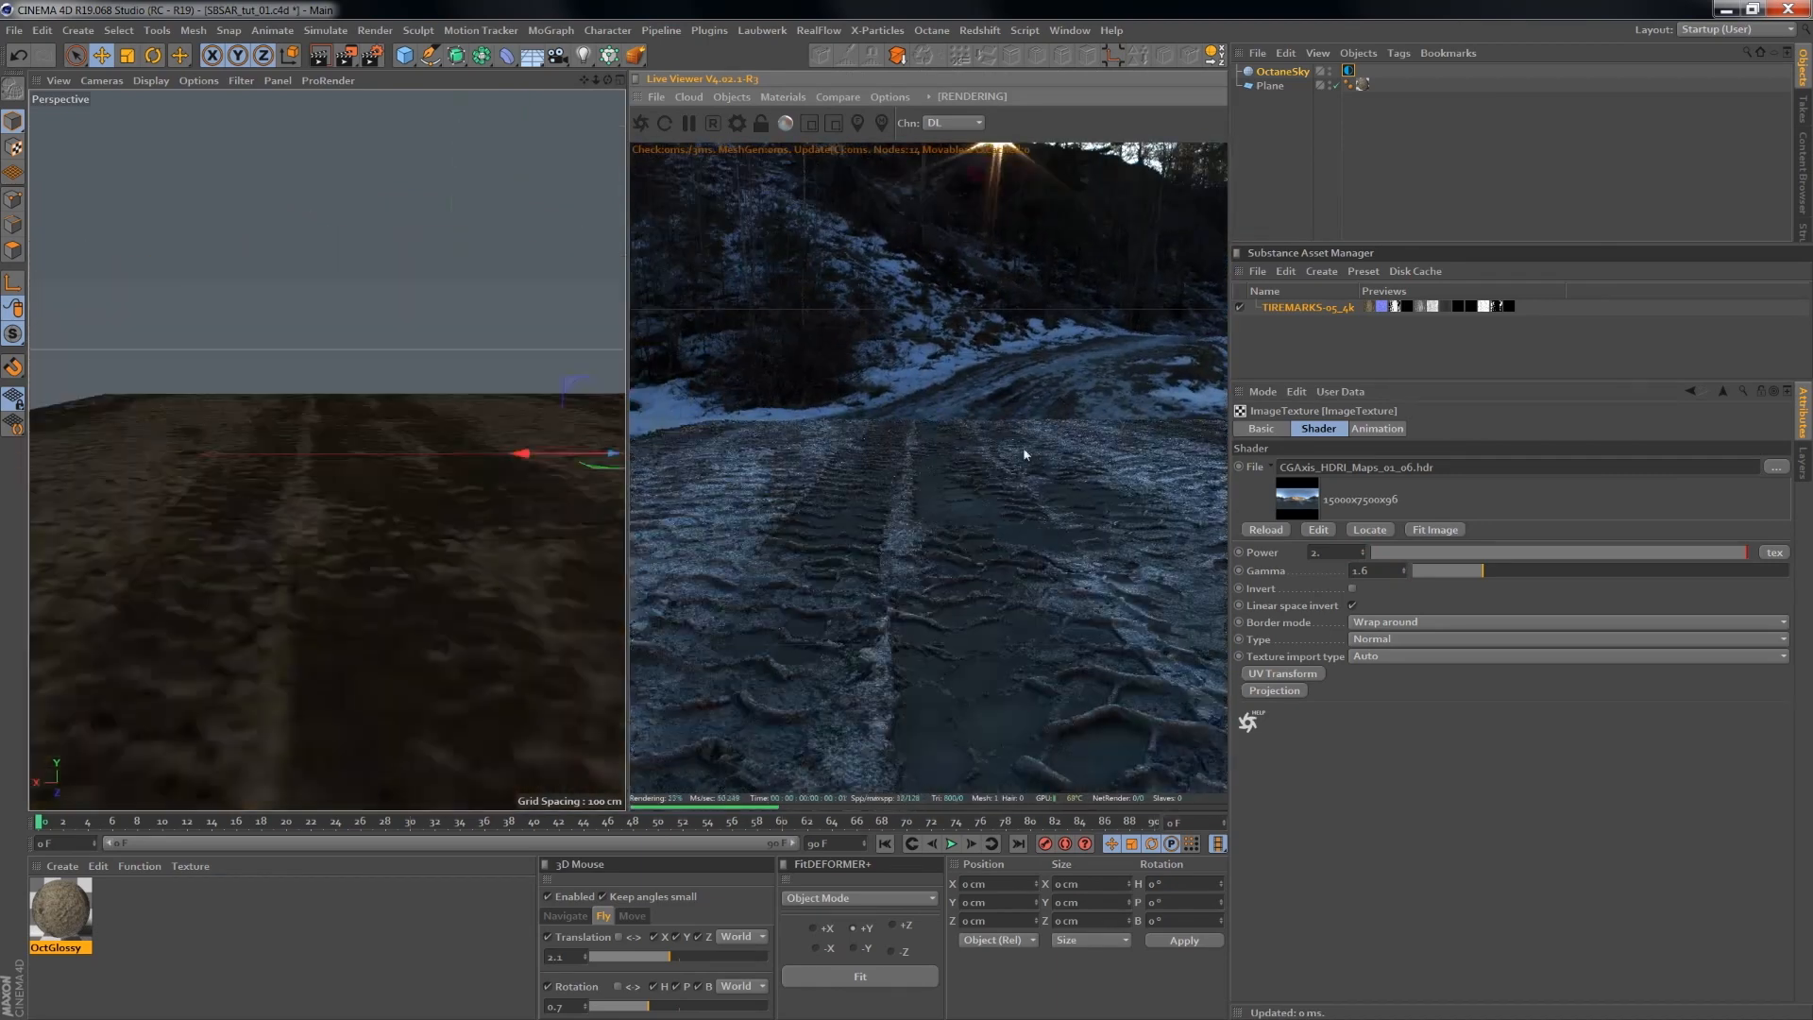
{"action": "middle_click_drag", "start_coordinate": [1024, 457], "coordinate": [1012, 567]}
{"action": "left_click_drag", "start_coordinate": [1010, 575], "coordinate": [1003, 542]}
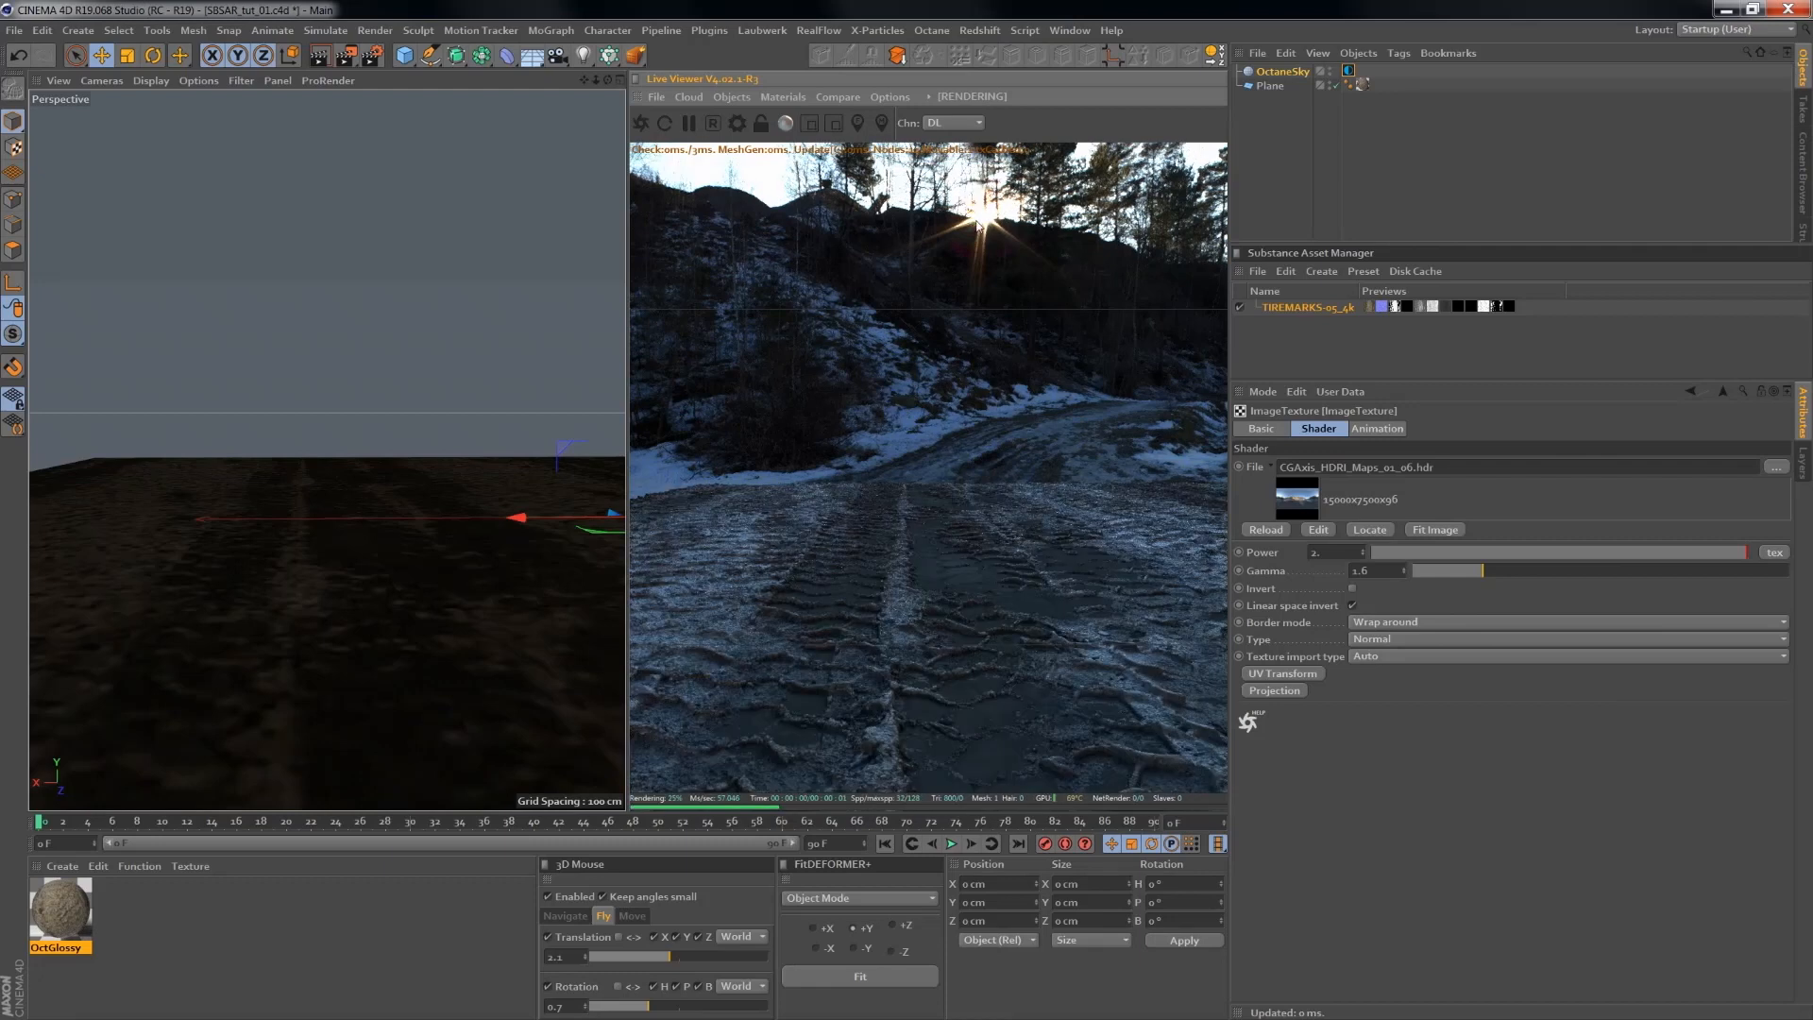
{"action": "left_click_drag", "start_coordinate": [907, 648], "coordinate": [868, 620]}
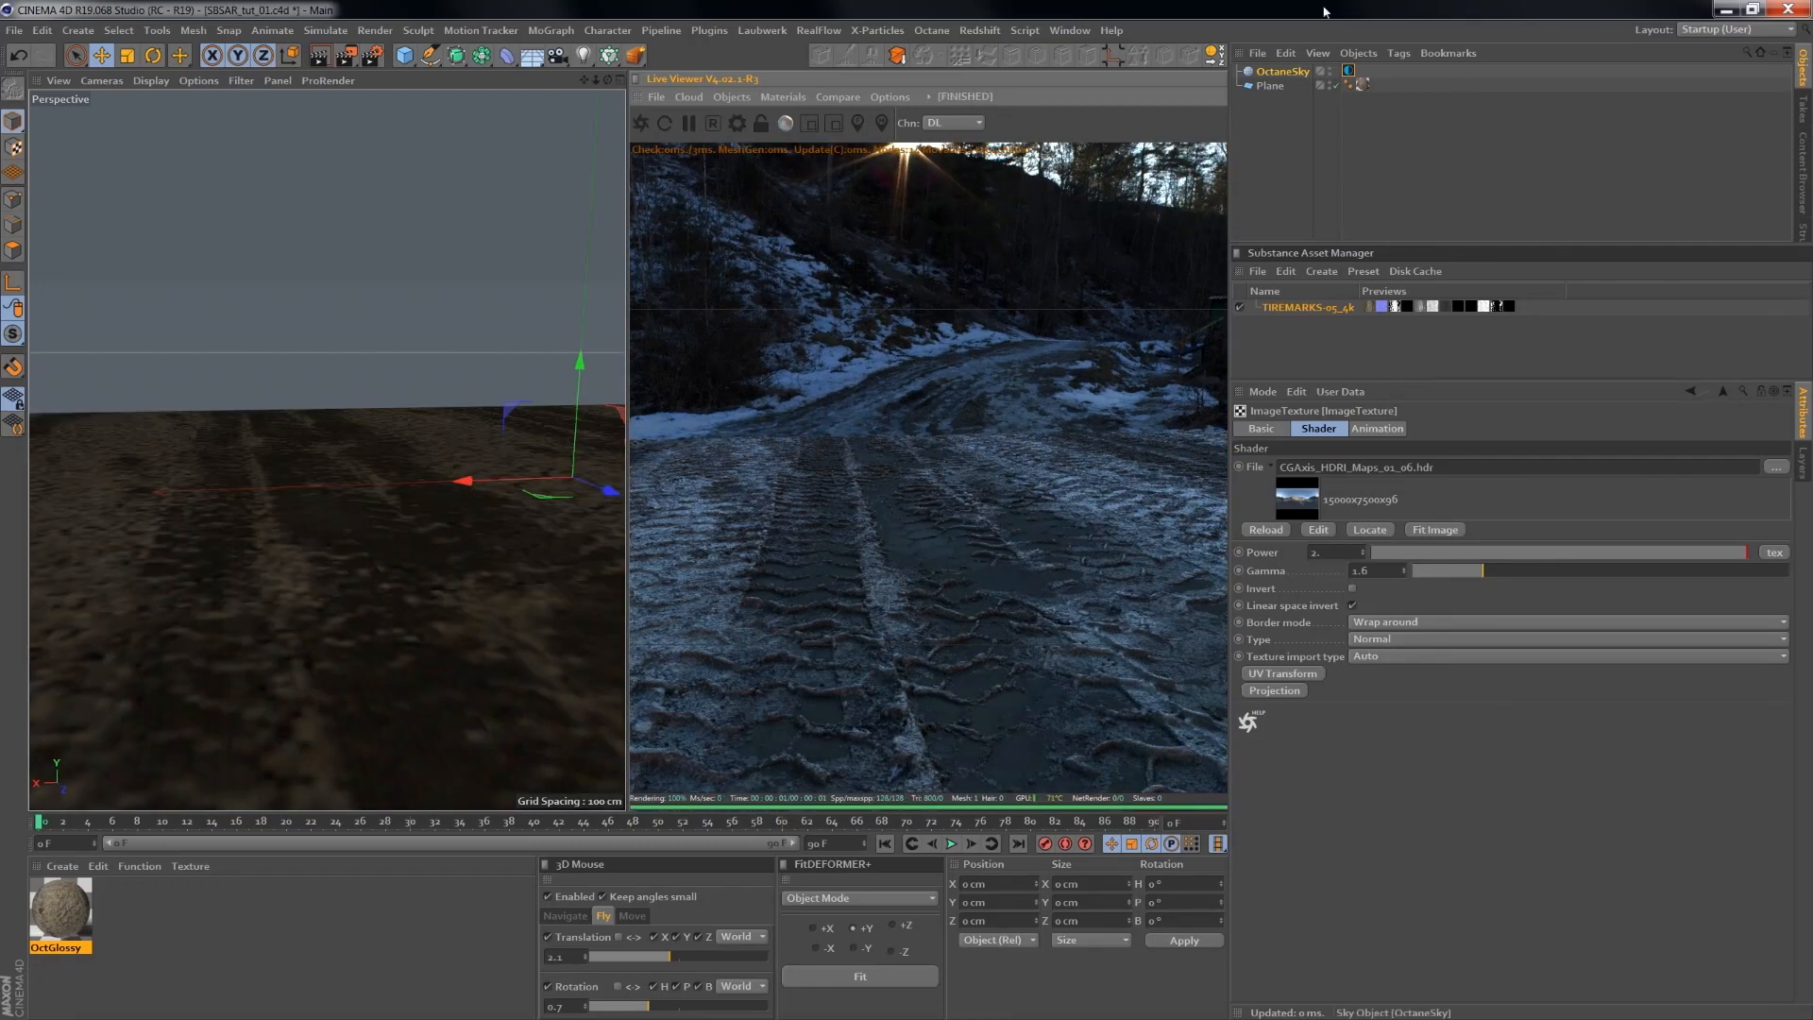
- Add an Octane Daylight to the scene
{"action": "left_click", "coordinate": [732, 97]}
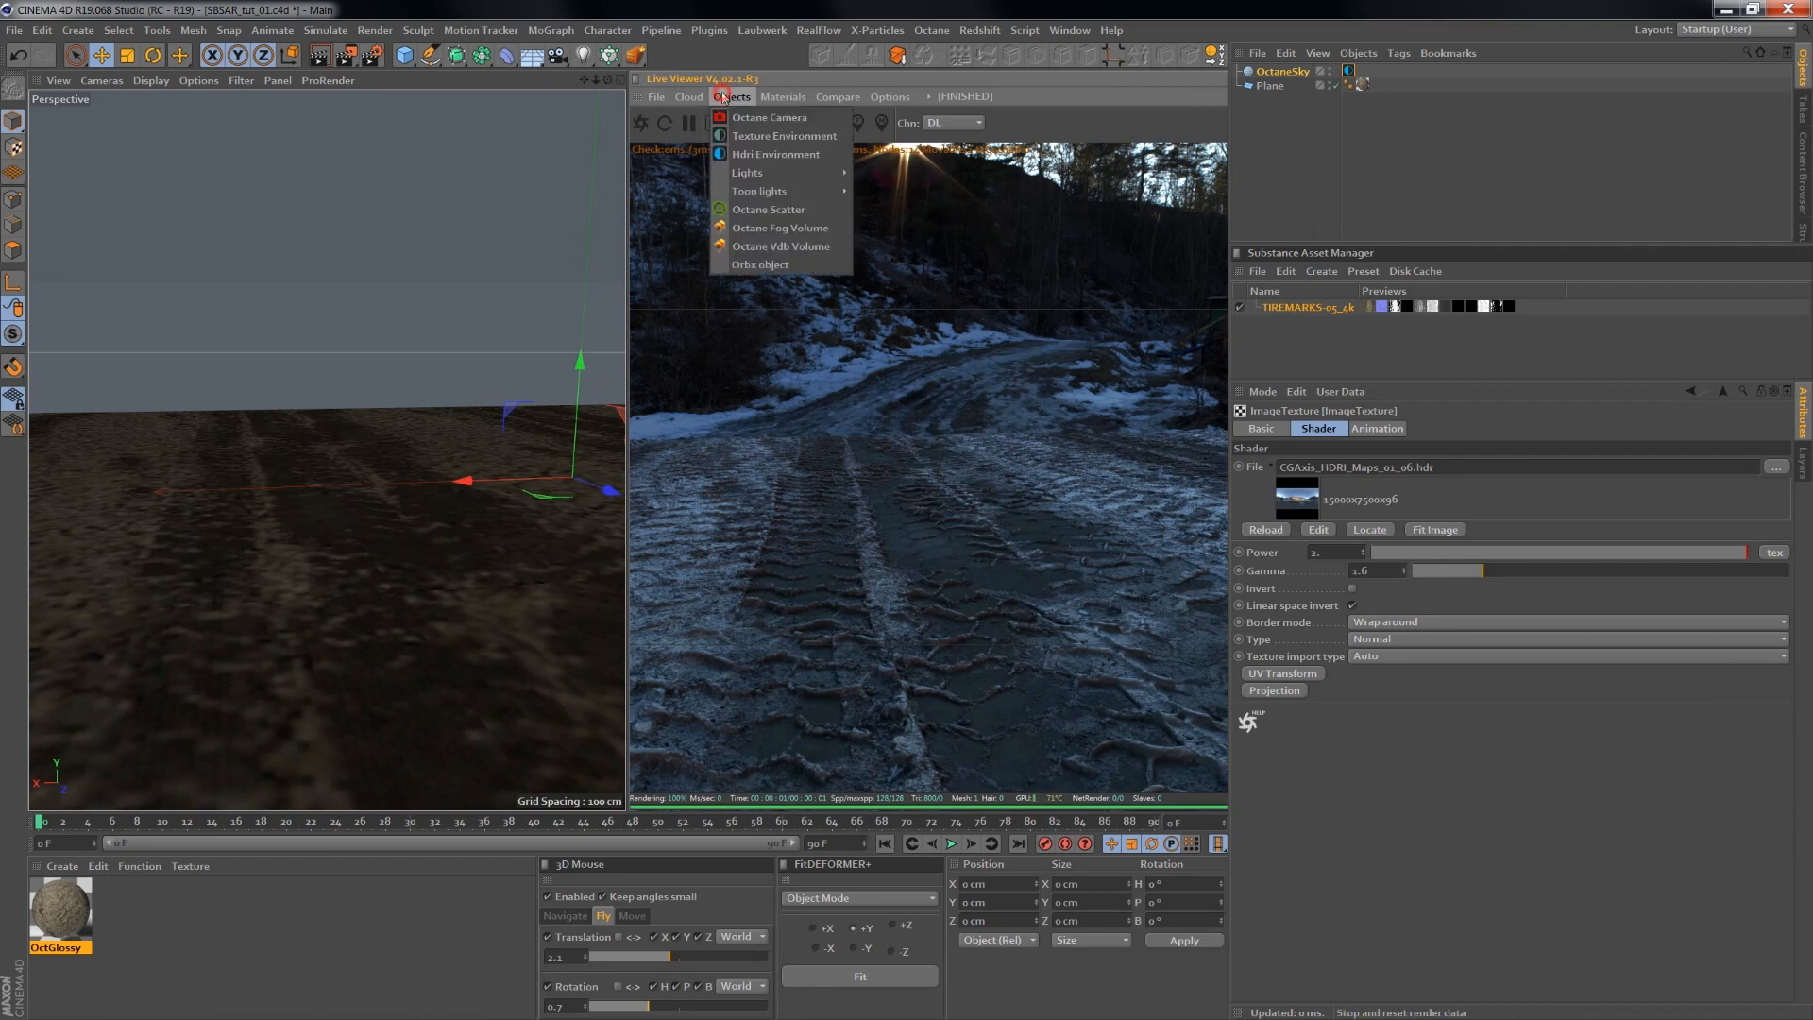
{"action": "mouse_move", "coordinate": [767, 175]}
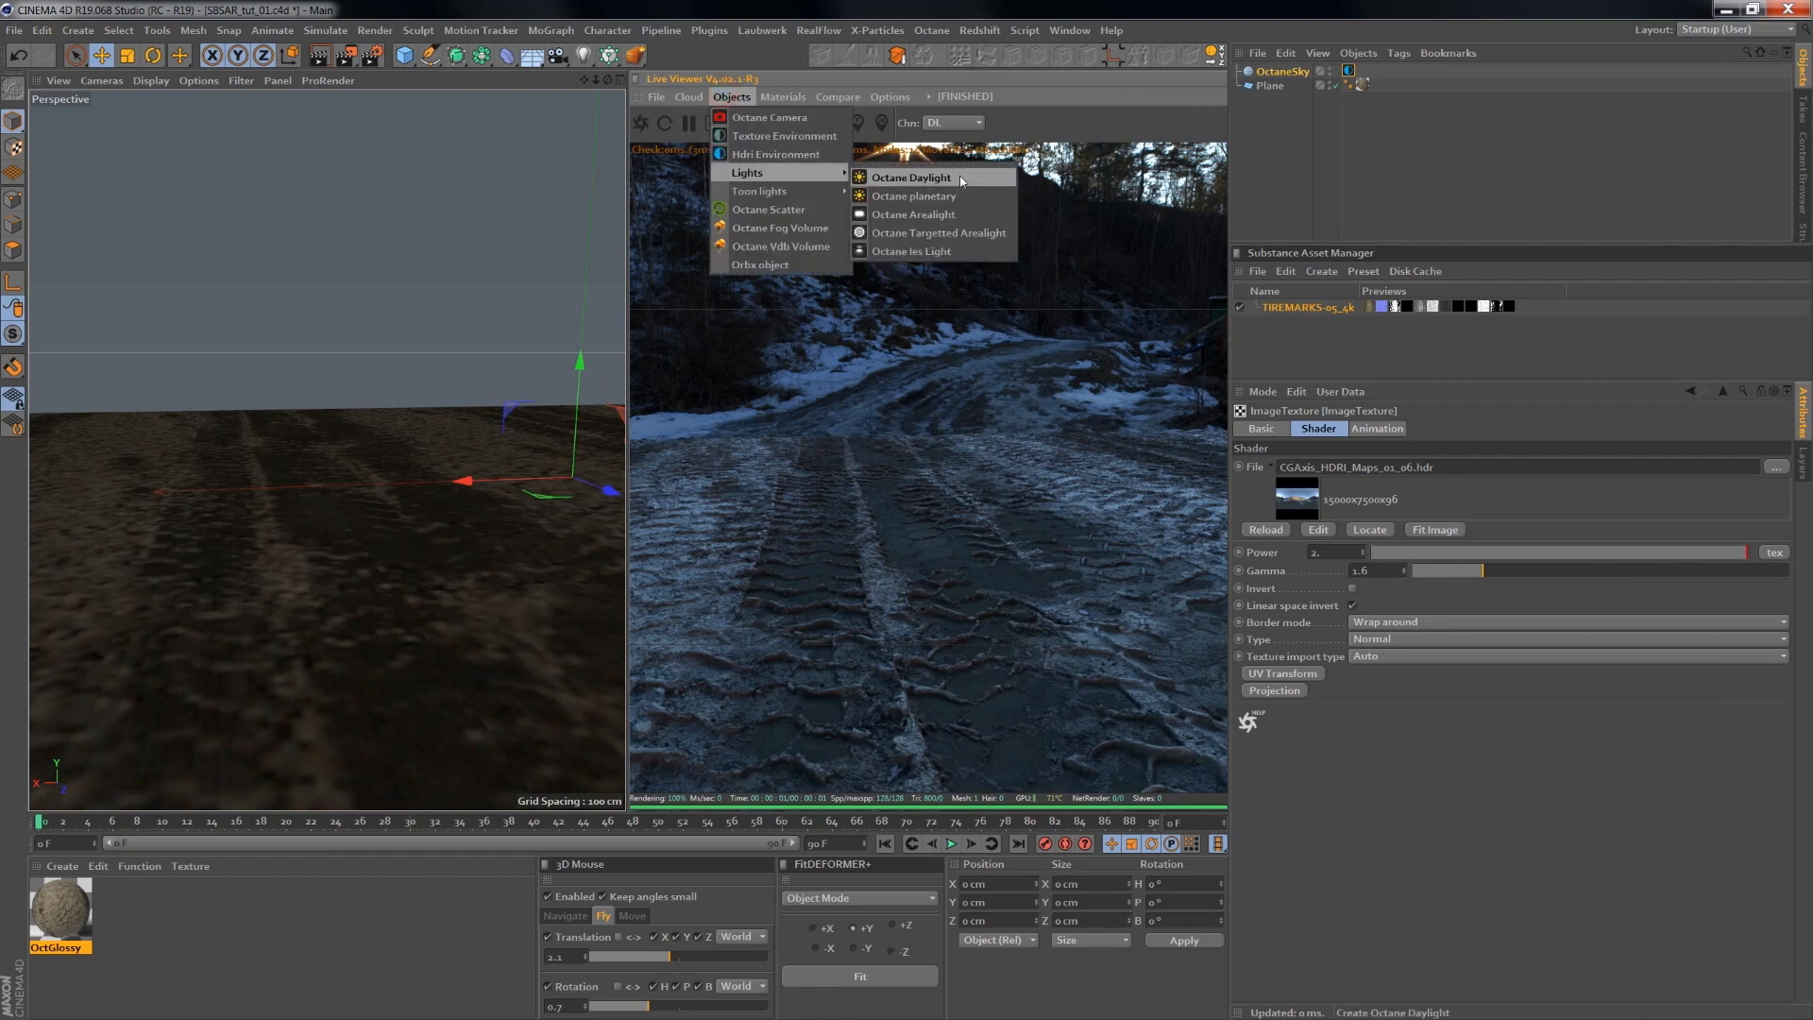
{"action": "left_click", "coordinate": [898, 178]}
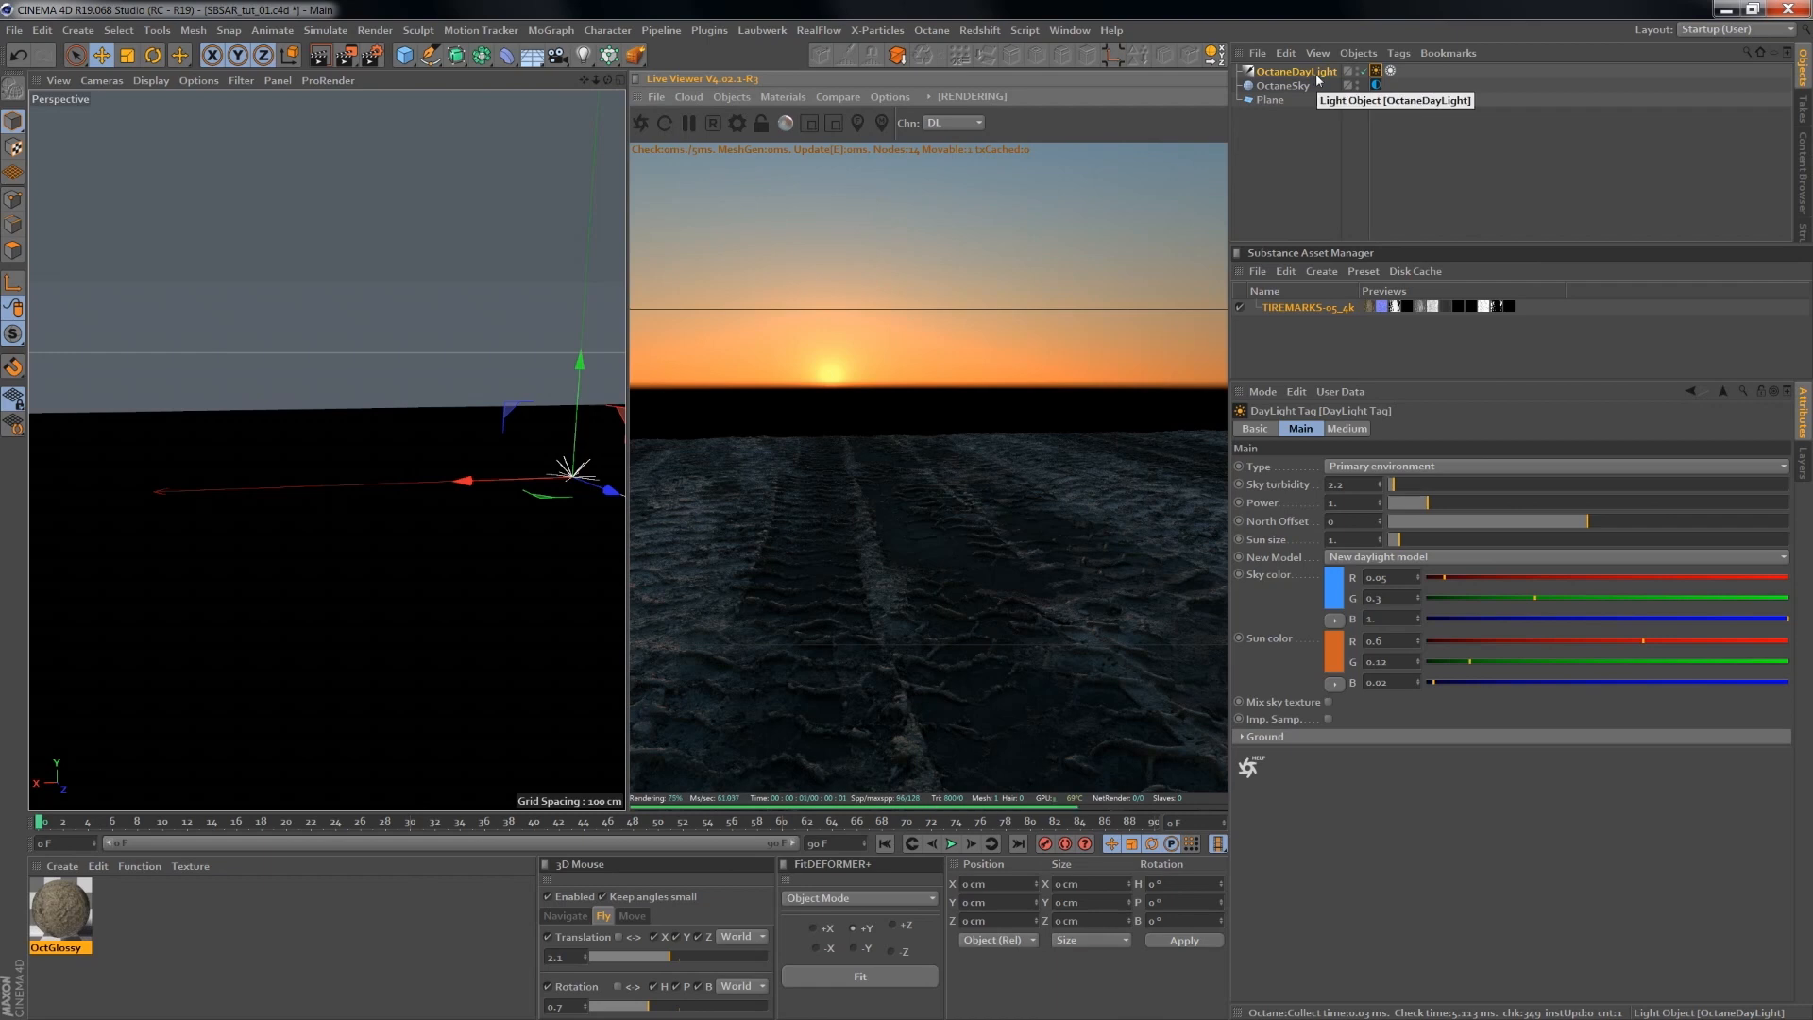
- Set the pitch rotation of OctaneDayLight to -20°
{"action": "left_click", "coordinate": [1315, 74]}
{"action": "left_click", "coordinate": [1174, 903]}
{"action": "type", "text": "-30"}
{"action": "key", "text": "Return"}
{"action": "key", "text": "BackSpace"}
{"action": "type", "text": "-20"}
{"action": "key", "text": "Return"}
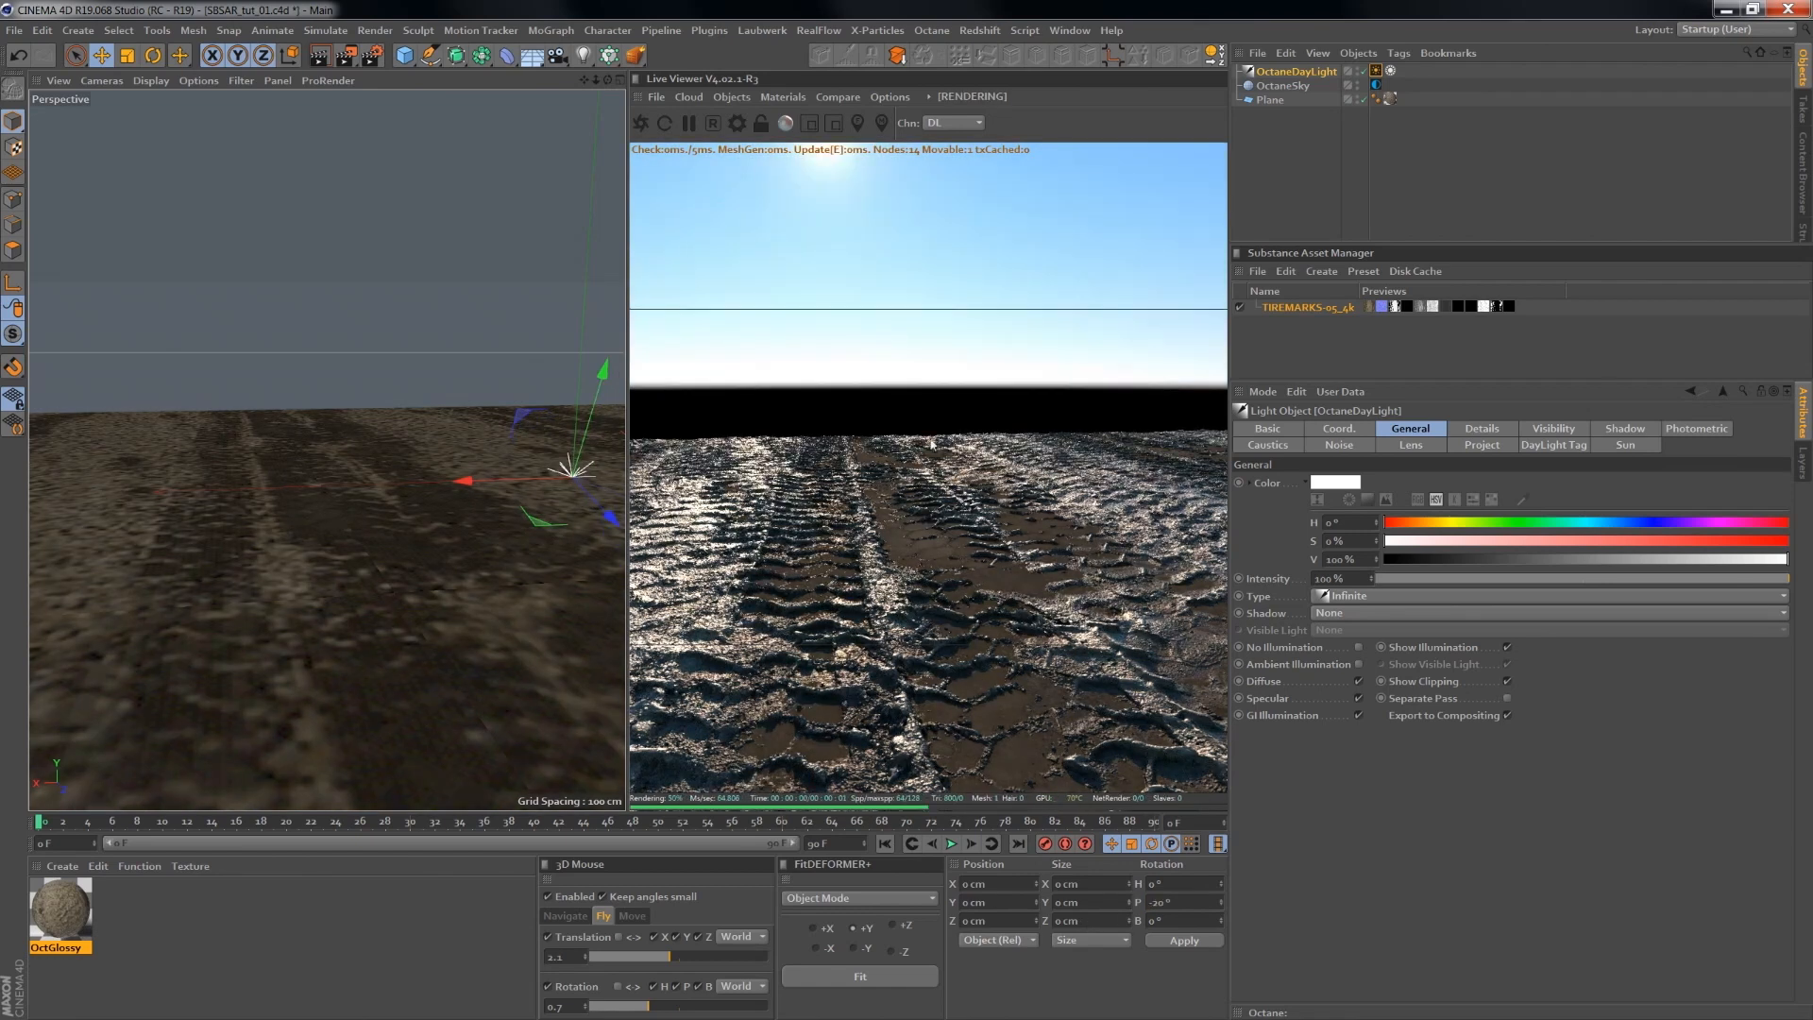
- Enable Mix sky texture and Imp. Samp. on the DayLight tag
{"action": "left_click", "coordinate": [1376, 71]}
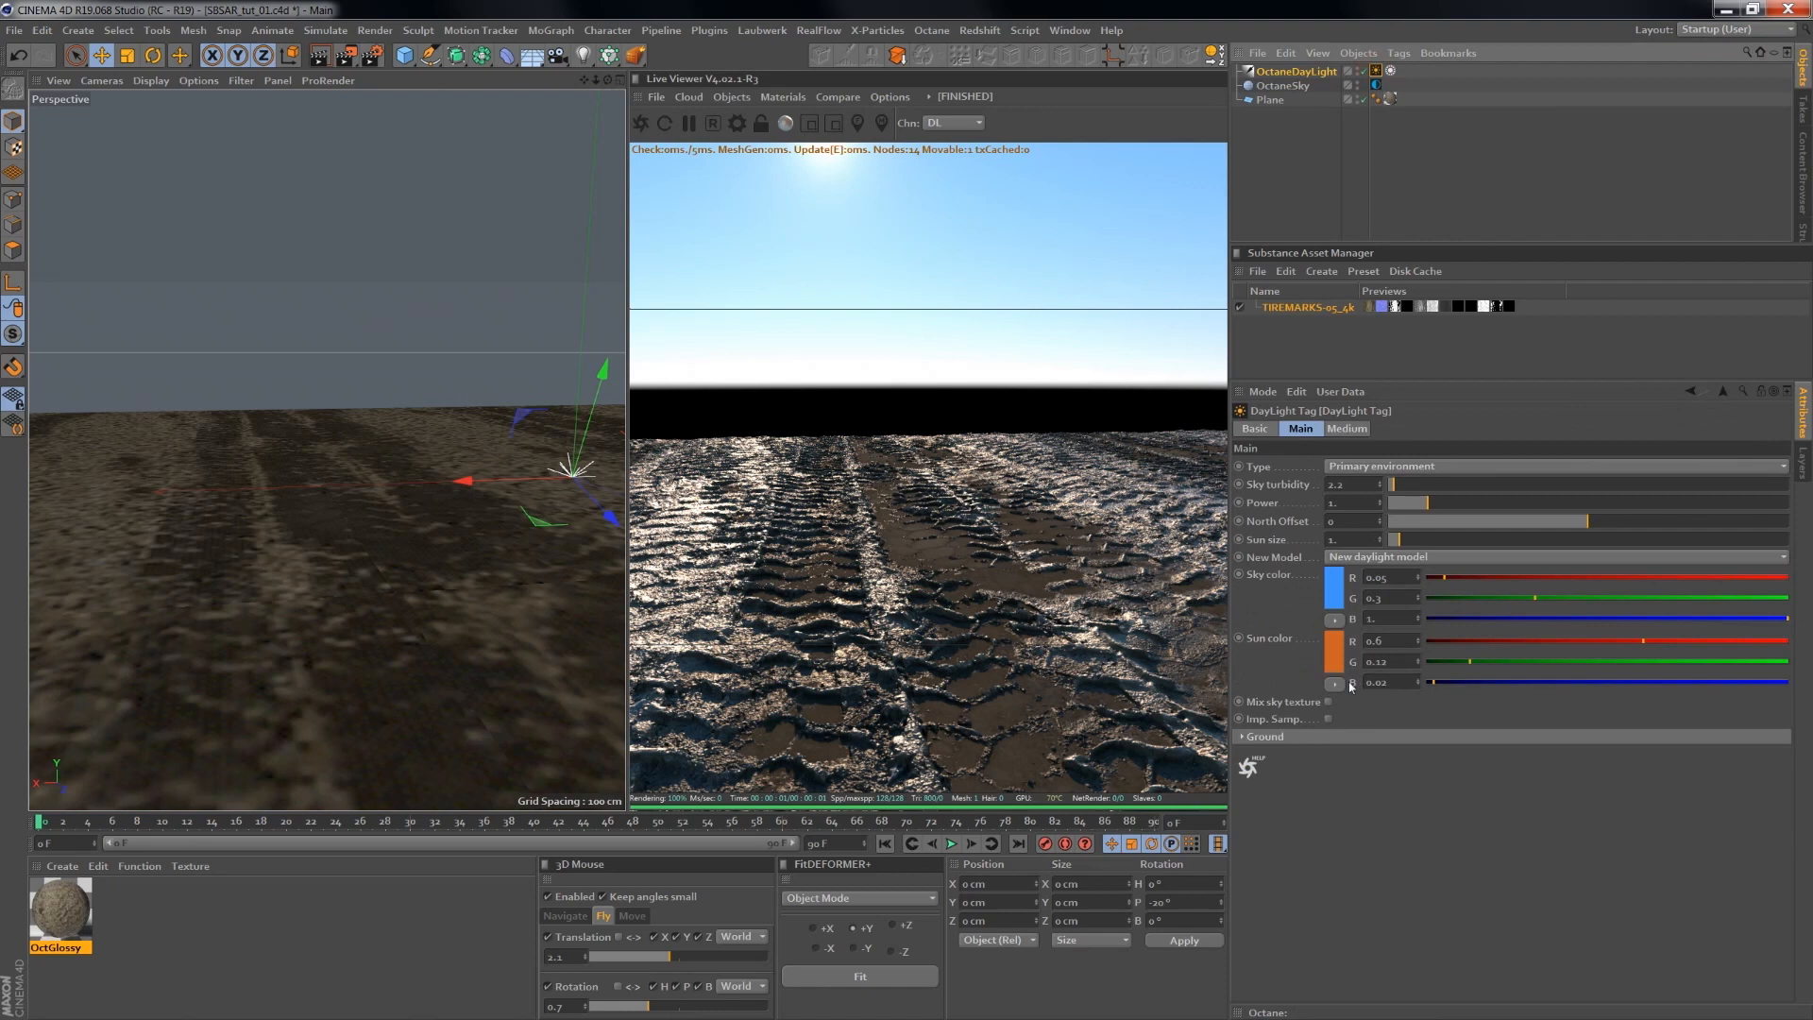
{"action": "left_click", "coordinate": [1330, 701]}
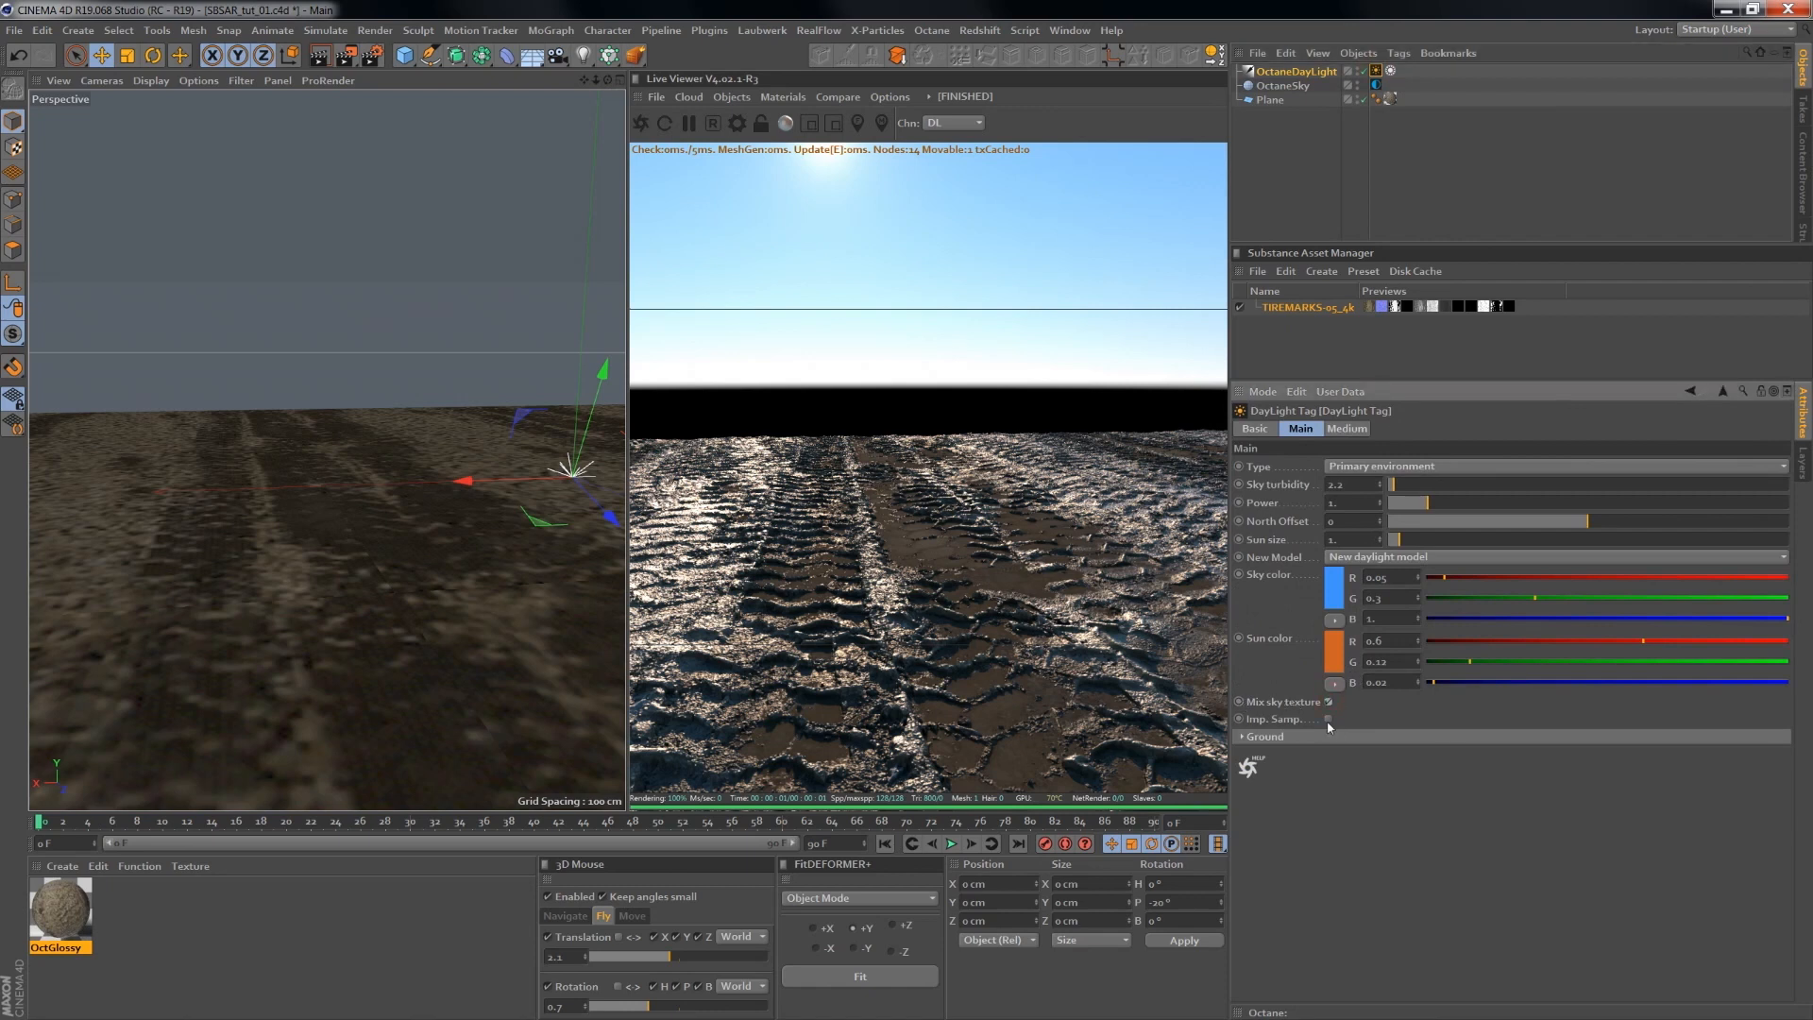
{"action": "left_click", "coordinate": [1330, 719]}
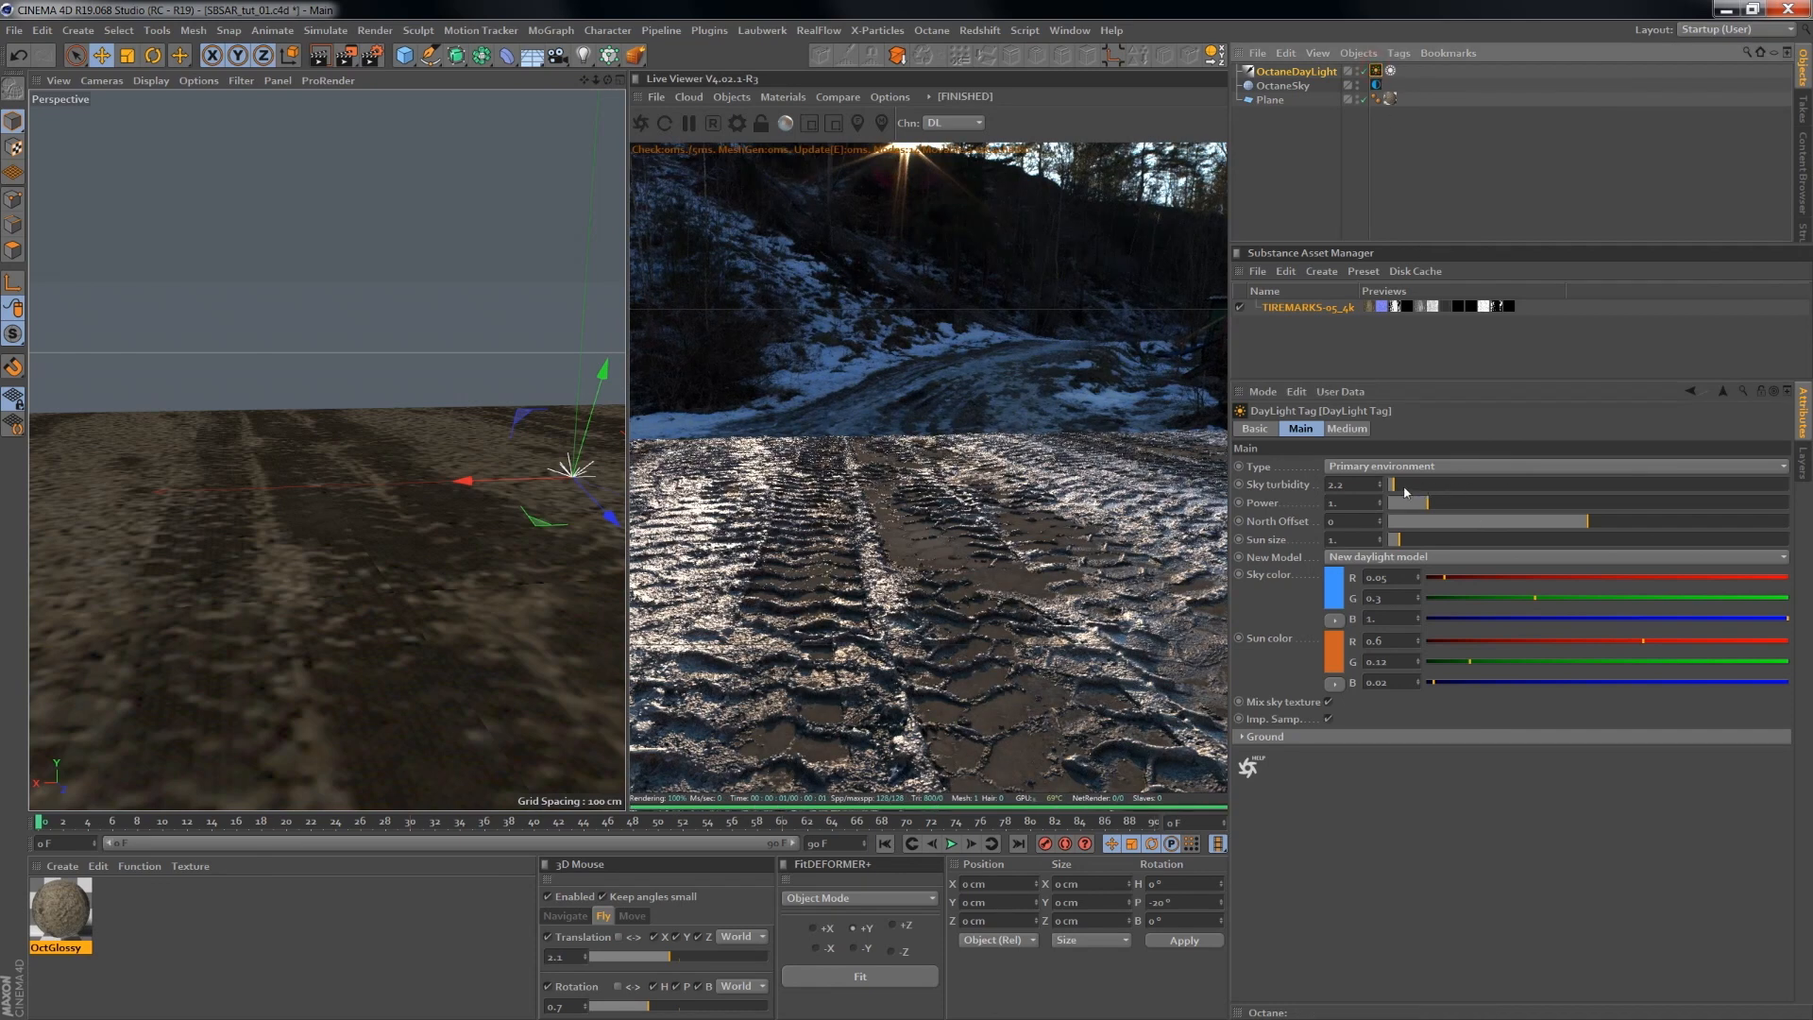
- Raise the daylight's sky turbidity to about 2.6 and switch its model to Nishita daylight model
{"action": "left_click", "coordinate": [1405, 492]}
{"action": "left_click", "coordinate": [1381, 557]}
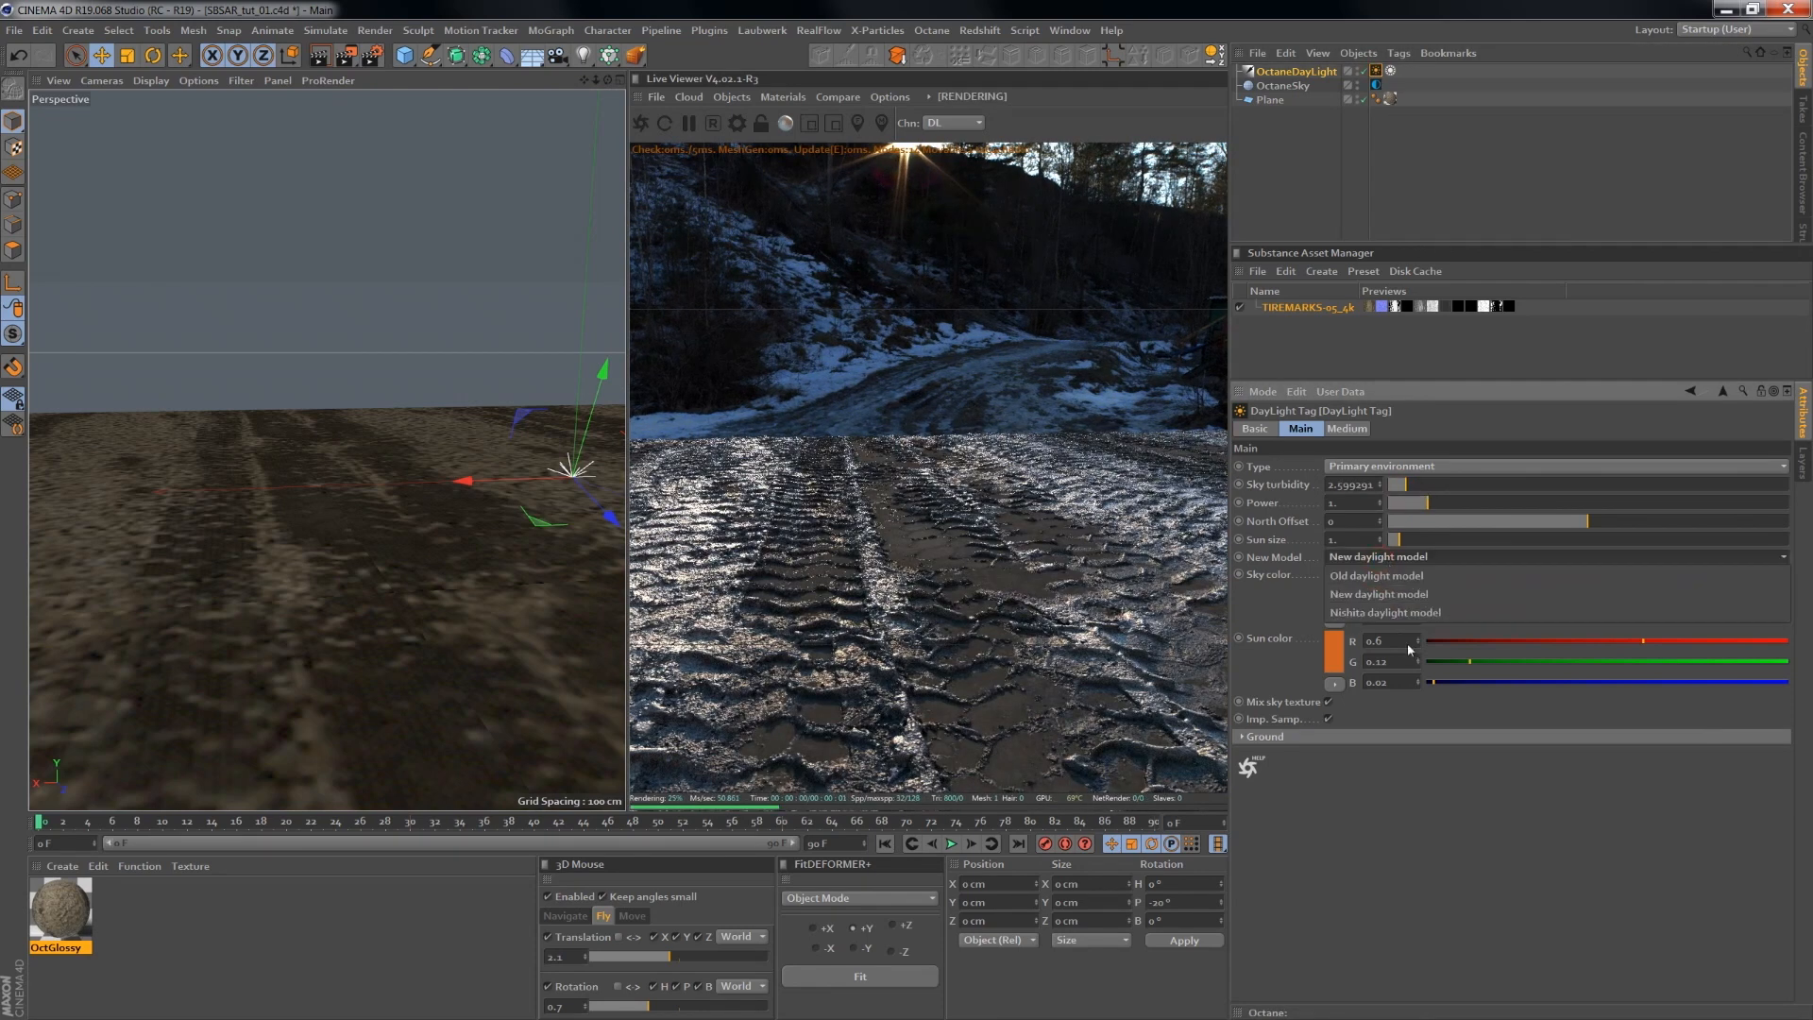
{"action": "left_click", "coordinate": [1385, 612]}
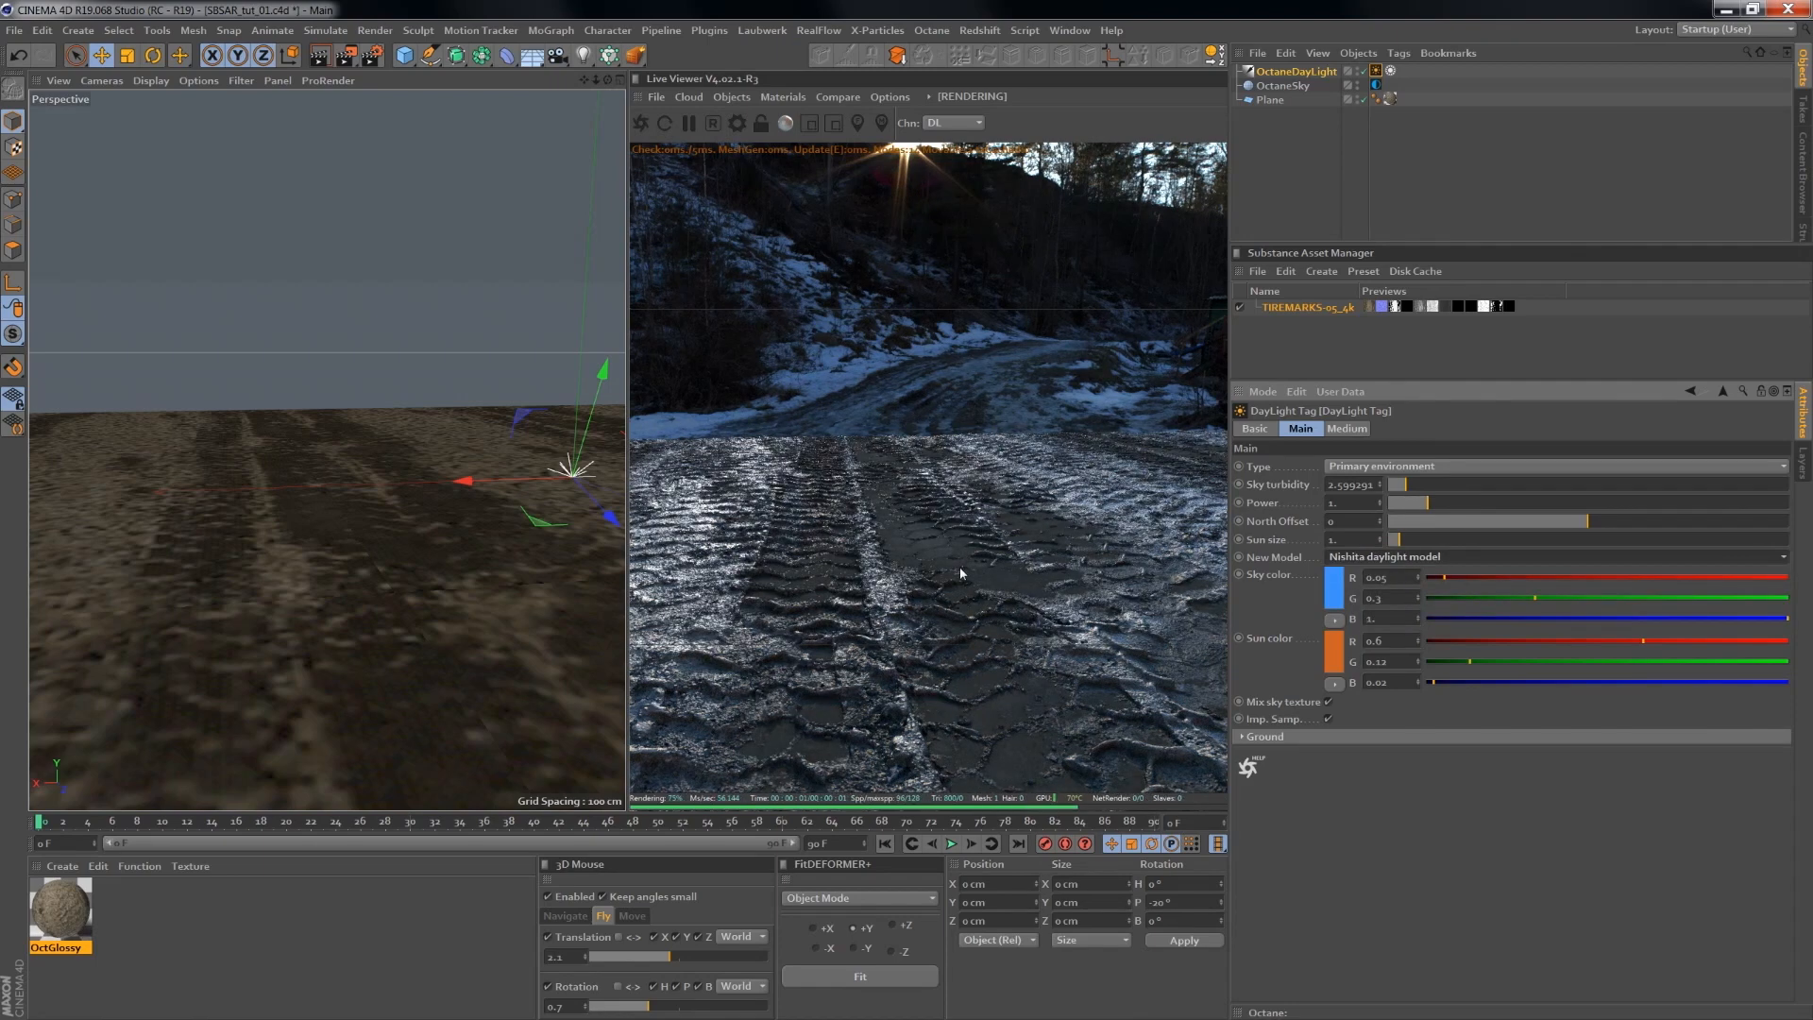
- Switch the DayLight tag's model to New daylight model
{"action": "left_click_drag", "start_coordinate": [917, 566], "coordinate": [966, 620]}
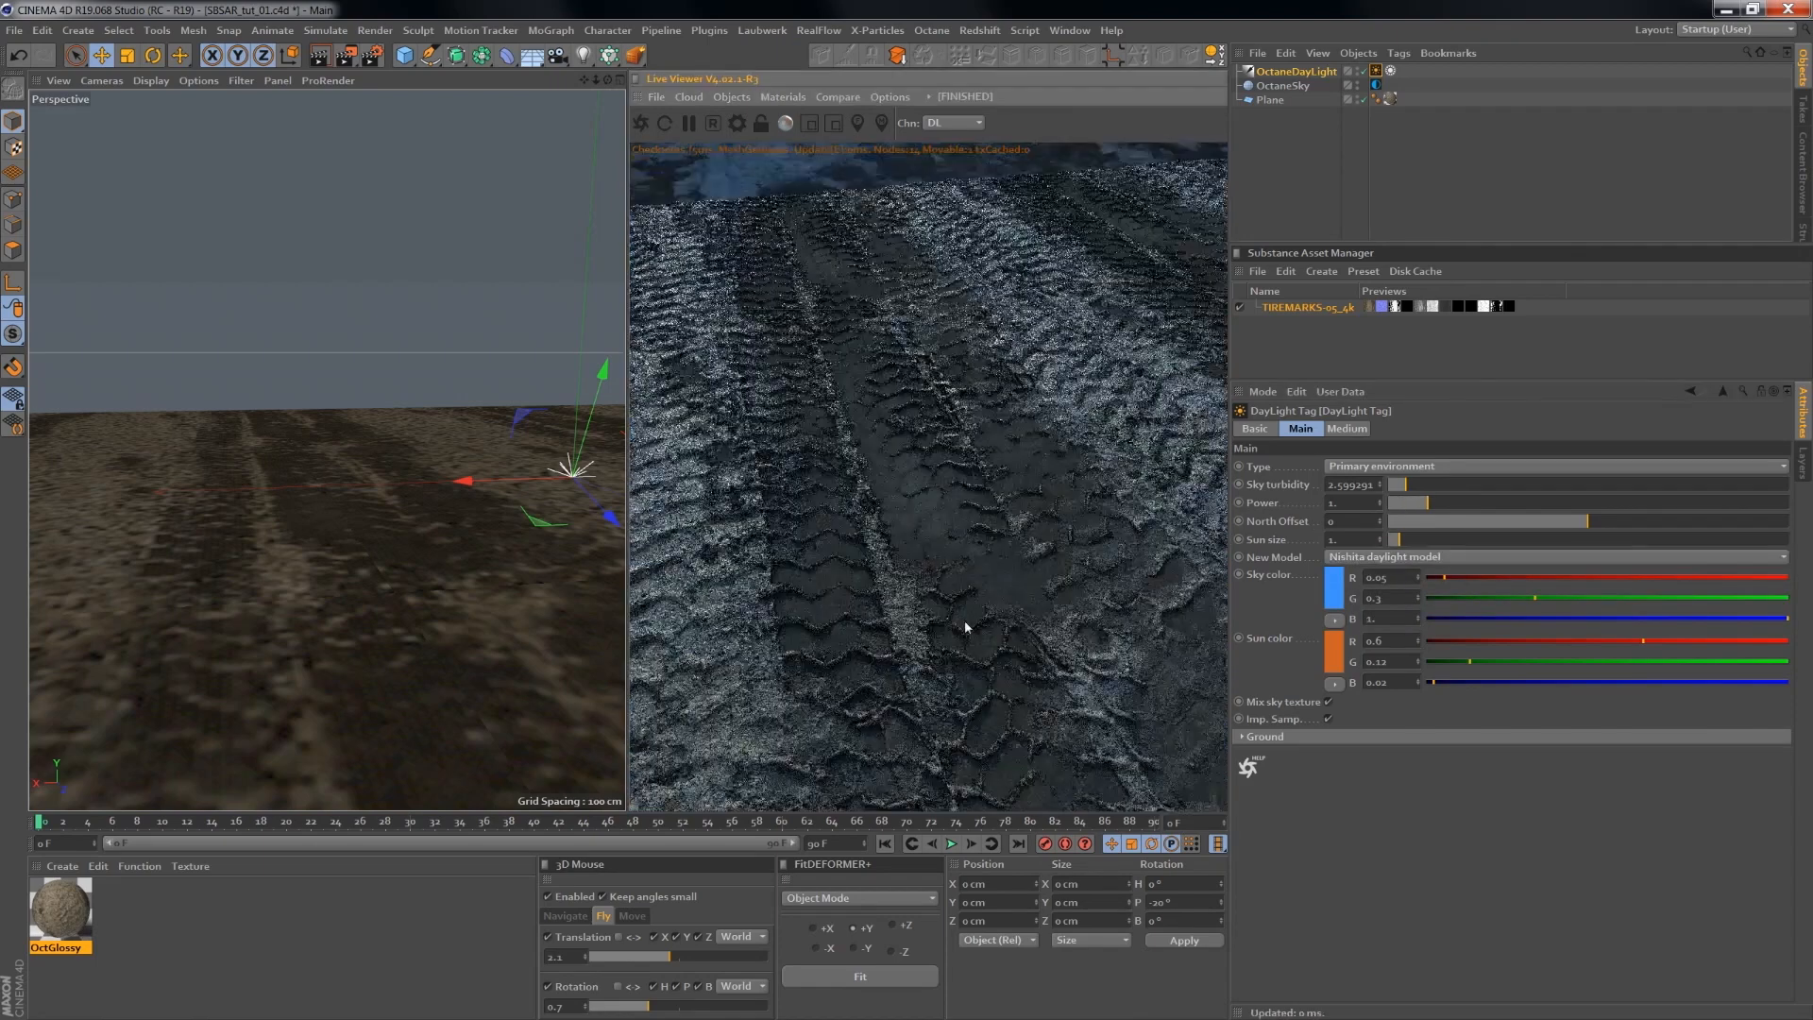
{"action": "left_click_drag", "start_coordinate": [974, 530], "coordinate": [1001, 587]}
{"action": "left_click_drag", "start_coordinate": [1028, 397], "coordinate": [1058, 435]}
{"action": "left_click", "coordinate": [1370, 557]}
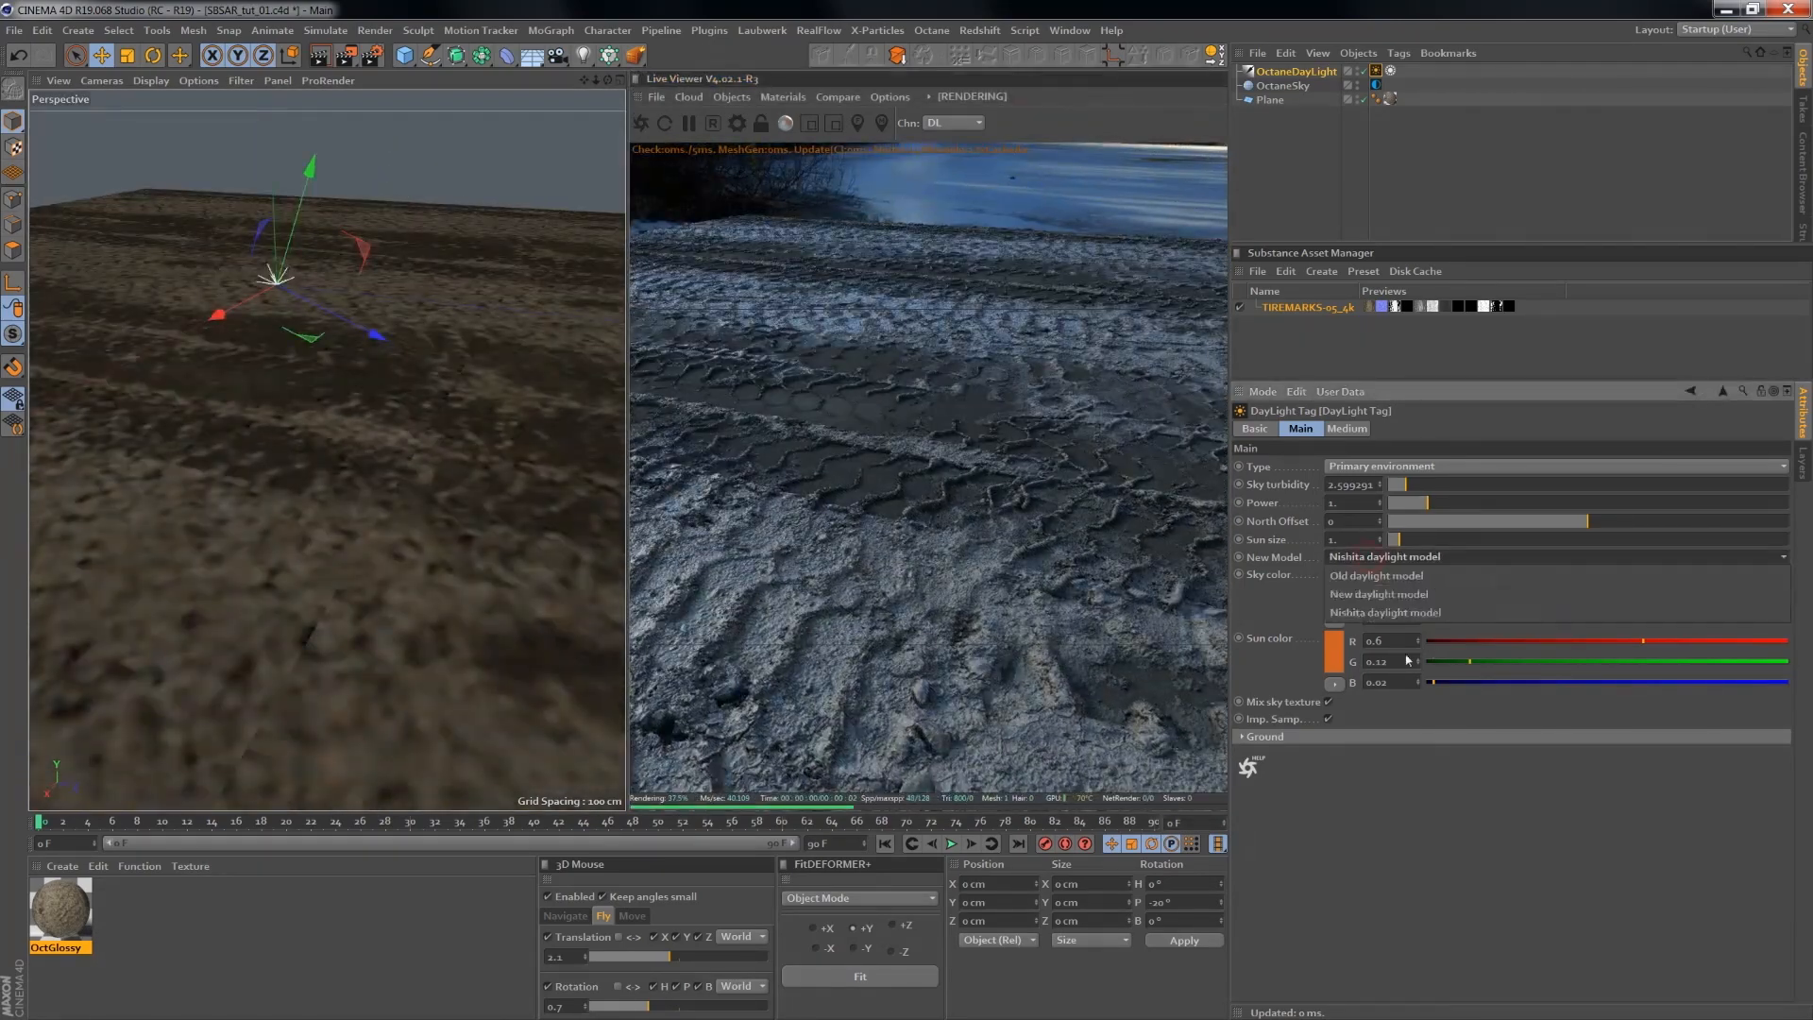
{"action": "left_click", "coordinate": [1403, 594]}
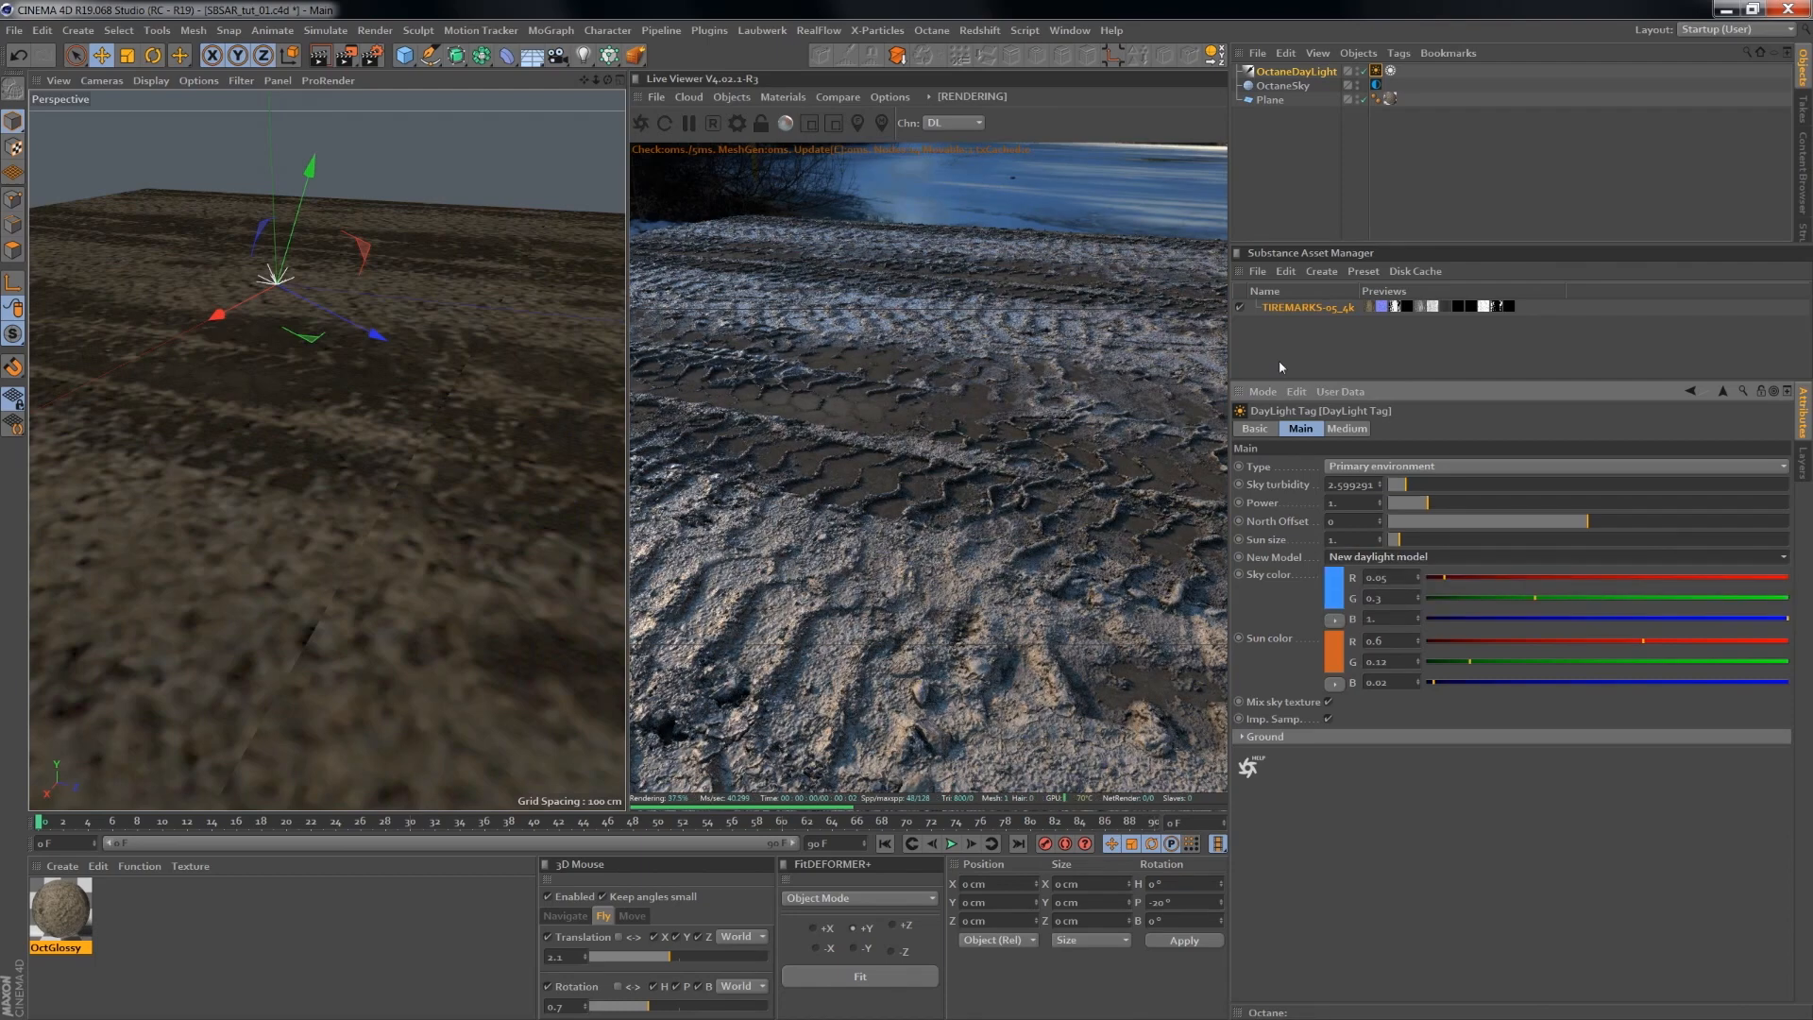
- Raise the daylight's sky turbidity to about 3.2 and its power to about 1.3
{"action": "left_click_drag", "start_coordinate": [1399, 485], "coordinate": [1423, 486]}
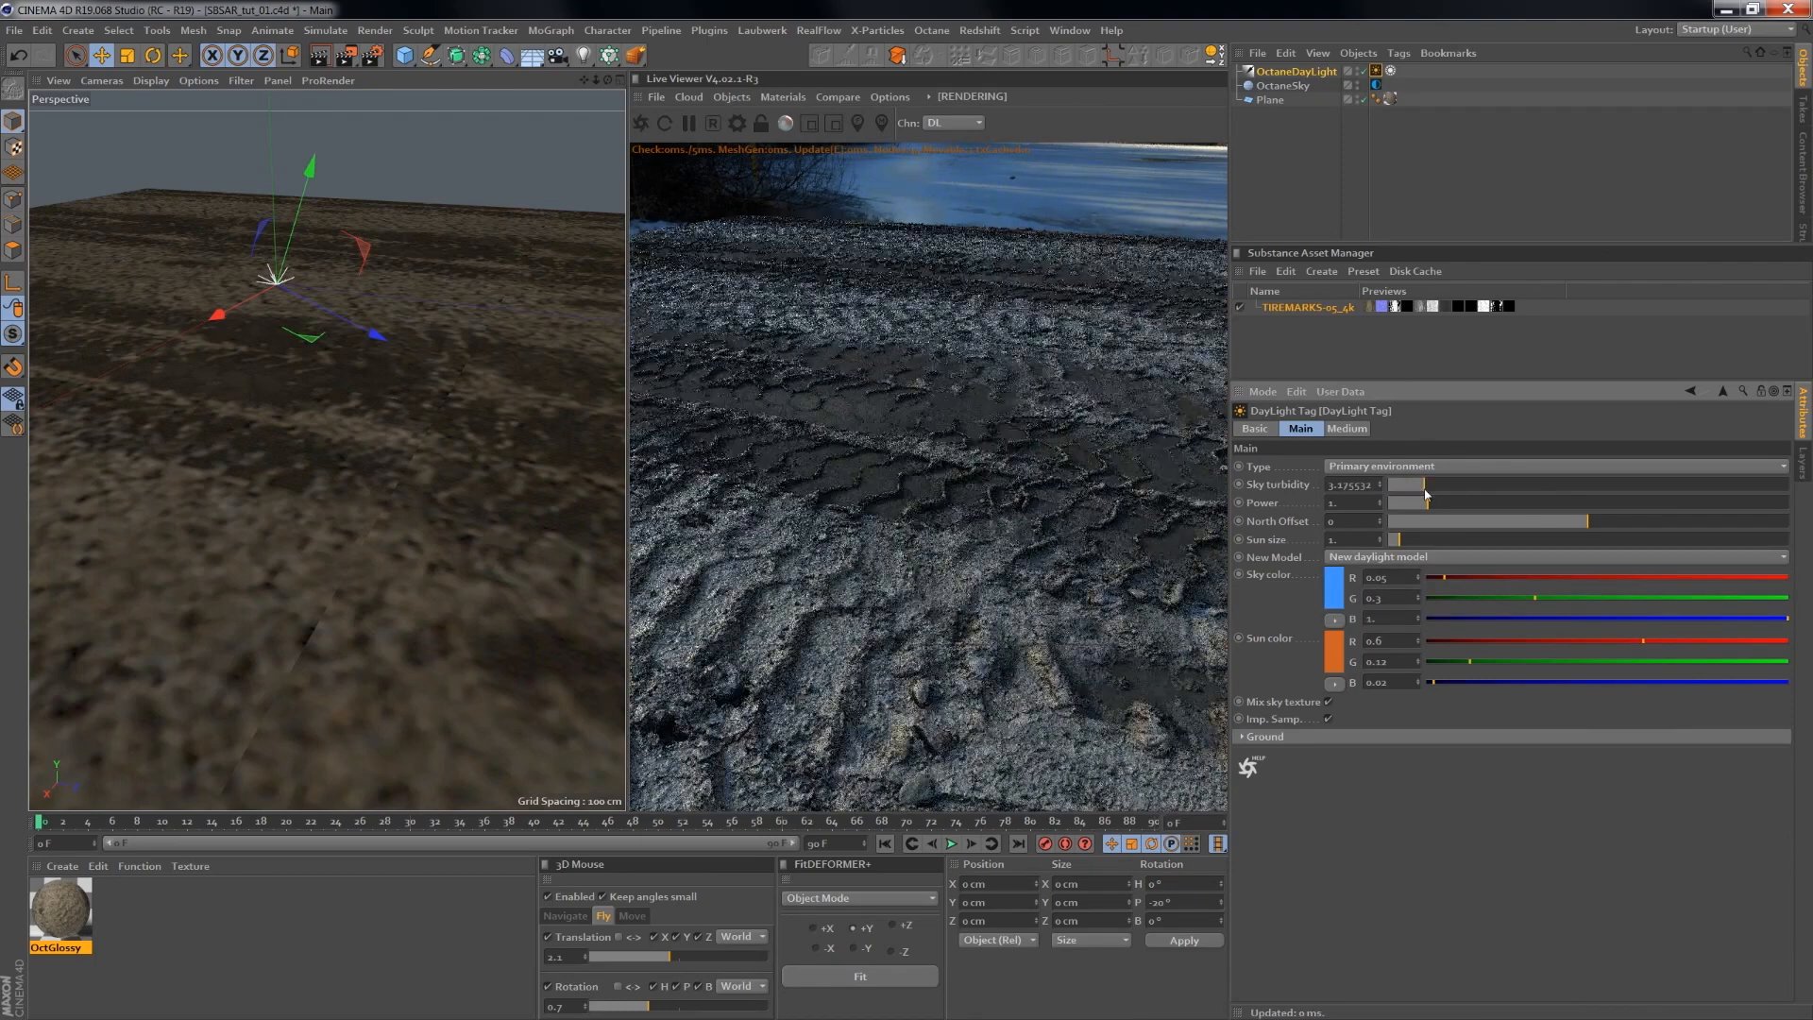
{"action": "left_click", "coordinate": [1441, 504]}
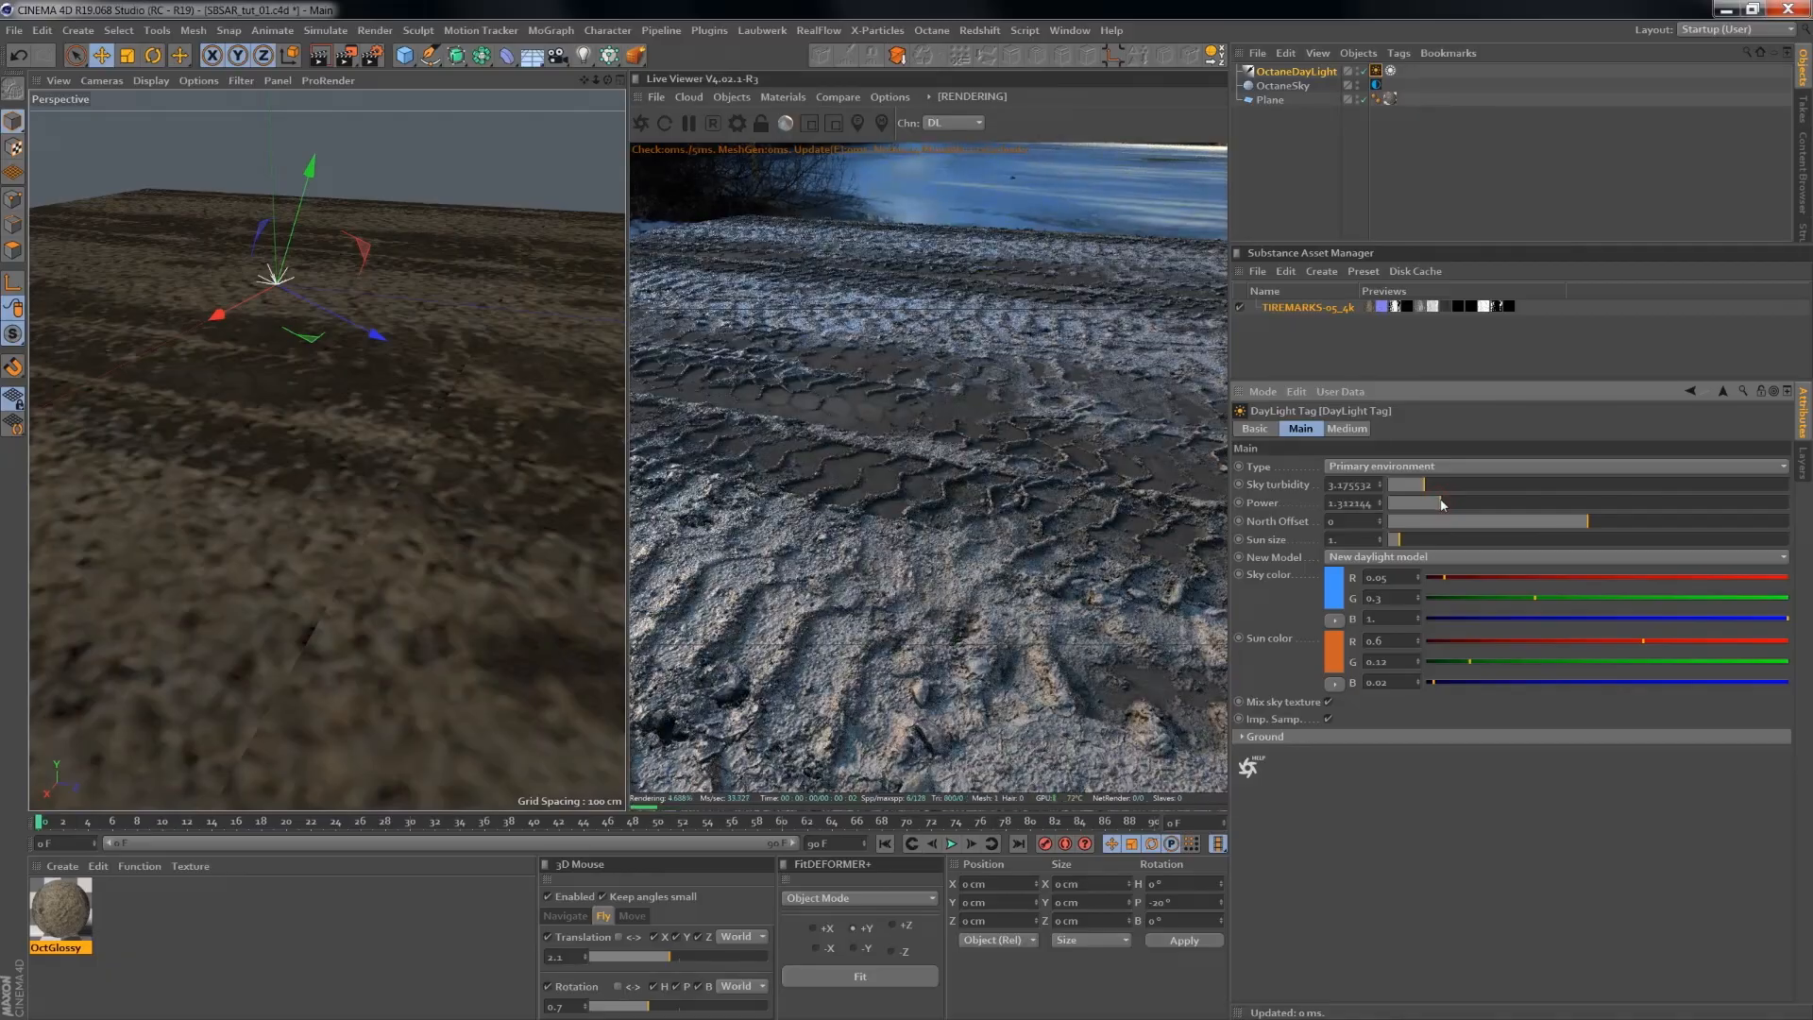
{"action": "left_click_drag", "start_coordinate": [1442, 505], "coordinate": [1440, 504]}
- Enable Invert on the Substance Shader feeding the OctGlossy material's roughness in the Octane Node Editor
{"action": "left_click_drag", "start_coordinate": [943, 423], "coordinate": [970, 456]}
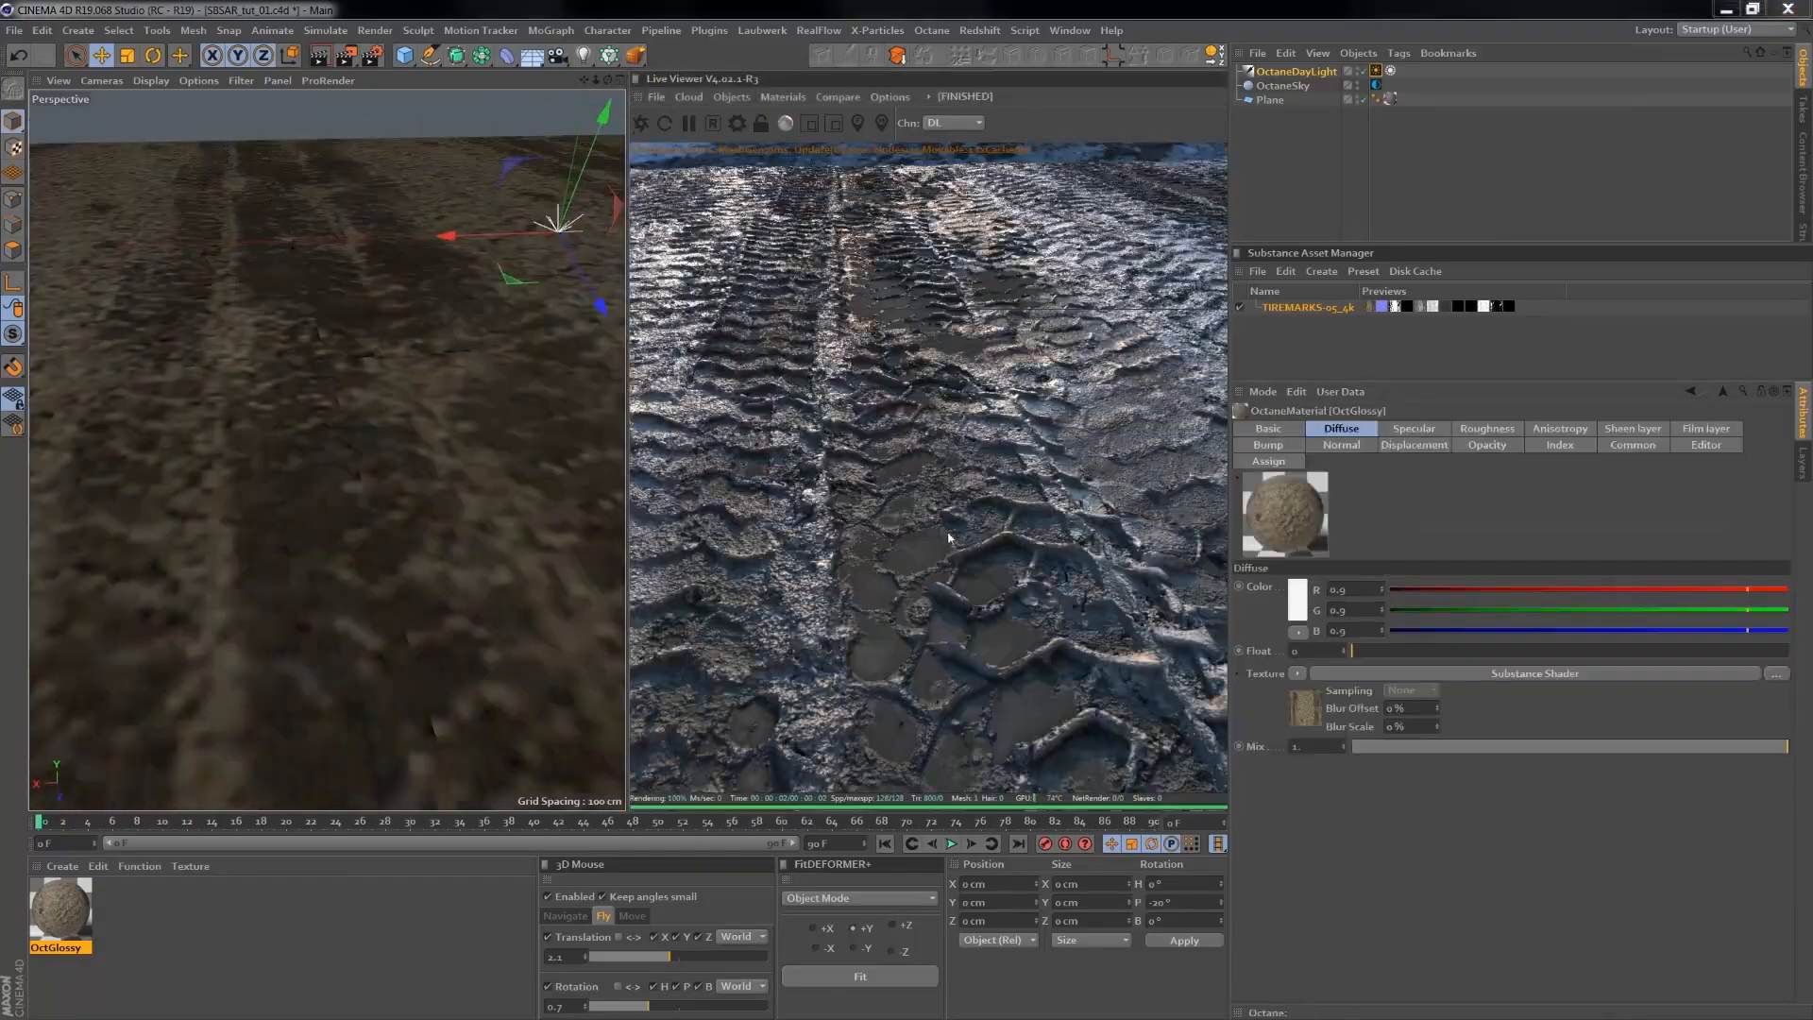
{"action": "left_click_drag", "start_coordinate": [949, 537], "coordinate": [885, 680]}
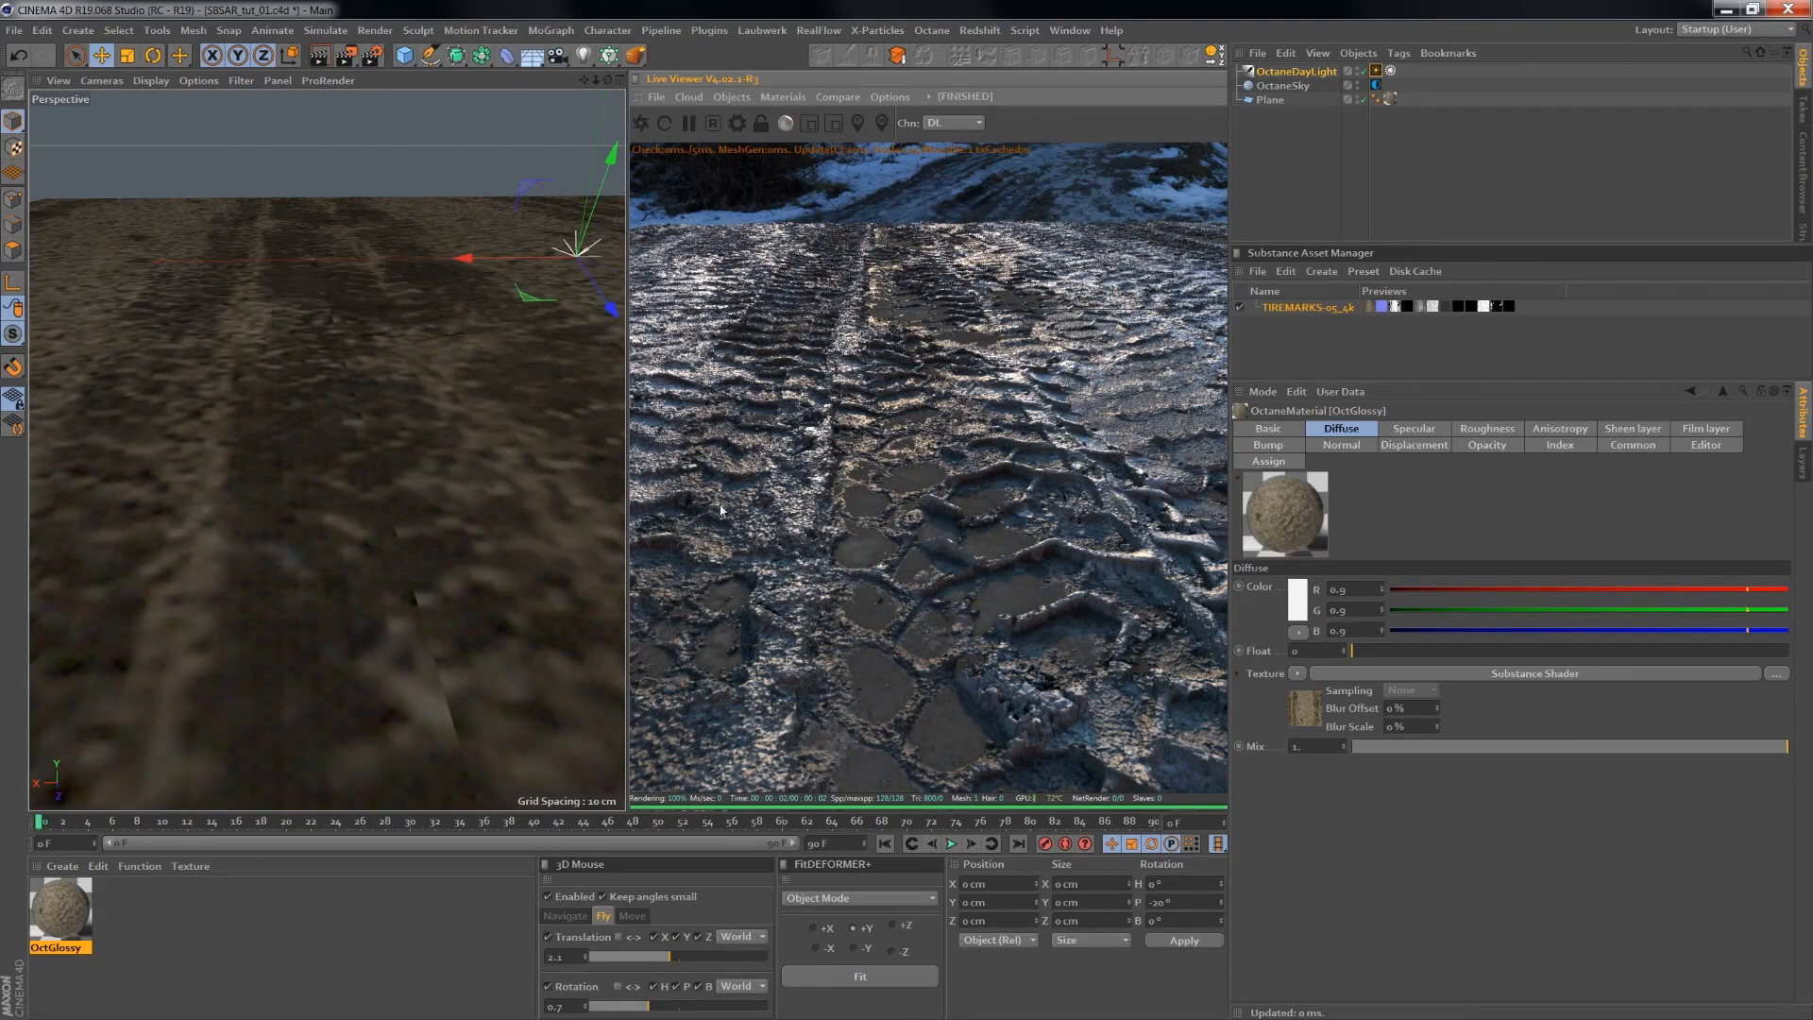
{"action": "left_click_drag", "start_coordinate": [840, 504], "coordinate": [925, 605]}
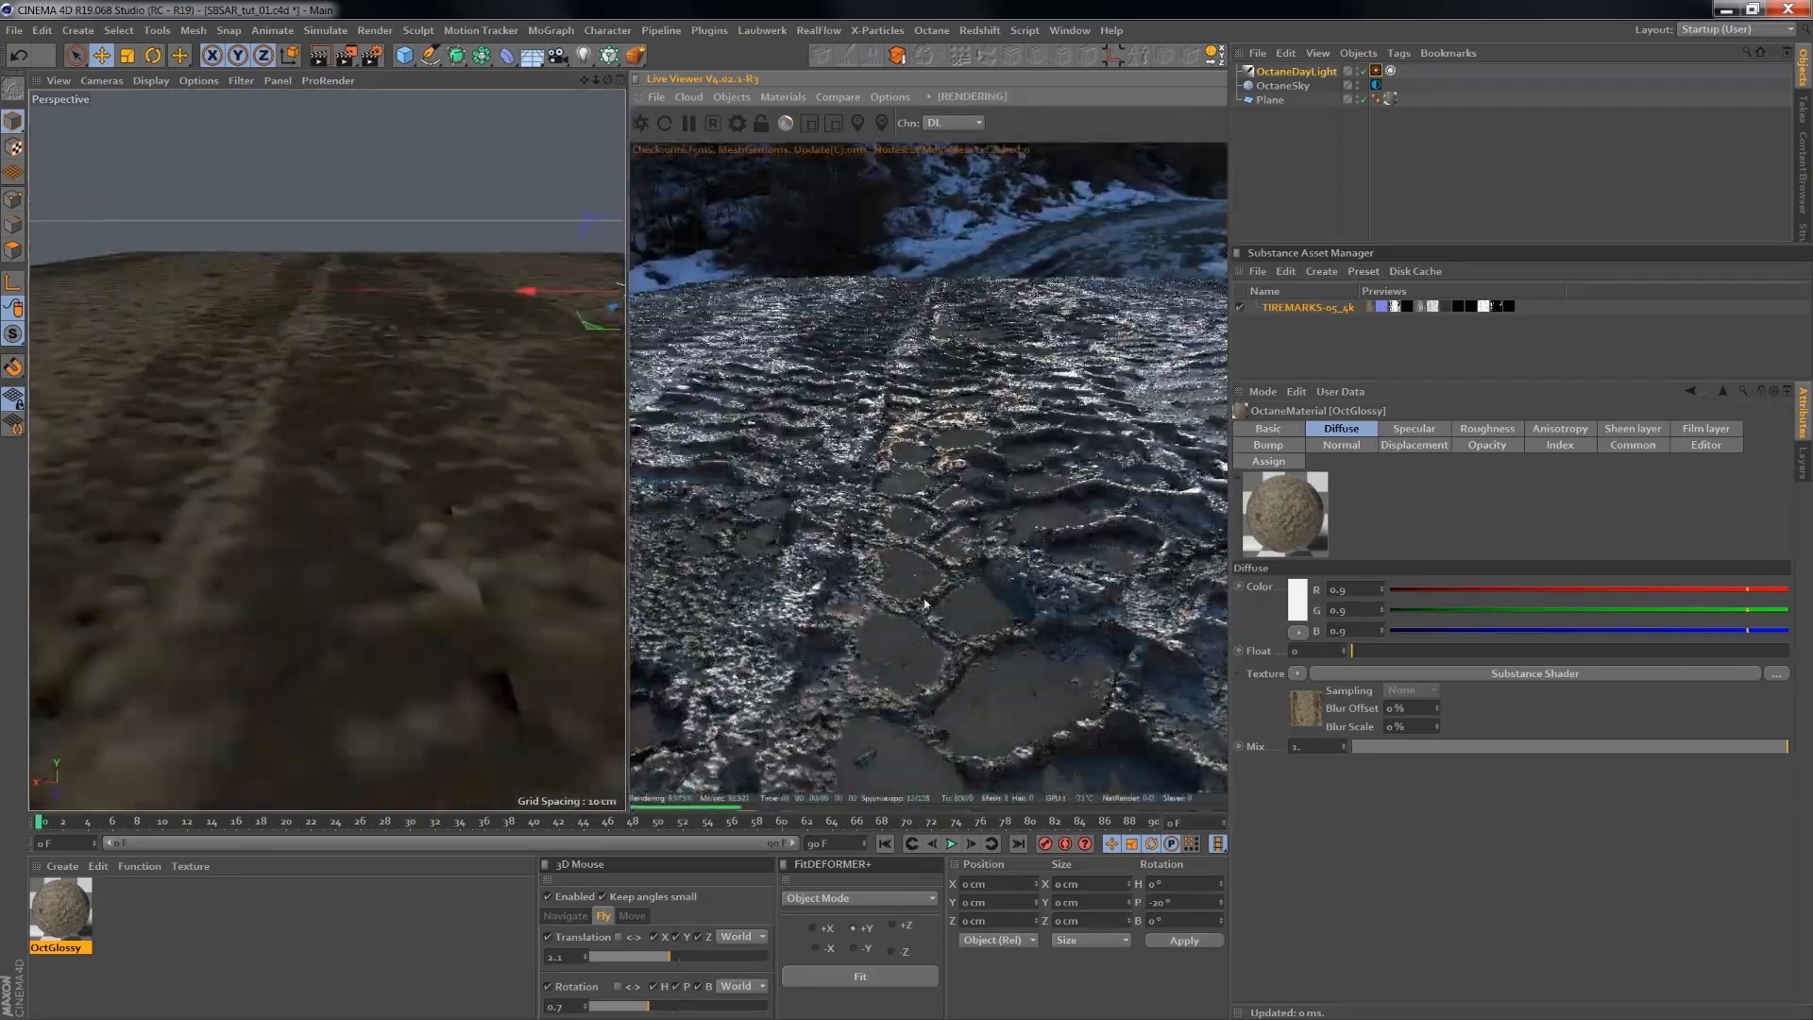
{"action": "middle_click_drag", "start_coordinate": [1002, 697], "coordinate": [997, 649]}
{"action": "middle_click_drag", "start_coordinate": [923, 578], "coordinate": [923, 650]}
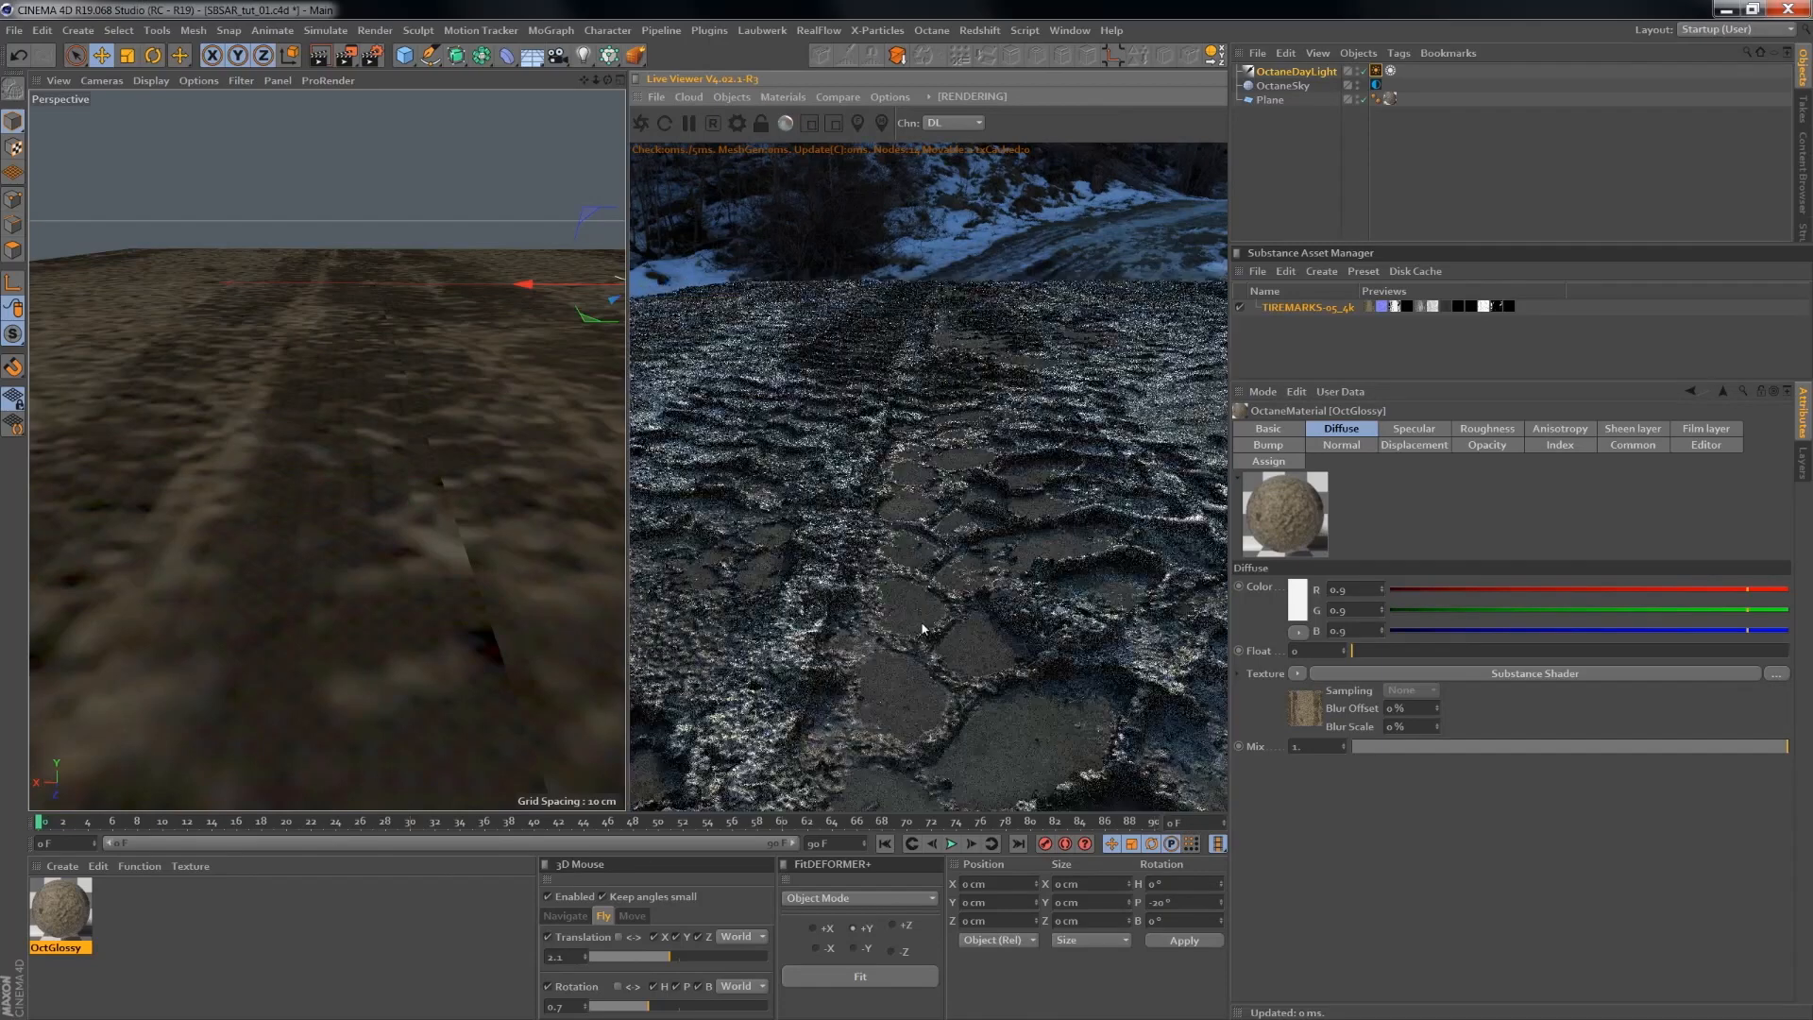
{"action": "left_click_drag", "start_coordinate": [879, 605], "coordinate": [709, 463]}
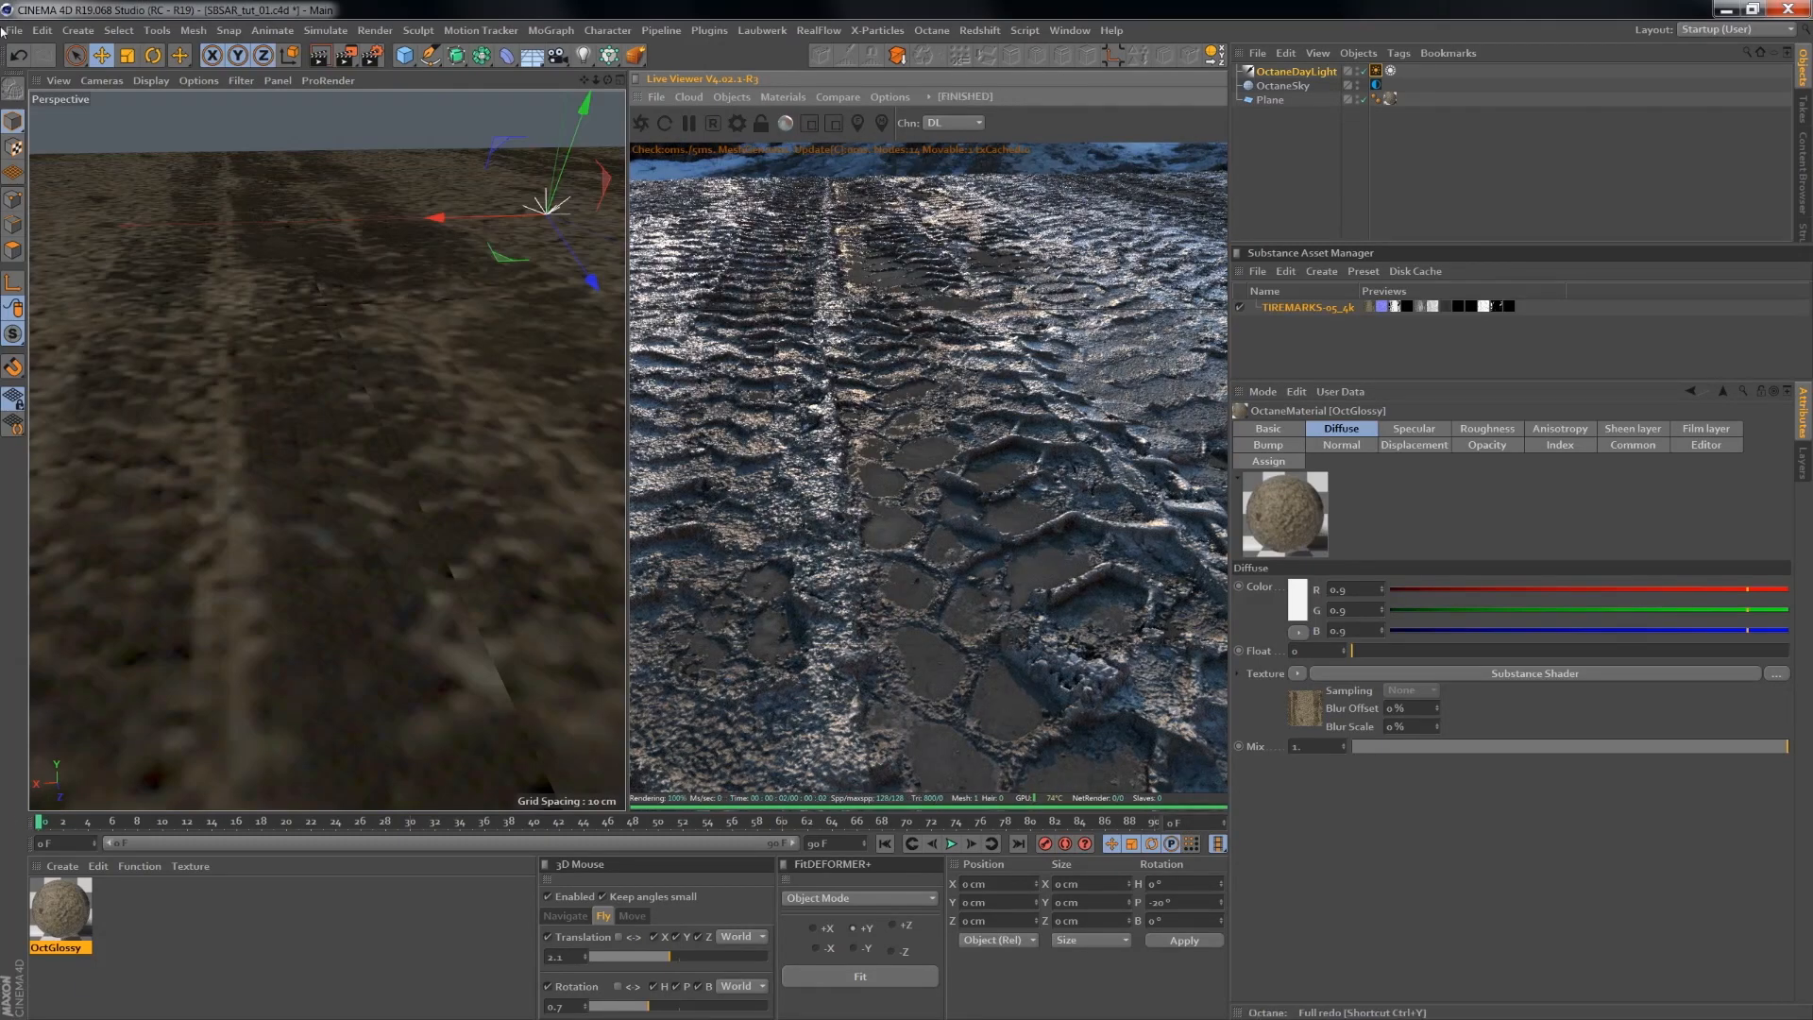
{"action": "key", "text": "alt+Tab"}
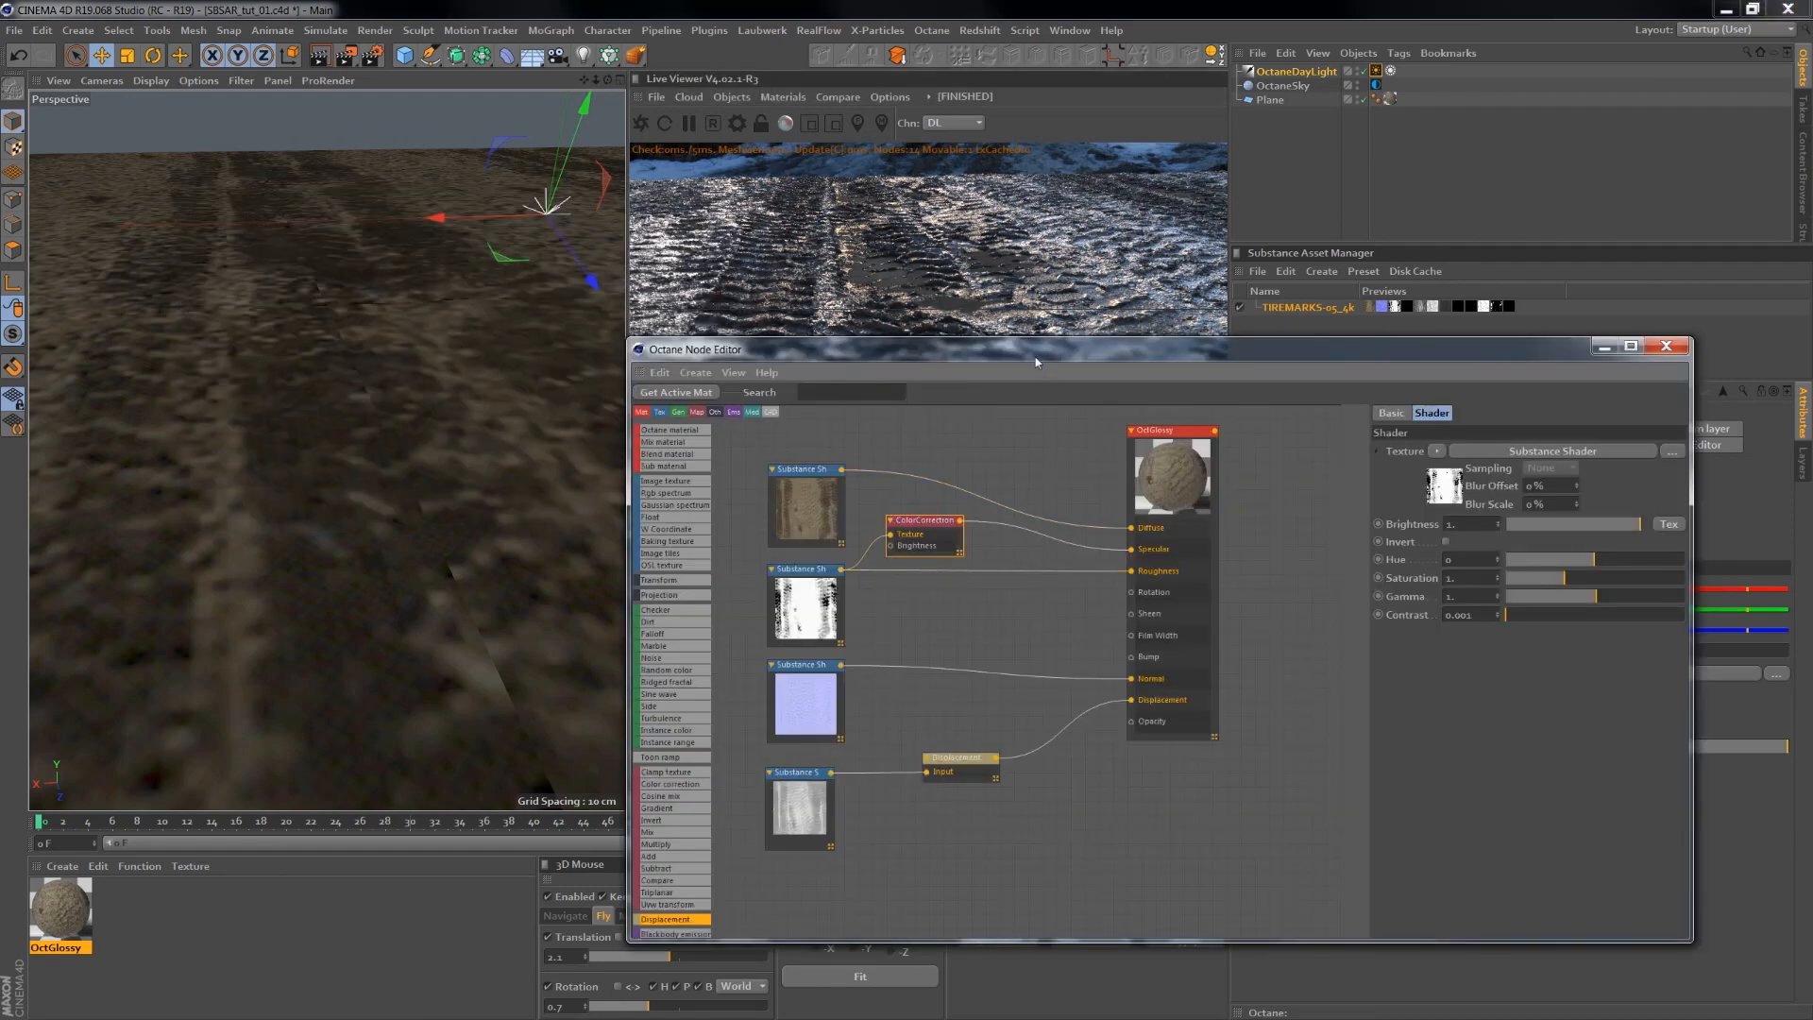
{"action": "left_click_drag", "start_coordinate": [1036, 362], "coordinate": [622, 294]}
{"action": "left_click", "coordinate": [1033, 474]}
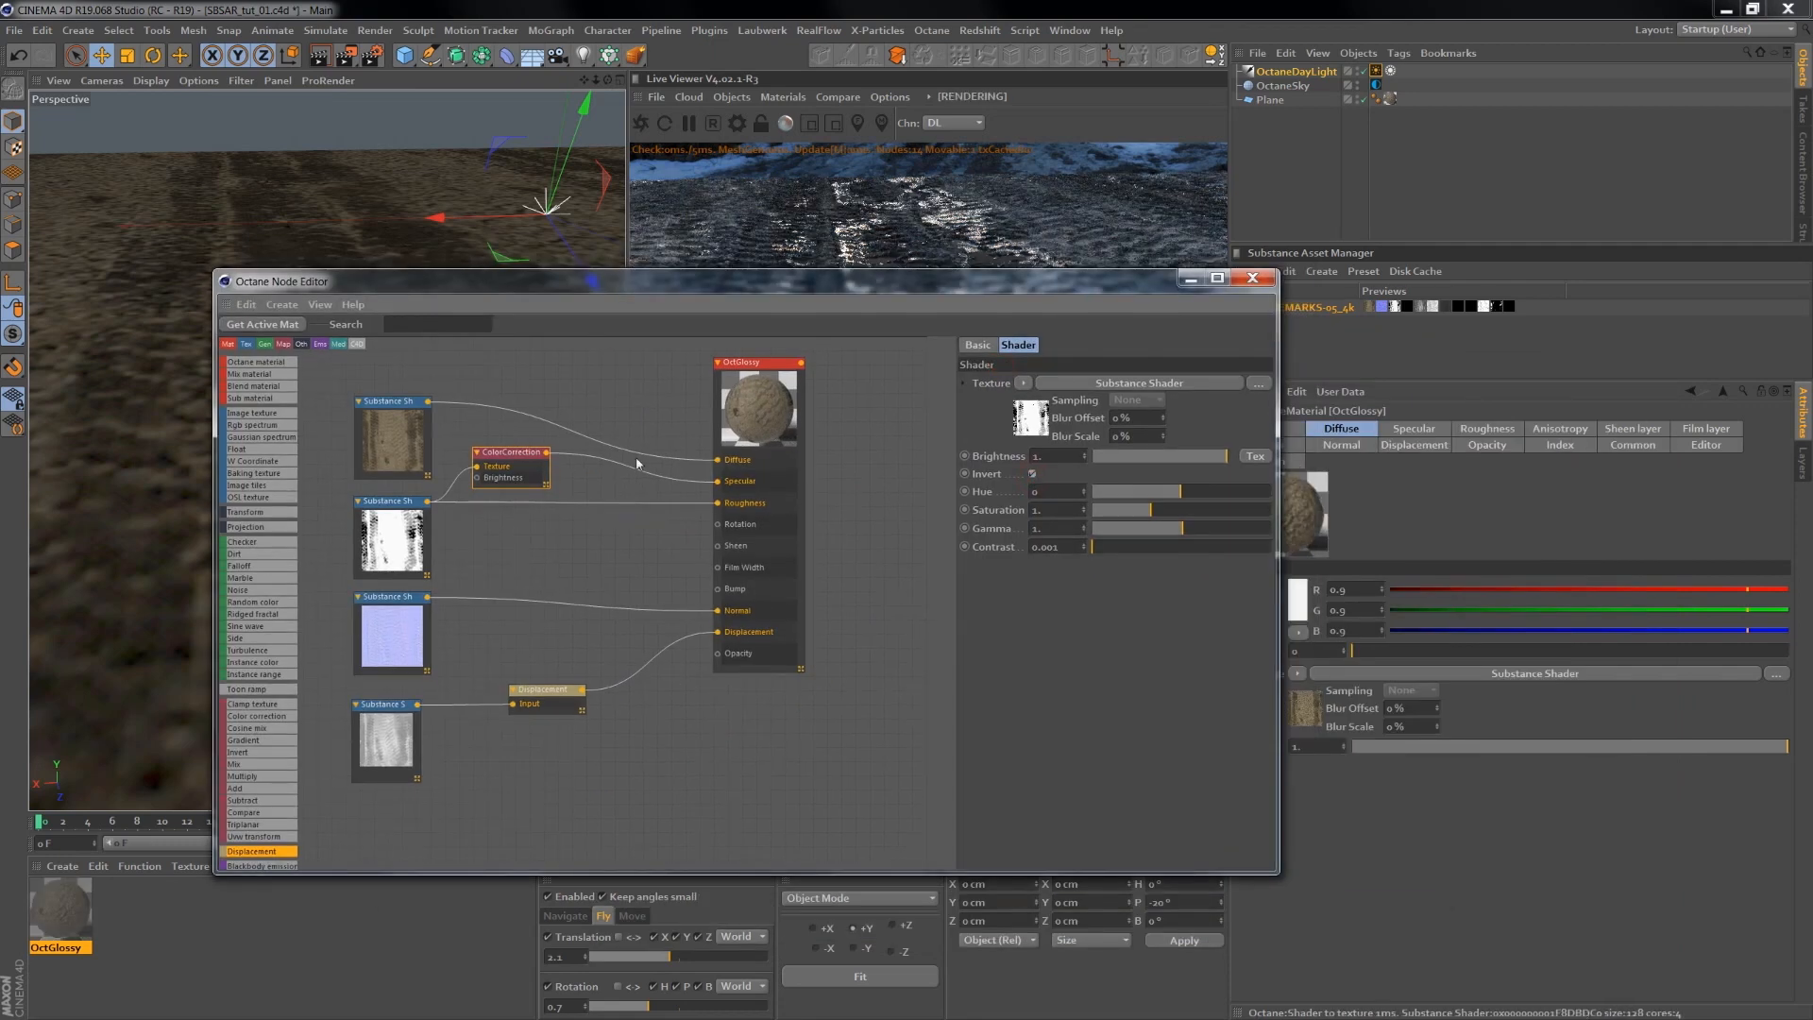
{"action": "left_click", "coordinate": [1191, 279]}
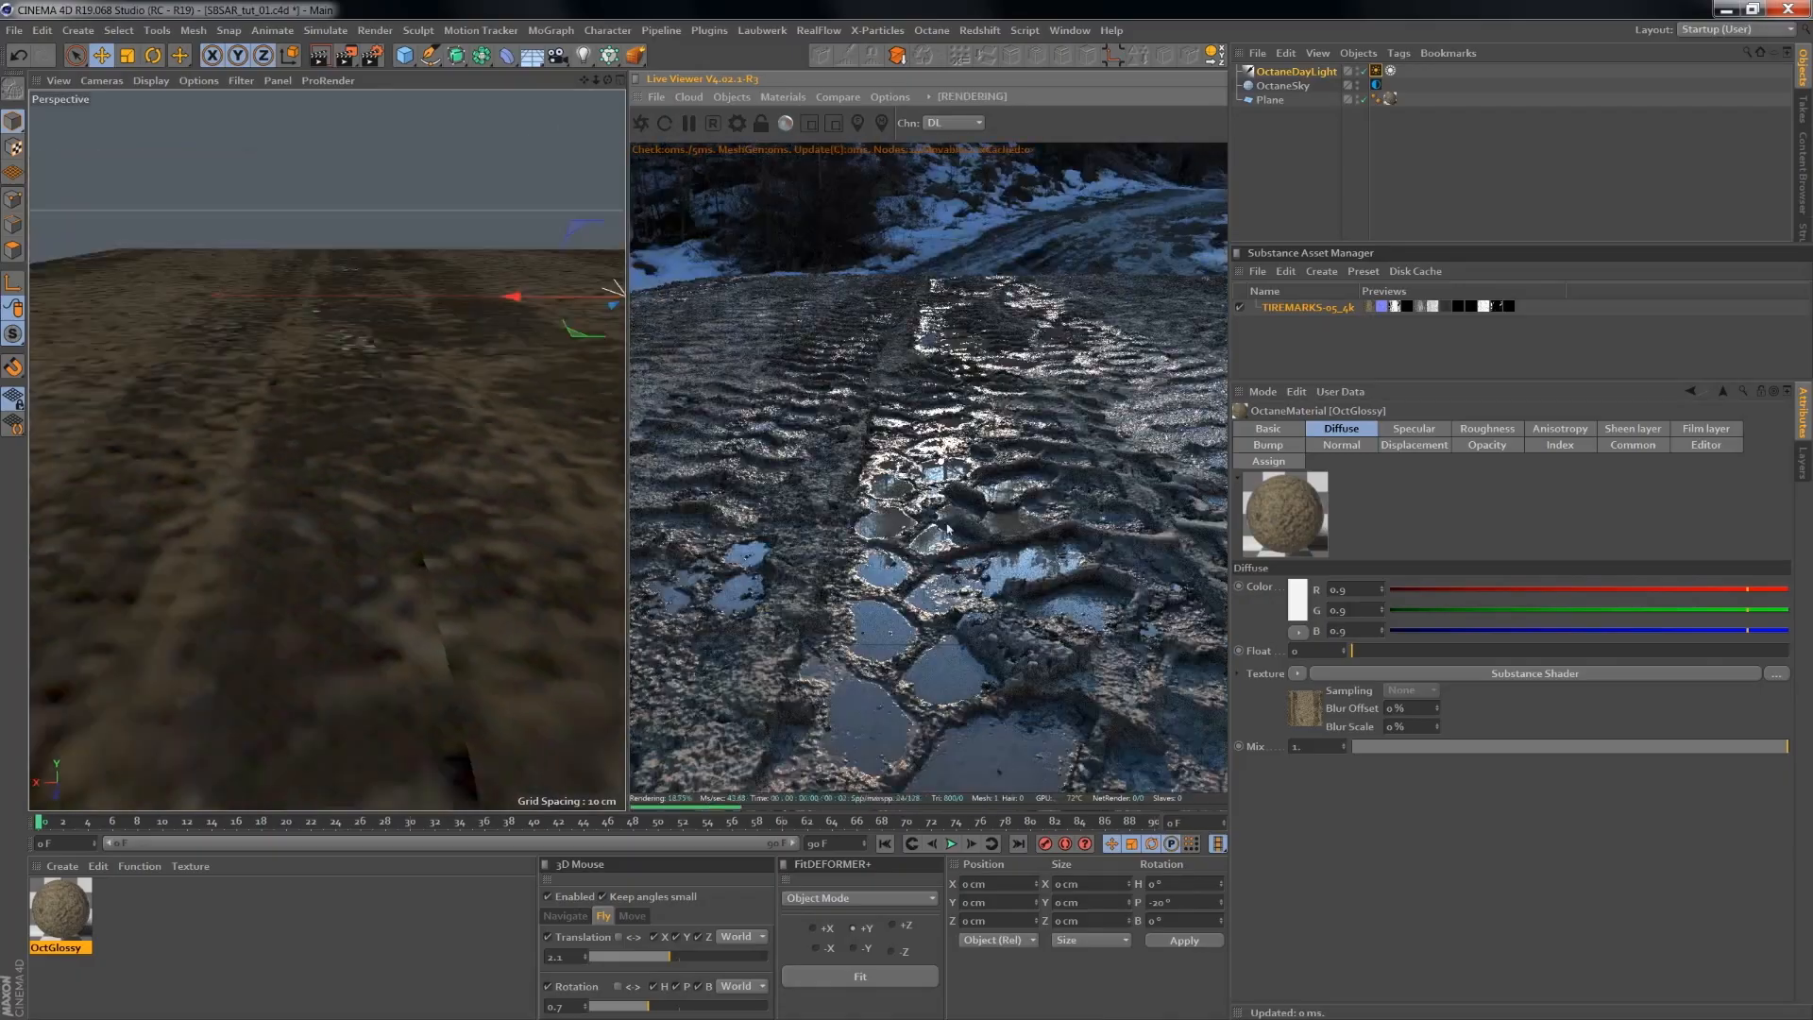
- Show the Water/Frost settings of the TIREMARKS-05_4k substance asset and collapse its Water settings
{"action": "mouse_move", "coordinate": [971, 494]}
{"action": "left_mouse_down", "text": "alt"}
{"action": "mouse_move", "coordinate": [777, 595]}
{"action": "mouse_move", "coordinate": [931, 535]}
{"action": "mouse_move", "coordinate": [951, 490]}
{"action": "left_mouse_up", "text": "alt"}
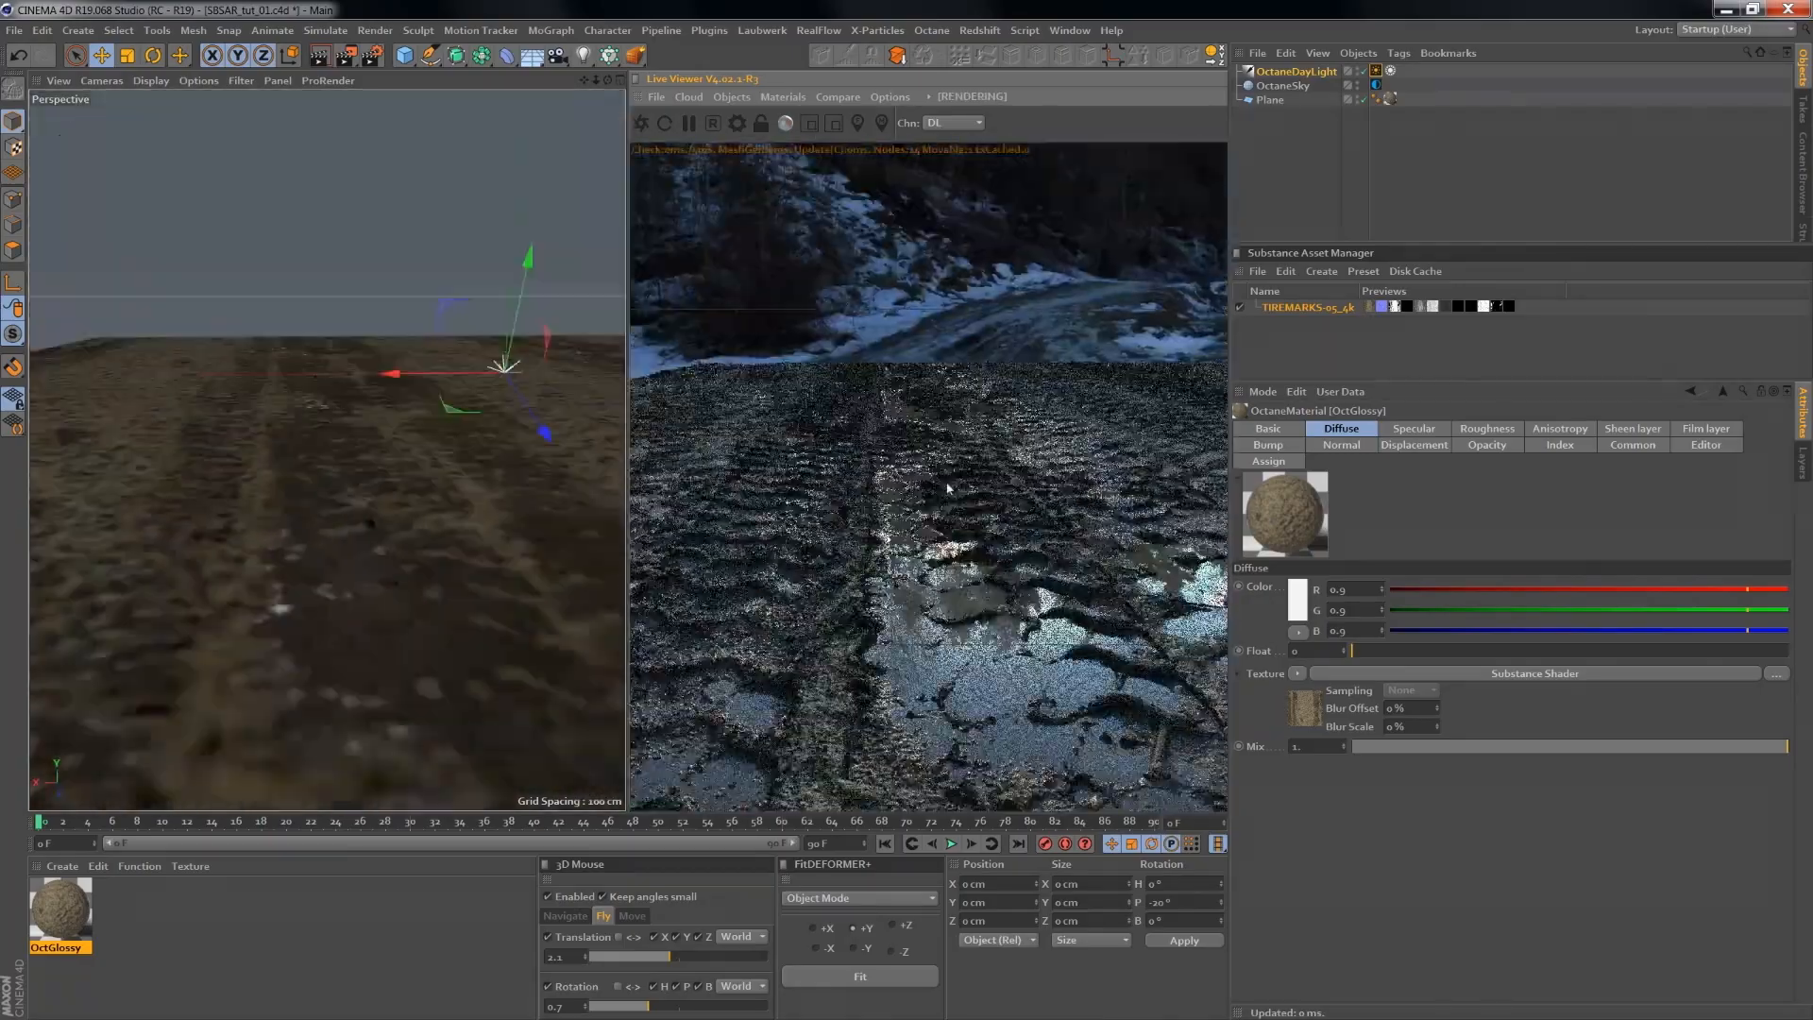
{"action": "right_click_drag", "start_coordinate": [933, 554], "coordinate": [944, 561], "text": "alt"}
{"action": "left_click_drag", "start_coordinate": [944, 564], "coordinate": [977, 635], "text": "alt"}
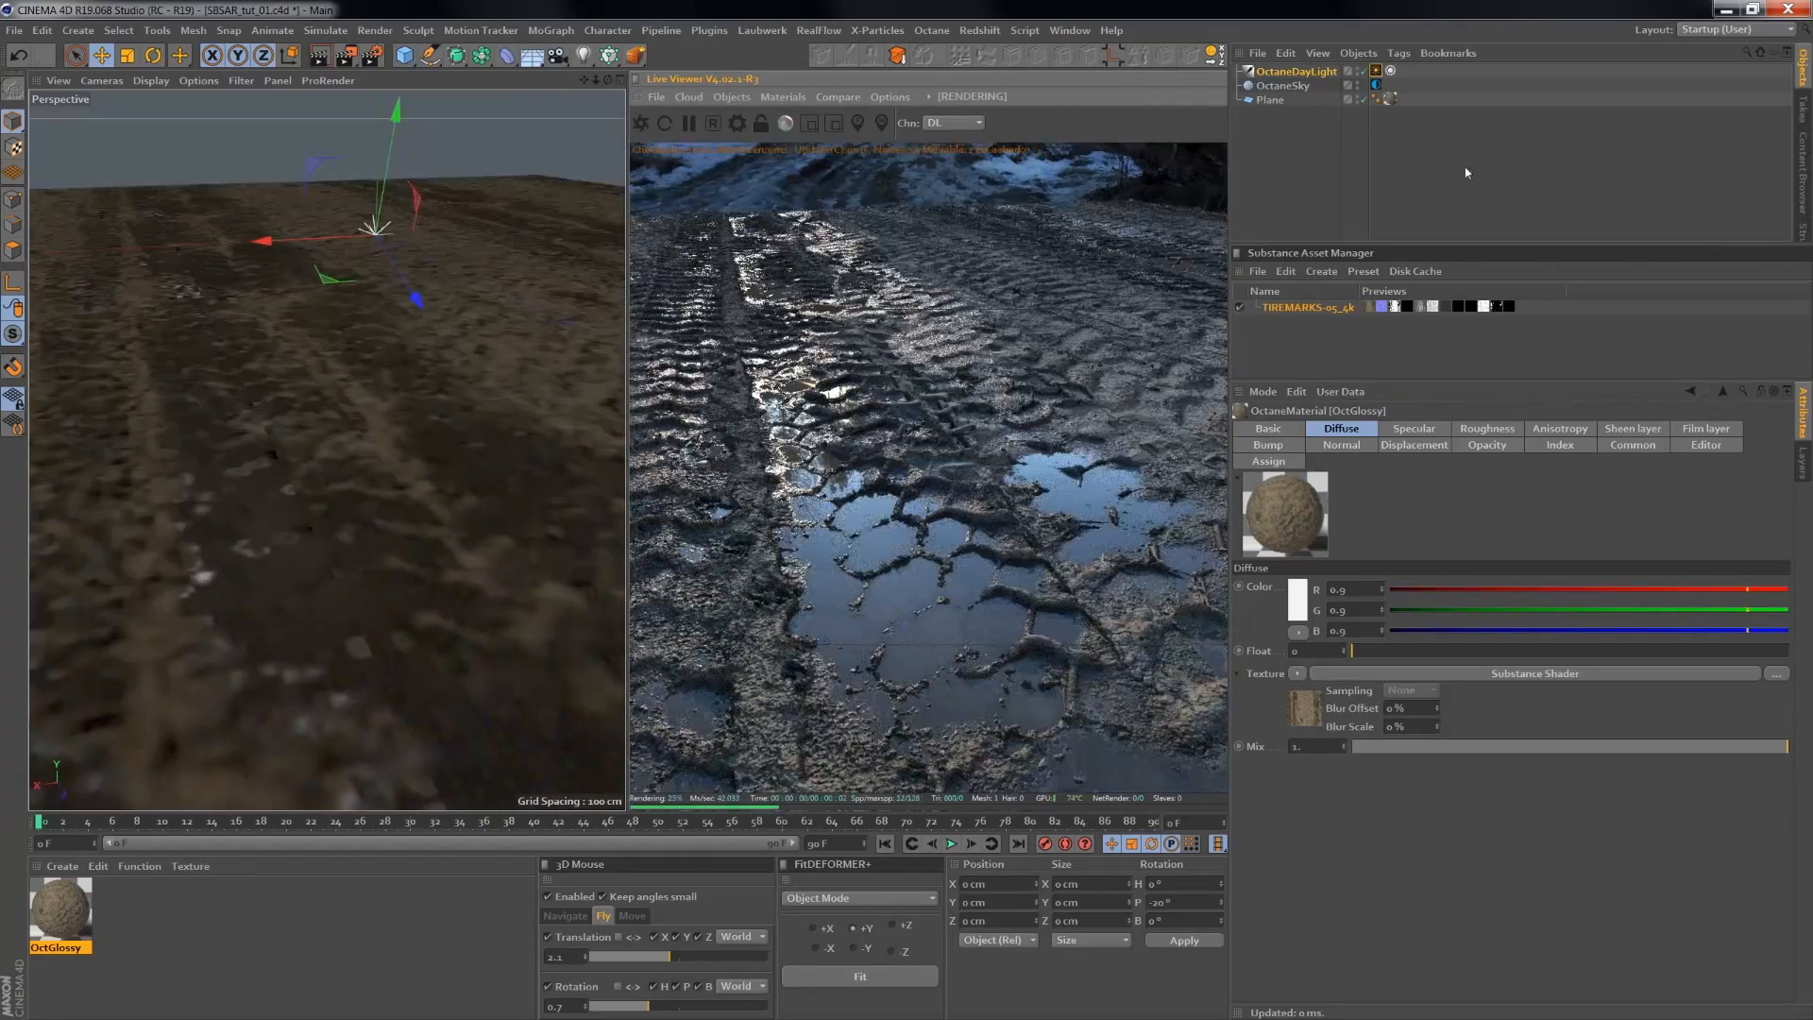
{"action": "left_click", "coordinate": [1290, 307]}
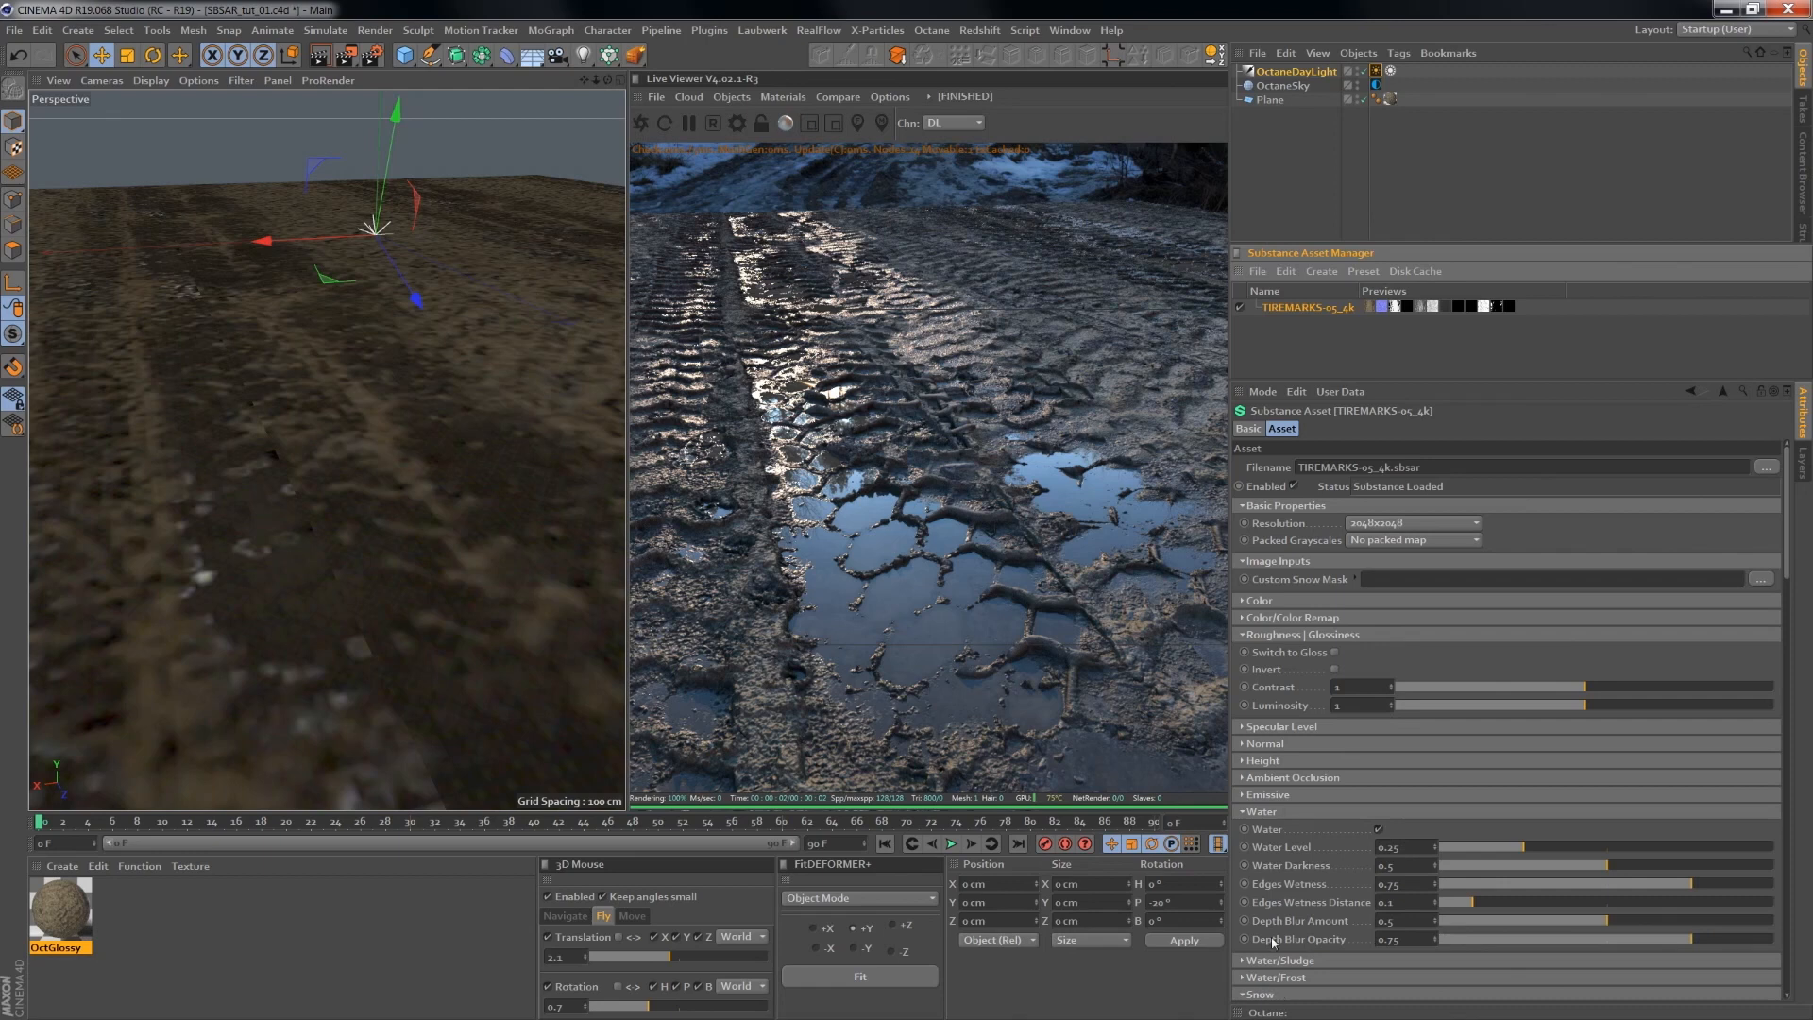
{"action": "left_click", "coordinate": [1244, 812]}
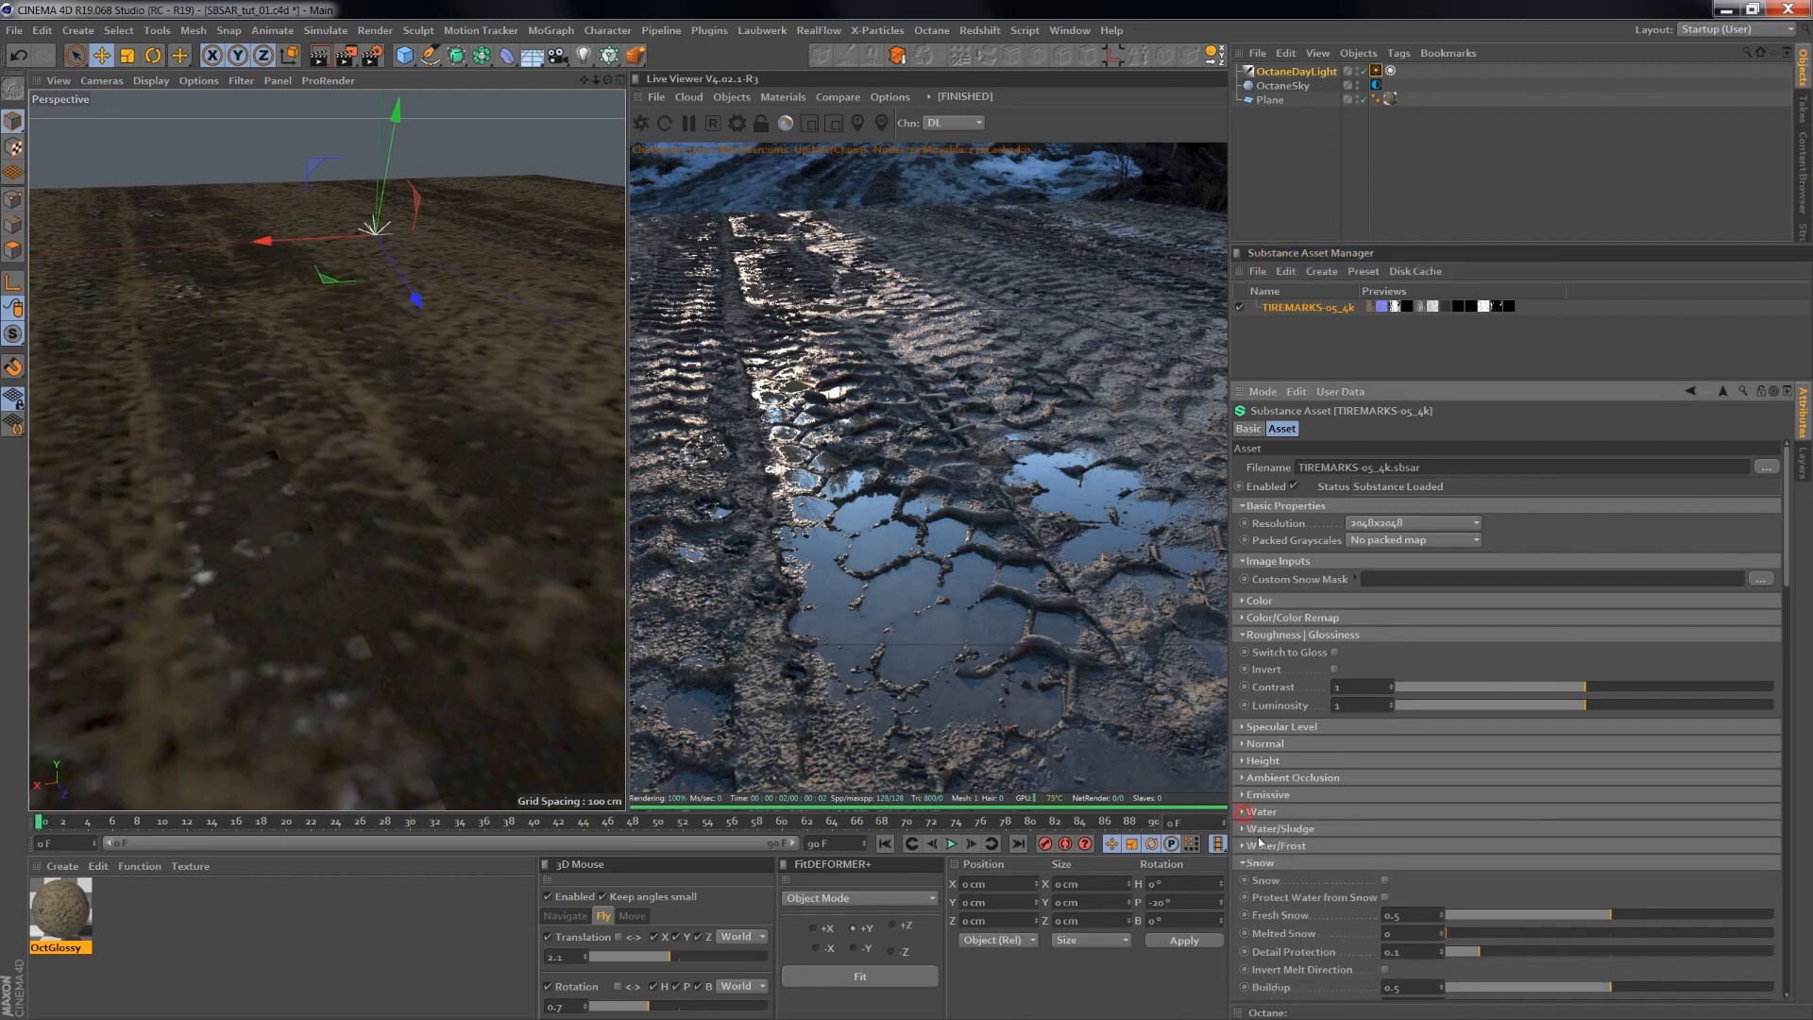
{"action": "left_click", "coordinate": [1243, 846]}
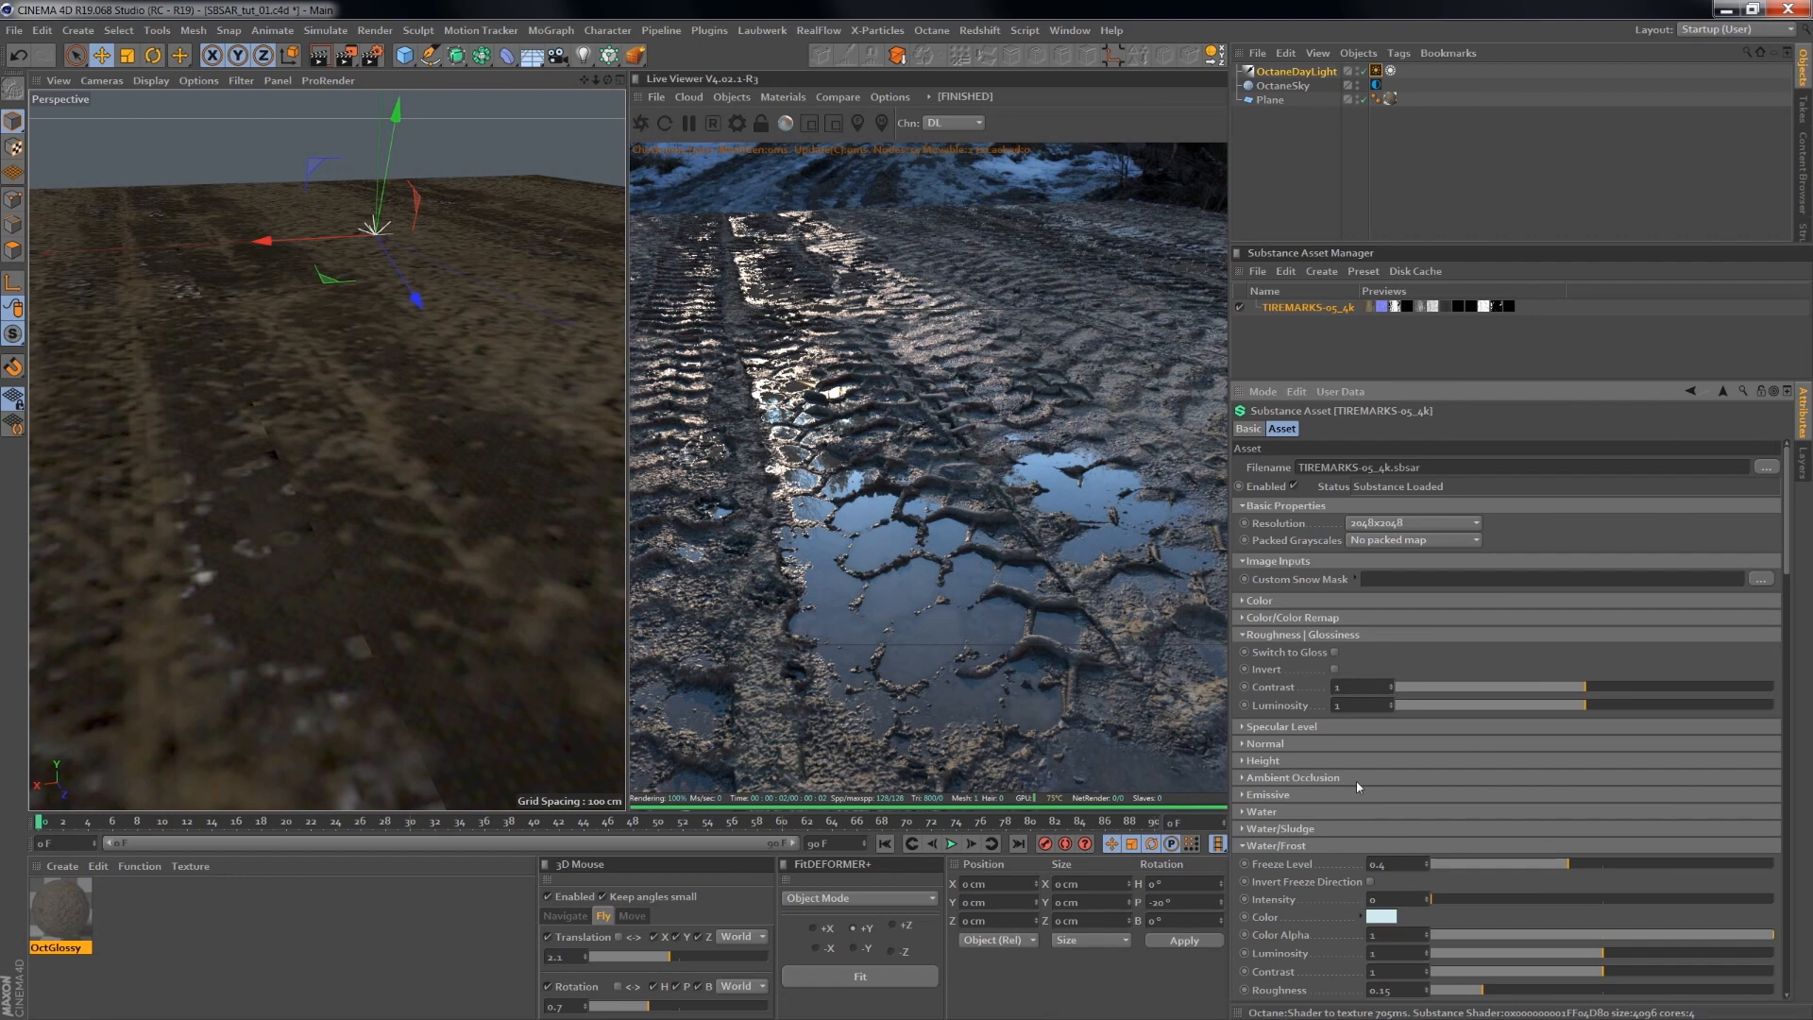
- Examine the water puddles, their reflections and the muddy tyre tracks from several angles in the Live Viewer
{"action": "left_click_drag", "start_coordinate": [920, 580], "coordinate": [896, 652]}
{"action": "right_click_drag", "start_coordinate": [947, 633], "coordinate": [945, 506]}
{"action": "left_click_drag", "start_coordinate": [864, 597], "coordinate": [862, 458]}
{"action": "middle_click_drag", "start_coordinate": [863, 459], "coordinate": [890, 718]}
{"action": "left_click_drag", "start_coordinate": [895, 779], "coordinate": [898, 720]}
{"action": "middle_click_drag", "start_coordinate": [898, 720], "coordinate": [905, 421]}
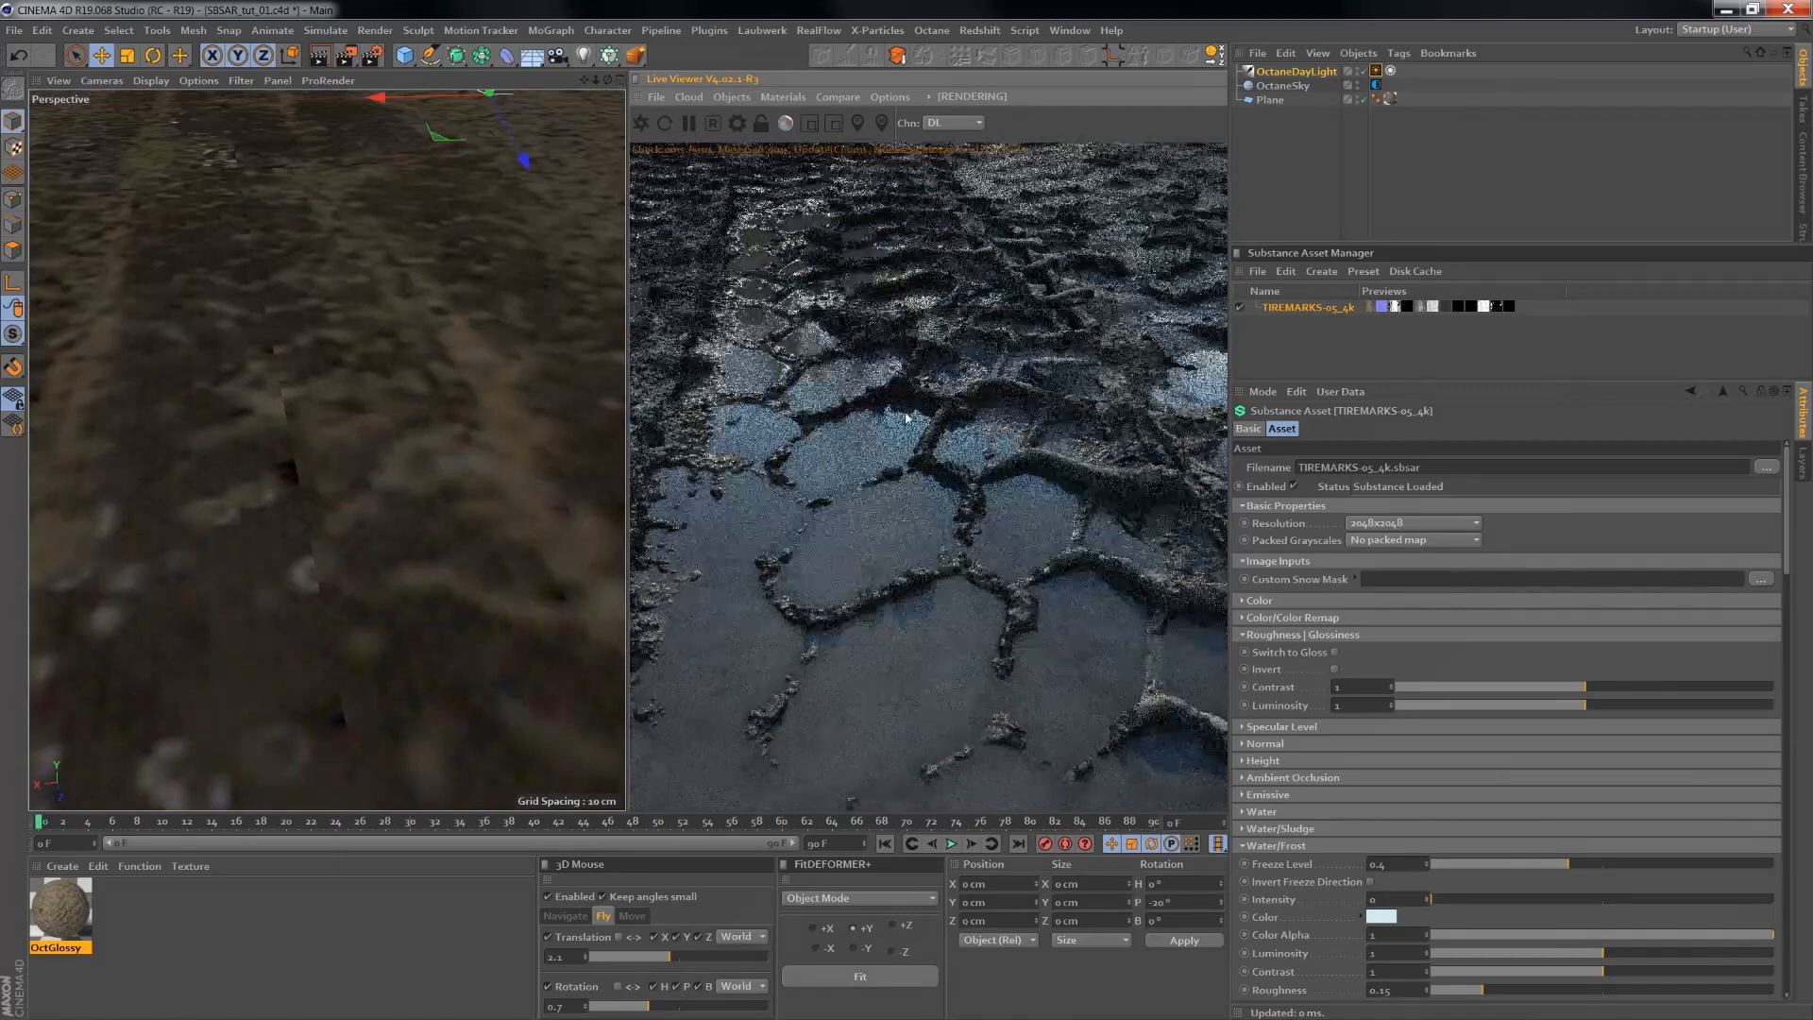
{"action": "left_click_drag", "start_coordinate": [867, 548], "coordinate": [865, 629]}
{"action": "mouse_move", "coordinate": [908, 472]}
{"action": "left_mouse_down"}
{"action": "mouse_move", "coordinate": [922, 625]}
{"action": "mouse_move", "coordinate": [904, 447]}
{"action": "left_mouse_up"}
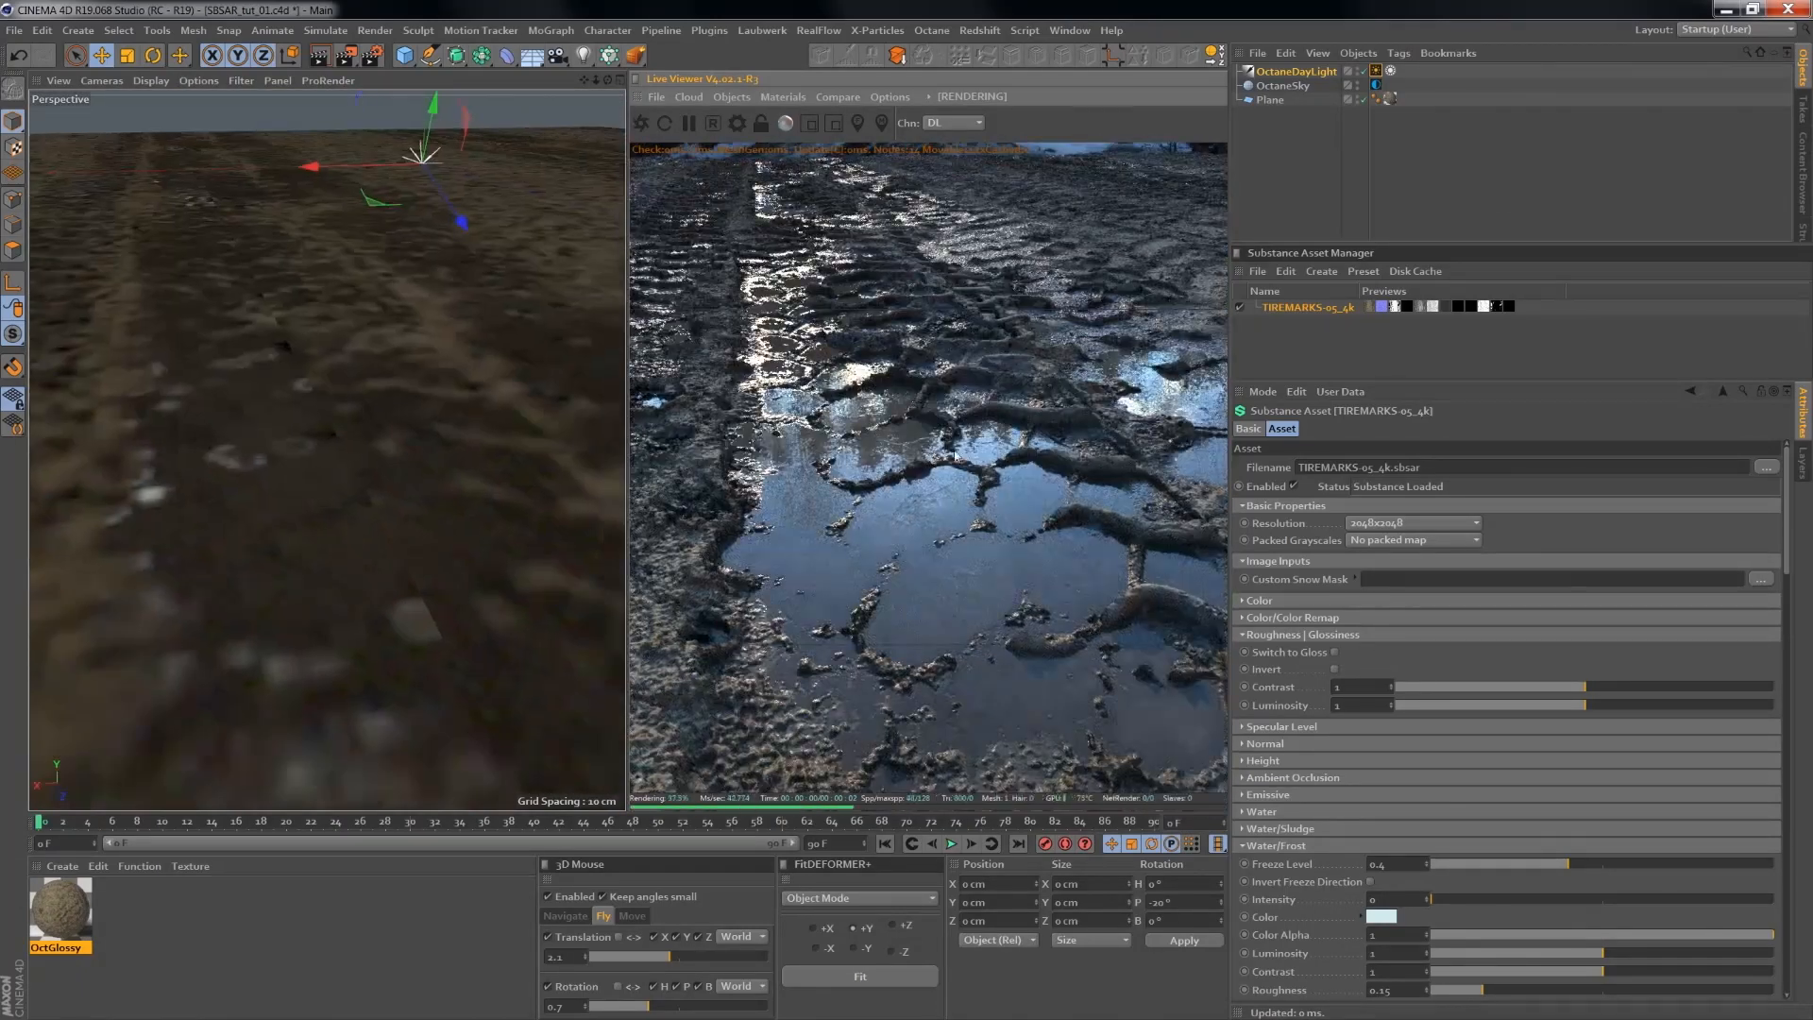
{"action": "middle_click_drag", "start_coordinate": [1090, 455], "coordinate": [1015, 458]}
{"action": "left_click_drag", "start_coordinate": [1015, 458], "coordinate": [940, 509]}
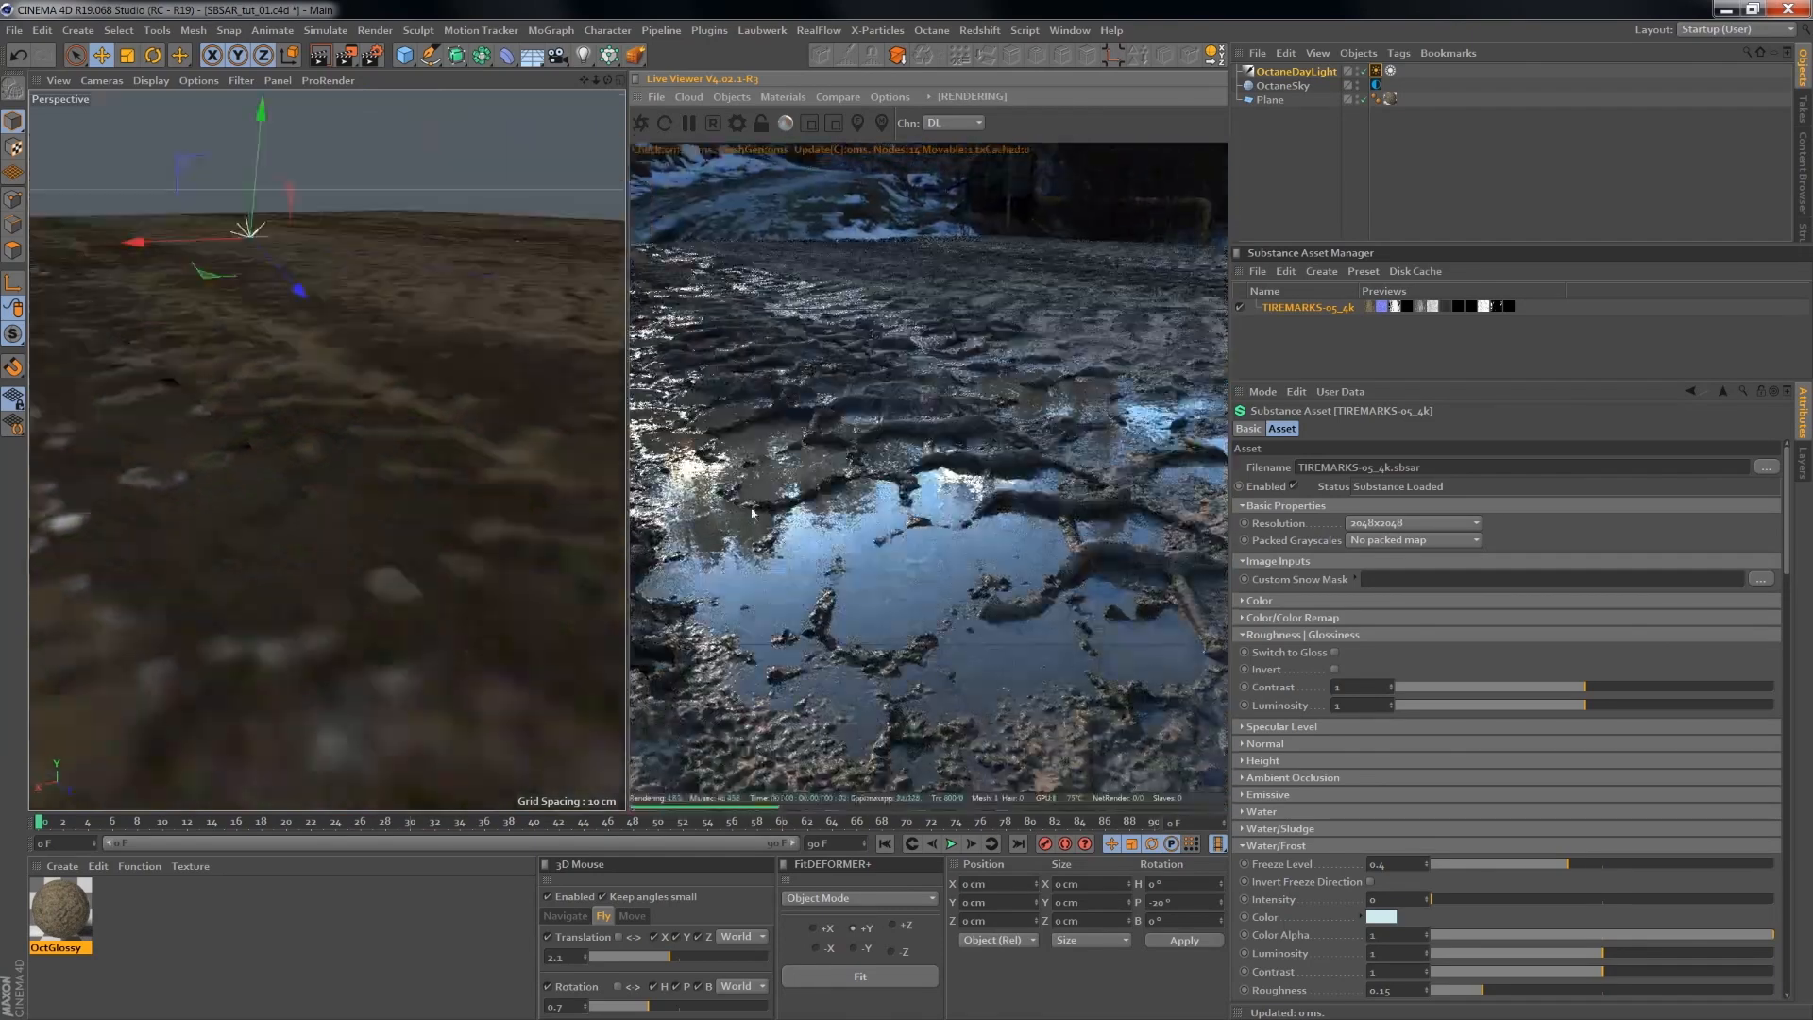
- Set the substance's Water/Frost Intensity to 0.25 and its Cracks Scale to 10
{"action": "left_click_drag", "start_coordinate": [1522, 902], "coordinate": [1550, 897]}
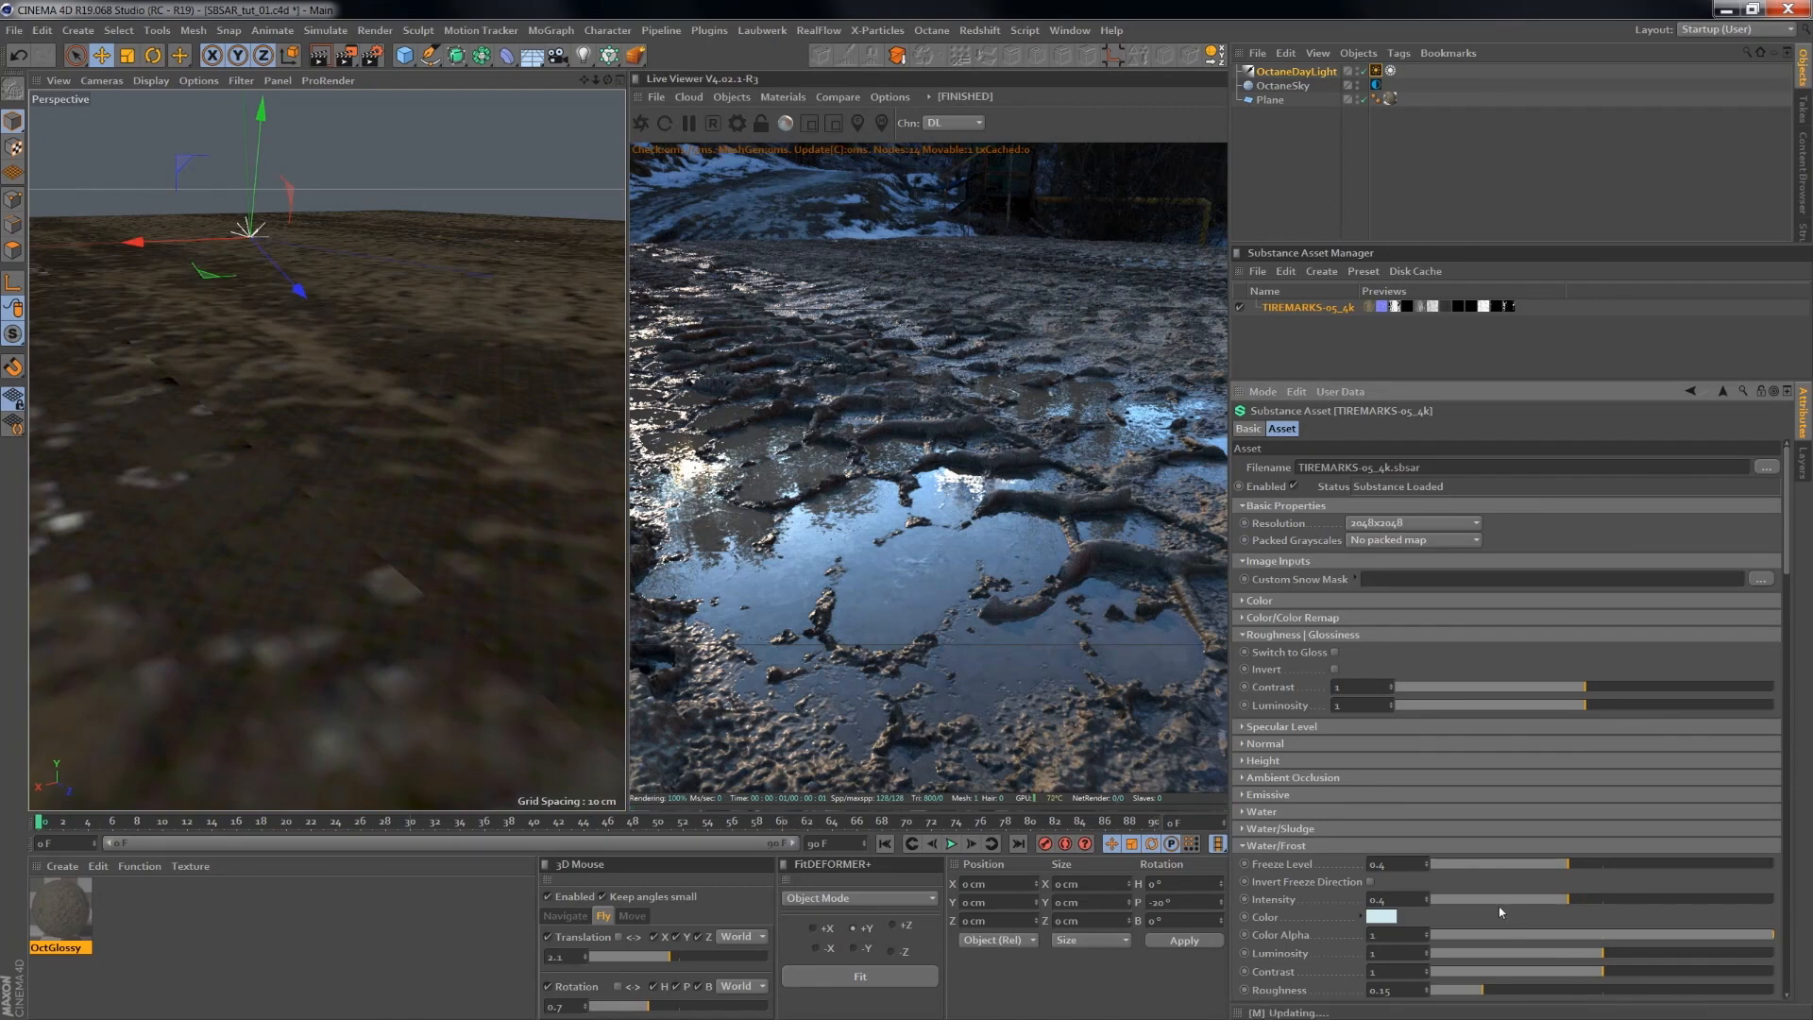
{"action": "left_click_drag", "start_coordinate": [921, 534], "coordinate": [886, 575]}
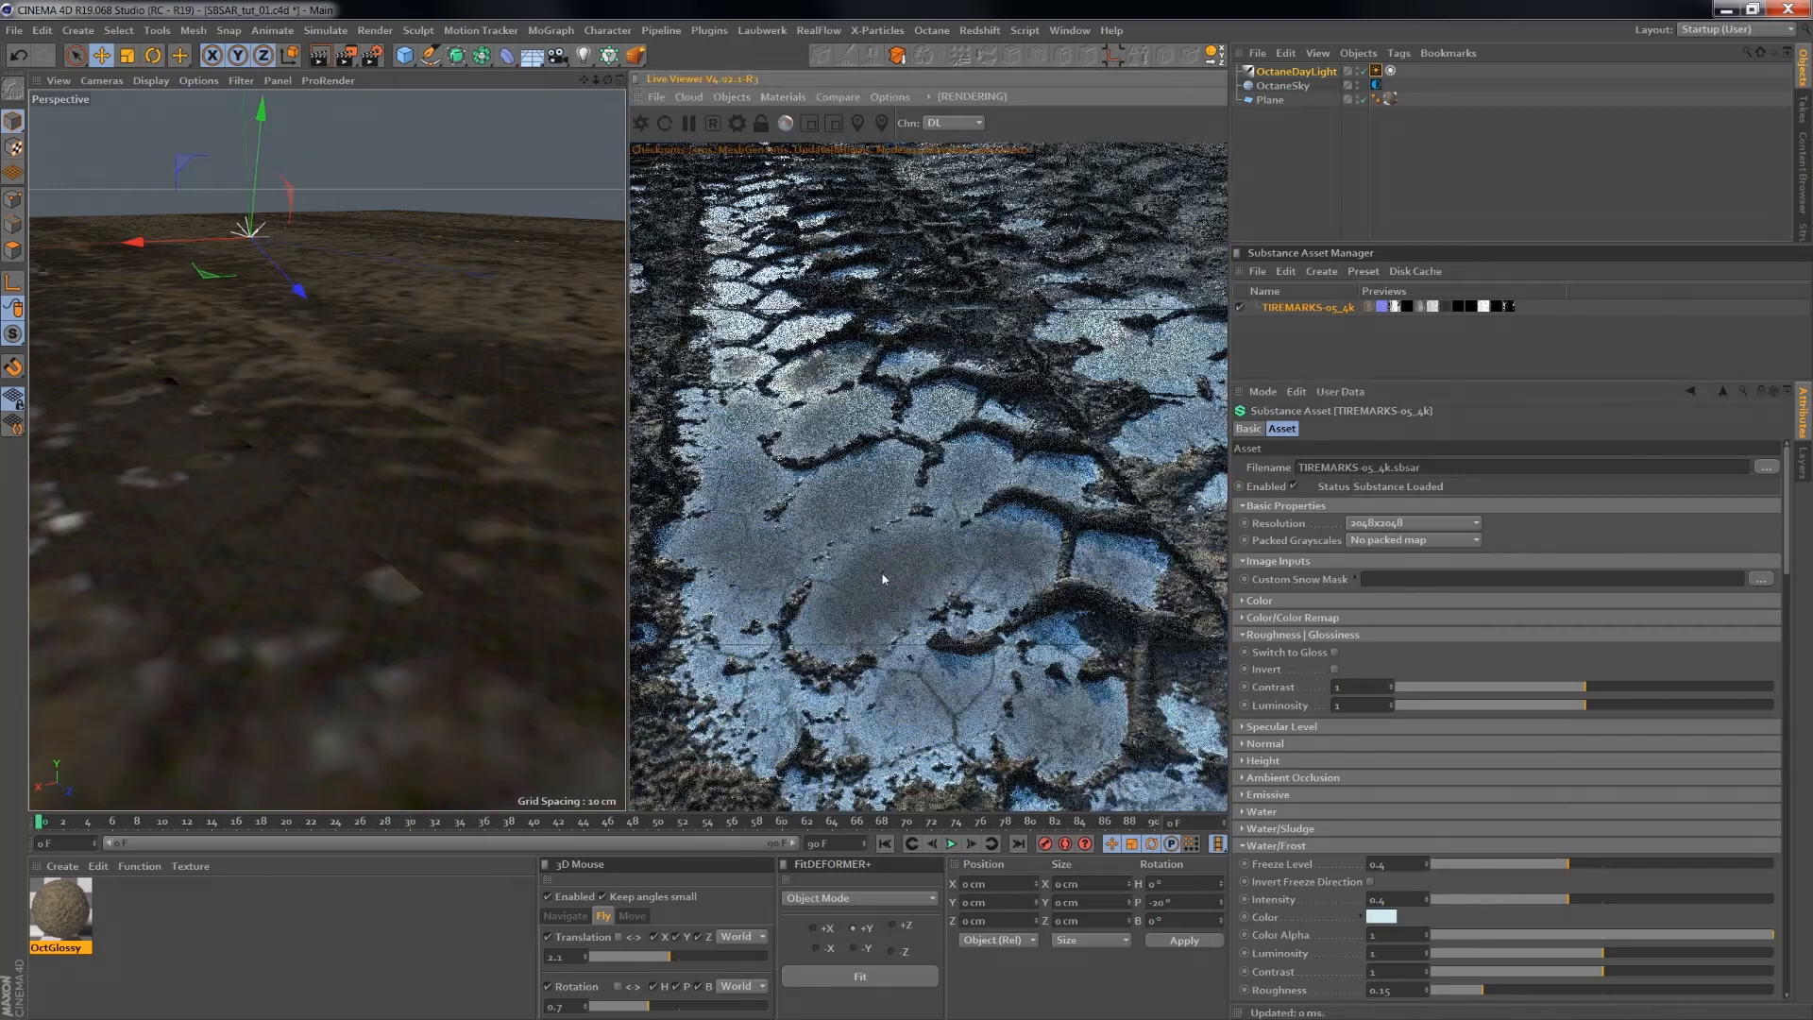
{"action": "left_click_drag", "start_coordinate": [1568, 899], "coordinate": [1518, 899]}
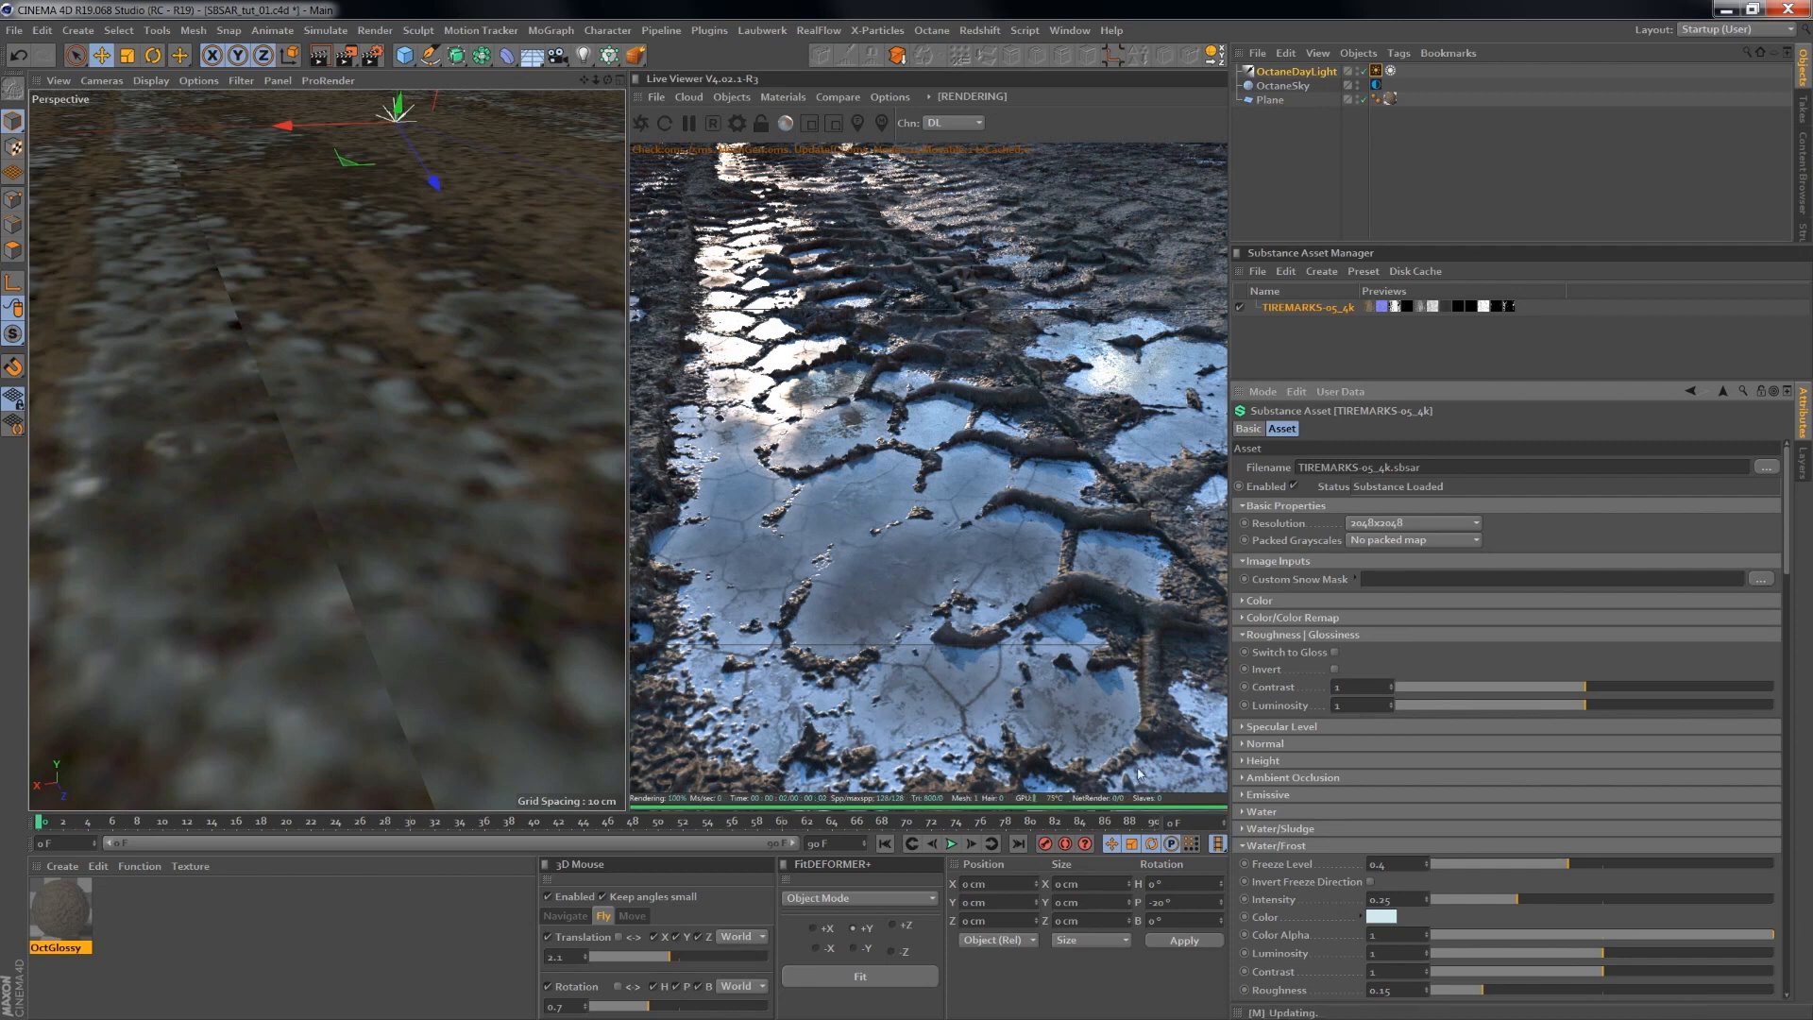
{"action": "left_click_drag", "start_coordinate": [1791, 523], "coordinate": [1803, 603]}
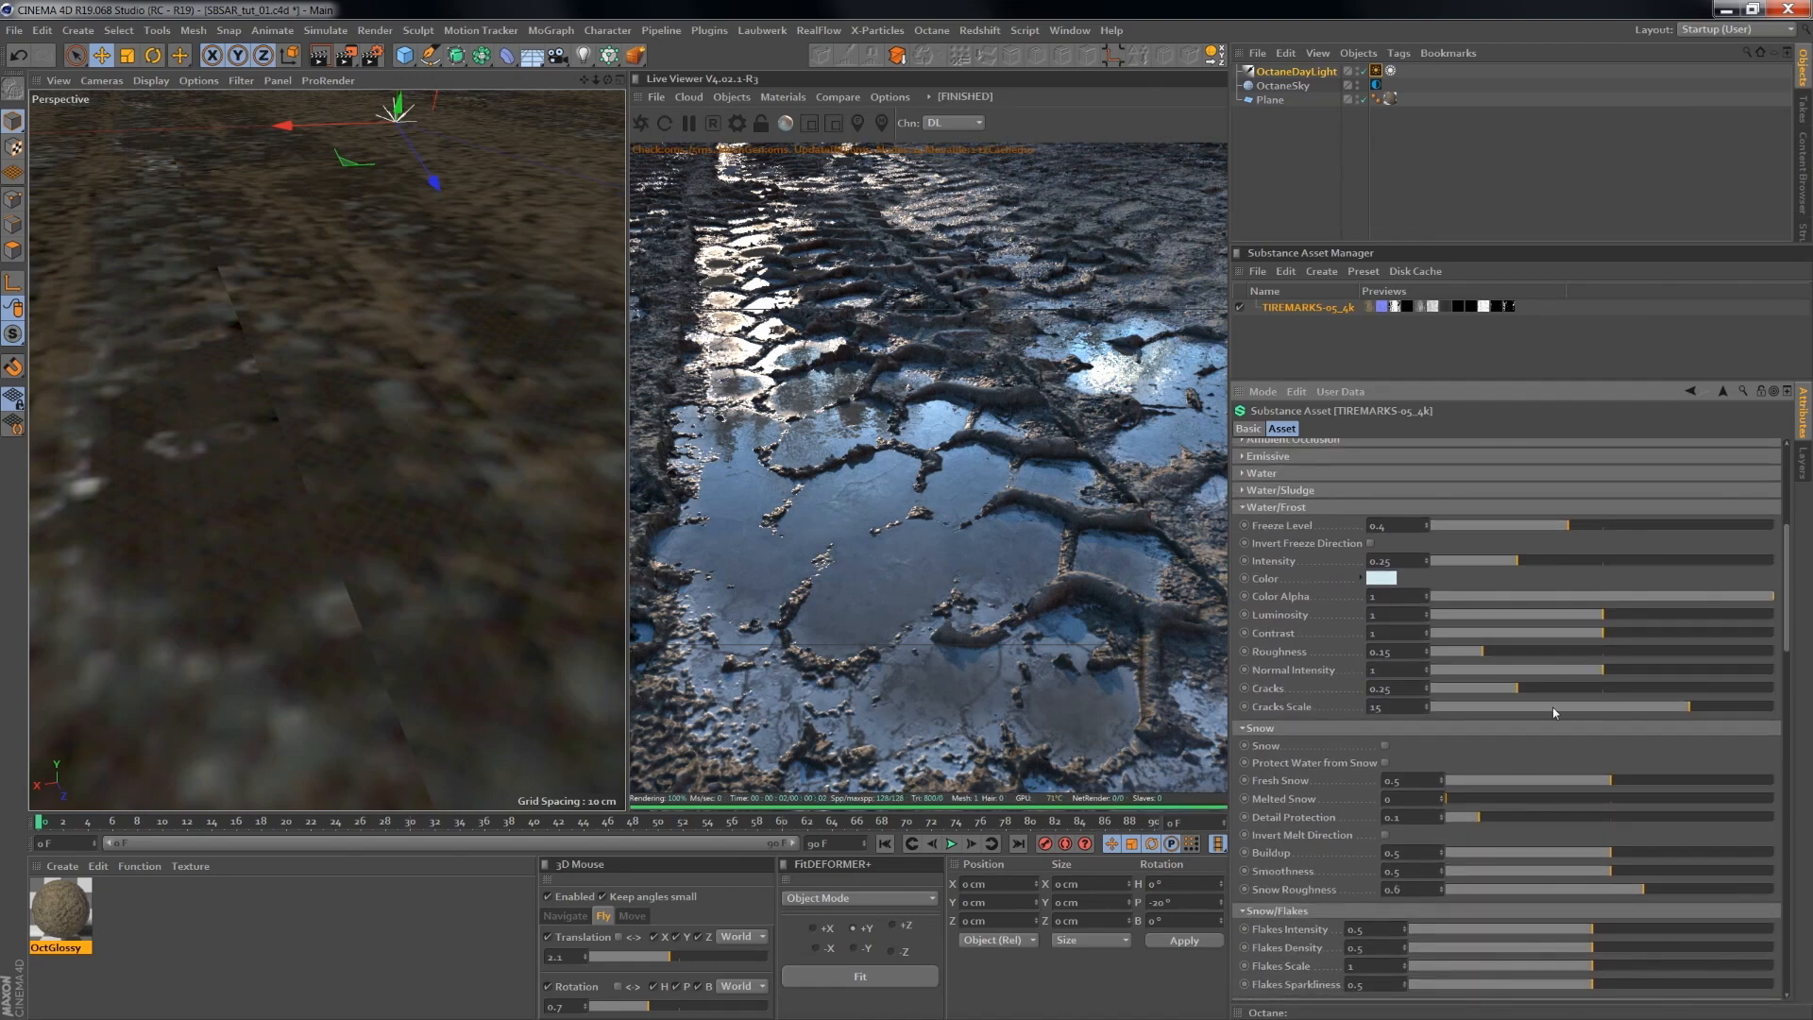
{"action": "left_click_drag", "start_coordinate": [1555, 709], "coordinate": [1598, 708]}
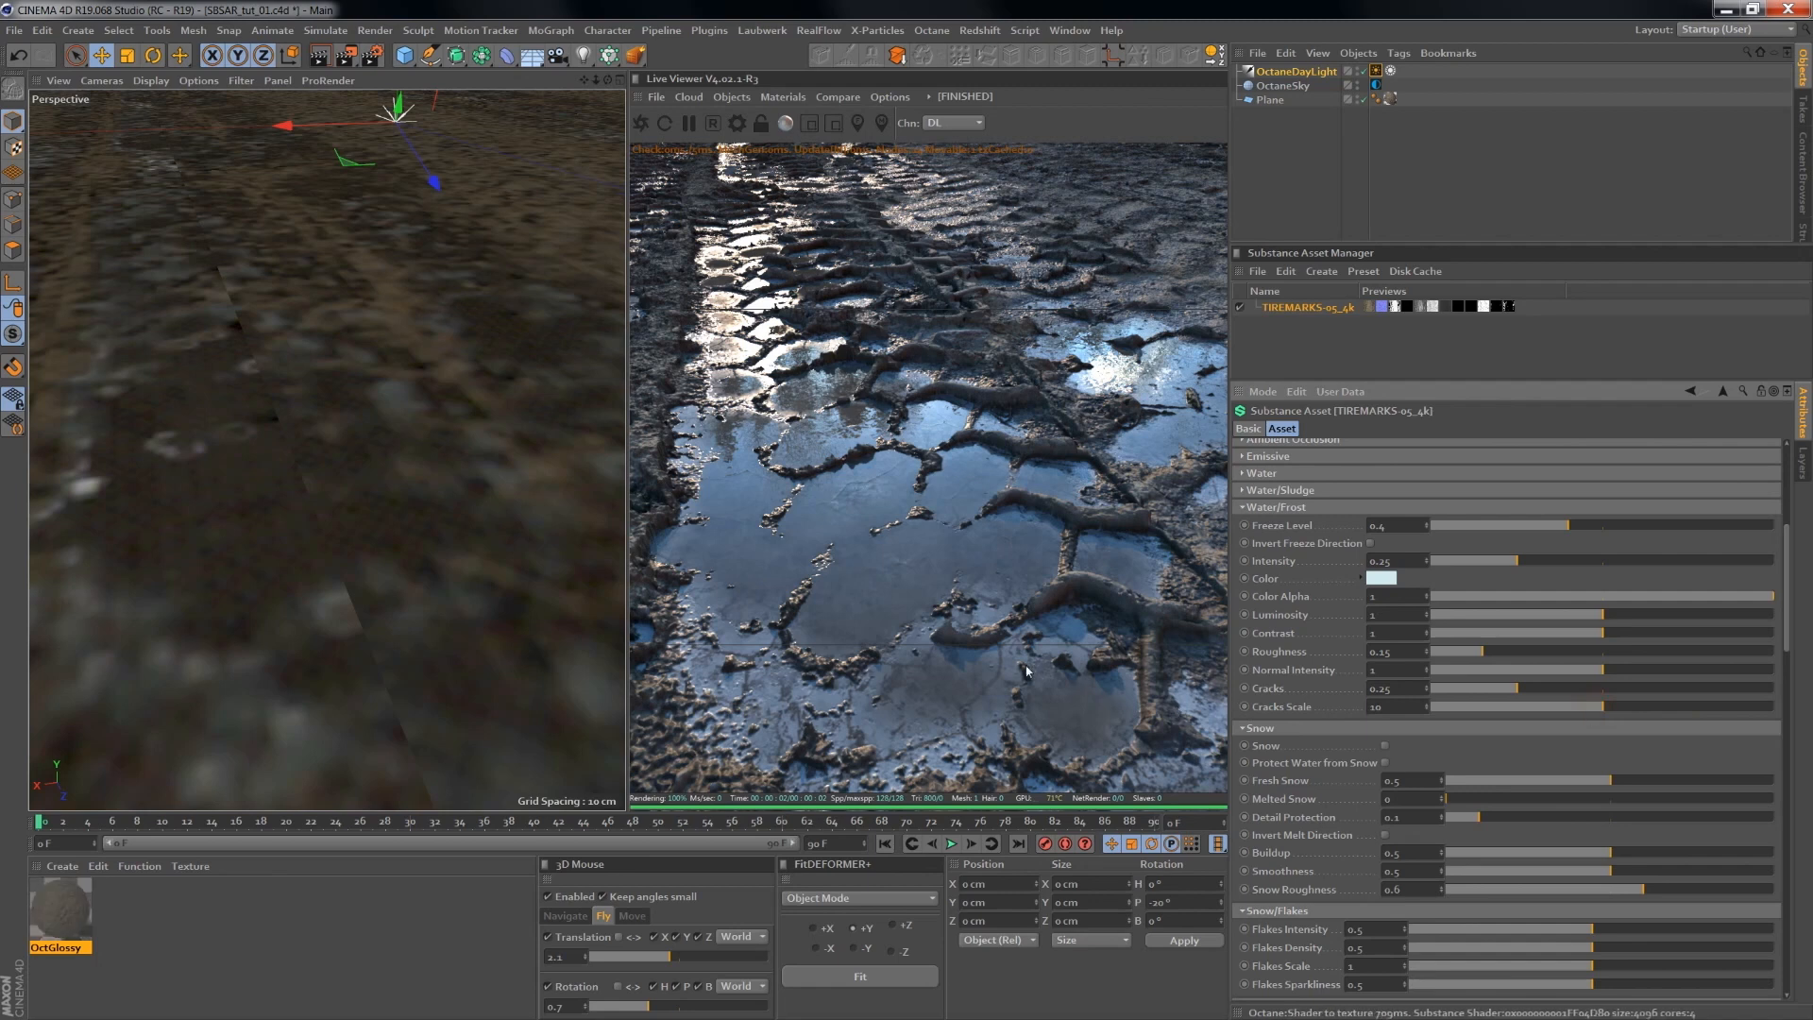
{"action": "left_click", "coordinate": [1243, 508]}
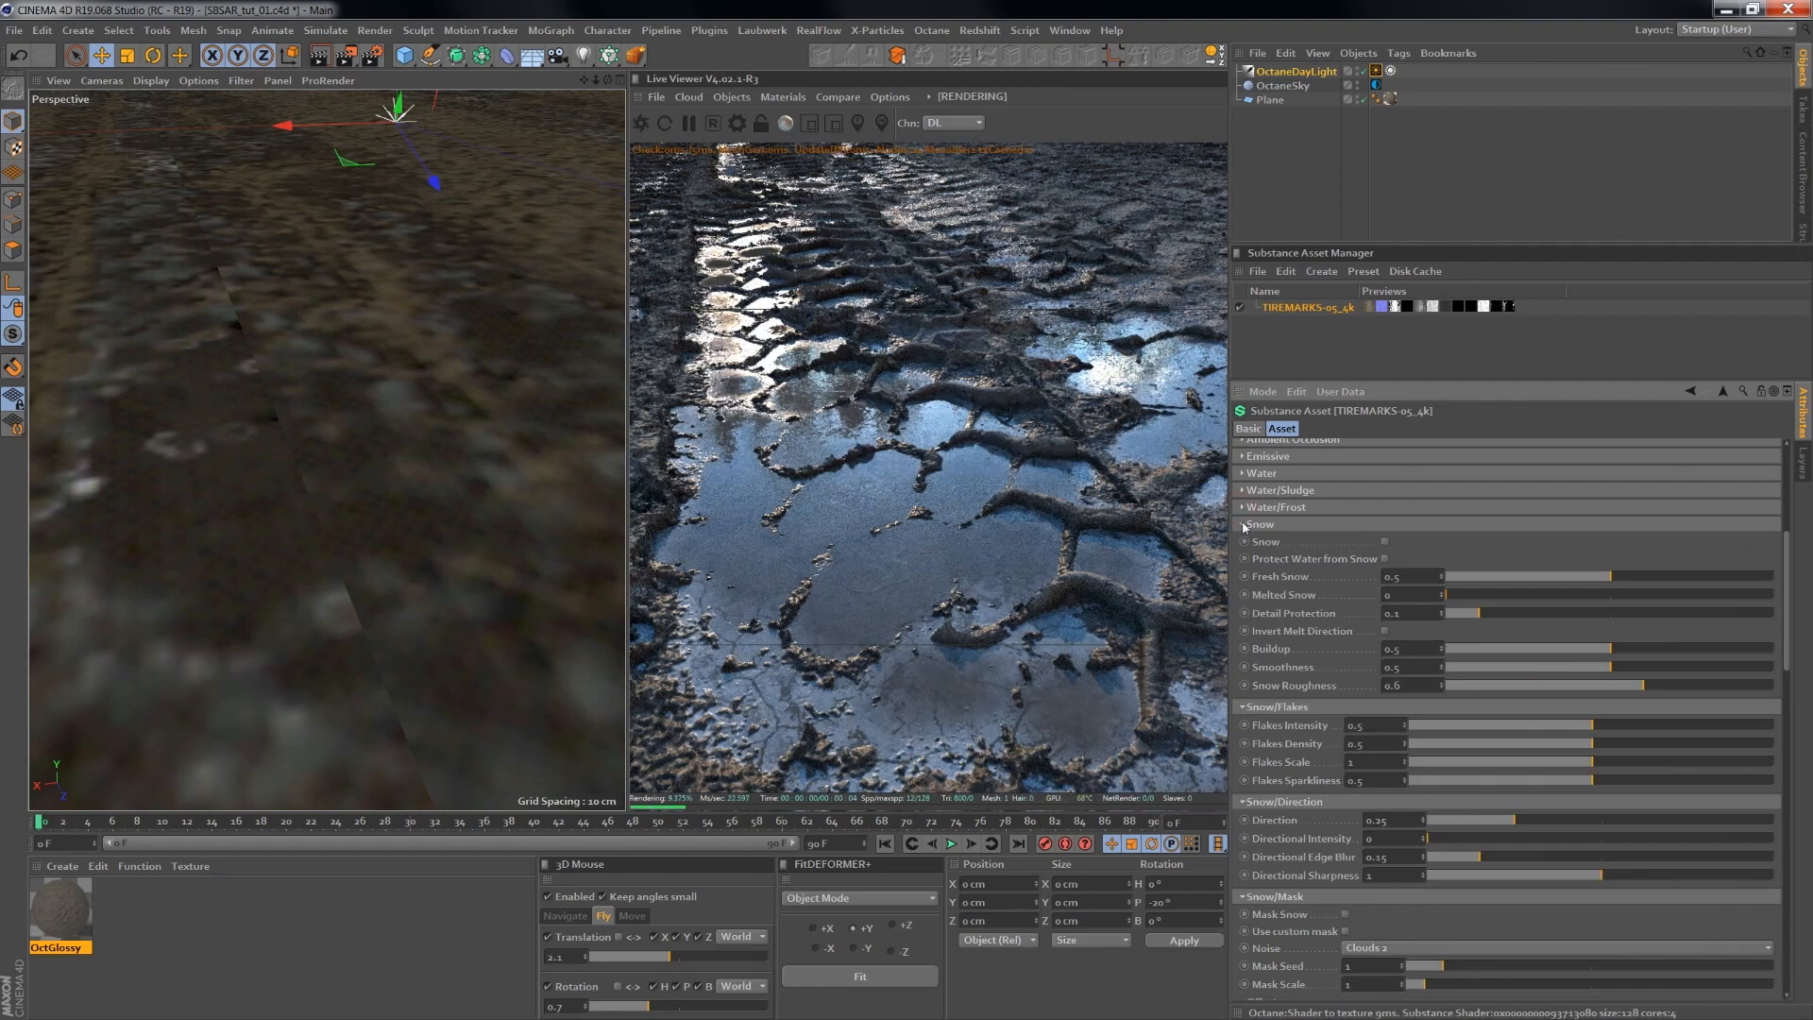
- Enable Snow and Protect Water from Snow on the tire marks substance
{"action": "left_click_drag", "start_coordinate": [891, 529], "coordinate": [1059, 494]}
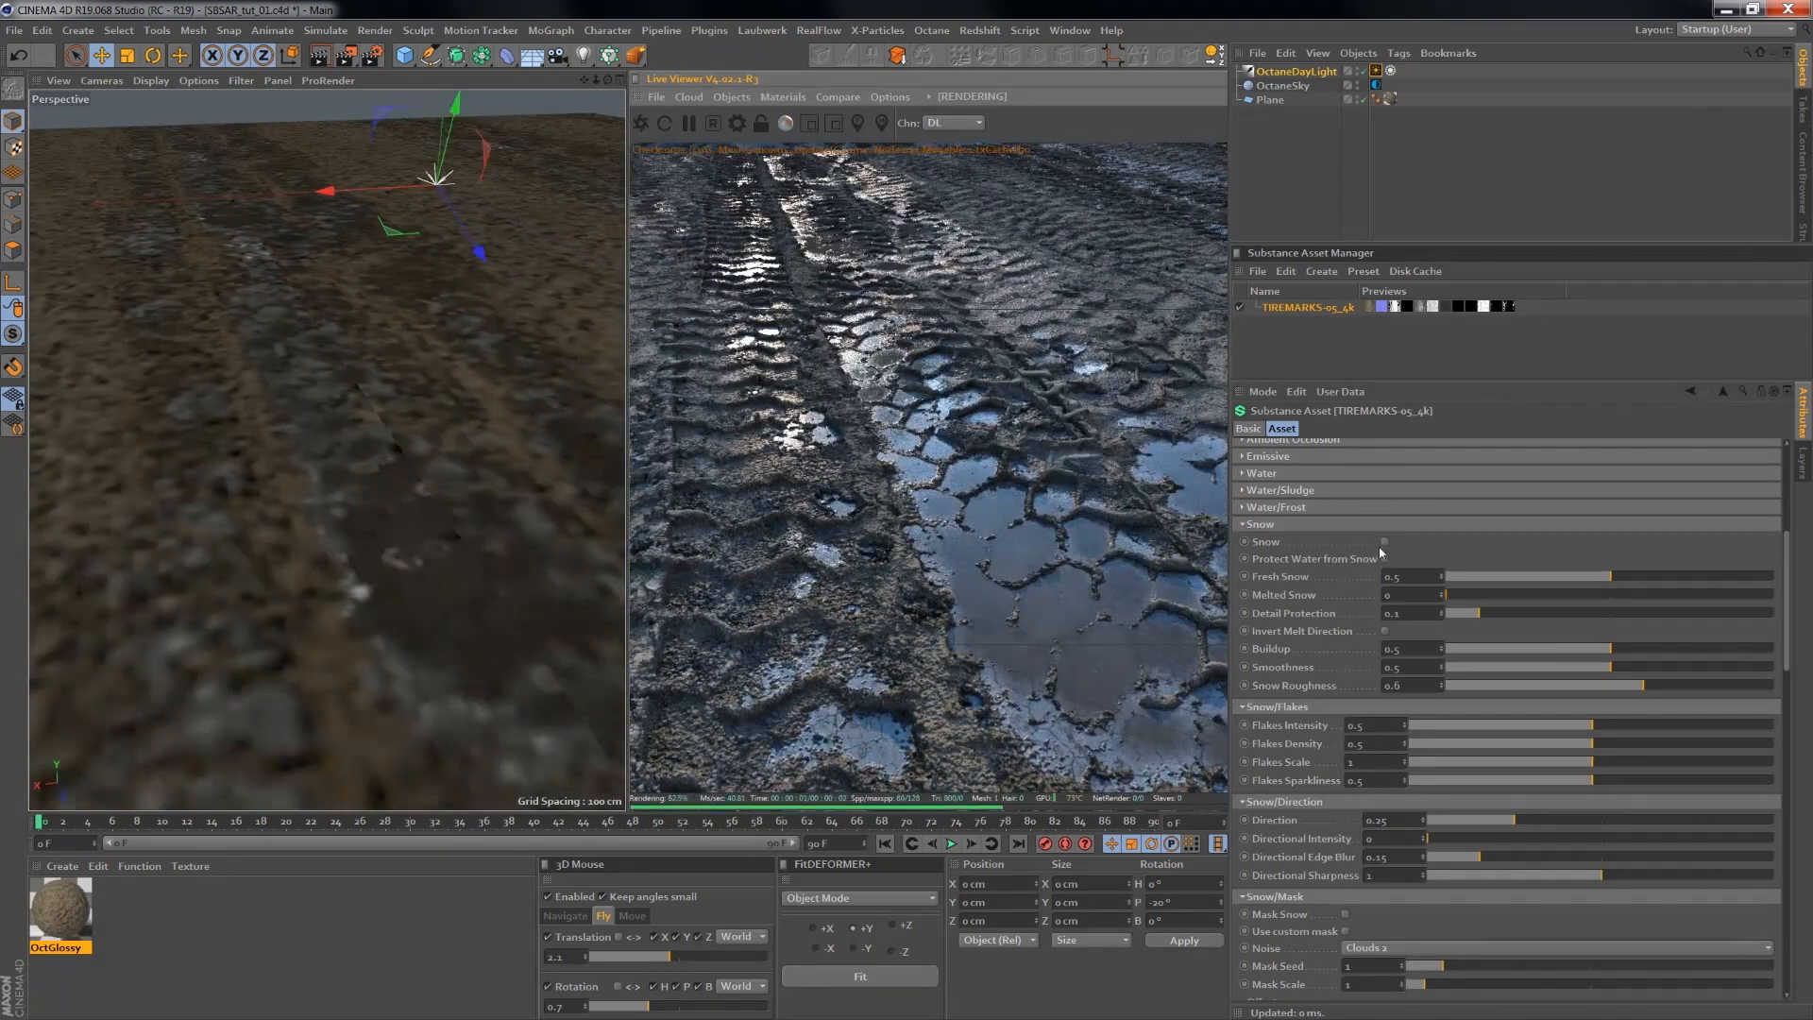
{"action": "left_click", "coordinate": [1386, 541]}
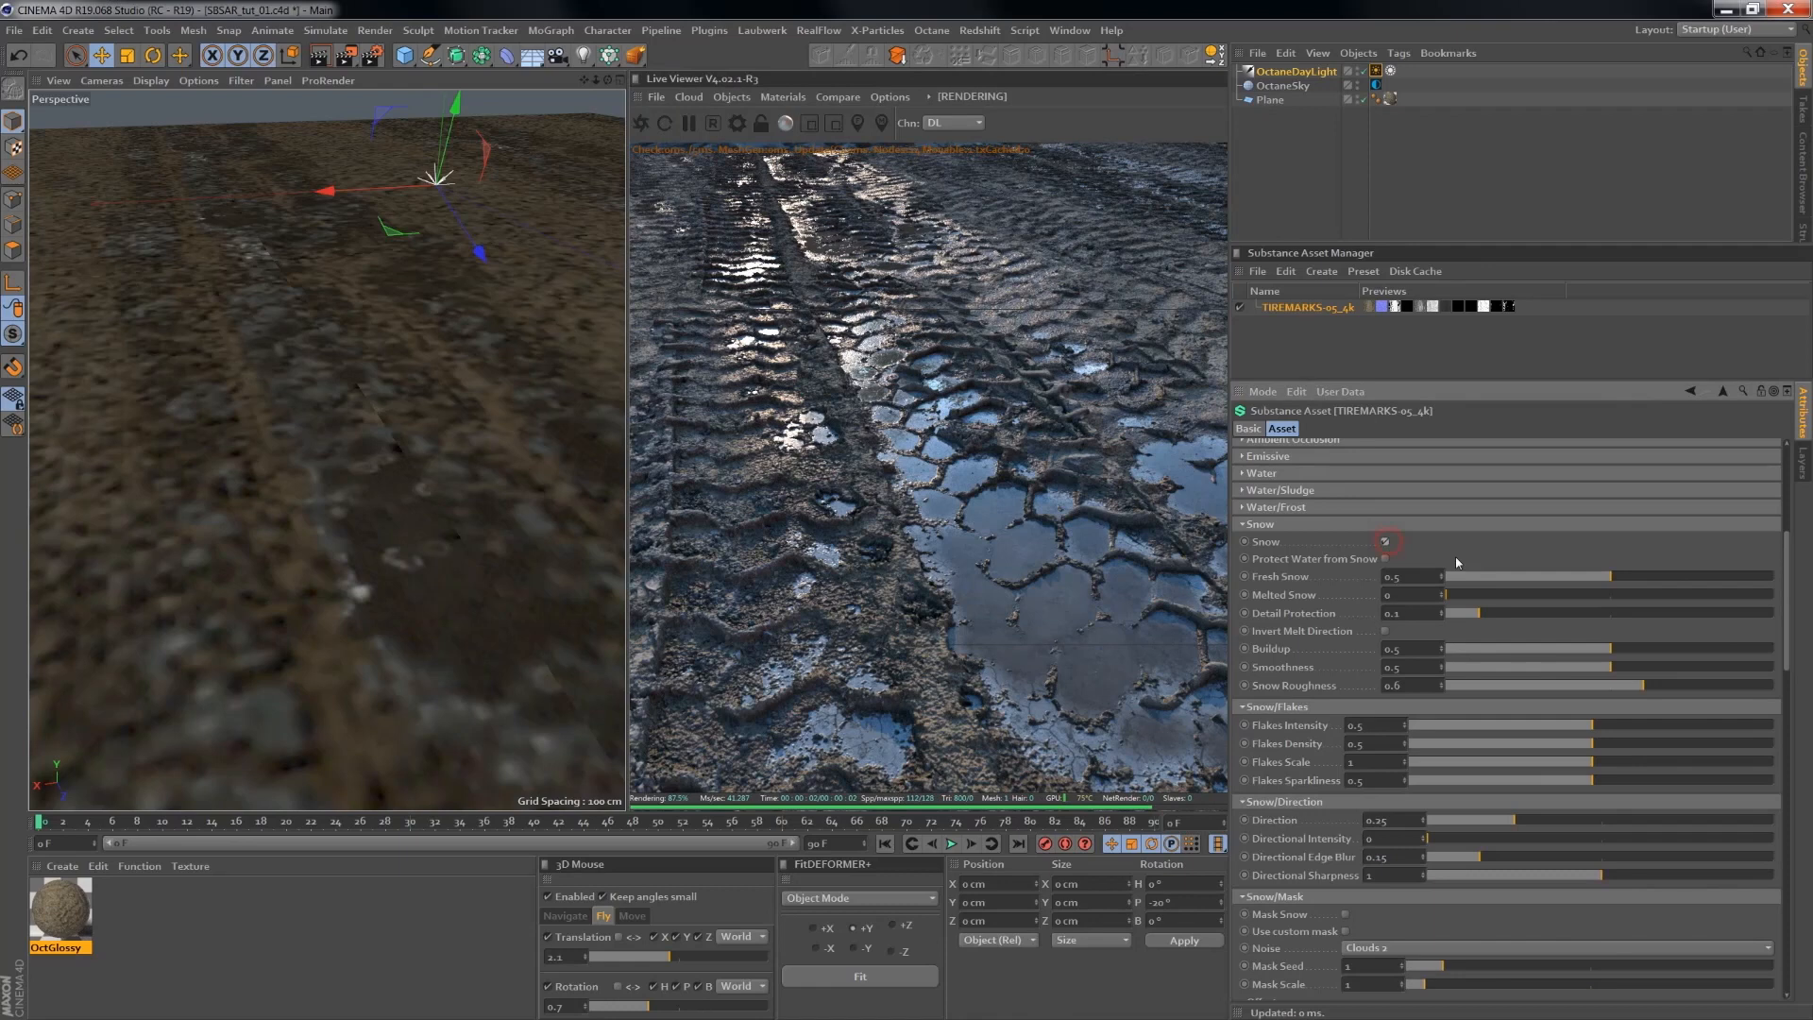
{"action": "left_click", "coordinate": [1384, 559]}
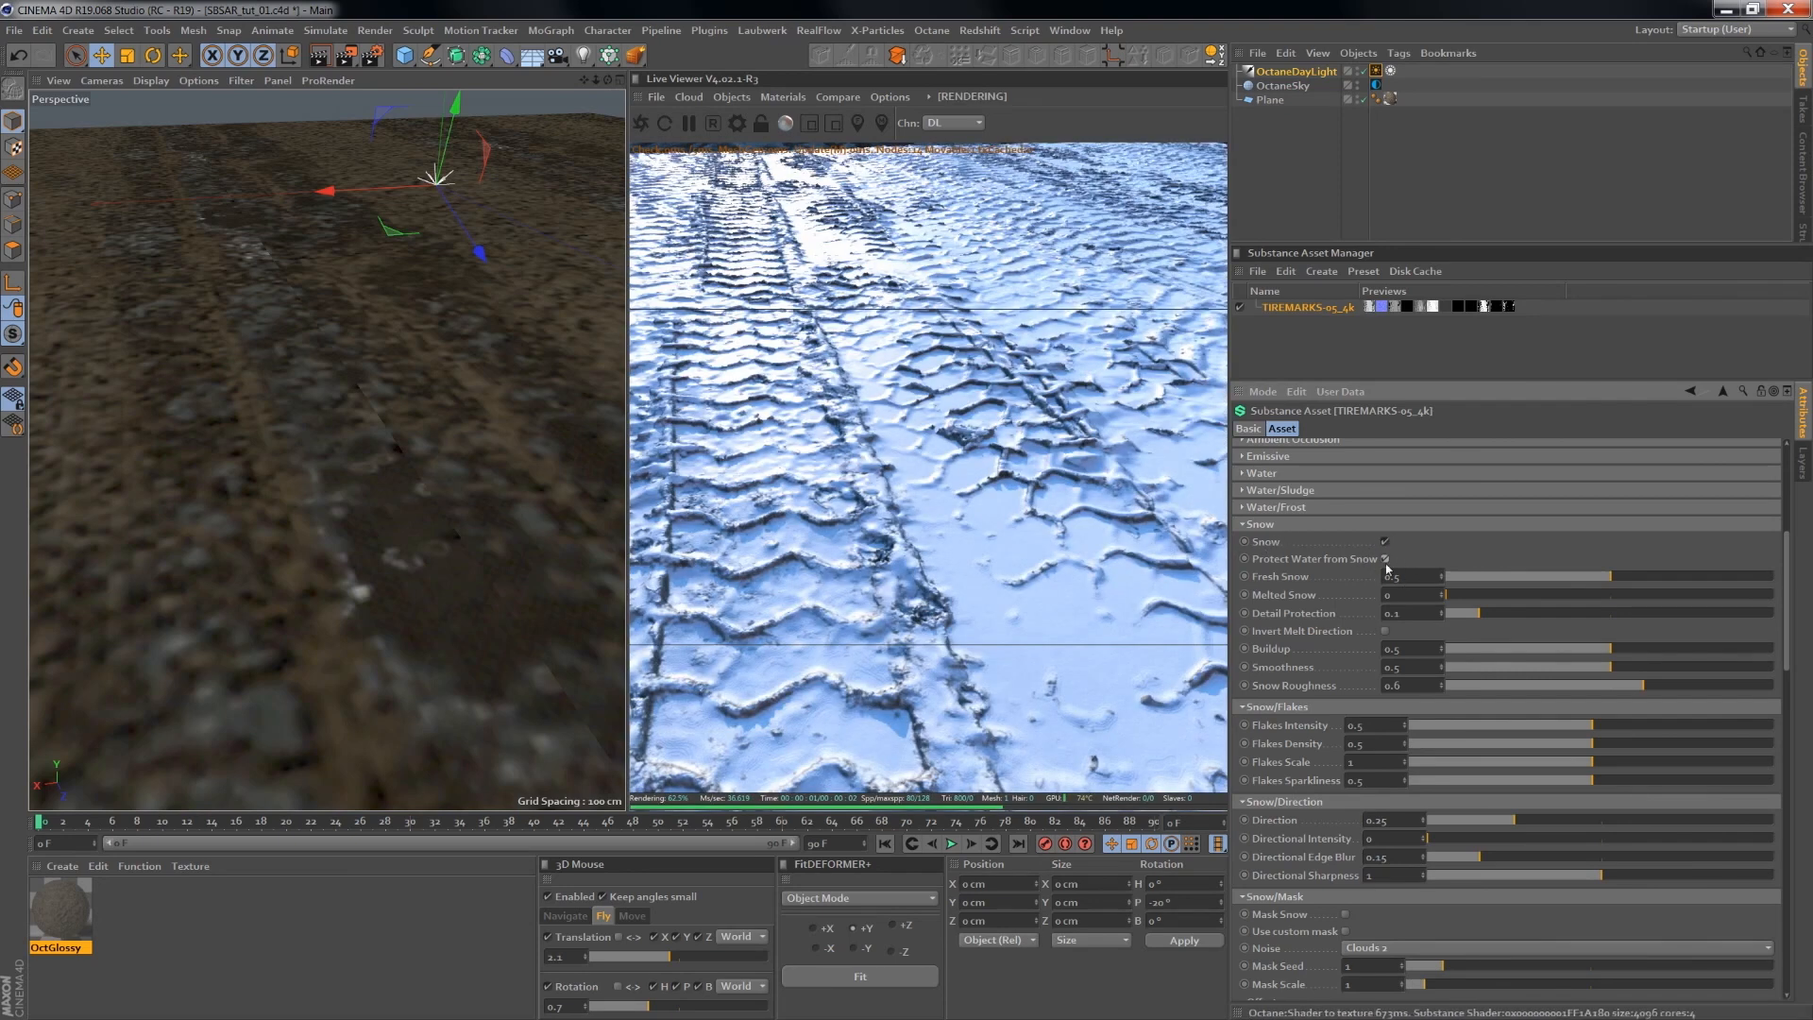
{"action": "left_click", "coordinate": [1386, 558]}
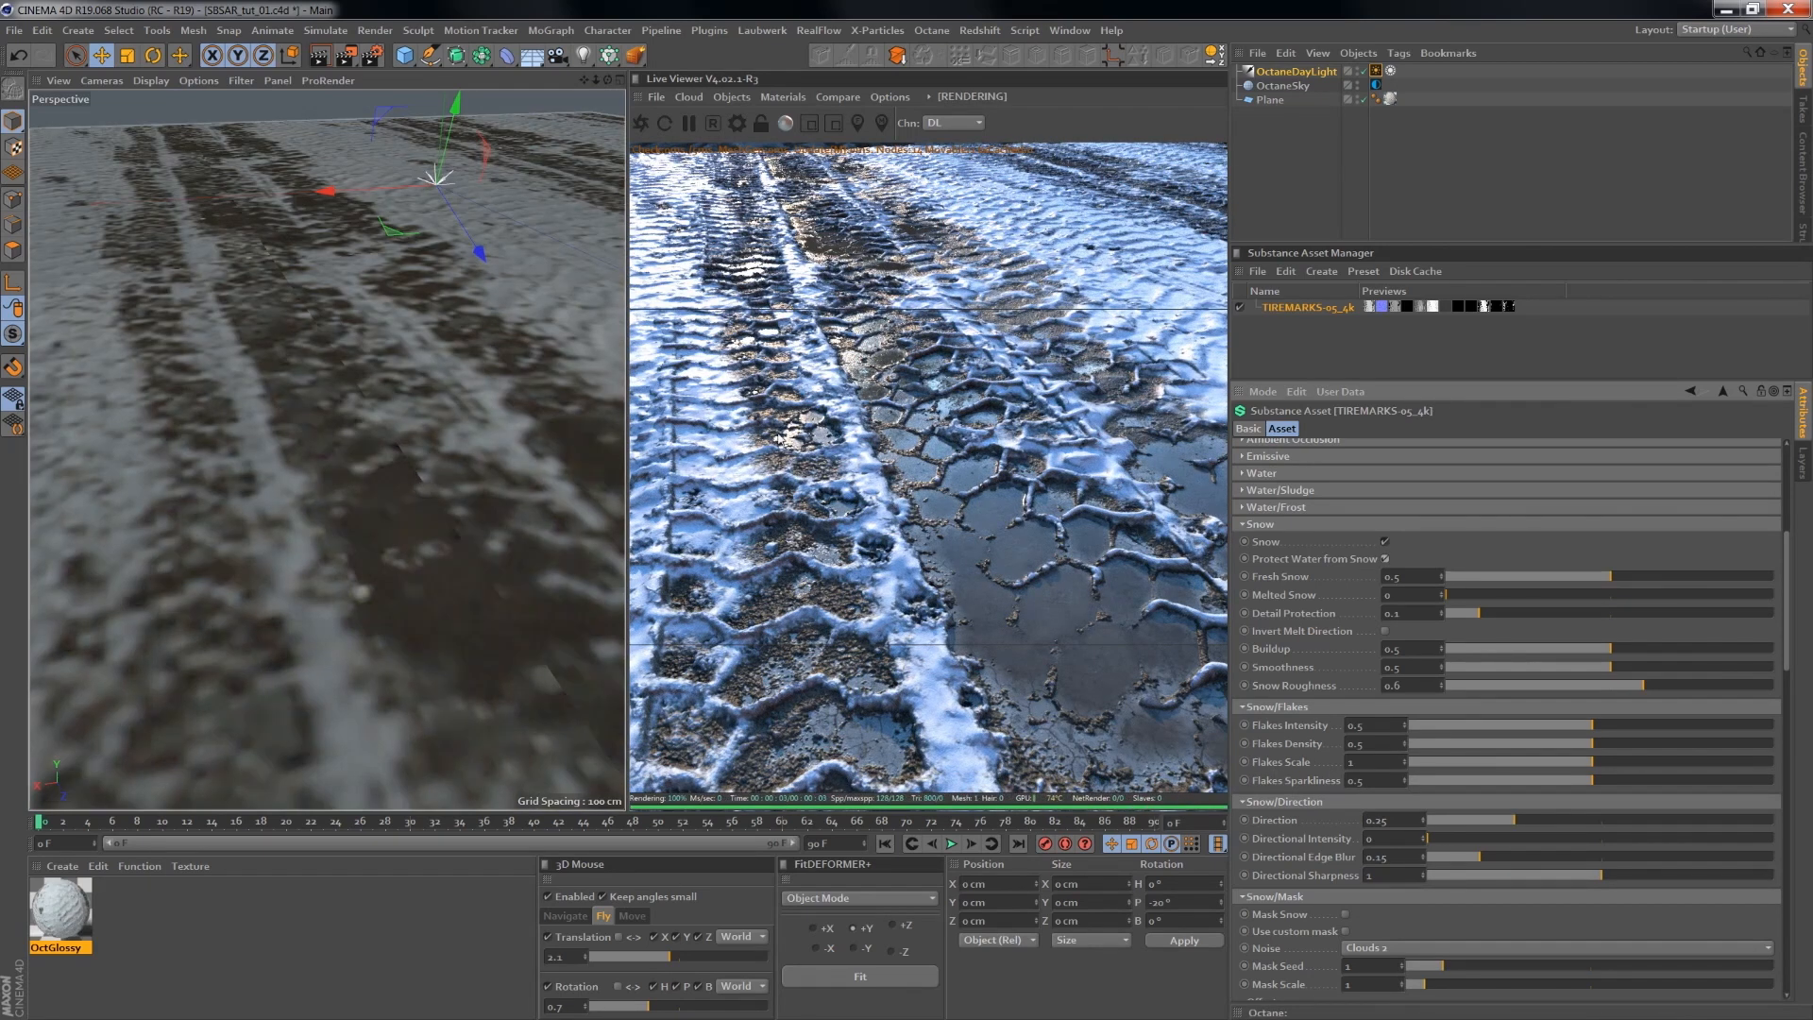
- Disable the TIREMARKS-05_4k asset in the Substance Asset Manager and turn off its Snow option
{"action": "left_click", "coordinate": [1365, 272]}
{"action": "mouse_move", "coordinate": [1312, 274]}
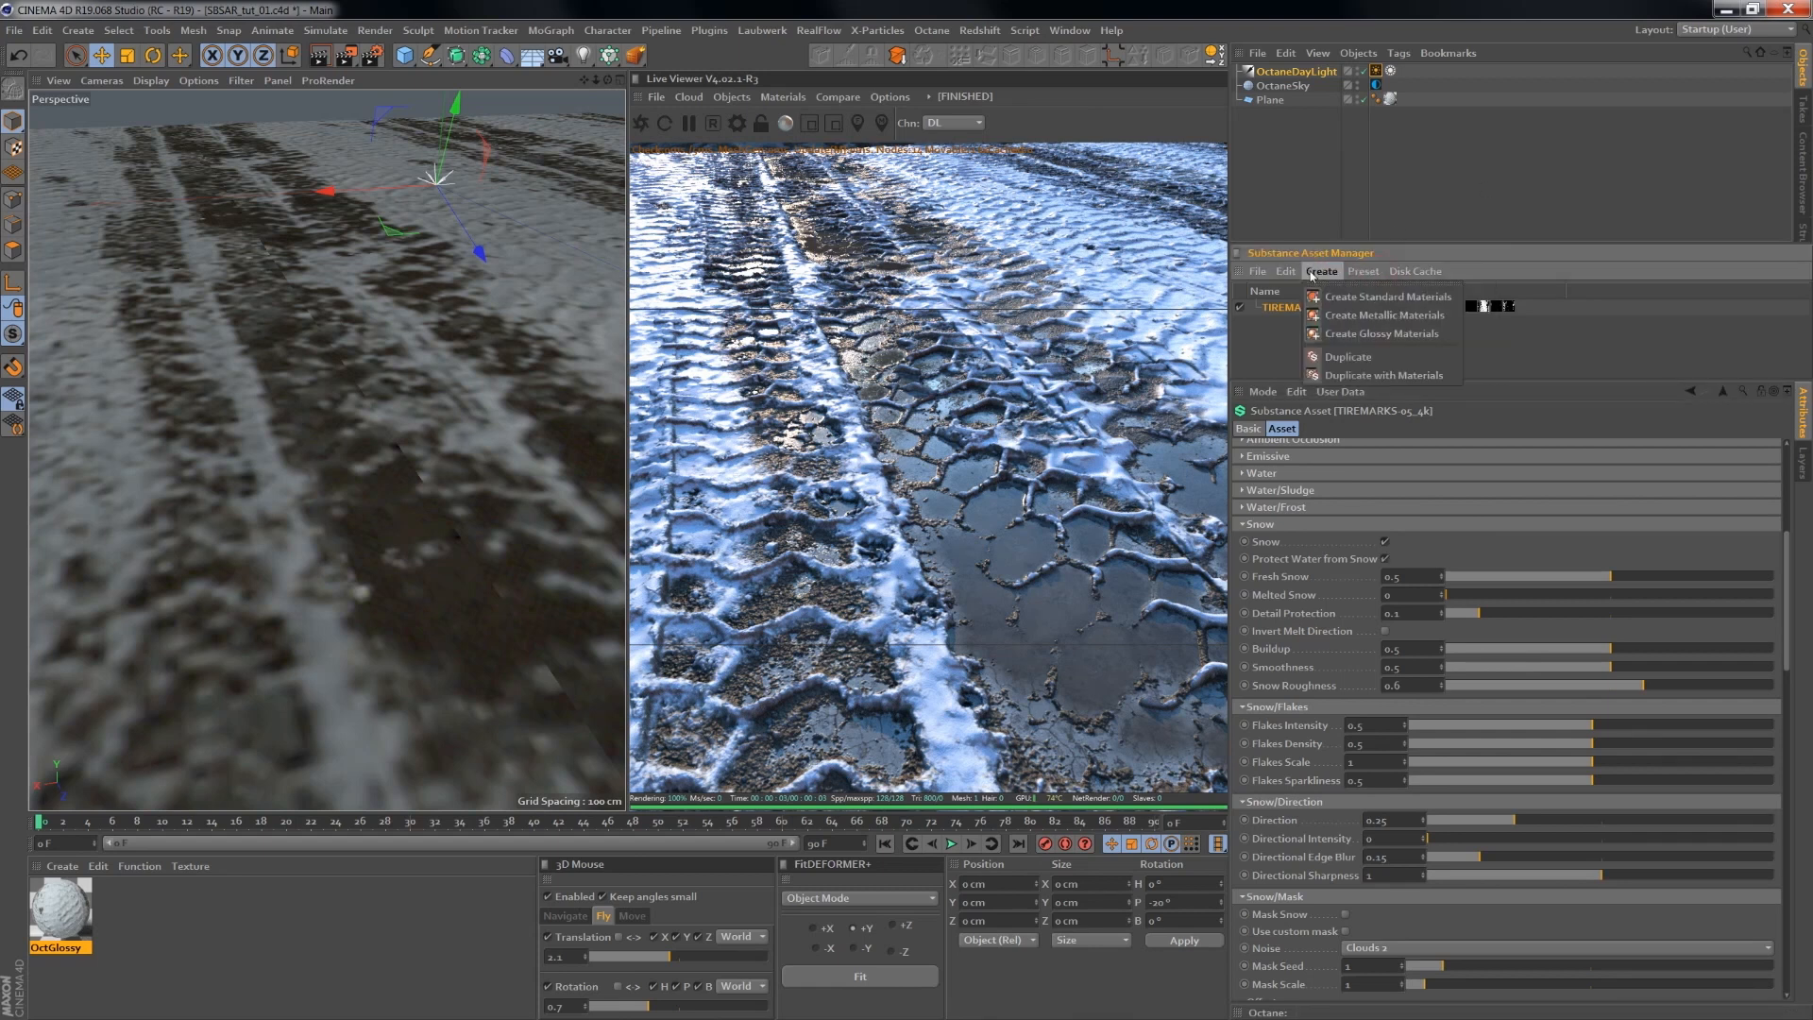
{"action": "left_click", "coordinate": [1239, 308]}
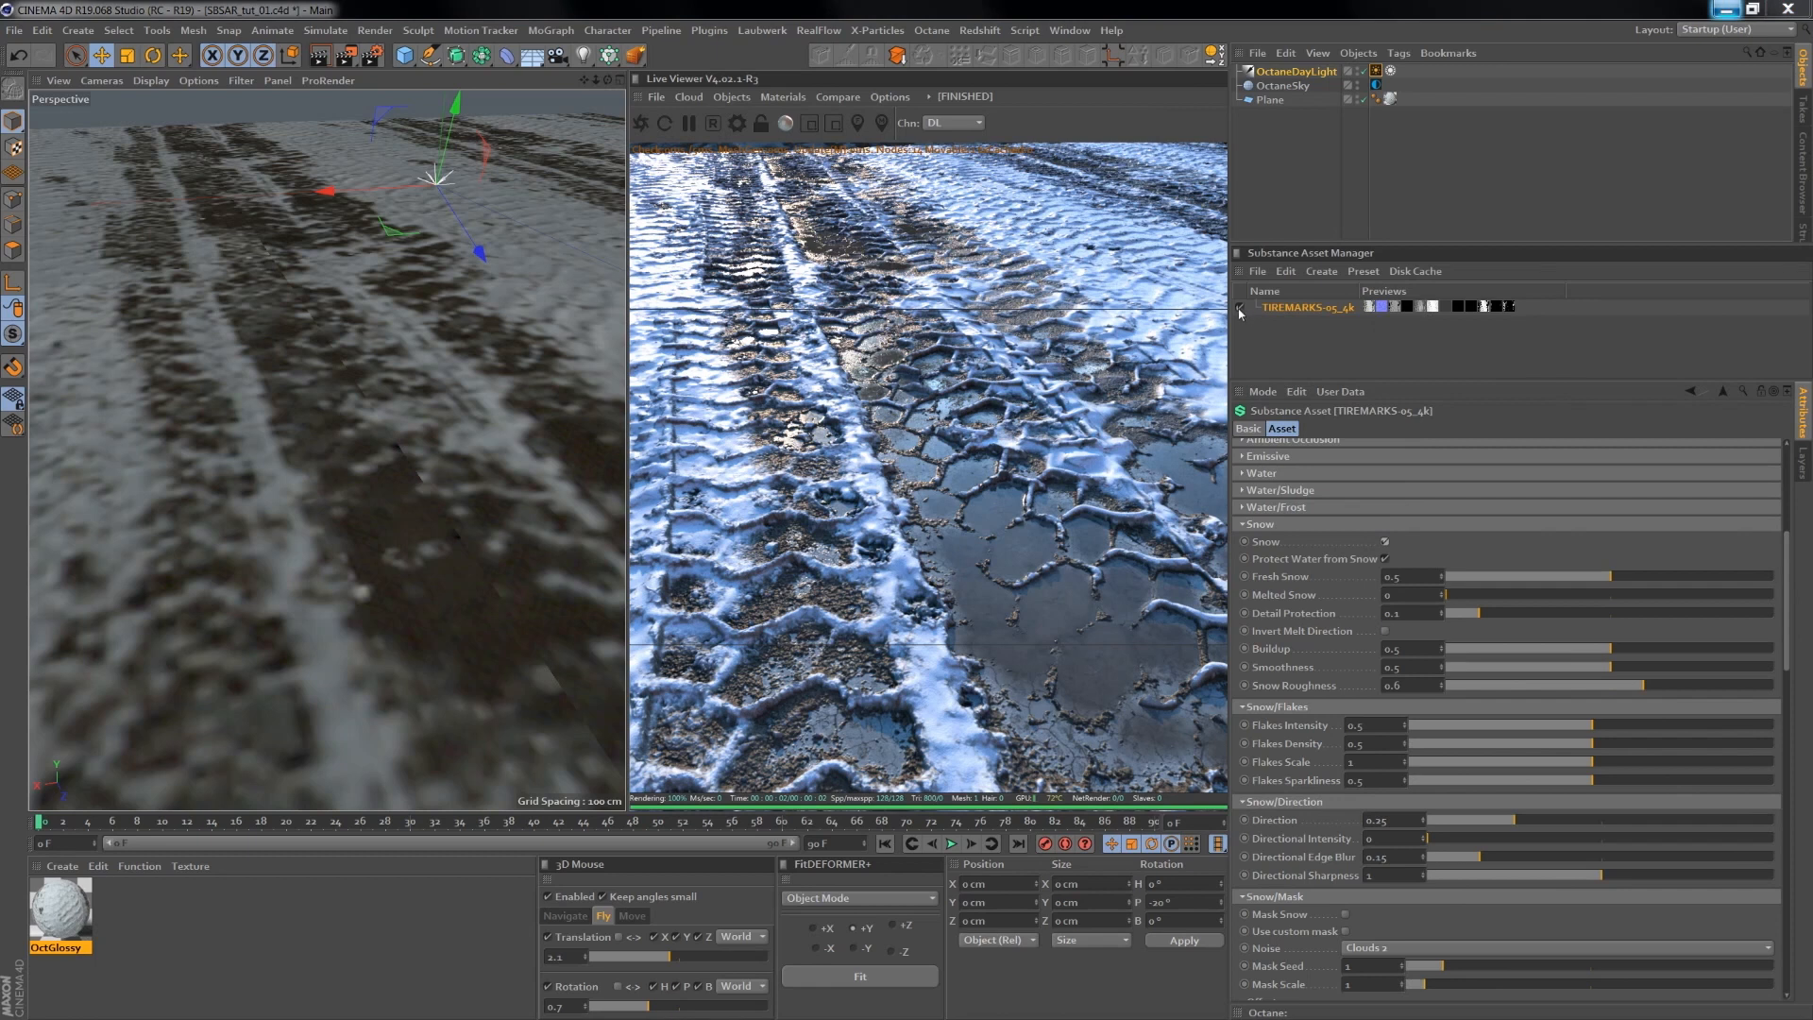
{"action": "left_click", "coordinate": [1240, 308]}
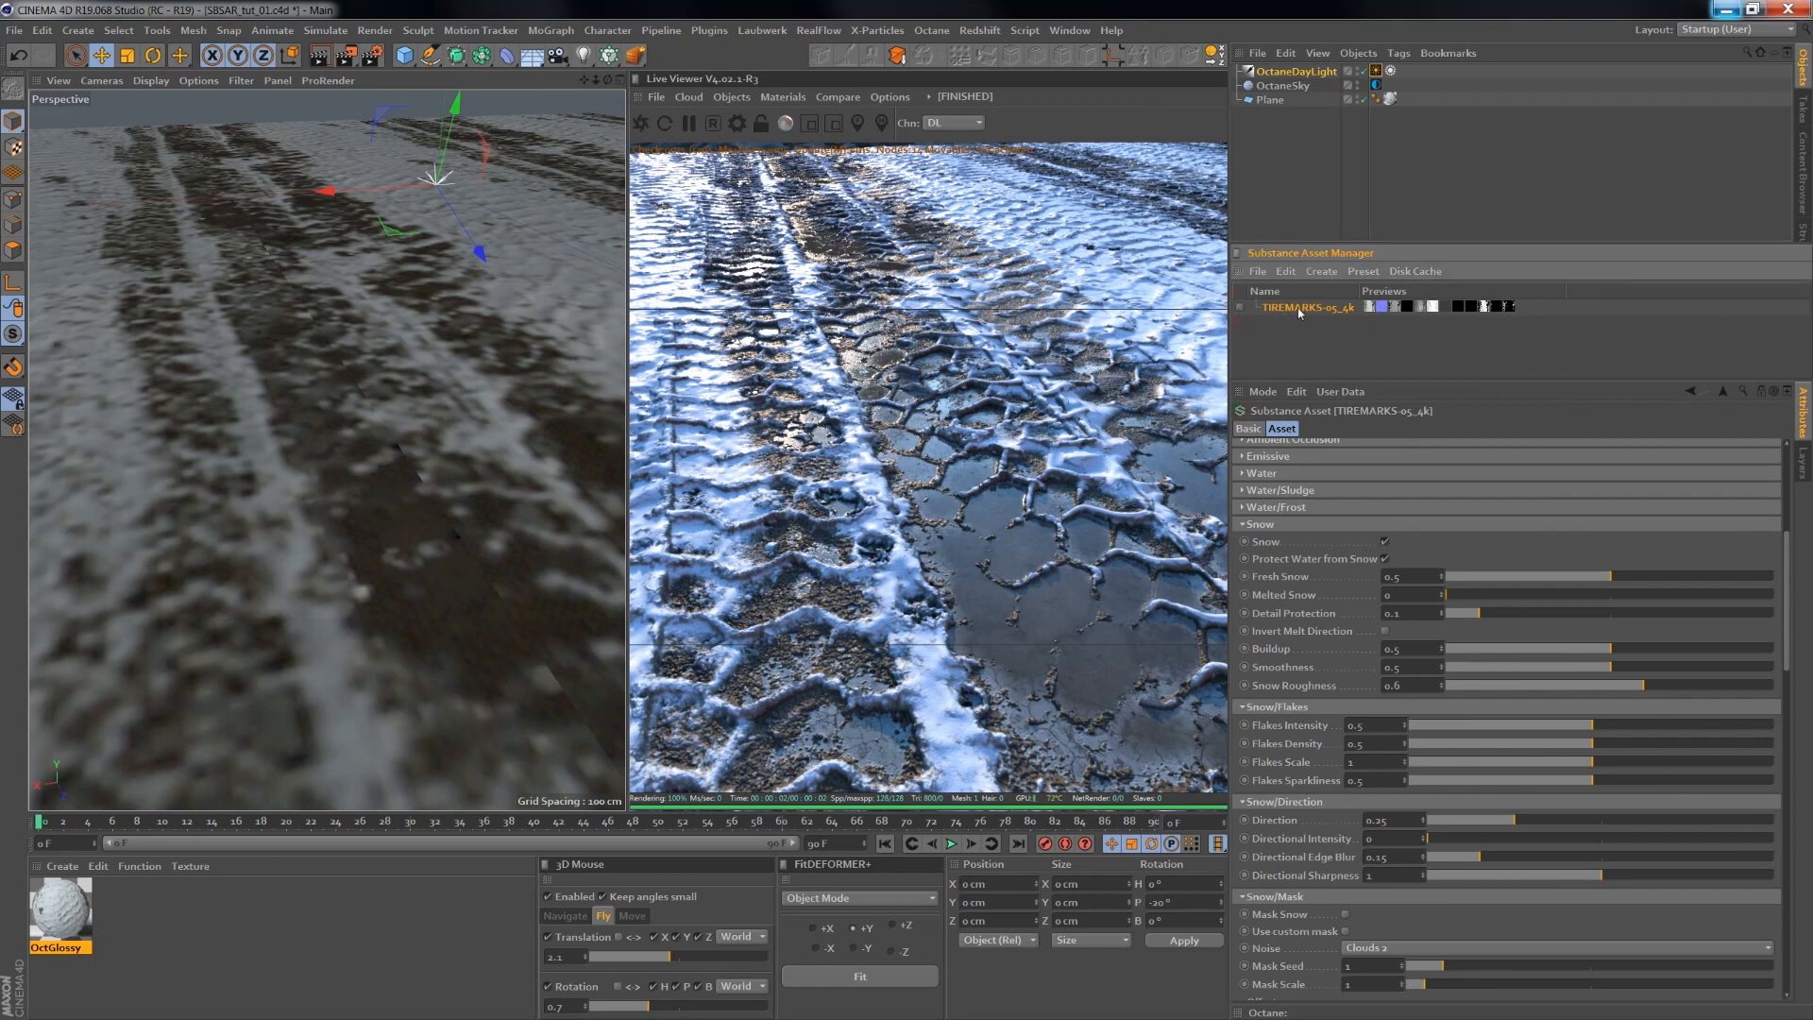
{"action": "left_click", "coordinate": [1386, 543]}
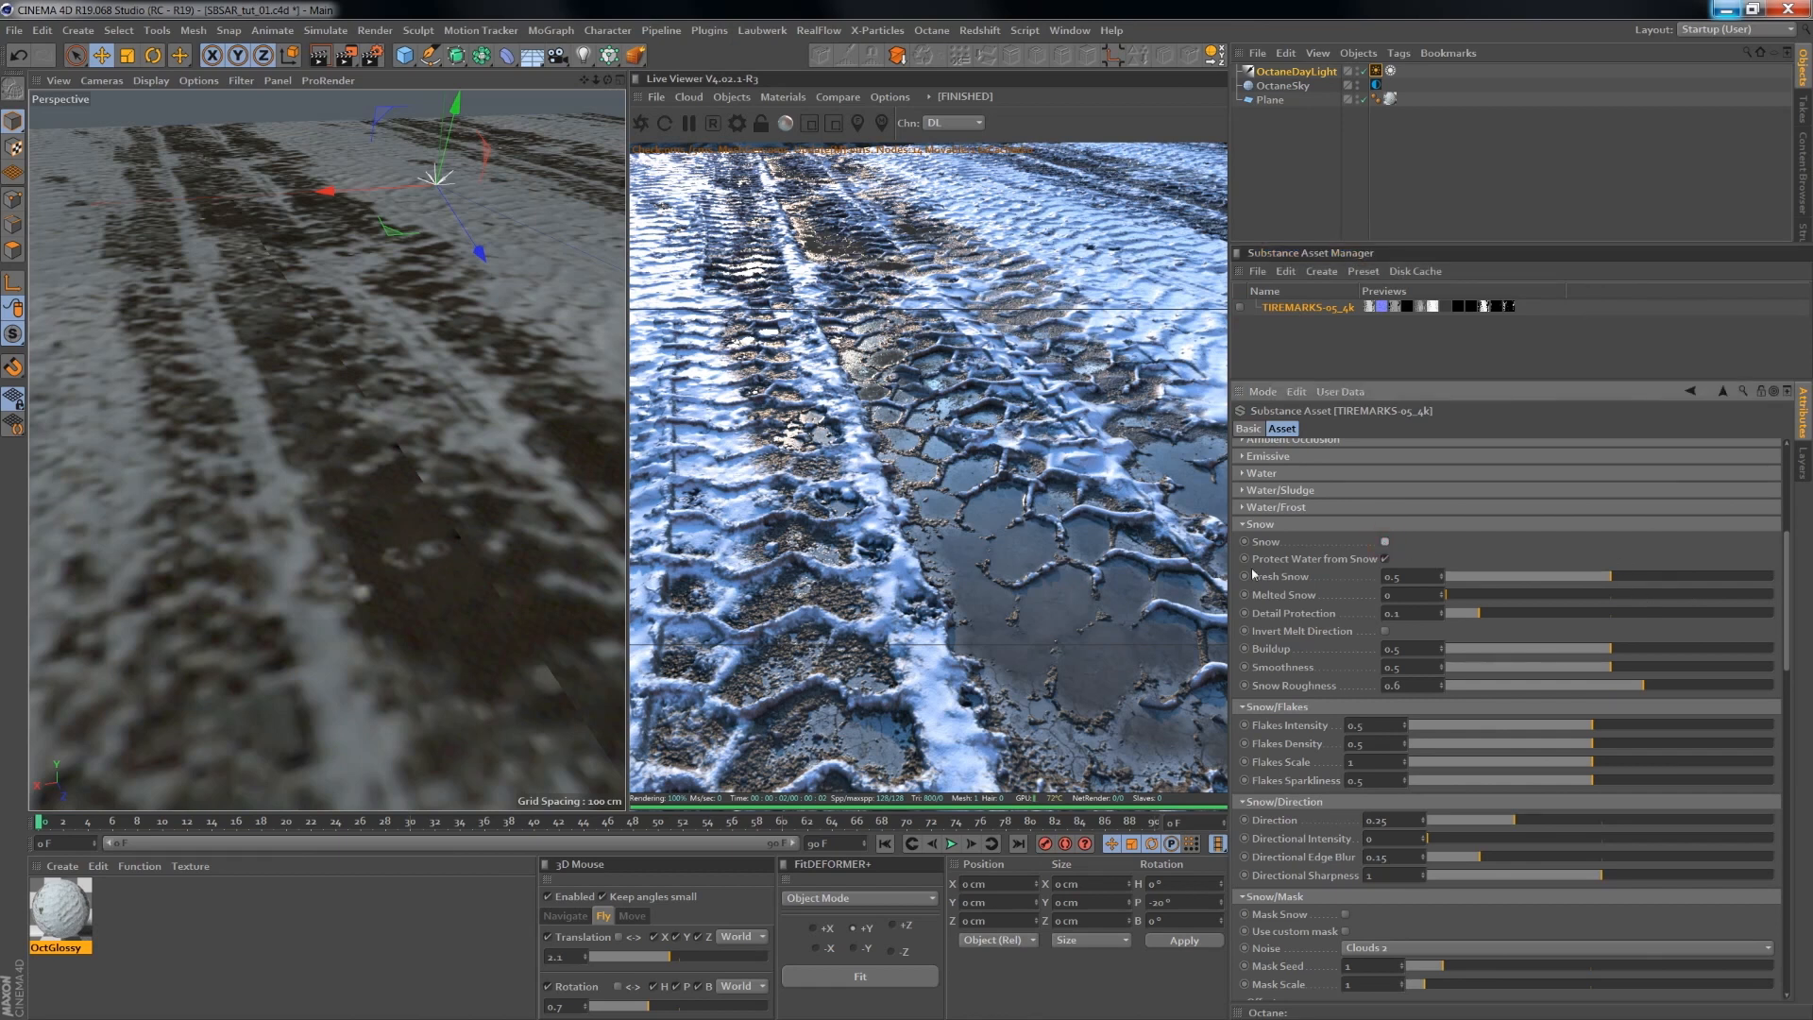
- Re-enable the TIREMARKS-05_4k asset to compare the surface without snow, and turn its Snow option back on
{"action": "left_click_drag", "start_coordinate": [940, 450], "coordinate": [987, 489]}
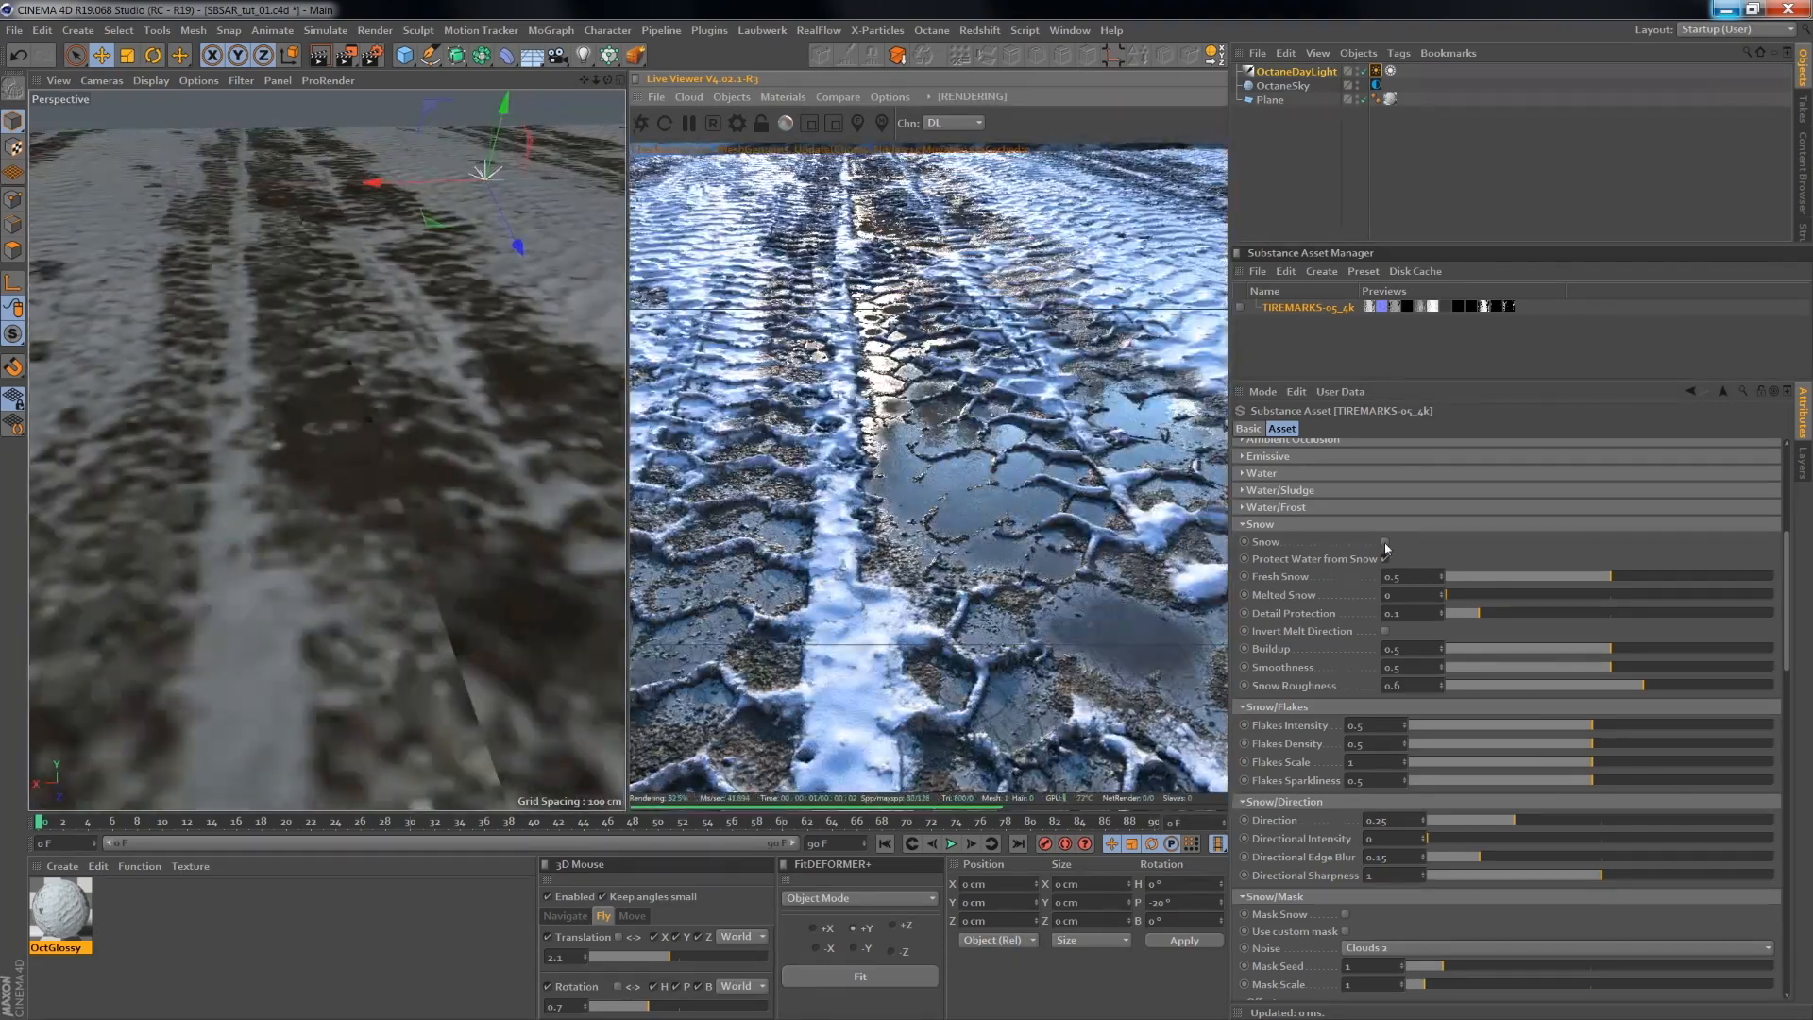
{"action": "left_click", "coordinate": [1240, 310]}
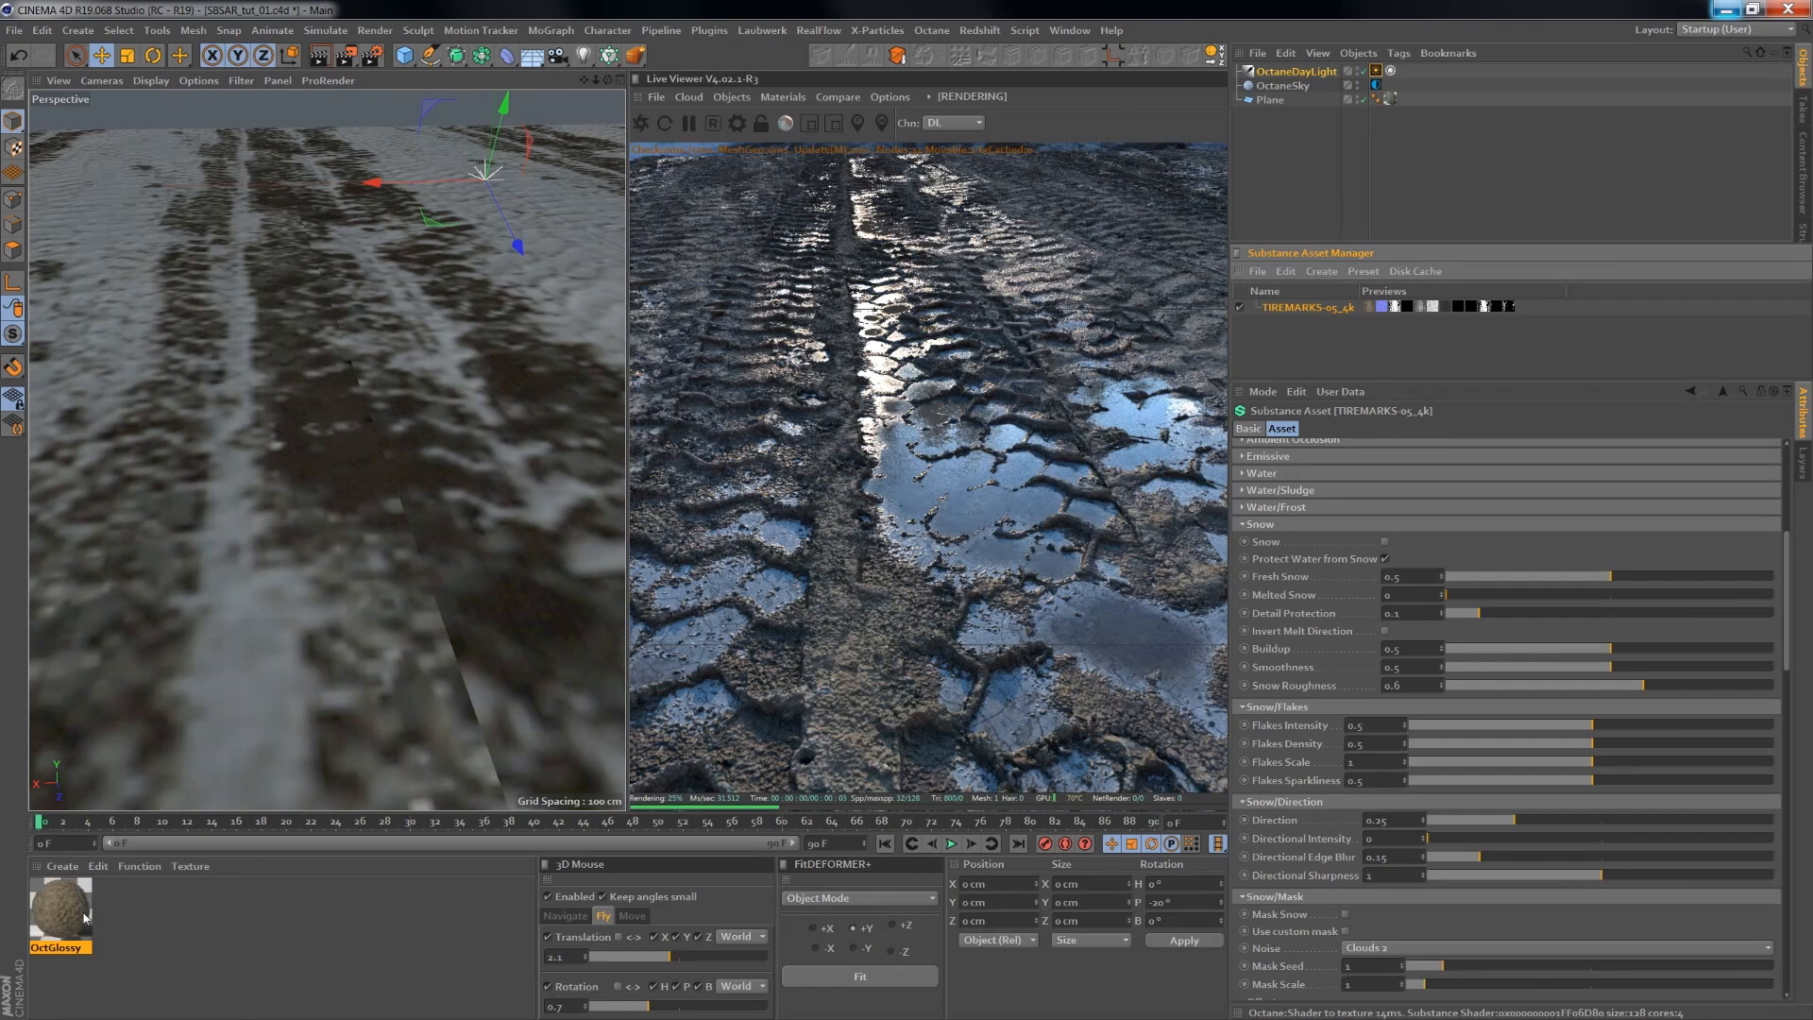
{"action": "left_click_drag", "start_coordinate": [871, 380], "coordinate": [979, 536]}
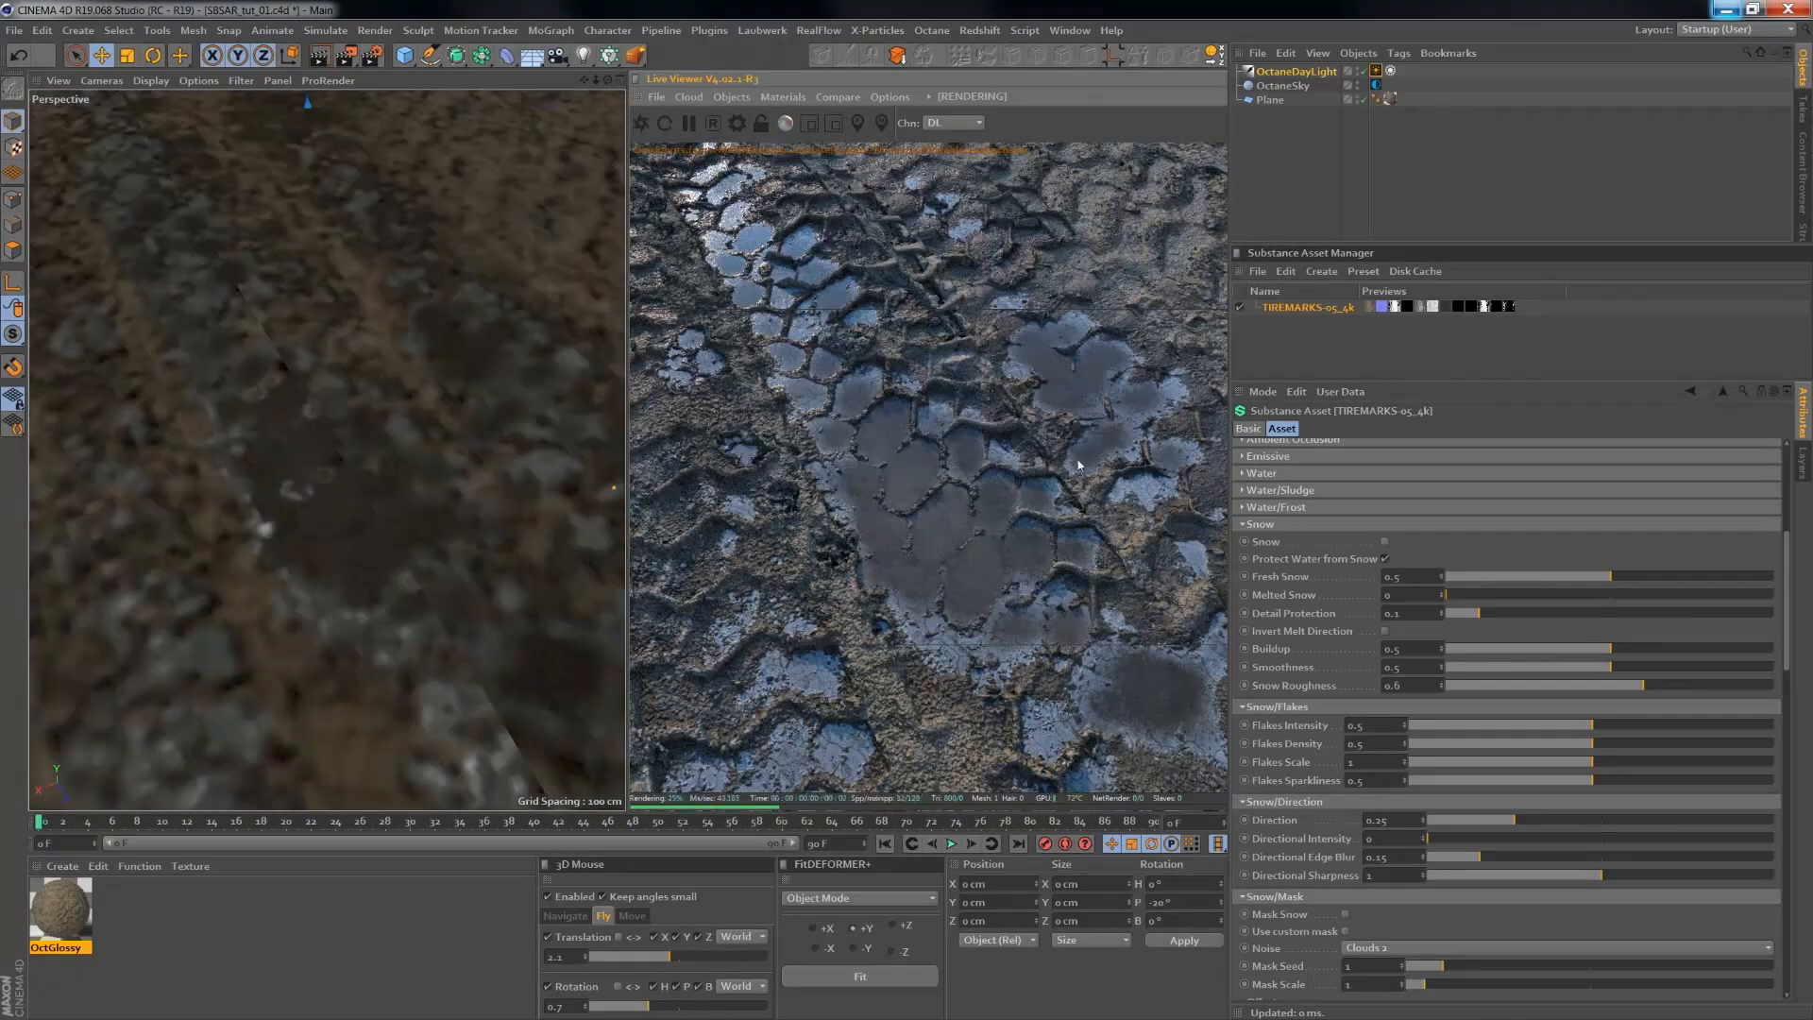
{"action": "left_click", "coordinate": [1387, 542]}
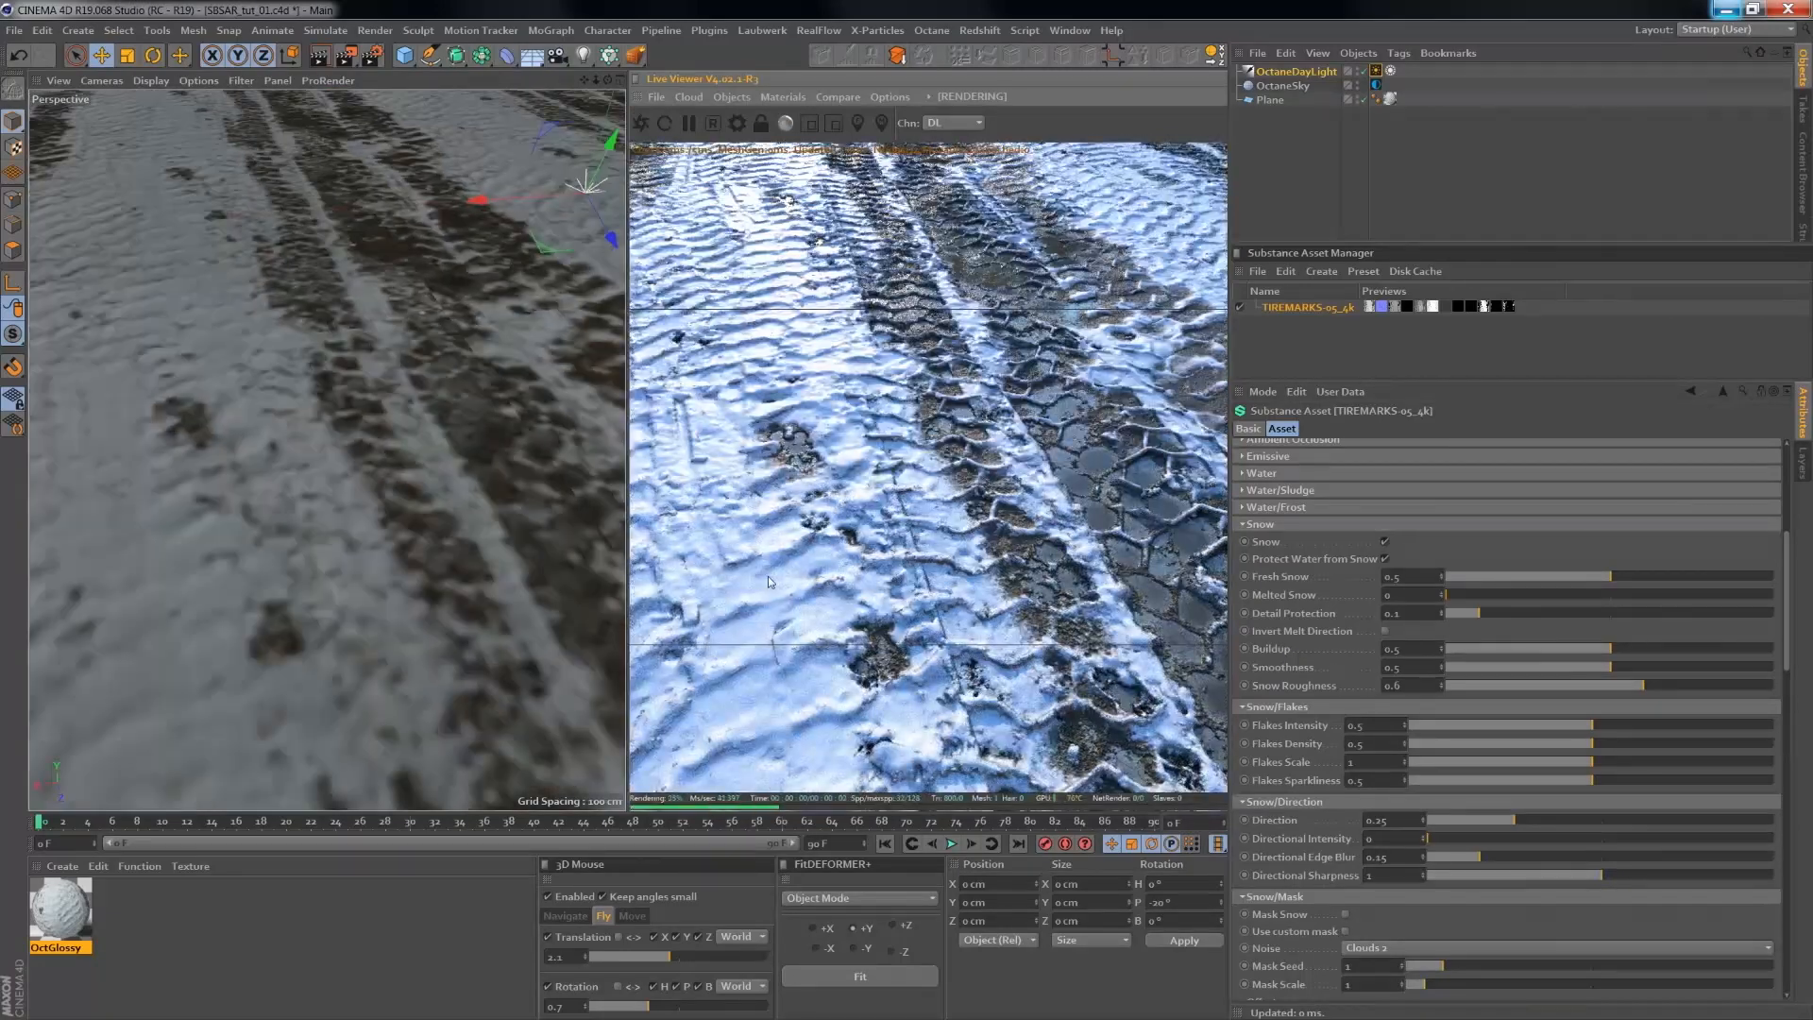
- Enable the Snow Mask and Water Mask outputs of the TIREMARKS-05_4k substance
{"action": "left_click", "coordinate": [1240, 526]}
{"action": "left_click", "coordinate": [1242, 540]}
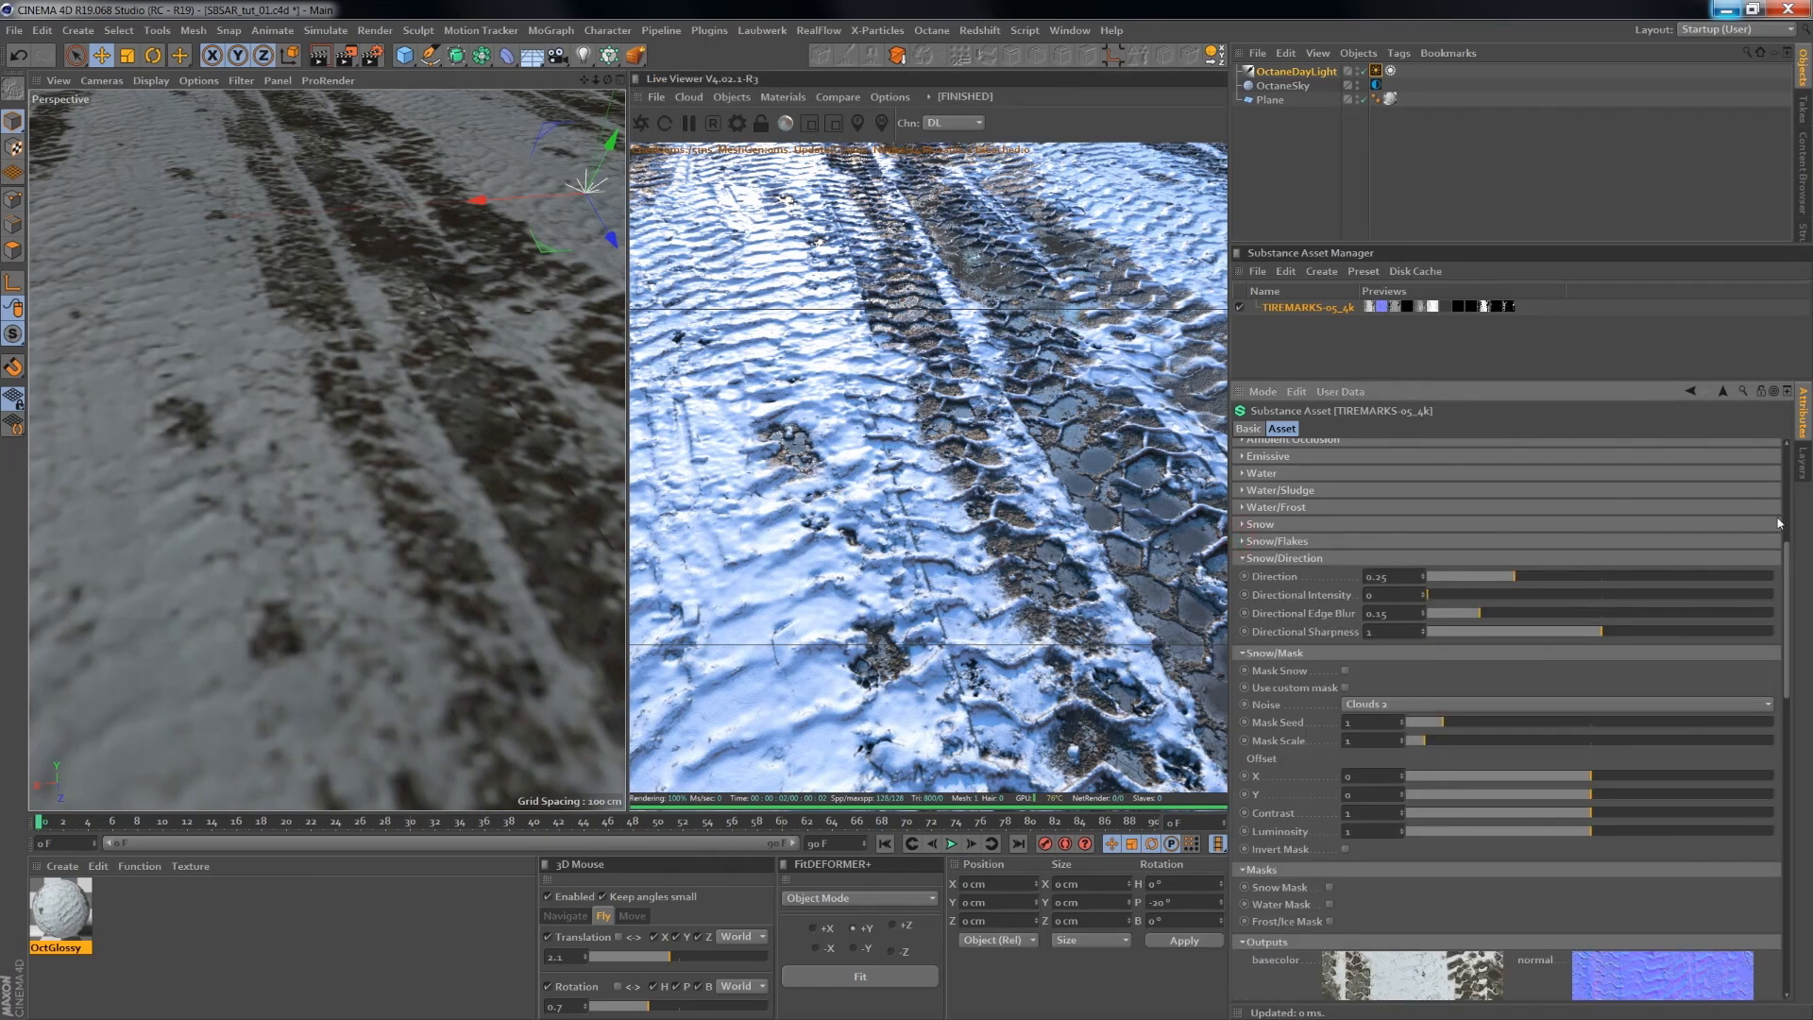
{"action": "left_click_drag", "start_coordinate": [1791, 565], "coordinate": [1793, 635]}
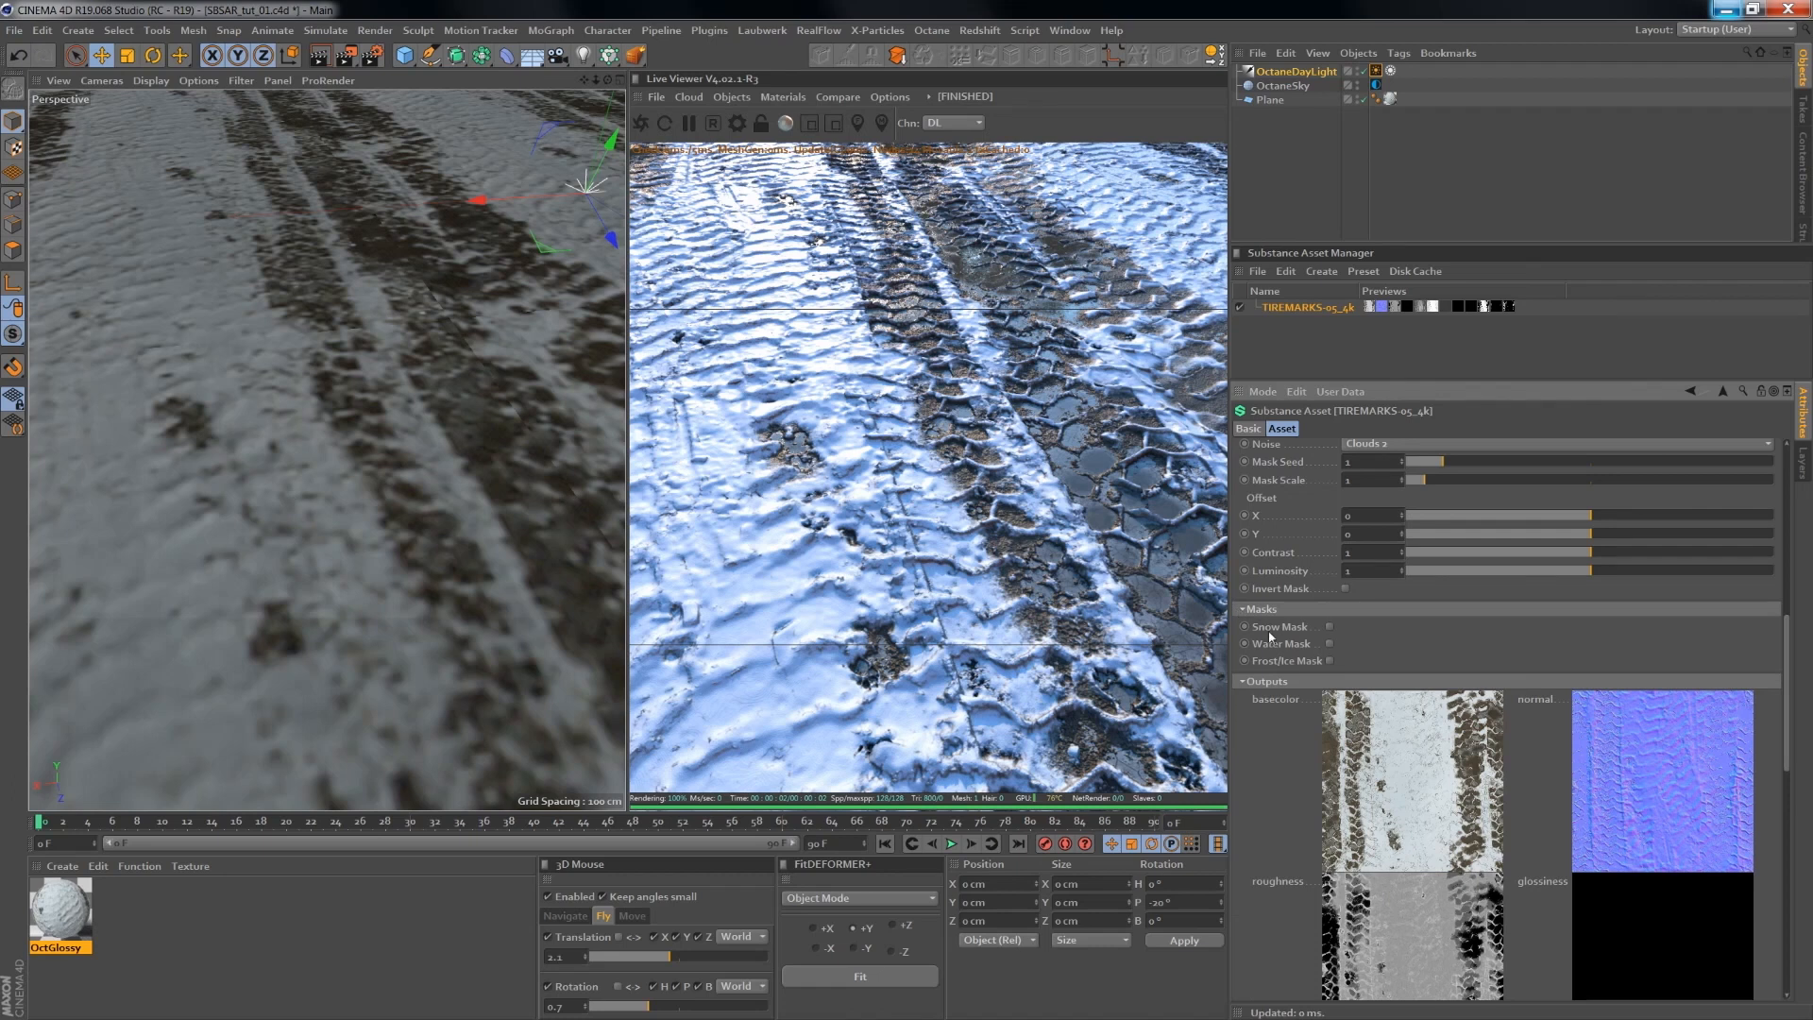
{"action": "left_click", "coordinate": [1330, 644]}
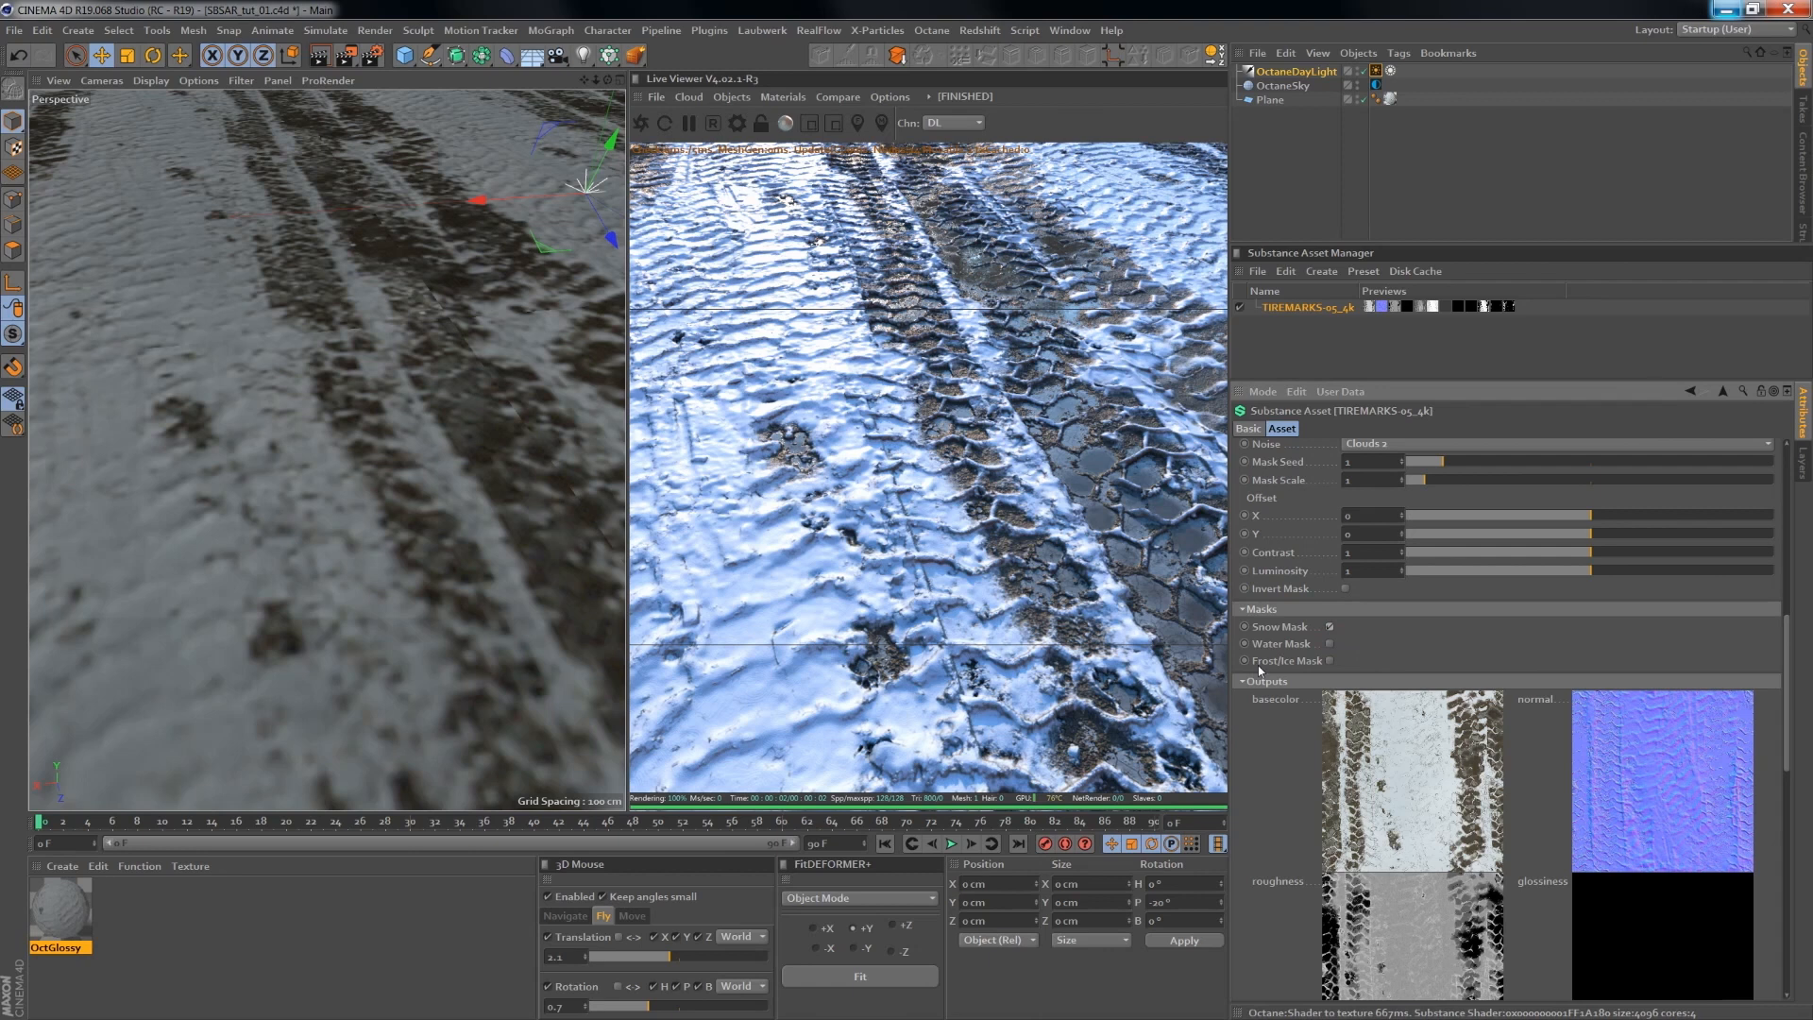
{"action": "left_click", "coordinate": [1330, 644]}
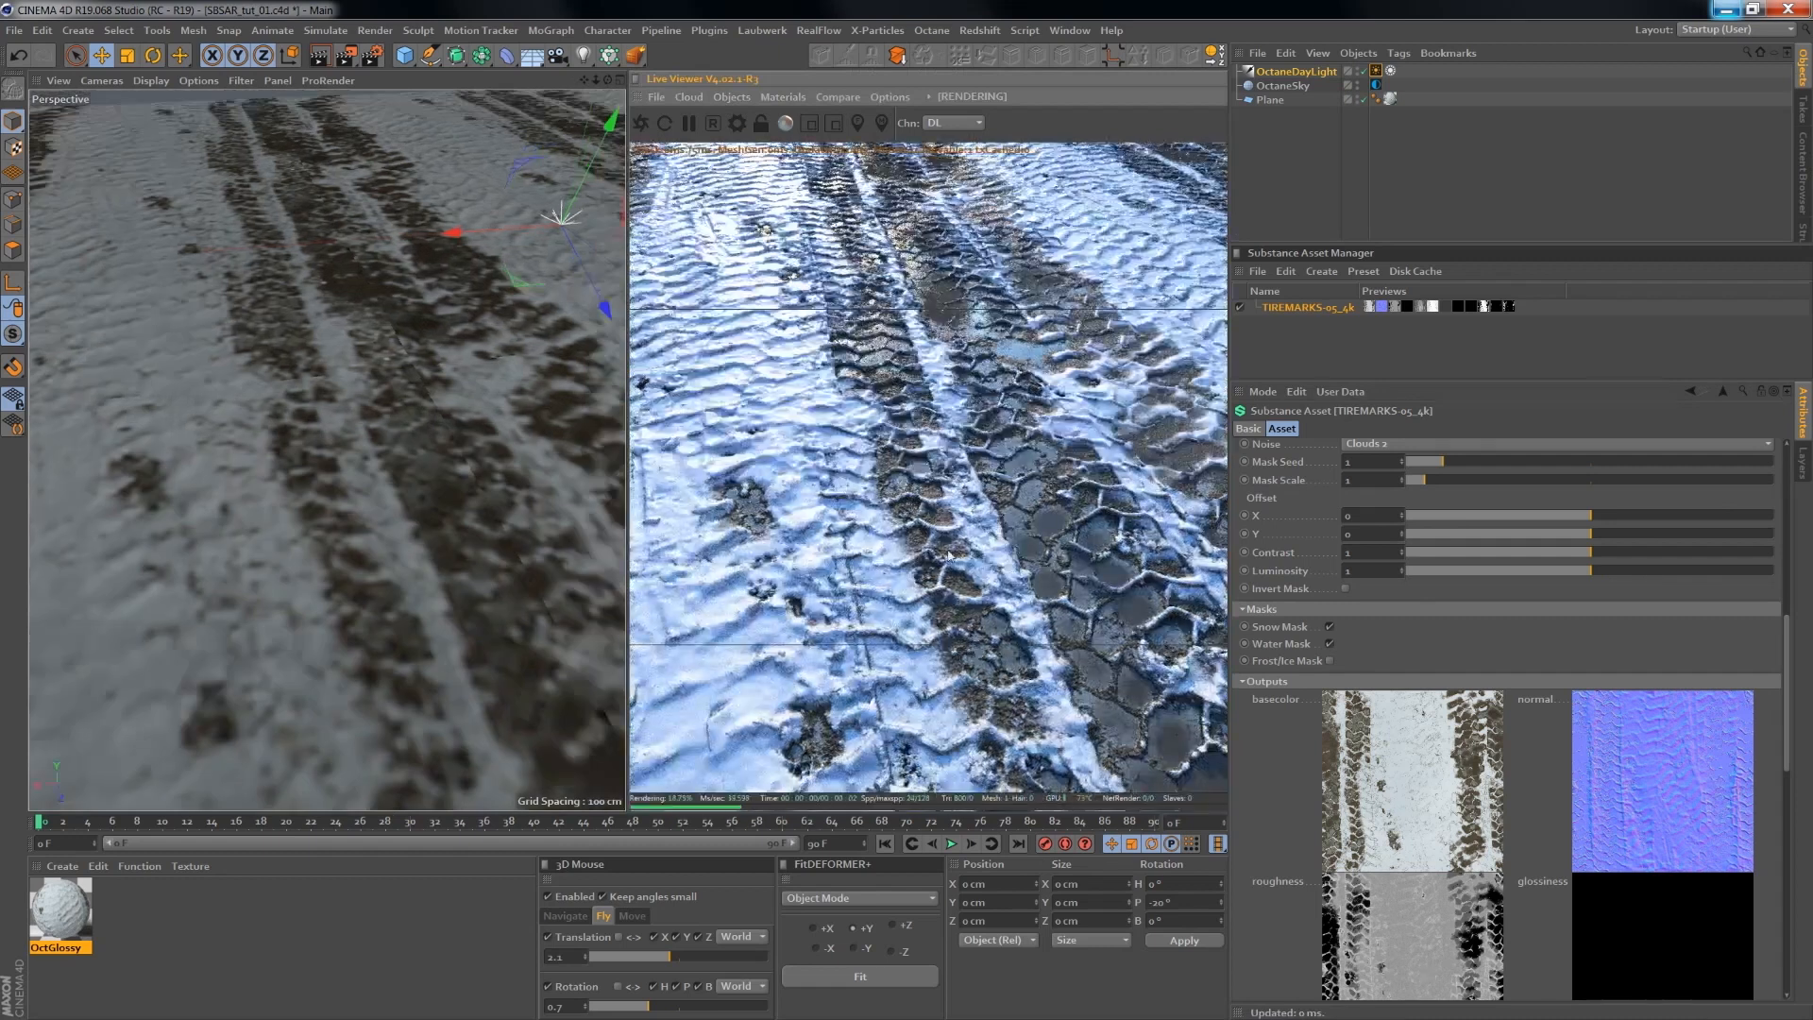
- Create an Octane Diffuse and an Octane Mix material, assigning OctGlossy as the mix's first material and OctDiffuse as its second
{"action": "left_click", "coordinate": [782, 96]}
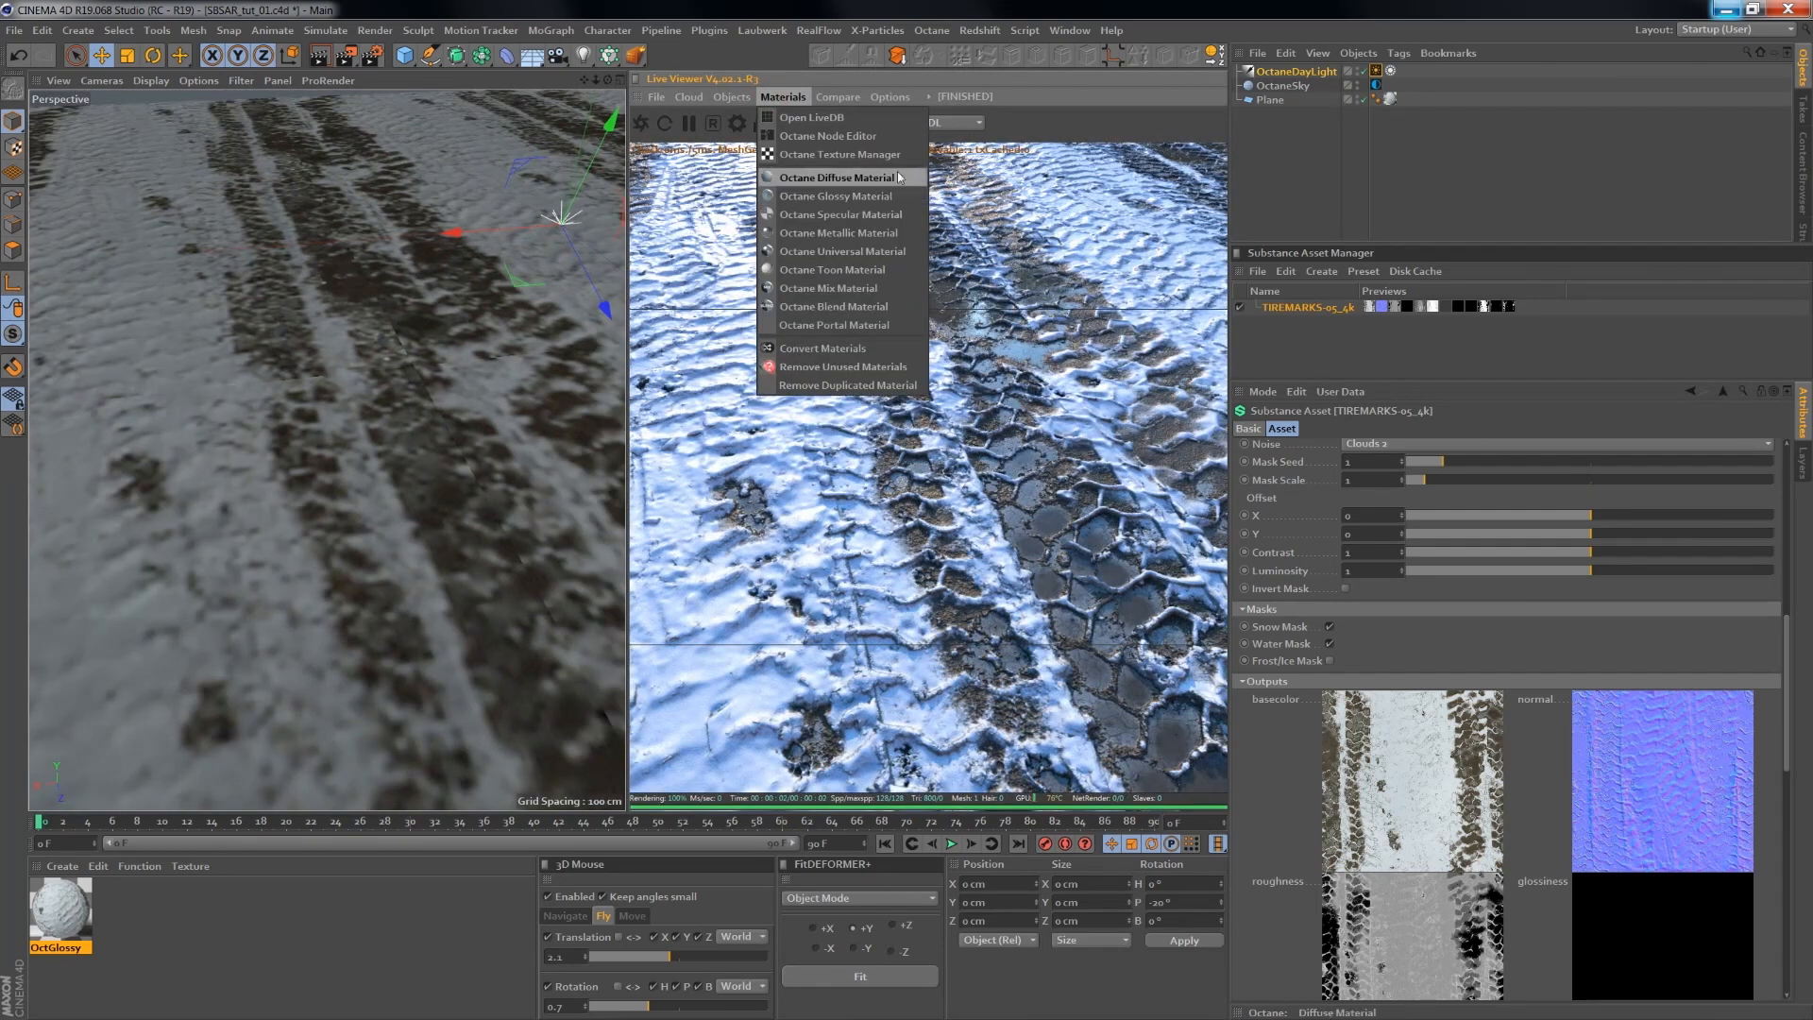
{"action": "left_click", "coordinate": [888, 179]}
{"action": "left_click", "coordinate": [782, 96]}
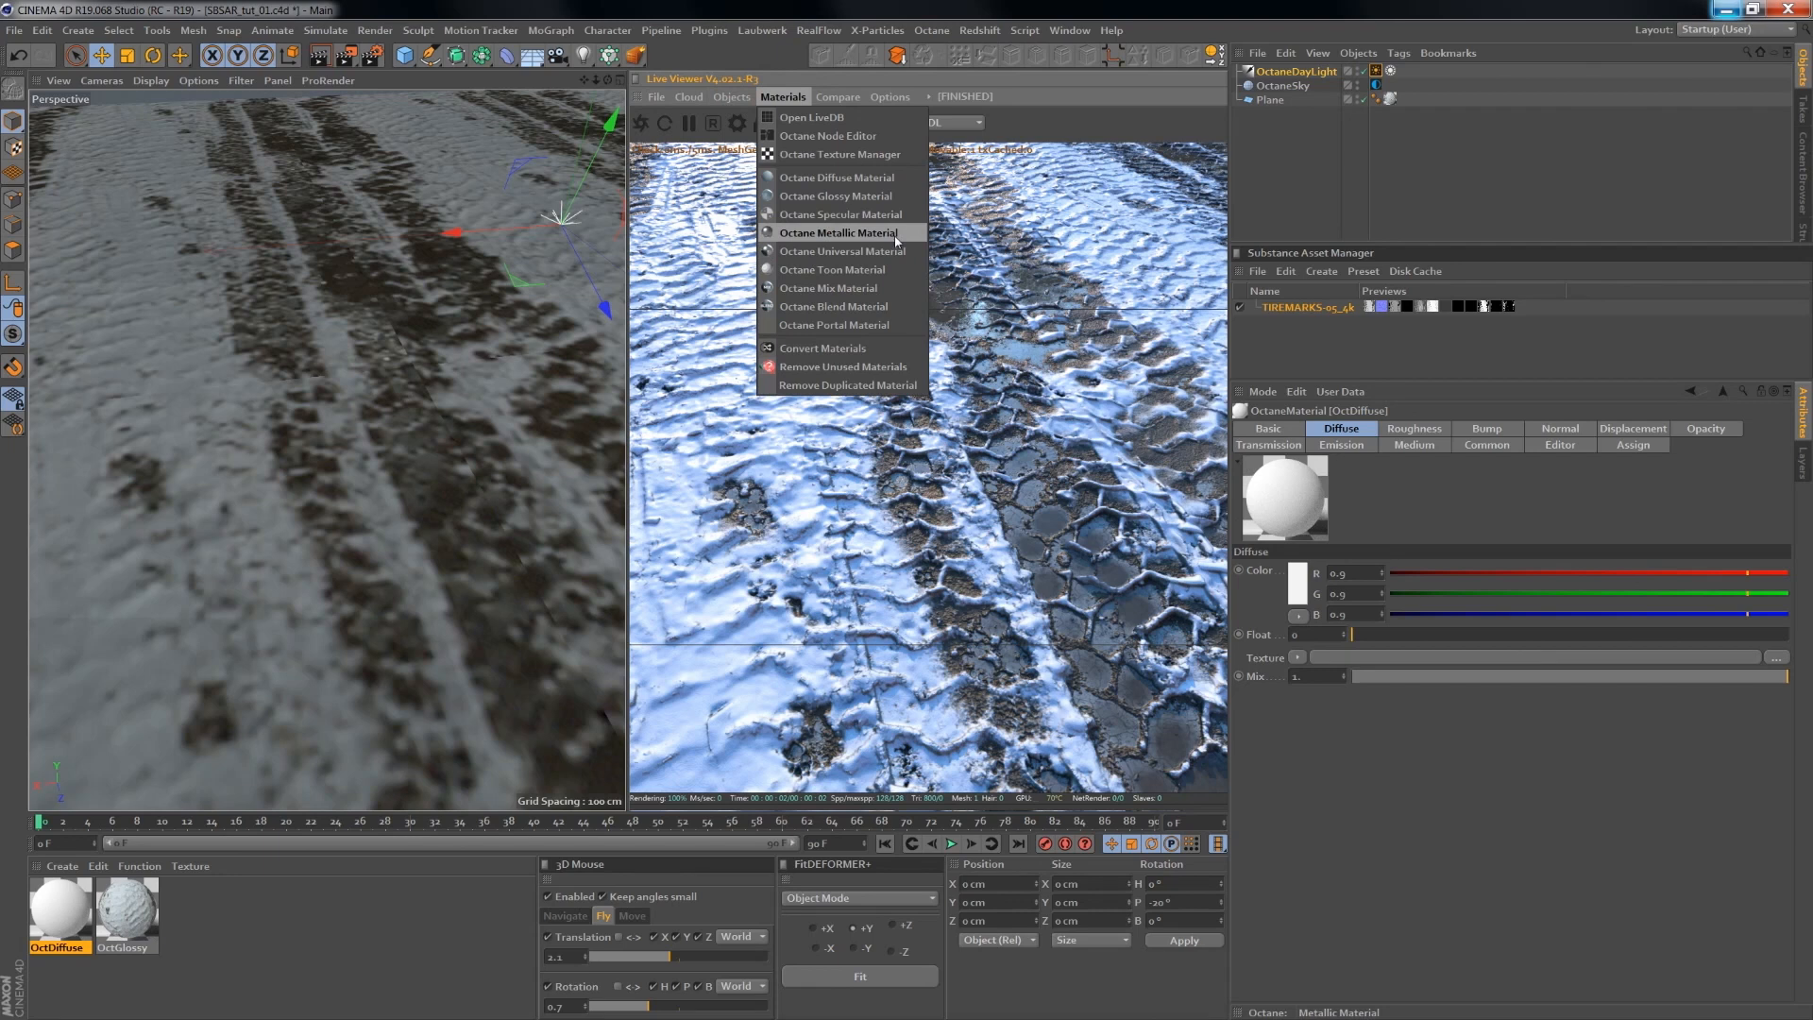
{"action": "left_click", "coordinate": [828, 288]}
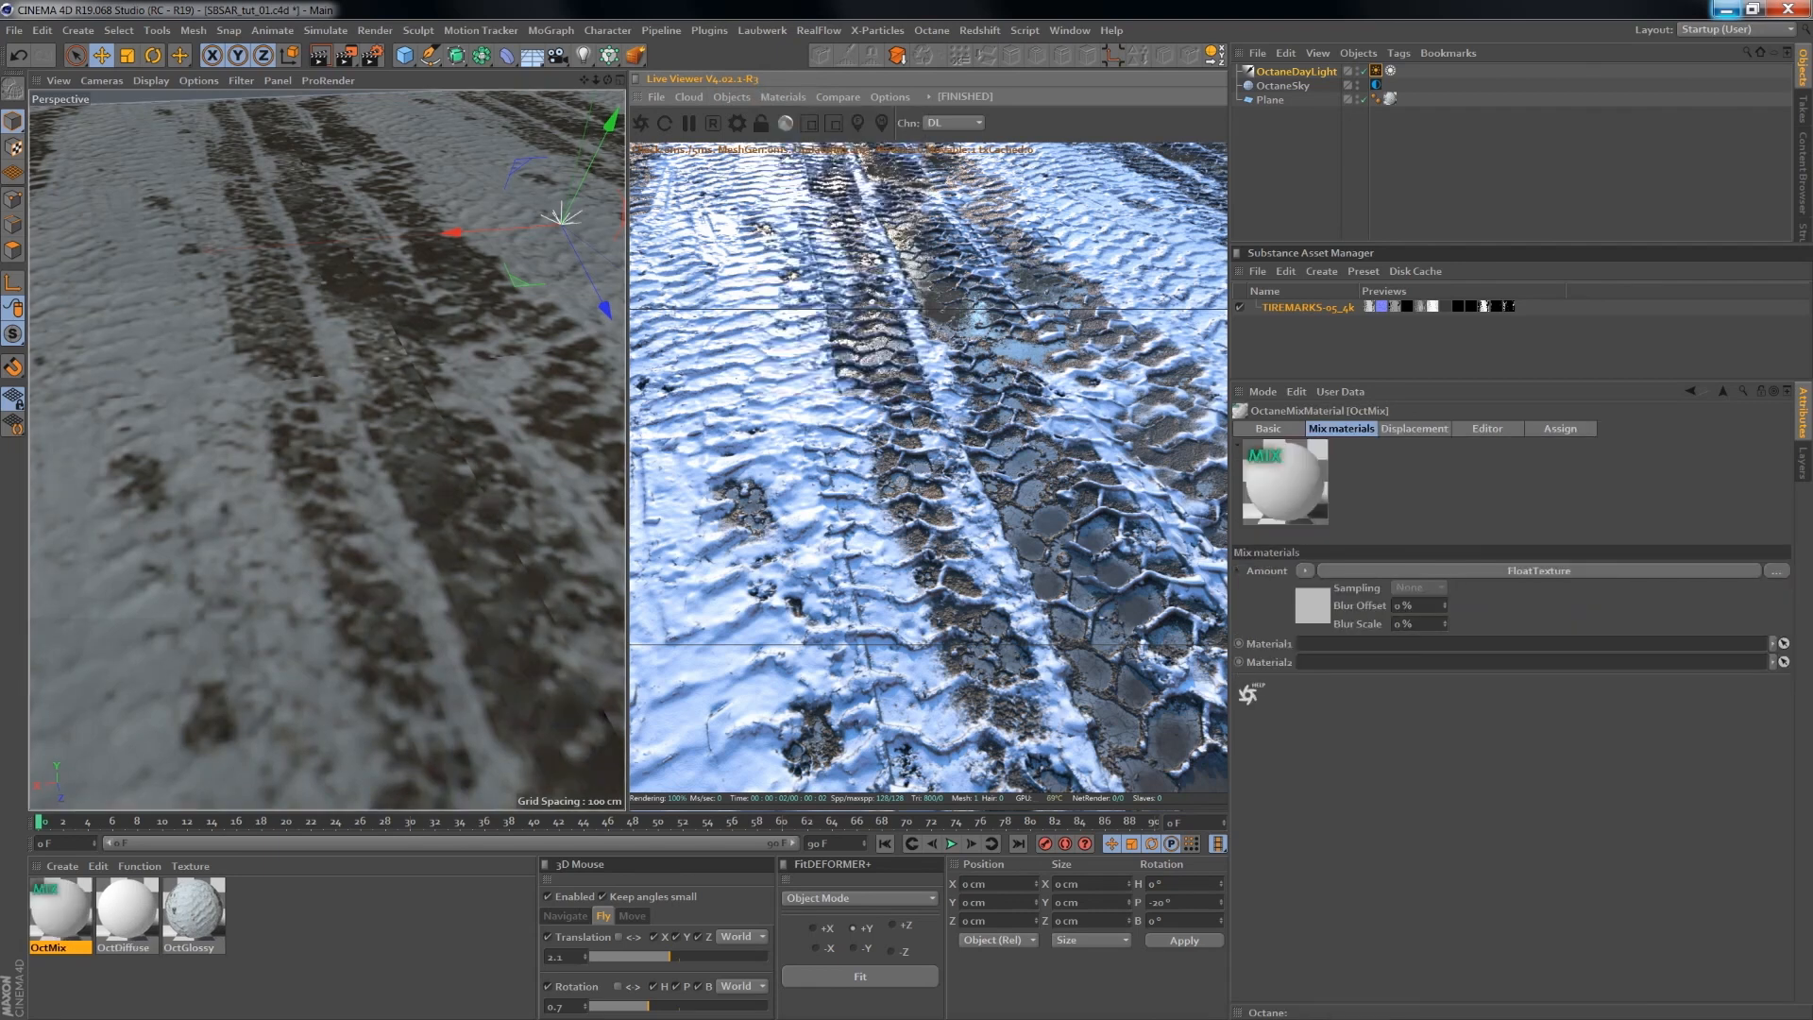
{"action": "double_click", "coordinate": [66, 929]}
{"action": "left_click_drag", "start_coordinate": [194, 914], "coordinate": [1012, 337]}
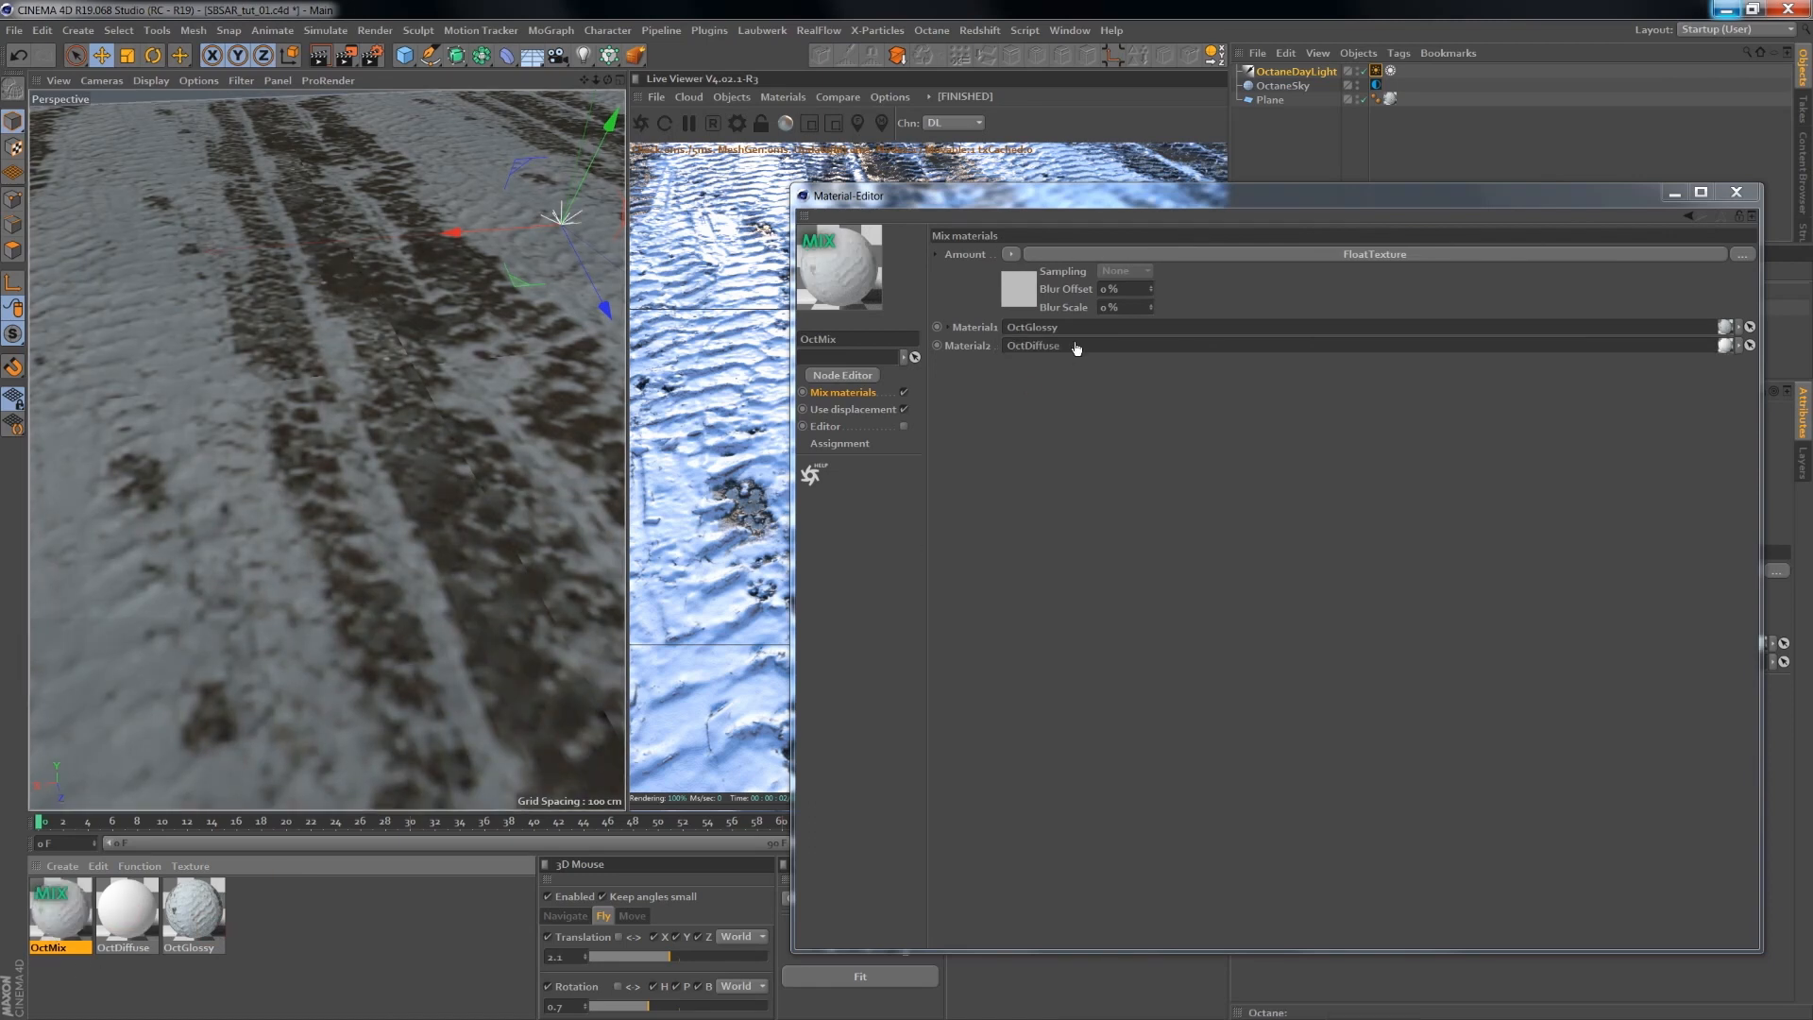
- Set the OctDiffuse colour to a violet blue with R 0.173184, G 0.174302 and B 0.593296
{"action": "left_click", "coordinate": [130, 921]}
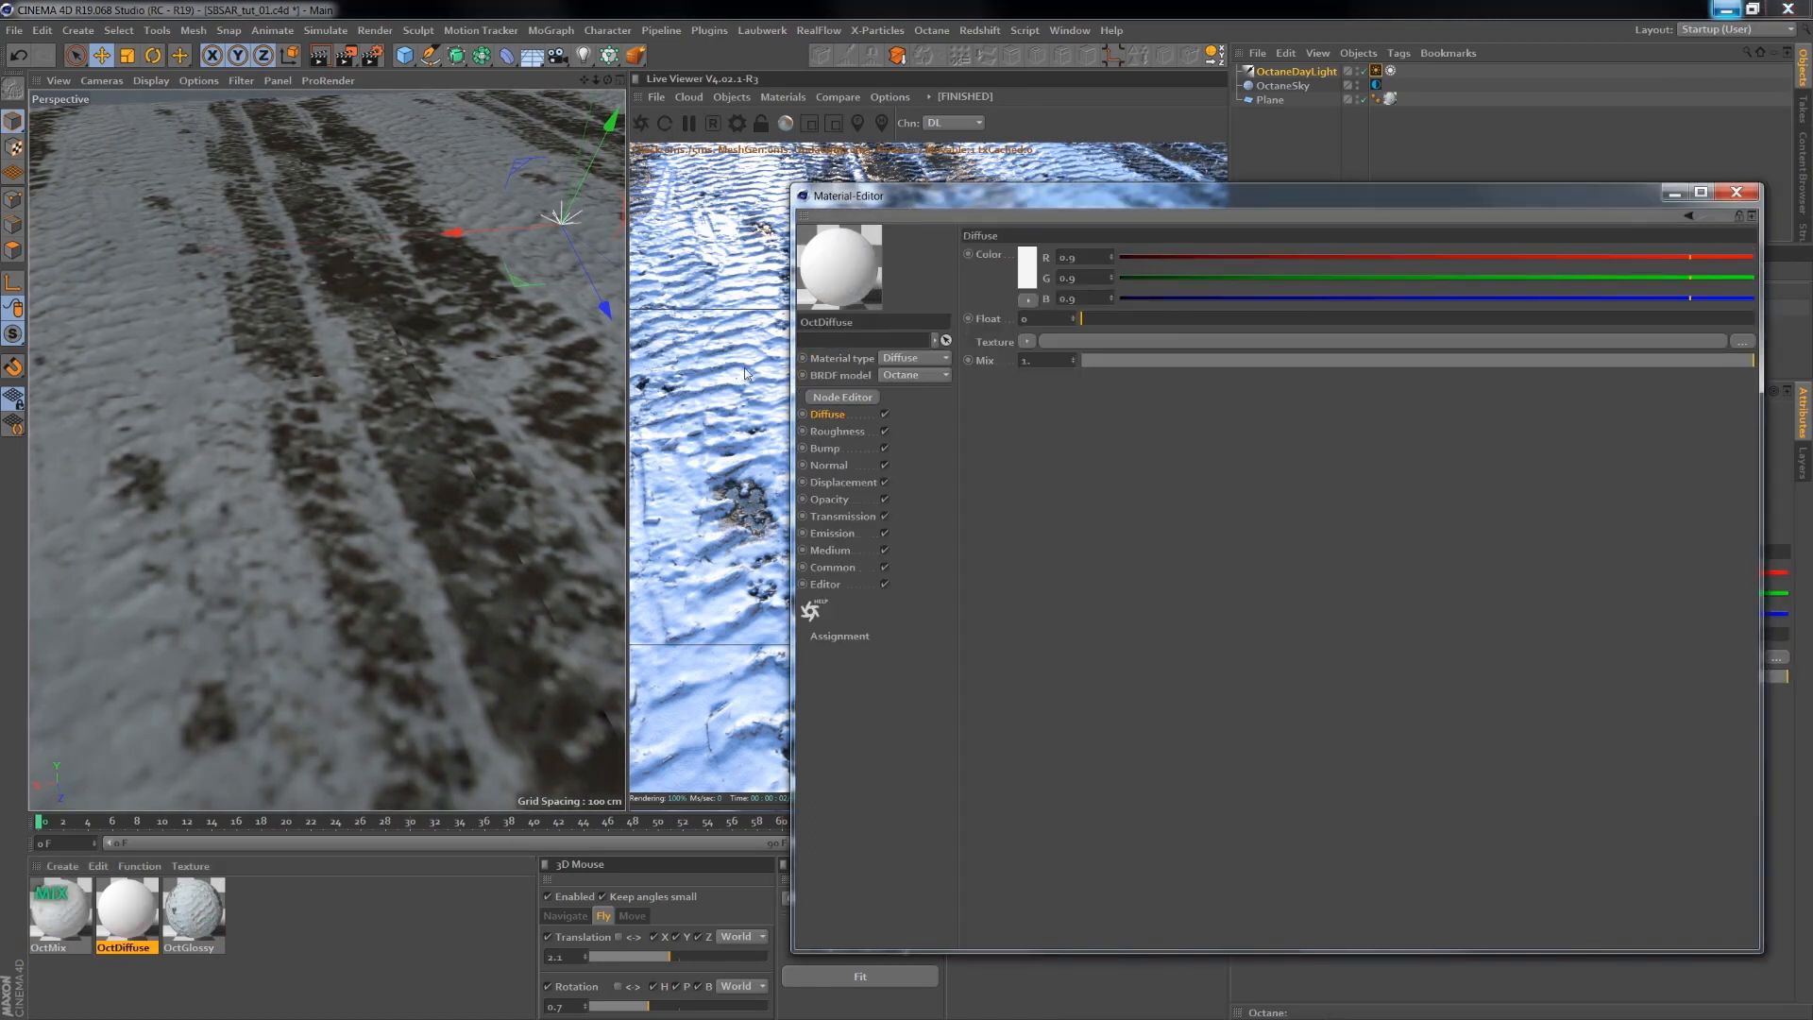
{"action": "left_click", "coordinate": [1232, 277]}
{"action": "left_click", "coordinate": [1228, 256]}
{"action": "left_click", "coordinate": [1497, 299]}
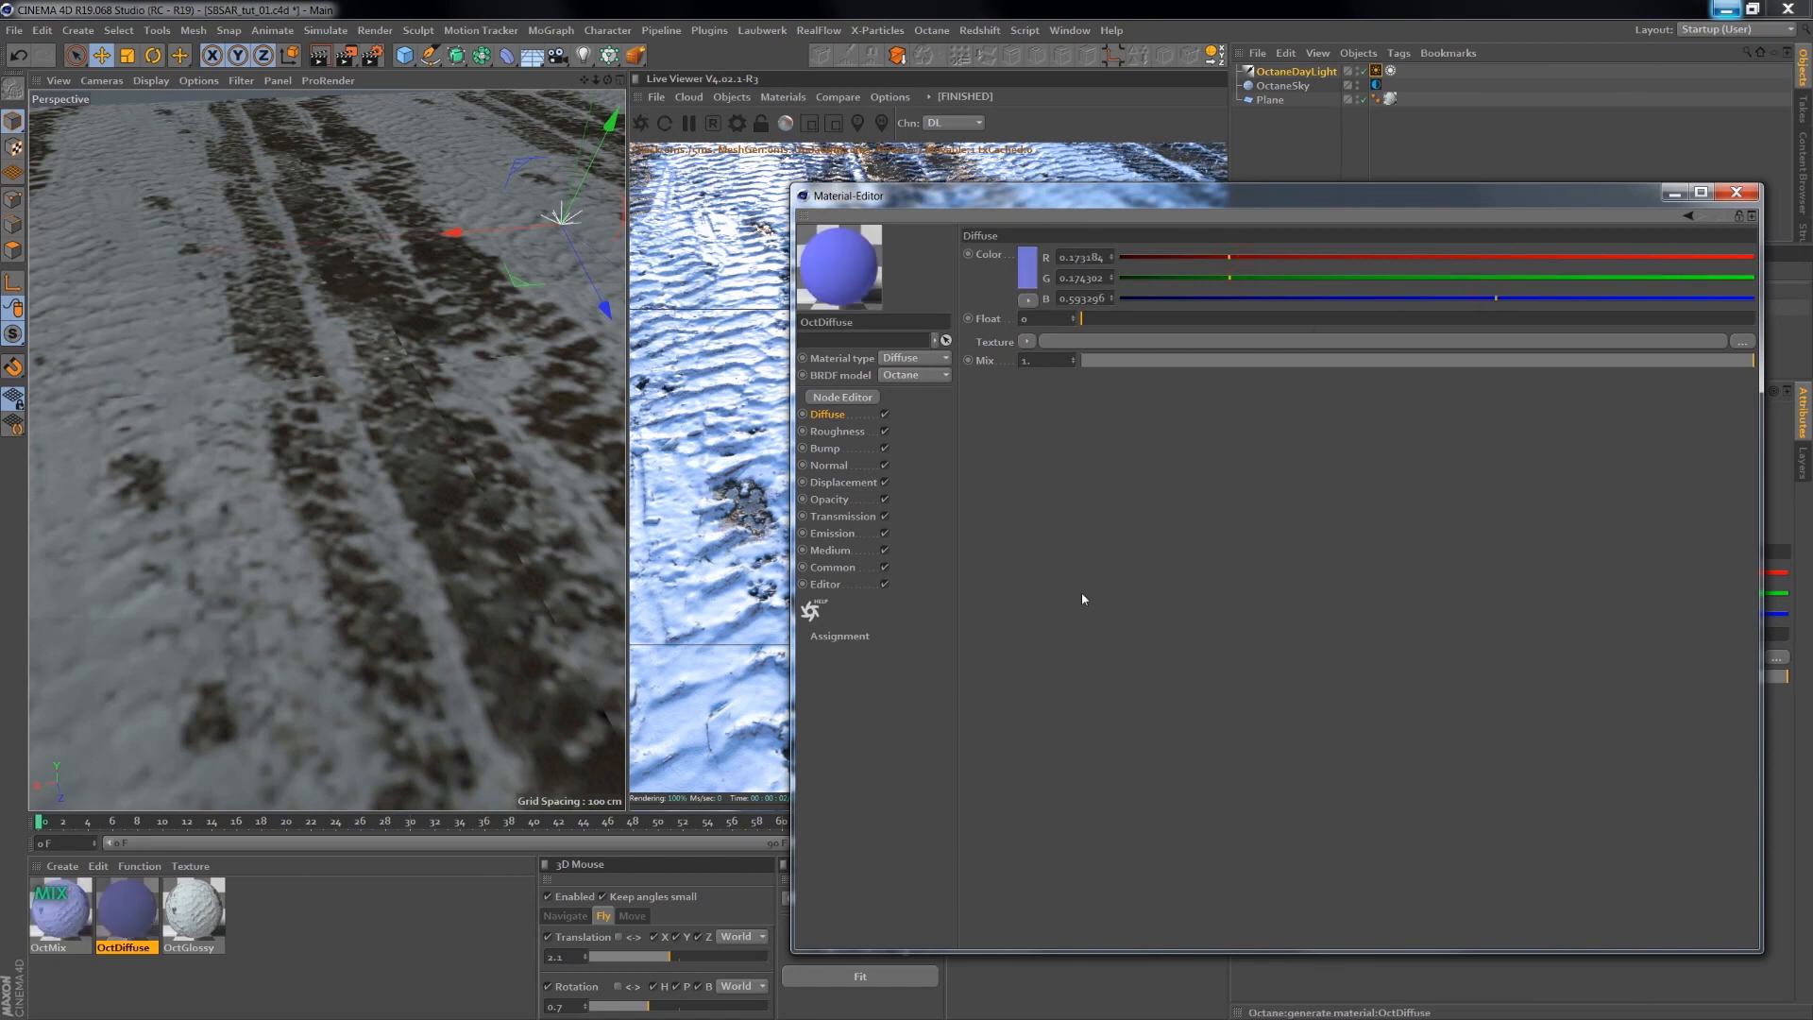
- Copy the Displacement texture of the OctGlossy material
{"action": "left_click_drag", "start_coordinate": [969, 196], "coordinate": [382, 186]}
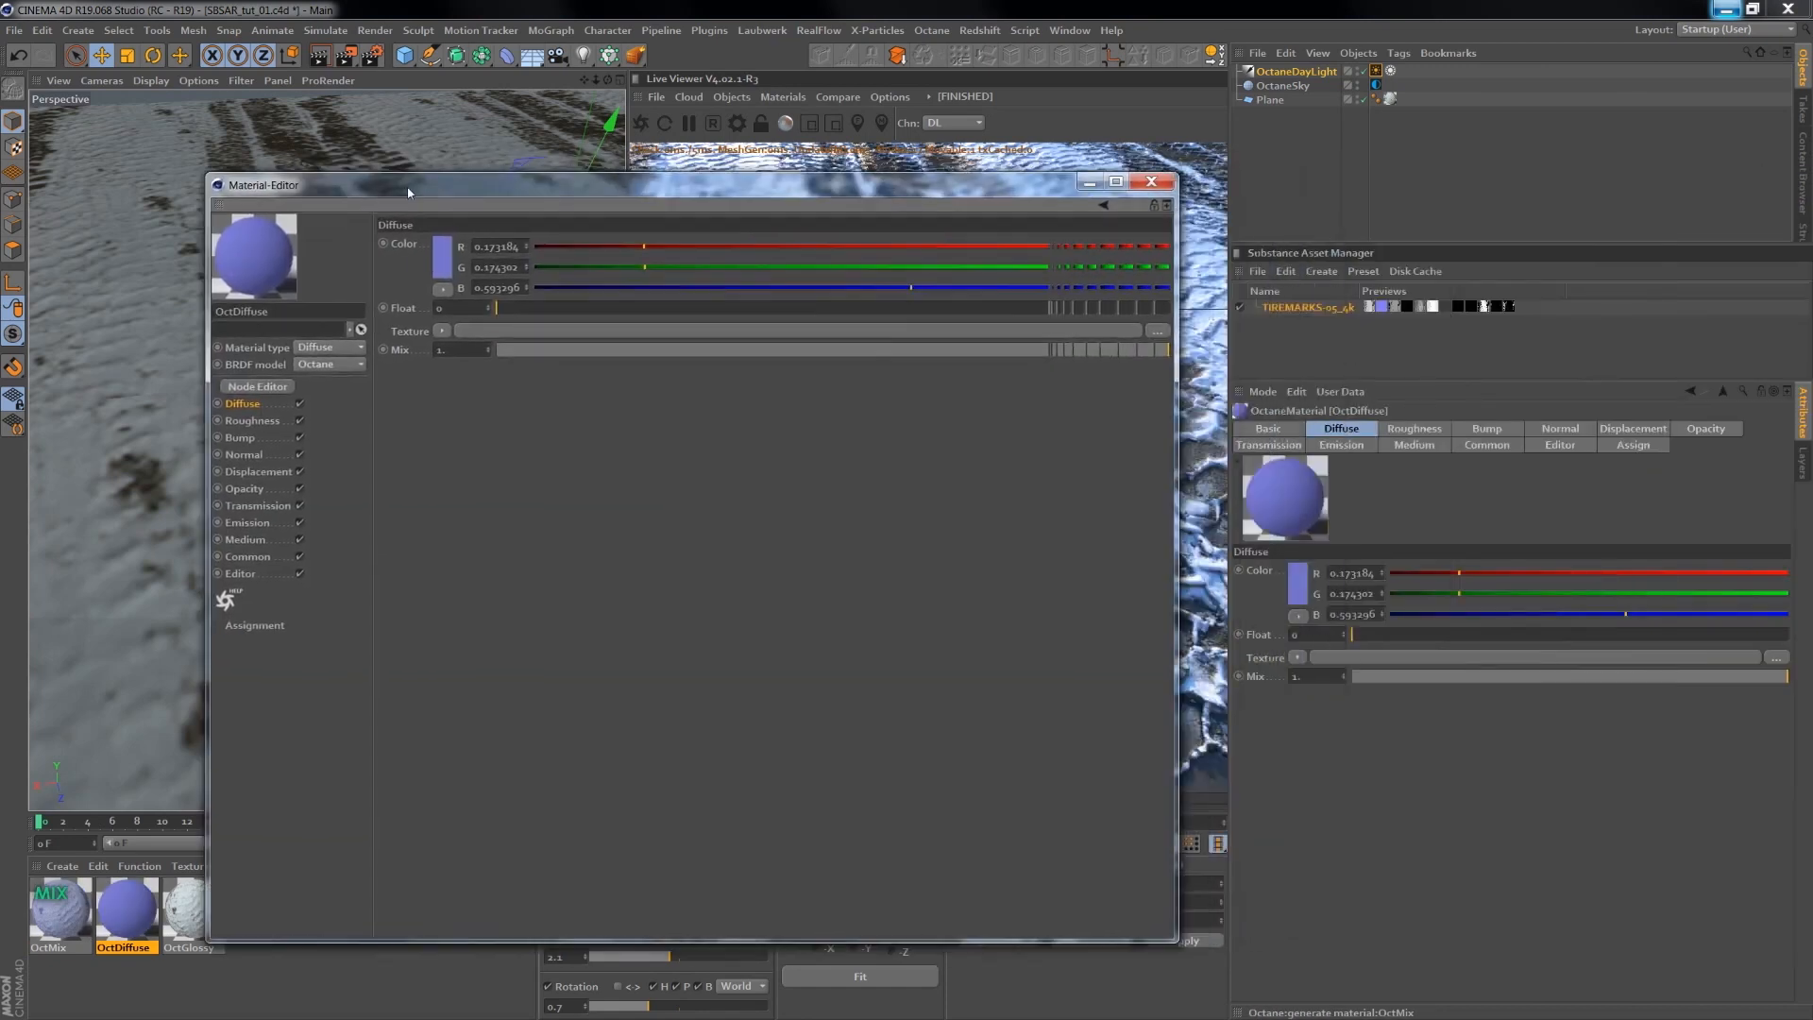
{"action": "left_click", "coordinate": [184, 912]}
{"action": "left_click", "coordinate": [274, 538]}
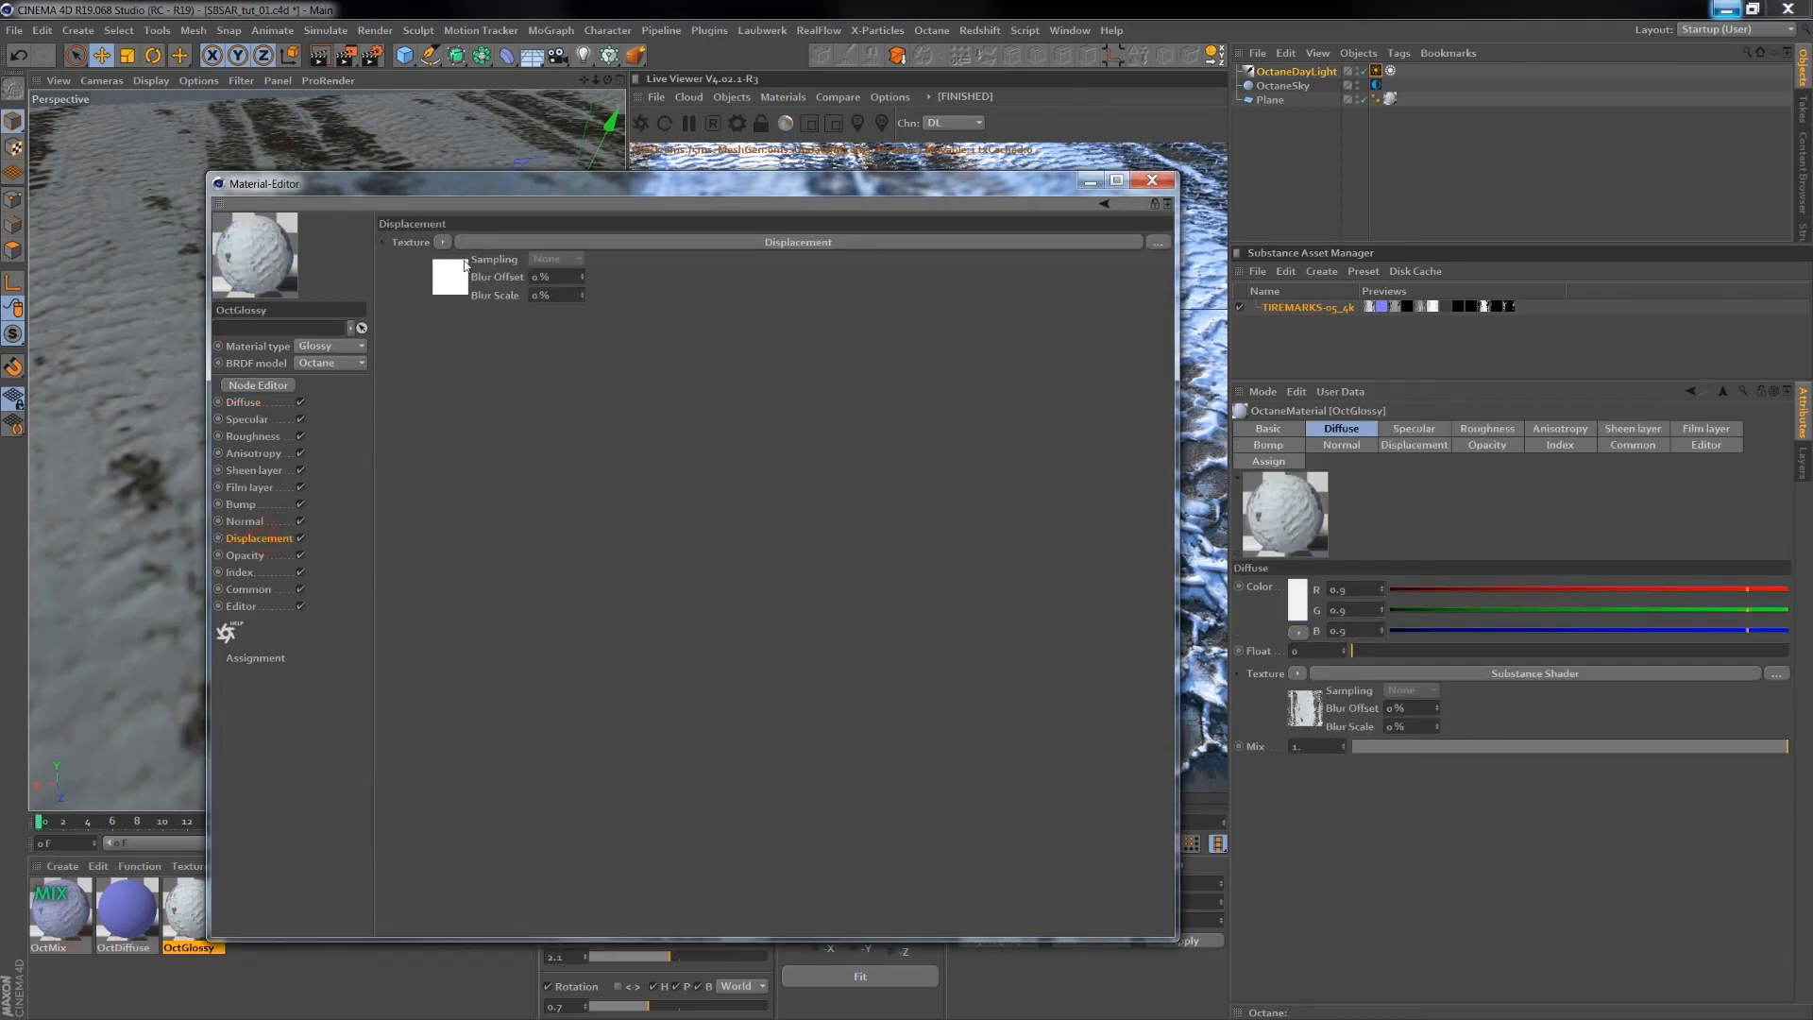
{"action": "right_click", "coordinate": [416, 244]}
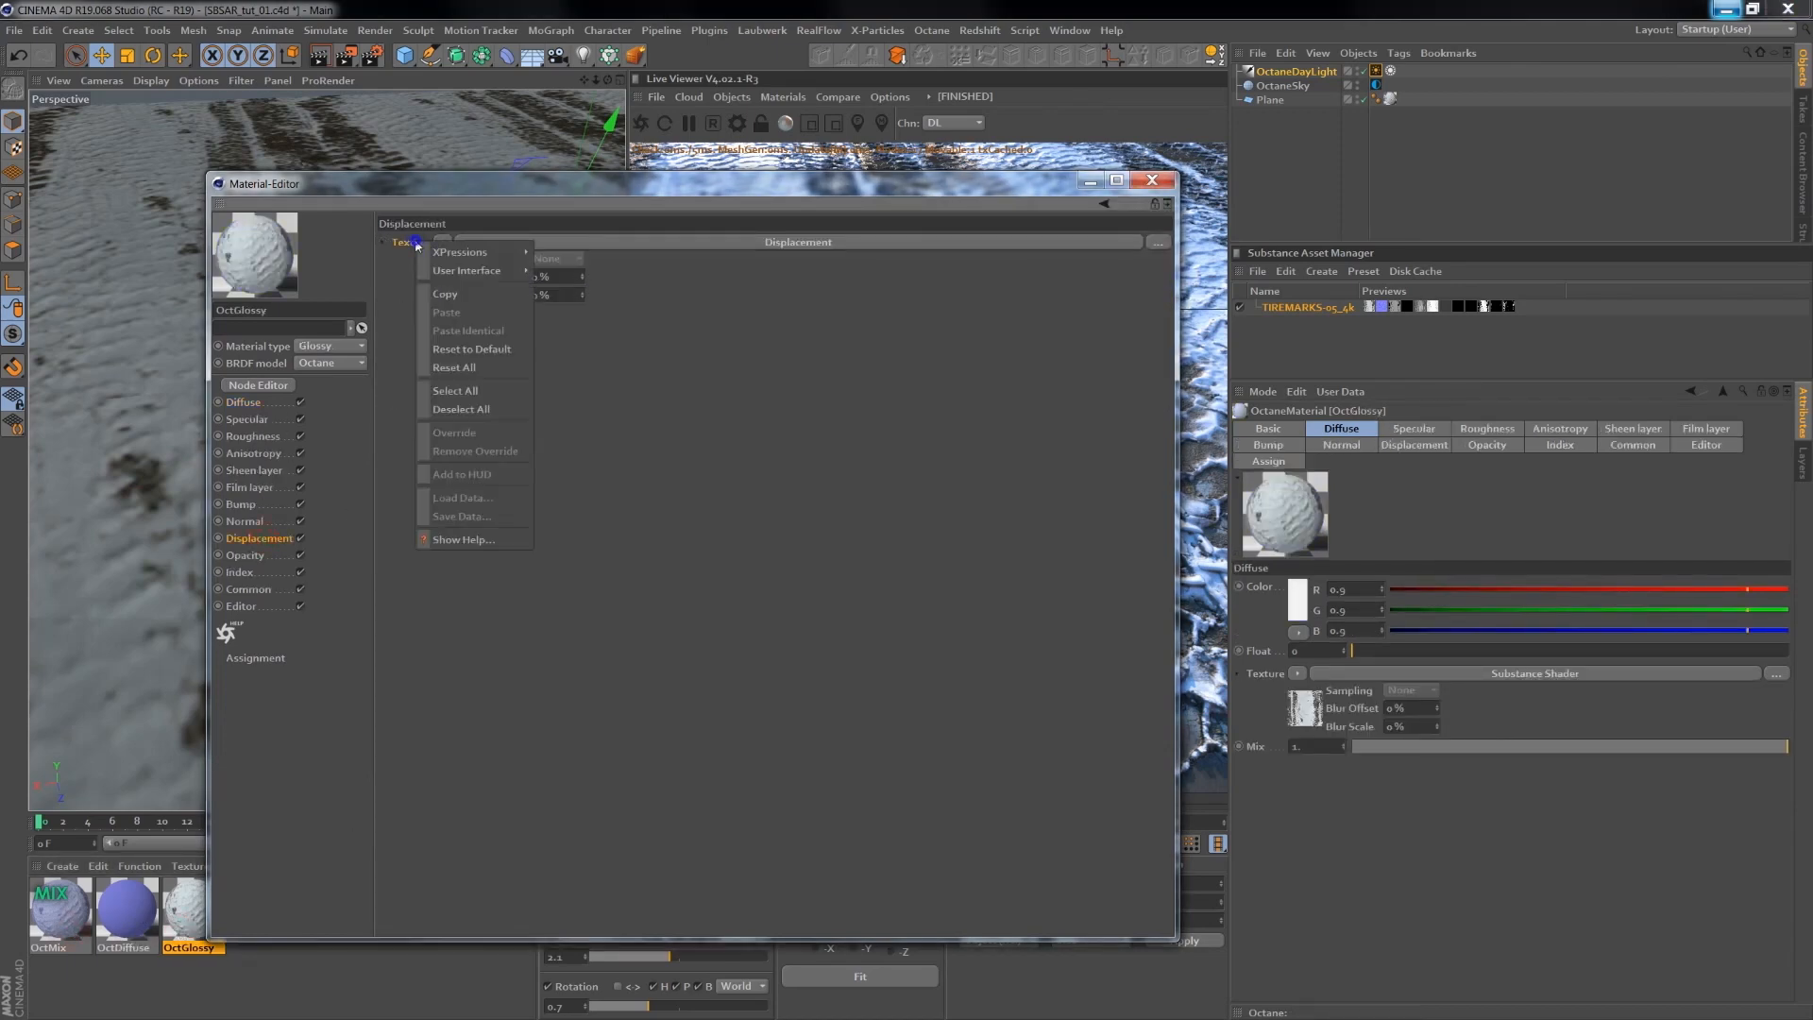
{"action": "left_click", "coordinate": [465, 296]}
- Add displacement to OctMix using the copied Displacement shader, and apply OctMix to the Plane in place of its current material
{"action": "left_click", "coordinate": [65, 921]}
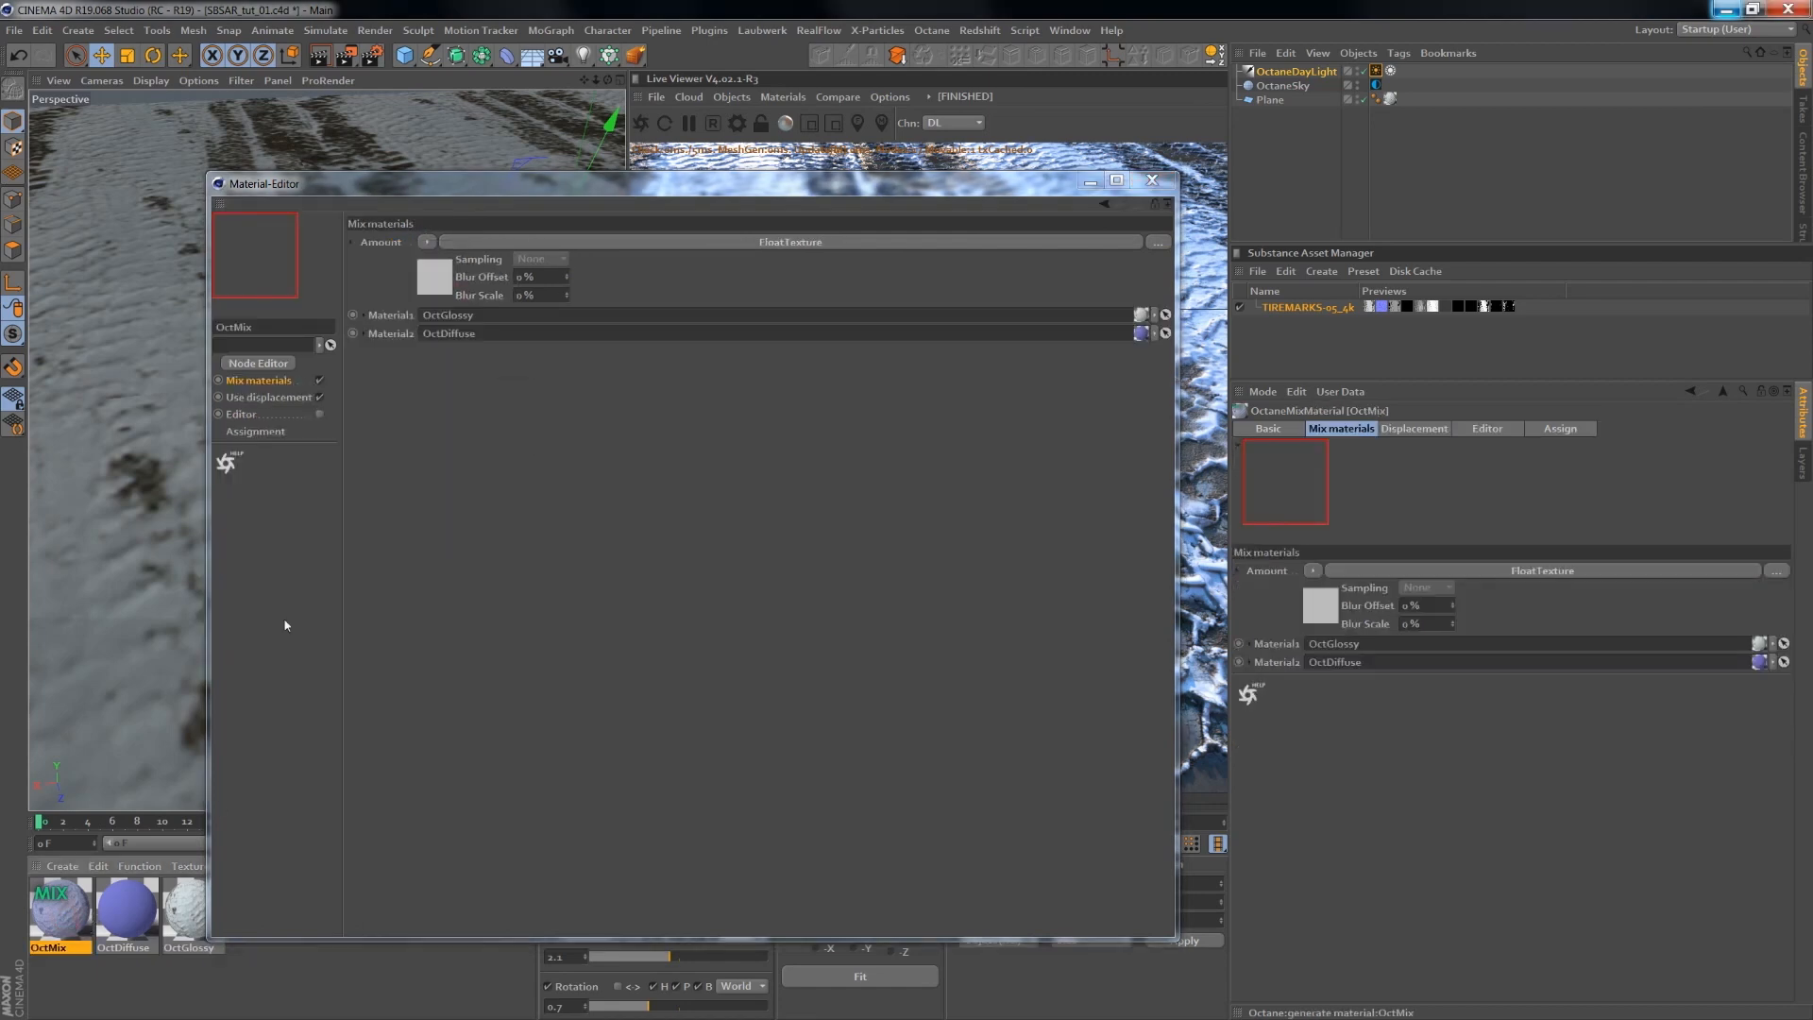
{"action": "left_click", "coordinate": [283, 397]}
{"action": "right_click", "coordinate": [395, 243]}
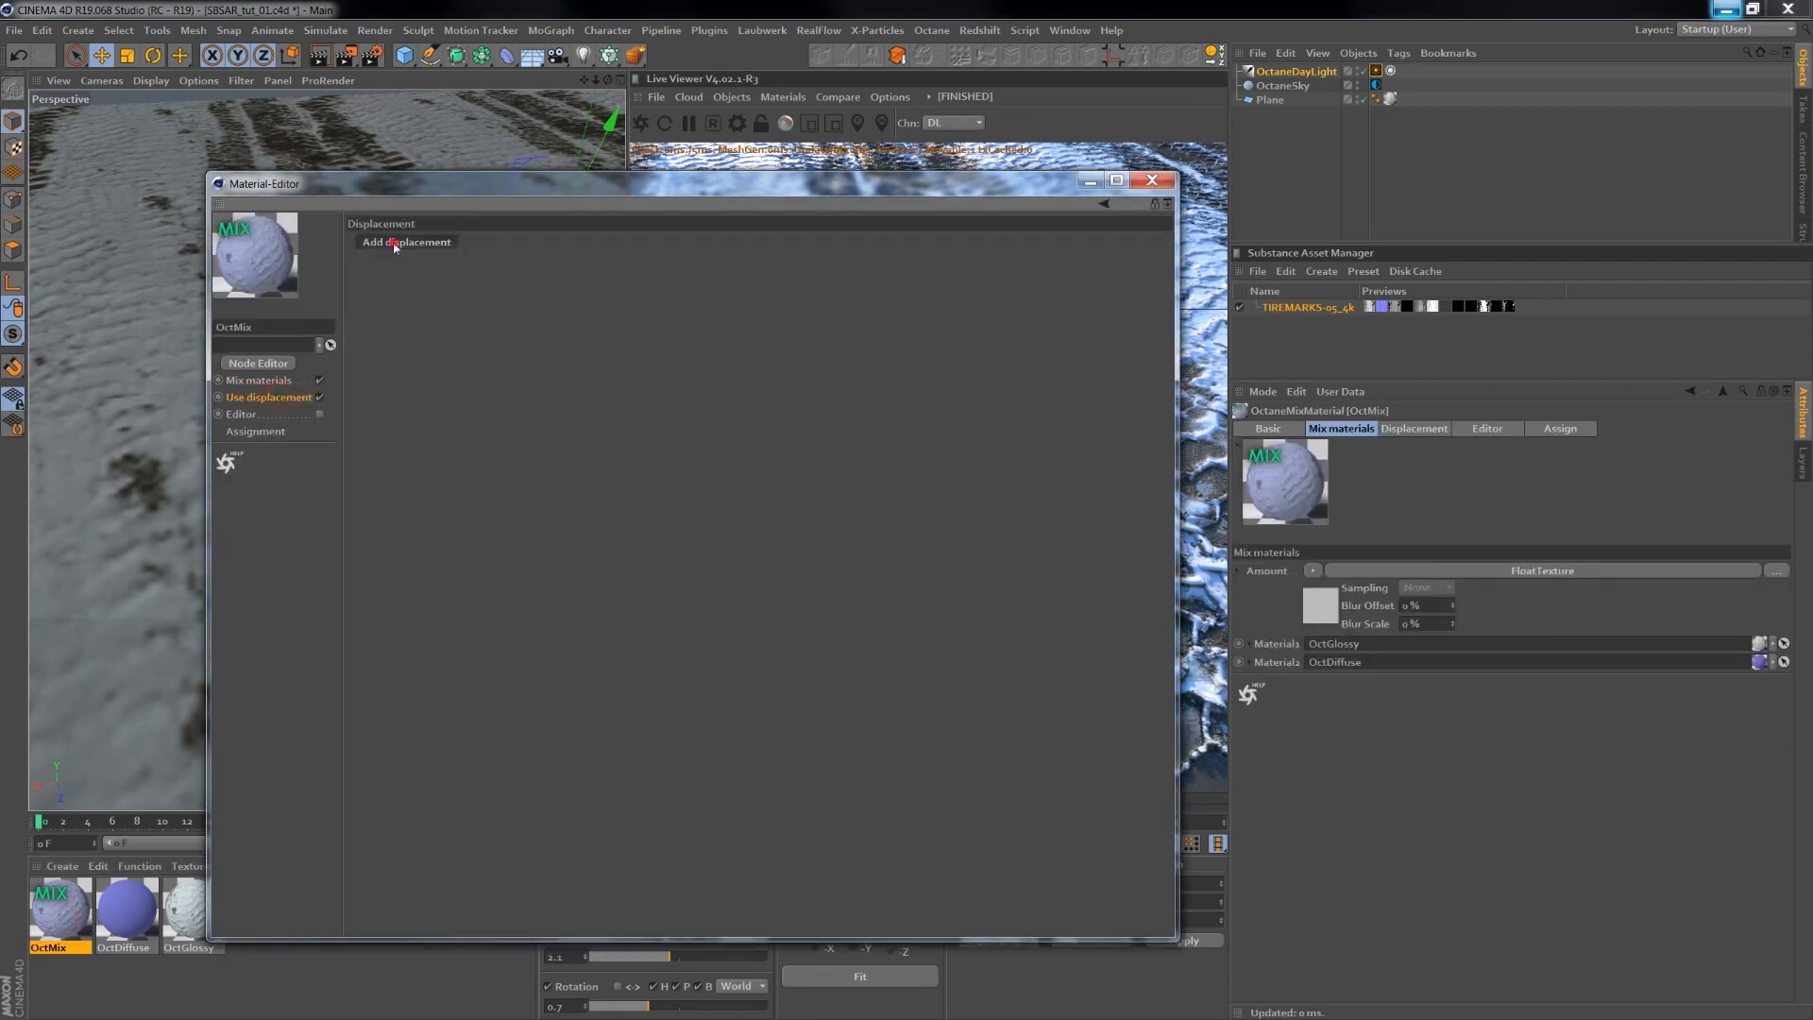
{"action": "left_click", "coordinate": [404, 253]}
{"action": "right_click", "coordinate": [404, 247]}
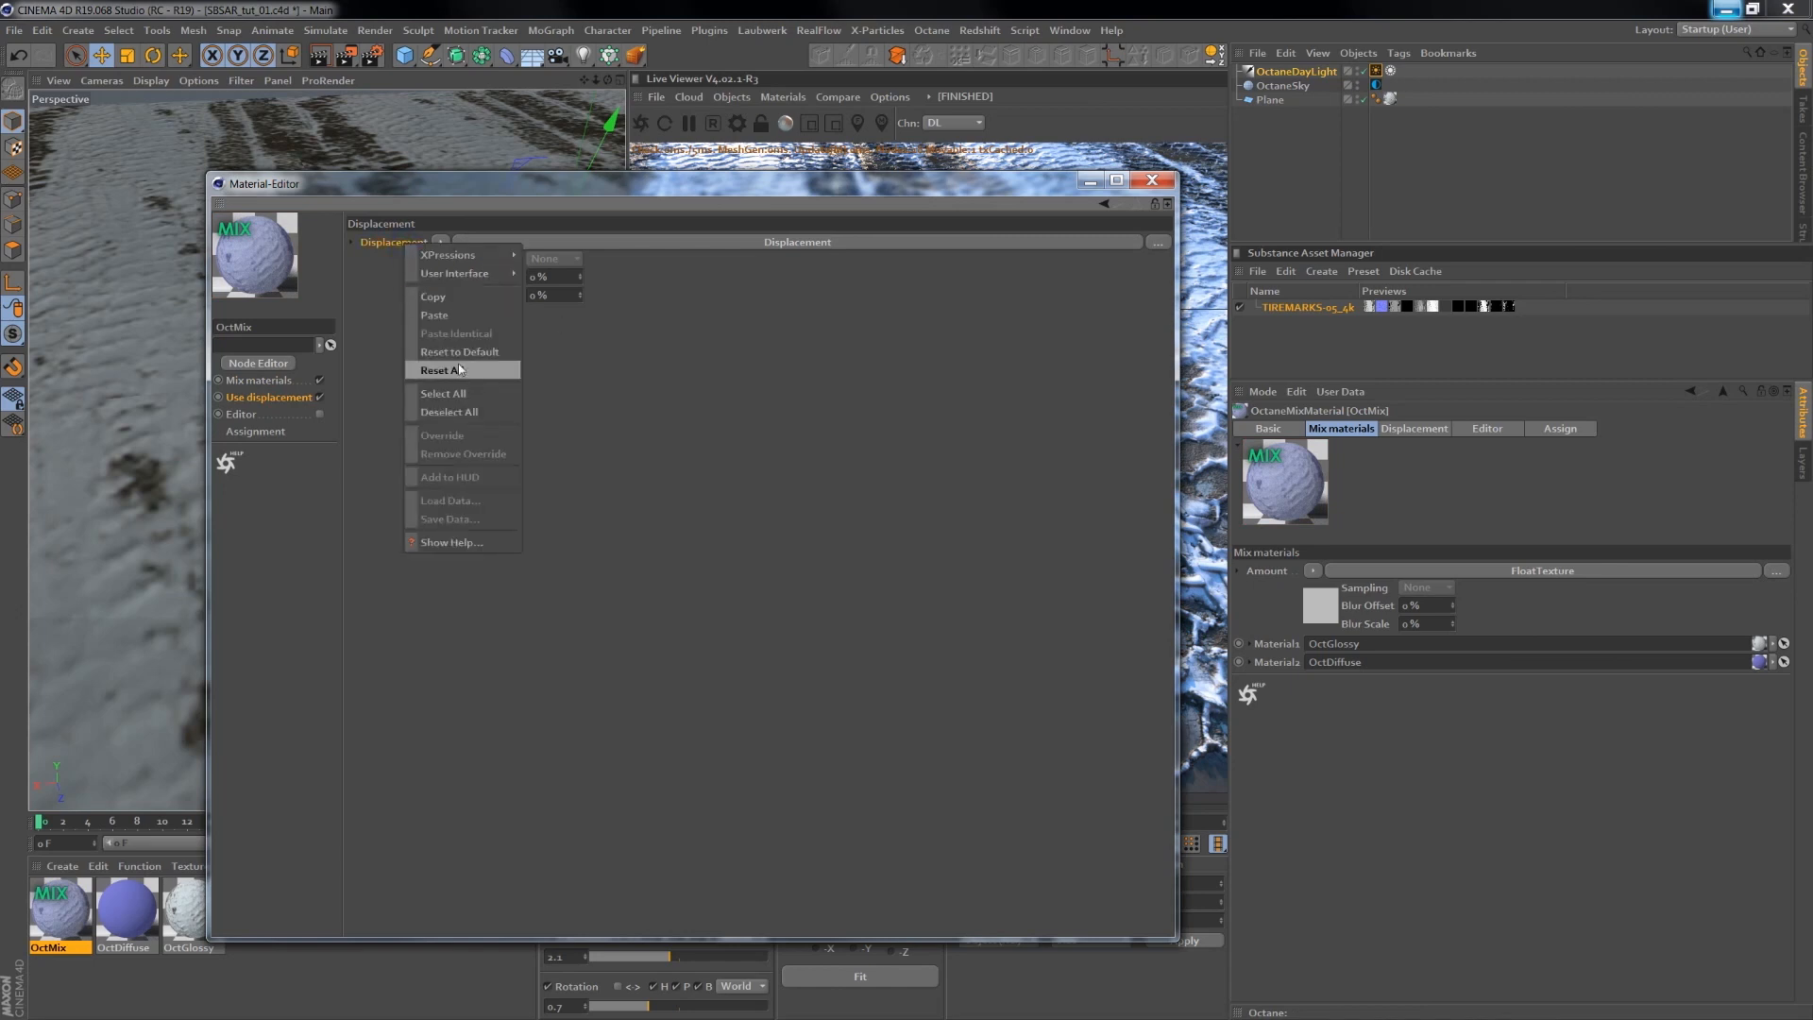
{"action": "left_click", "coordinate": [446, 325]}
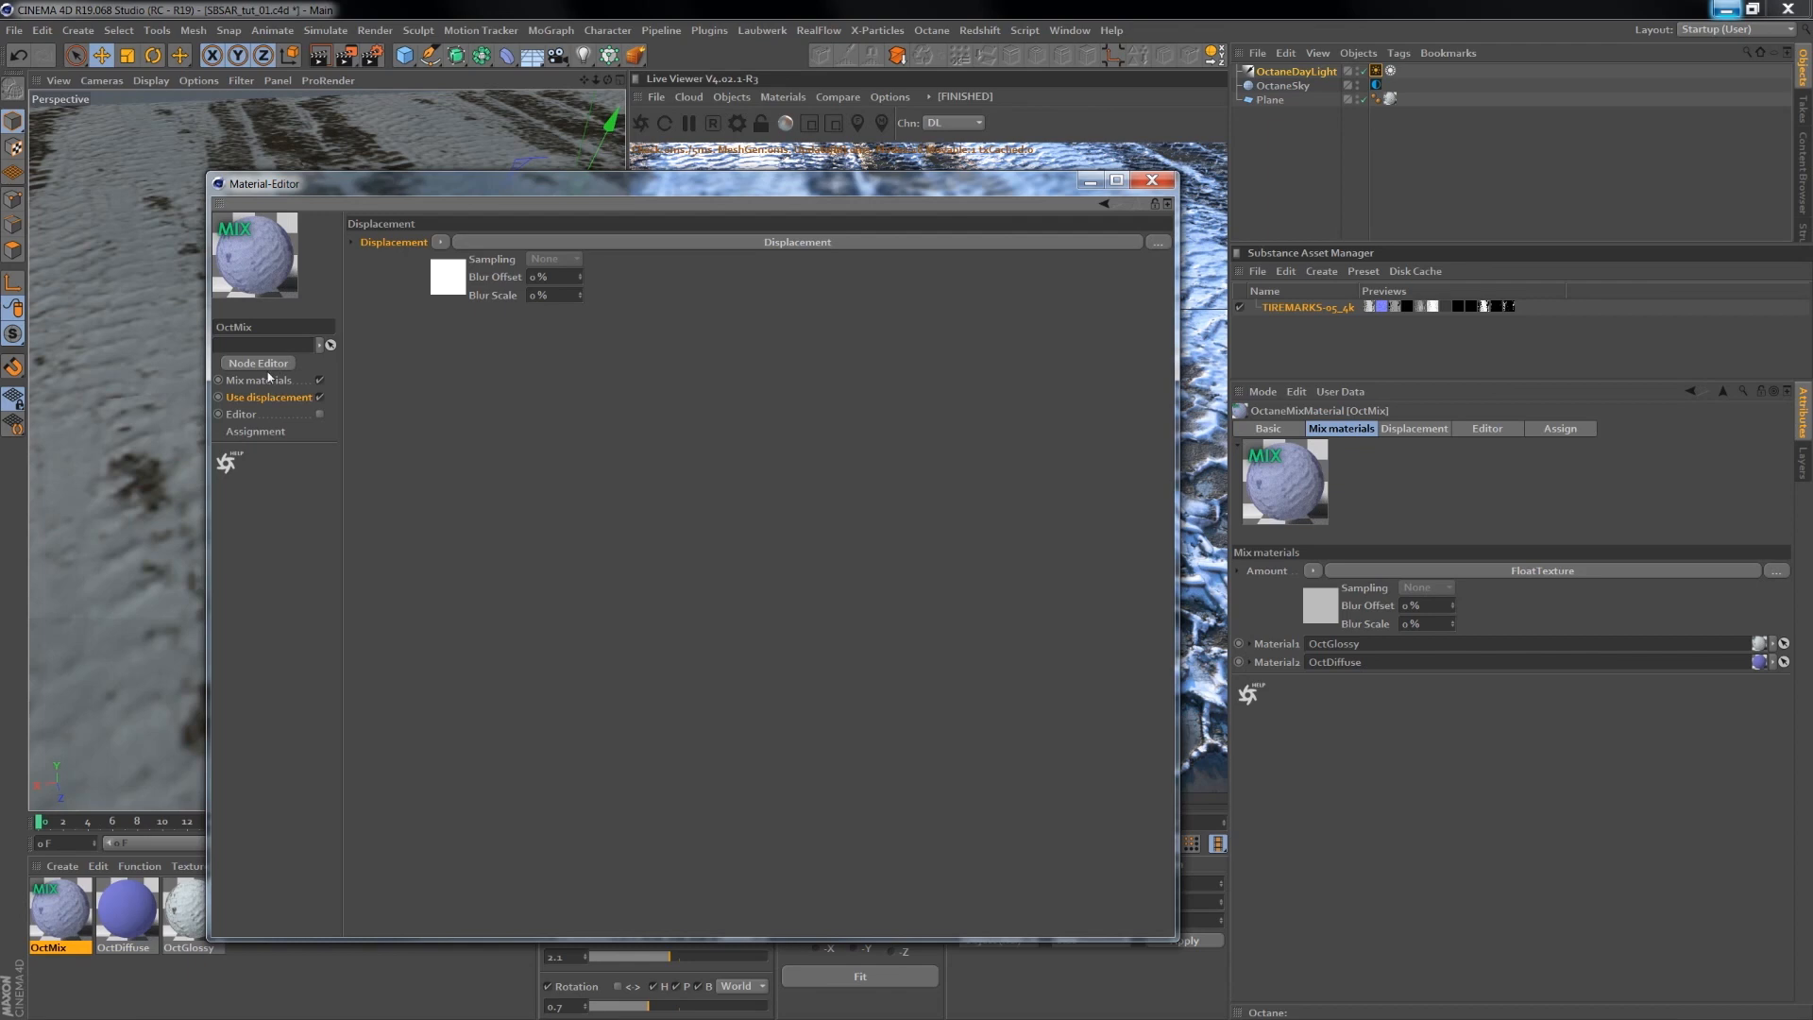
{"action": "left_click_drag", "start_coordinate": [685, 195], "coordinate": [1336, 276]}
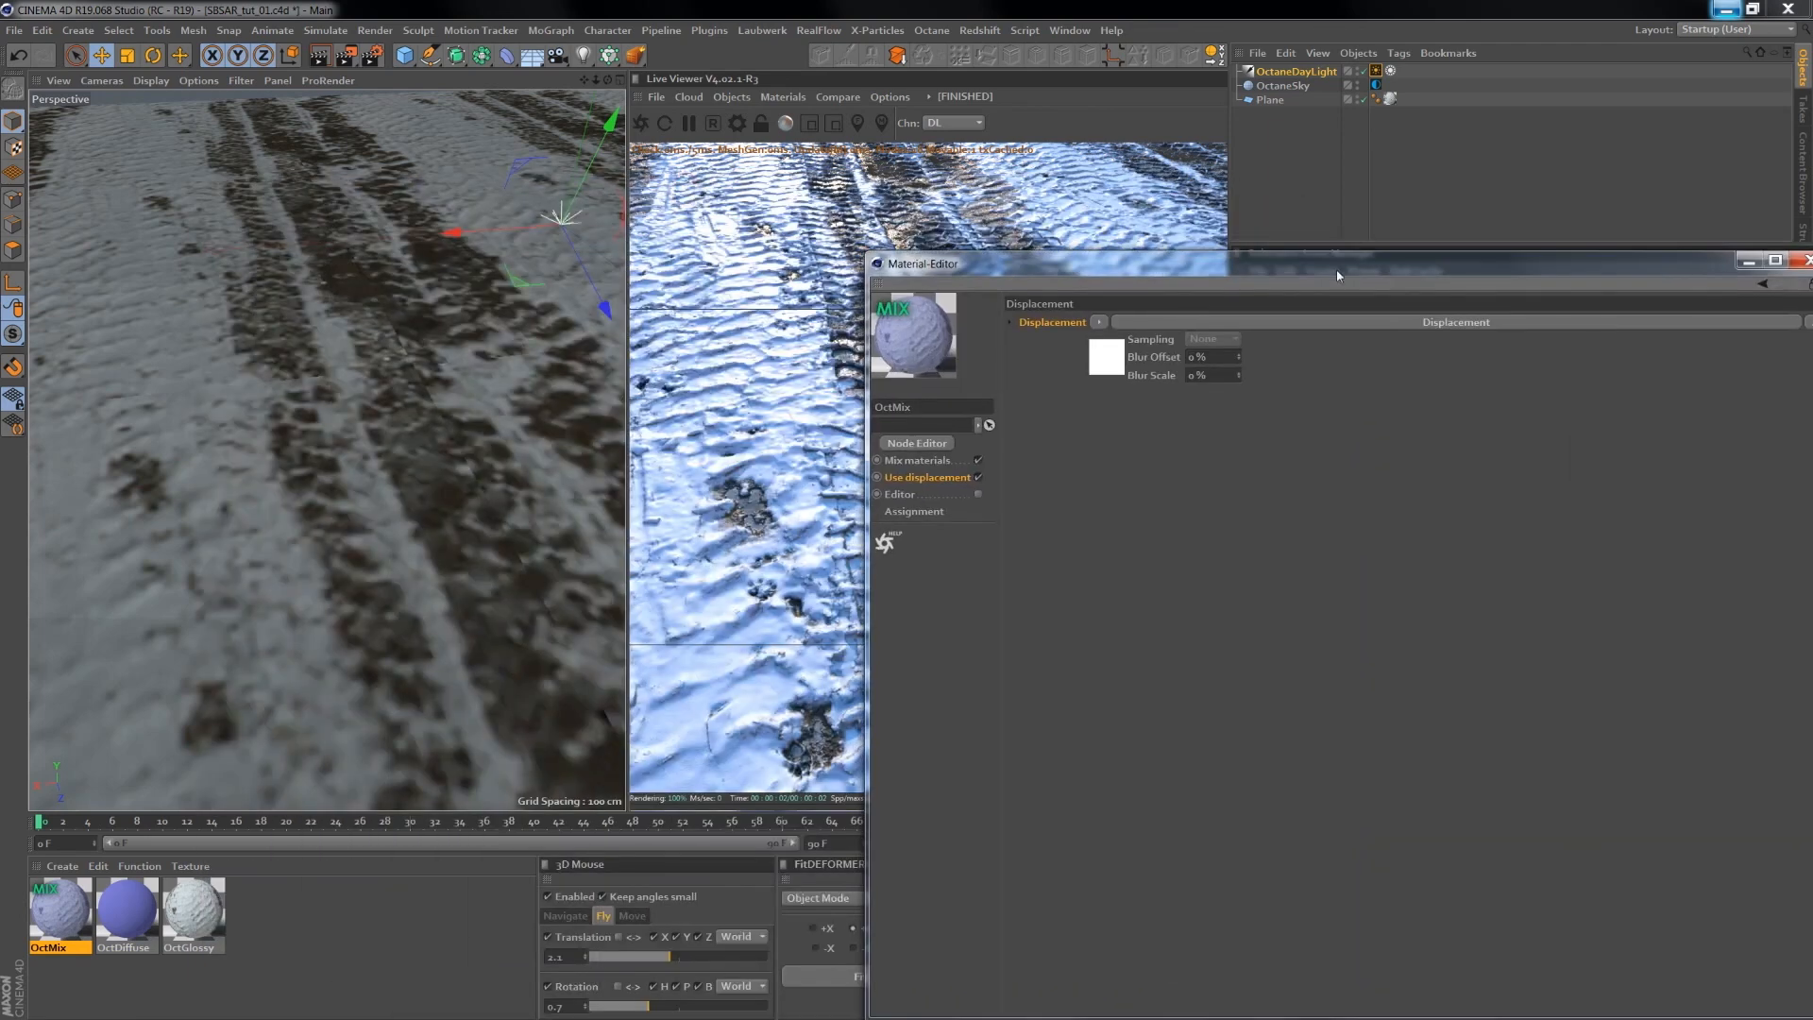
{"action": "left_click_drag", "start_coordinate": [88, 947], "coordinate": [1394, 102]}
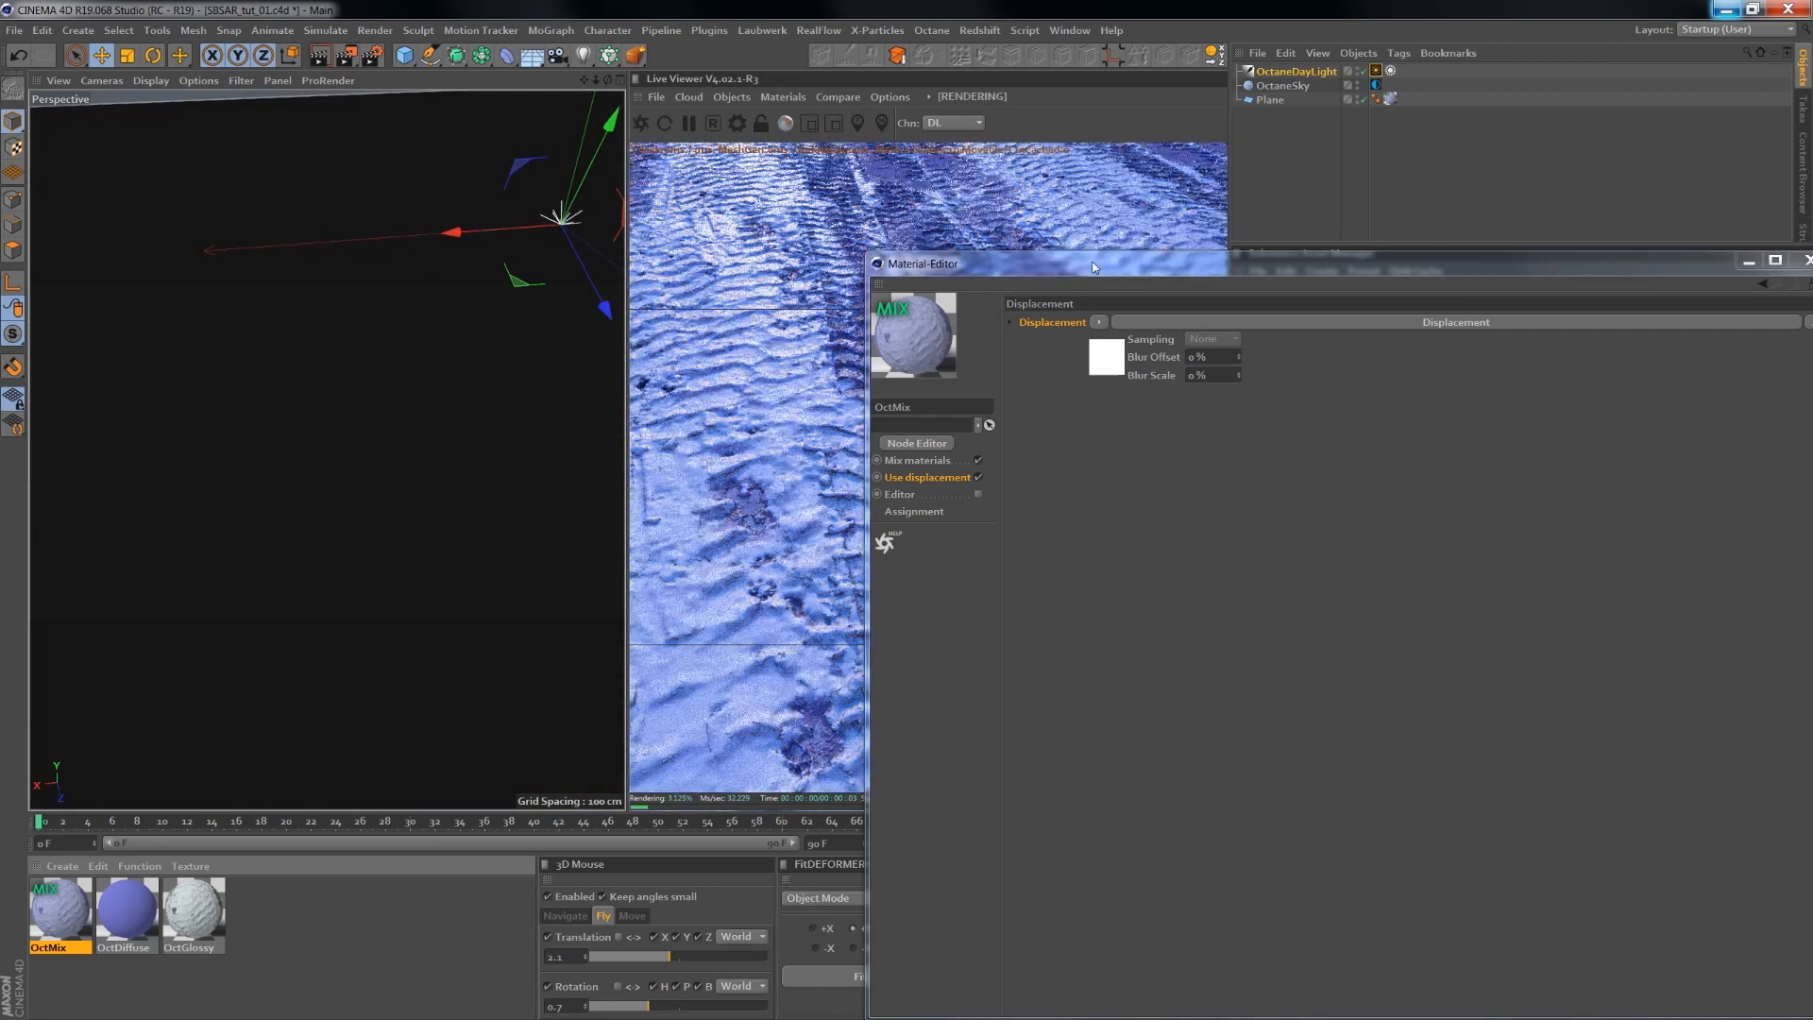
- Load the TIREMARKS-05_4k asset as a Substance Shader into the mix Amount of OctMix
{"action": "left_click", "coordinate": [913, 460]}
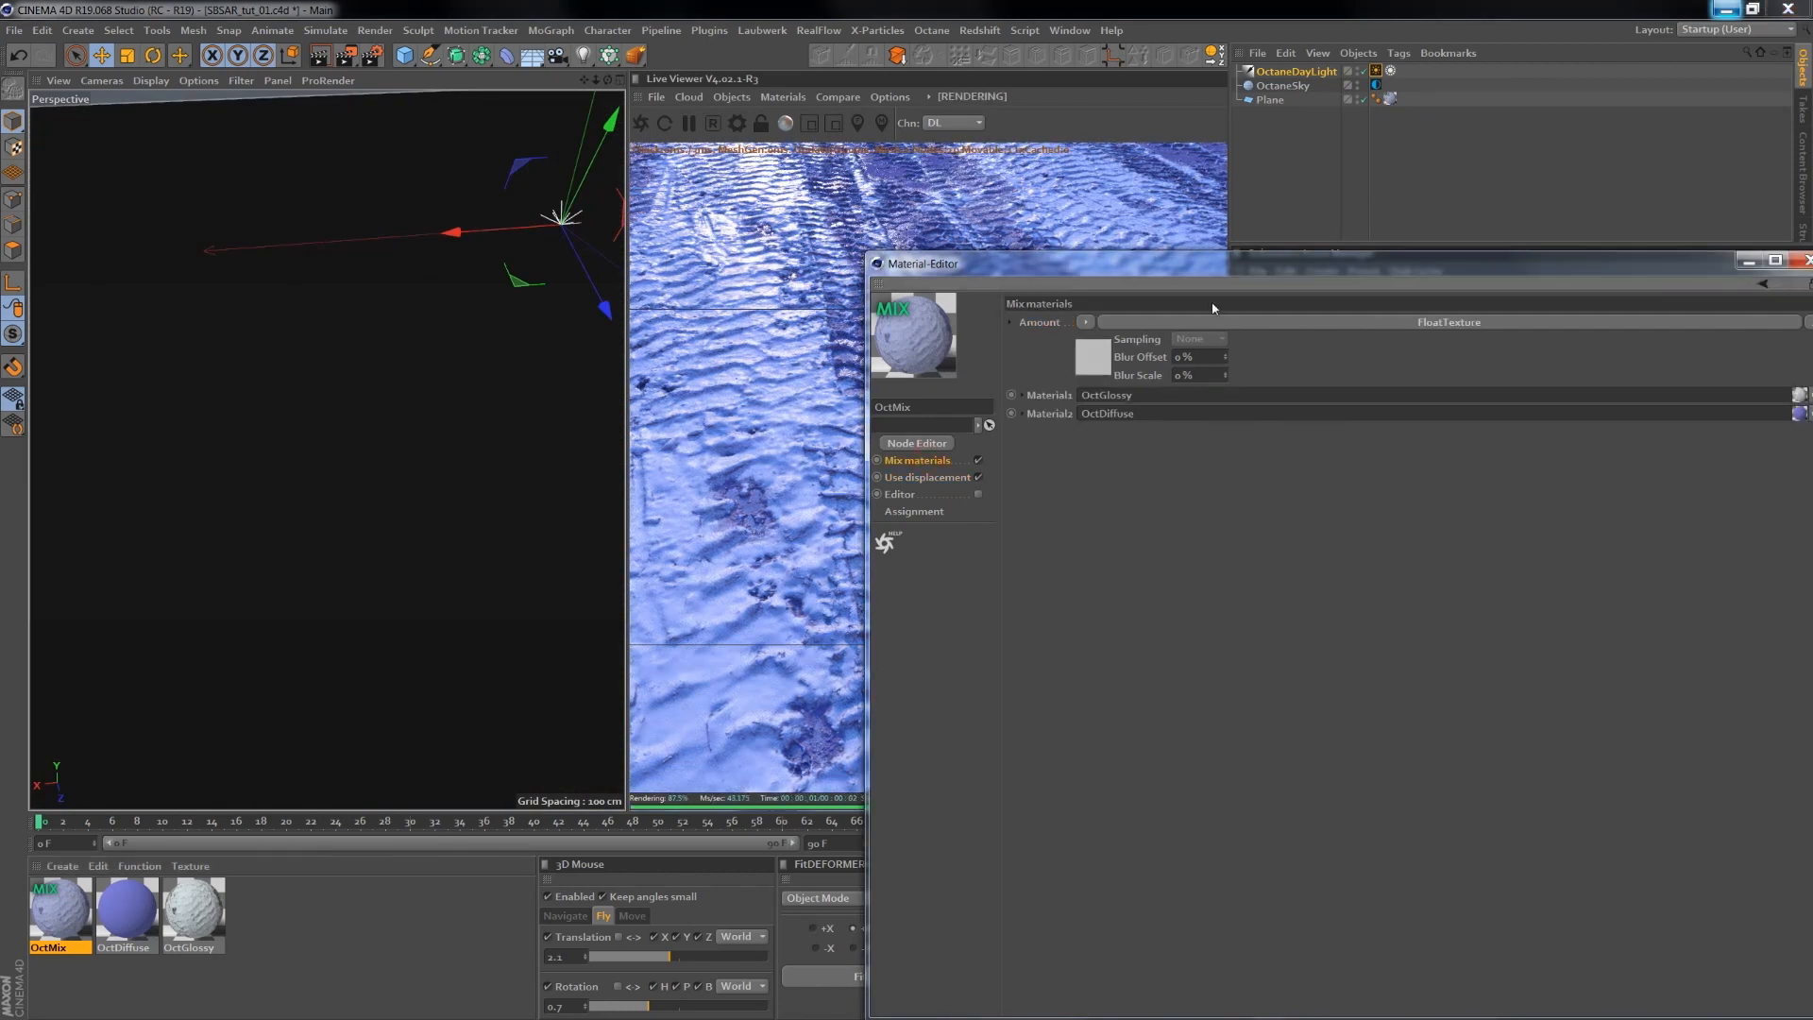
{"action": "left_click_drag", "start_coordinate": [1241, 276], "coordinate": [673, 271]}
{"action": "left_click", "coordinate": [520, 321]}
{"action": "left_click", "coordinate": [590, 337]}
{"action": "left_click_drag", "start_coordinate": [840, 248], "coordinate": [822, 521]}
{"action": "left_click_drag", "start_coordinate": [1194, 539], "coordinate": [1000, 423]}
{"action": "left_click_drag", "start_coordinate": [1283, 321], "coordinate": [771, 529]}
{"action": "left_click", "coordinate": [1055, 473]}
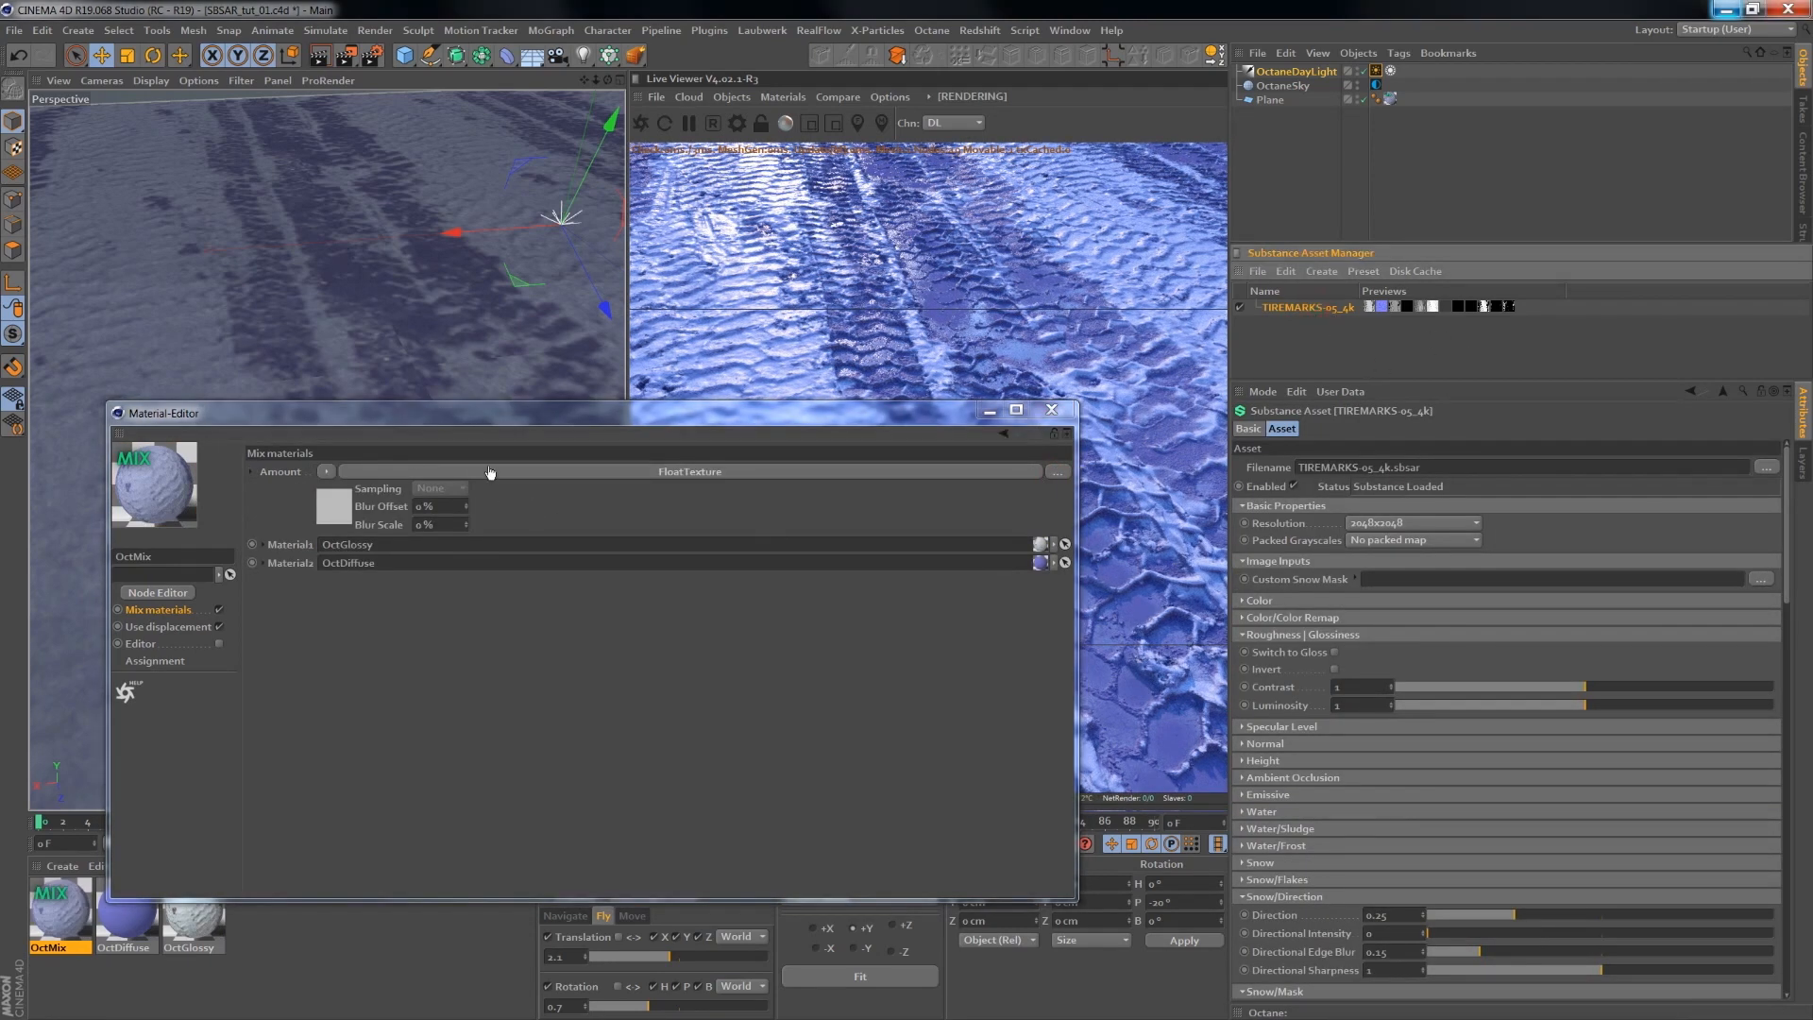
{"action": "left_click_drag", "start_coordinate": [490, 475], "coordinate": [491, 475]}
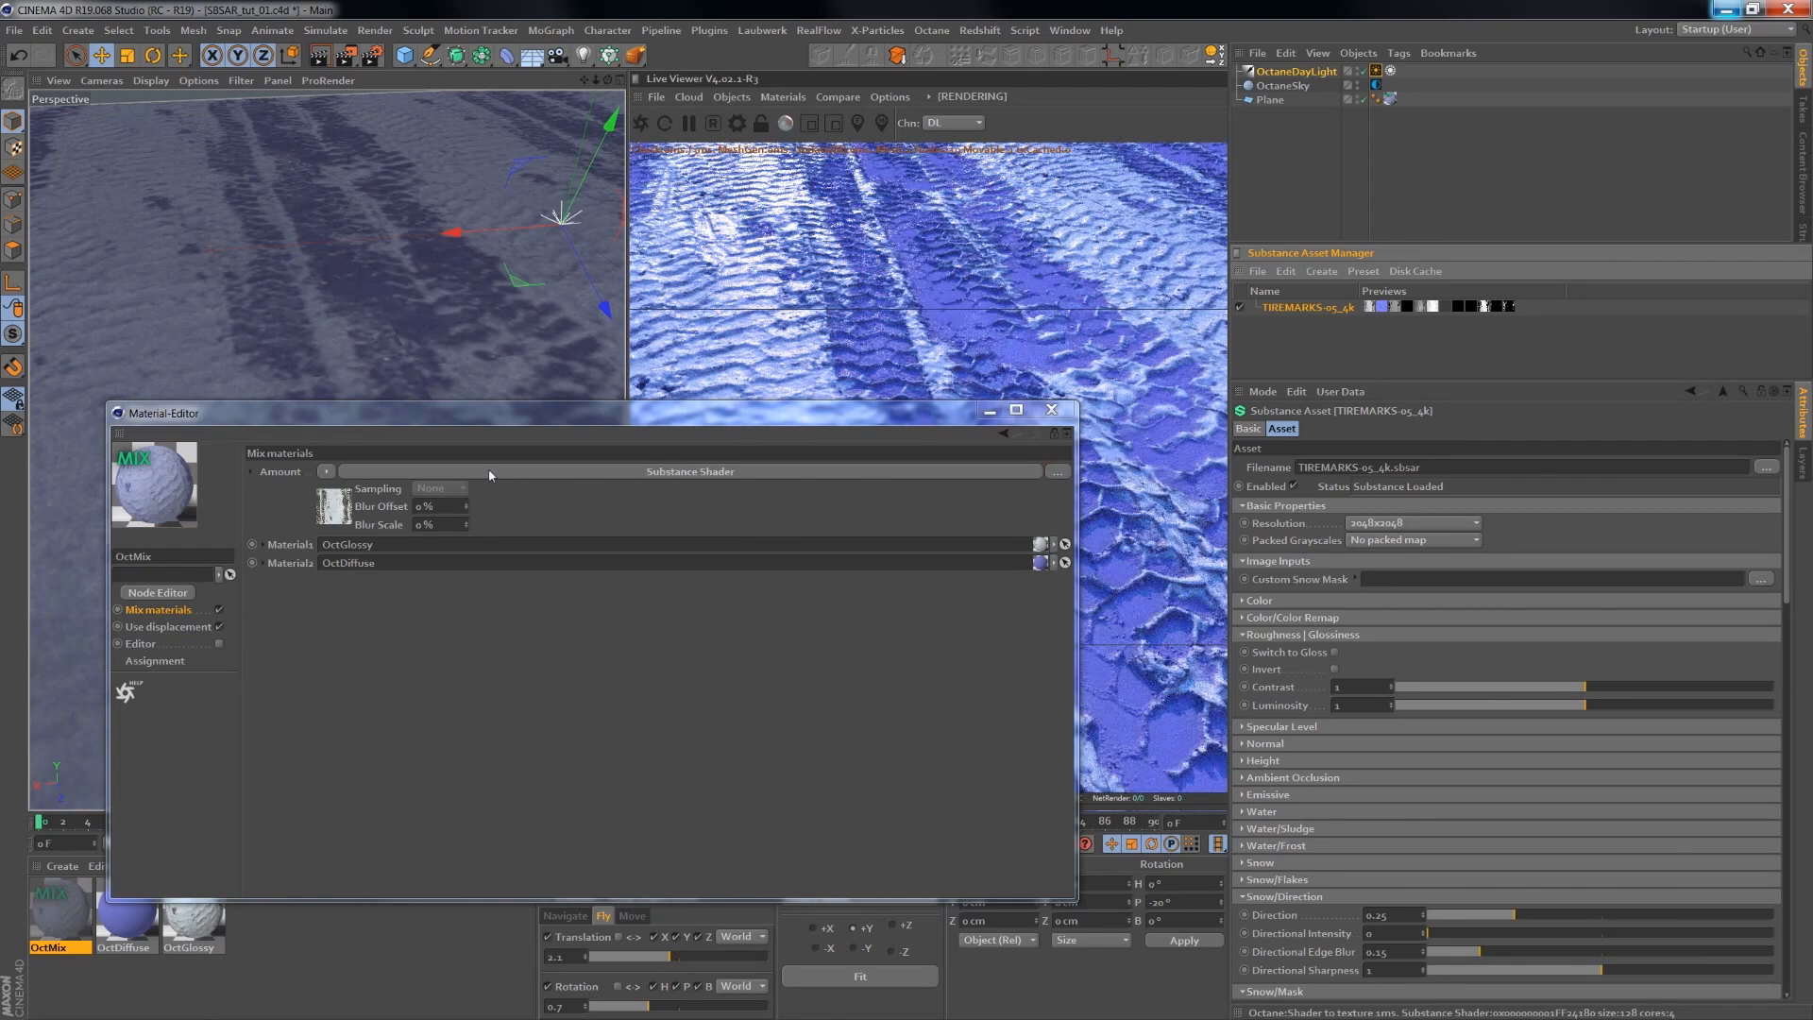
- Set the channel of the Amount's Substance Shader to TIREMARKS-05_4k_snowMask
{"action": "left_click", "coordinate": [252, 473]}
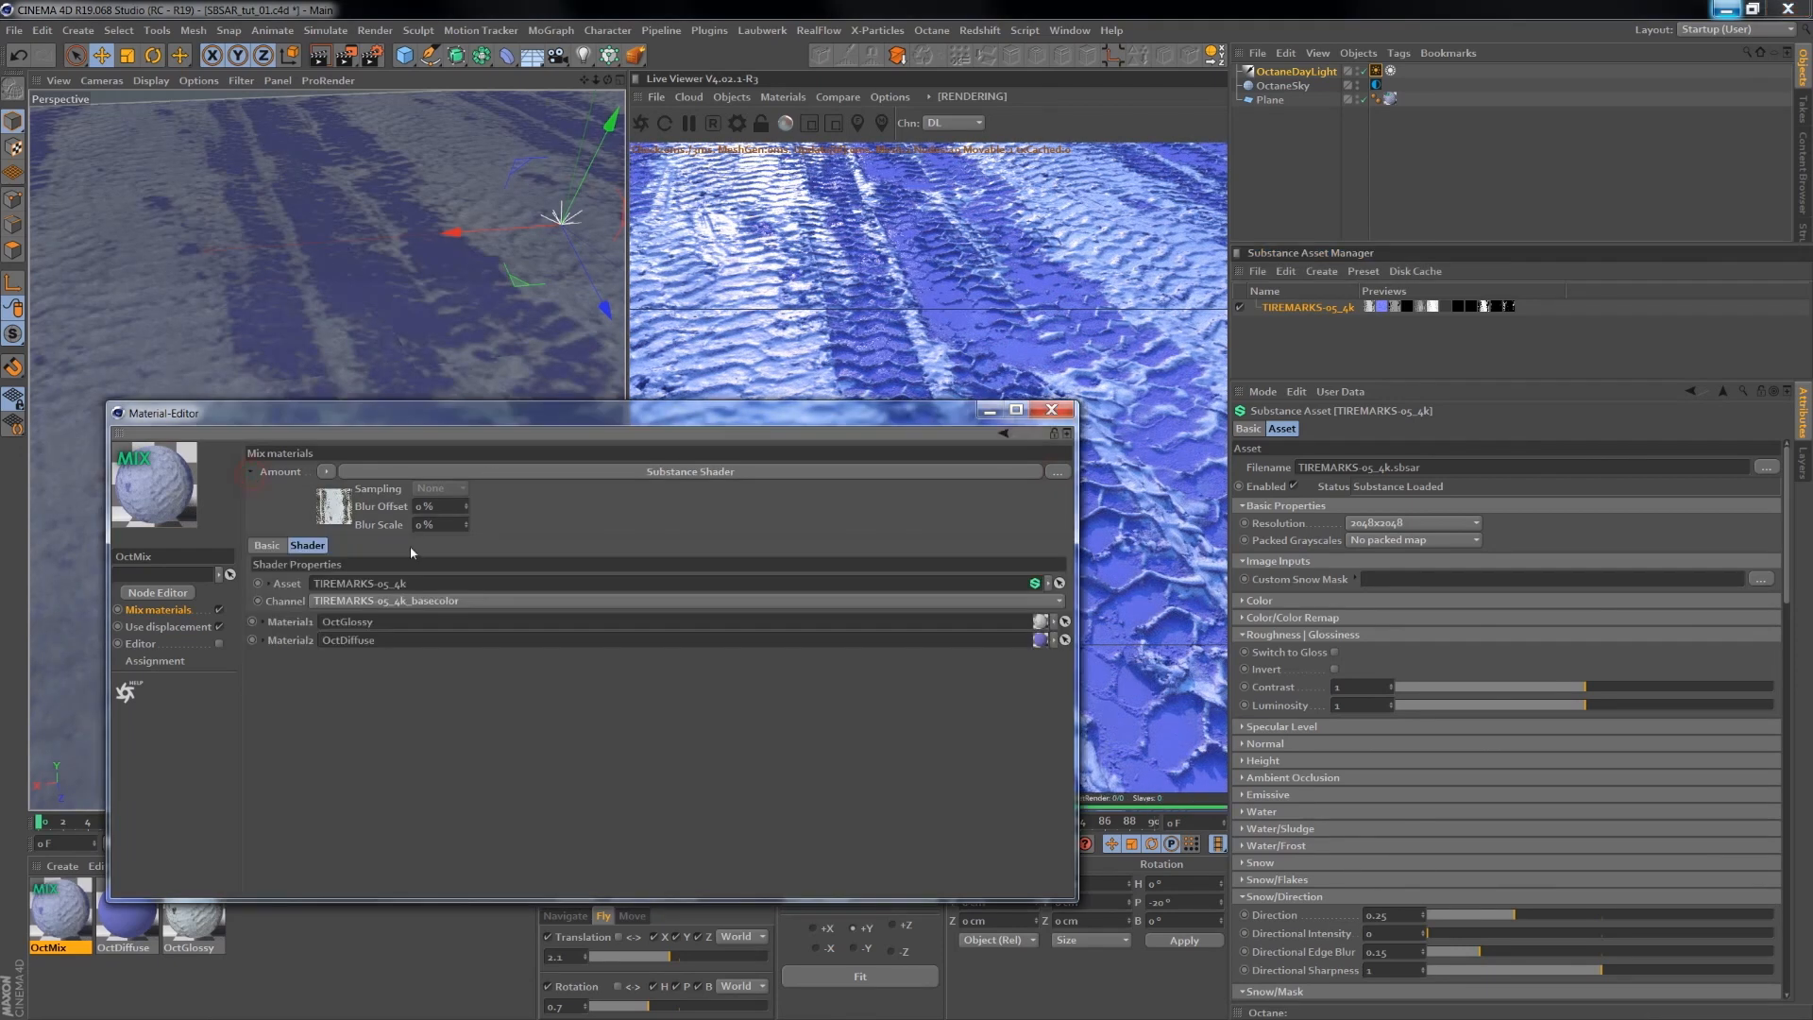
{"action": "left_click", "coordinate": [406, 601]}
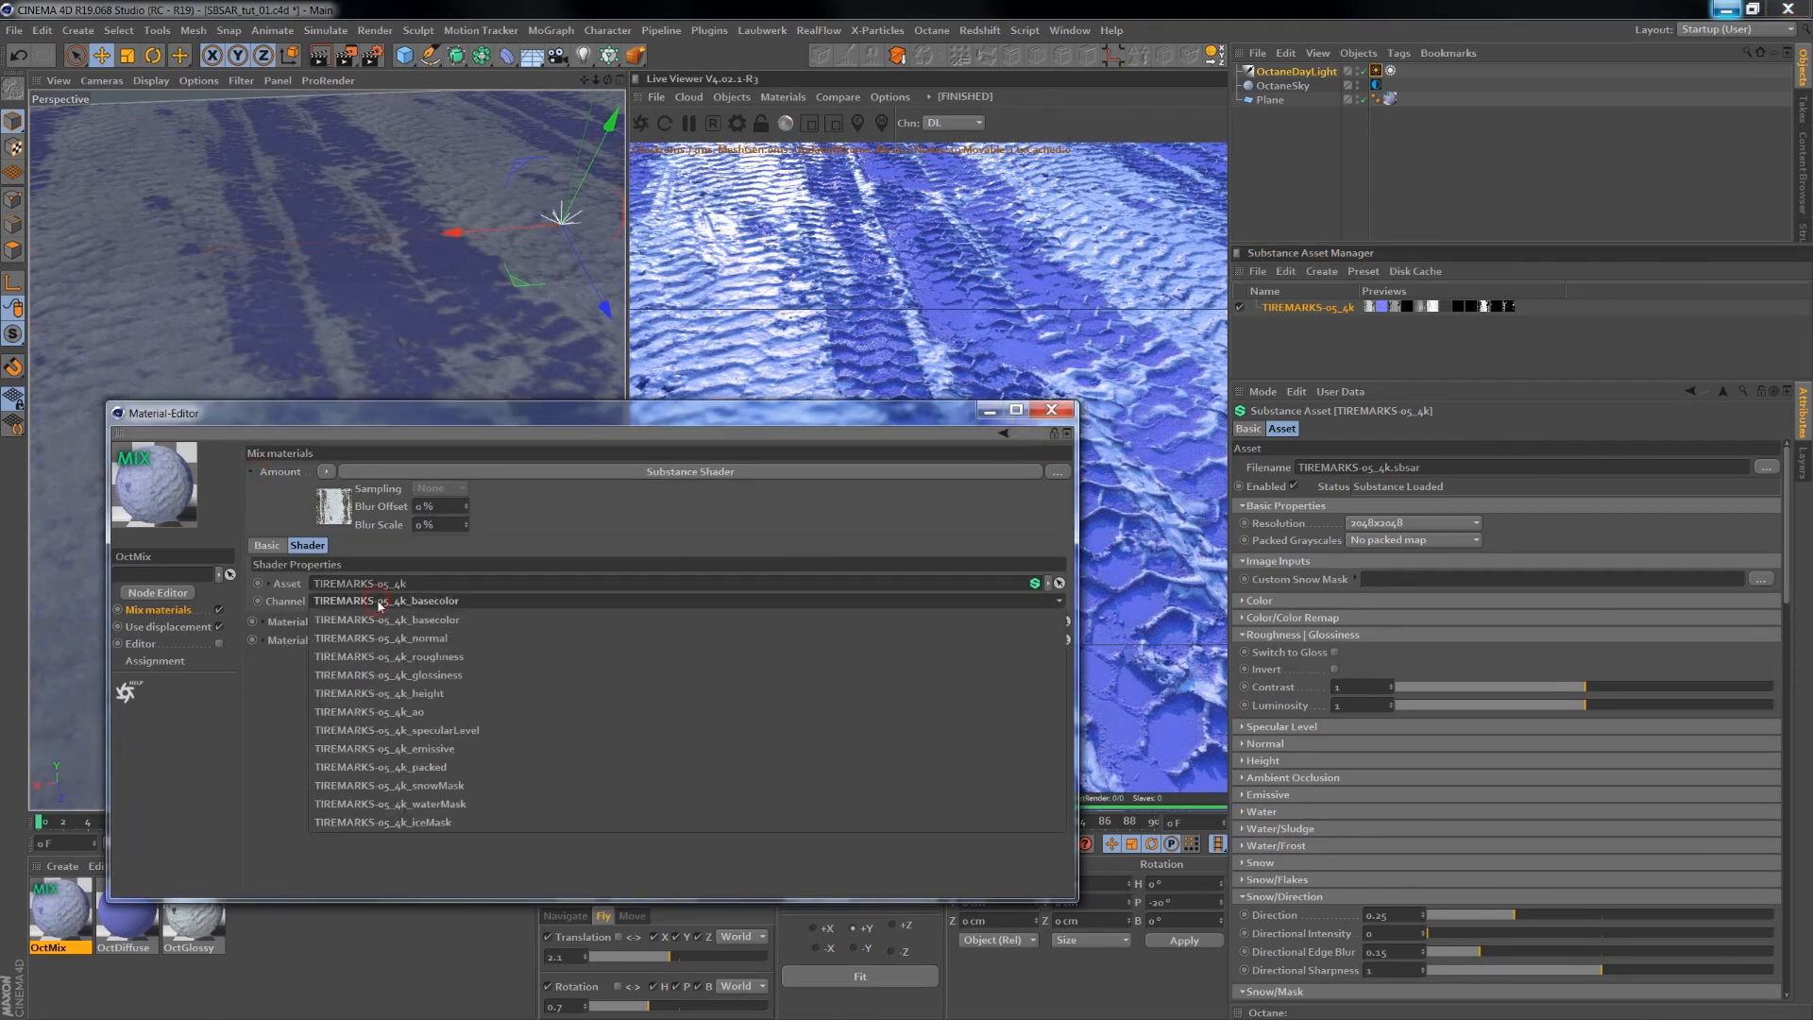
{"action": "left_click", "coordinate": [448, 786]}
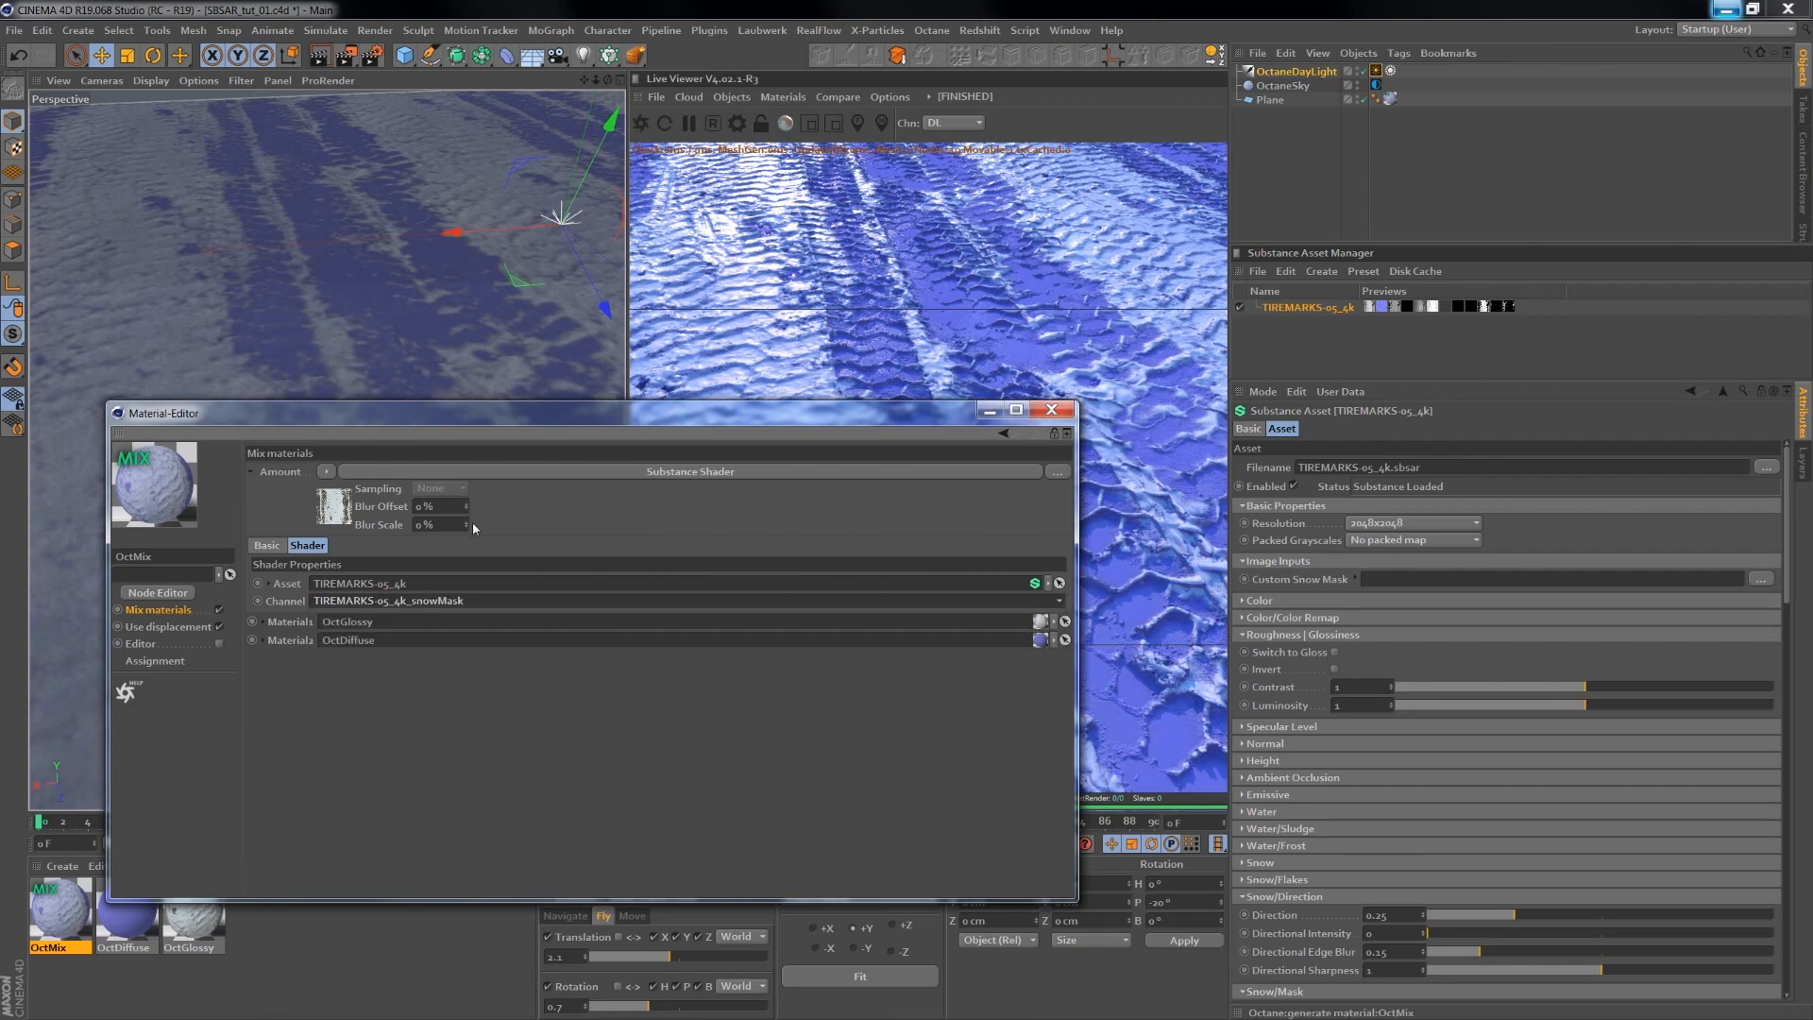
- Add the C4doctane Invert shader to OctMix's Amount so the snow mask is inverted
{"action": "left_click_drag", "start_coordinate": [874, 422], "coordinate": [909, 252]}
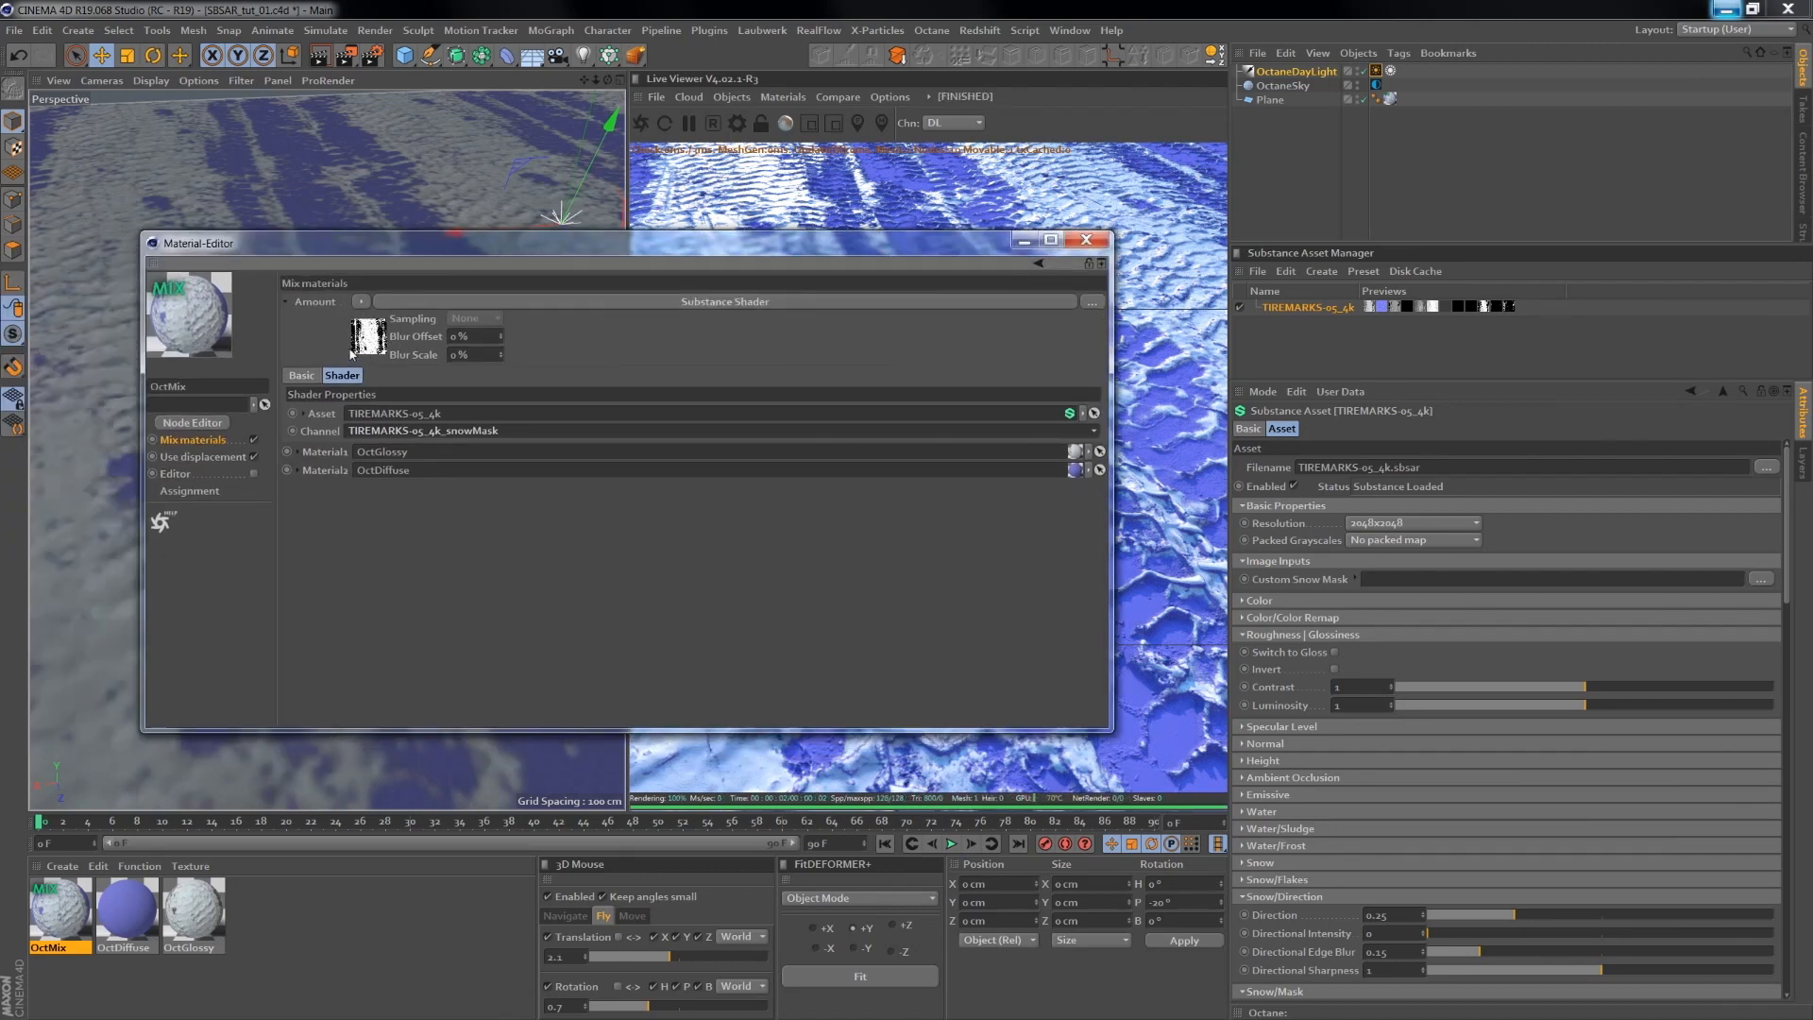
{"action": "left_click", "coordinate": [204, 426]}
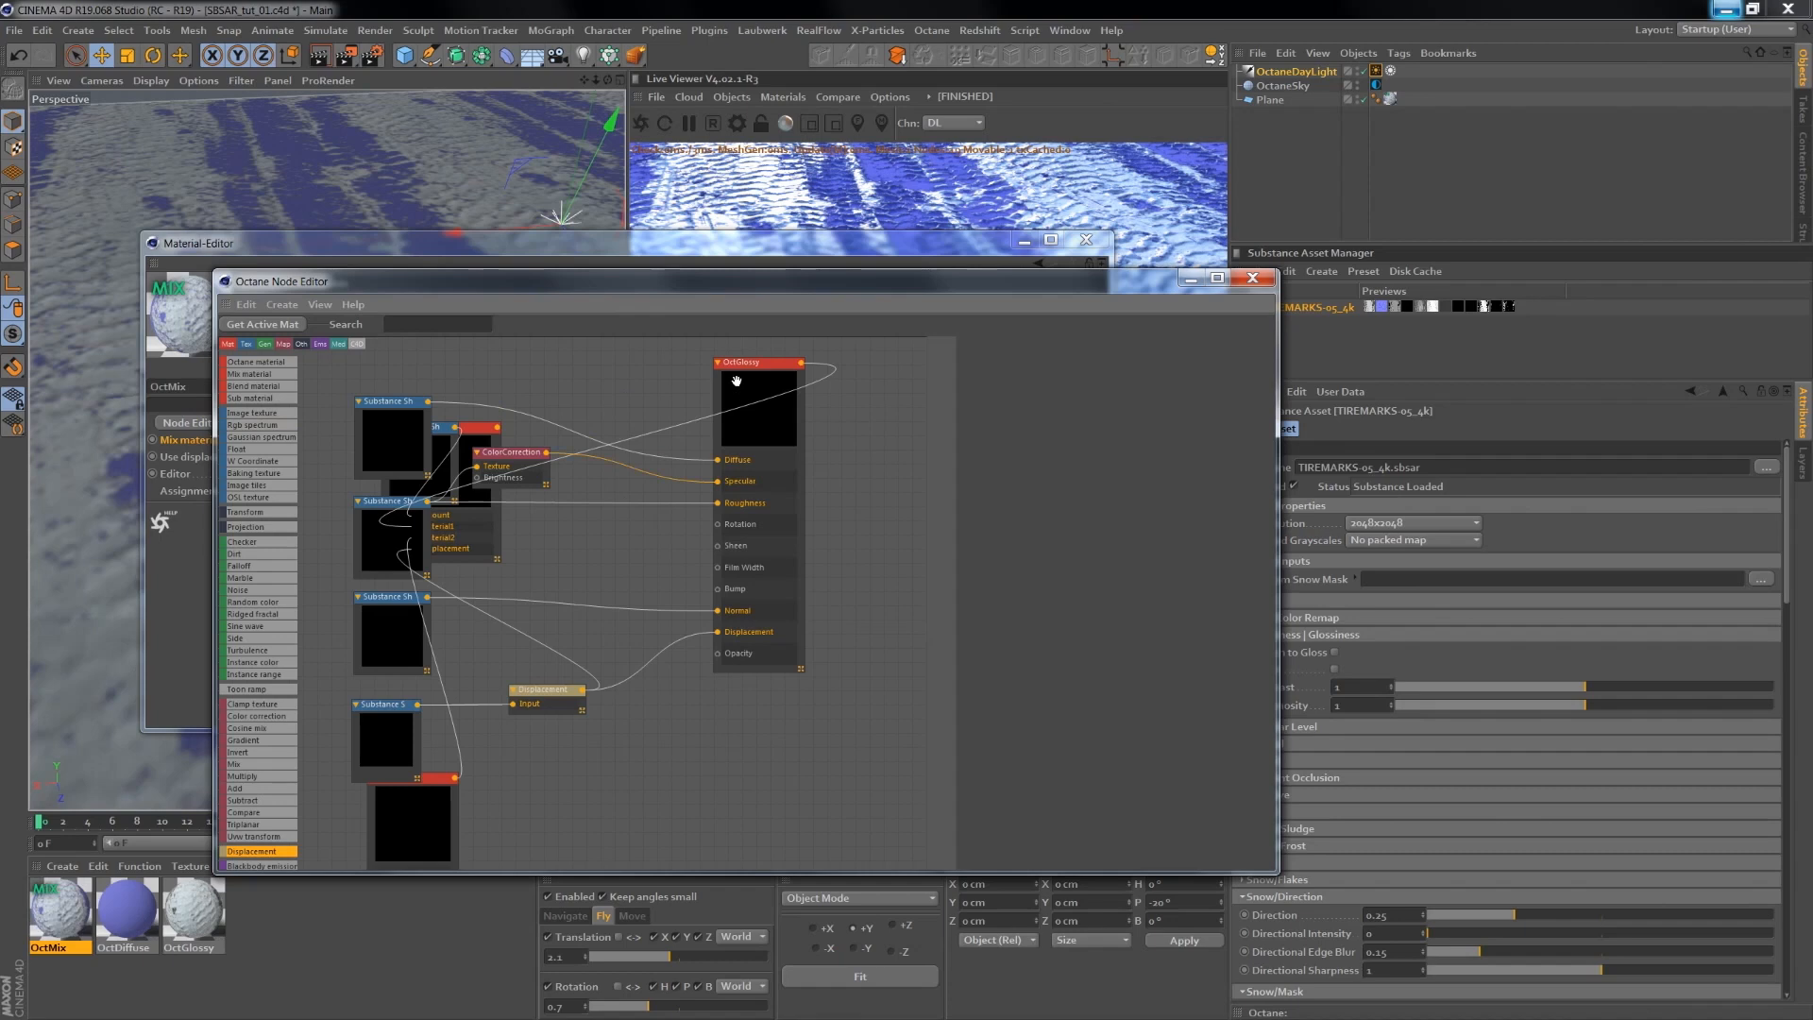
{"action": "left_click", "coordinate": [1251, 279]}
{"action": "left_click", "coordinate": [360, 301]}
{"action": "mouse_move", "coordinate": [461, 709]}
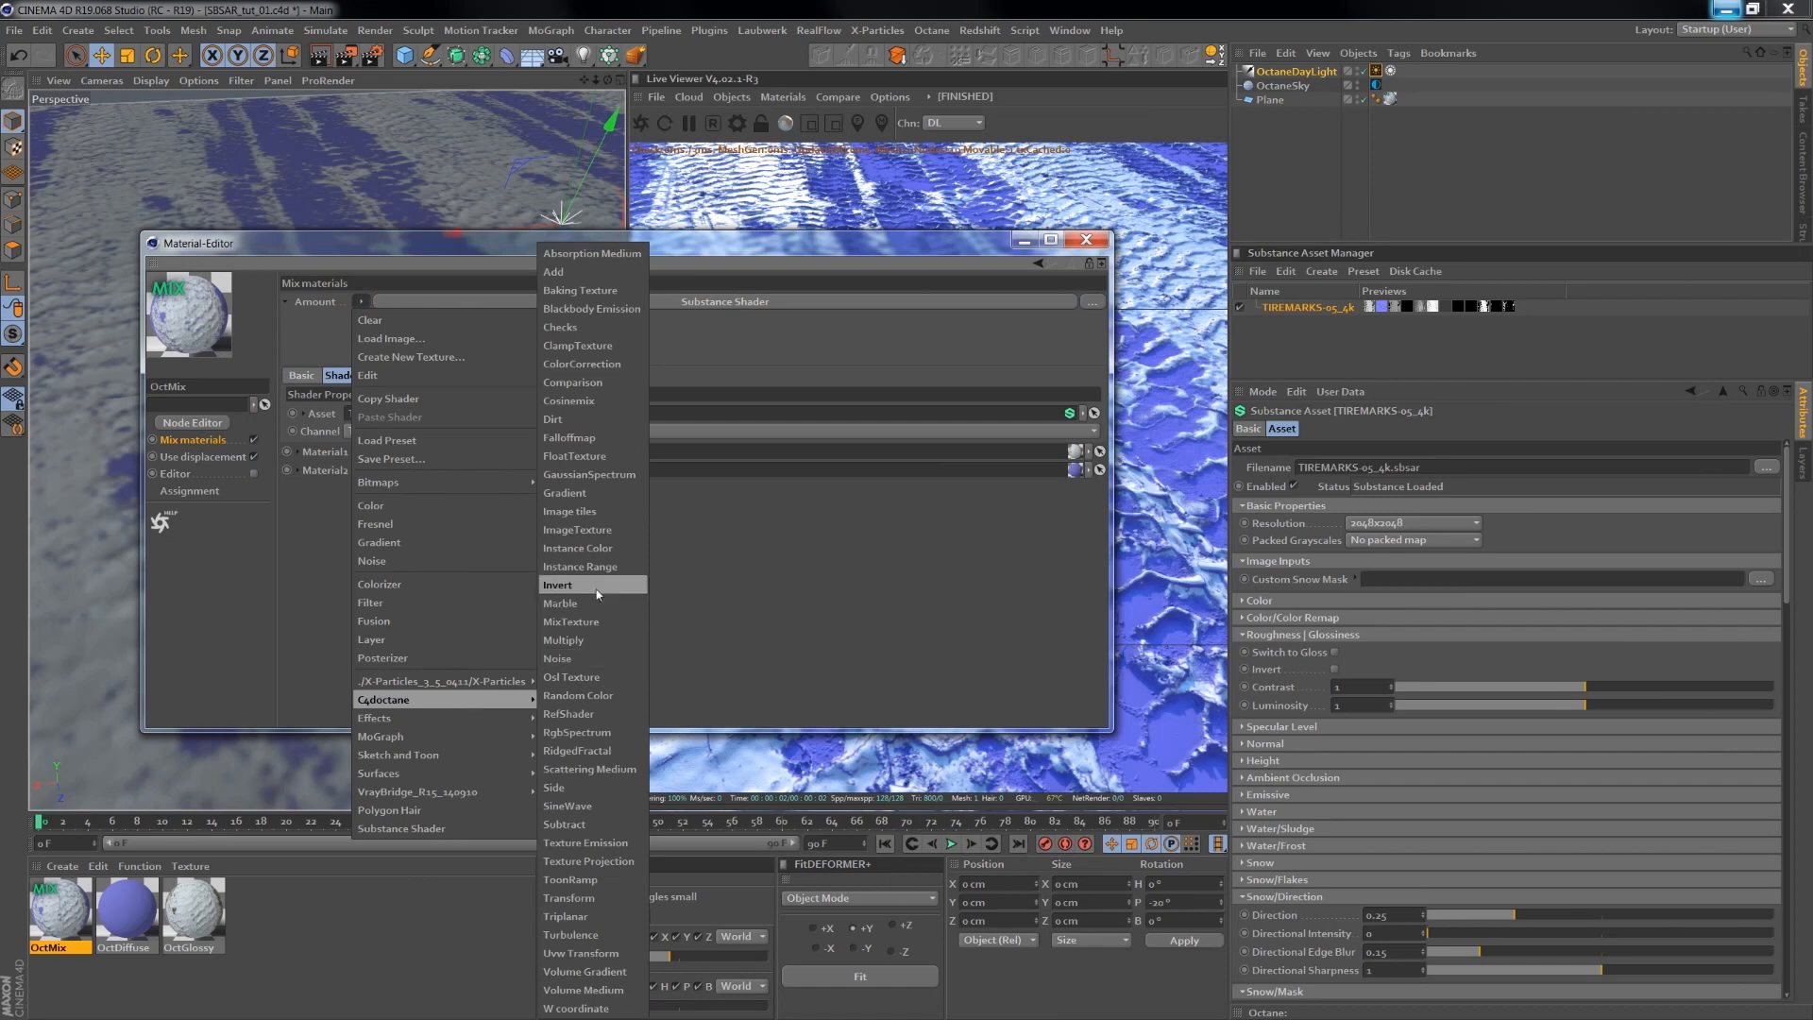
{"action": "left_click", "coordinate": [791, 298]}
{"action": "left_click_drag", "start_coordinate": [759, 249], "coordinate": [339, 132]}
- Change the material type of OctDiffuse to Glossy
{"action": "left_click", "coordinate": [127, 911]}
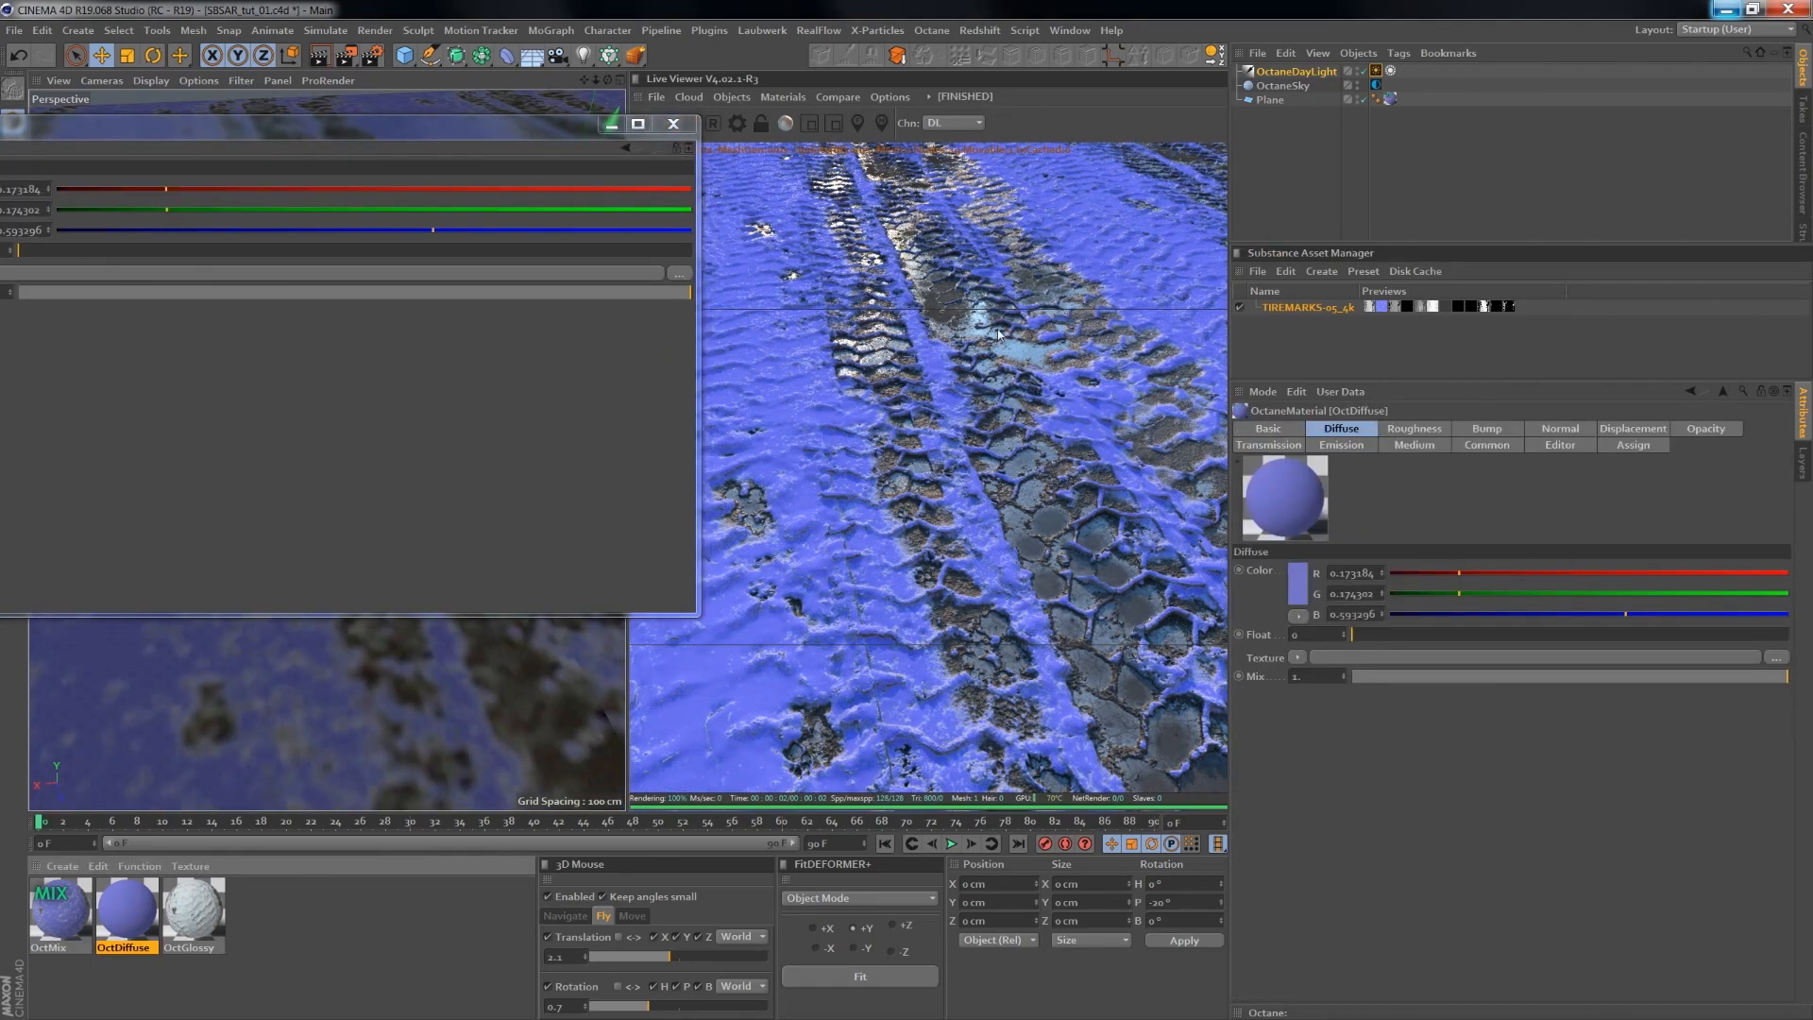
{"action": "double_click", "coordinate": [126, 931]}
{"action": "left_click_drag", "start_coordinate": [297, 130], "coordinate": [597, 430]}
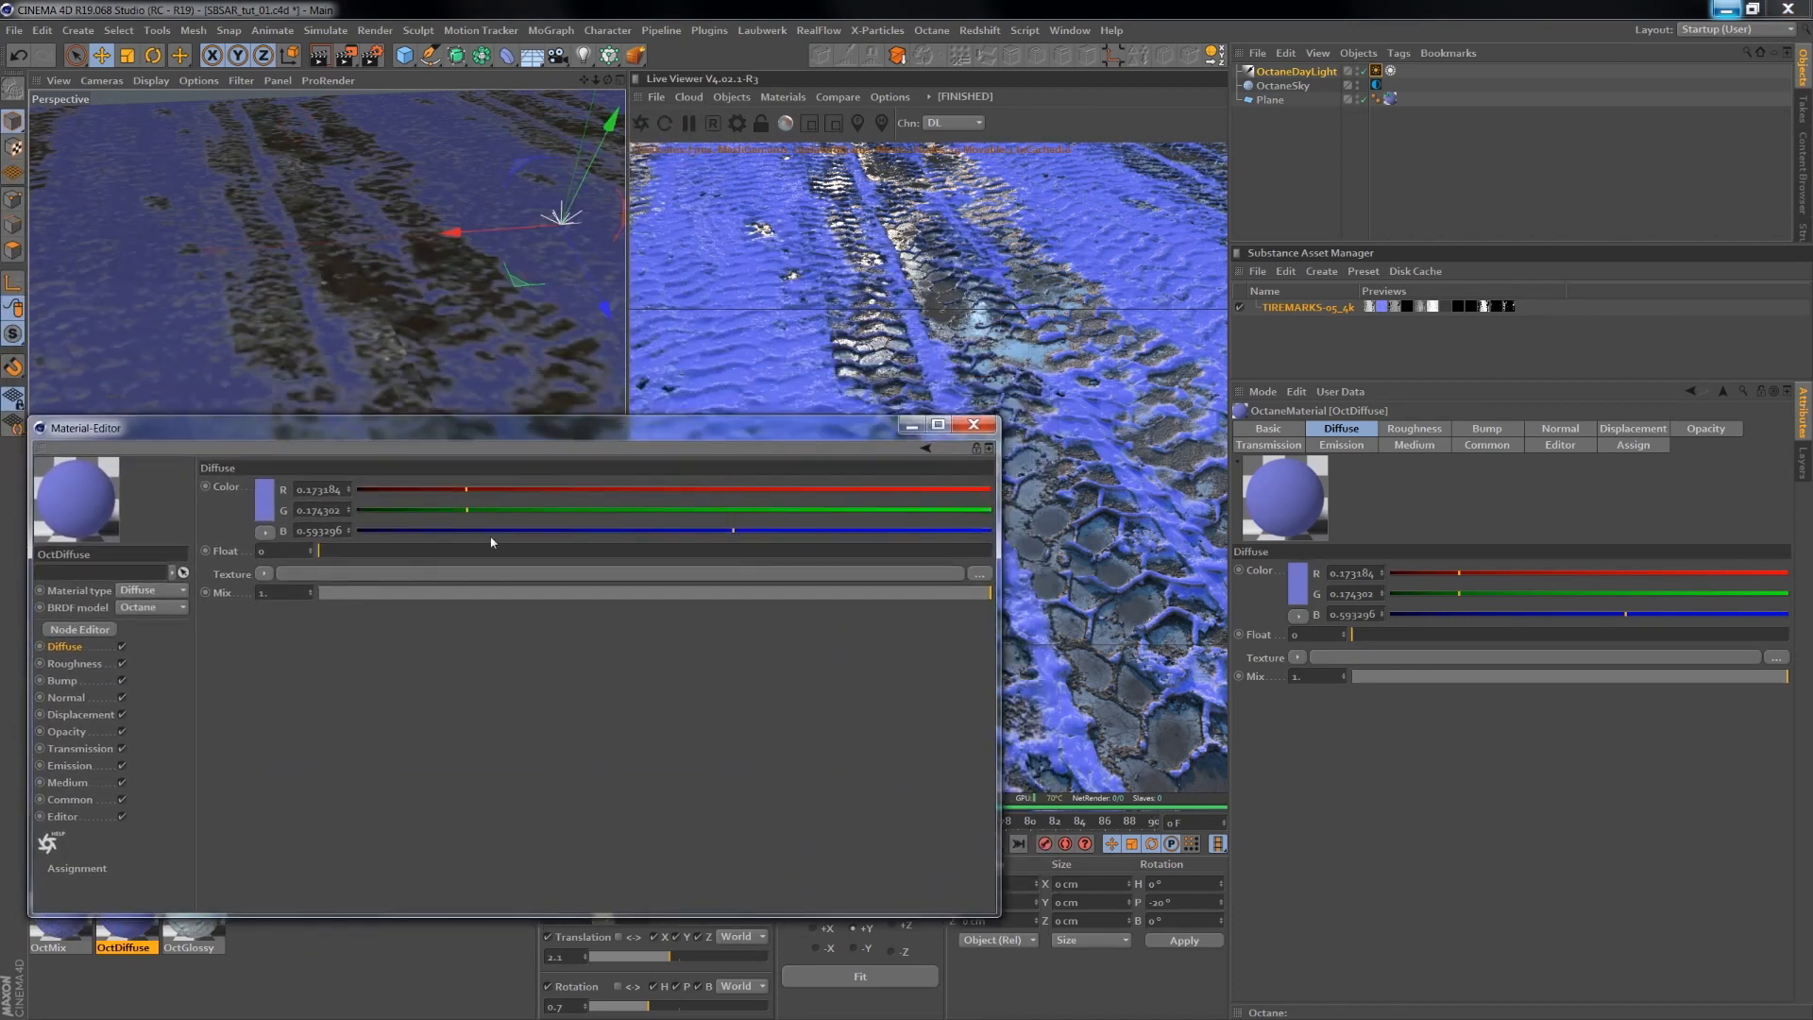
{"action": "left_click", "coordinate": [151, 591]}
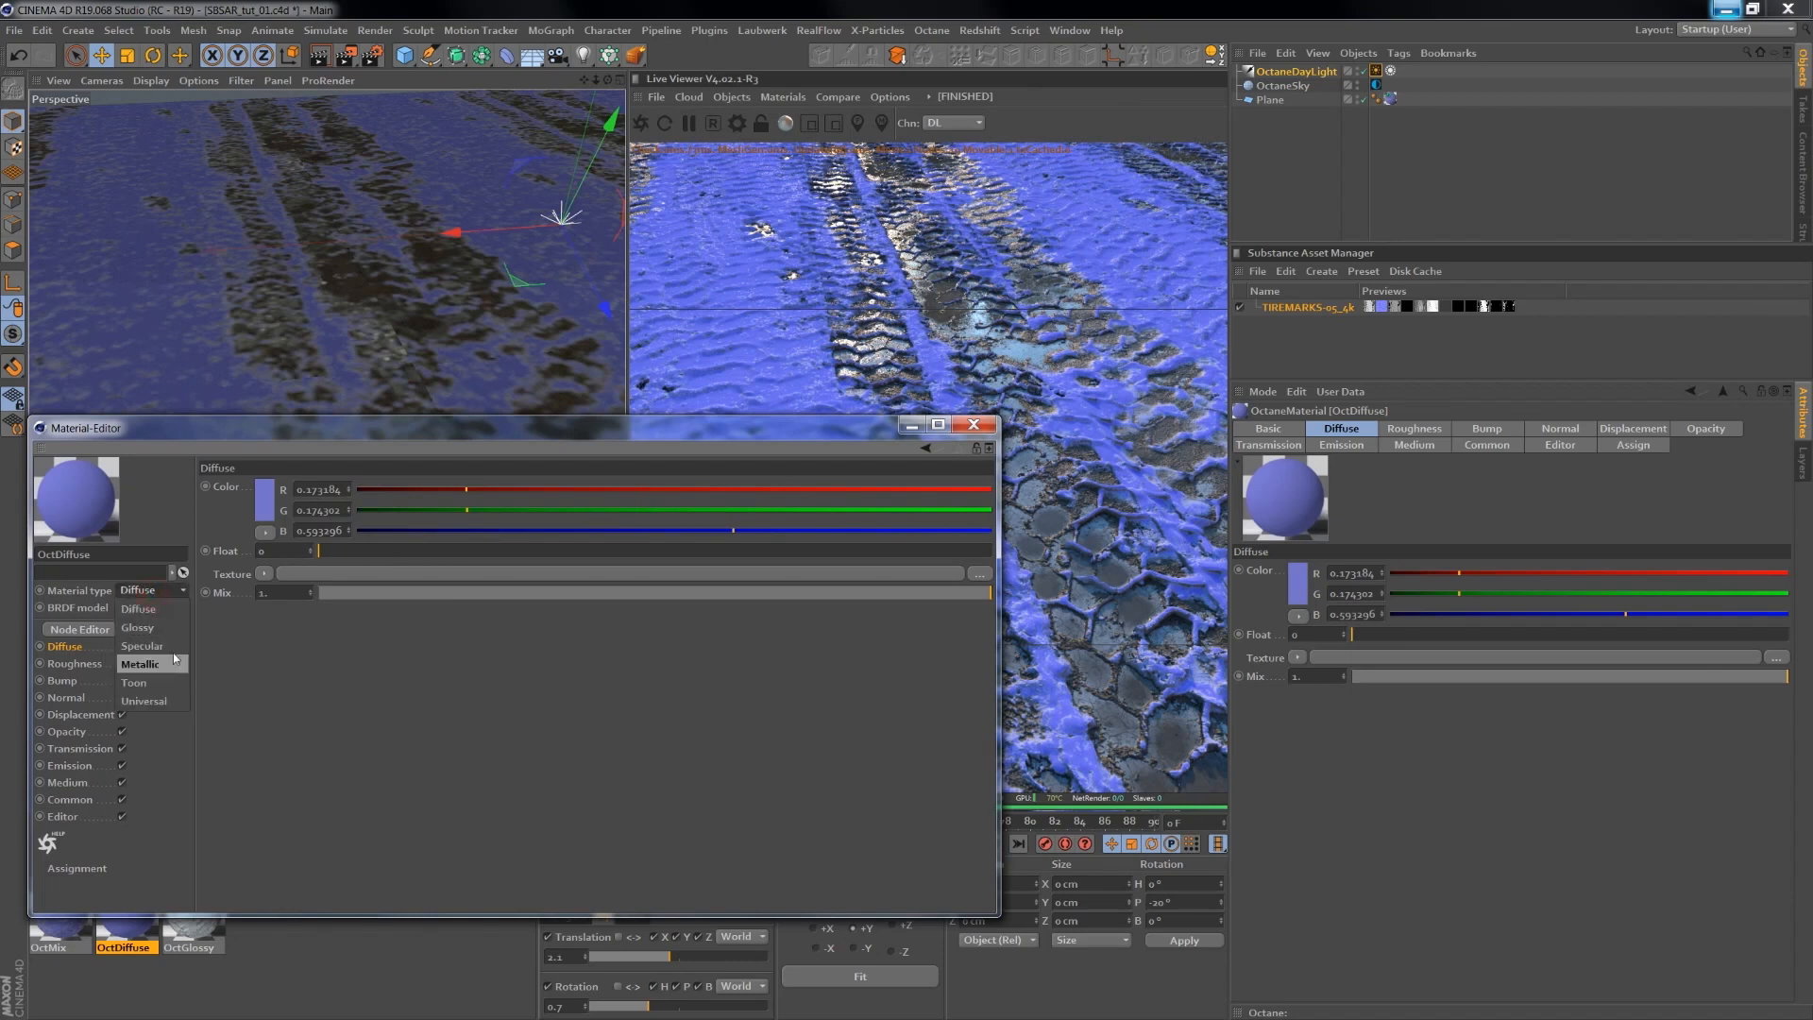
{"action": "left_click", "coordinate": [141, 626]}
{"action": "left_click", "coordinate": [973, 424]}
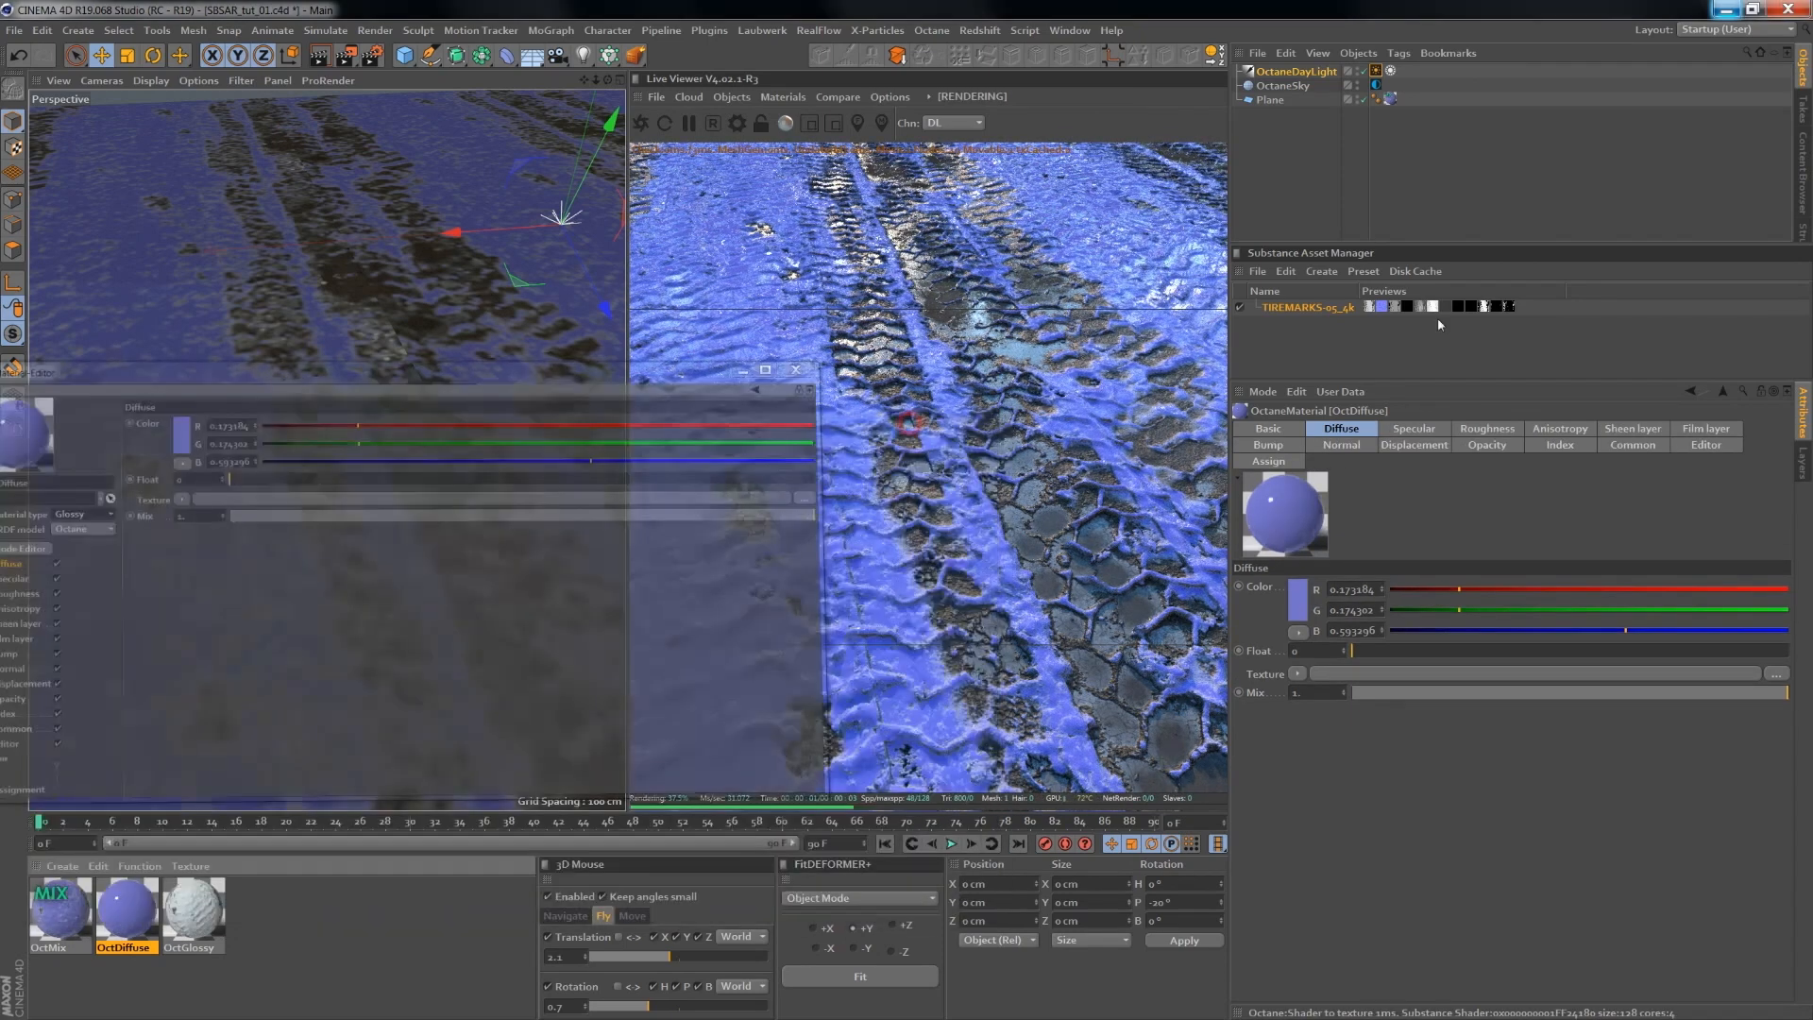
- Set Melted Snow to 0.8 in the Snow parameters of the TIREMARKS-05_4k substance asset
{"action": "left_click", "coordinate": [1308, 307]}
{"action": "left_click_drag", "start_coordinate": [1785, 518], "coordinate": [1806, 672]}
{"action": "scroll", "coordinate": [1322, 647], "scroll_direction": "up", "scroll_amount": 5}
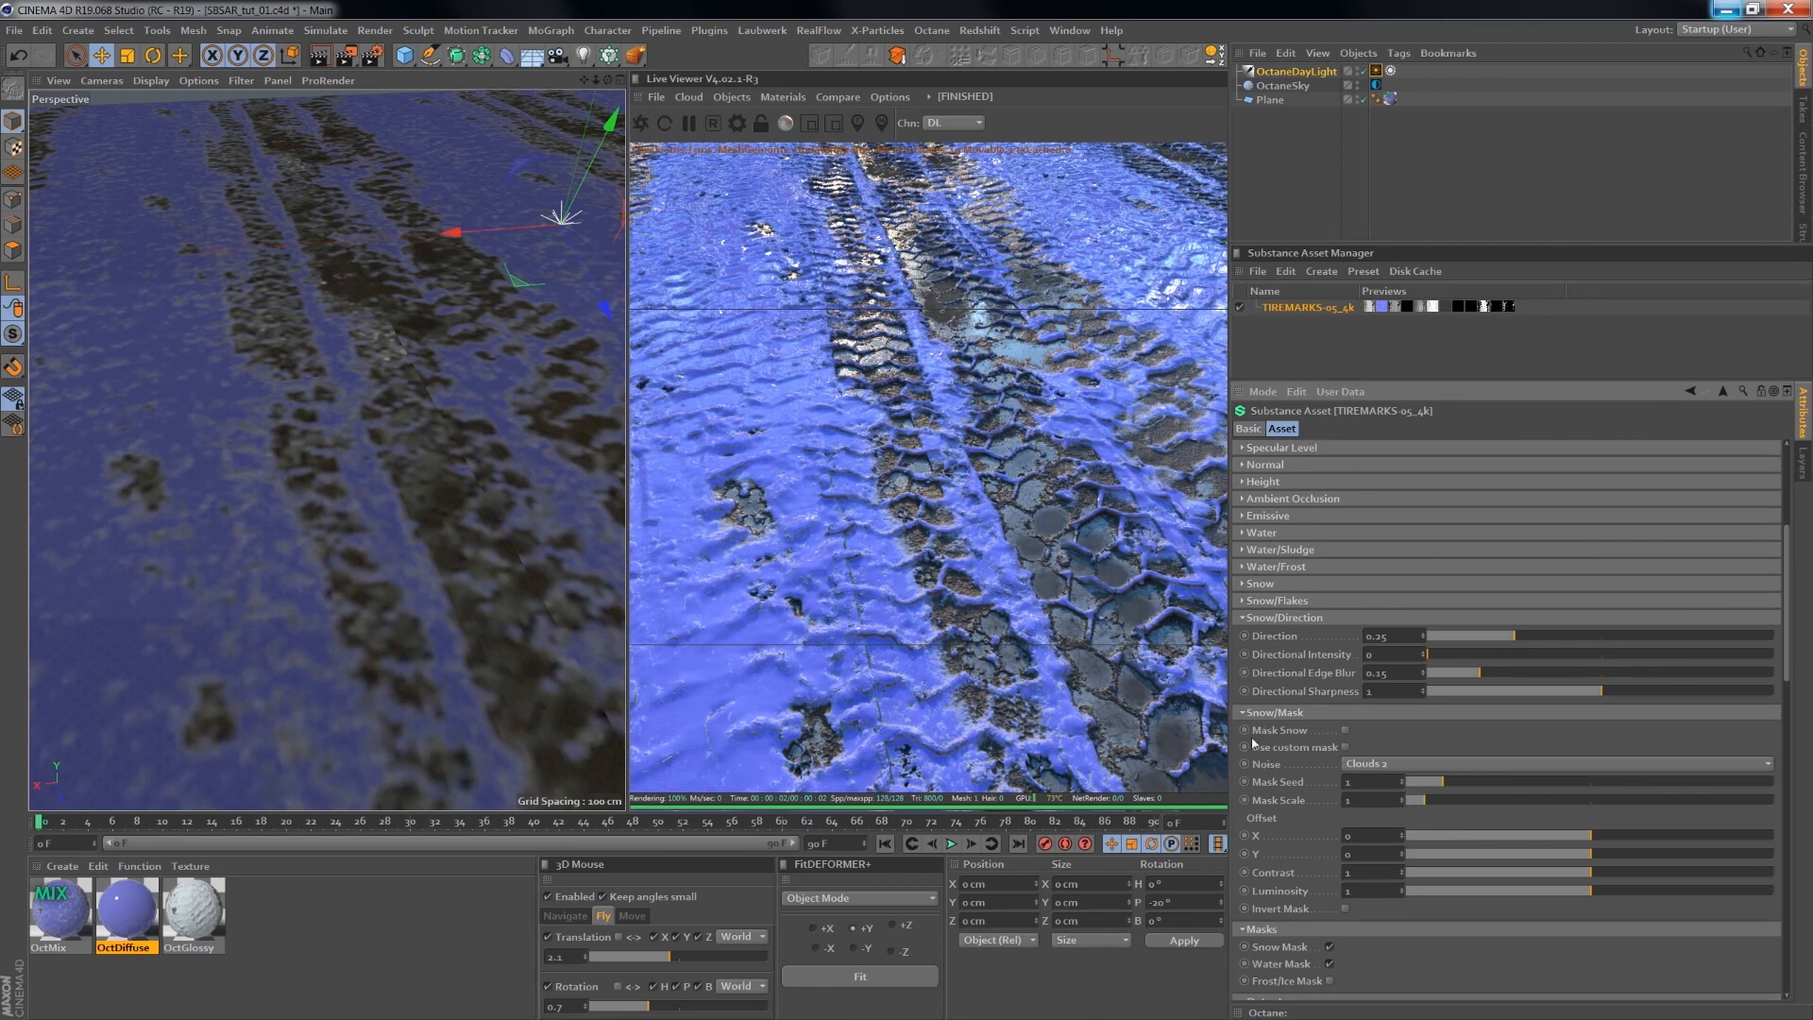
{"action": "left_click", "coordinate": [1244, 583]}
{"action": "left_click", "coordinate": [1641, 653]}
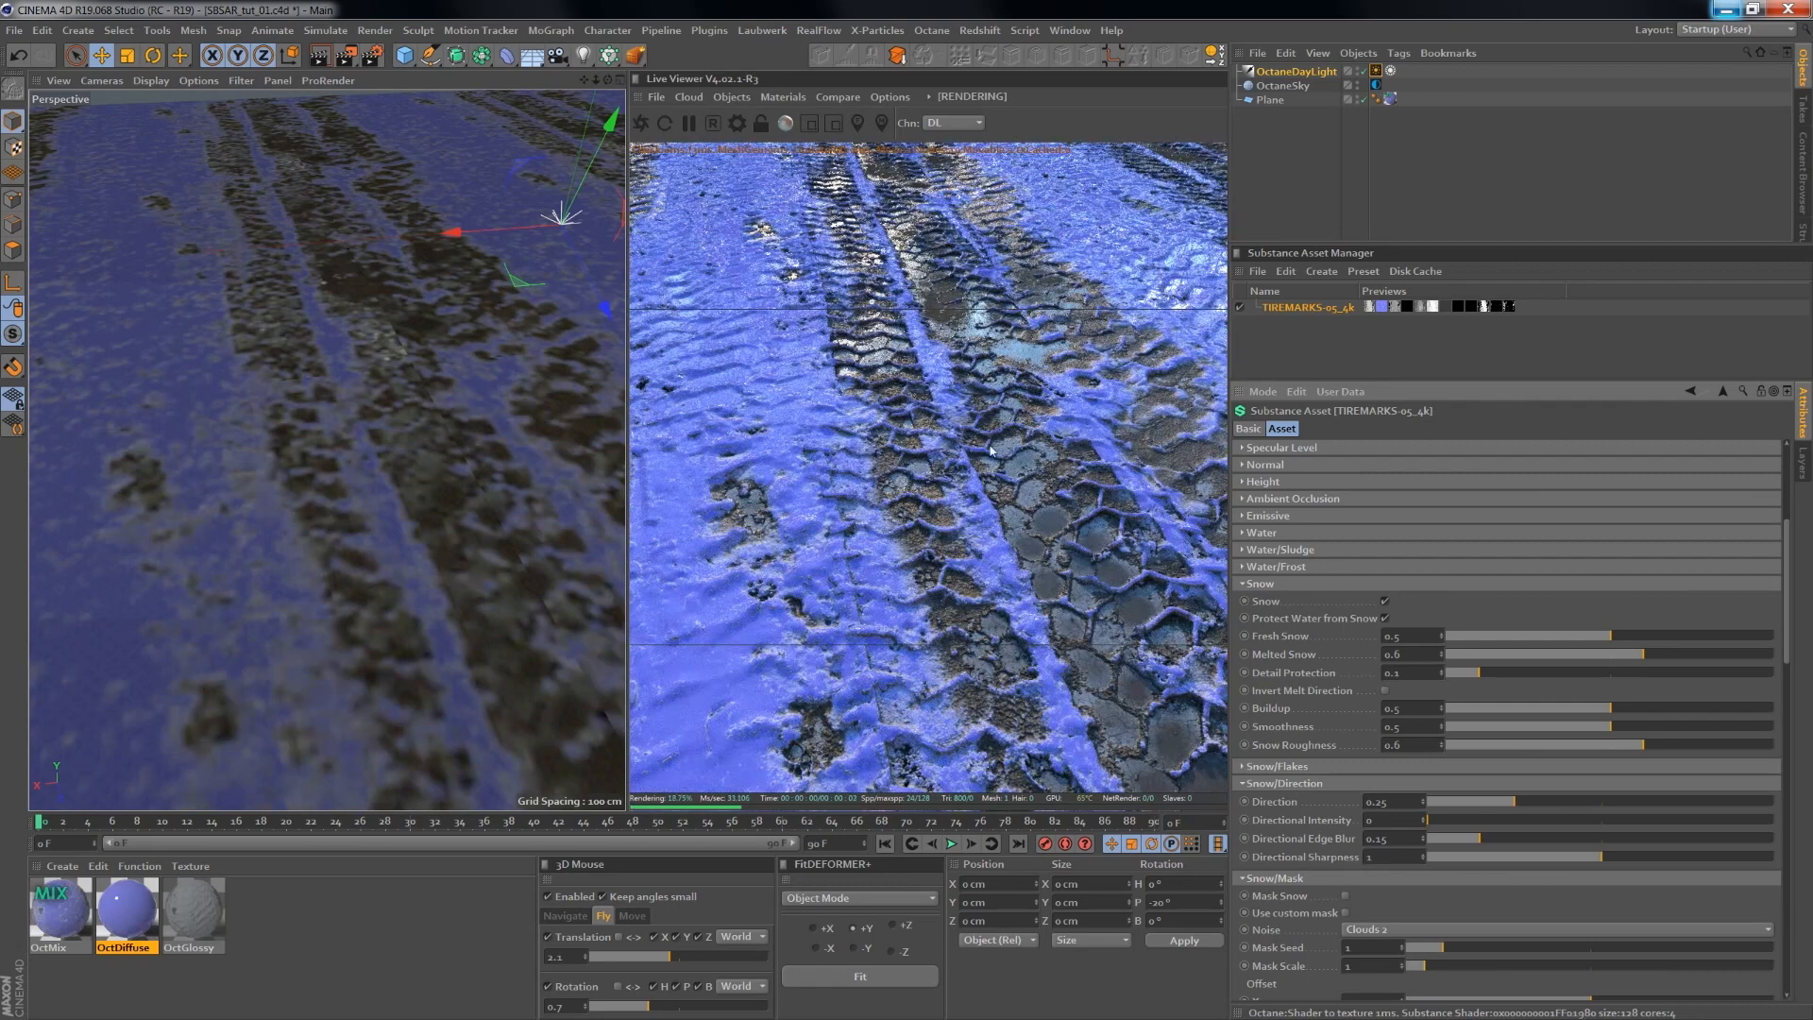
{"action": "left_click_drag", "start_coordinate": [1645, 654], "coordinate": [1710, 653]}
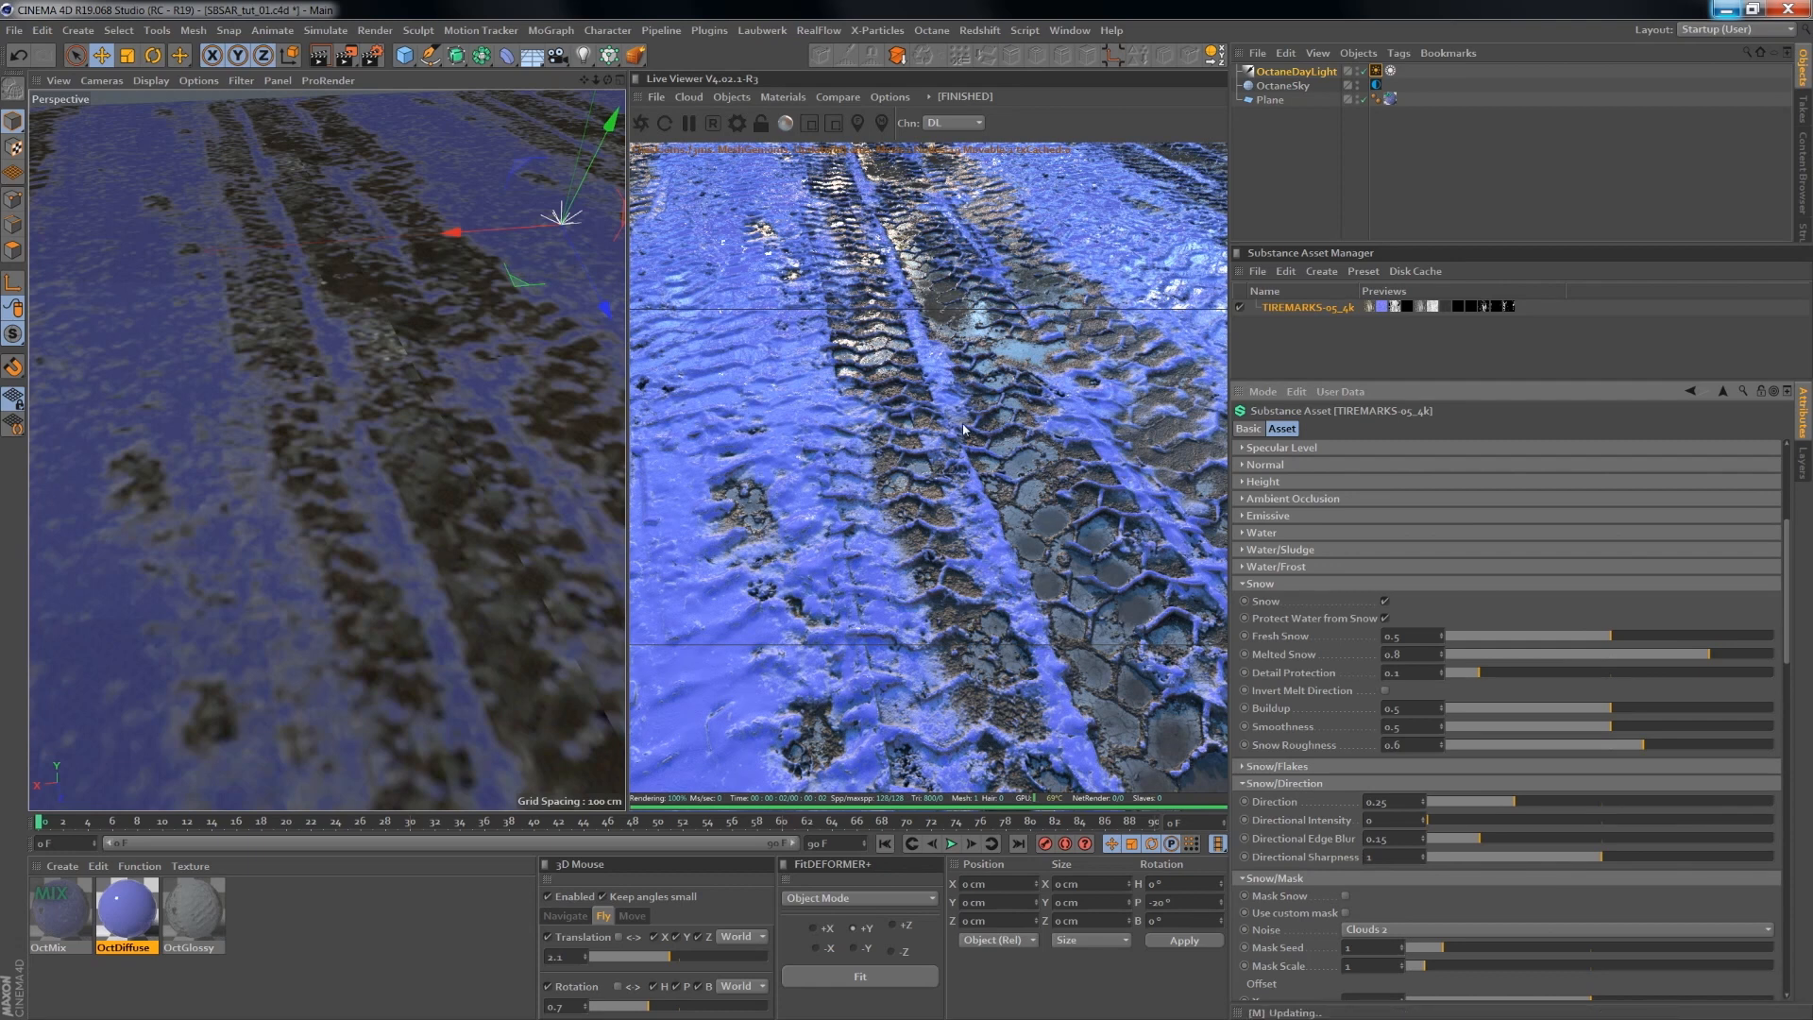
- In OctGlossy's node graph, duplicate the normal map's Substance Shader node and set the copy's channel to TIREMARKS-05_4k_waterMask
{"action": "left_click_drag", "start_coordinate": [814, 475], "coordinate": [1017, 550], "text": "alt"}
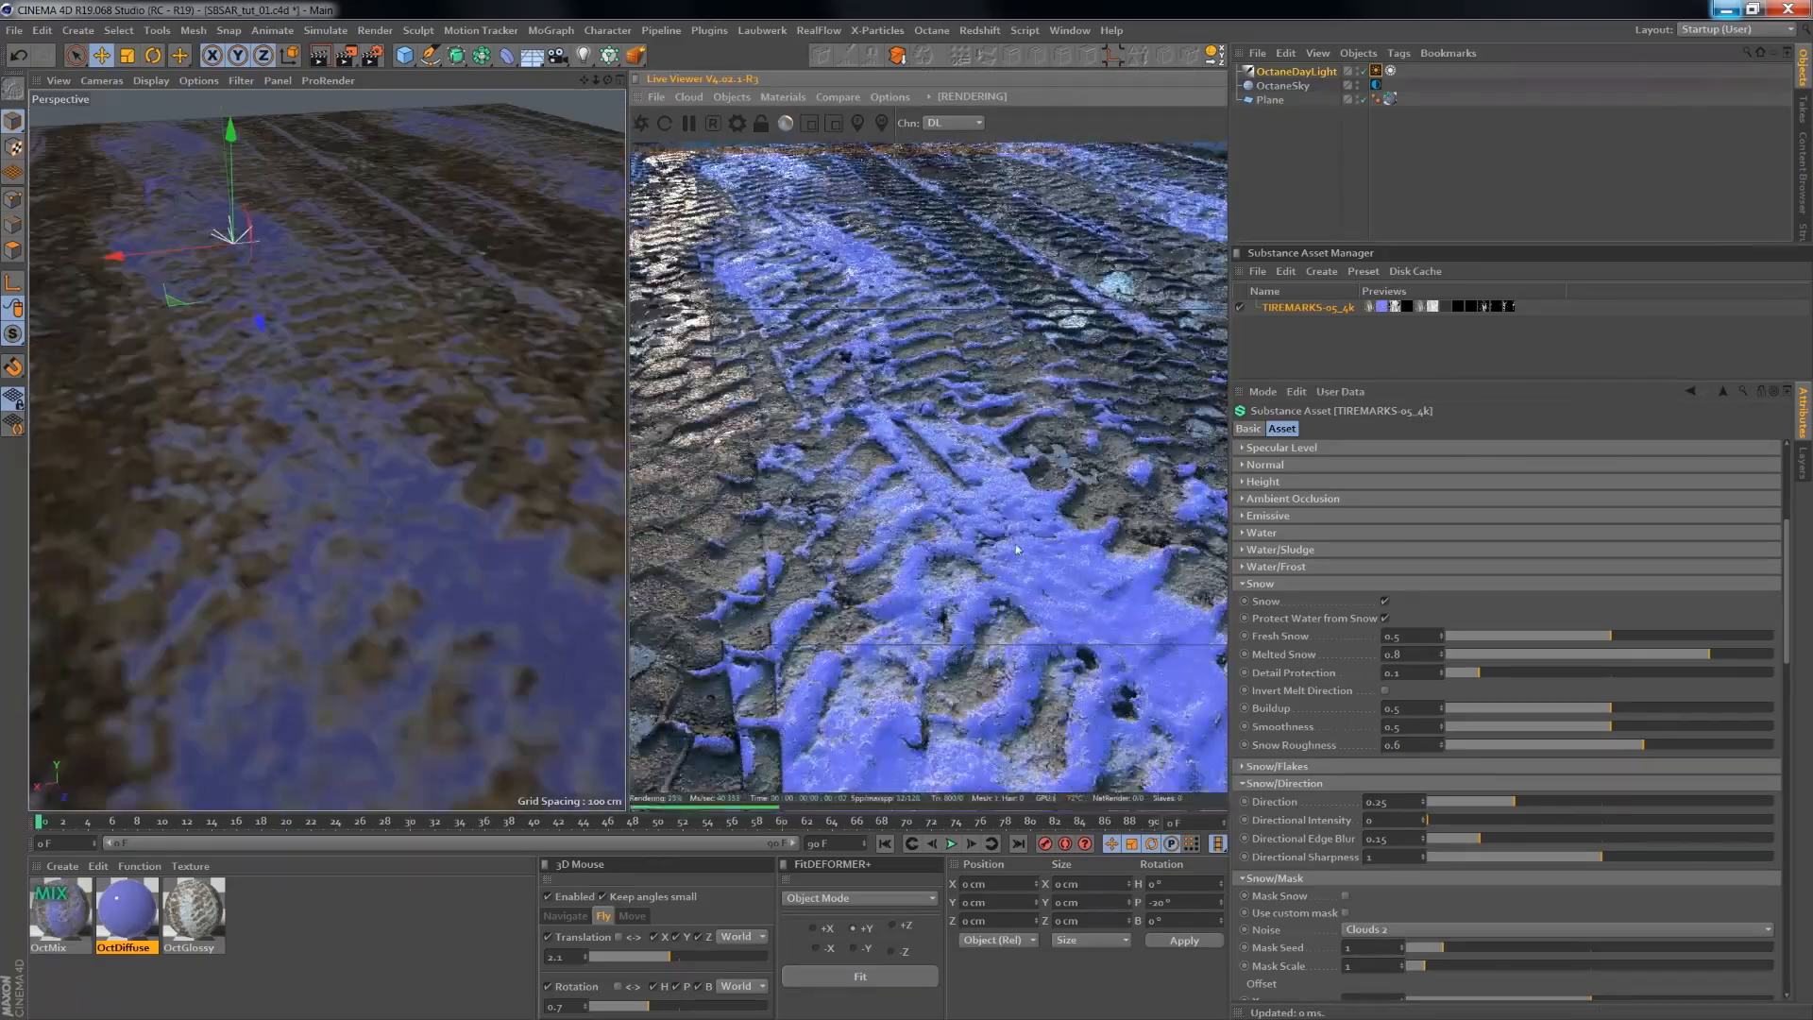
{"action": "left_click_drag", "start_coordinate": [915, 508], "coordinate": [1006, 570], "text": "alt"}
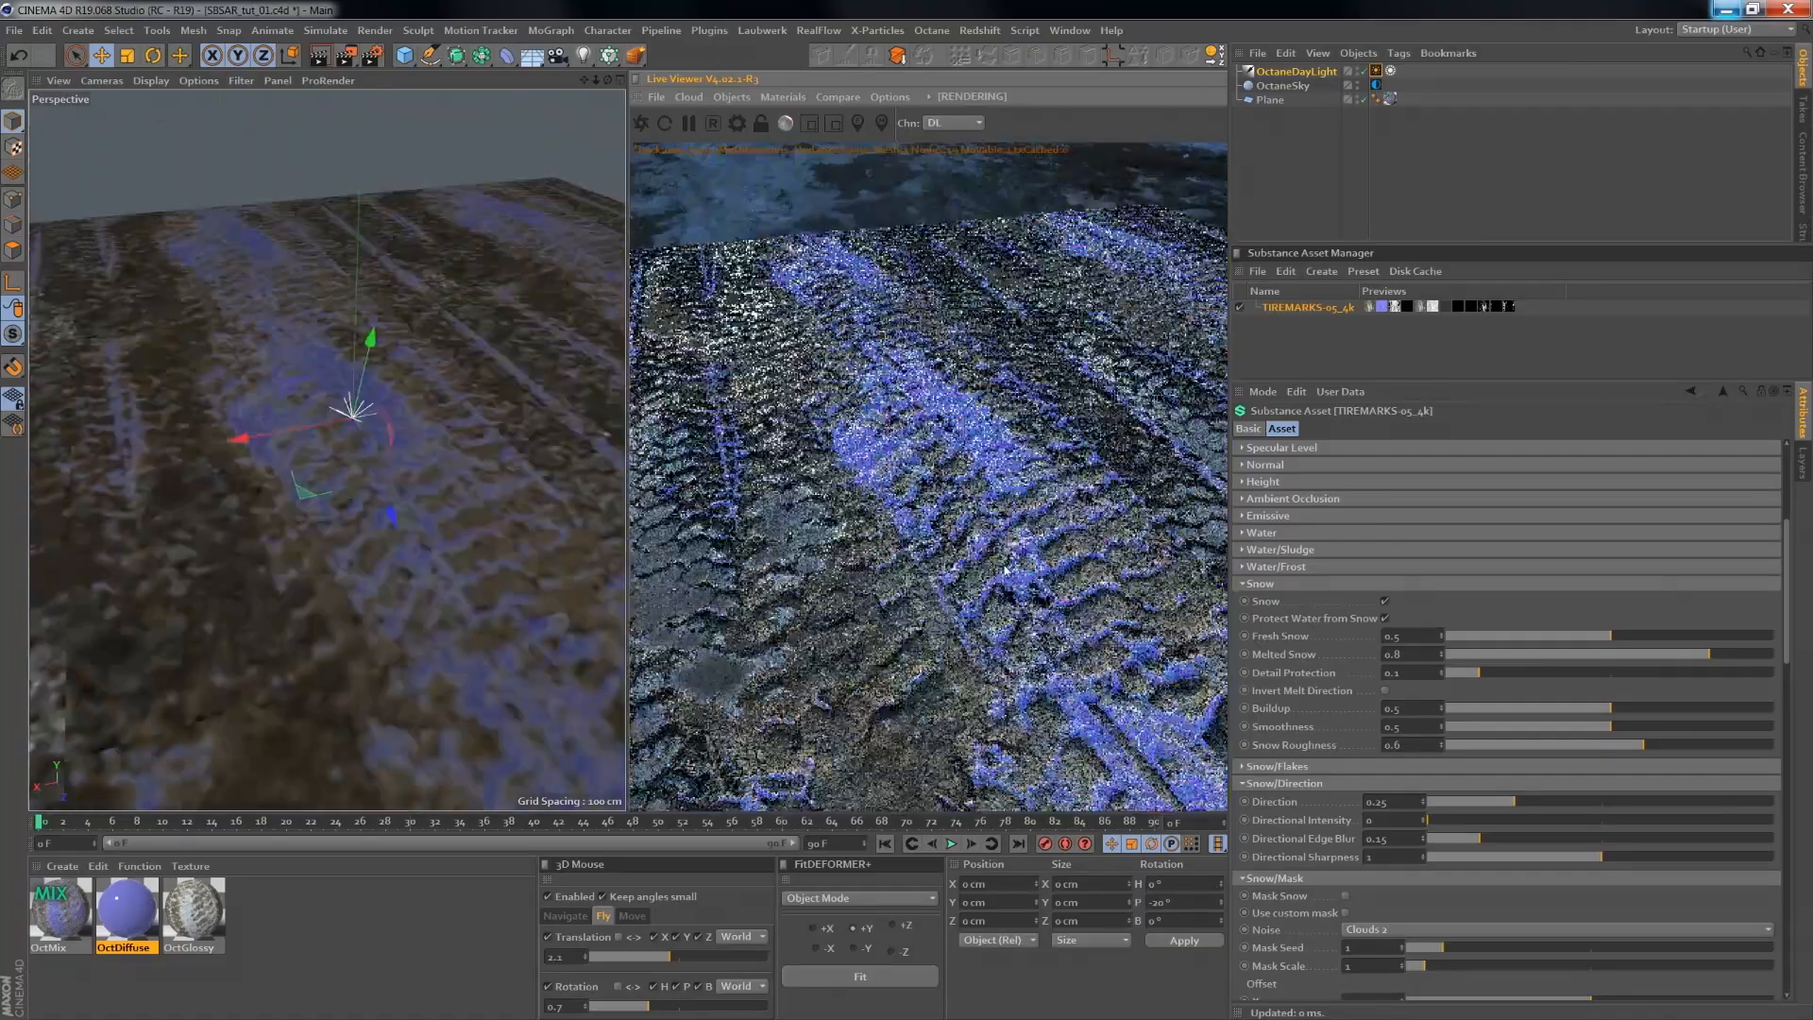
{"action": "right_click_drag", "start_coordinate": [1006, 570], "coordinate": [879, 633], "text": "alt"}
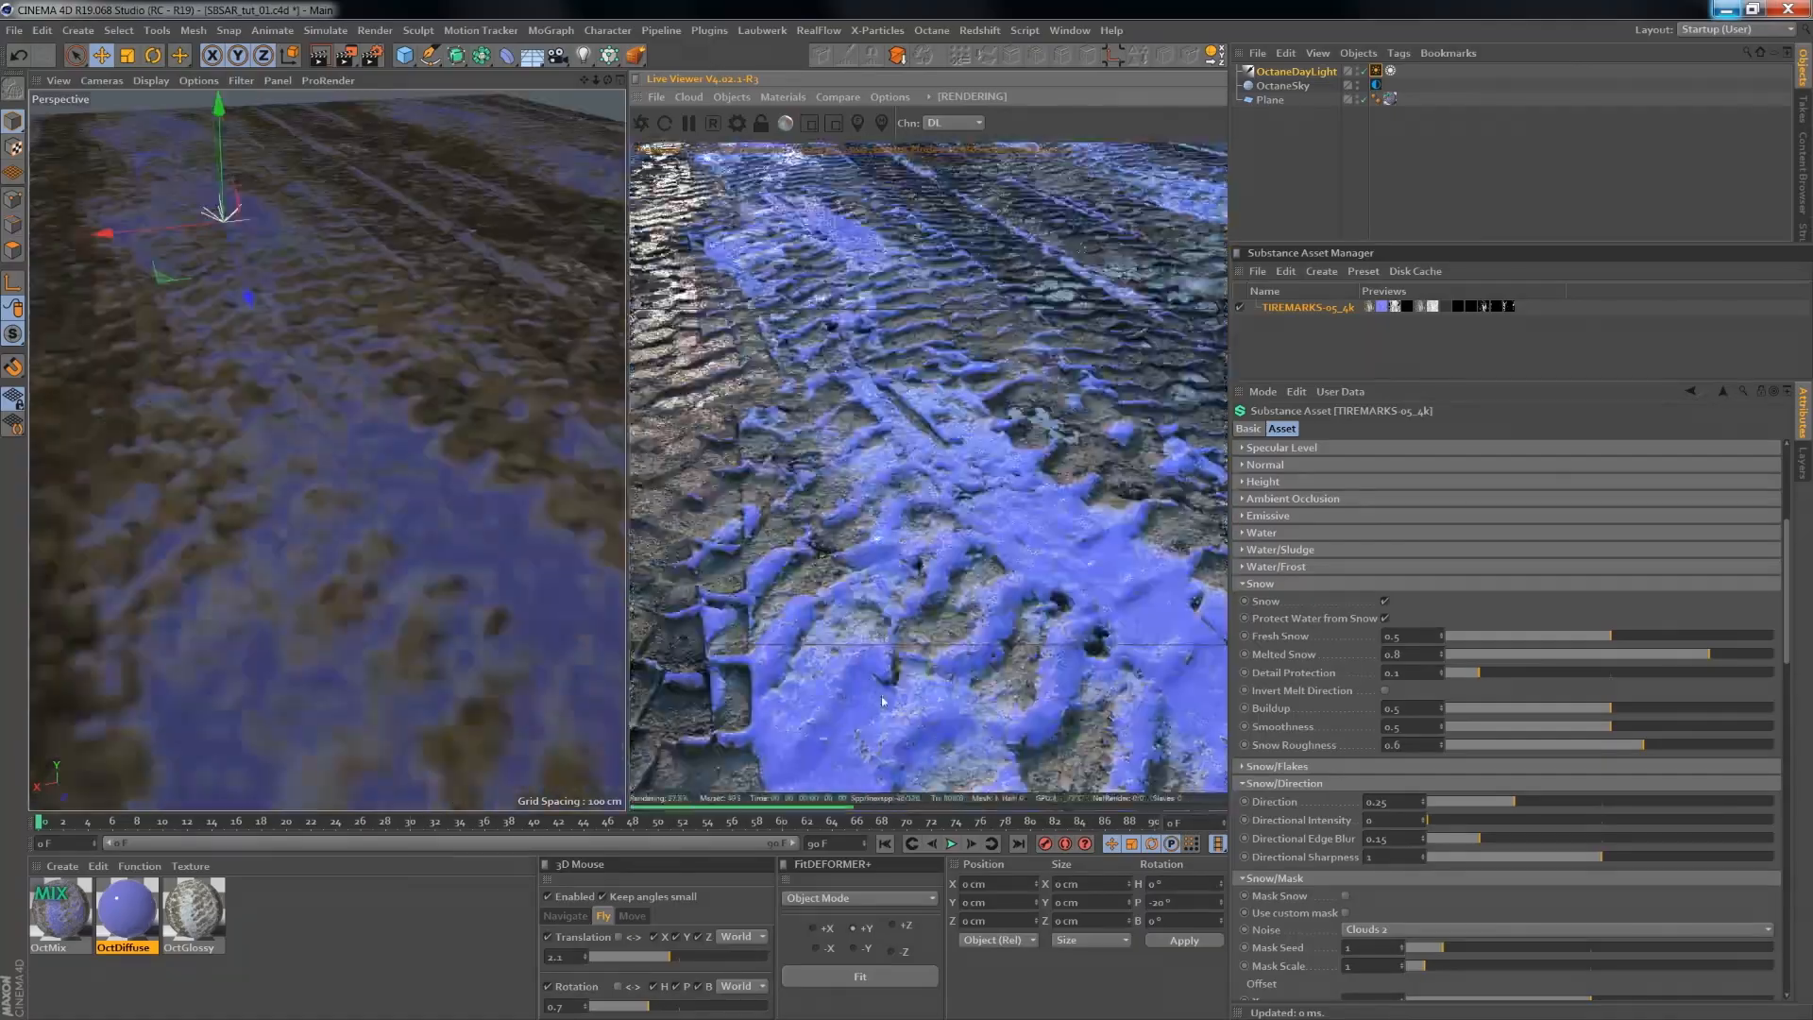
{"action": "left_click_drag", "start_coordinate": [883, 701], "coordinate": [923, 513], "text": "alt"}
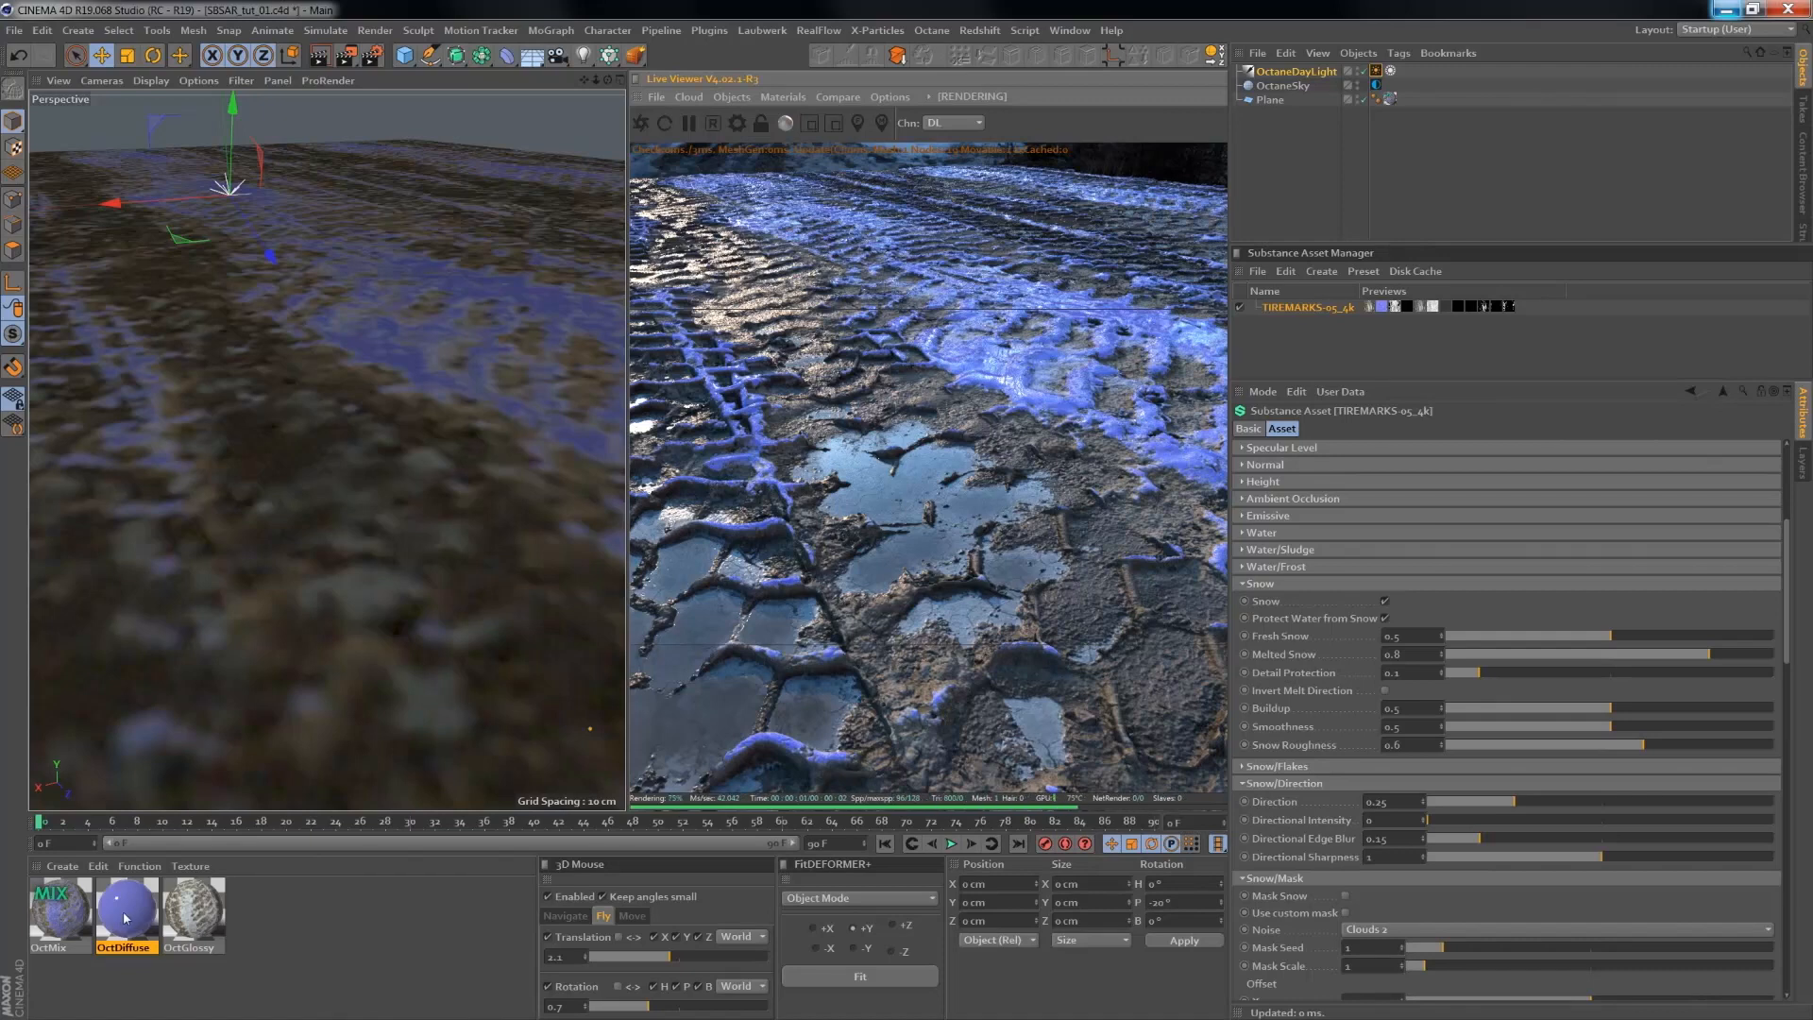
{"action": "double_click", "coordinate": [193, 909]}
{"action": "left_click_drag", "start_coordinate": [757, 444], "coordinate": [1597, 493]}
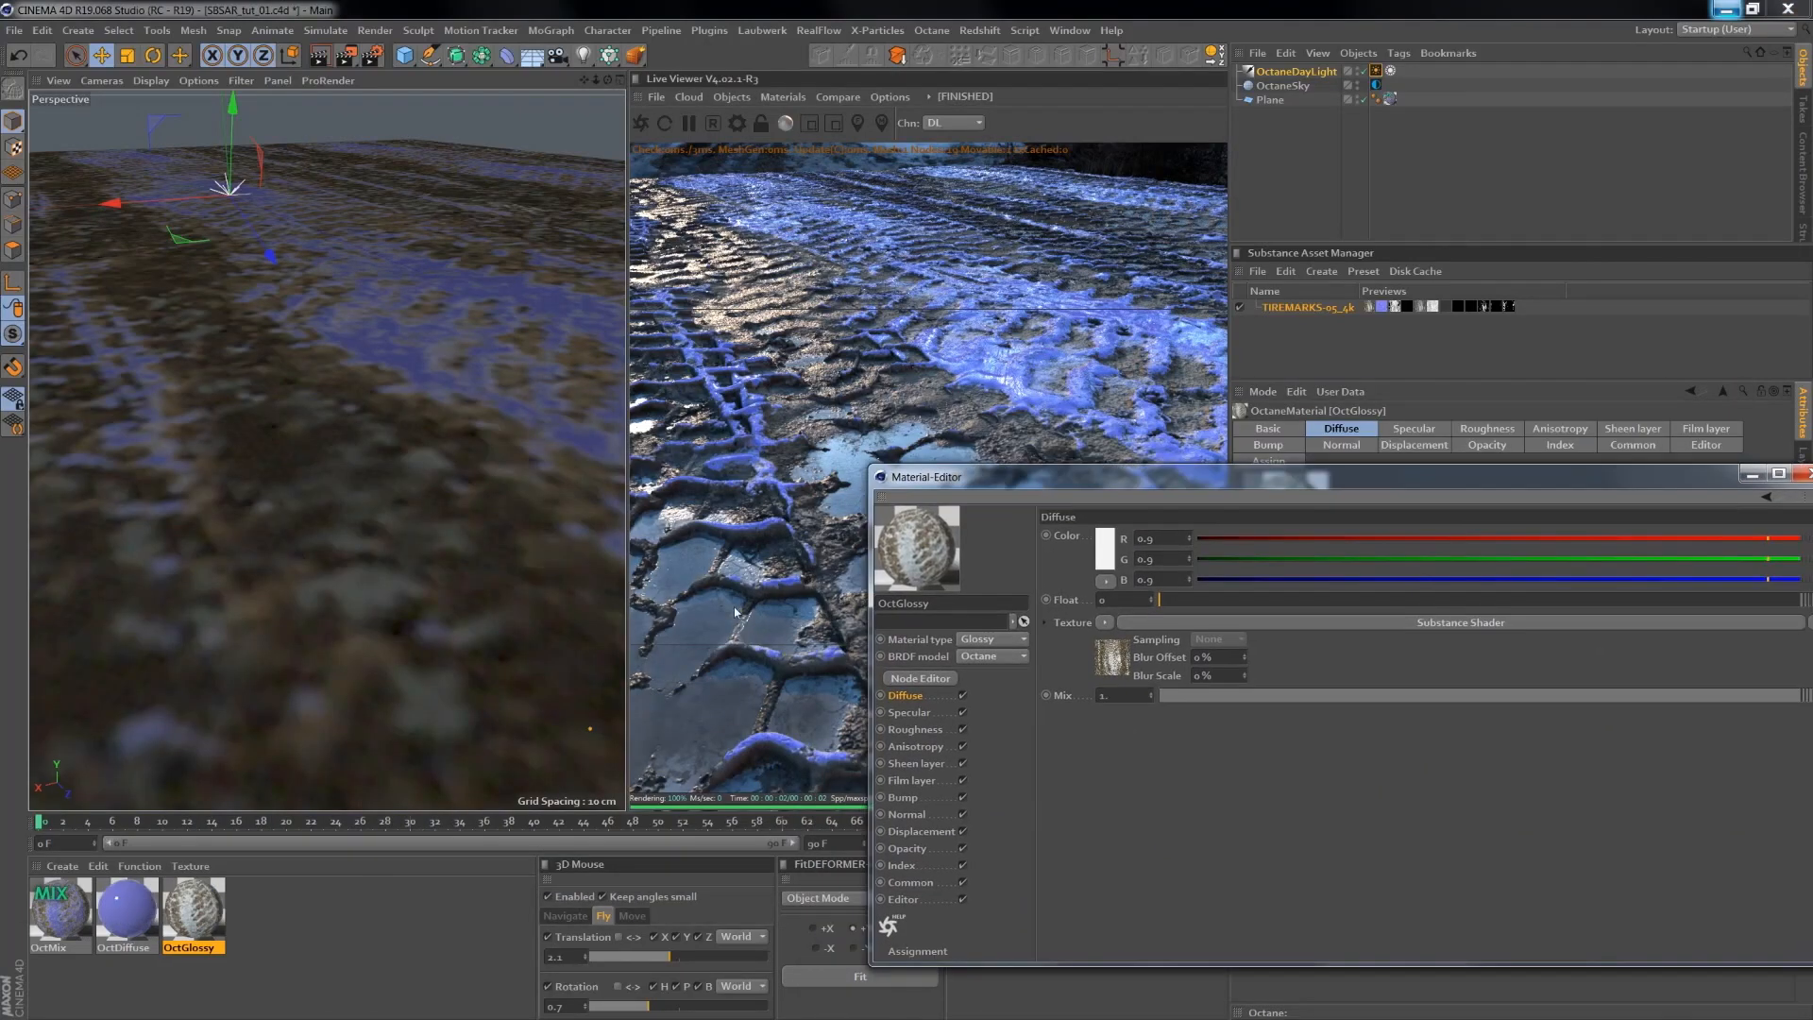
{"action": "left_click", "coordinate": [922, 680]}
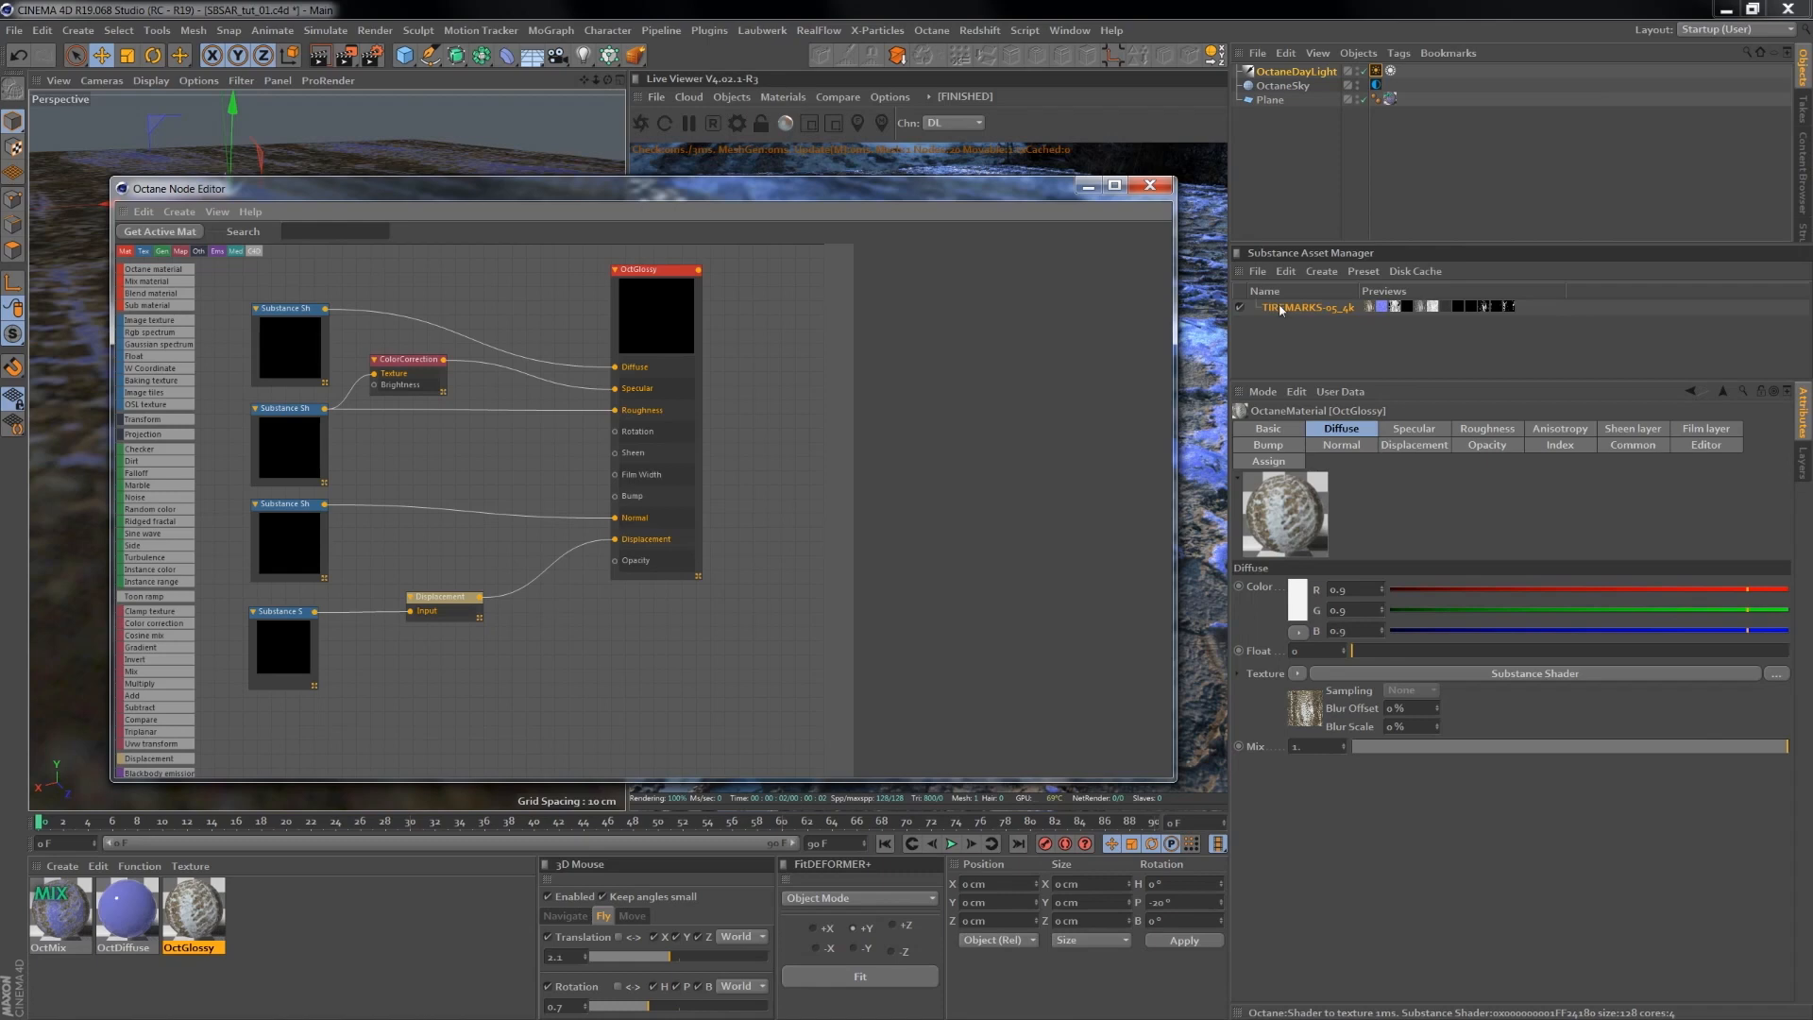
{"action": "left_click", "coordinate": [291, 510]}
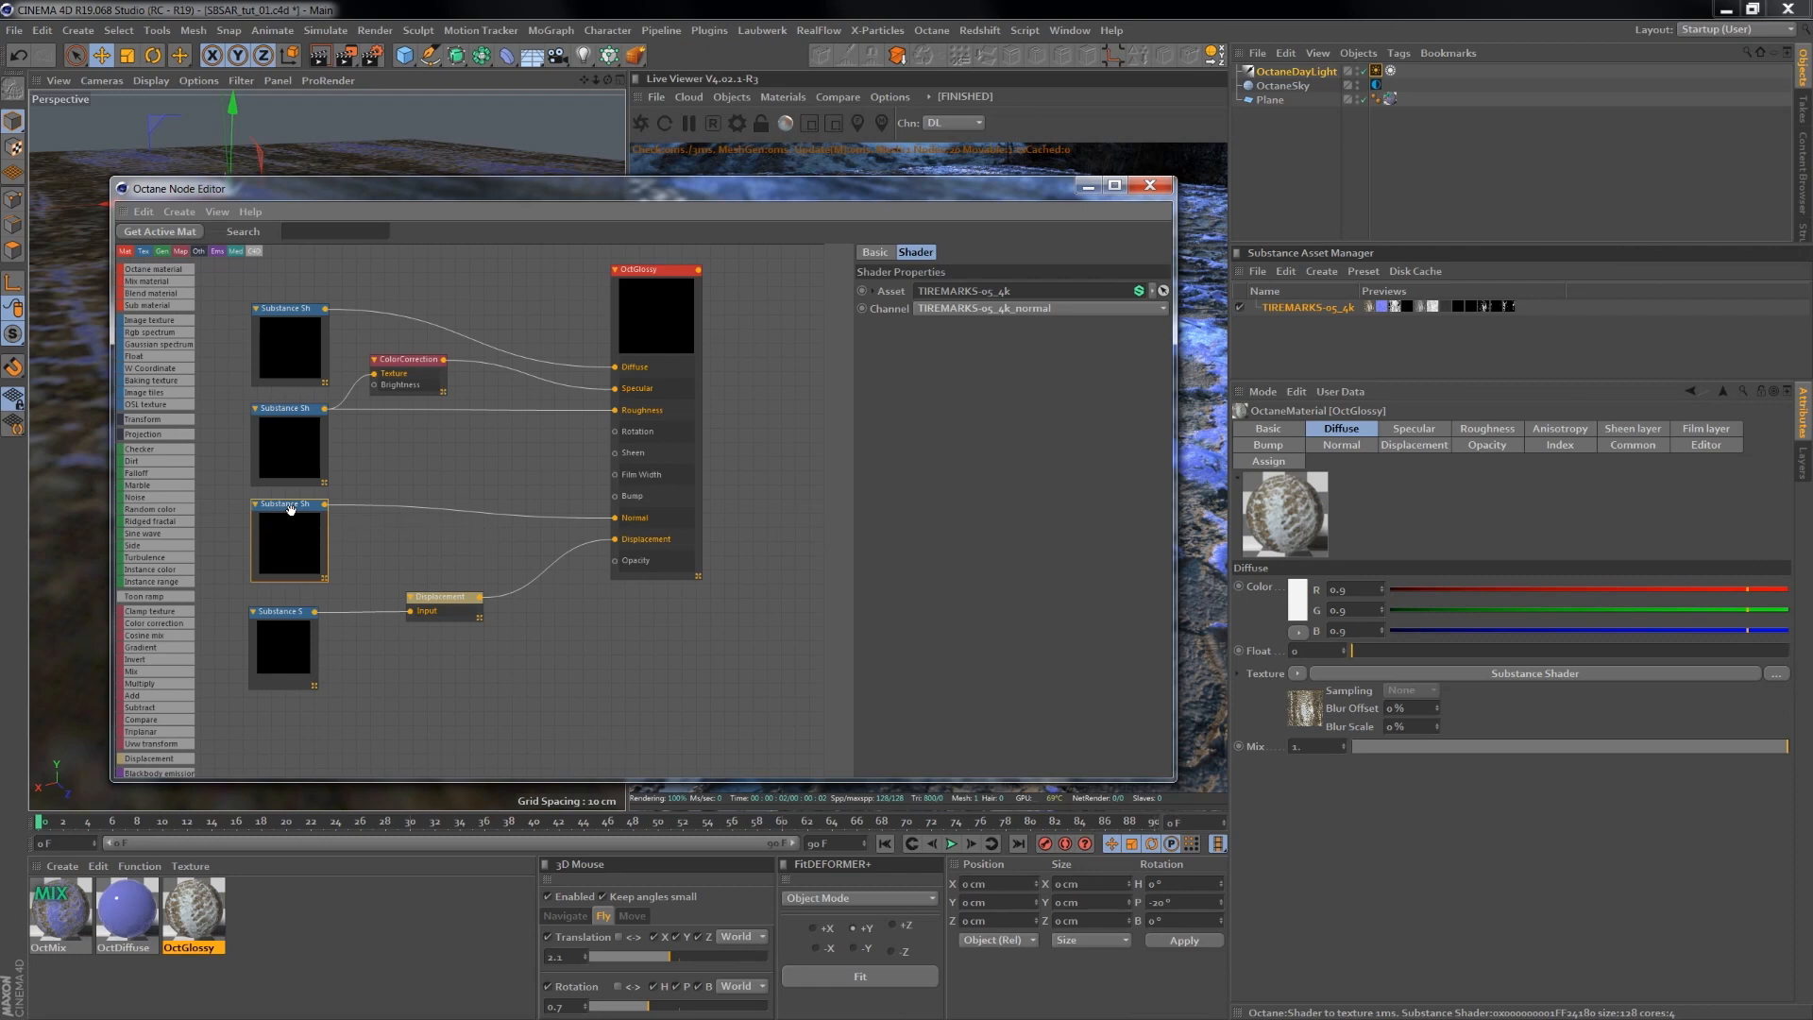
{"action": "left_click_drag", "start_coordinate": [291, 510], "coordinate": [404, 437], "text": "ctrl"}
{"action": "left_click_drag", "start_coordinate": [1326, 316], "coordinate": [975, 293]}
{"action": "left_click", "coordinate": [989, 311]}
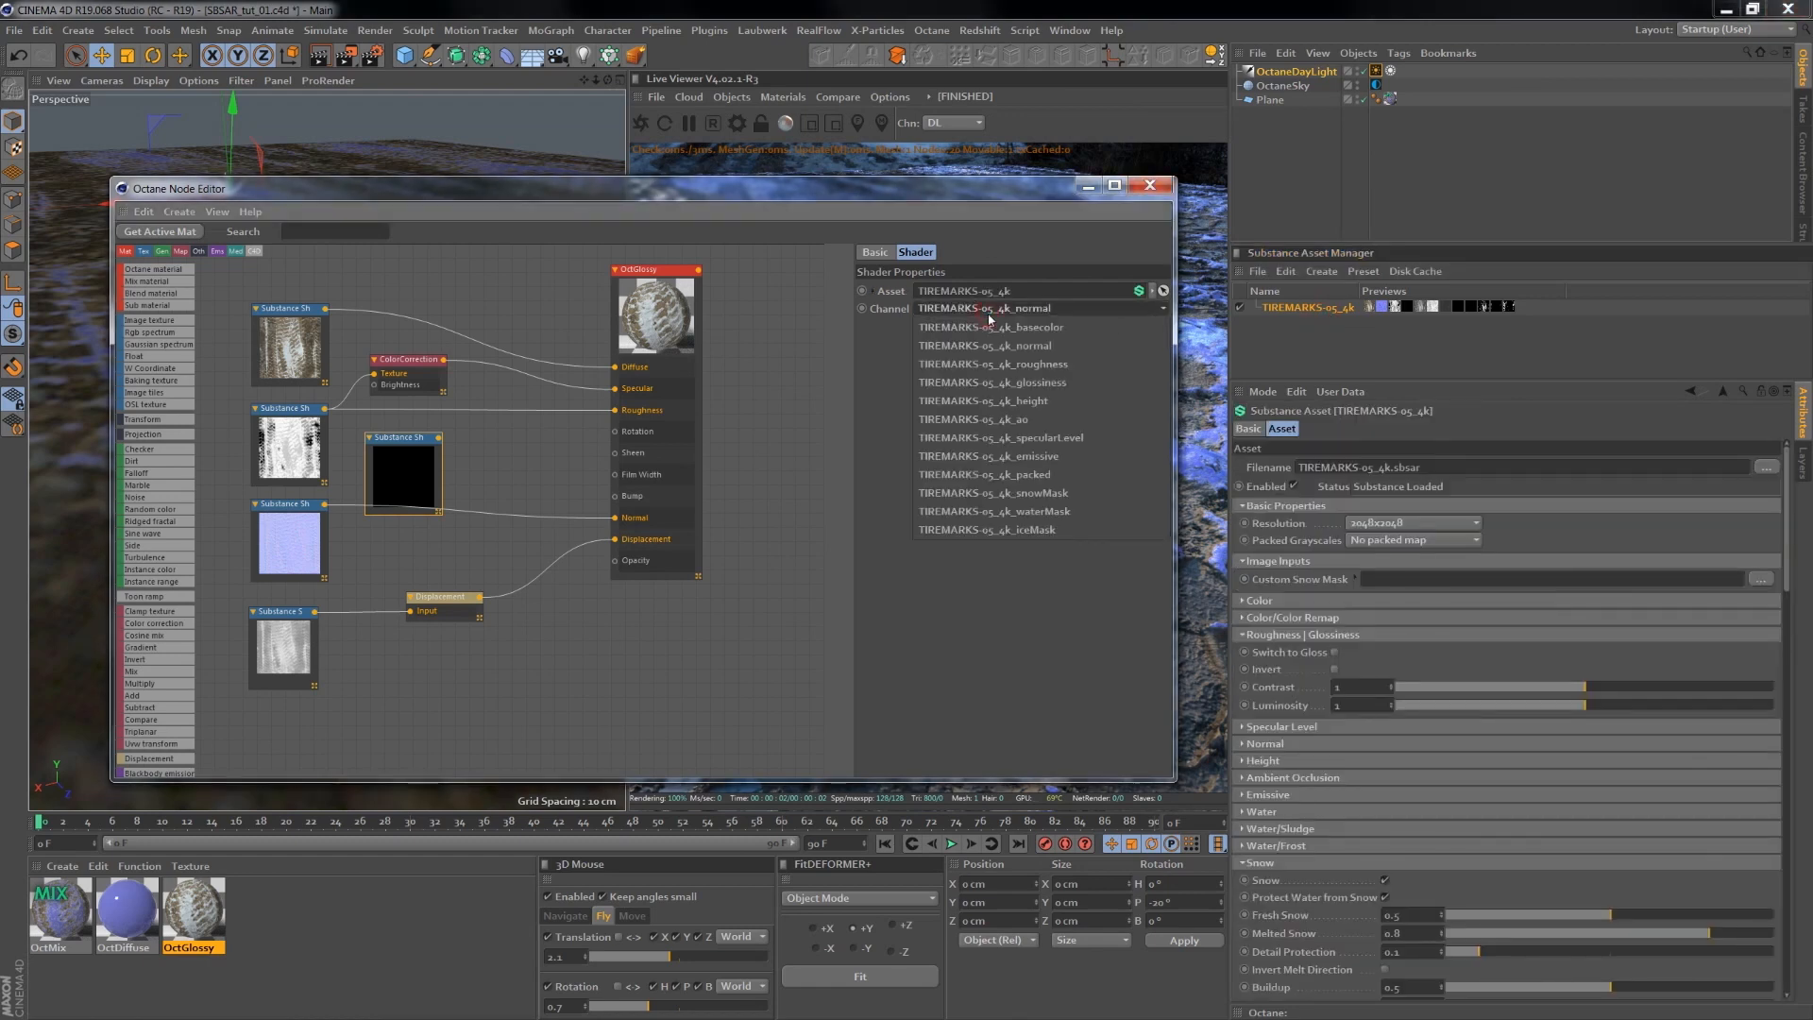
{"action": "left_click", "coordinate": [1011, 511]}
- Add a Turbulence node below the water mask node in OctGlossy's graph and rearrange the displacement nodes to make room
{"action": "left_click_drag", "start_coordinate": [654, 280], "coordinate": [788, 280]}
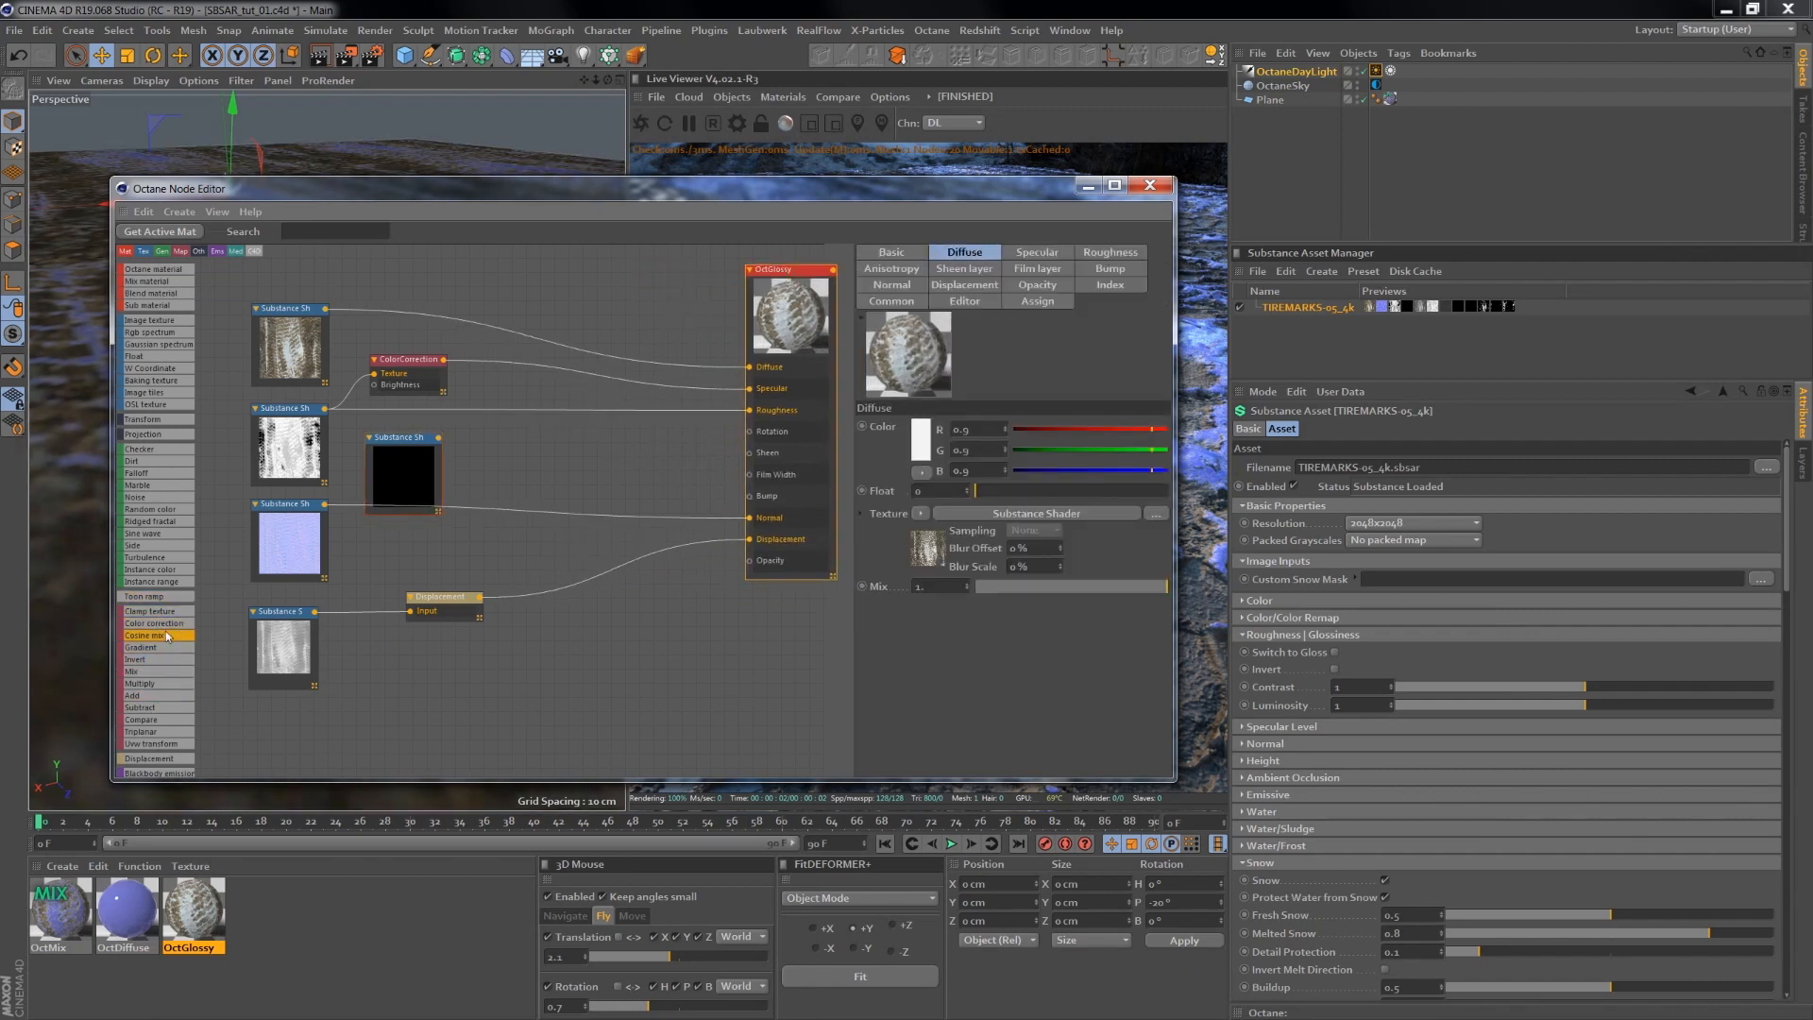
{"action": "left_click", "coordinate": [151, 559]}
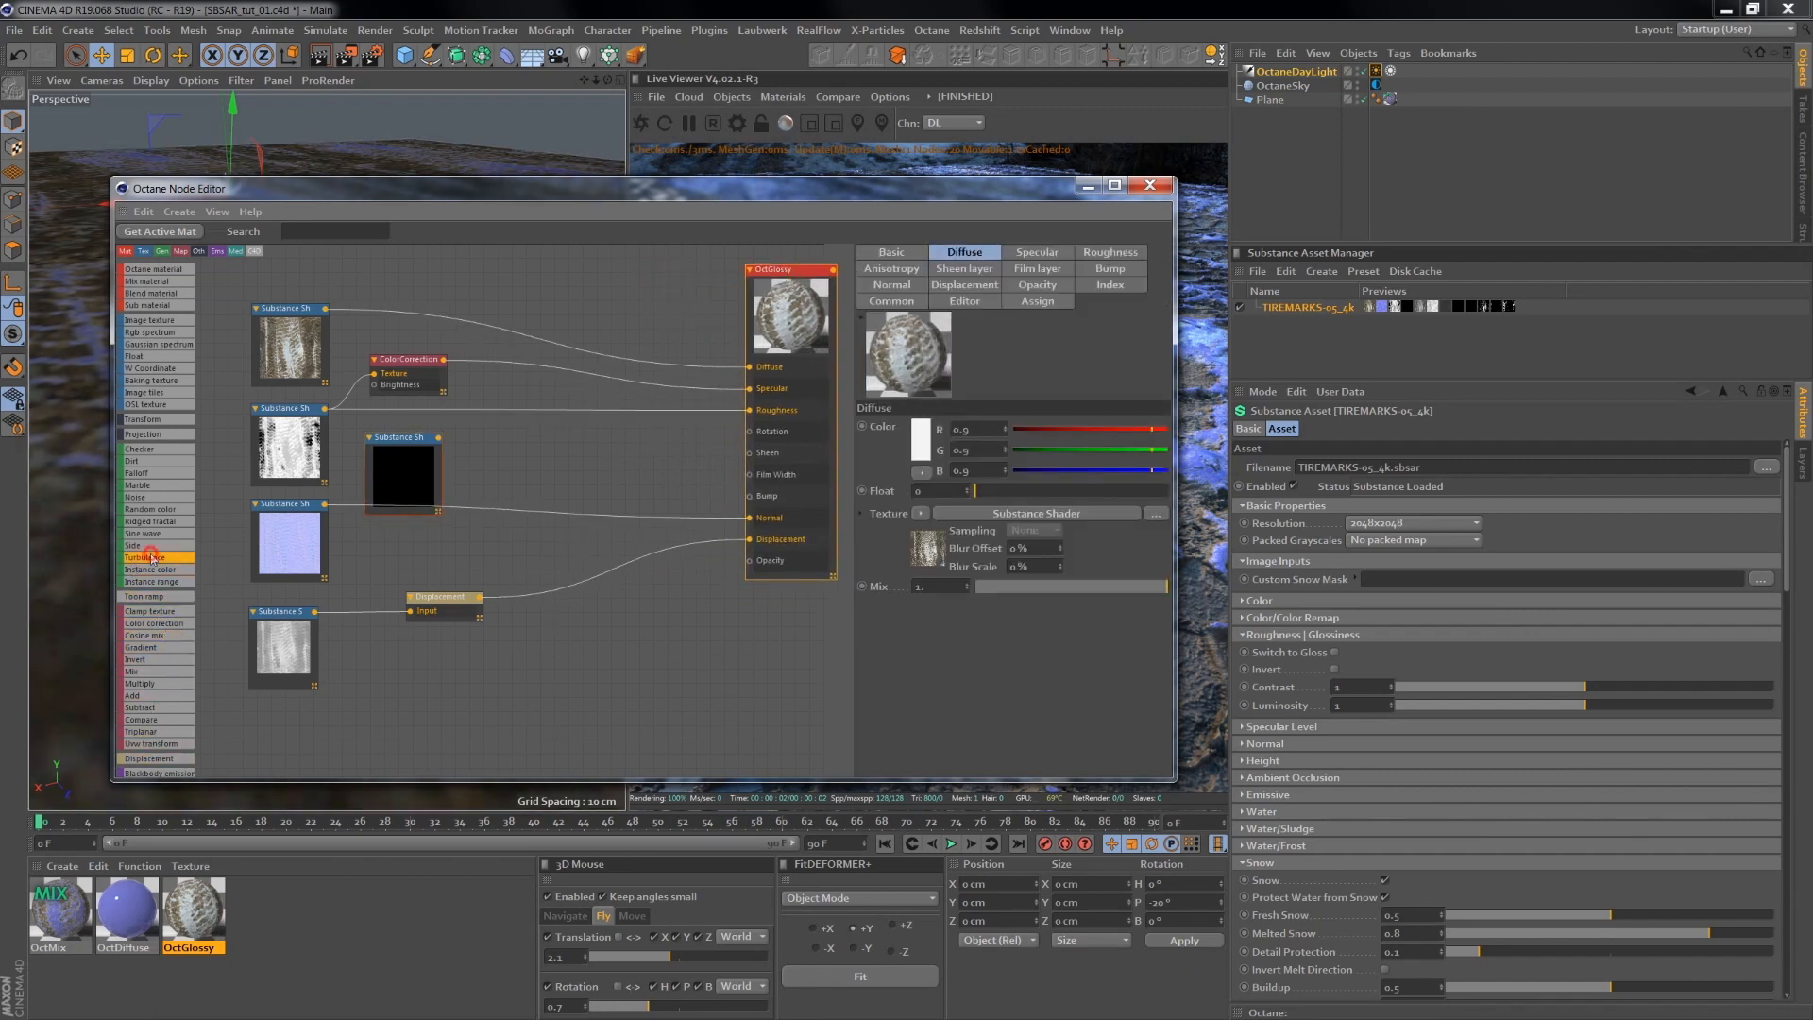
{"action": "mouse_move", "coordinate": [432, 546]}
{"action": "left_mouse_down"}
{"action": "mouse_move", "coordinate": [477, 574]}
{"action": "mouse_move", "coordinate": [460, 546]}
{"action": "mouse_move", "coordinate": [400, 539]}
{"action": "left_mouse_up"}
{"action": "left_click_drag", "start_coordinate": [477, 593], "coordinate": [488, 706]}
{"action": "left_click_drag", "start_coordinate": [288, 612], "coordinate": [293, 692]}
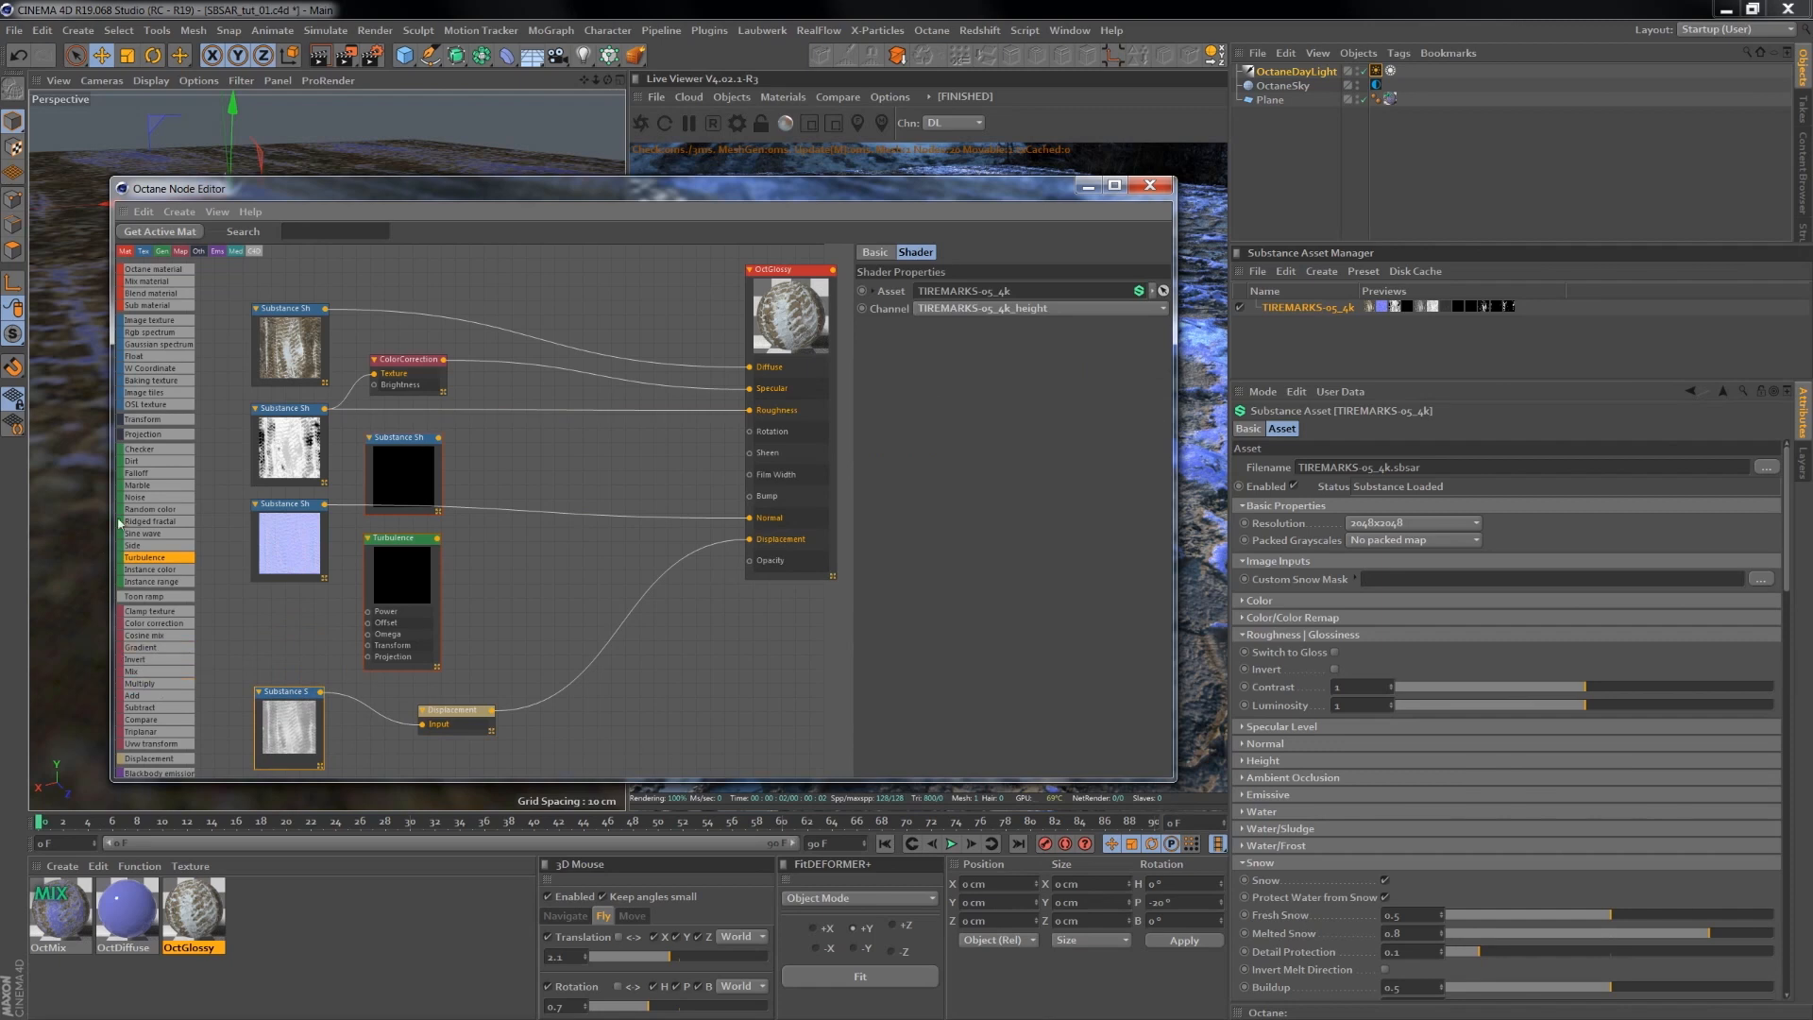
- Add a Multiply node combining Turbulence as Texture1 and the water mask as Texture2, and connect it to OctGlossy's Bump
{"action": "left_click_drag", "start_coordinate": [158, 686], "coordinate": [538, 449]}
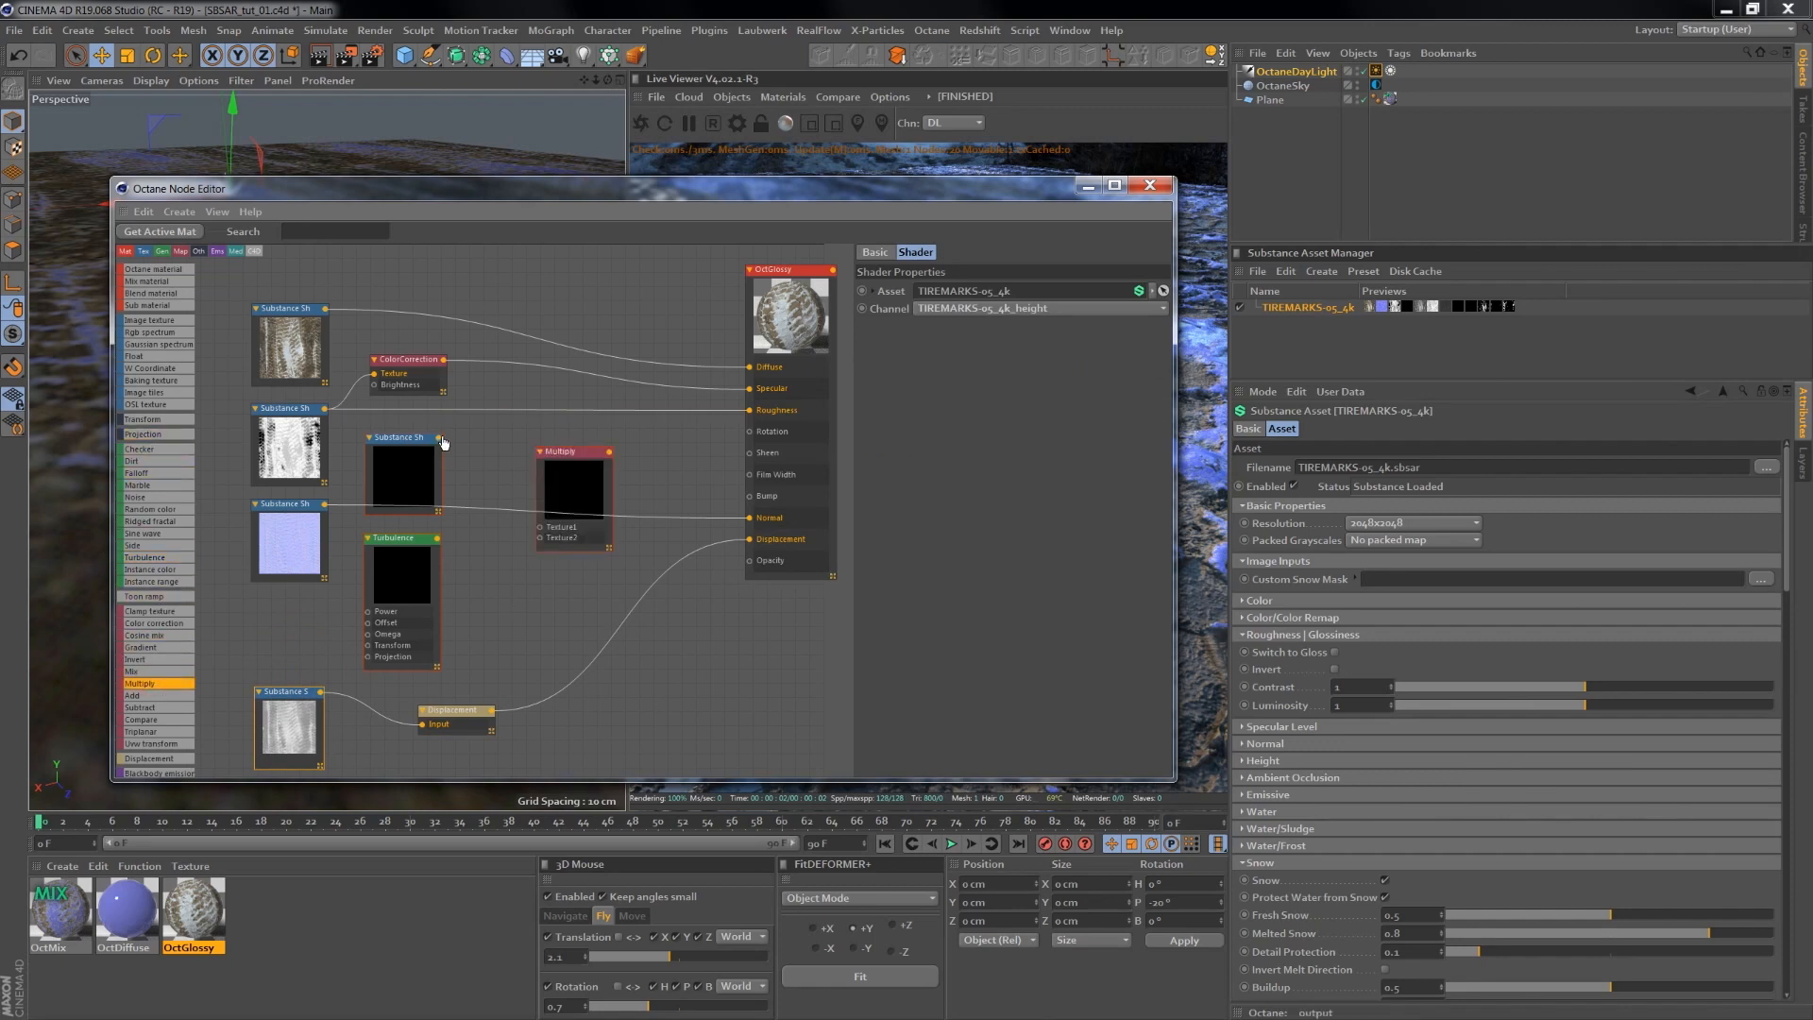
{"action": "left_click", "coordinate": [400, 433]}
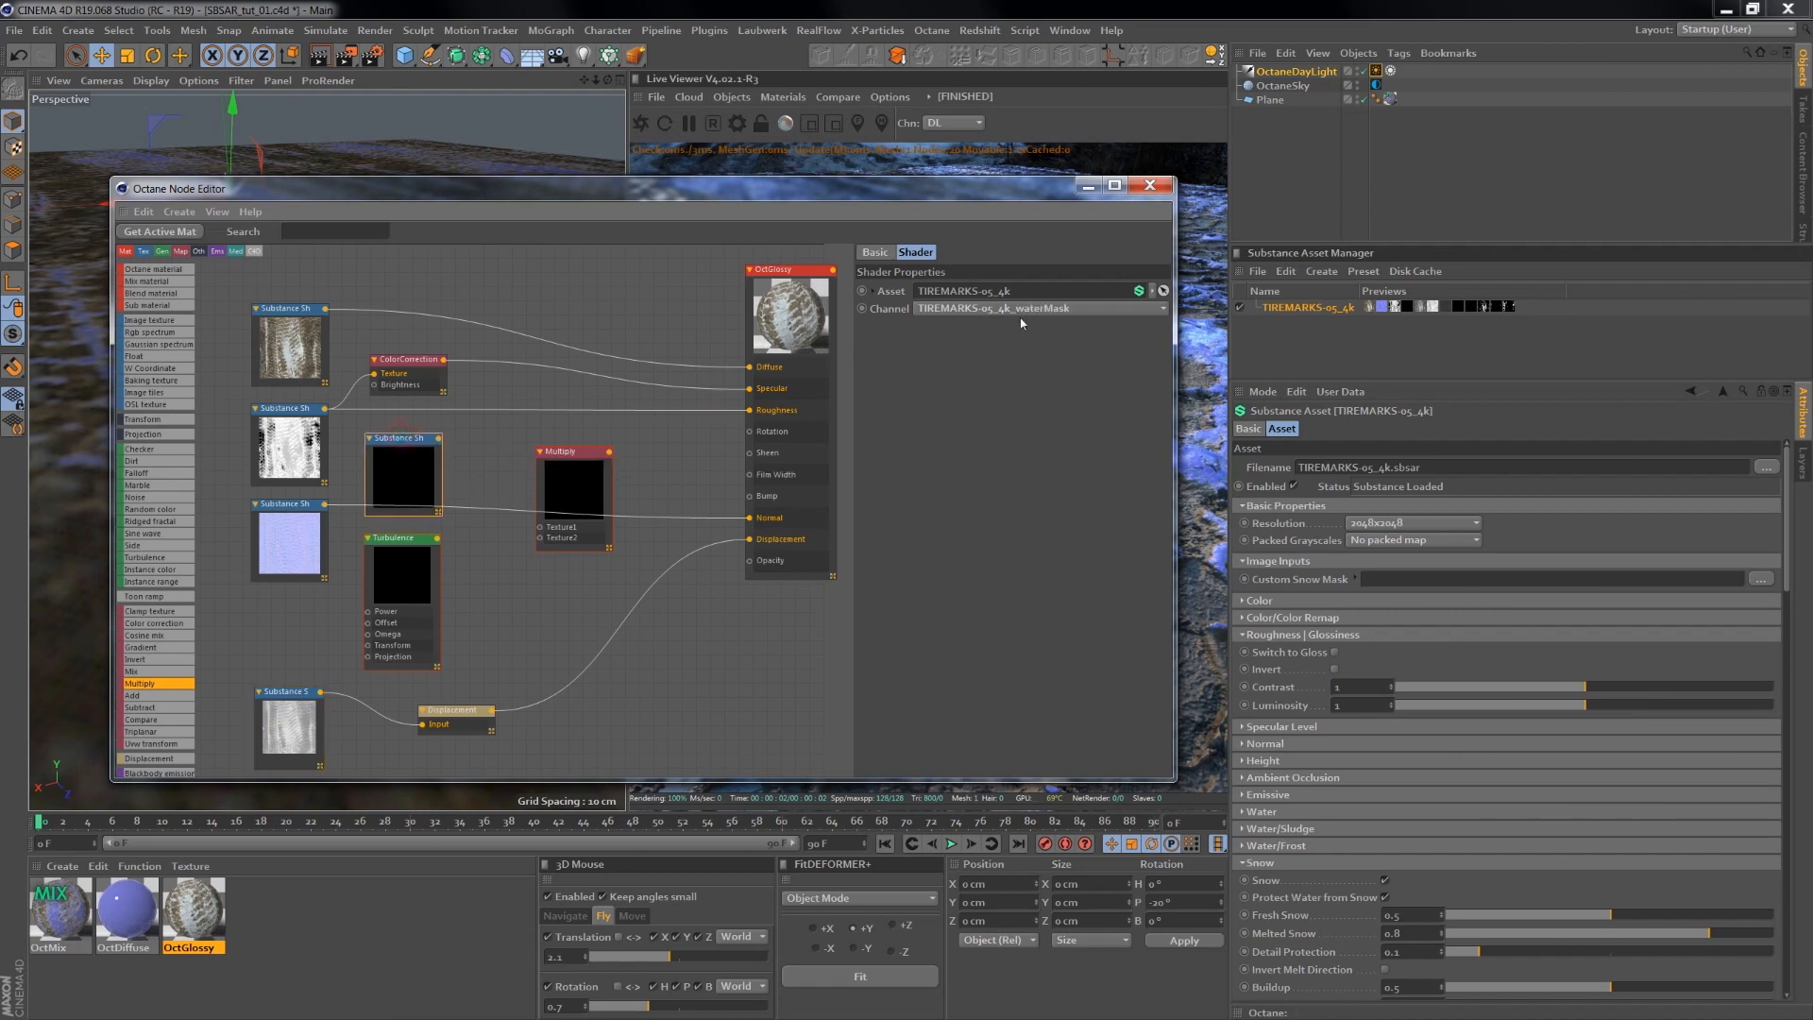
{"action": "left_click_drag", "start_coordinate": [436, 540], "coordinate": [539, 527]}
{"action": "left_click_drag", "start_coordinate": [415, 541], "coordinate": [544, 541]}
{"action": "left_click", "coordinate": [369, 478]}
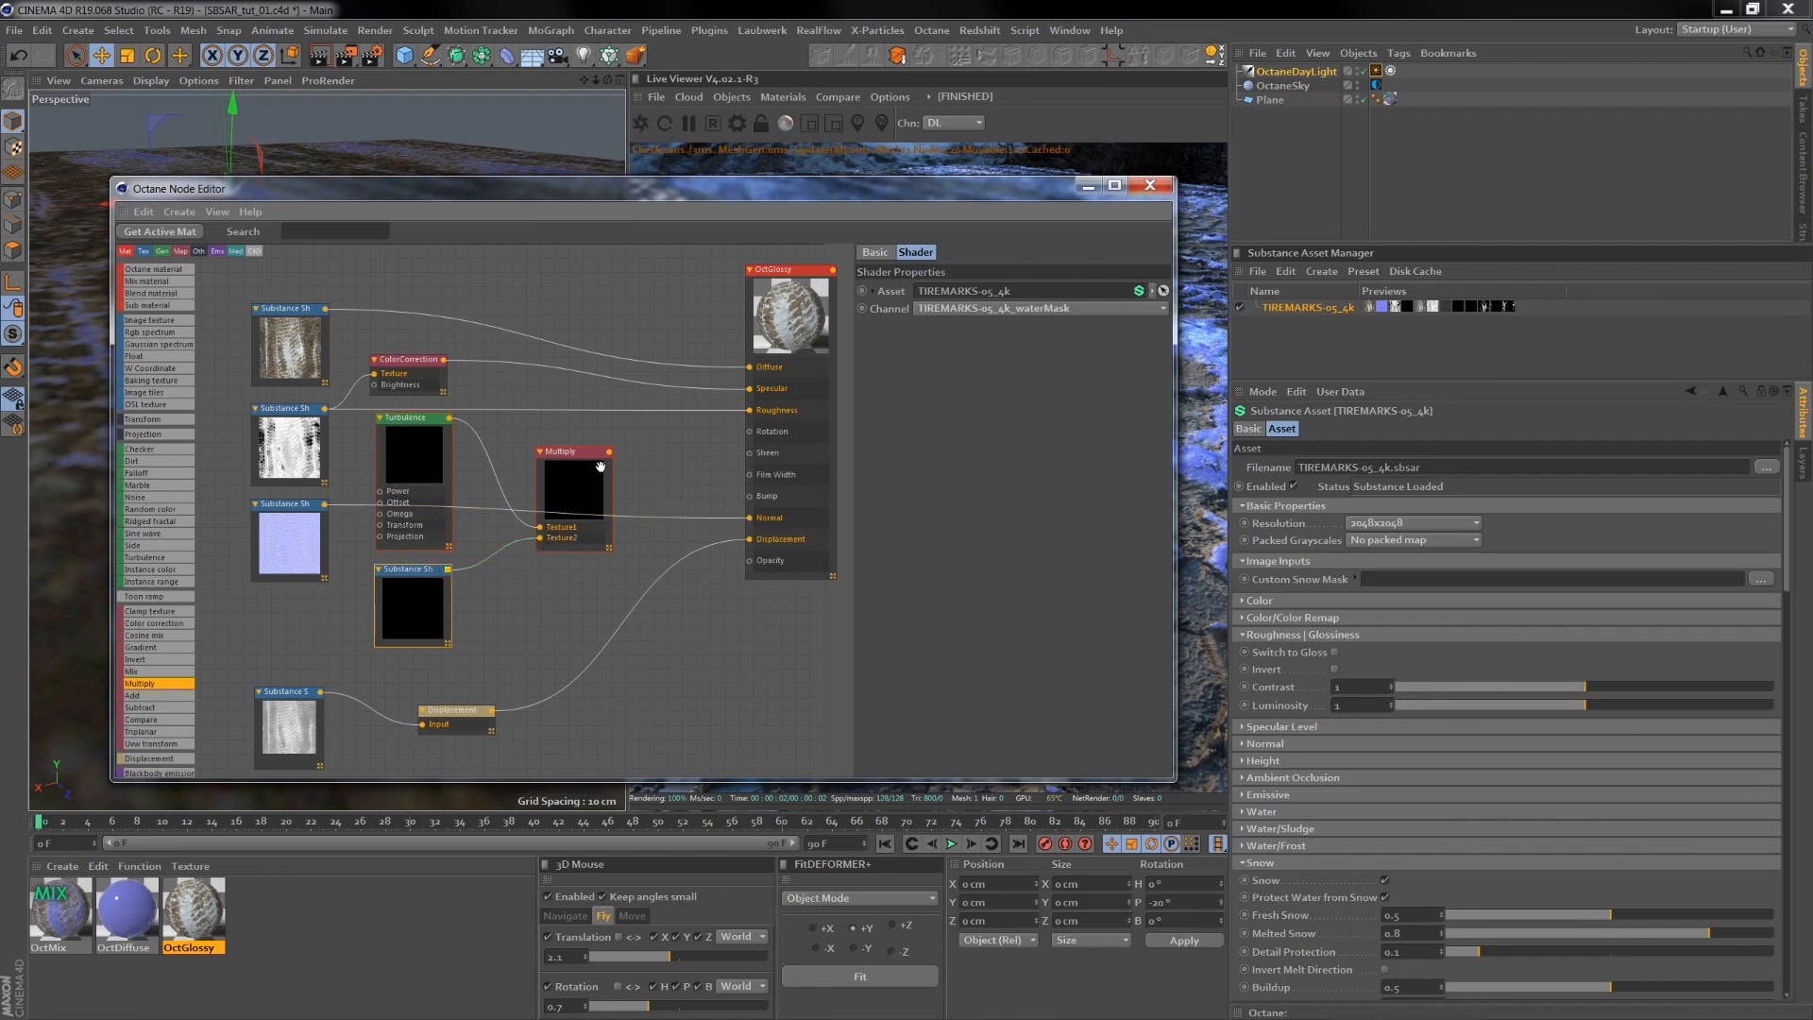
{"action": "left_click_drag", "start_coordinate": [609, 452], "coordinate": [754, 497]}
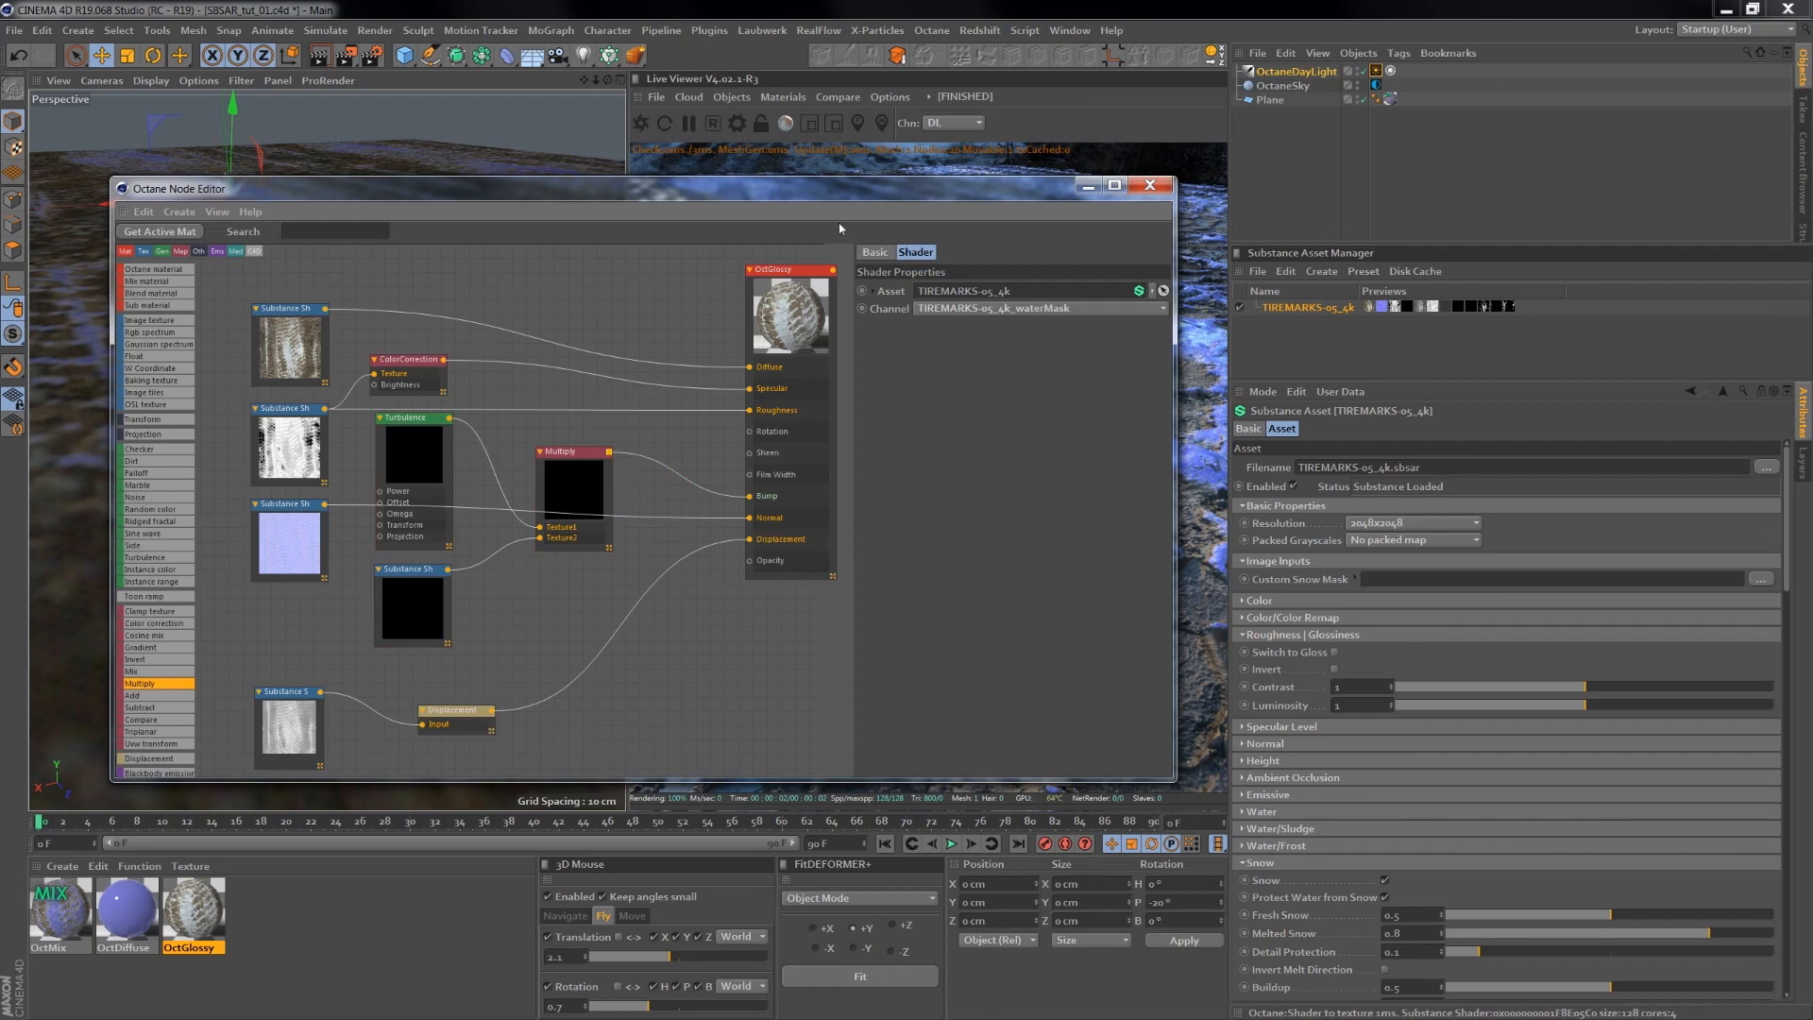
- Set the Turbulence node's Power to 0.87963 with the puddles in view in the live render
{"action": "left_click_drag", "start_coordinate": [764, 198], "coordinate": [1018, 647]}
{"action": "left_click_drag", "start_coordinate": [984, 492], "coordinate": [930, 541]}
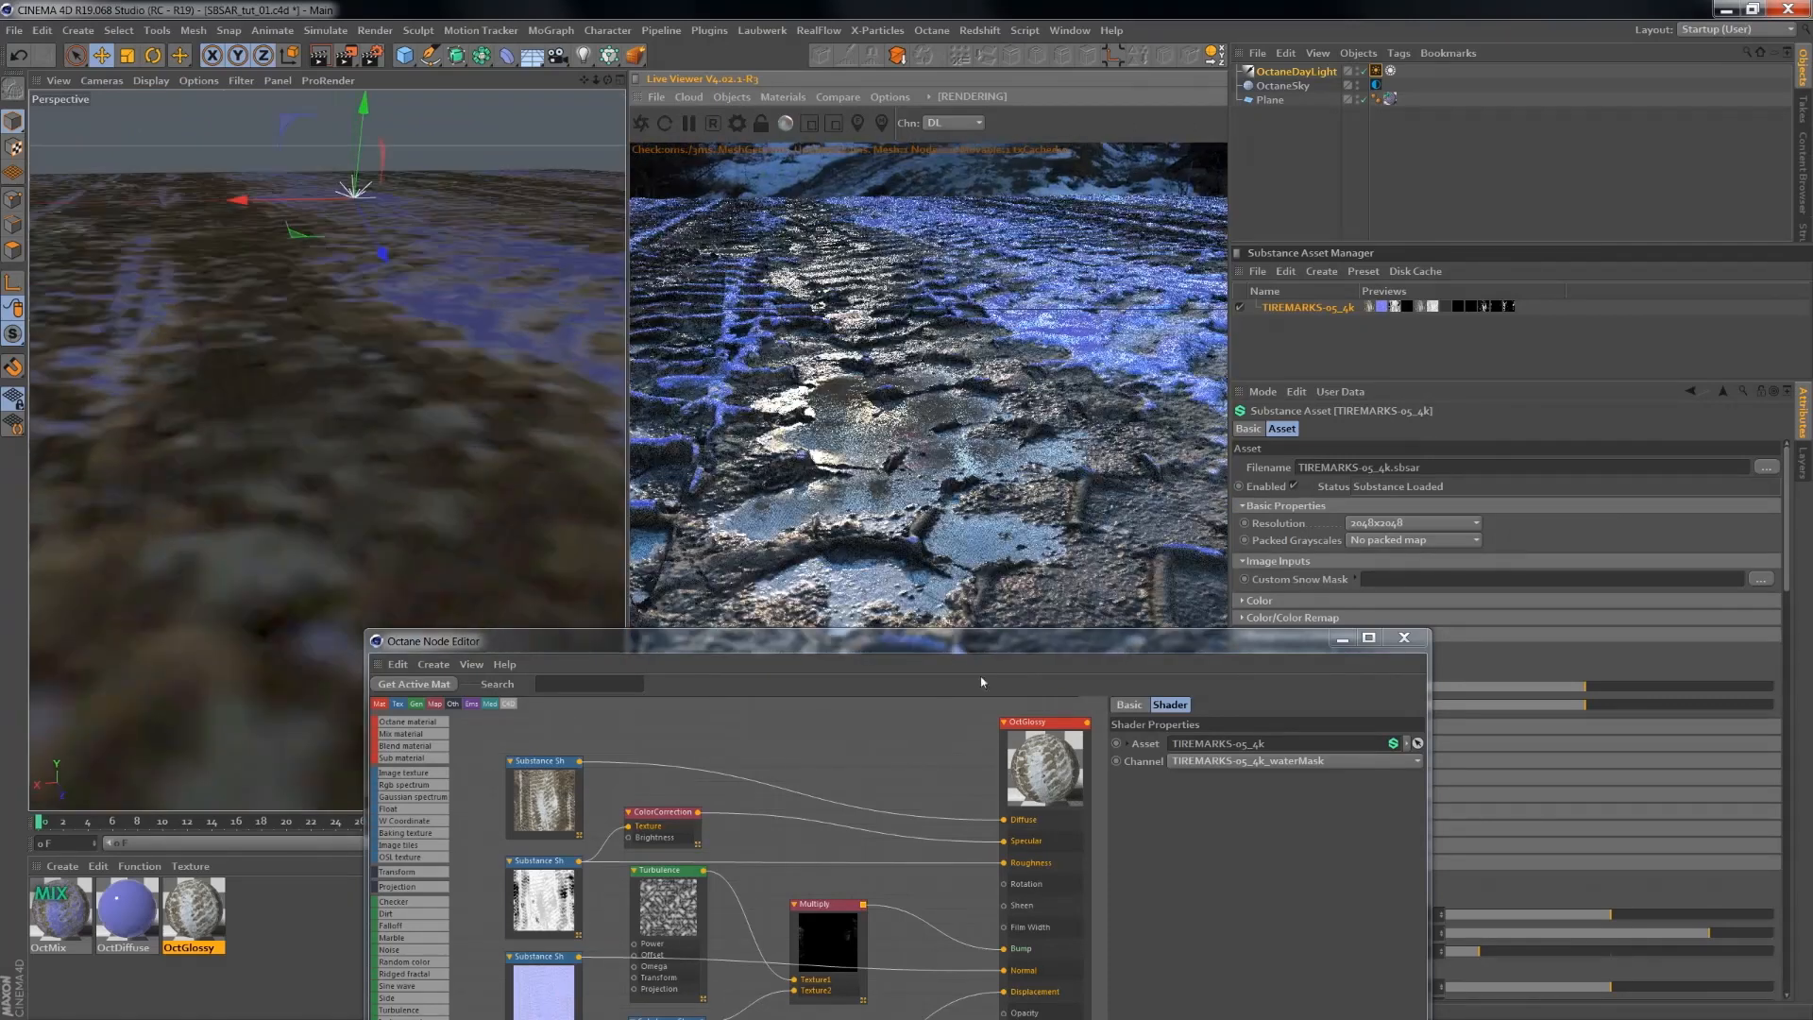
{"action": "left_click", "coordinate": [927, 645]}
{"action": "left_click_drag", "start_coordinate": [927, 644], "coordinate": [292, 259]}
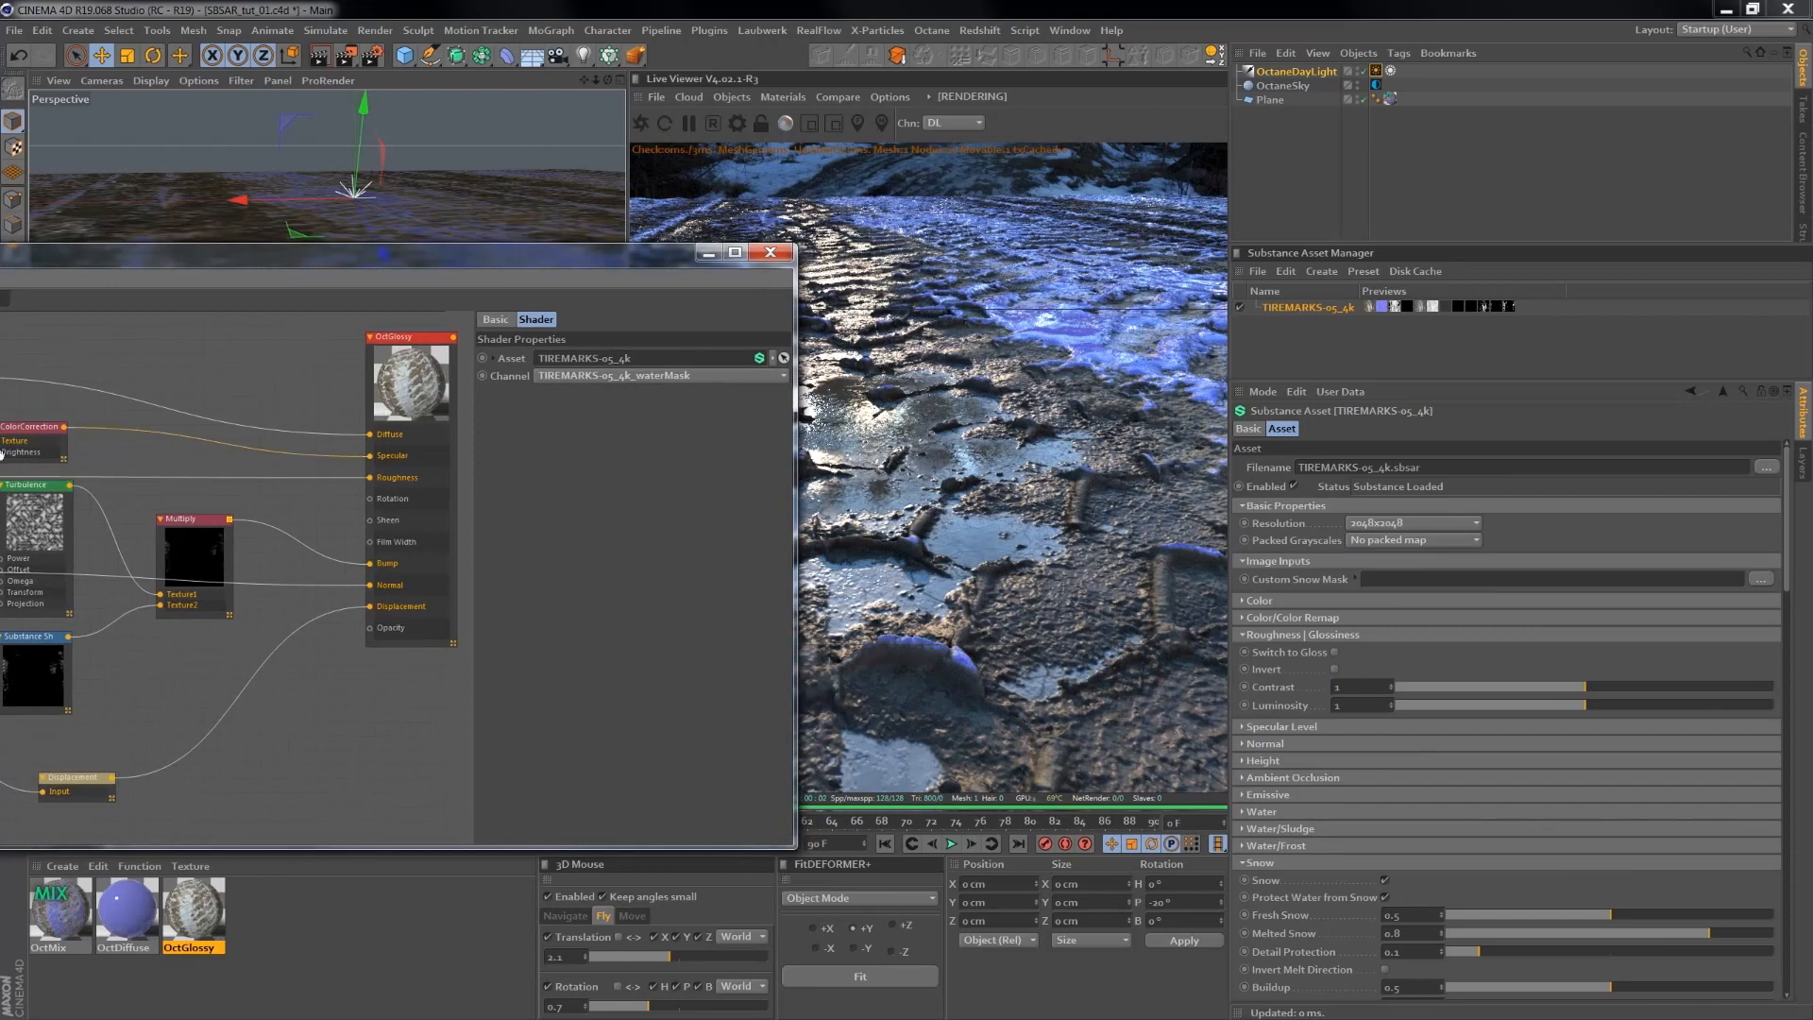
{"action": "left_click", "coordinate": [34, 515]}
{"action": "left_click_drag", "start_coordinate": [623, 357], "coordinate": [724, 375]}
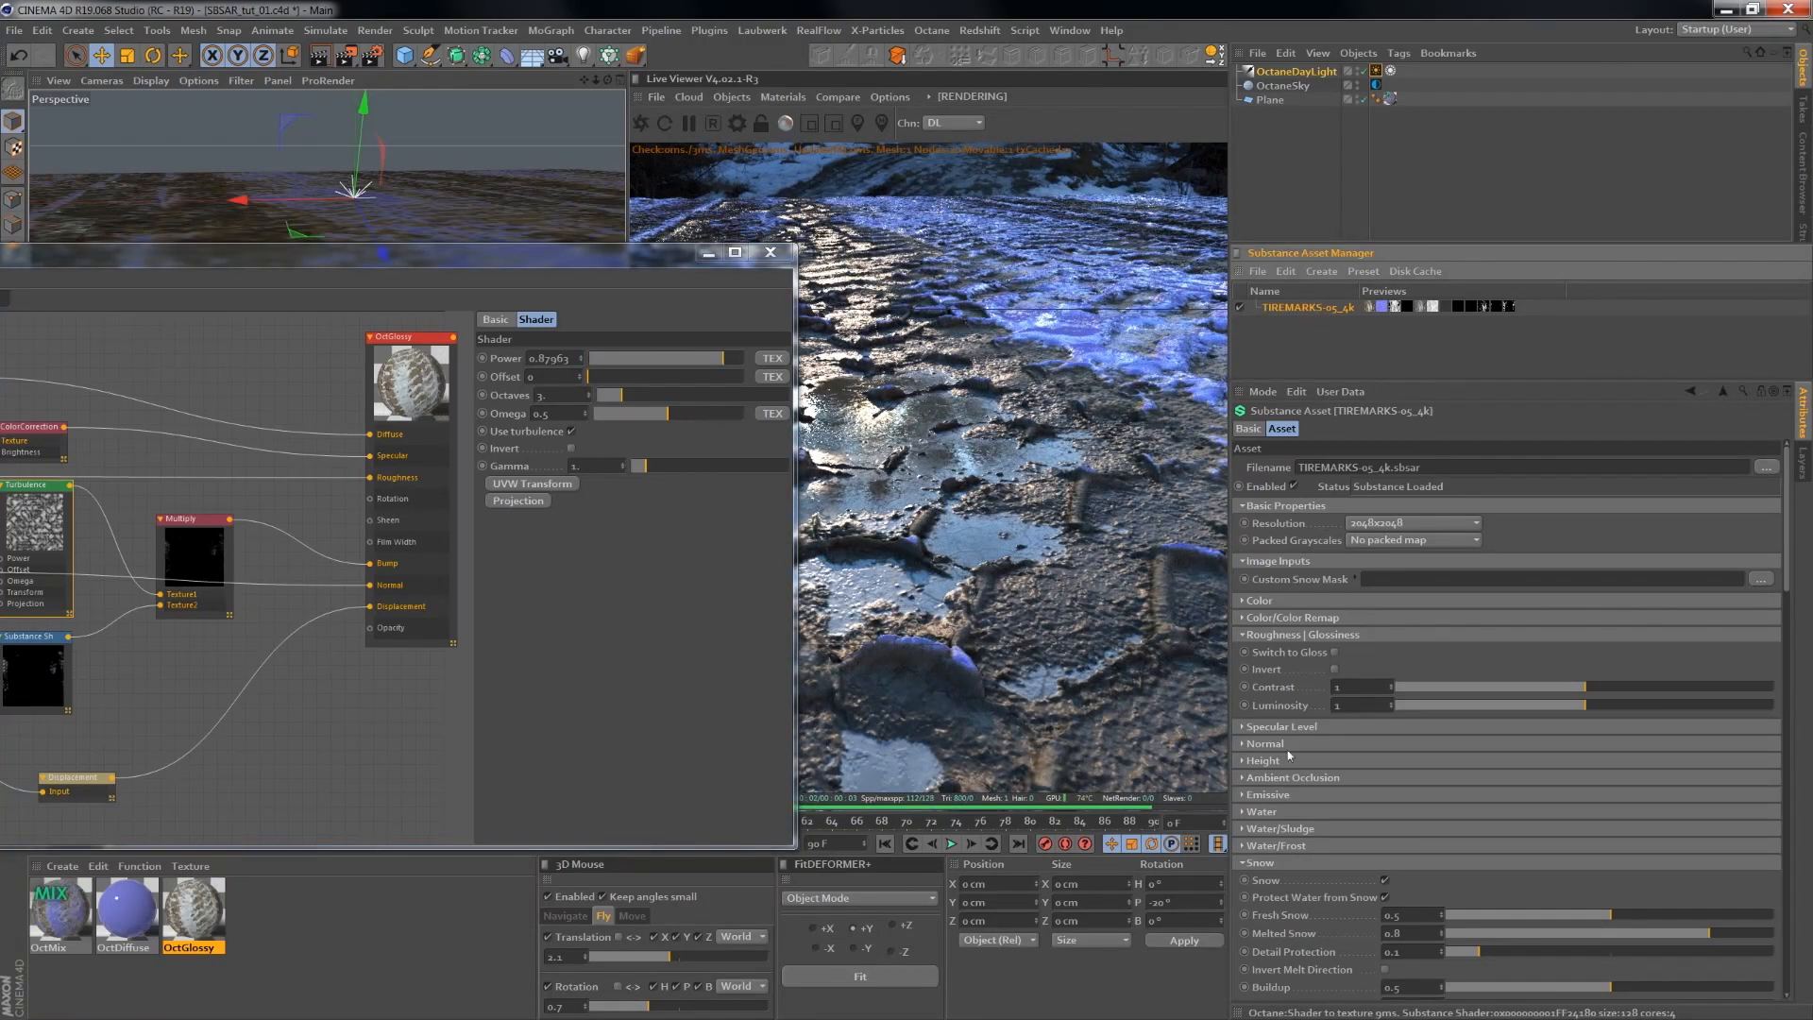
- Set the substance's Water/Frost Freeze Level to 0 and the Turbulence Power to 0.574074, and put the node editor away
{"action": "left_click", "coordinate": [1244, 847]}
{"action": "left_click_drag", "start_coordinate": [1443, 869], "coordinate": [1435, 865]}
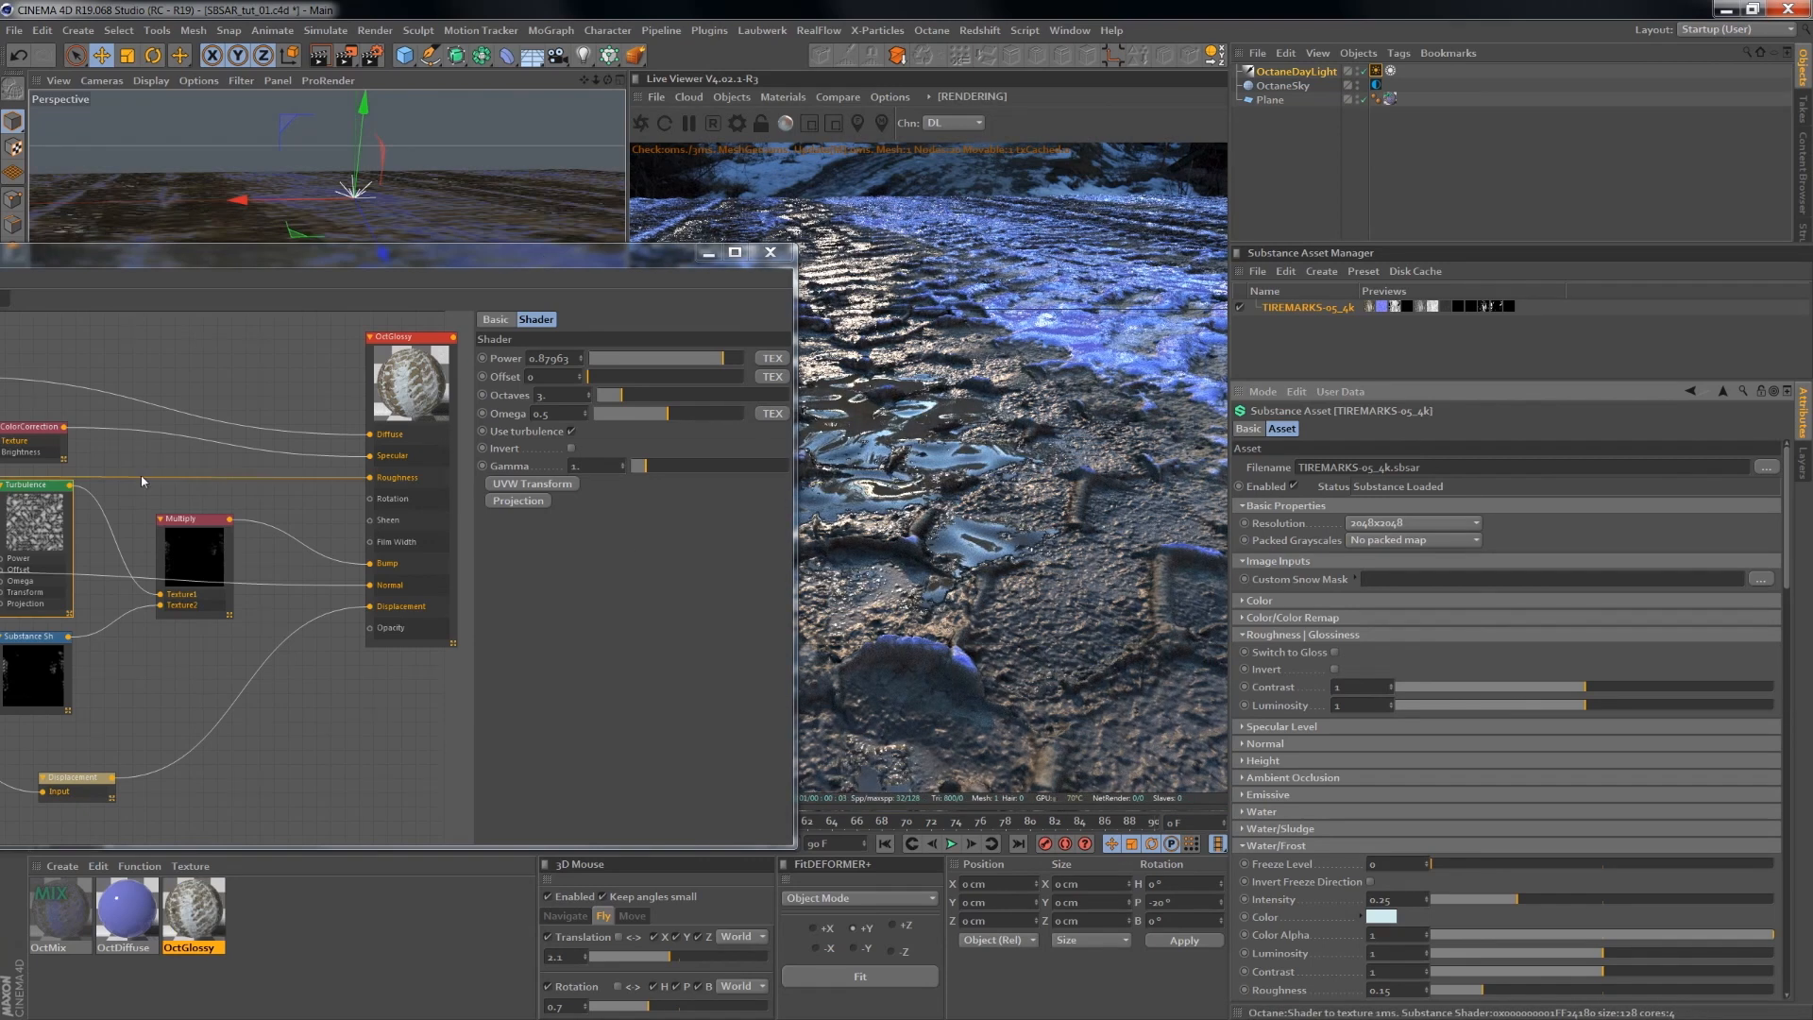
{"action": "left_click_drag", "start_coordinate": [694, 360], "coordinate": [643, 367]}
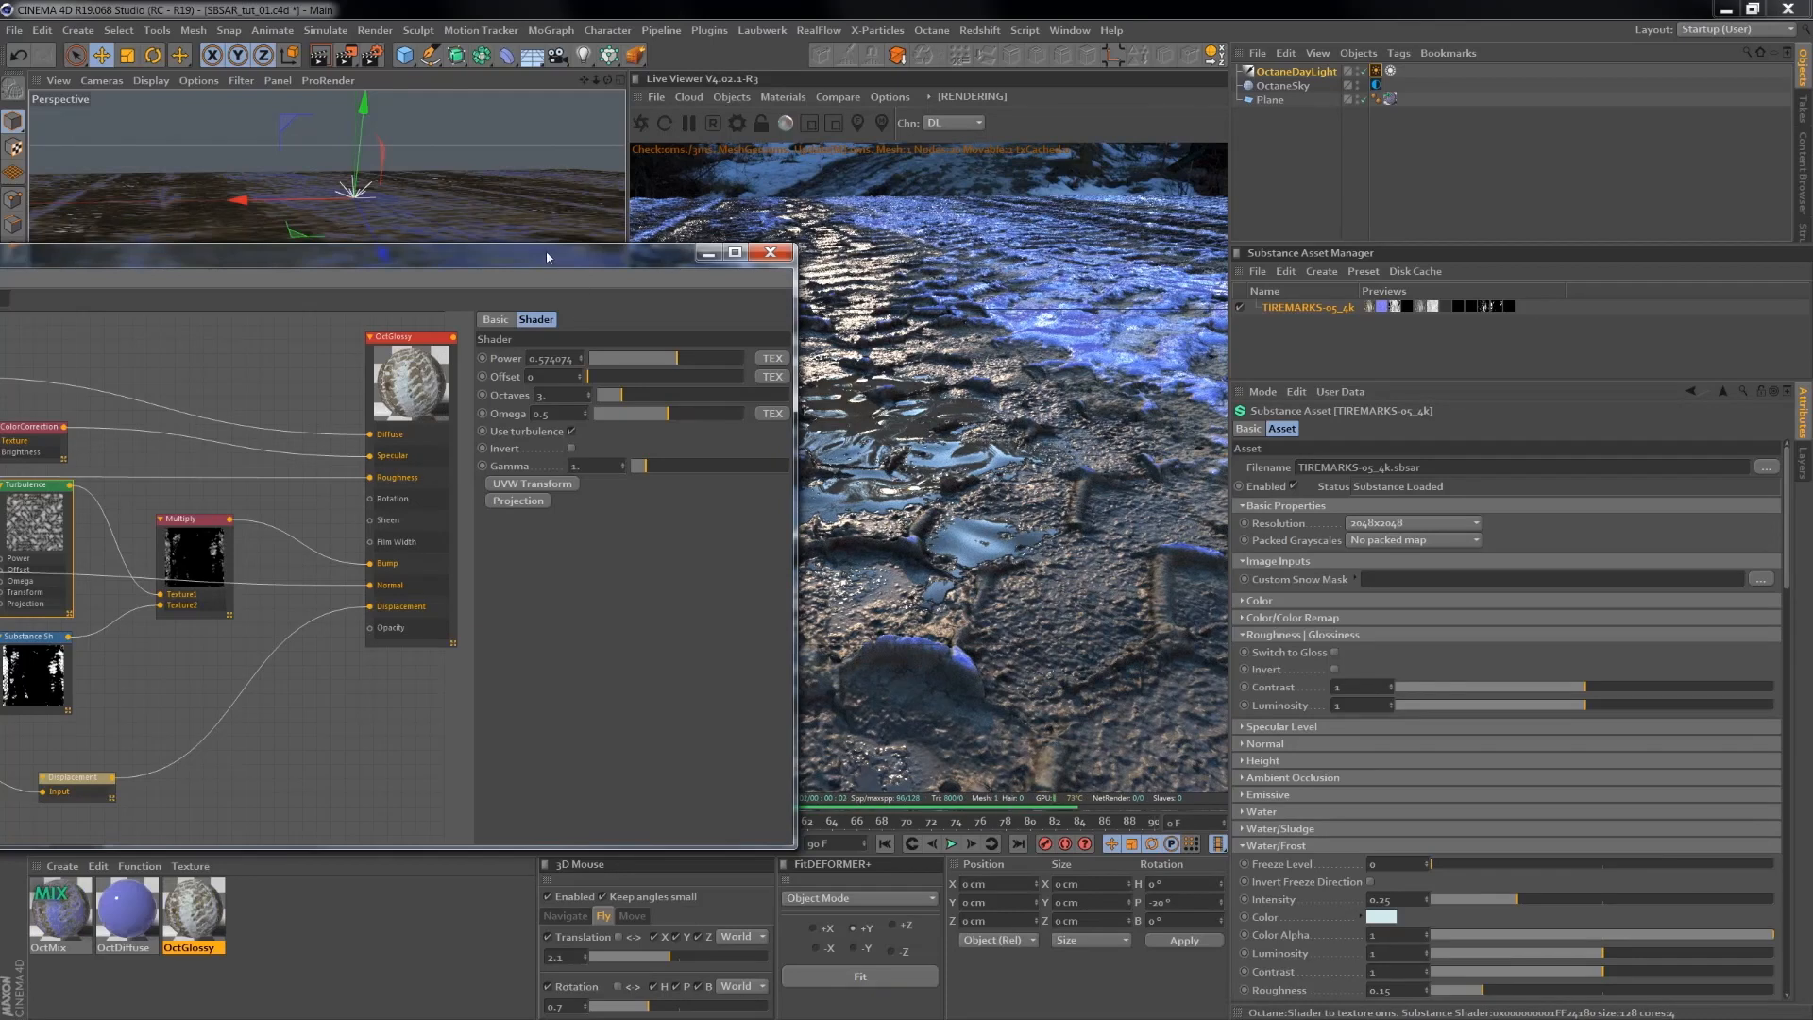
{"action": "left_click_drag", "start_coordinate": [547, 256], "coordinate": [881, 250]}
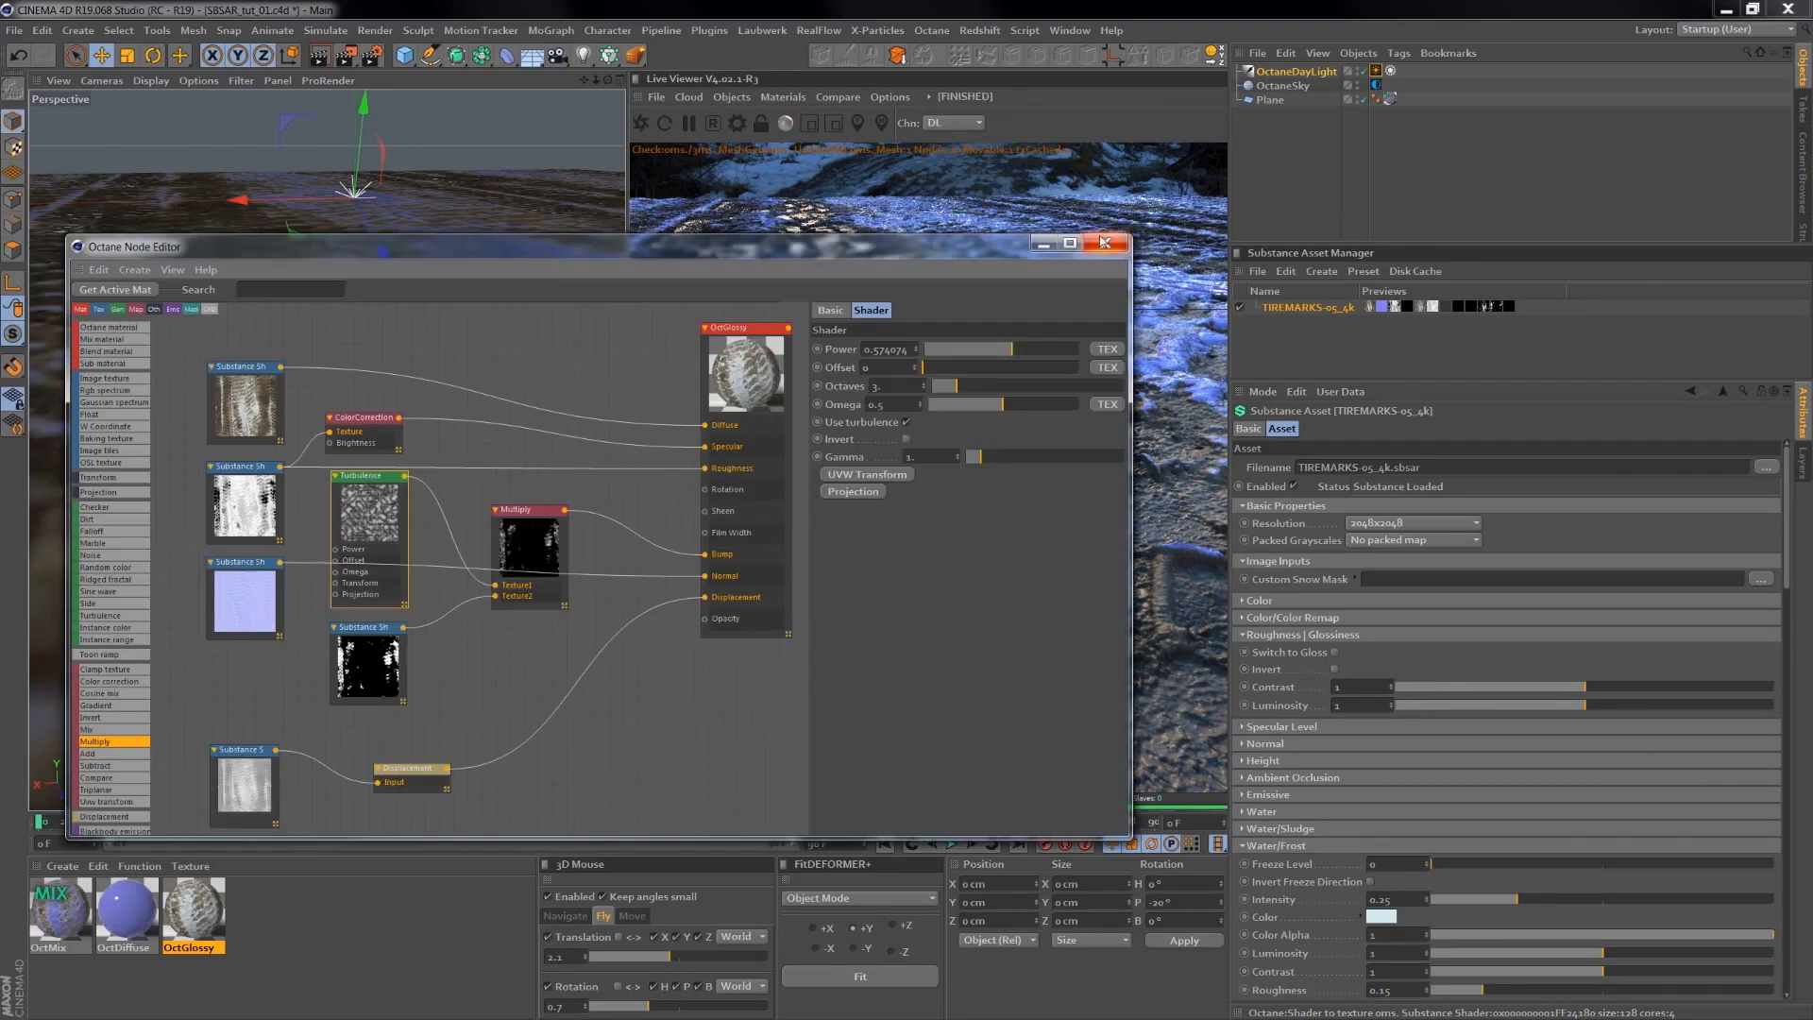
{"action": "left_click", "coordinate": [1040, 244]}
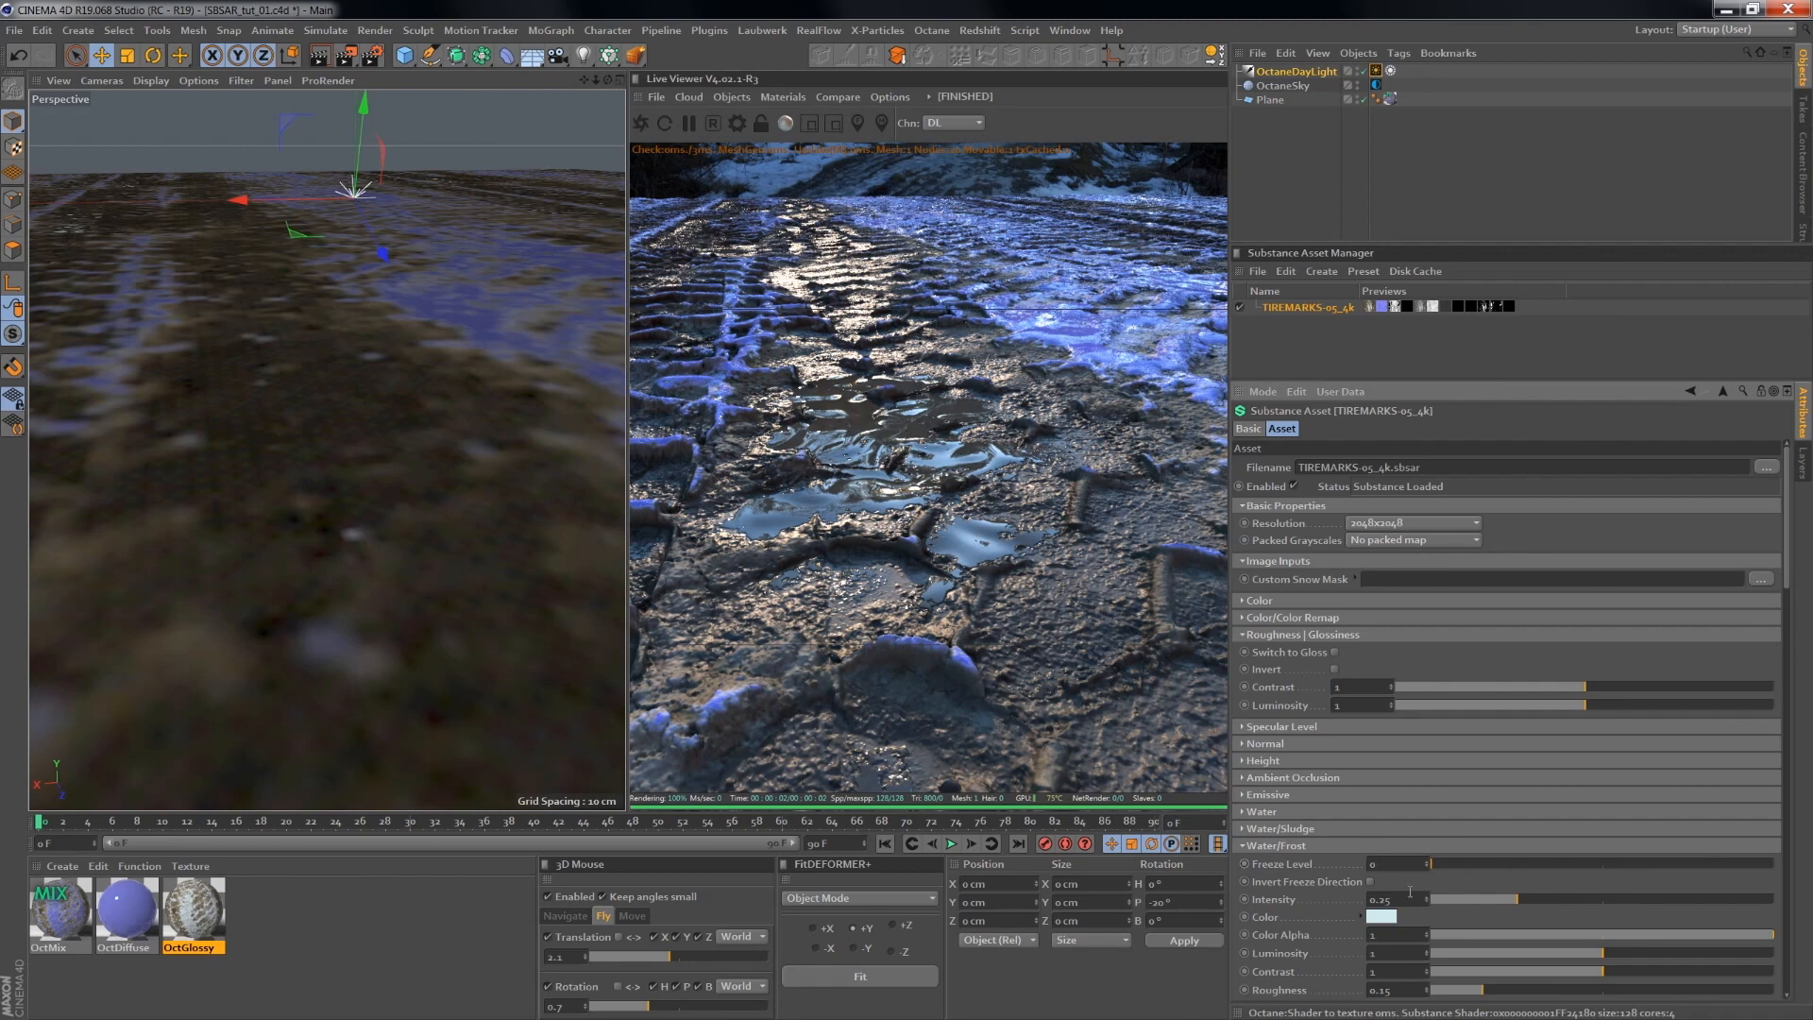
{"action": "left_click_drag", "start_coordinate": [961, 376], "coordinate": [921, 373]}
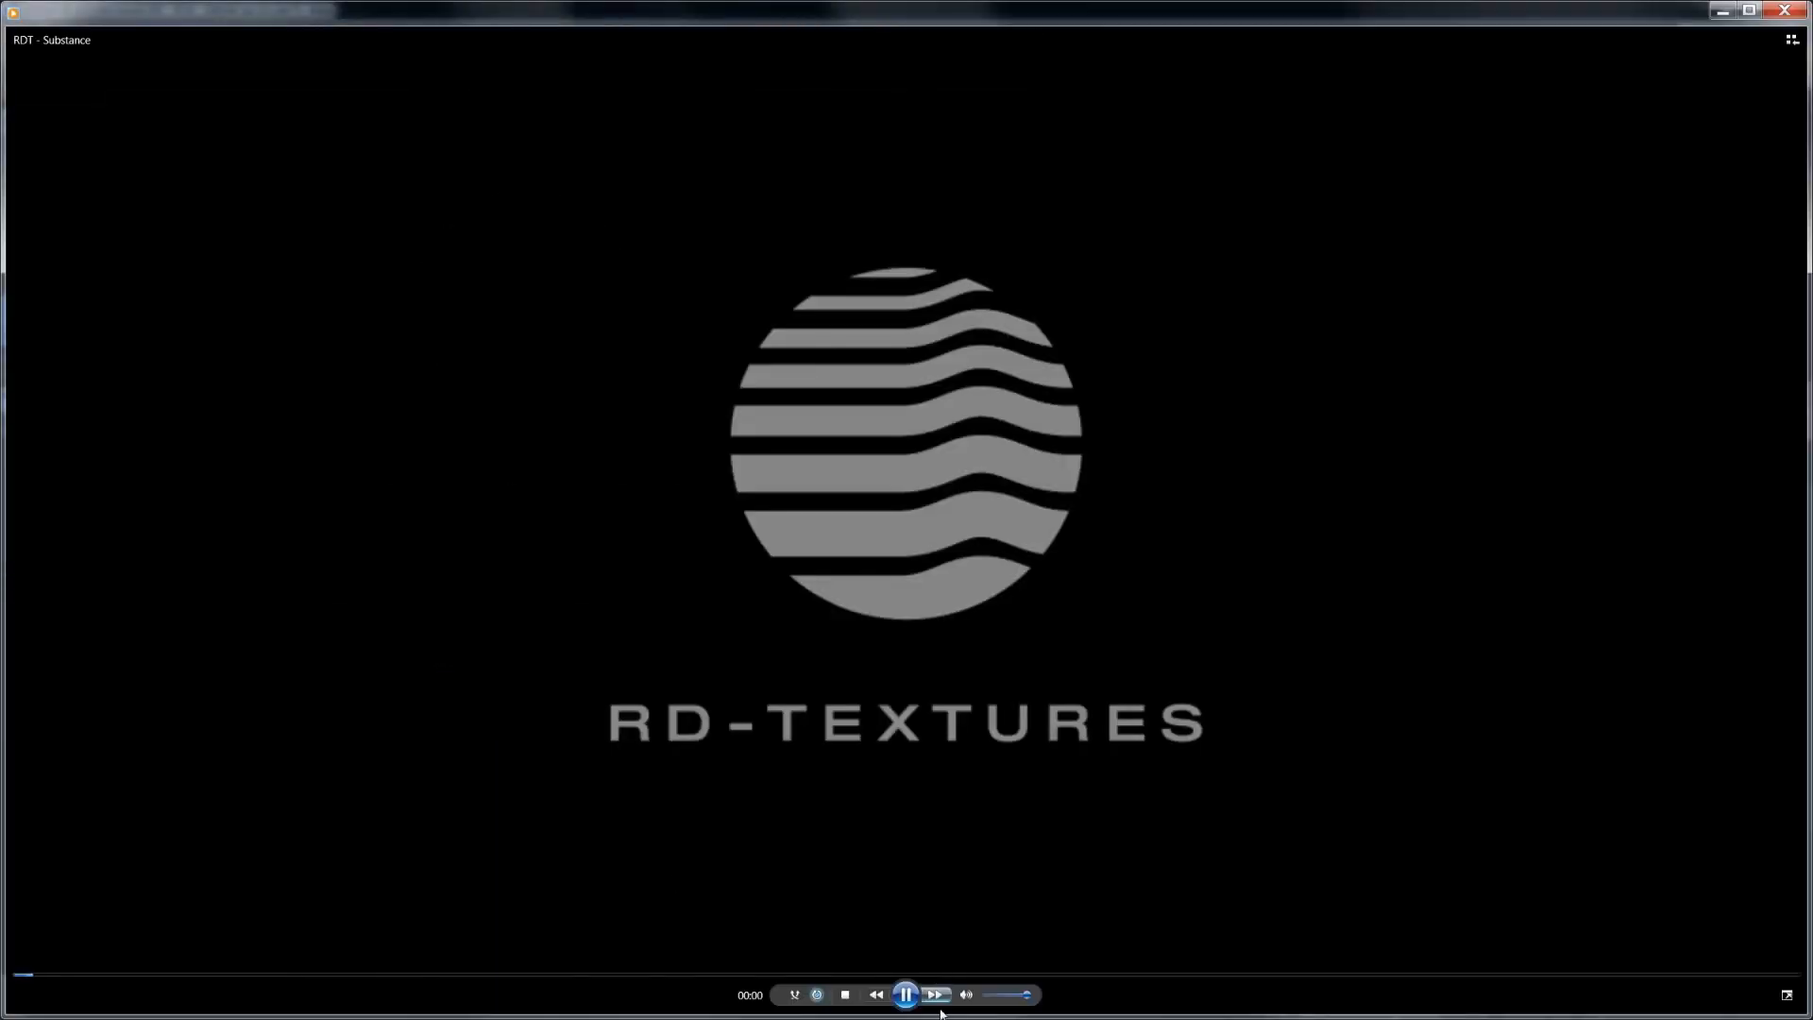
- Skim the muted RDT - Substance video at the fresh snow and mask-mixing sections, and close the player
{"action": "left_click", "coordinate": [966, 995]}
{"action": "left_click", "coordinate": [916, 974]}
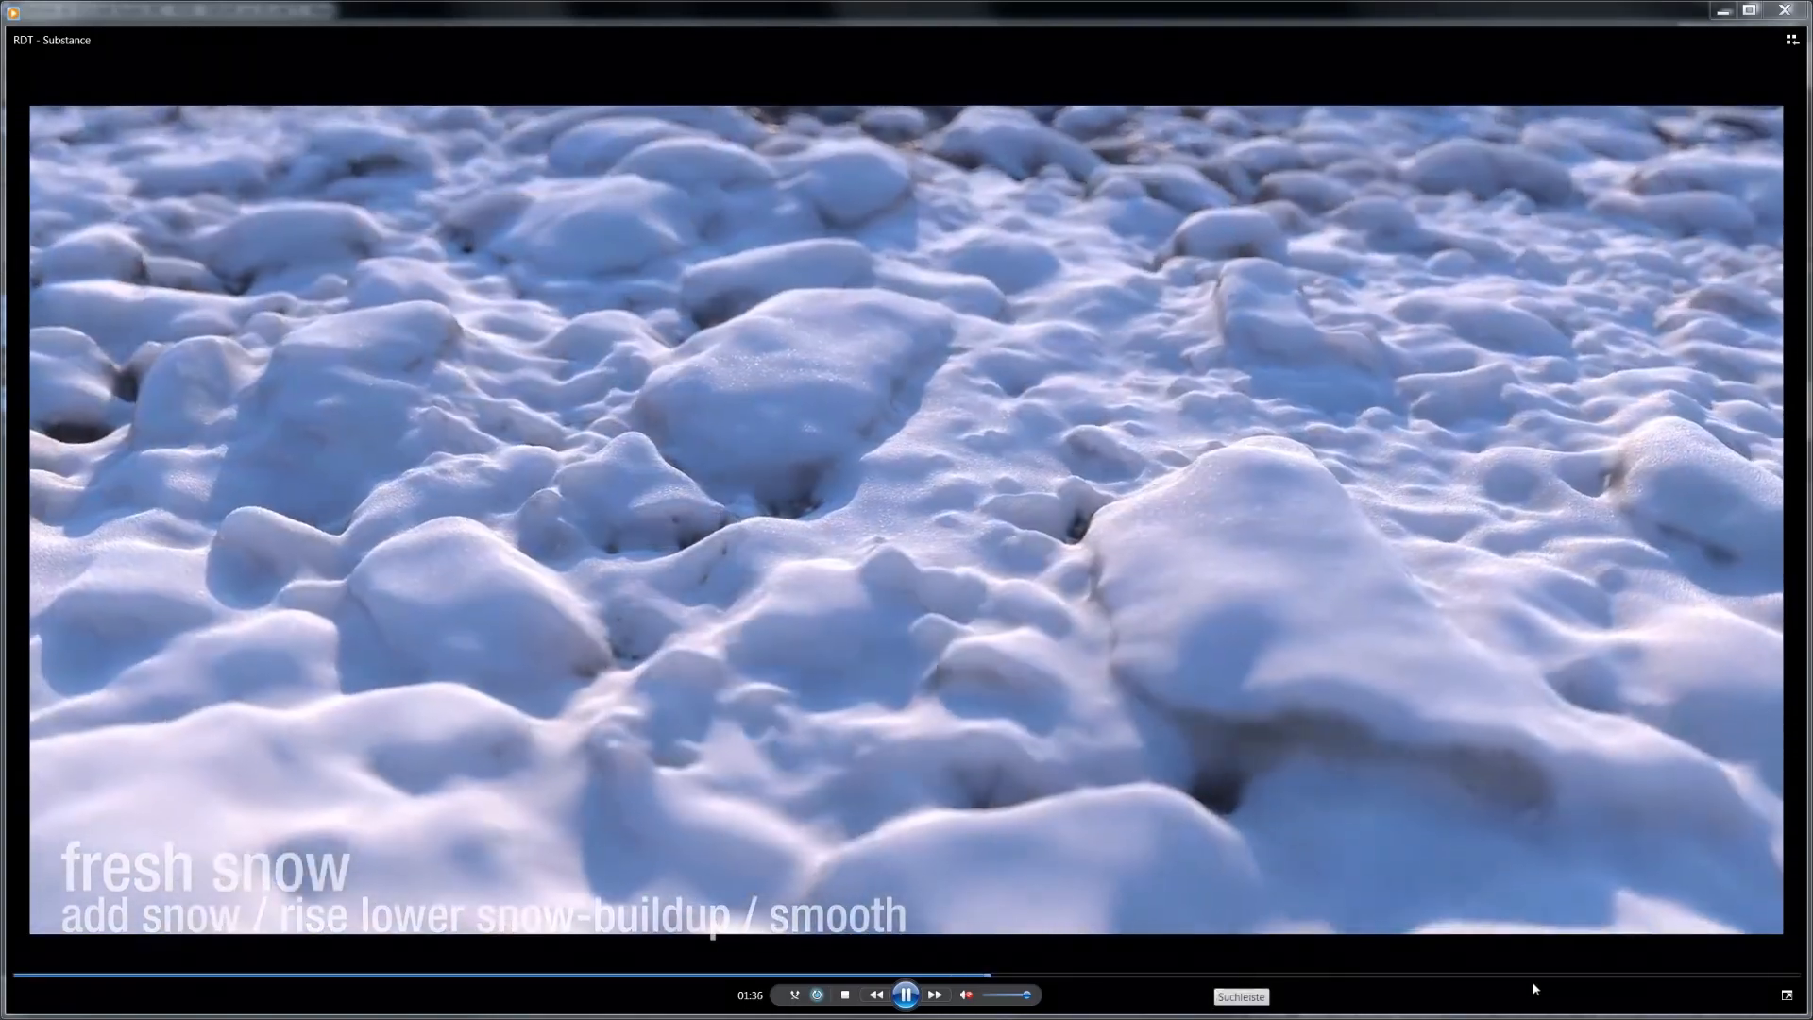
{"action": "left_click", "coordinate": [1525, 975]}
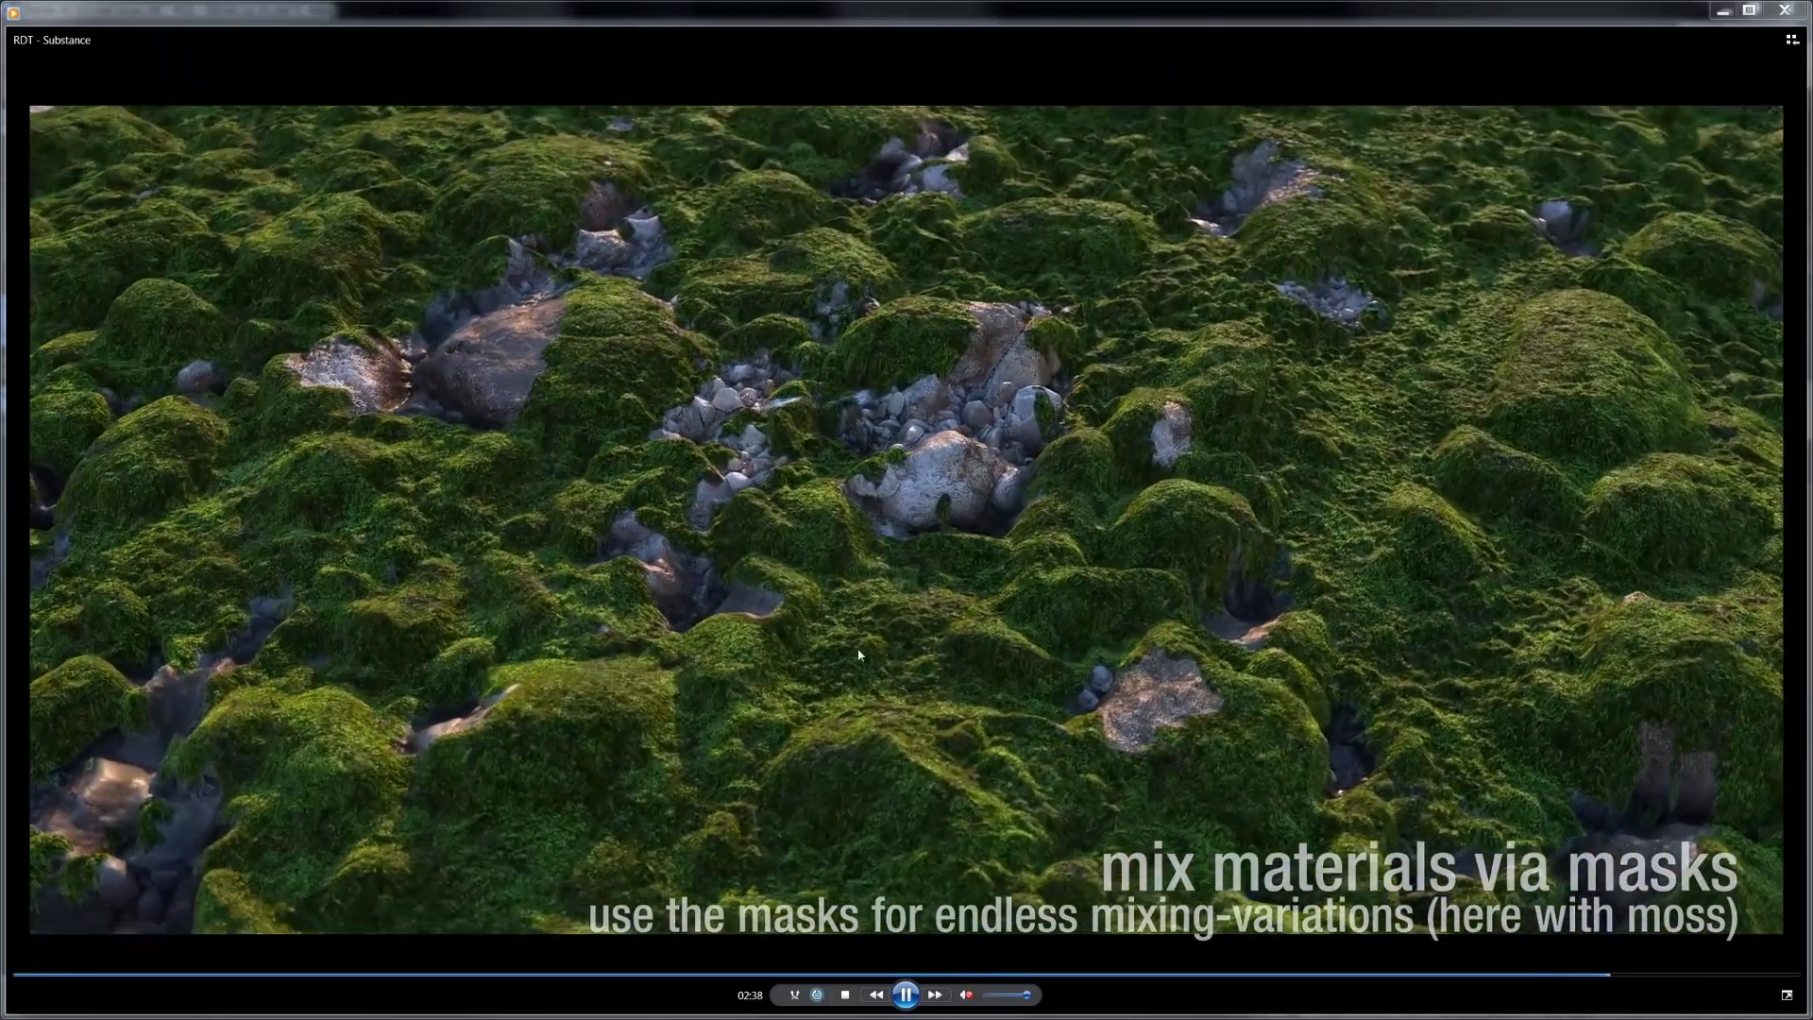
{"action": "left_click", "coordinate": [907, 994]}
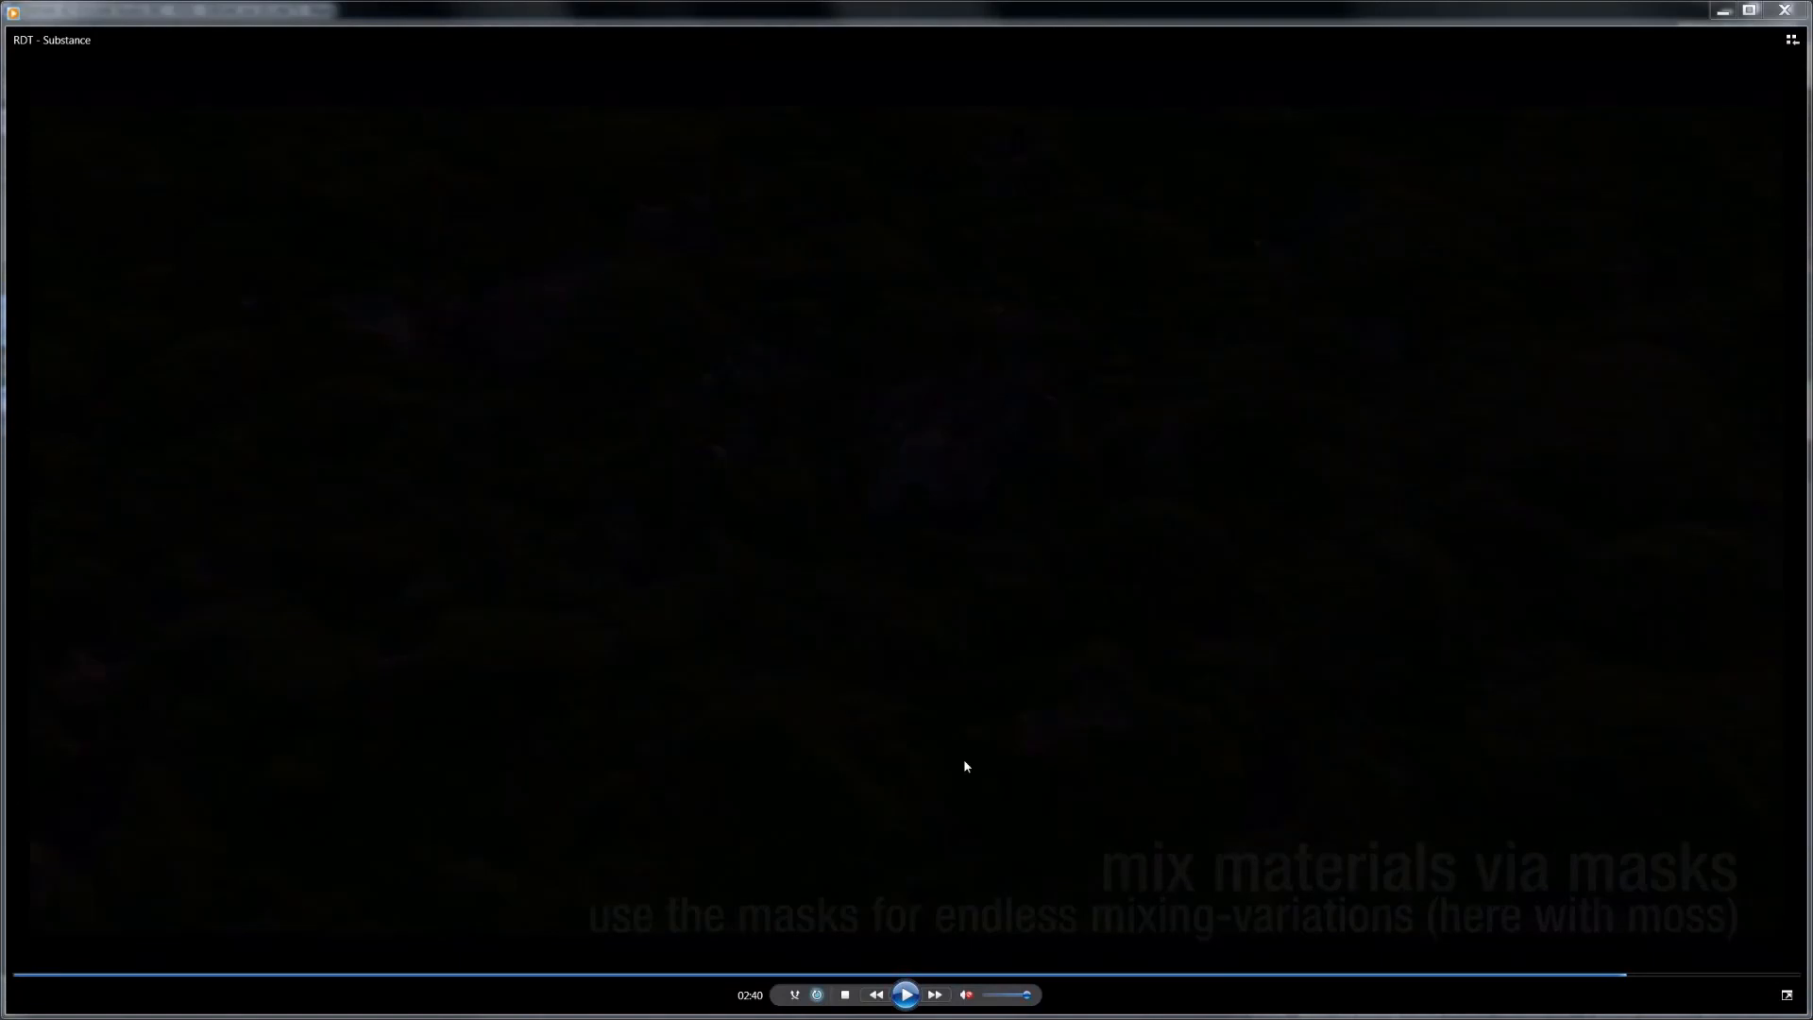
{"action": "left_click", "coordinate": [1782, 12]}
{"action": "left_click_drag", "start_coordinate": [964, 405], "coordinate": [823, 431]}
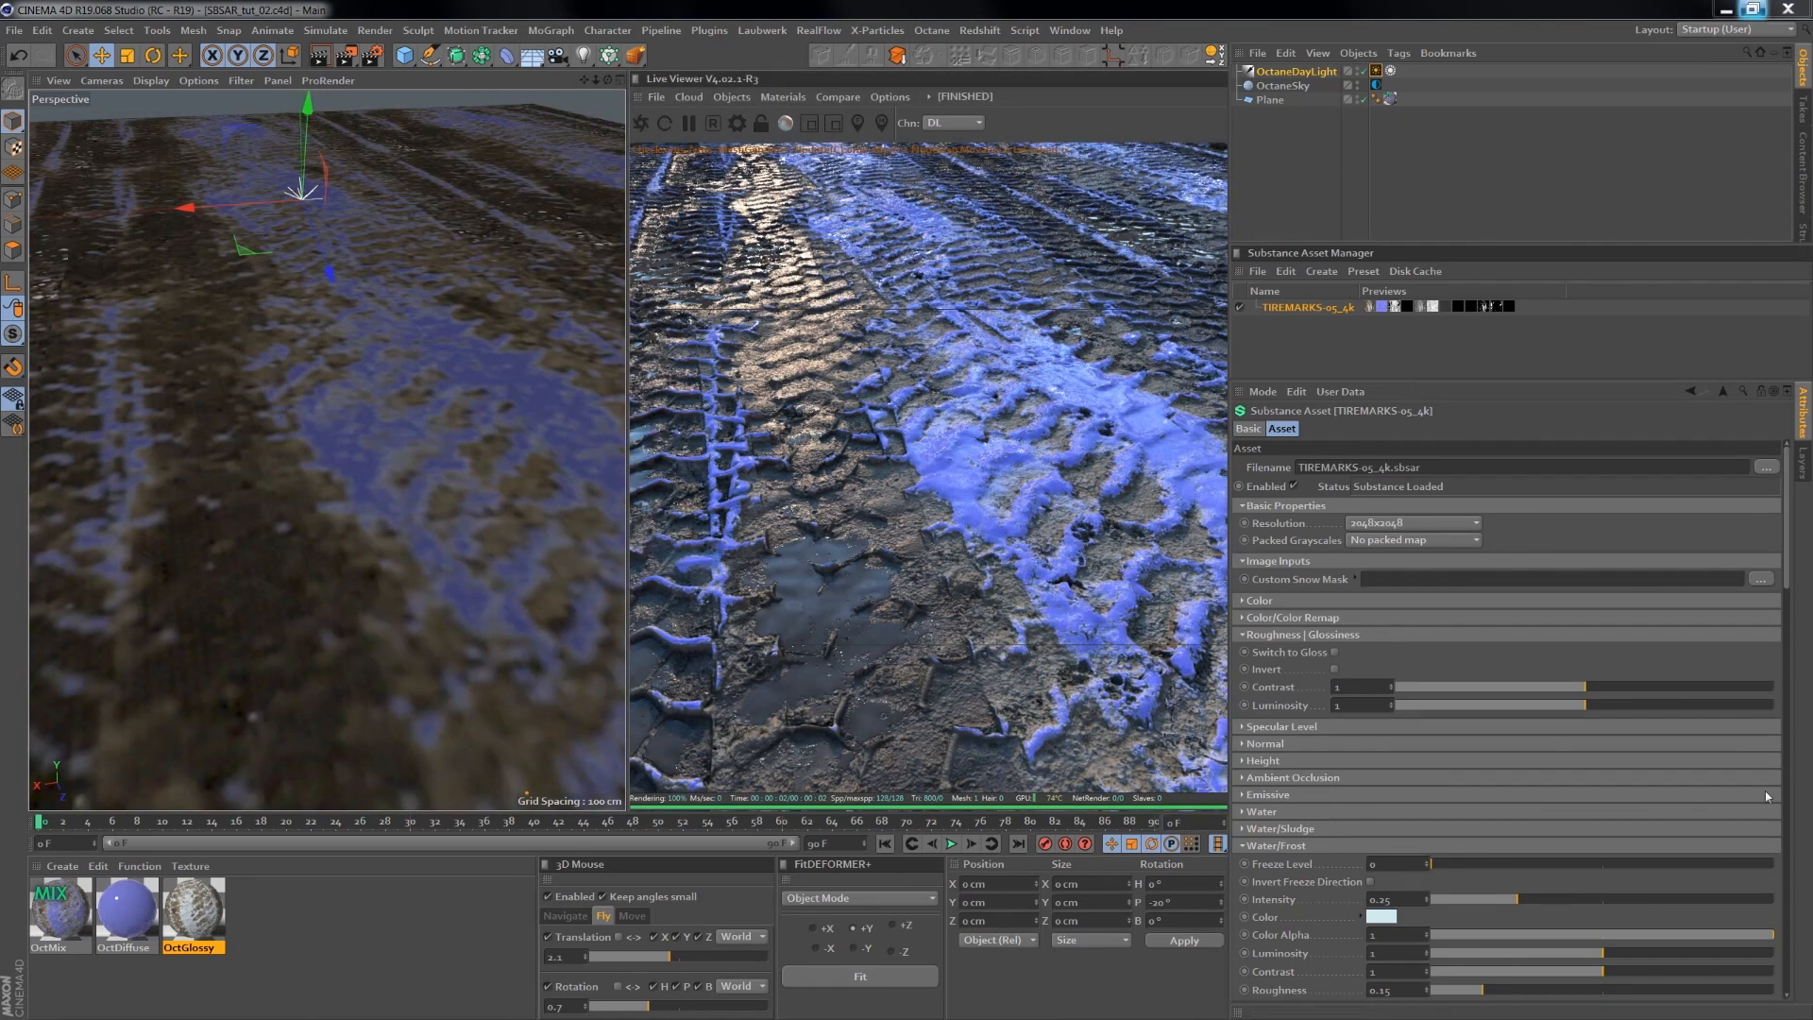
{"action": "left_click_drag", "start_coordinate": [1788, 536], "coordinate": [1798, 588]}
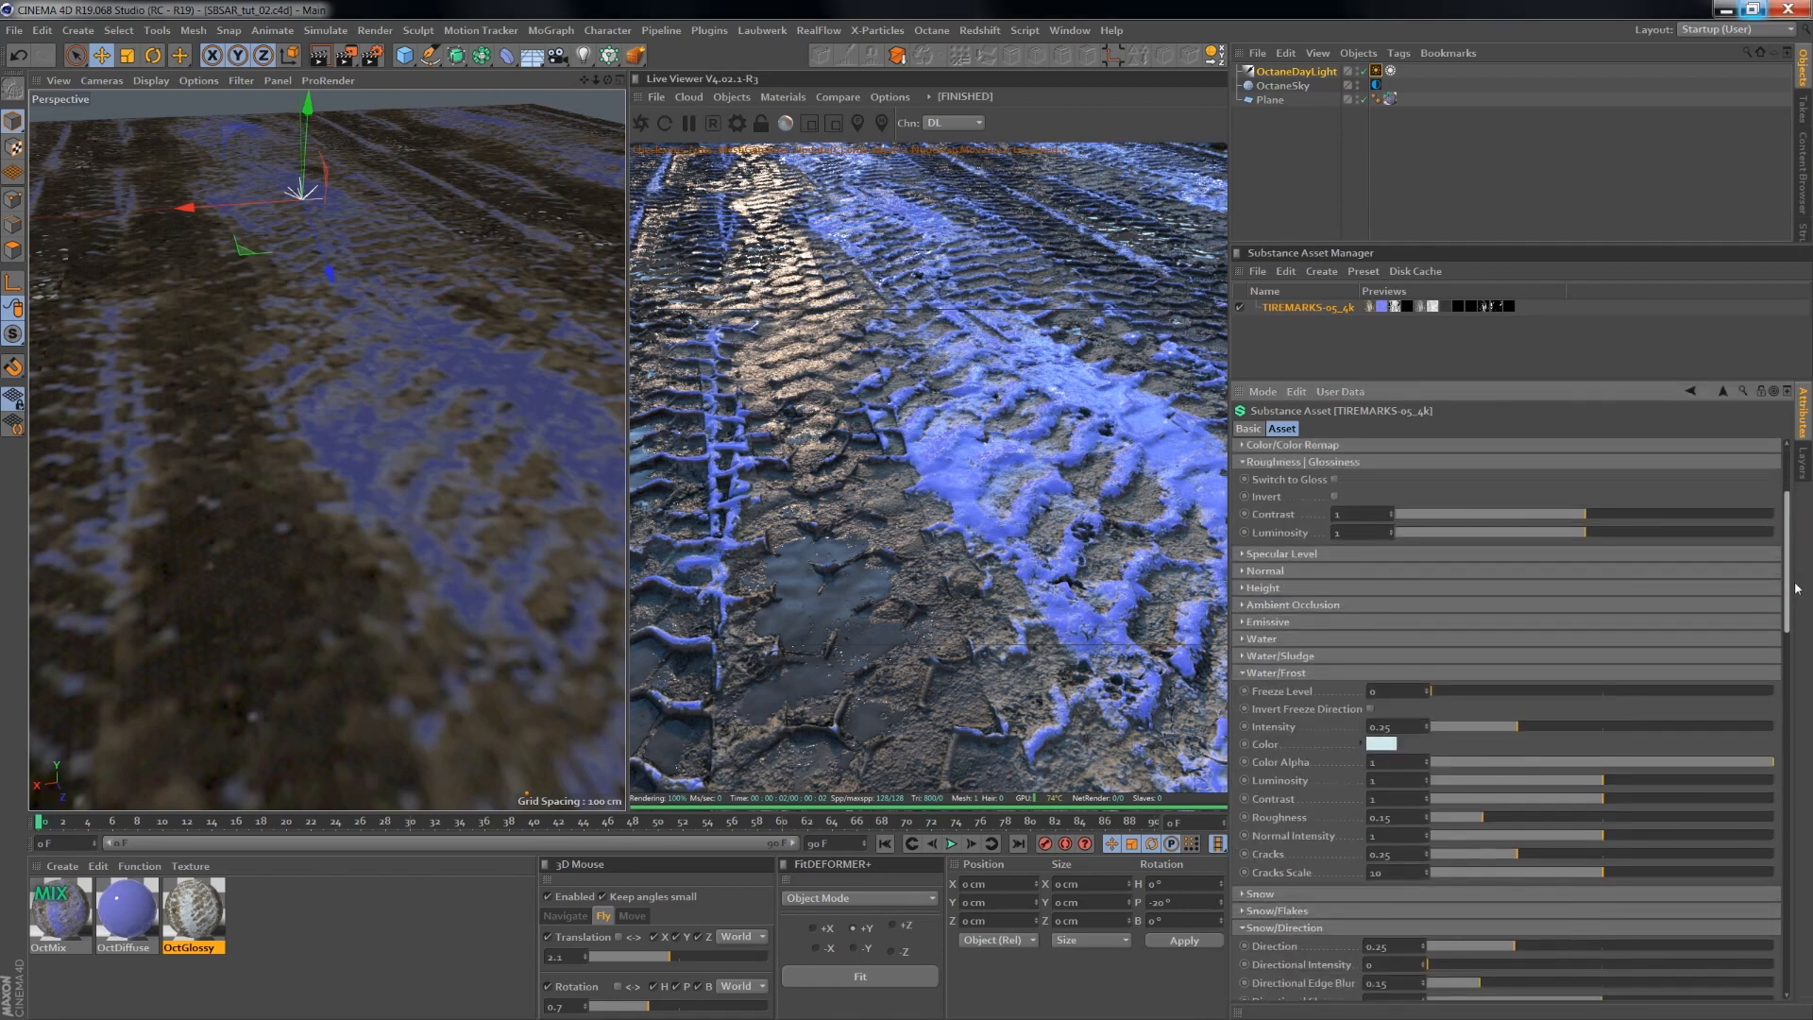
- Set the Directional Intensity of the substance's Snow/Direction settings to 1
{"action": "scroll", "coordinate": [1262, 958], "scroll_direction": "down", "scroll_amount": 8}
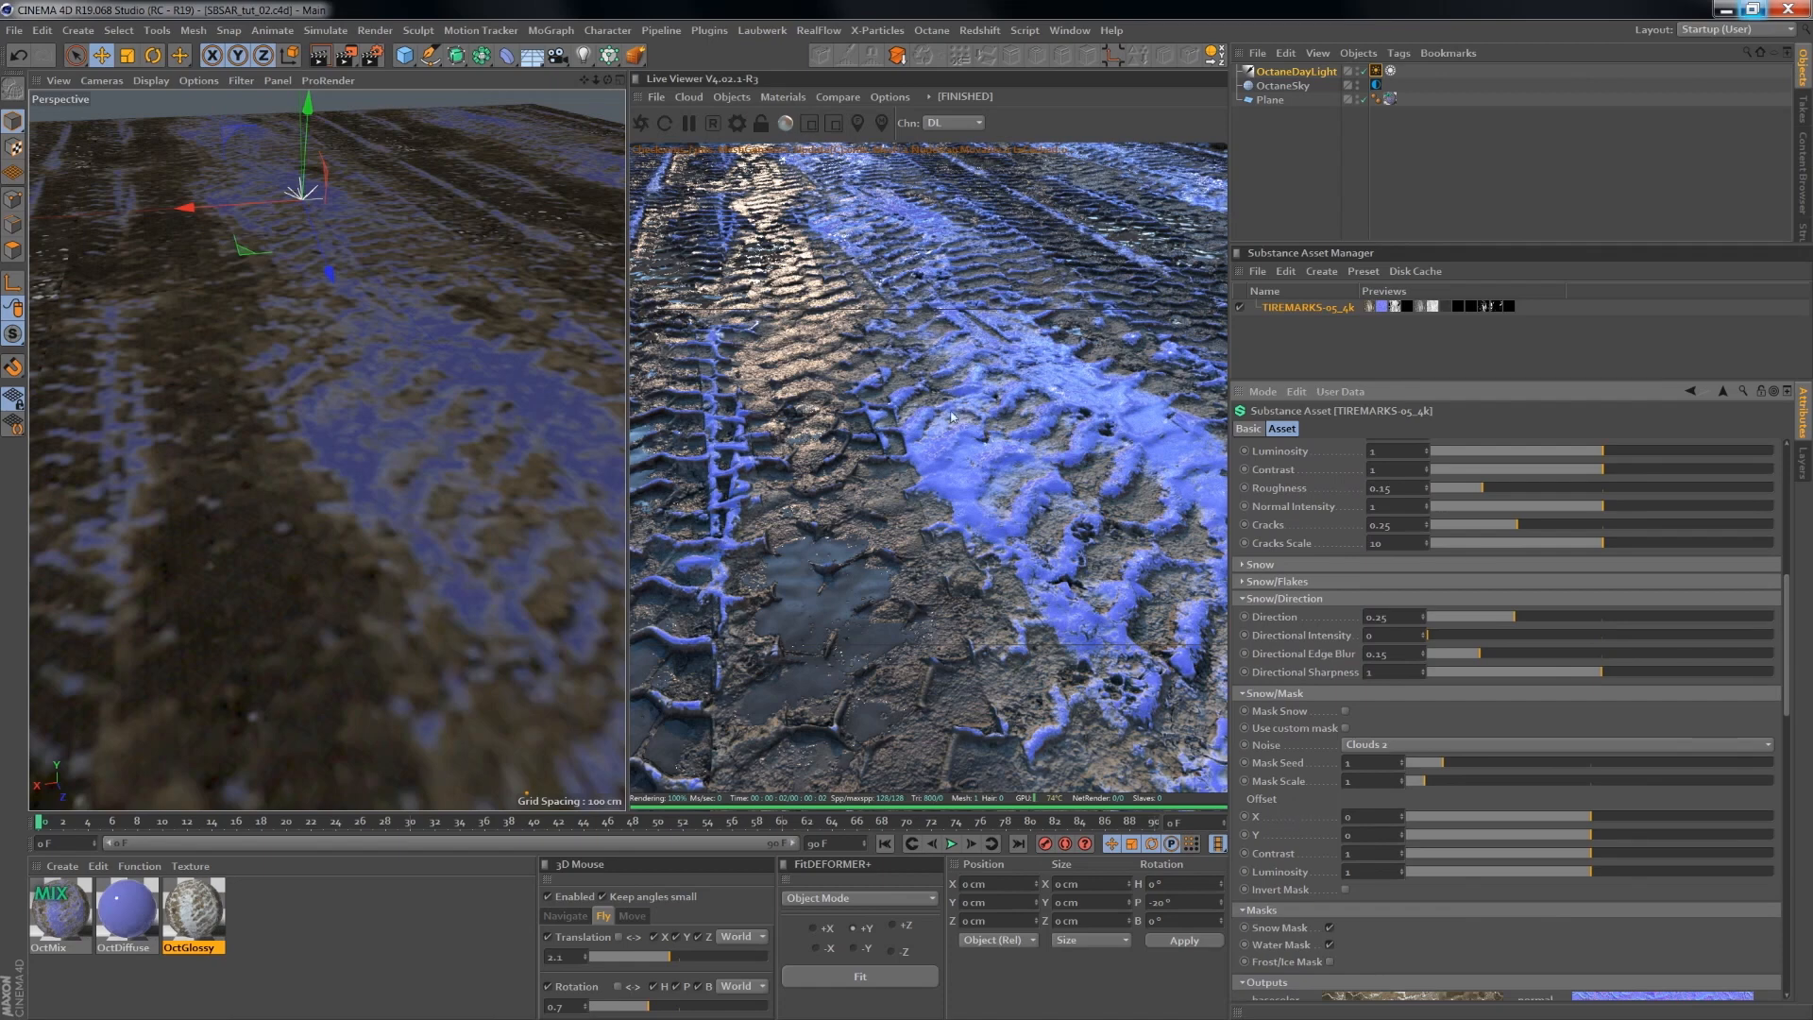
{"action": "left_click_drag", "start_coordinate": [949, 460], "coordinate": [949, 503]}
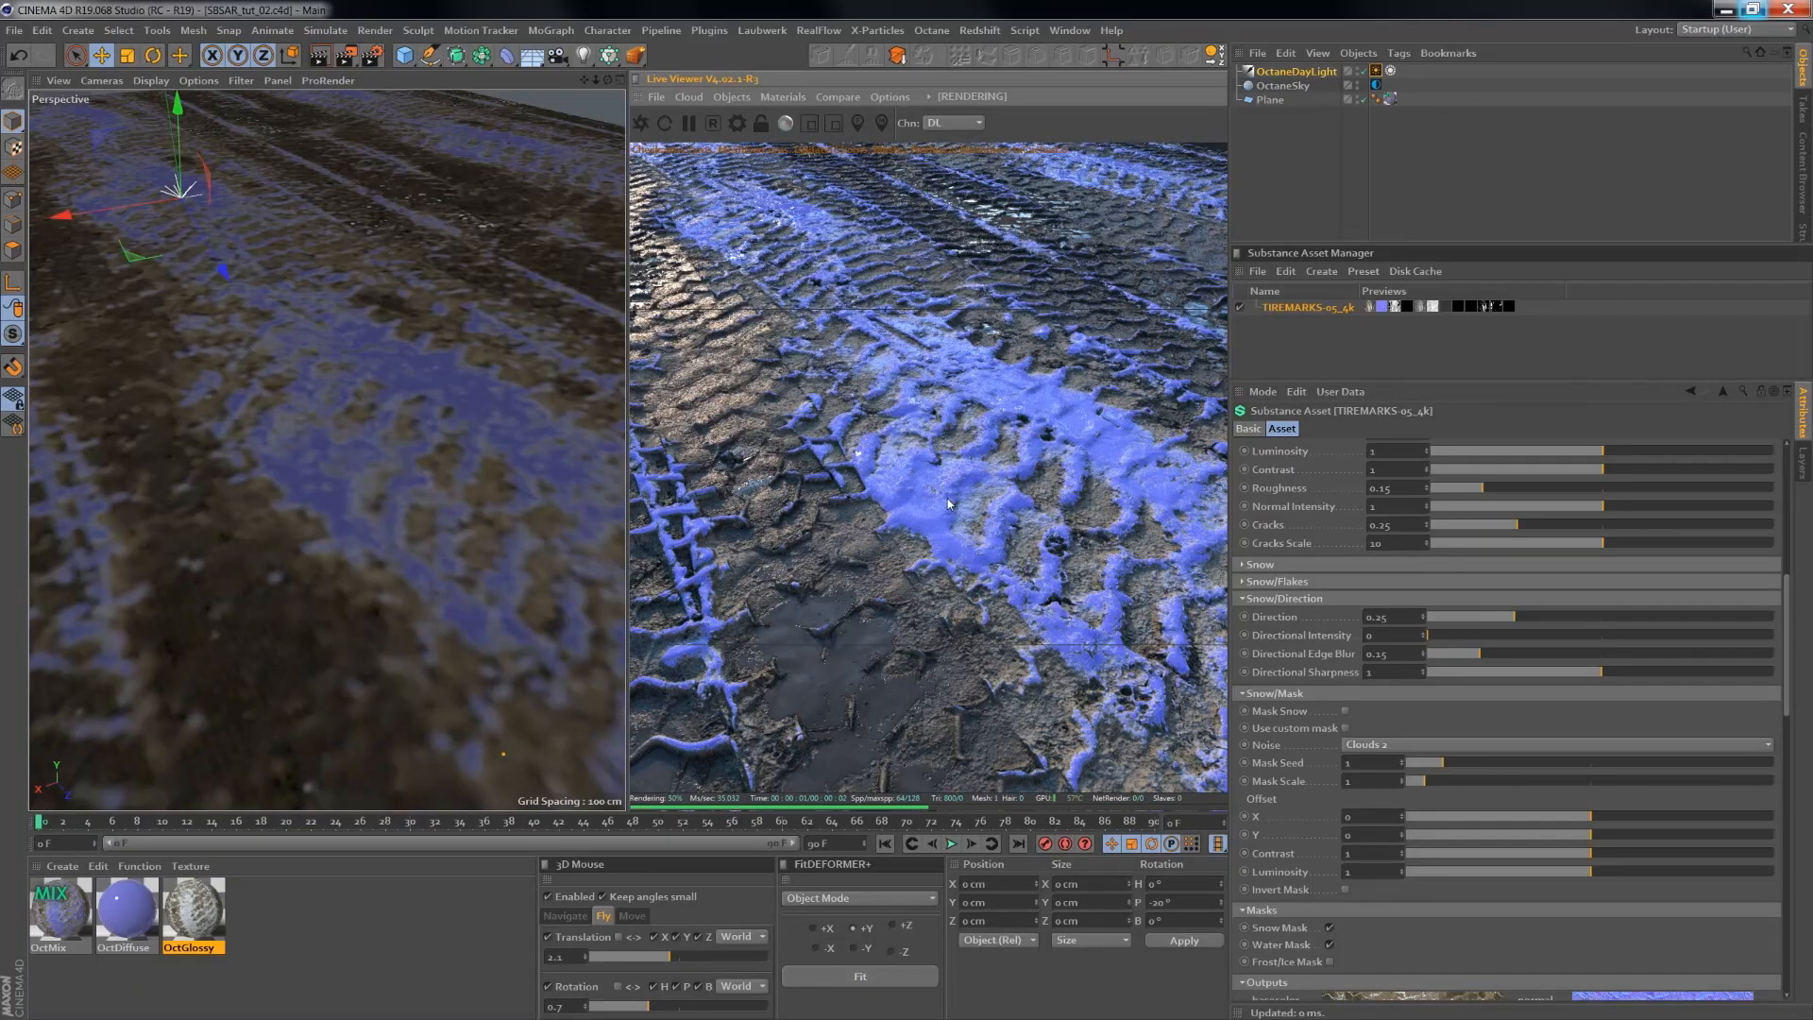
{"action": "left_click_drag", "start_coordinate": [917, 547], "coordinate": [1068, 596]}
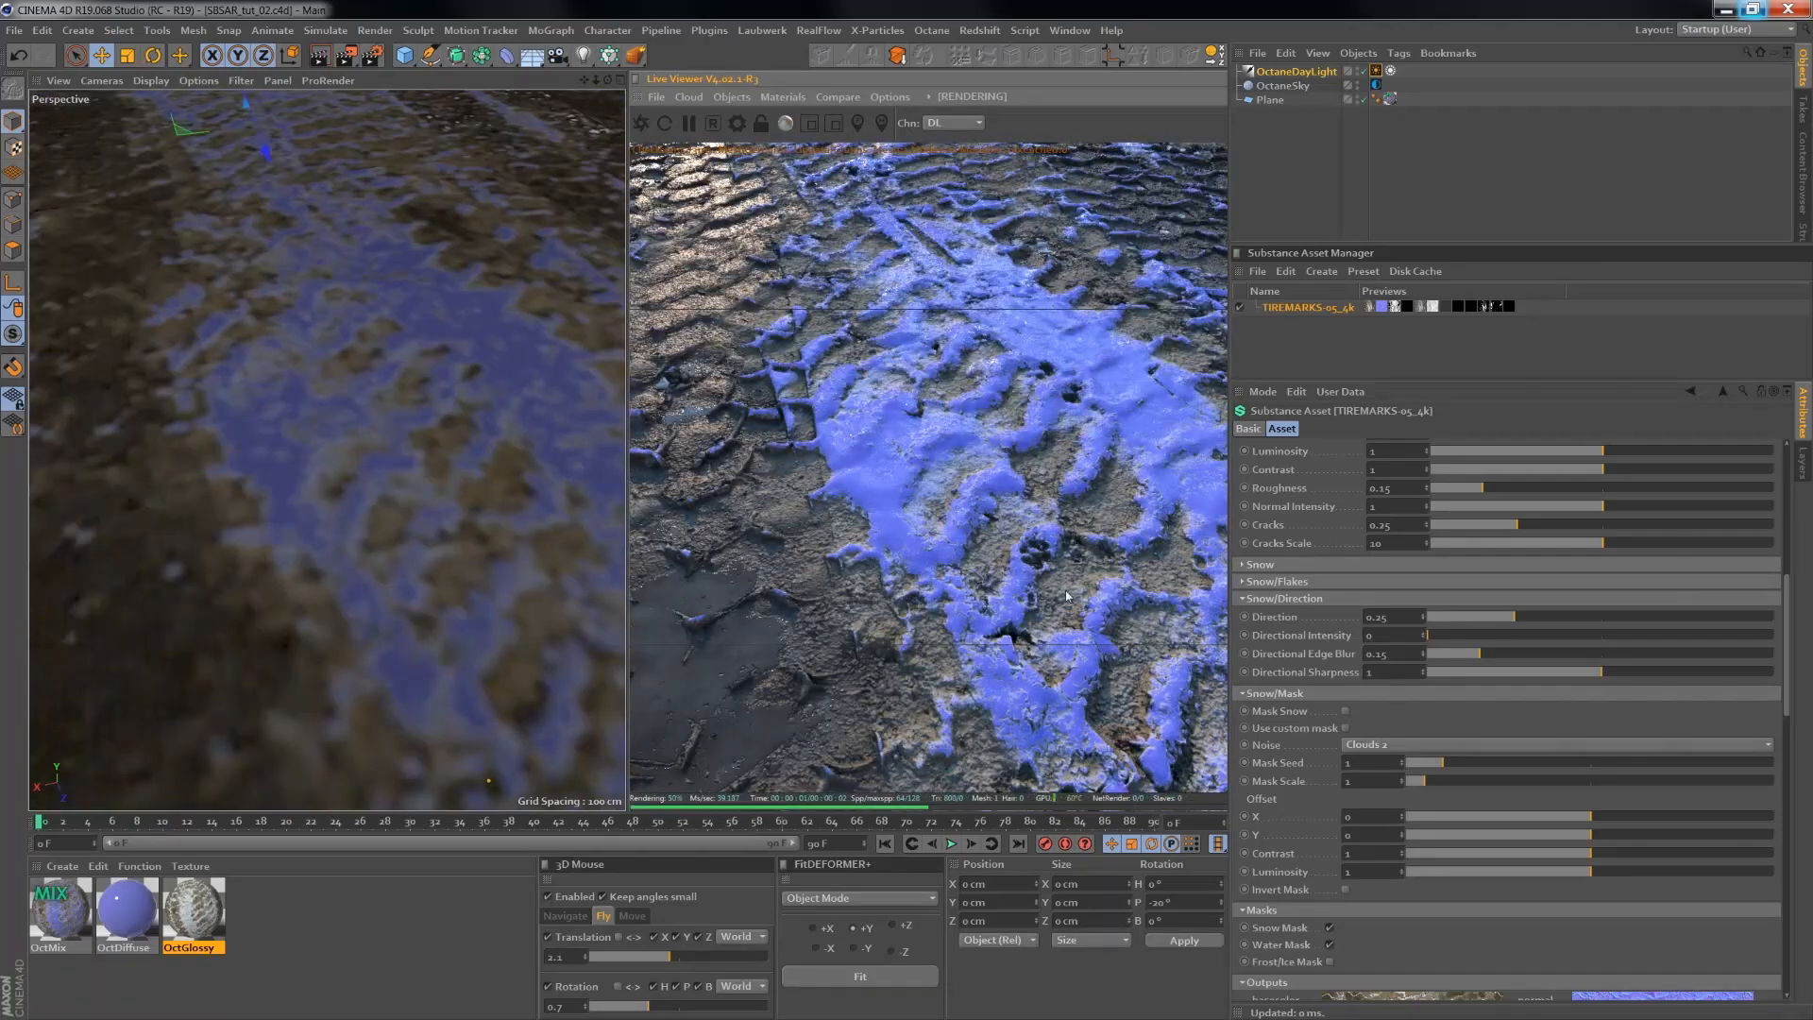
{"action": "mouse_move", "coordinate": [956, 485]}
{"action": "left_mouse_down"}
{"action": "mouse_move", "coordinate": [999, 482]}
{"action": "mouse_move", "coordinate": [994, 499]}
{"action": "left_mouse_up"}
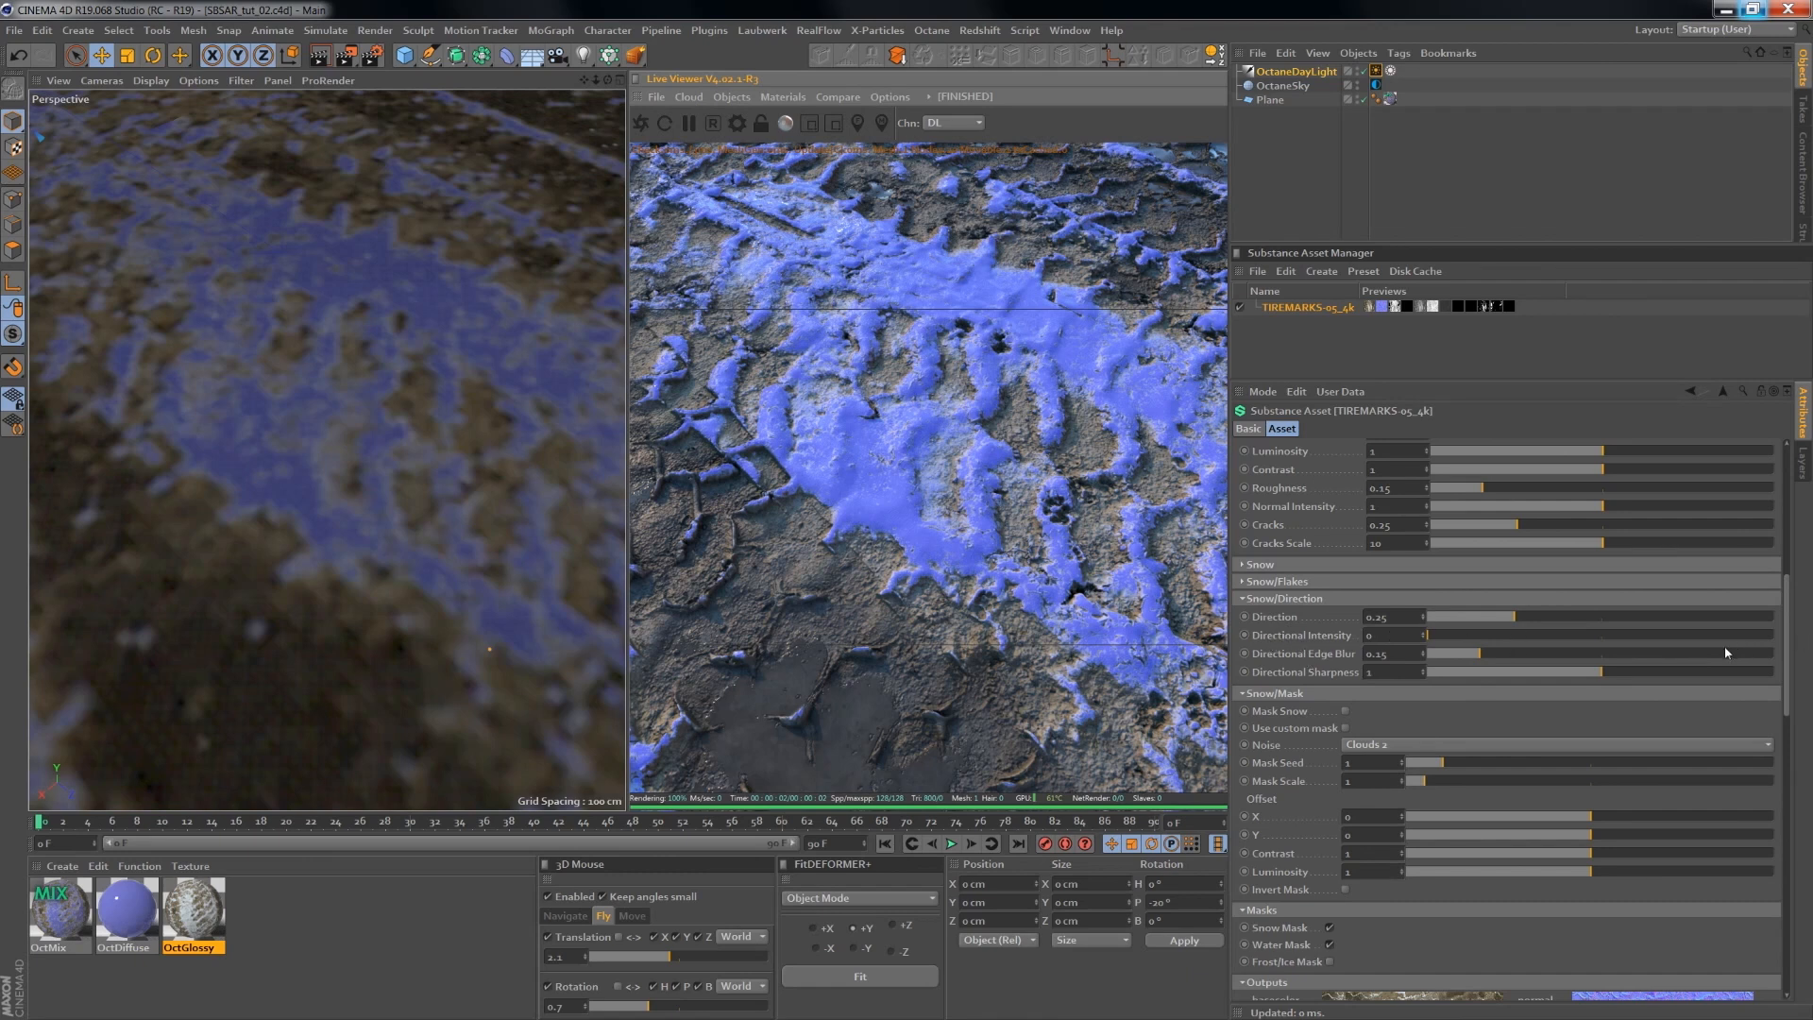
{"action": "left_click", "coordinate": [1771, 636]}
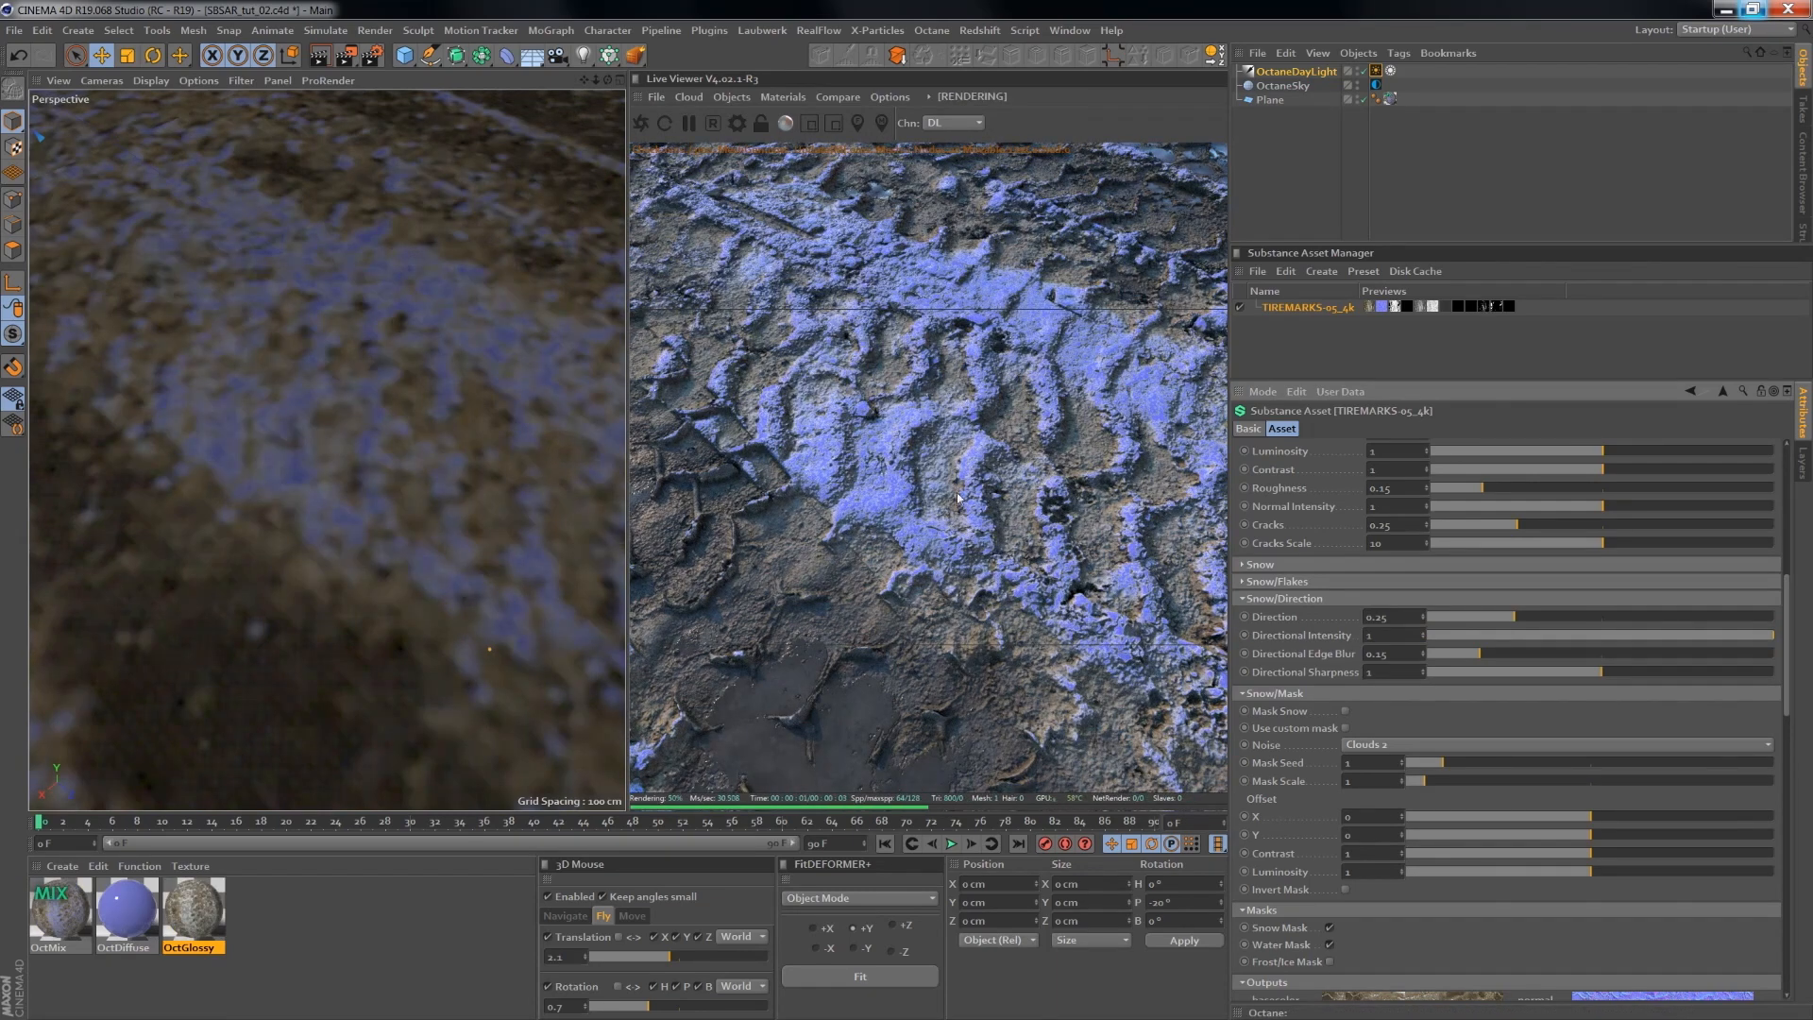
- Open the OctDiffuse snow material and change its colour to white
{"action": "left_click_drag", "start_coordinate": [985, 457], "coordinate": [892, 410]}
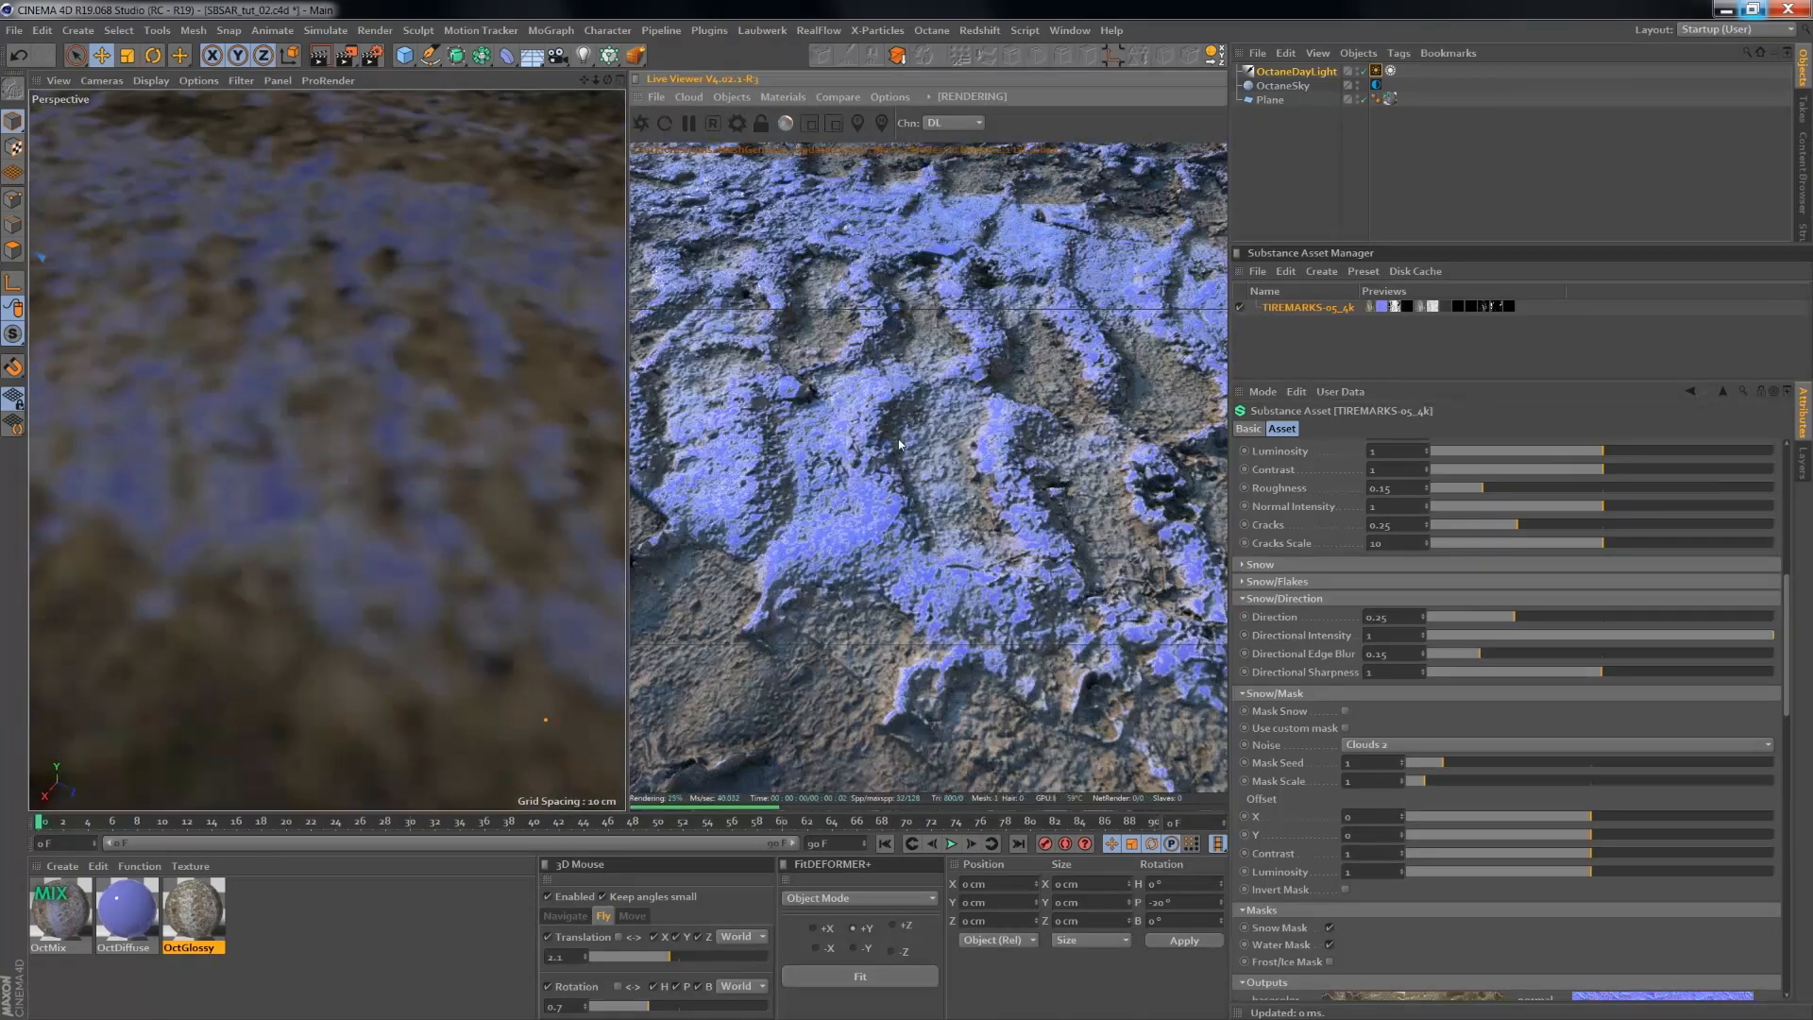
{"action": "left_click_drag", "start_coordinate": [847, 465], "coordinate": [880, 461]}
{"action": "left_click_drag", "start_coordinate": [1001, 405], "coordinate": [888, 420]}
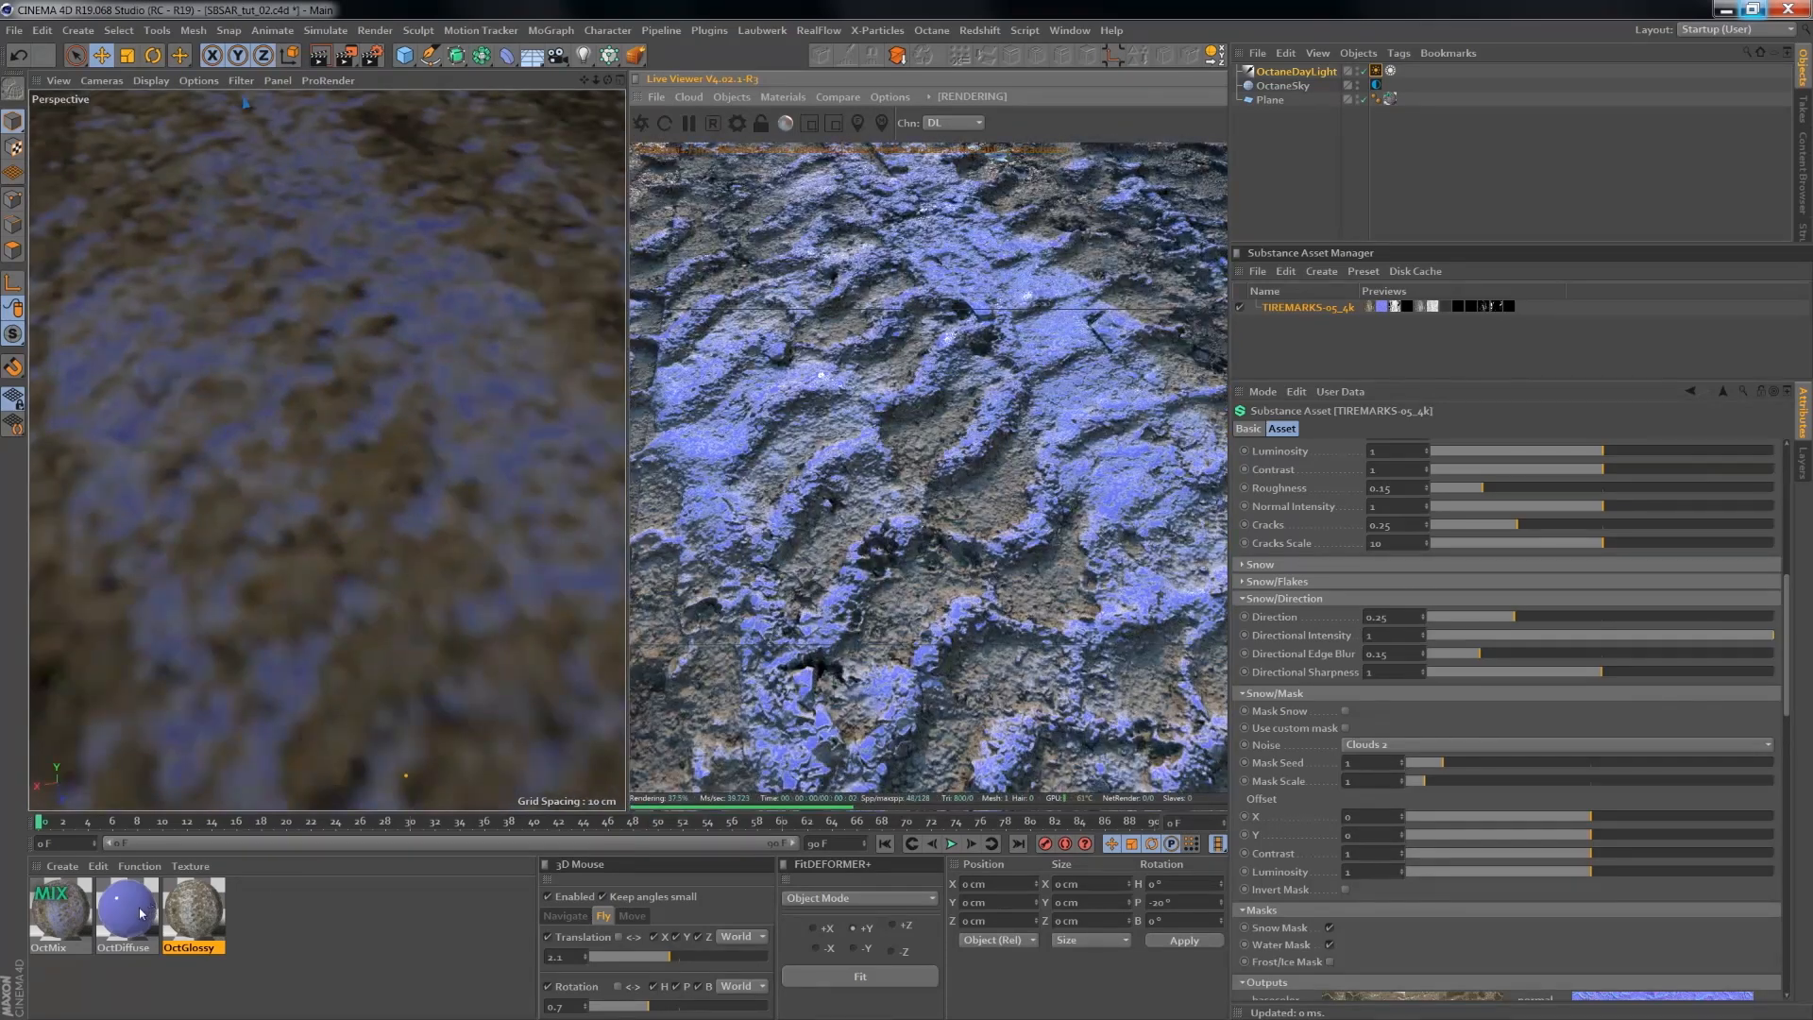
{"action": "double_click", "coordinate": [127, 908]}
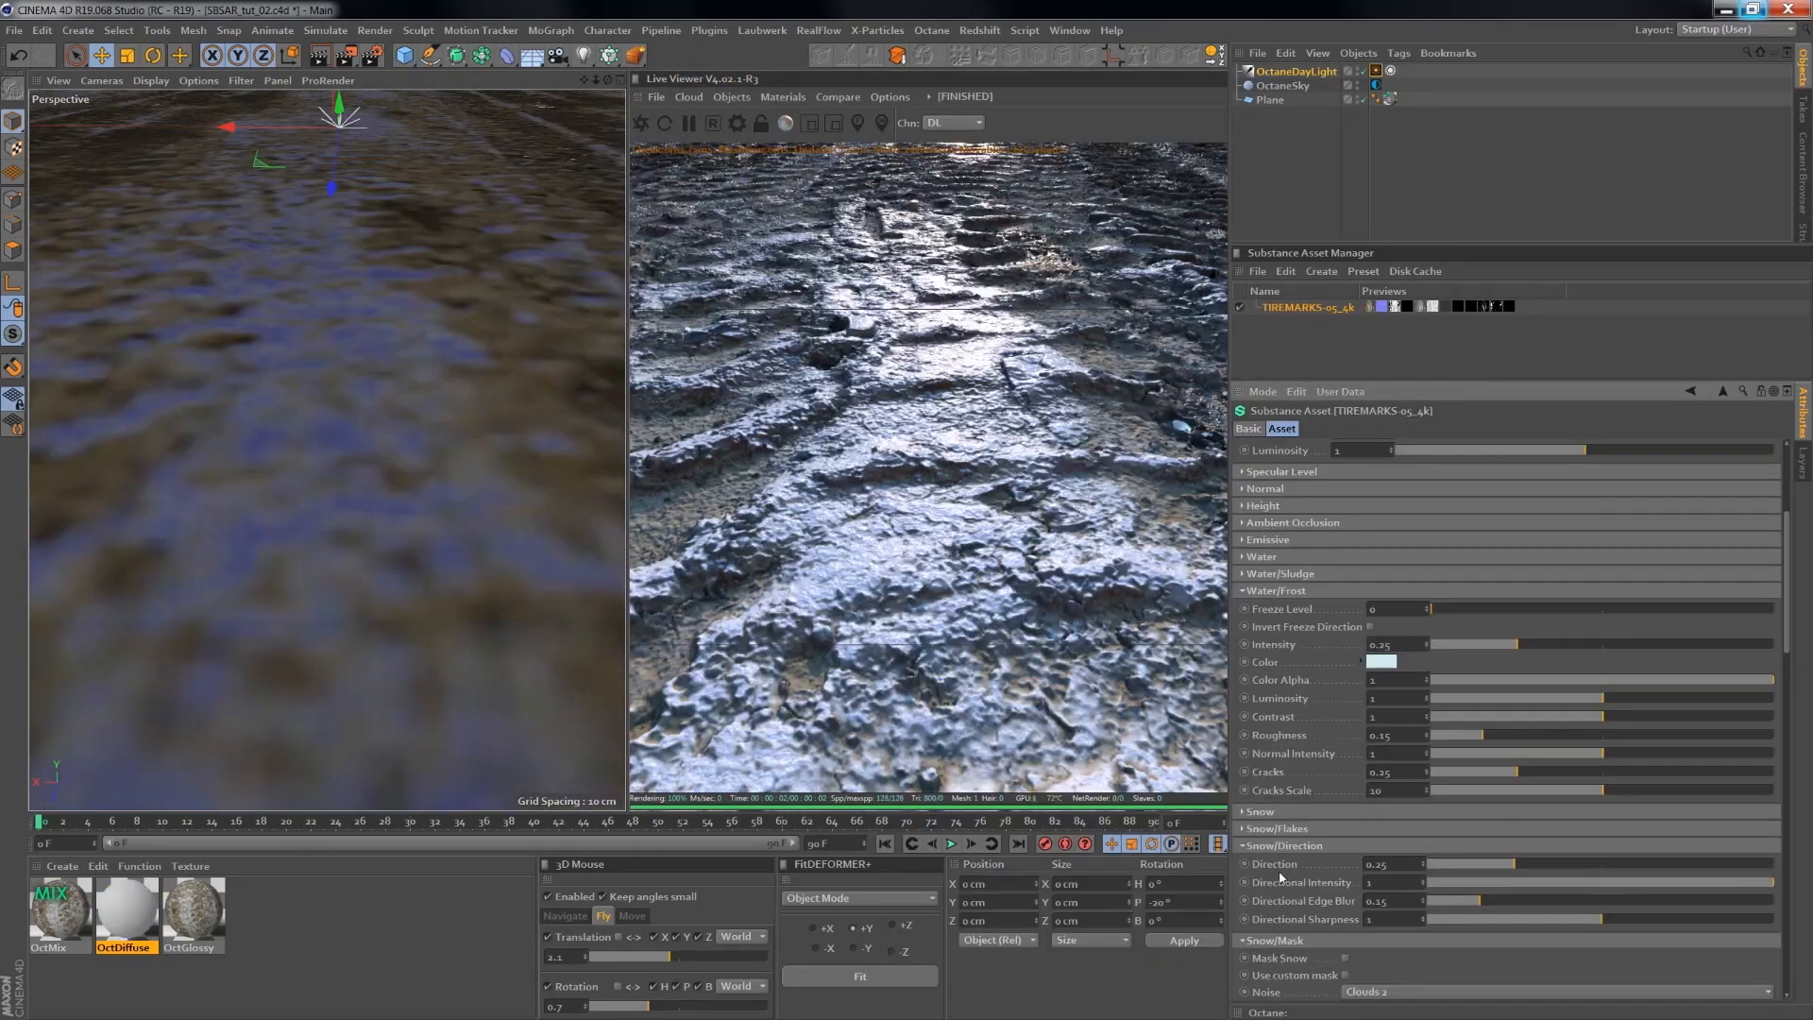
- Set the substance's snow Buildup to 1, raise Fresh Snow well above its midpoint, and inspect the snowy tracks in the live render
{"action": "left_click", "coordinate": [1243, 591]}
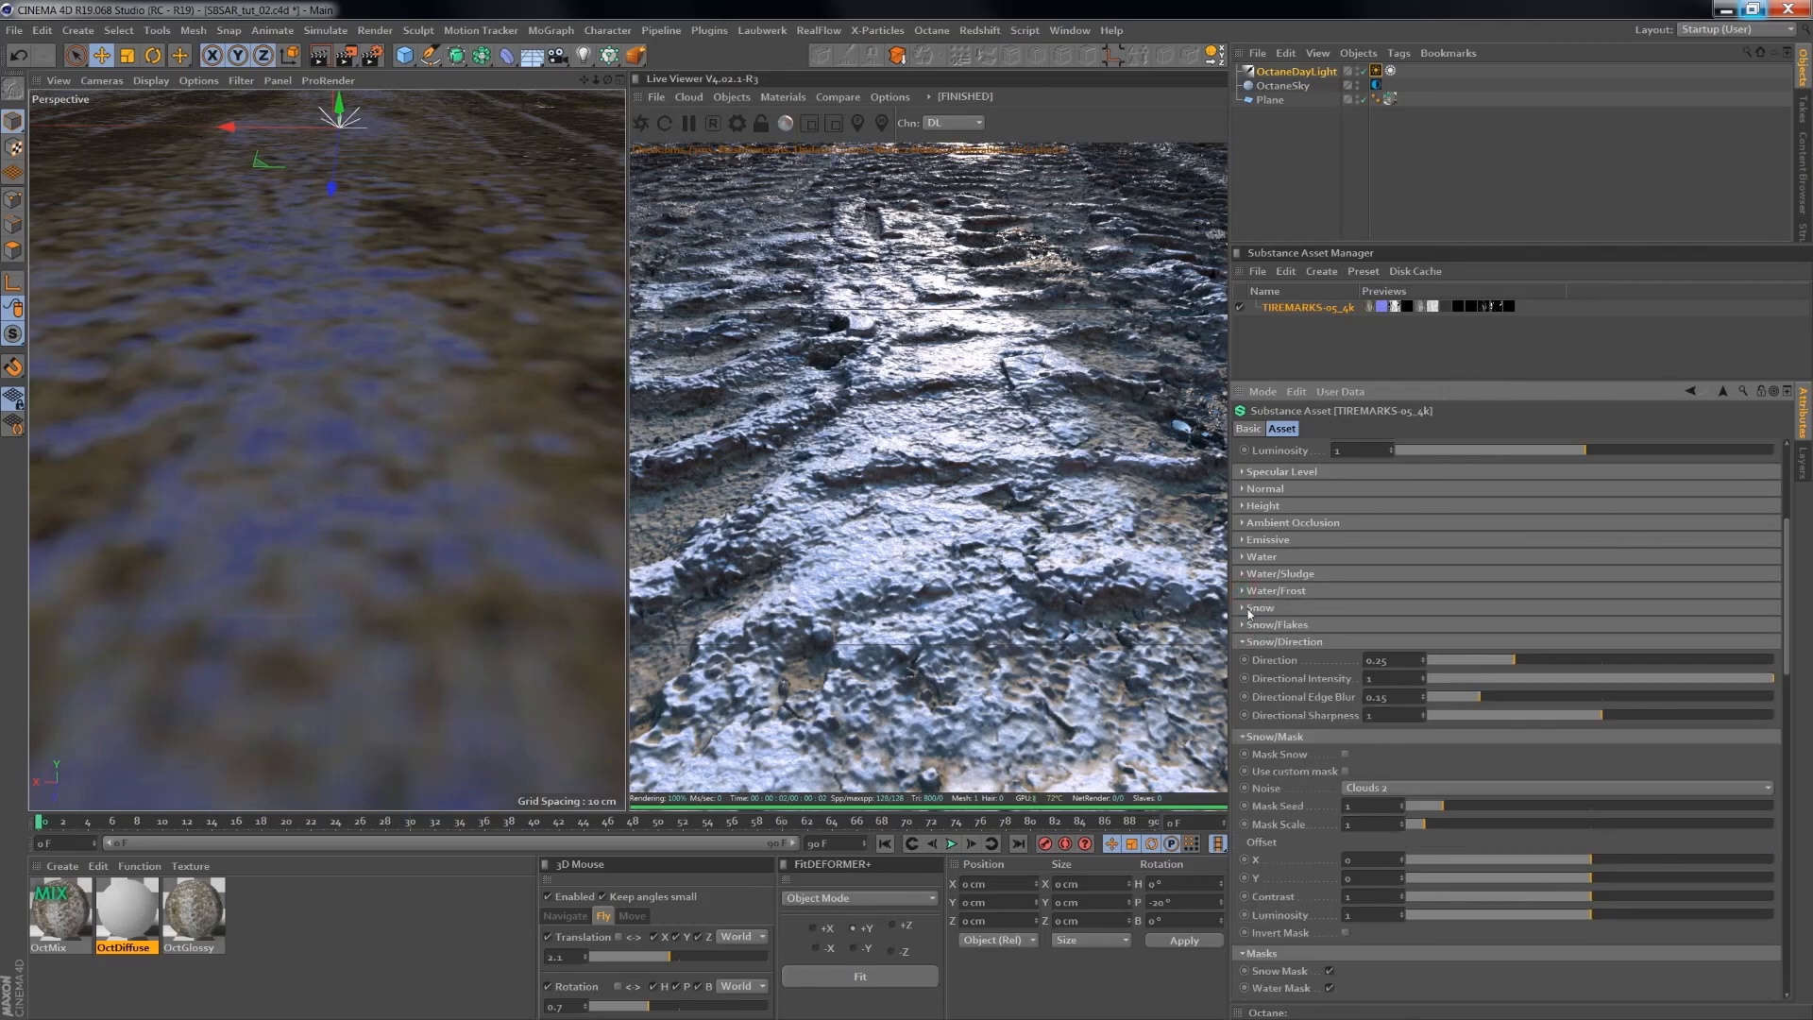
{"action": "left_click", "coordinate": [1243, 609]}
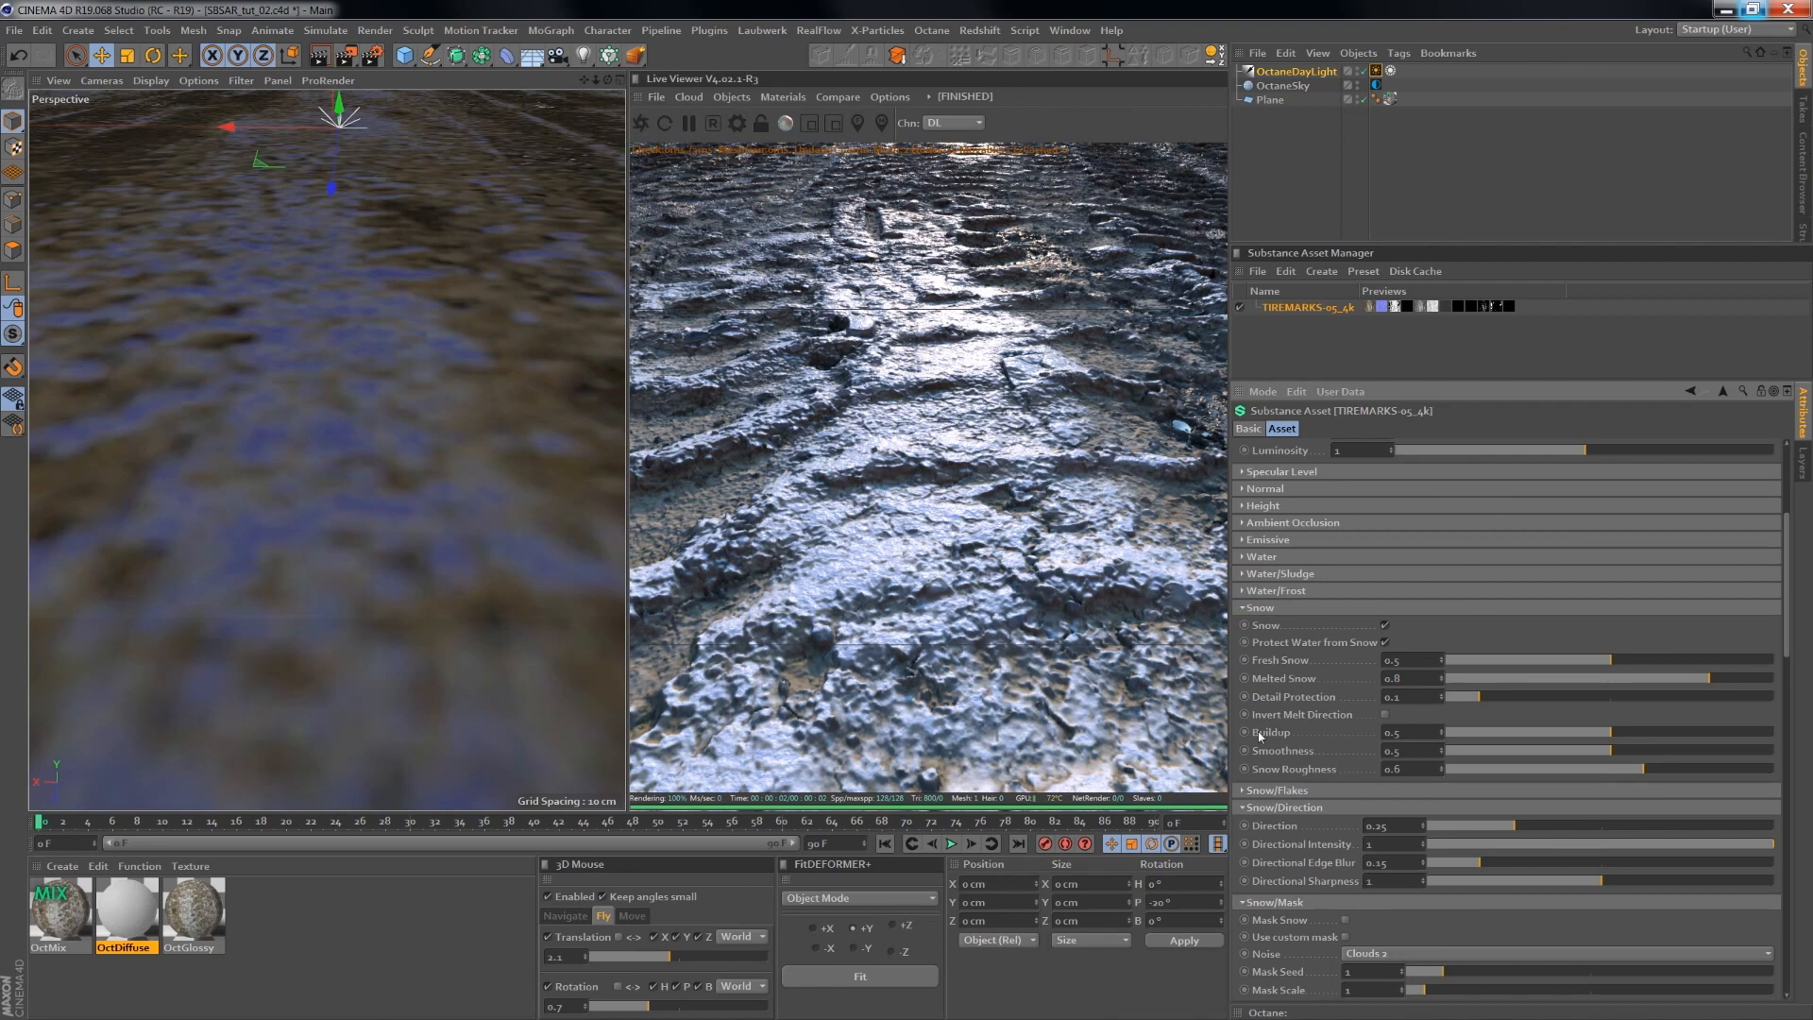
{"action": "left_click", "coordinate": [1773, 735]}
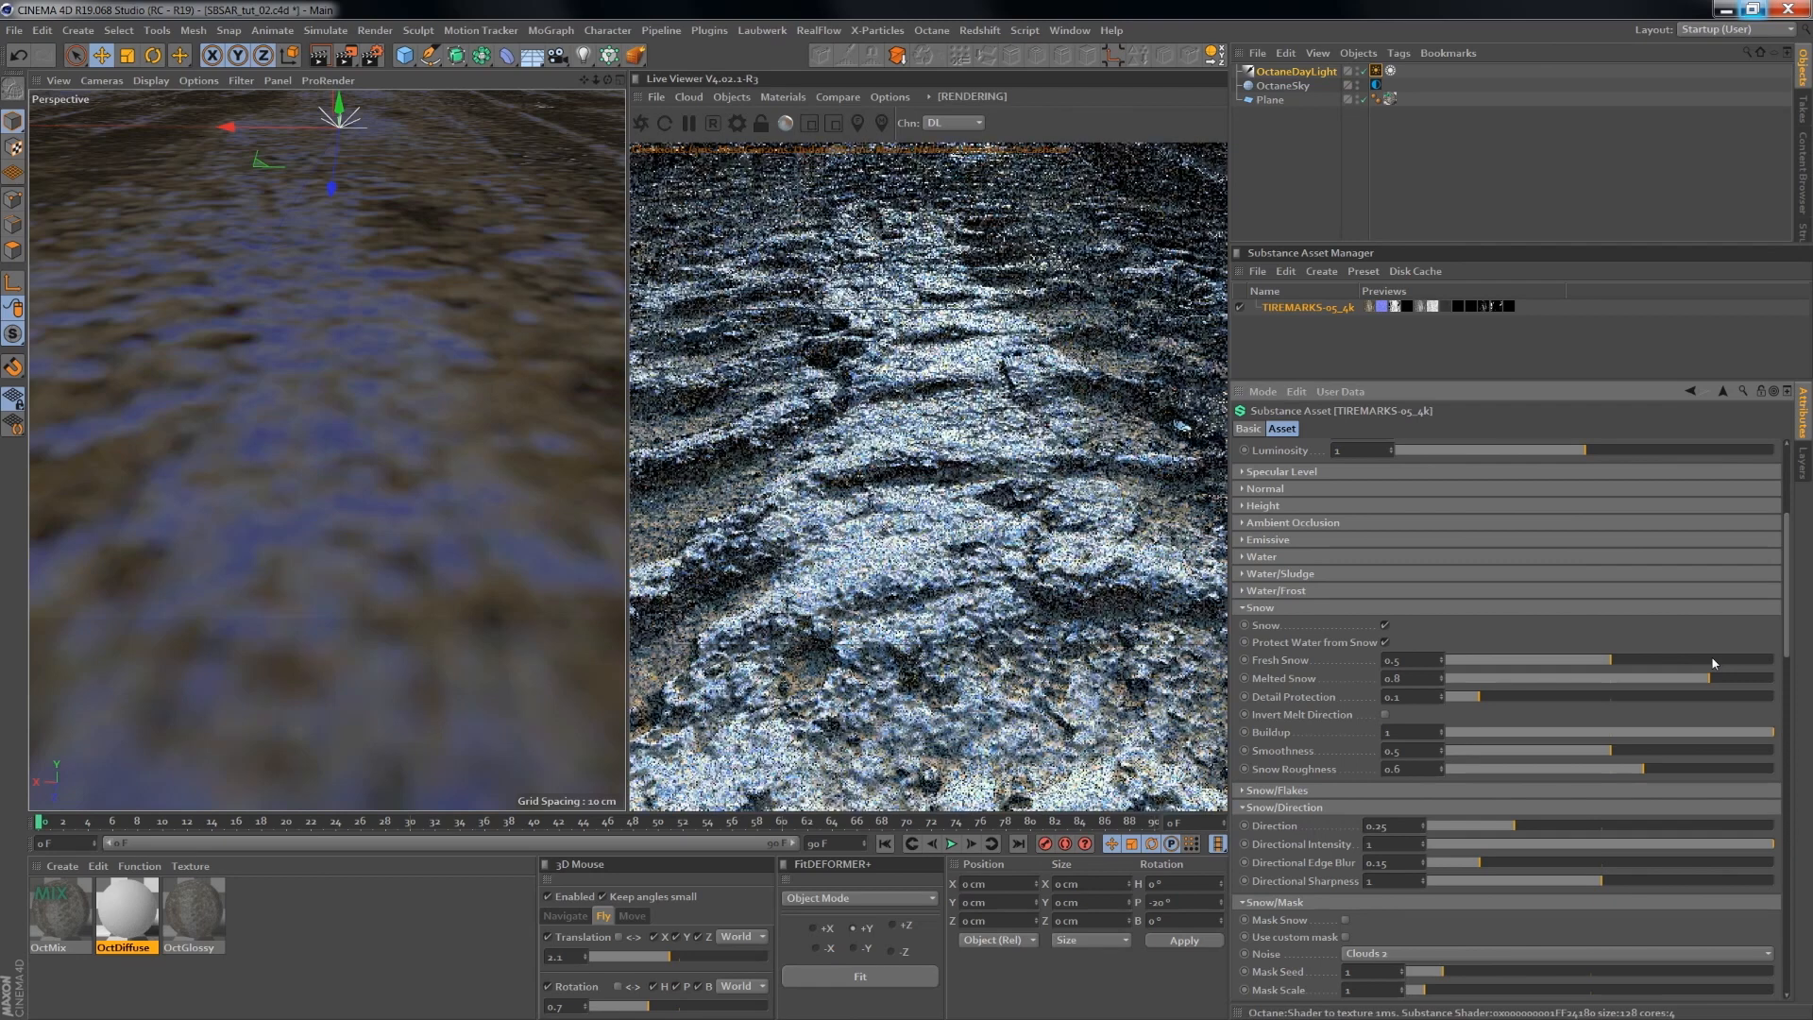
{"action": "left_click", "coordinate": [1711, 661]}
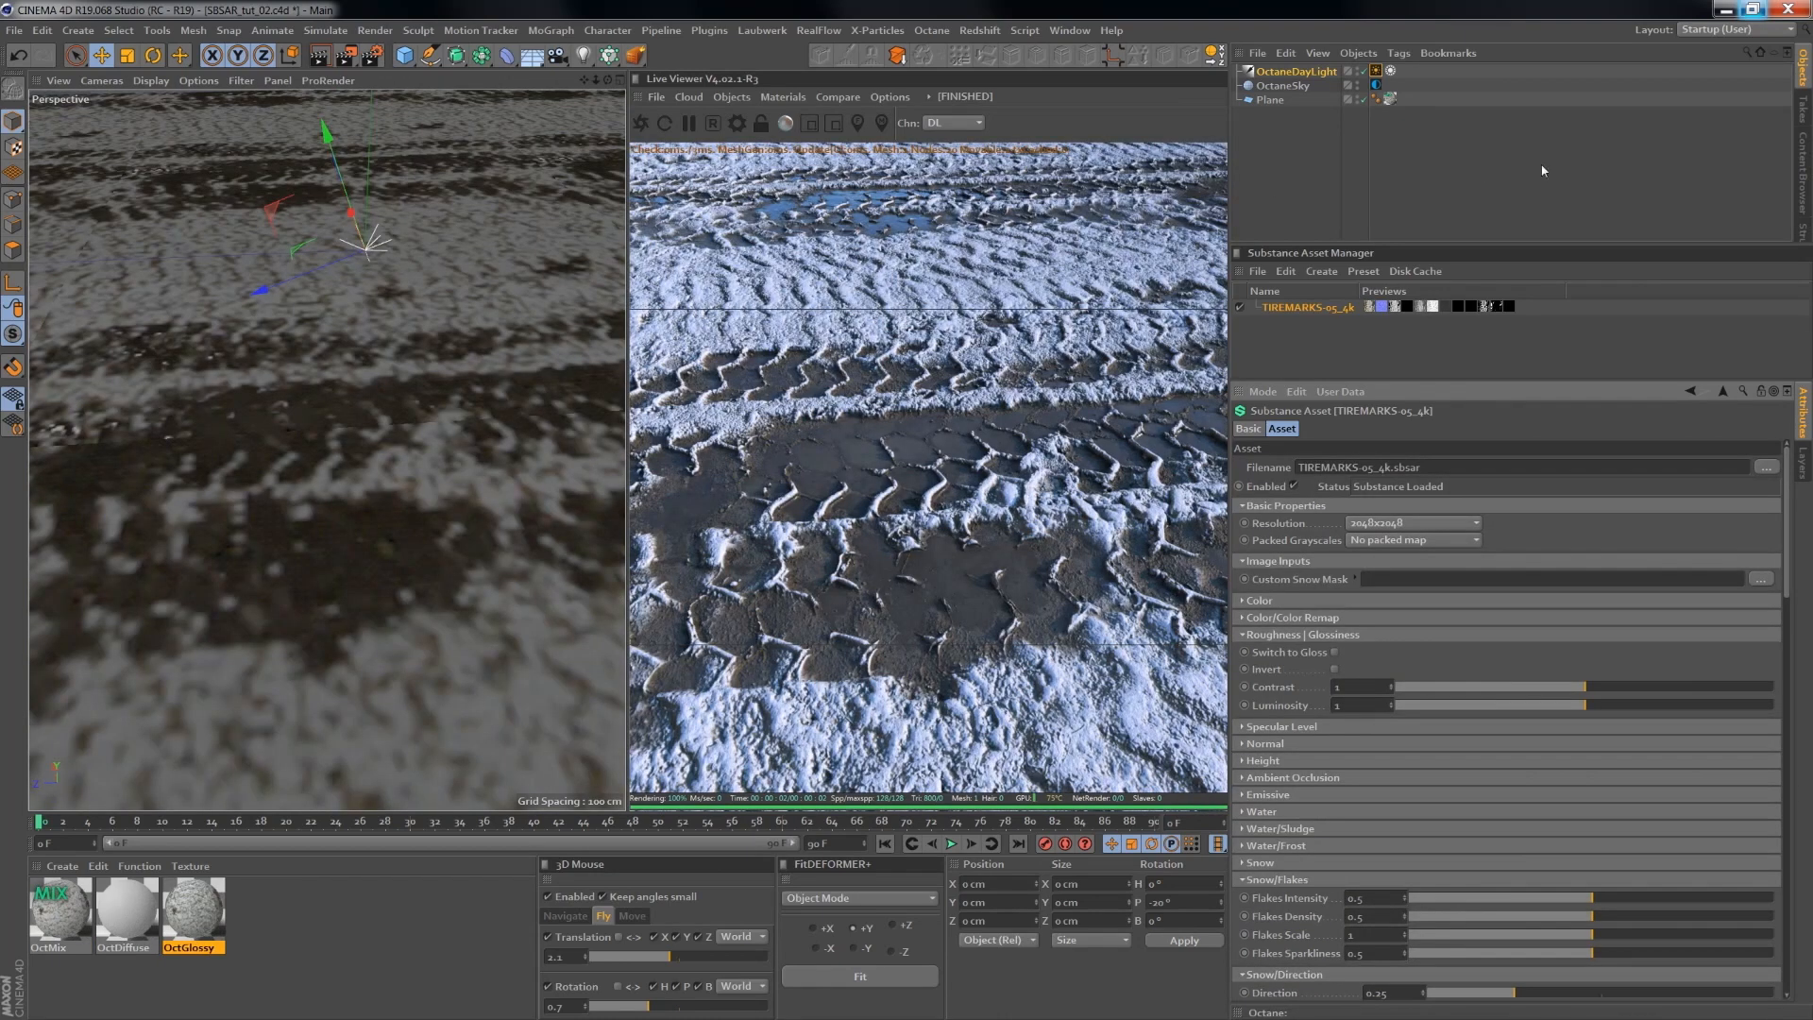
{"action": "left_click_drag", "start_coordinate": [838, 481], "coordinate": [1026, 407]}
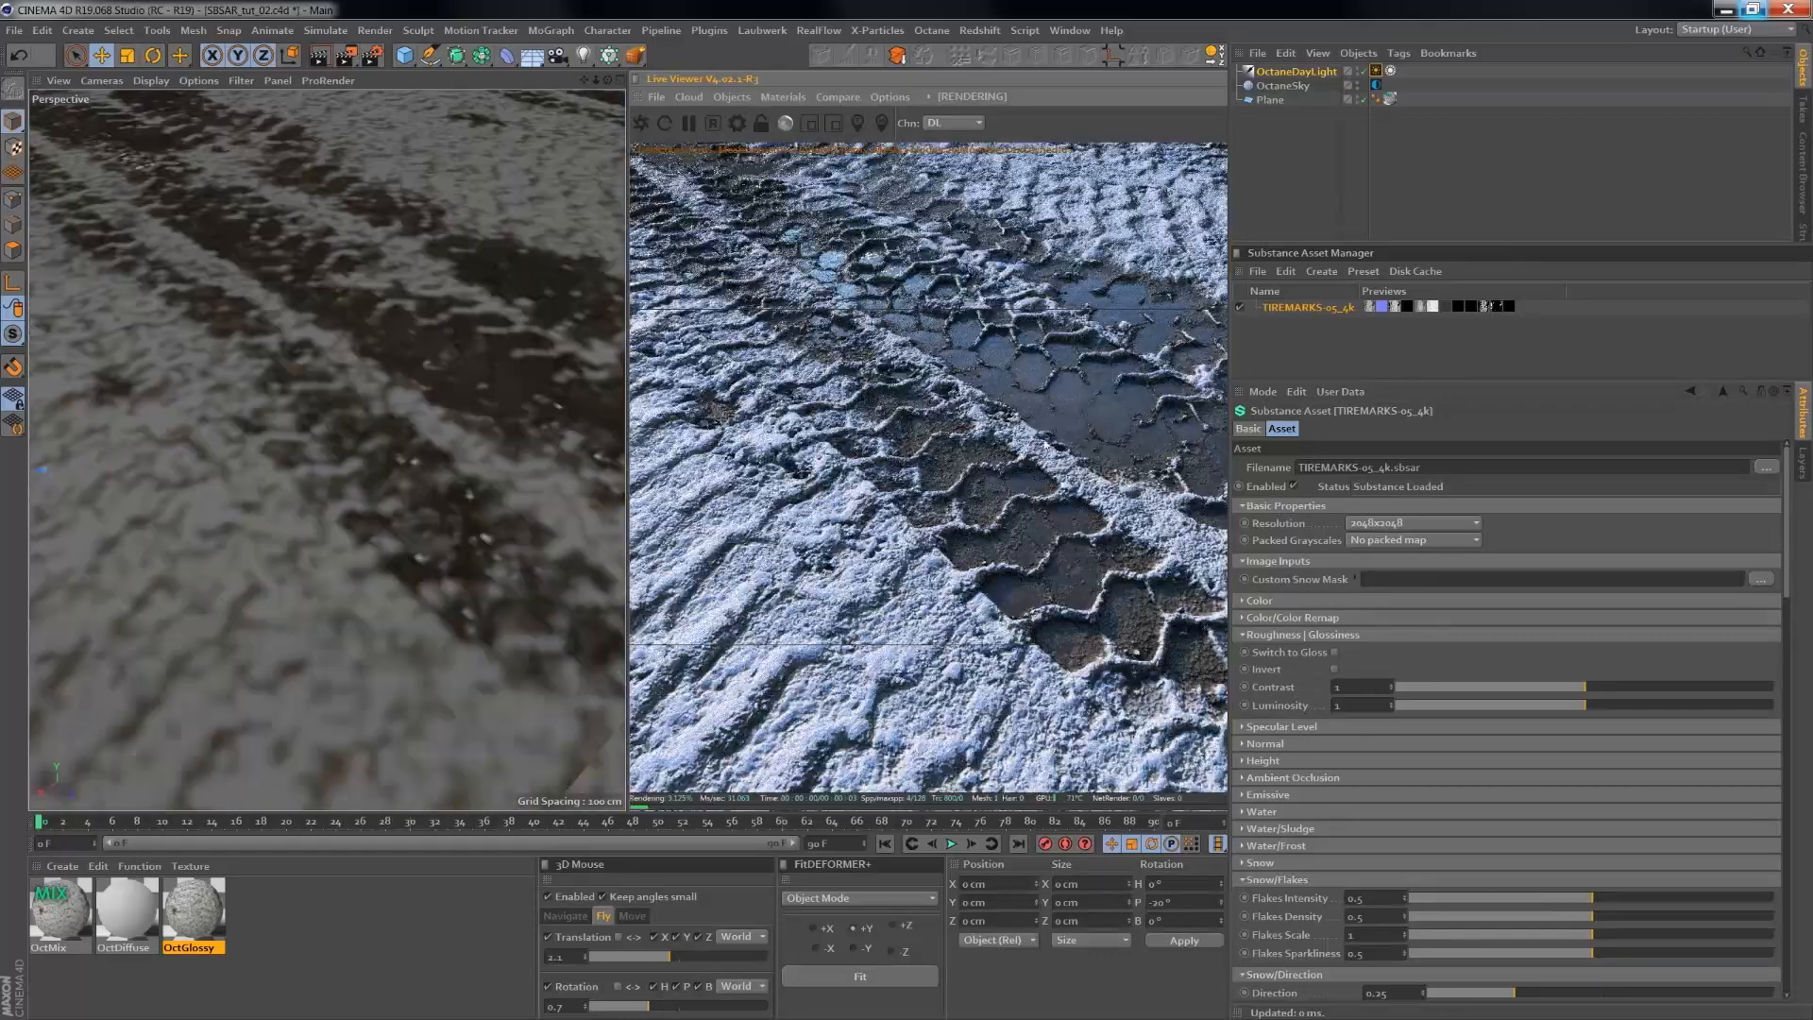